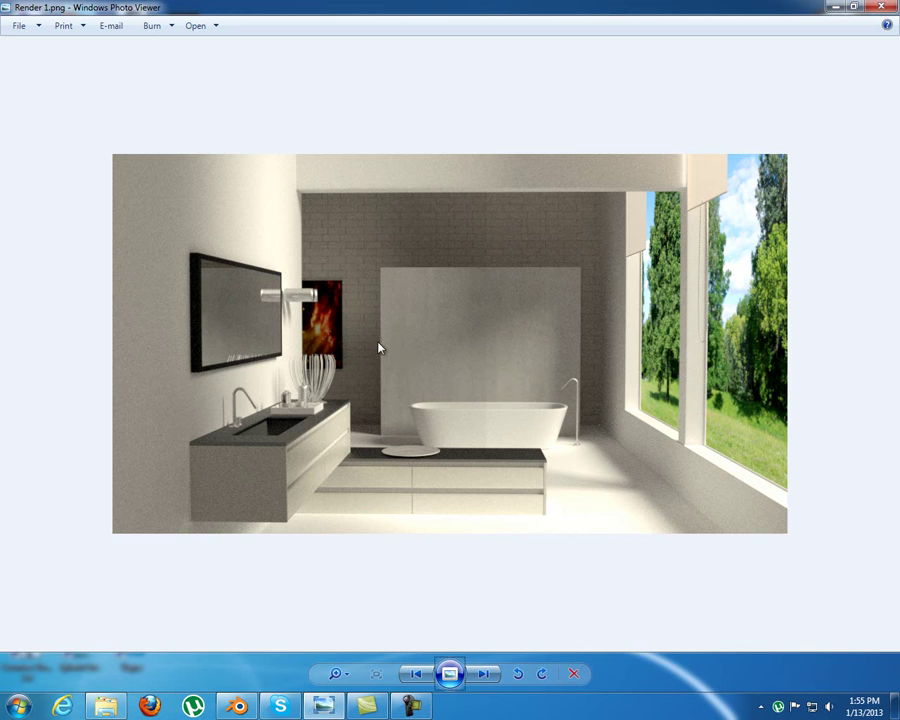
# Examine the finished bathroom render up close and close the reference image
pyautogui.scroll(-3, 377, 349)
pyautogui.scroll(4, 188, 311)
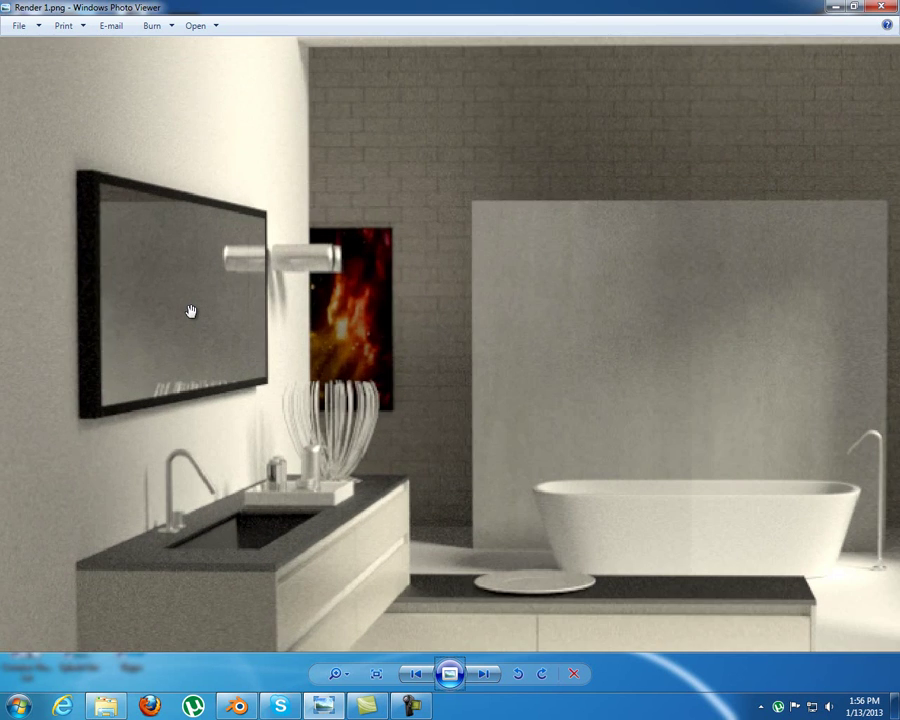
pyautogui.scroll(-5, 190, 311)
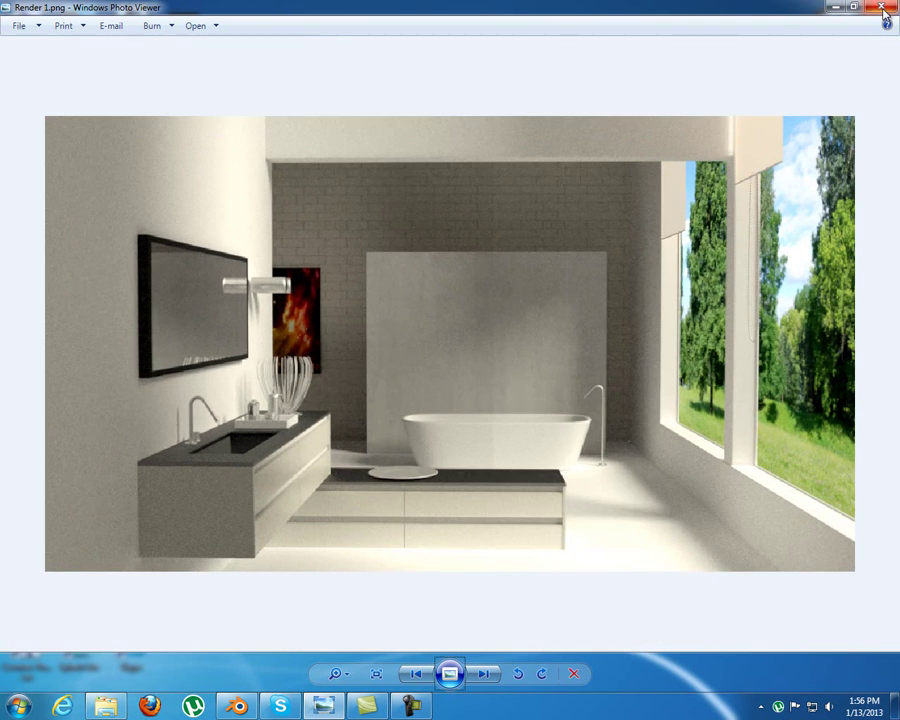
pyautogui.click(882, 8)
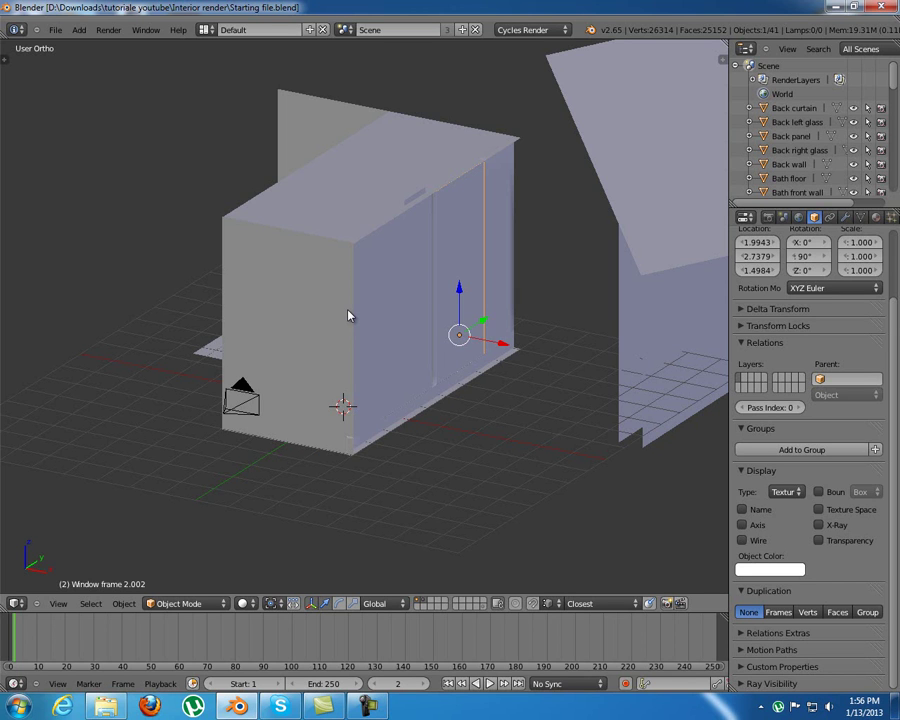
# Set the far window pane's maximum draw type to Wire so the room interior can be seen through it
pyautogui.moveTo(432, 281)
pyautogui.mouseDown(button='middle')
pyautogui.moveTo(305, 307)
pyautogui.moveTo(410, 287)
pyautogui.moveTo(442, 265)
pyautogui.moveTo(446, 283)
pyautogui.moveTo(427, 291)
pyautogui.mouseUp(button='middle')
pyautogui.moveTo(293, 343); pyautogui.dragTo(428, 333, button='middle')
pyautogui.press('z')
pyautogui.press('z')
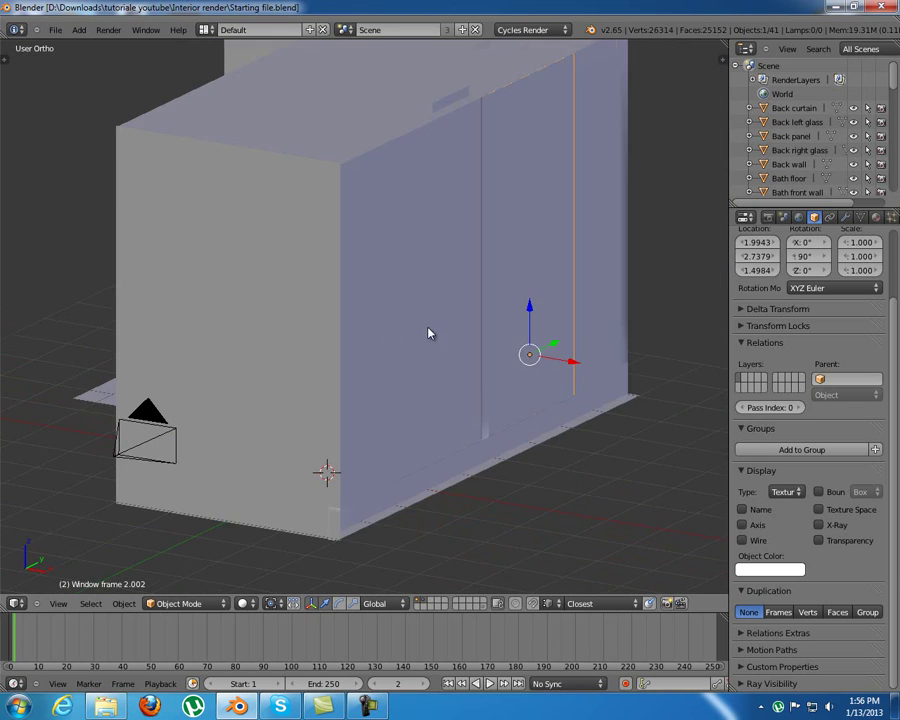
pyautogui.moveTo(518, 303); pyautogui.dragTo(544, 333, button='middle')
pyautogui.rightClick(528, 367)
pyautogui.rightClick(522, 316)
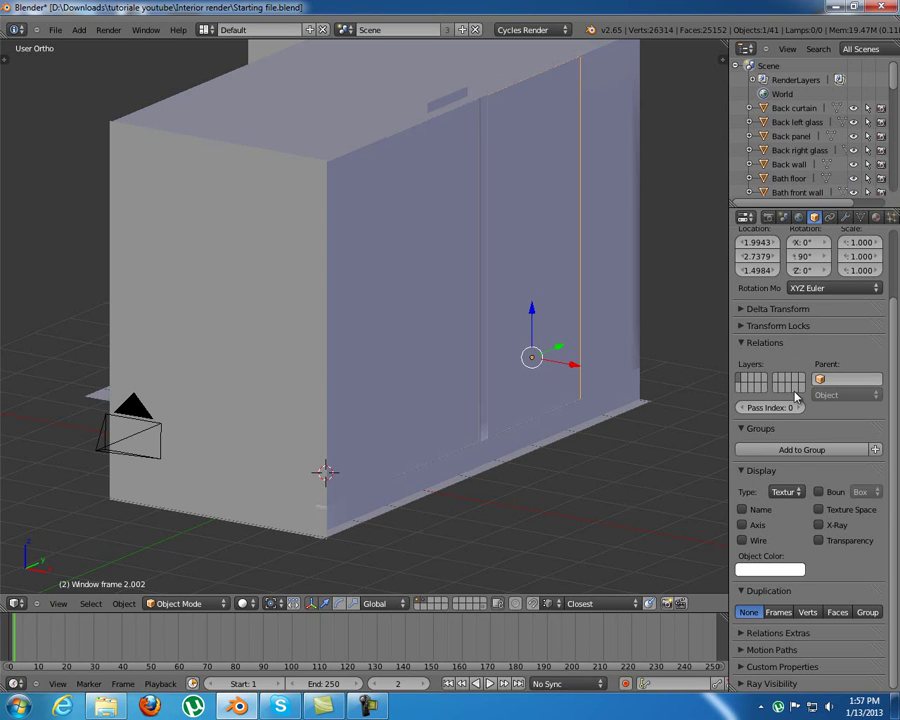
pyautogui.click(785, 494)
pyautogui.click(748, 464)
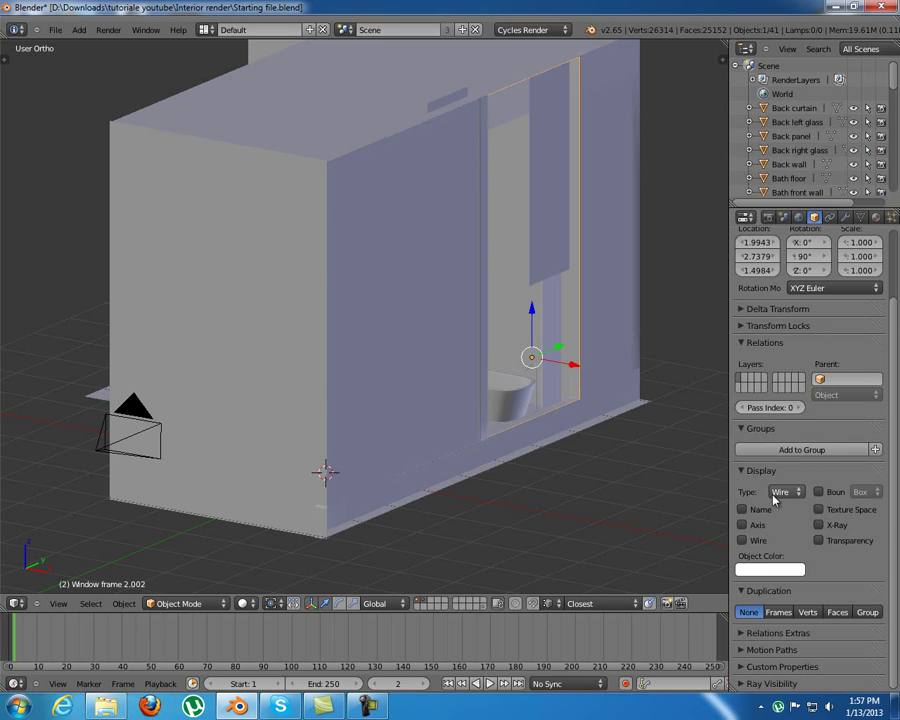
# Set the near window pane's maximum draw type to Wire
pyautogui.rightClick(421, 312)
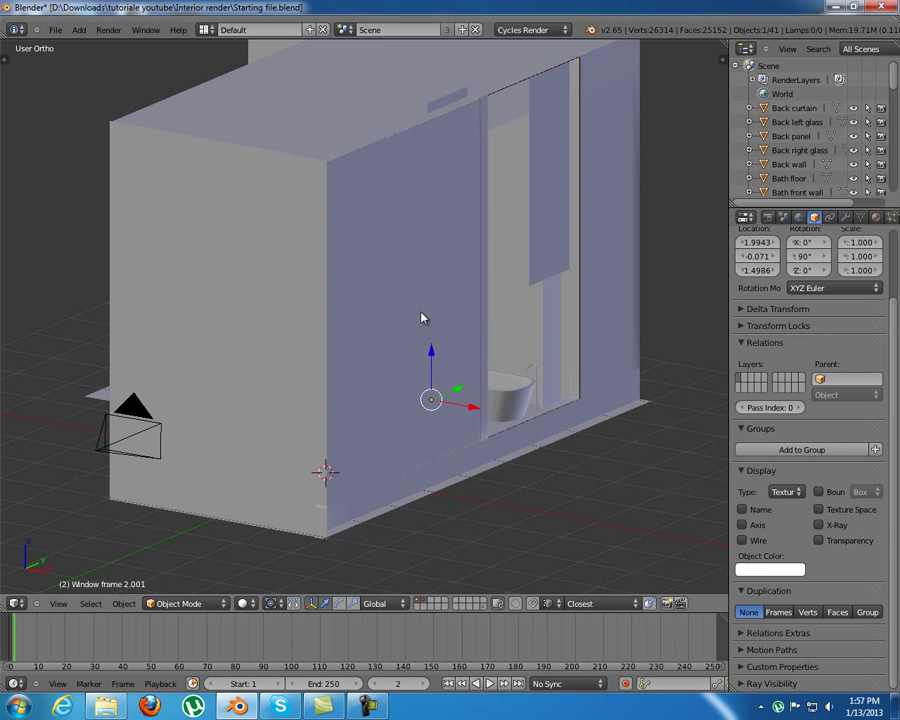
pyautogui.moveTo(465, 361); pyautogui.dragTo(410, 355, button='middle')
pyautogui.rightClick(407, 353)
pyautogui.rightClick(394, 370)
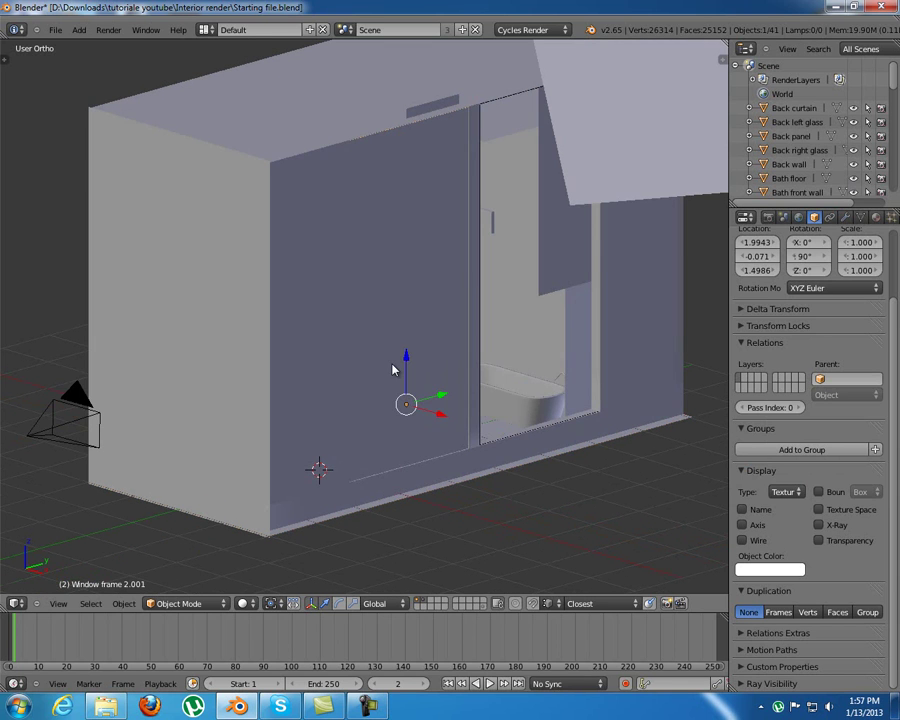
pyautogui.press('g')
pyautogui.press('Escape')
pyautogui.click(794, 491)
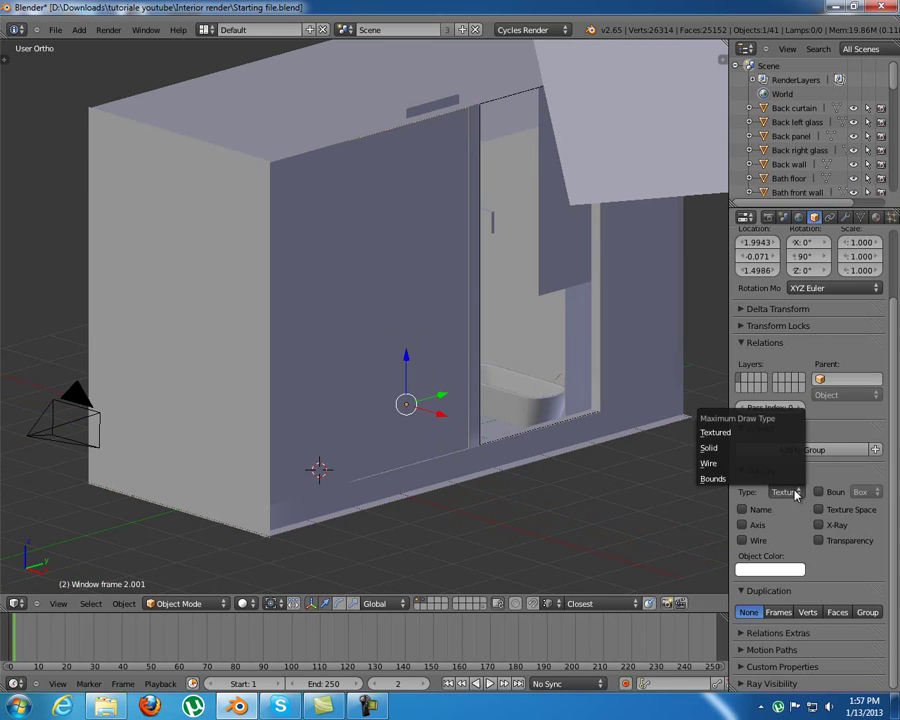
pyautogui.click(773, 467)
# Set the maximum draw type of the light-blocking wall behind the camera to Wire
pyautogui.rightClick(196, 316)
pyautogui.moveTo(196, 316)
pyautogui.mouseDown(button='middle')
pyautogui.moveTo(194, 348)
pyautogui.moveTo(234, 378)
pyautogui.mouseUp(button='middle')
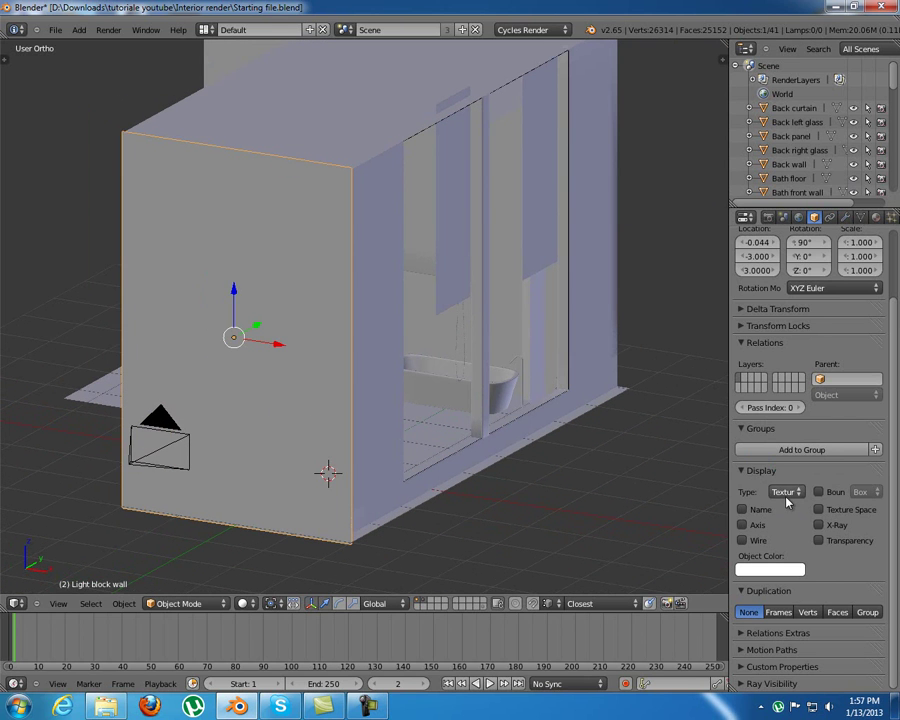
pyautogui.click(790, 491)
pyautogui.click(779, 465)
pyautogui.moveTo(560, 330)
pyautogui.mouseDown(button='middle')
pyautogui.moveTo(516, 307)
pyautogui.moveTo(218, 239)
pyautogui.moveTo(285, 325)
pyautogui.moveTo(267, 325)
pyautogui.moveTo(290, 345)
pyautogui.mouseUp(button='middle')
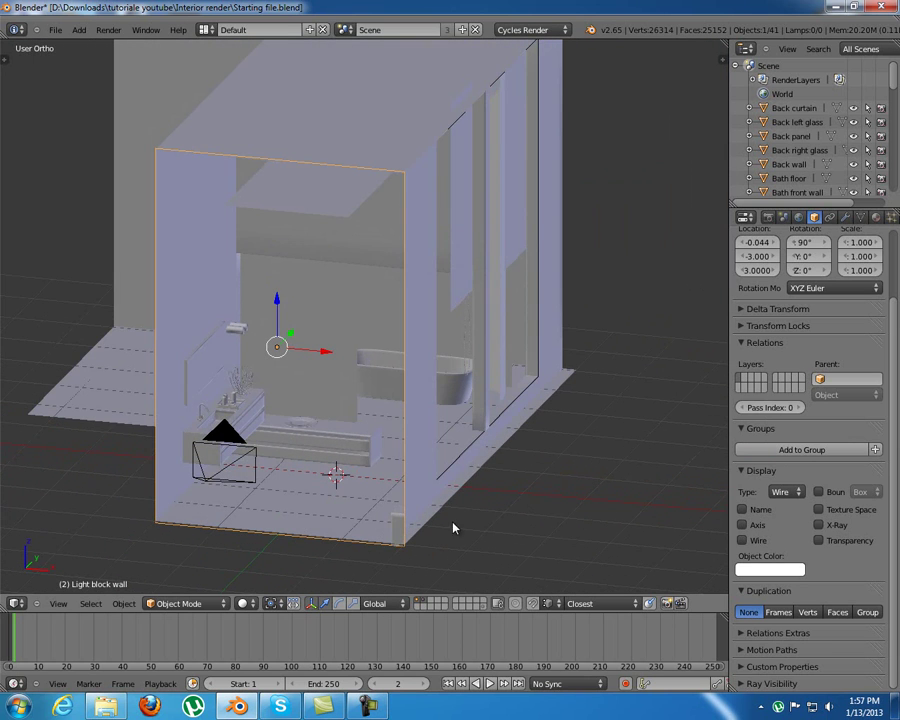
# Show the furniture layer, the room shell layer and the last layer one at a time to examine their contents
pyautogui.click(440, 607)
pyautogui.click(421, 603)
pyautogui.click(424, 603)
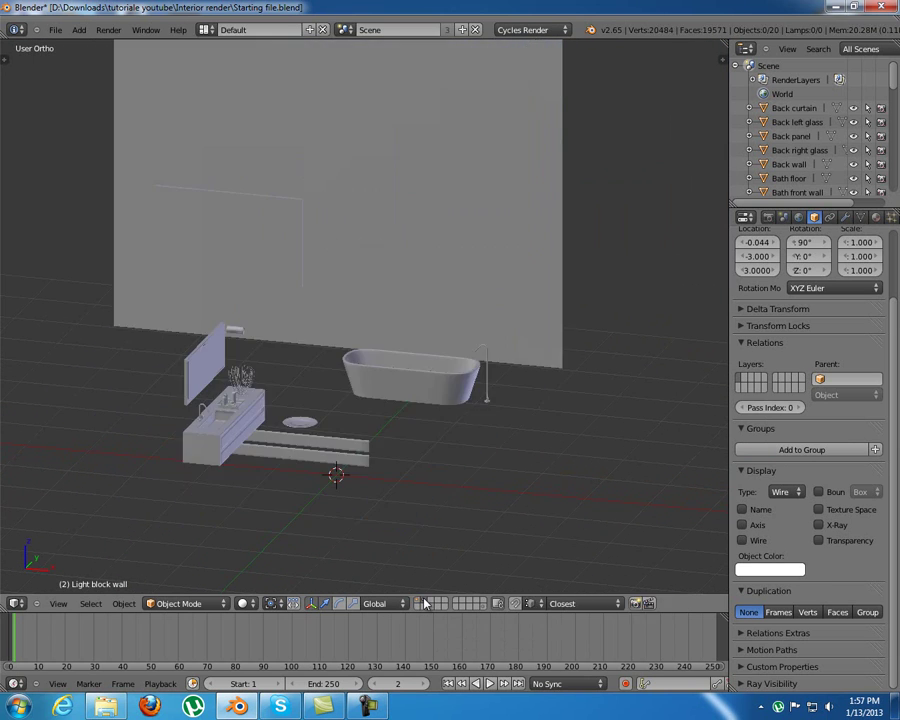
pyautogui.moveTo(240, 330)
pyautogui.mouseDown(button='middle')
pyautogui.moveTo(304, 344)
pyautogui.moveTo(226, 340)
pyautogui.moveTo(243, 349)
pyautogui.mouseUp(button='middle')
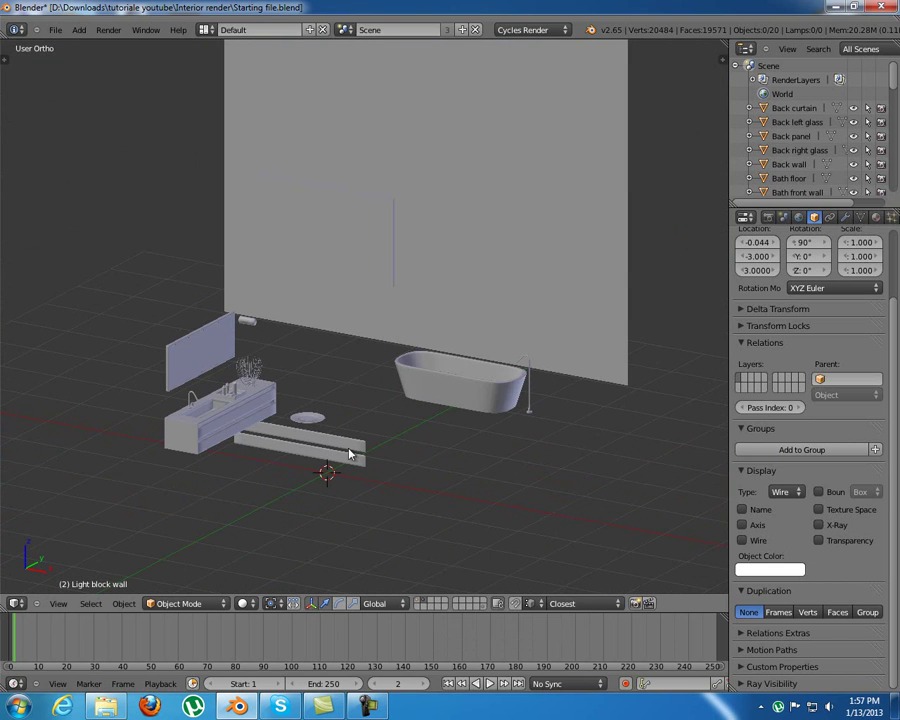
pyautogui.click(421, 603)
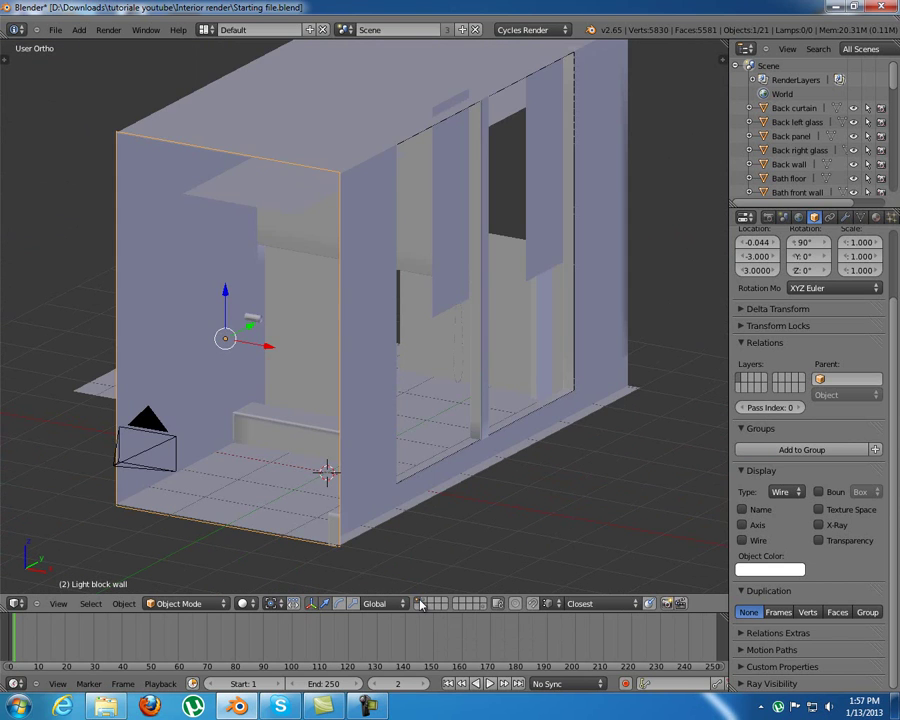
pyautogui.click(425, 602)
pyautogui.click(482, 607)
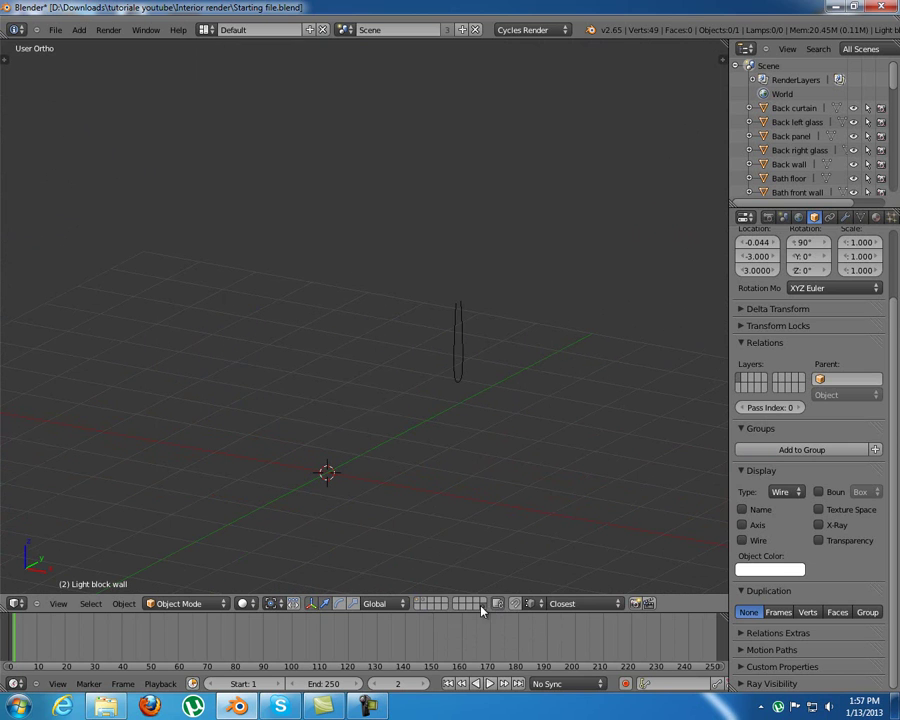
# Select the hanging Bezier curve on the last layer, inspect it up close and enlarge the properties editor
pyautogui.rightClick(456, 334)
pyautogui.scroll(6, 520, 380)
pyautogui.keyDown('shift'); pyautogui.moveTo(538, 392); pyautogui.dragTo(346, 388, button='middle'); pyautogui.keyUp('shift')
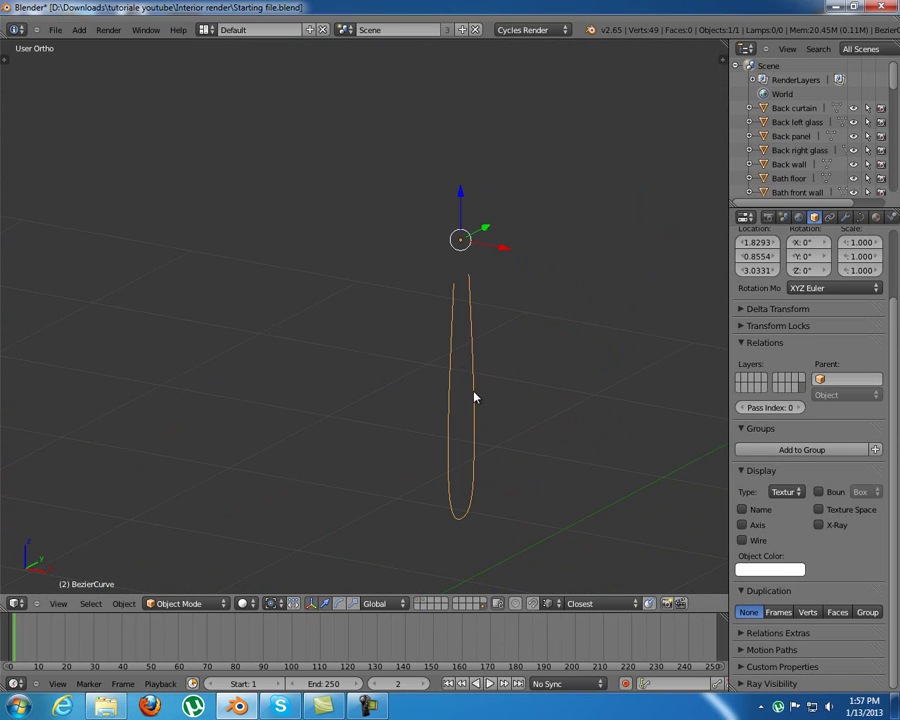
pyautogui.moveTo(815, 207); pyautogui.dragTo(820, 169)
pyautogui.moveTo(468, 313); pyautogui.dragTo(437, 322, button='middle')
pyautogui.scroll(-5, 452, 358)
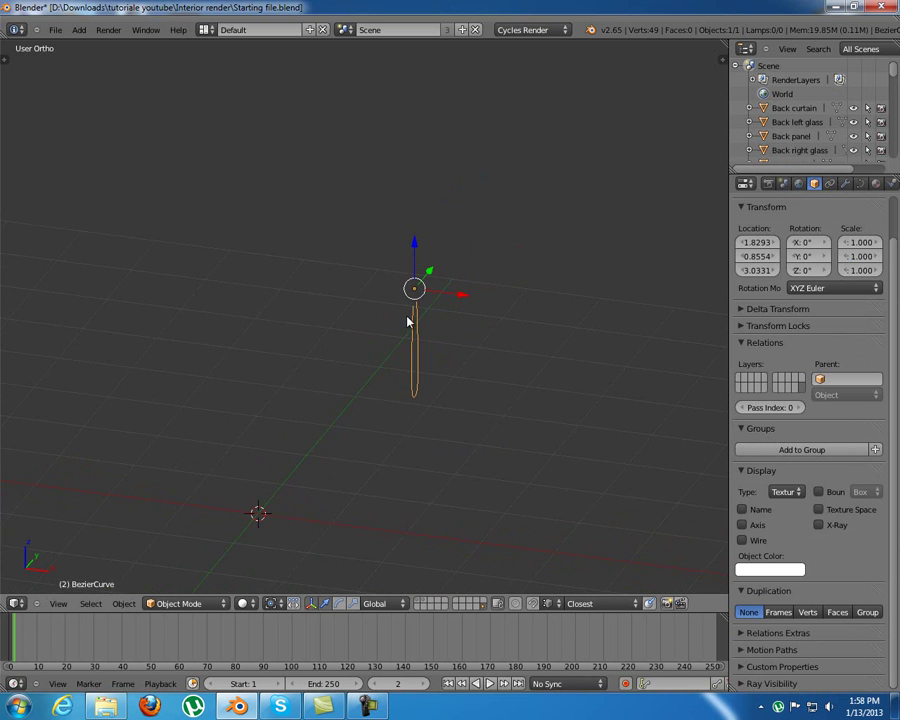
# Display the furniture and room shell layers together
pyautogui.click(424, 603)
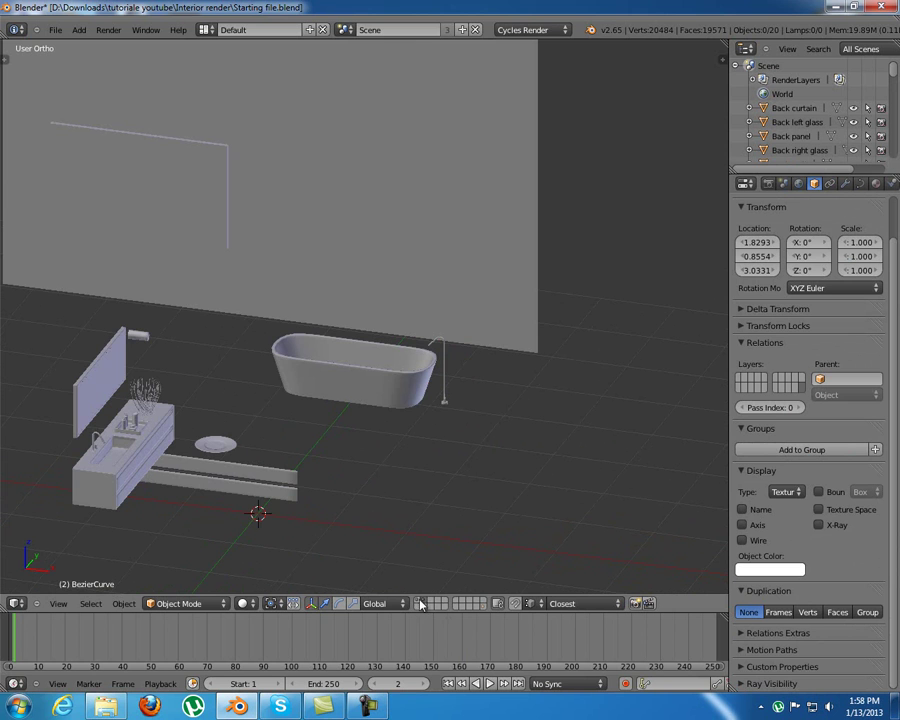
pyautogui.keyDown('shift'); pyautogui.click(420, 599); pyautogui.keyUp('shift')
pyautogui.moveTo(294, 323); pyautogui.dragTo(312, 323, button='middle')
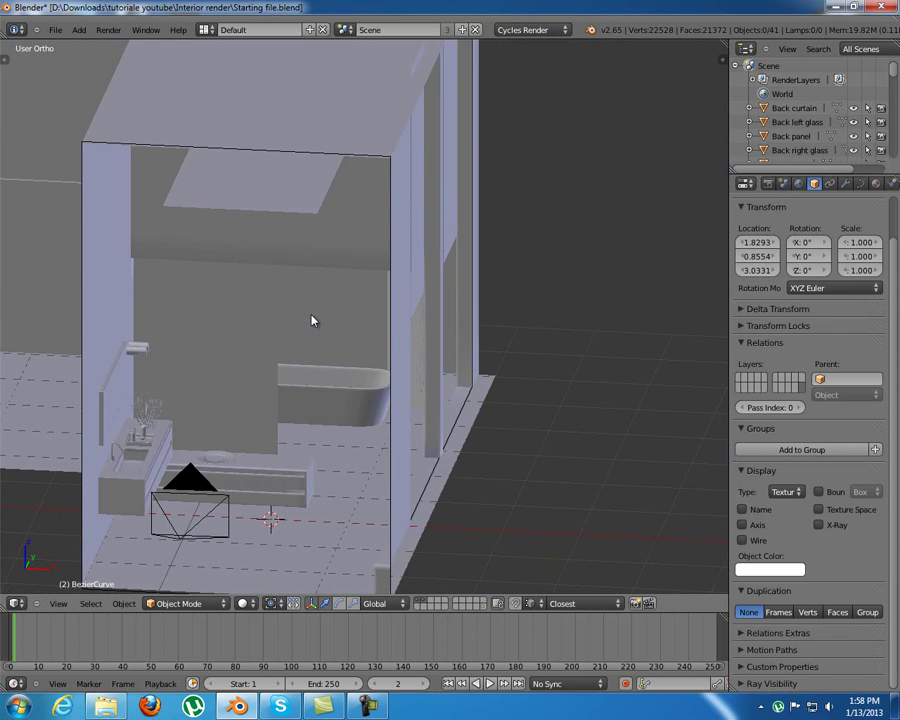
# Select the Main light plane outside the windows and add a new material to it
pyautogui.scroll(-5, 311, 318)
pyautogui.scroll(3, 303, 285)
pyautogui.keyDown('shift'); pyautogui.moveTo(378, 322); pyautogui.dragTo(366, 354, button='middle'); pyautogui.keyUp('shift')
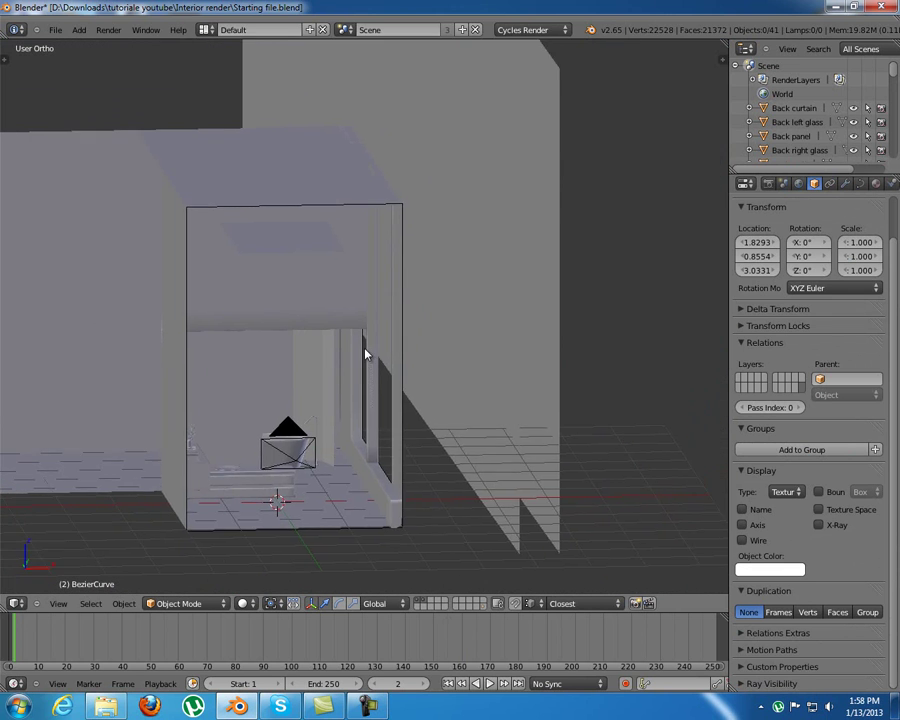
pyautogui.scroll(-3, 418, 311)
pyautogui.moveTo(418, 311); pyautogui.dragTo(432, 341, button='middle')
pyautogui.rightClick(625, 280)
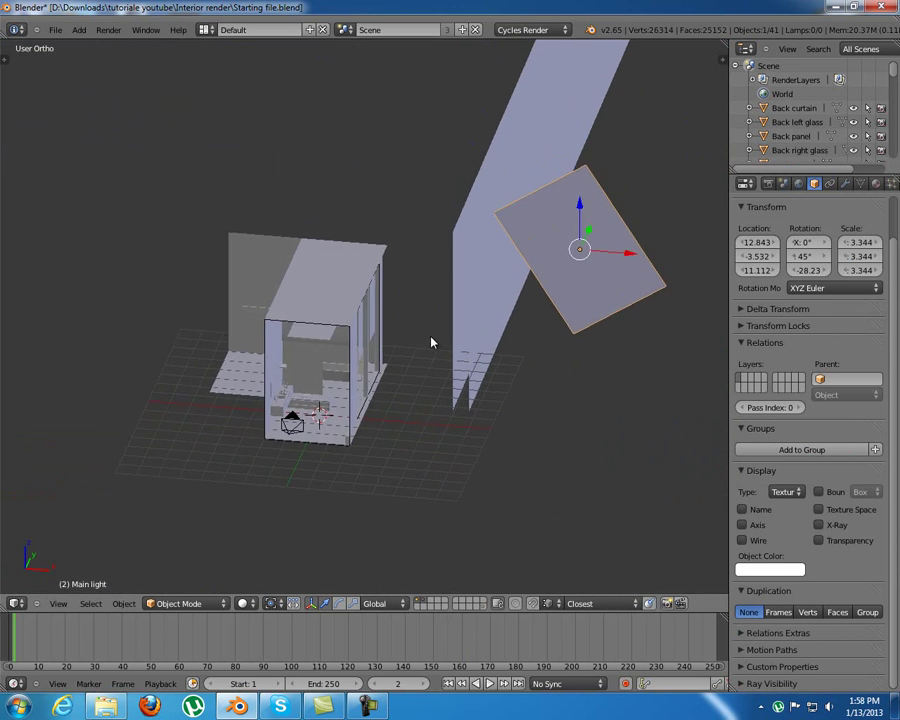
pyautogui.click(876, 183)
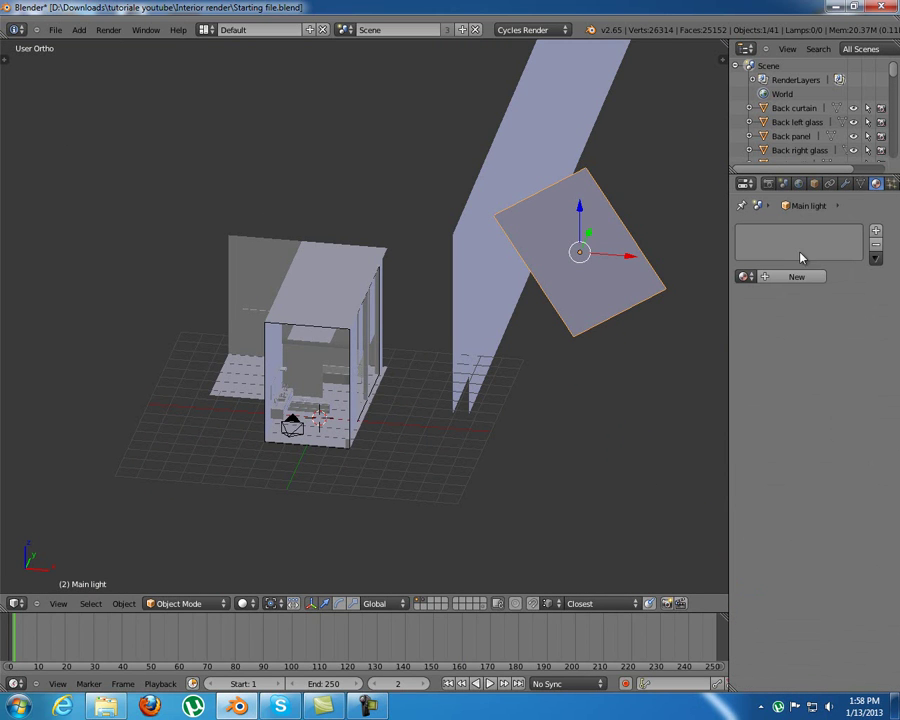
pyautogui.moveTo(394, 474); pyautogui.dragTo(379, 467, button='middle')
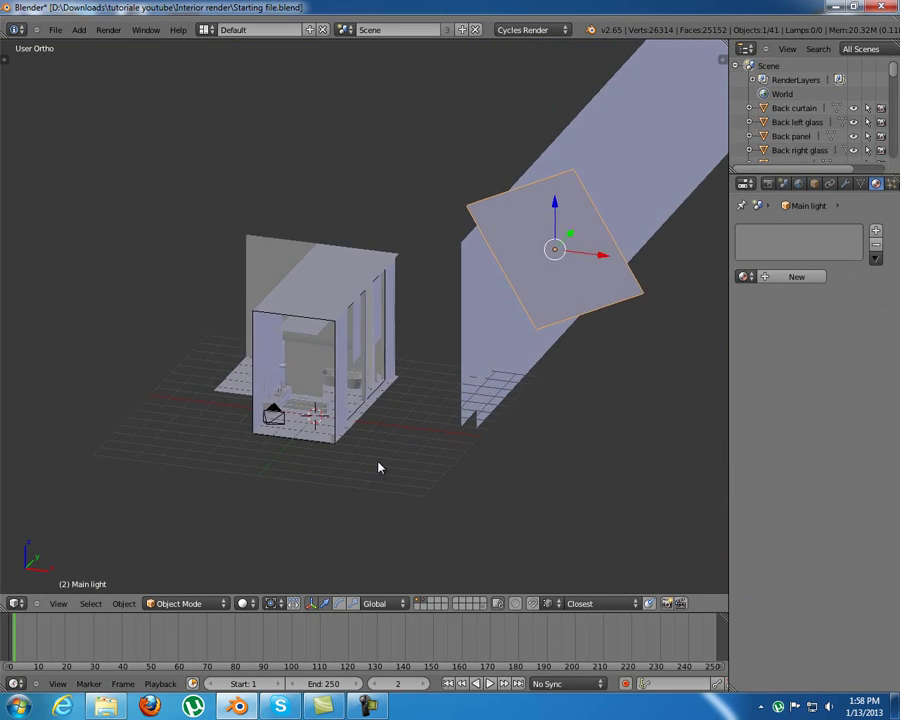
pyautogui.scroll(2, 379, 467)
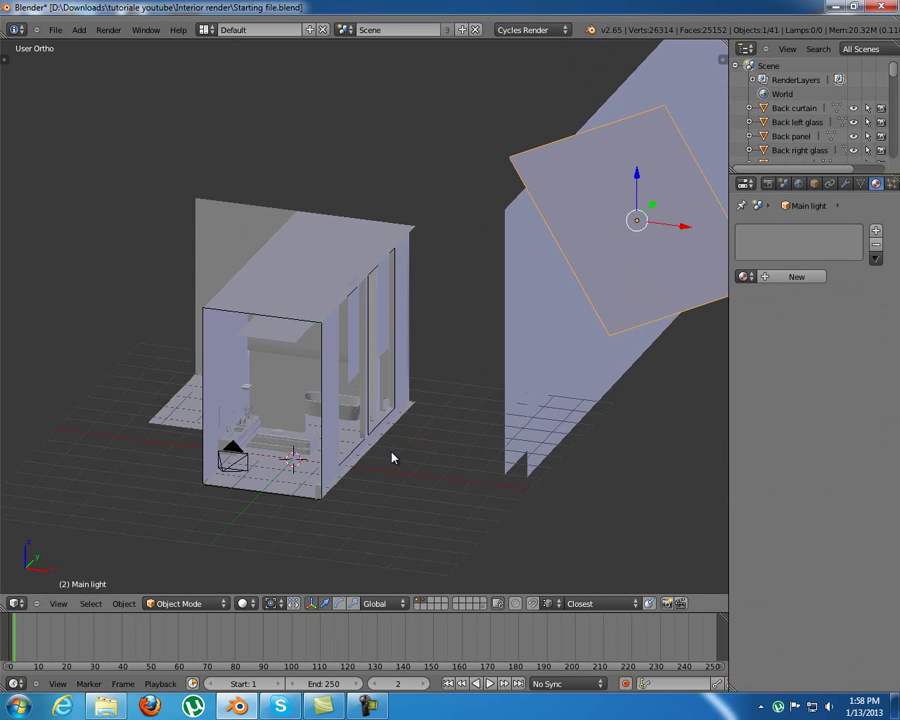
pyautogui.click(808, 276)
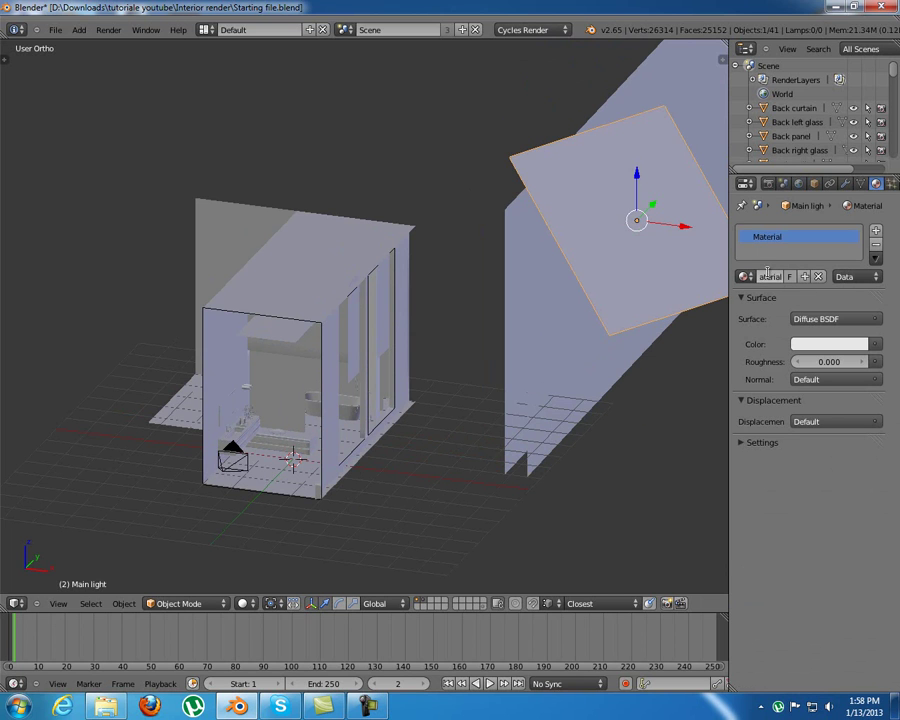
# Change the Main light material's surface to Emission with a strength of 25
pyautogui.click(815, 318)
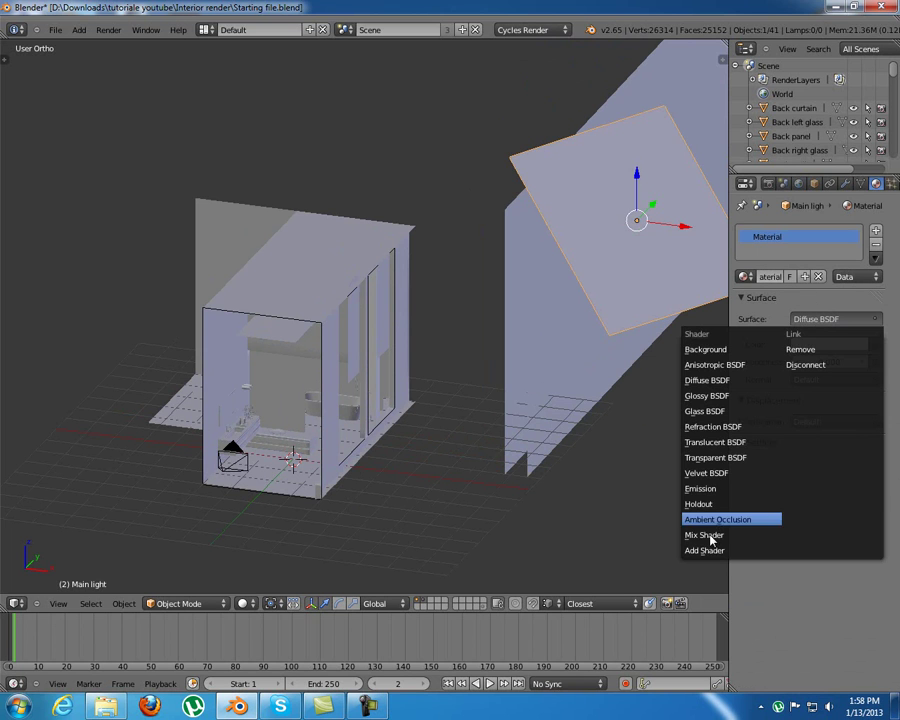
pyautogui.click(728, 488)
pyautogui.click(840, 361)
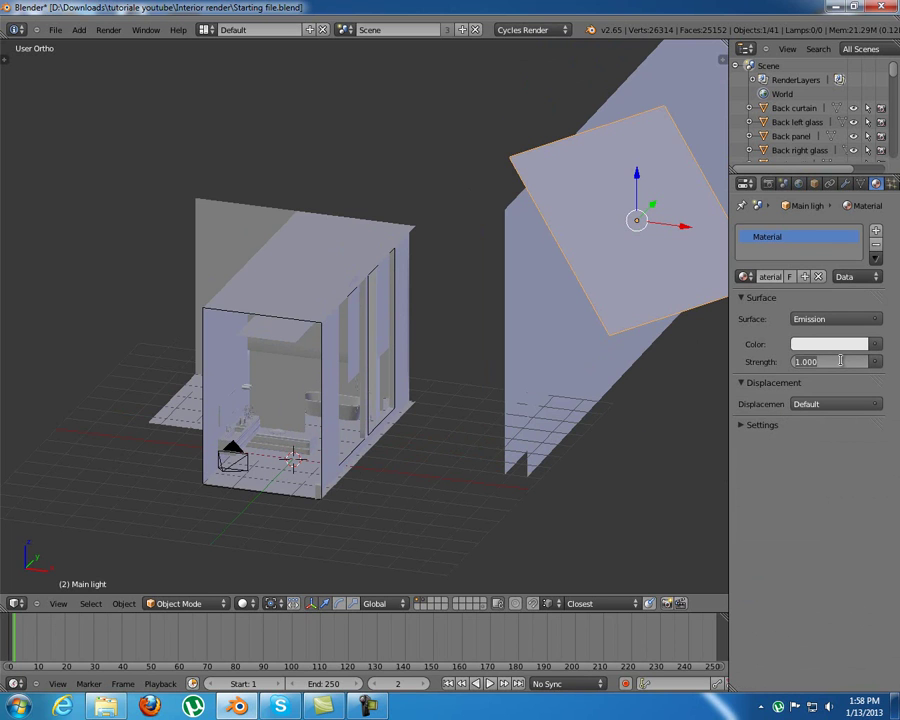
pyautogui.write('25')
pyautogui.press('Return')
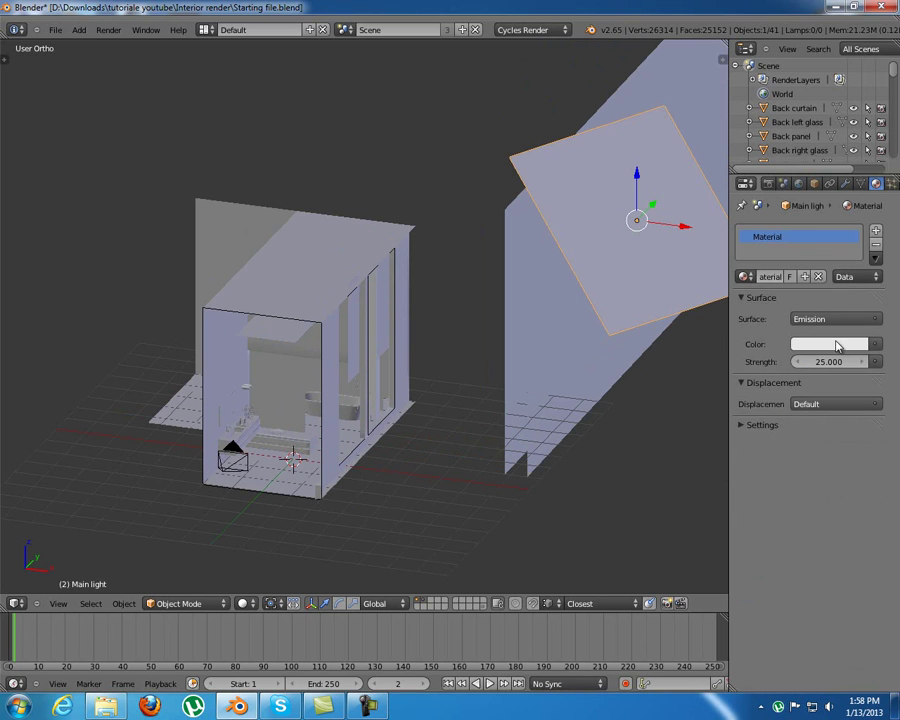
# Tint the Main light's emission color to a slightly warm off-white
pyautogui.click(836, 344)
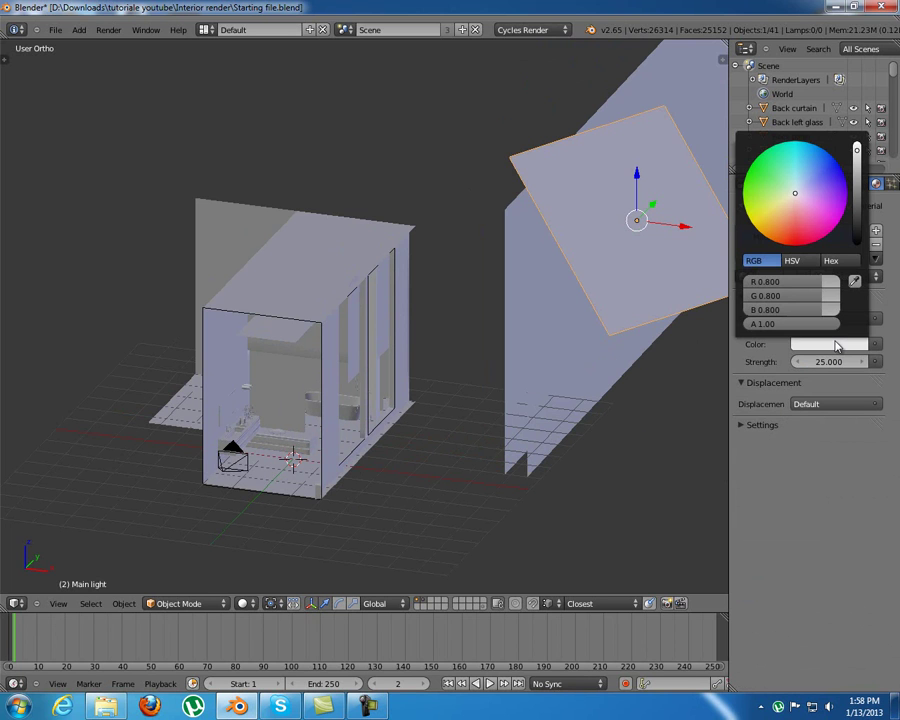
pyautogui.click(793, 197)
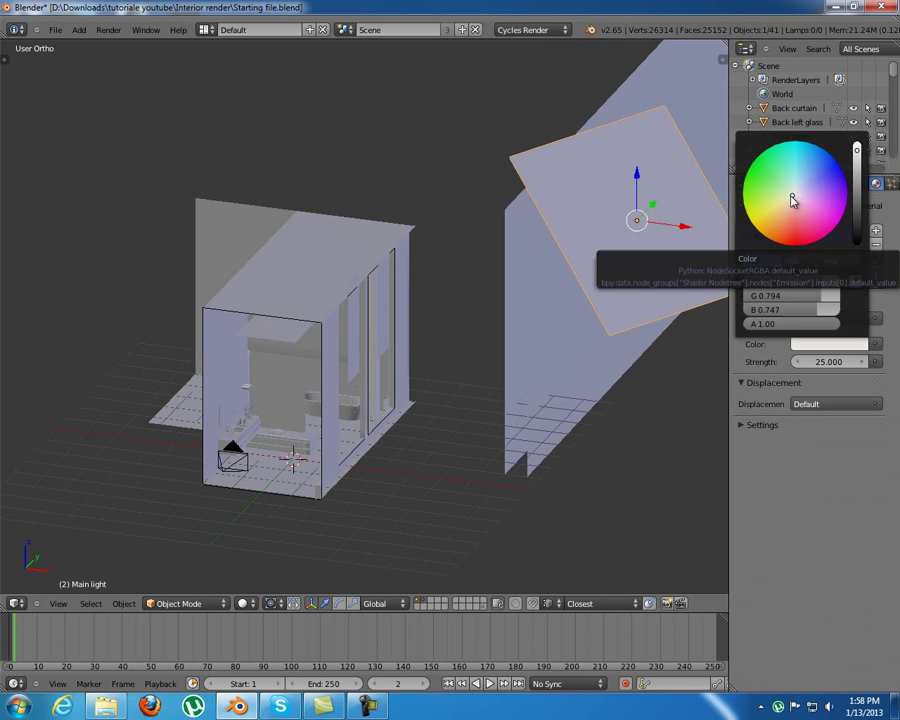
pyautogui.click(792, 197)
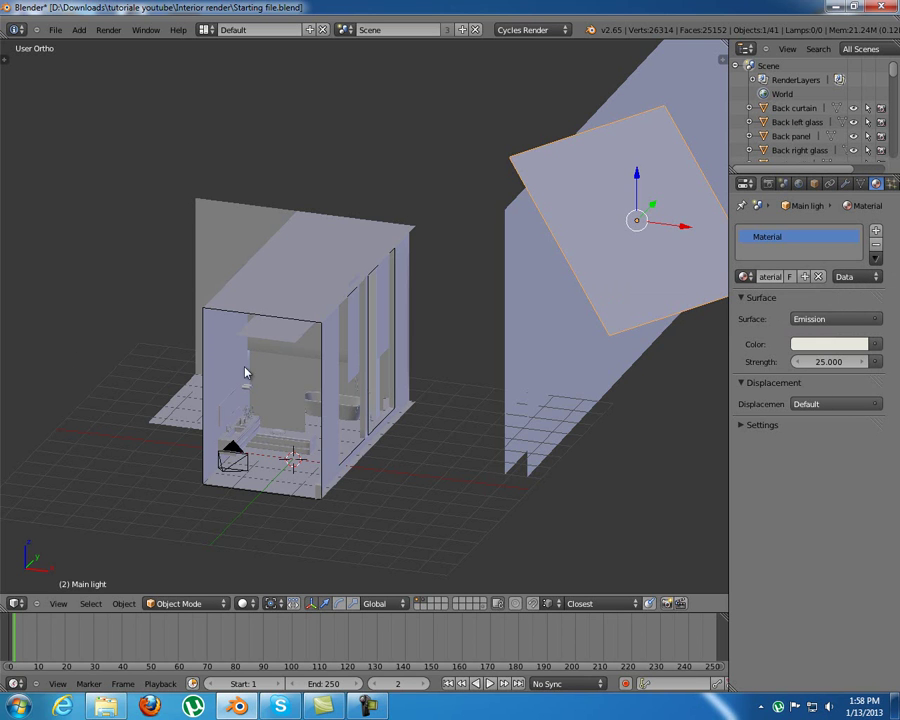
# Select the light plane just below the room's ceiling and give it a new material
pyautogui.scroll(4, 320, 430)
pyautogui.scroll(5, 336, 387)
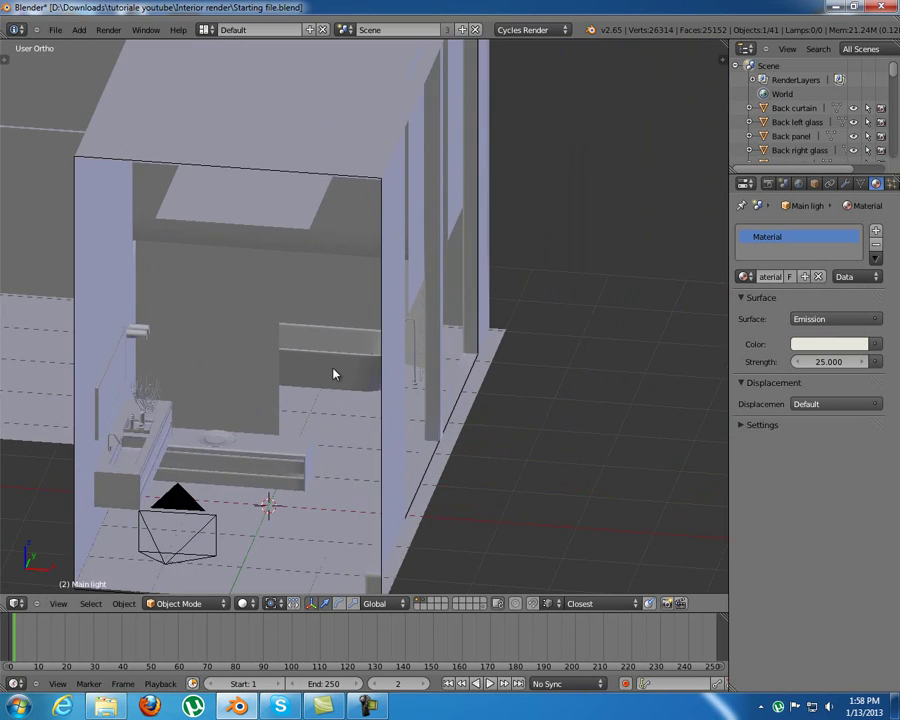
pyautogui.rightClick(257, 80)
pyautogui.rightClick(257, 110)
pyautogui.moveTo(257, 110); pyautogui.dragTo(285, 172, button='middle')
pyautogui.click(792, 276)
# Change the ceiling light plane's material surface to Emission with a strength of 5
pyautogui.click(815, 319)
pyautogui.click(843, 319)
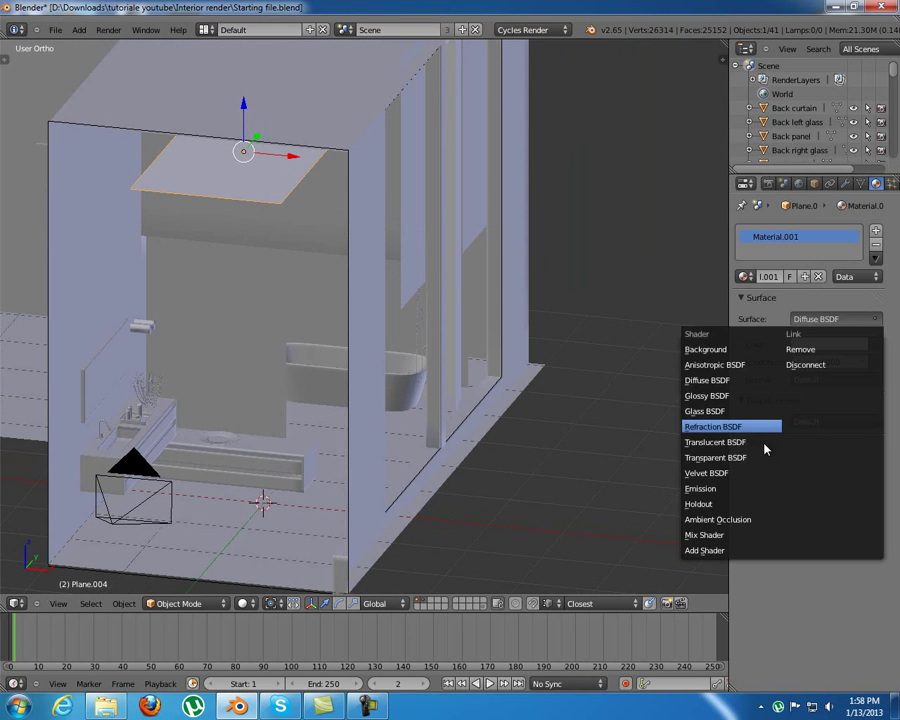
pyautogui.click(755, 501)
pyautogui.click(835, 363)
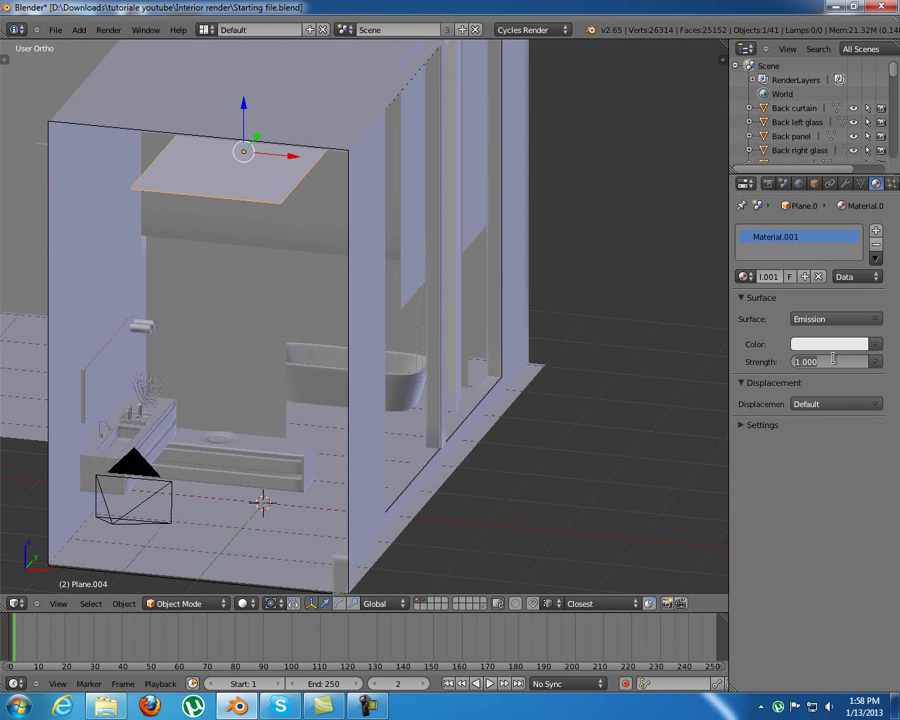
pyautogui.write('5')
pyautogui.press('Return')
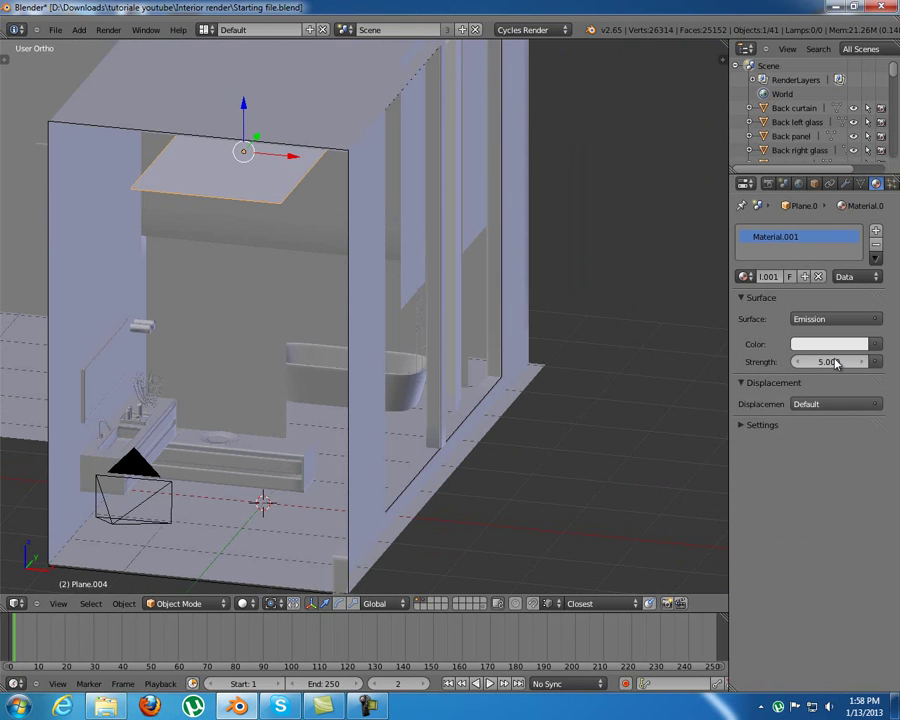
# Examine the light planes from the window side and the open front of the room, checking their emission material
pyautogui.moveTo(323, 305); pyautogui.dragTo(215, 253, button='middle')
pyautogui.rightClick(478, 110)
pyautogui.moveTo(502, 135); pyautogui.dragTo(414, 177, button='middle')
pyautogui.moveTo(336, 146); pyautogui.dragTo(297, 125, button='middle')
pyautogui.rightClick(222, 87)
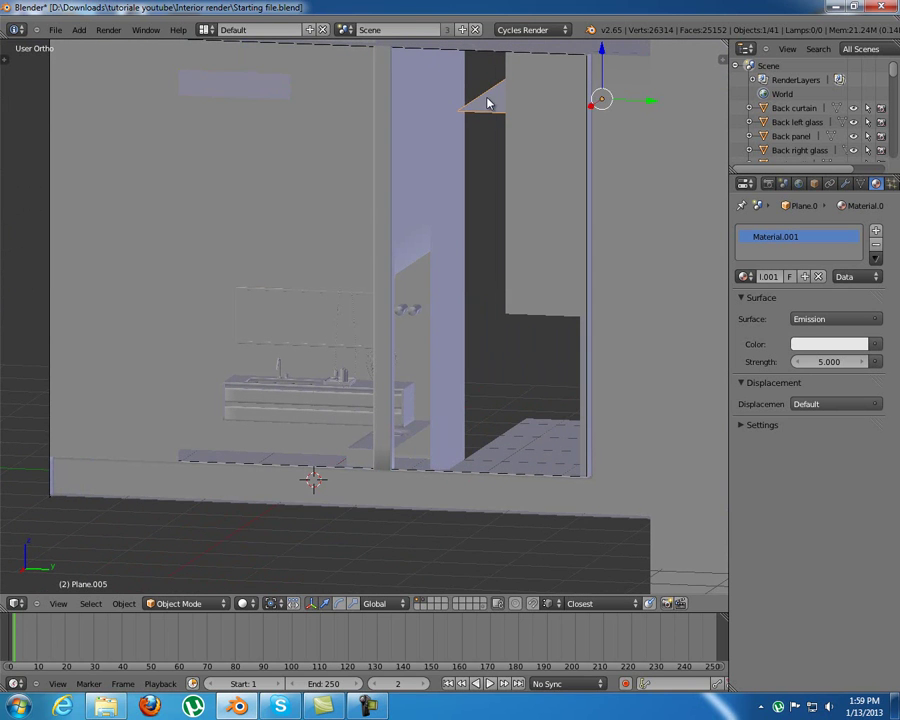
pyautogui.rightClick(357, 225)
pyautogui.moveTo(357, 225); pyautogui.dragTo(274, 408, button='middle')
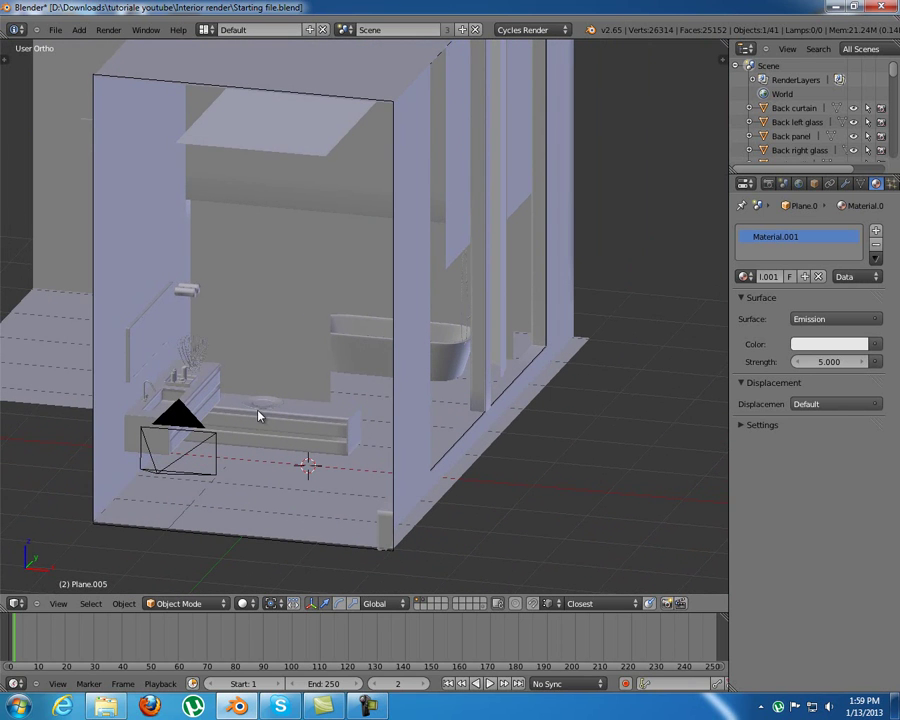
# Select the Light block wall across the room's open front and show its object properties
pyautogui.rightClick(396, 111)
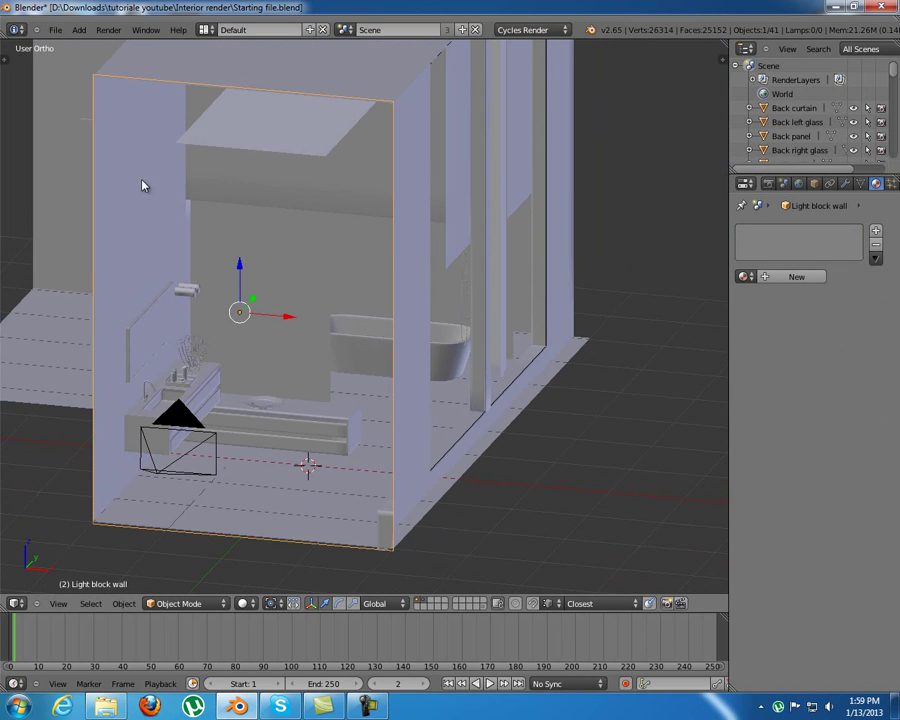
pyautogui.press('g')
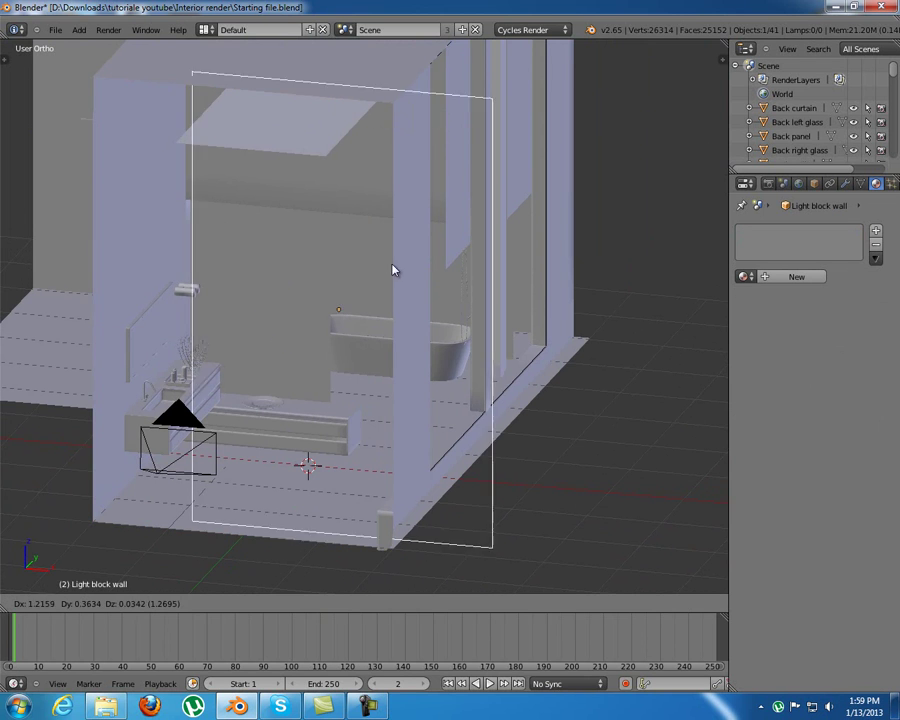
pyautogui.rightClick(314, 262)
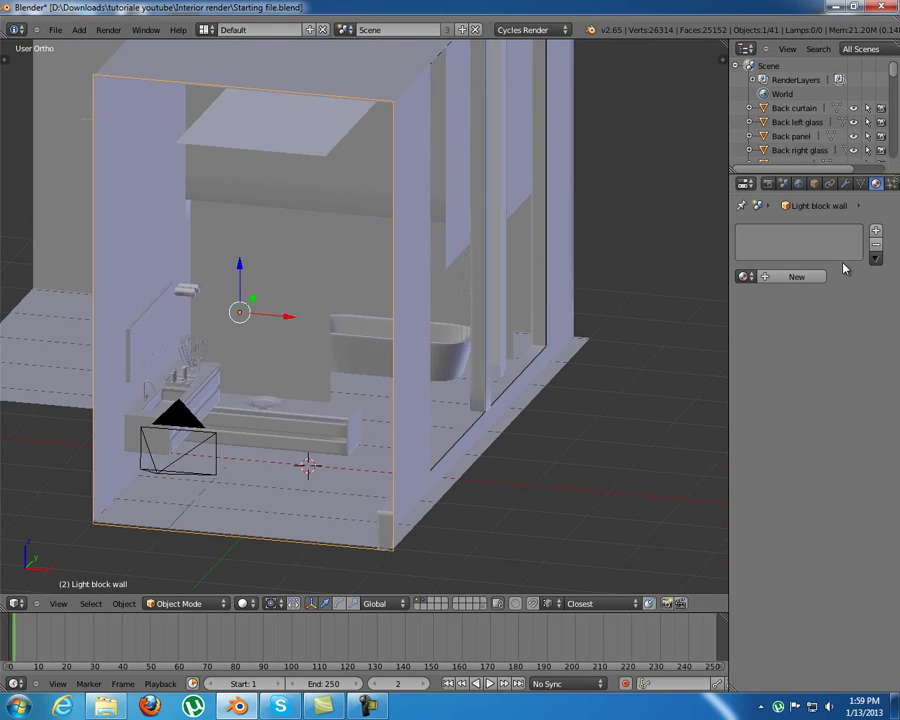
pyautogui.click(814, 185)
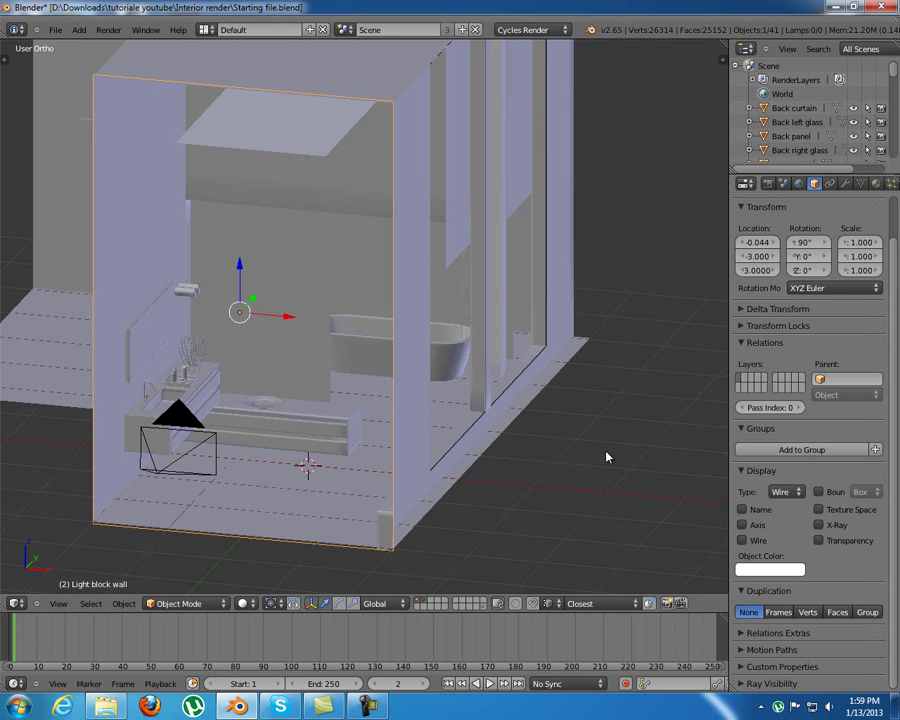
# Turn off Camera ray visibility for the Light block wall
pyautogui.keyDown('shift'); pyautogui.moveTo(369, 179); pyautogui.dragTo(416, 186, button='middle'); pyautogui.keyUp('shift')
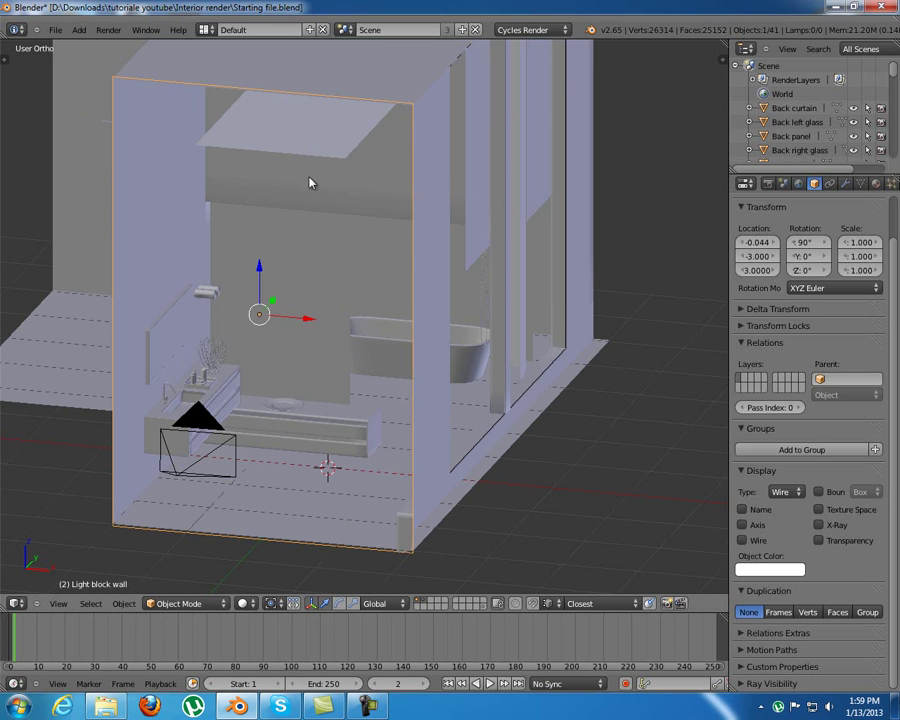
pyautogui.moveTo(399, 139); pyautogui.dragTo(362, 148, button='middle')
pyautogui.moveTo(257, 251); pyautogui.dragTo(281, 237, button='middle')
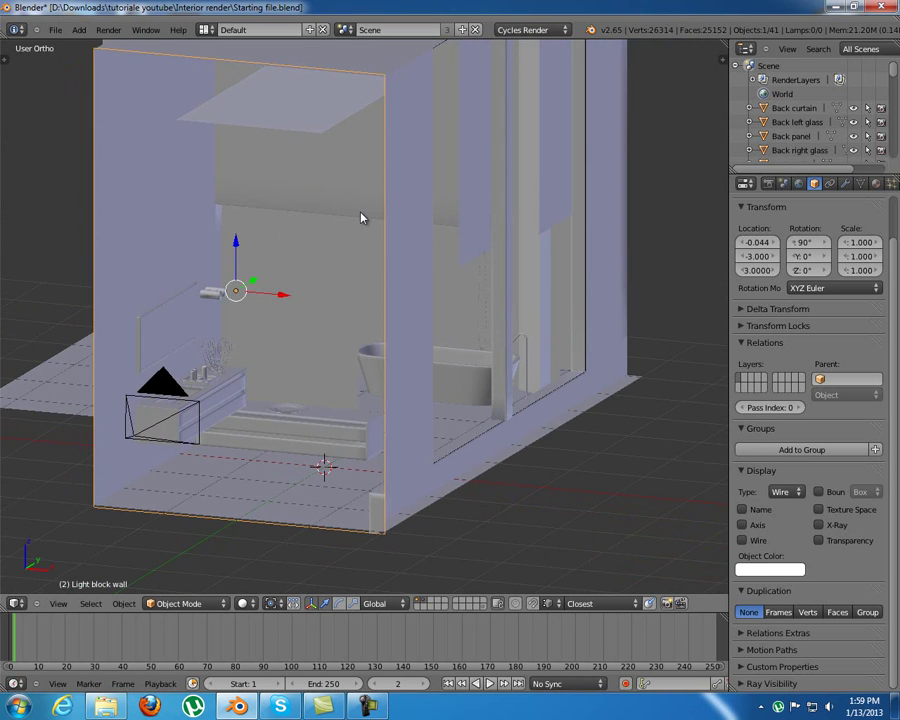
pyautogui.moveTo(387, 185); pyautogui.dragTo(378, 197, button='middle')
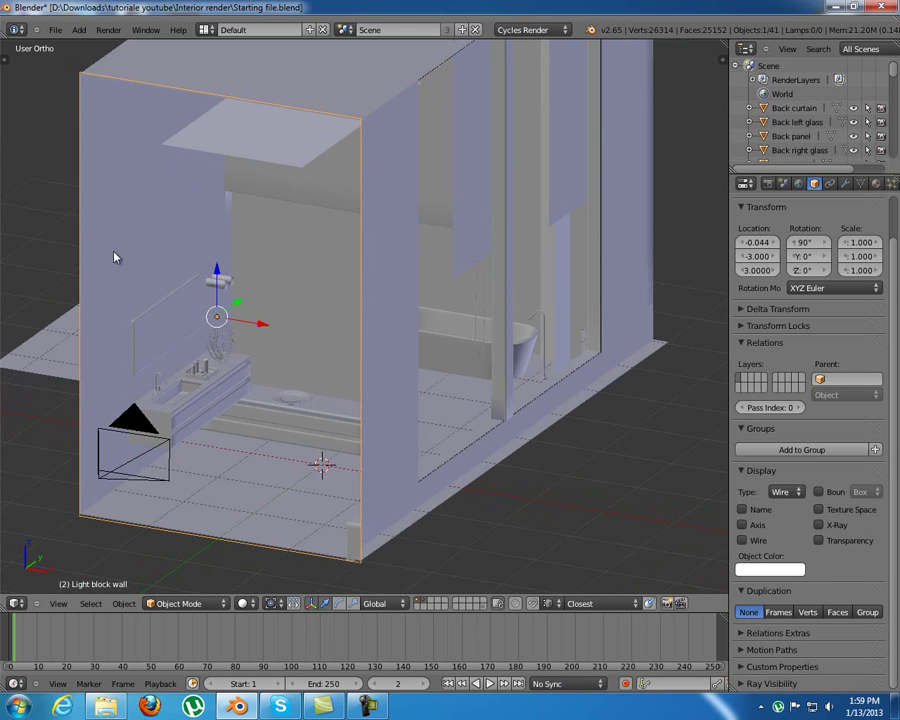
pyautogui.moveTo(236, 268); pyautogui.dragTo(378, 261, button='middle')
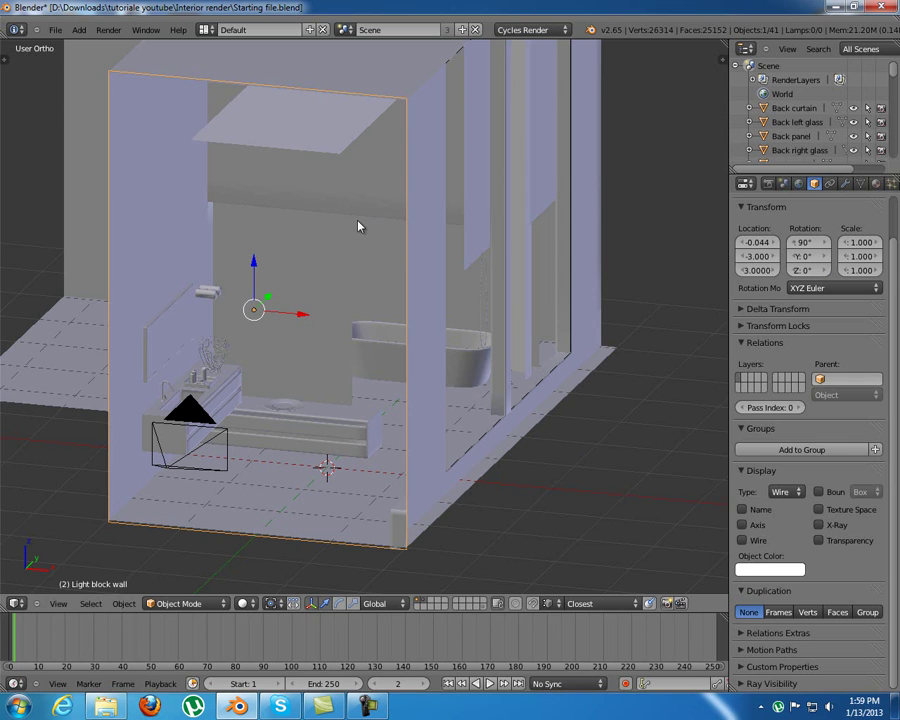
pyautogui.click(770, 683)
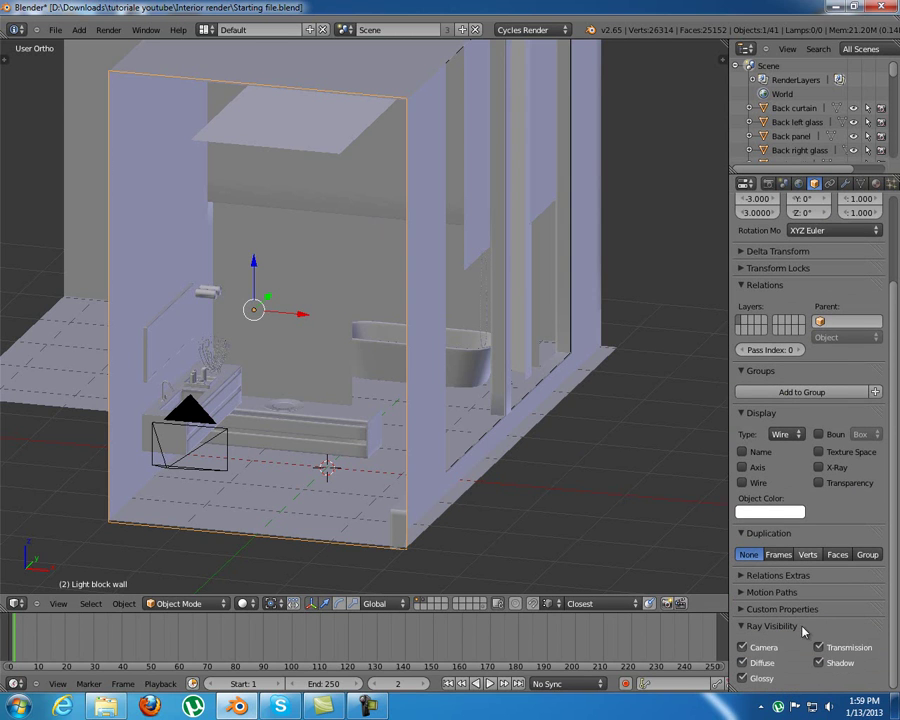
pyautogui.scroll(-2, 760, 655)
pyautogui.click(758, 652)
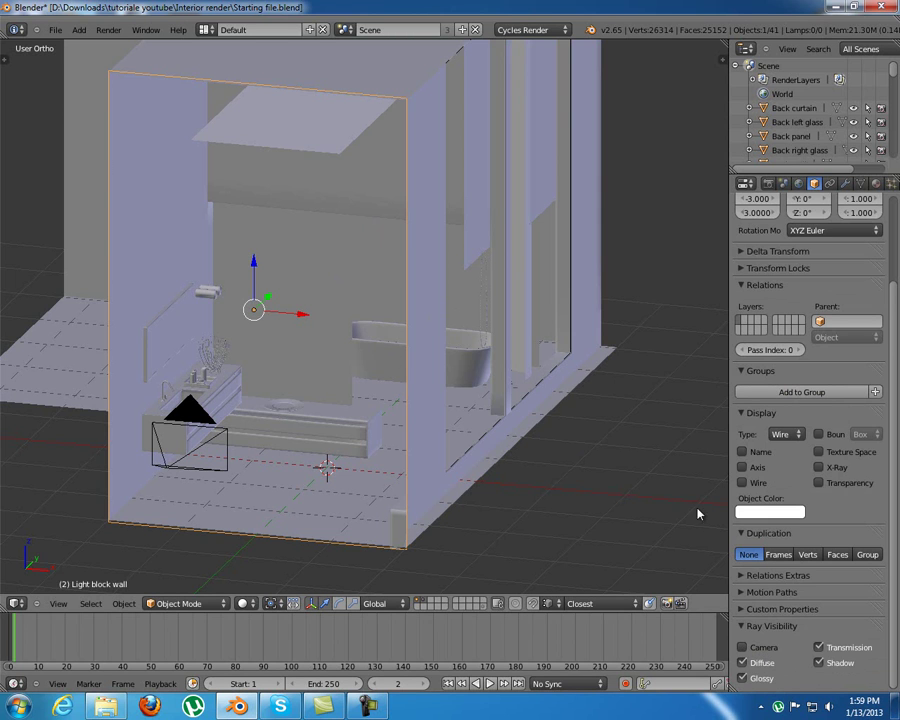
pyautogui.scroll(4, 820, 563)
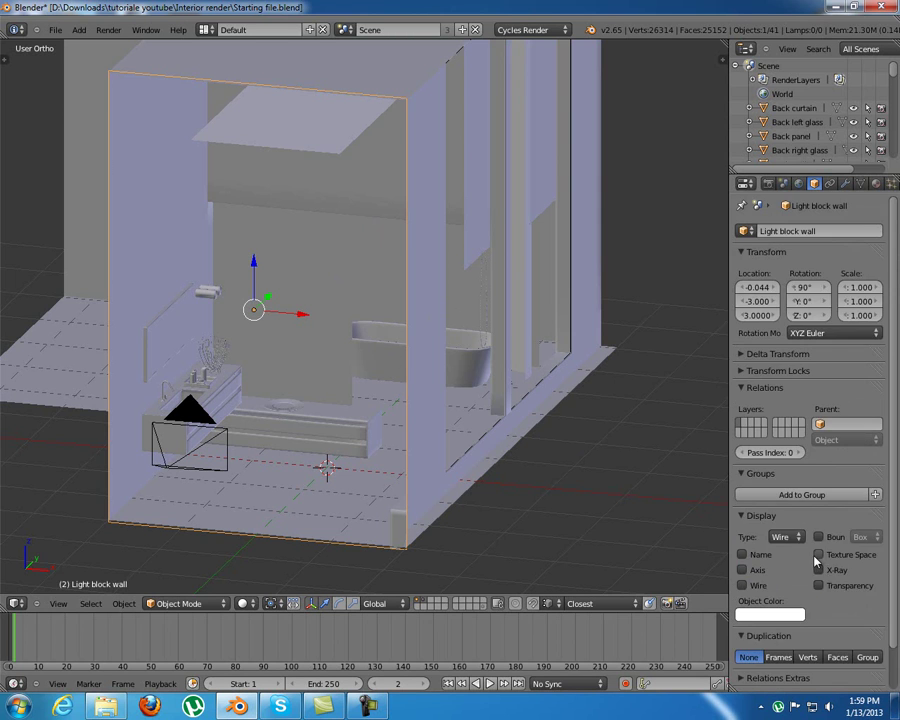
# Select the Board object that forms the washbasin cabinet's body
pyautogui.press('KP_0')
pyautogui.moveTo(241, 438); pyautogui.dragTo(297, 390, button='middle')
pyautogui.scroll(5, 248, 430)
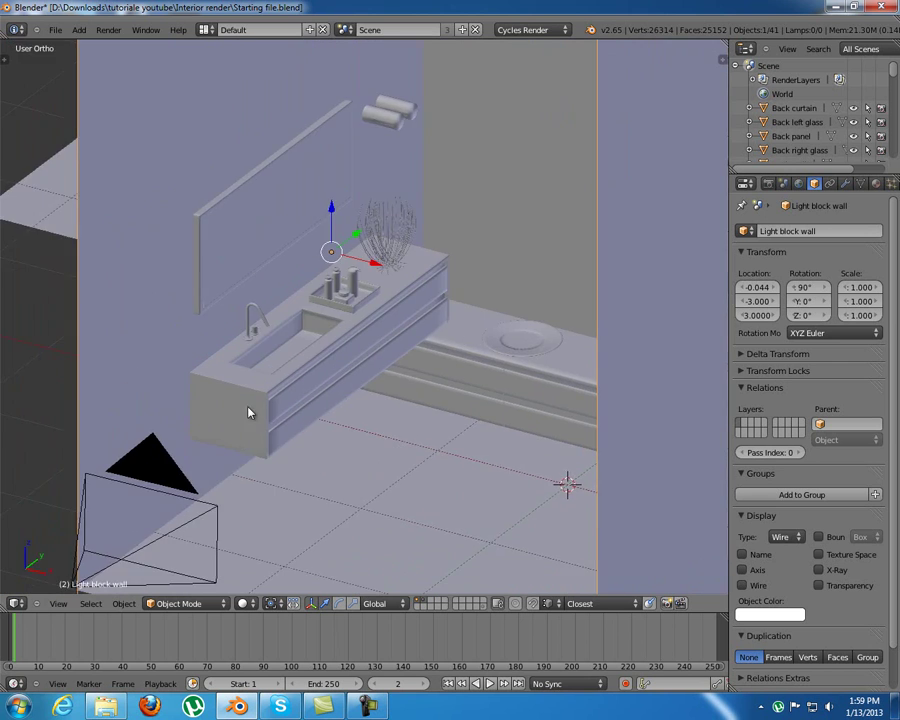
pyautogui.scroll(3, 231, 432)
pyautogui.rightClick(145, 458)
pyautogui.scroll(3, 247, 488)
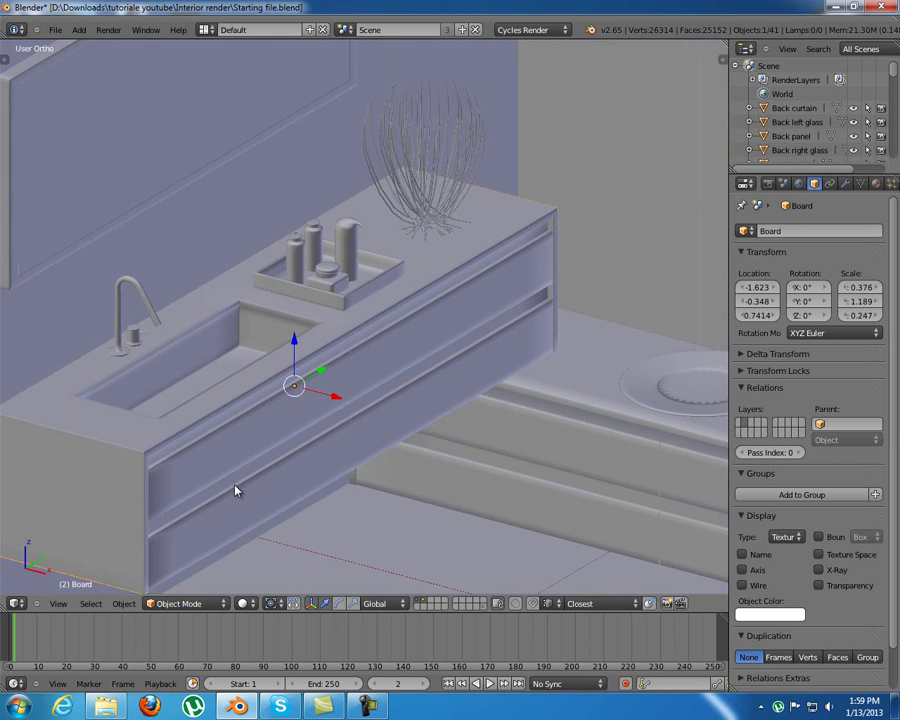
pyautogui.press('g')
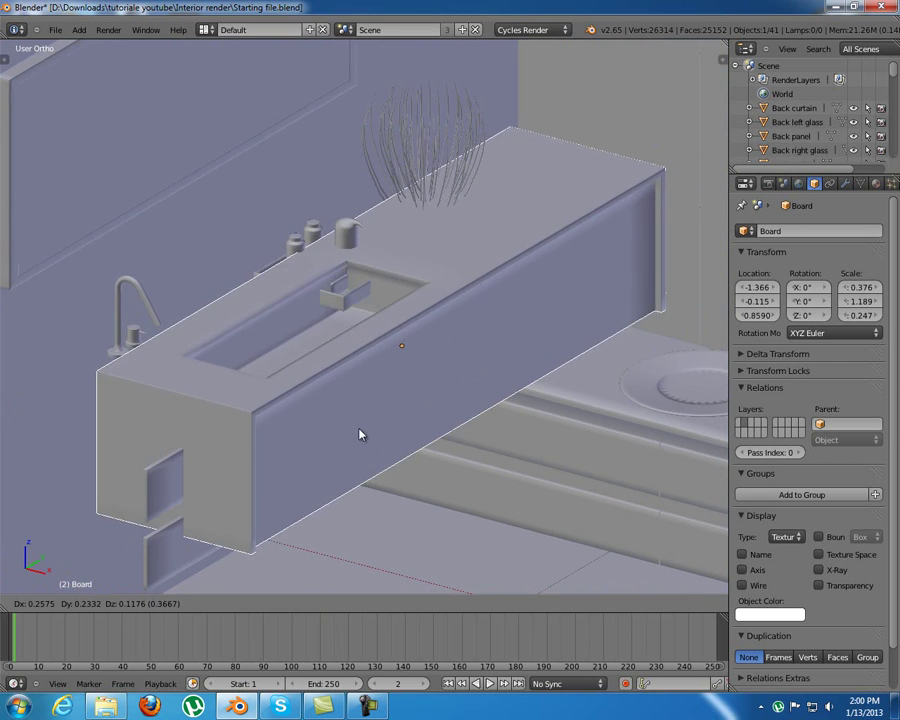
pyautogui.click(323, 435)
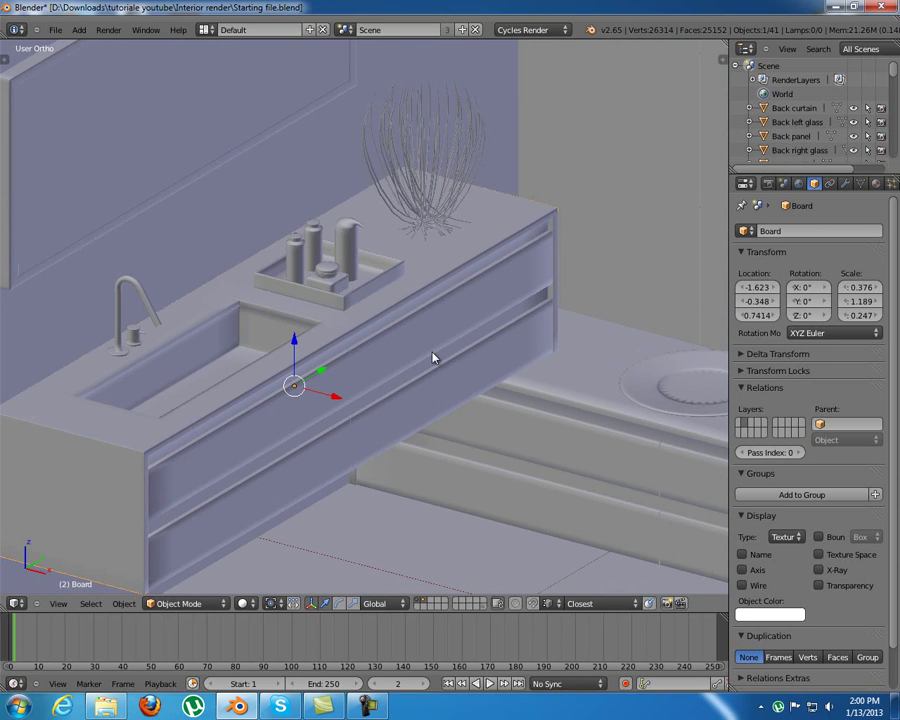
# Give the Board a new material and name it Furniture
pyautogui.click(876, 184)
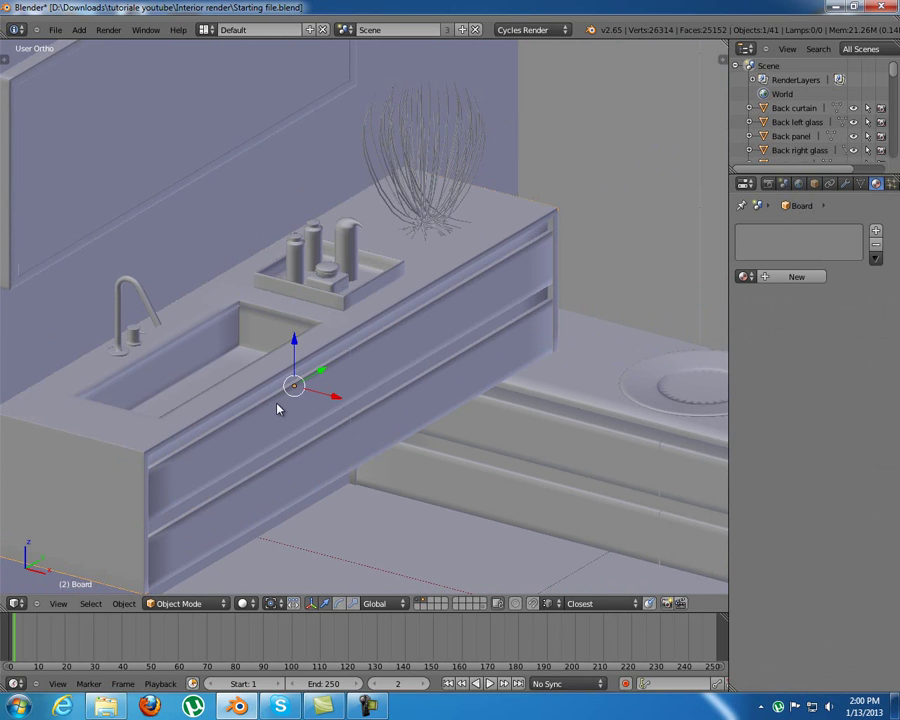
pyautogui.click(805, 276)
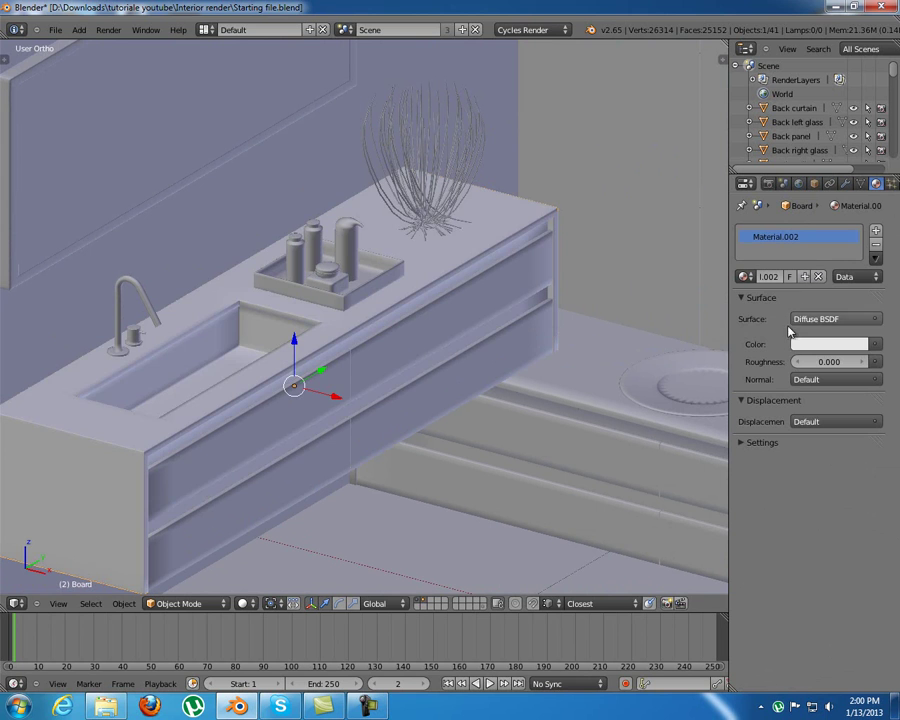
pyautogui.scroll(2, 222, 346)
pyautogui.moveTo(198, 340); pyautogui.dragTo(210, 373, button='middle')
pyautogui.keyDown('shift'); pyautogui.moveTo(210, 373); pyautogui.dragTo(231, 347, button='middle'); pyautogui.keyUp('shift')
pyautogui.click(767, 276)
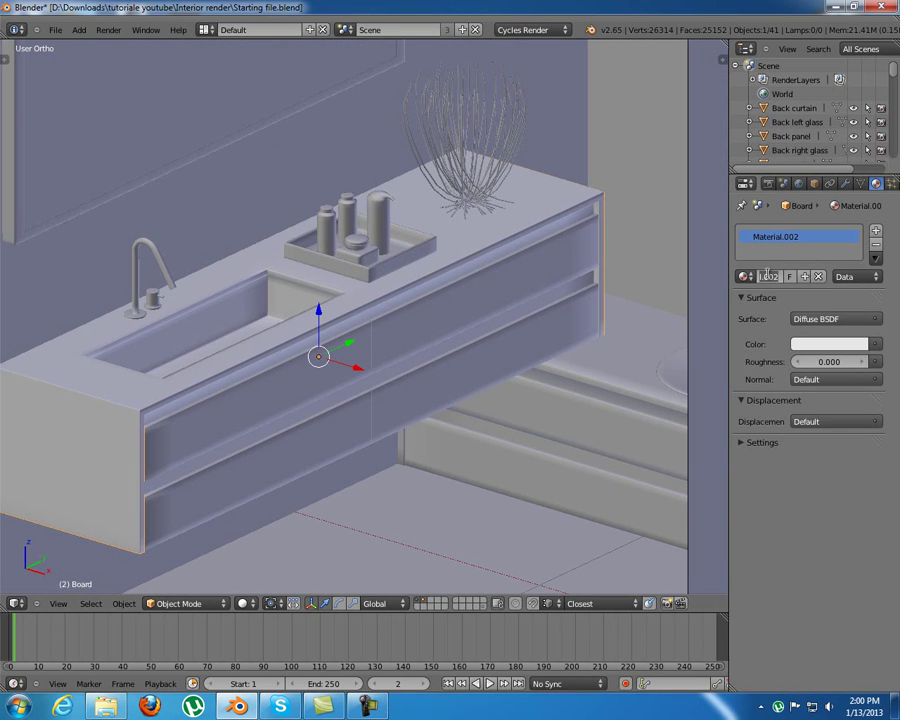
pyautogui.write('Furniture')
pyautogui.press('Return')
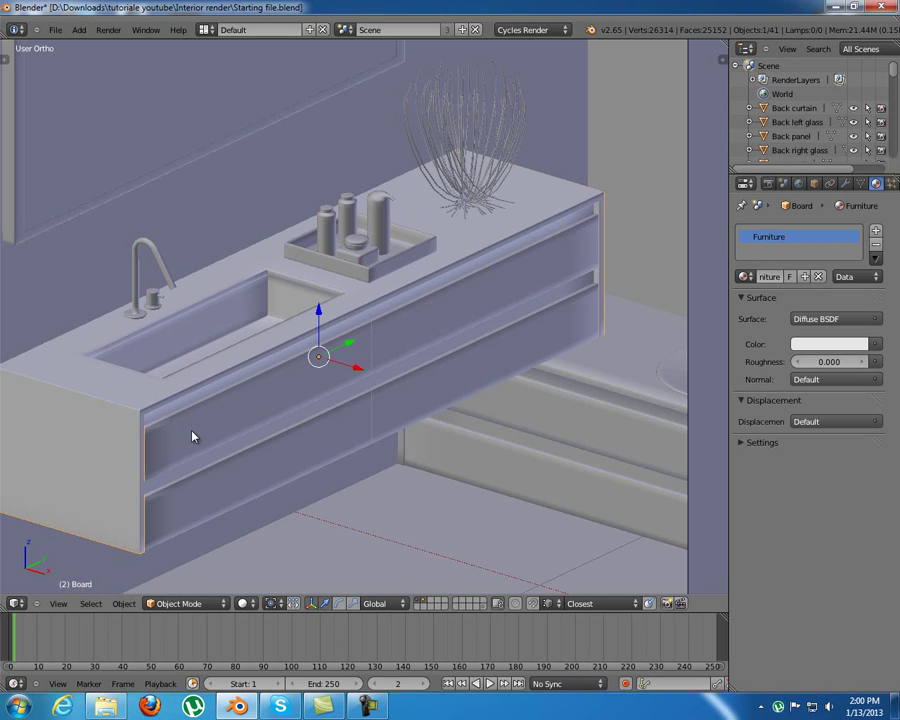
# Change the Furniture material's surface to a Mix Shader combining Diffuse BSDF and Glossy BSDF
pyautogui.click(790, 319)
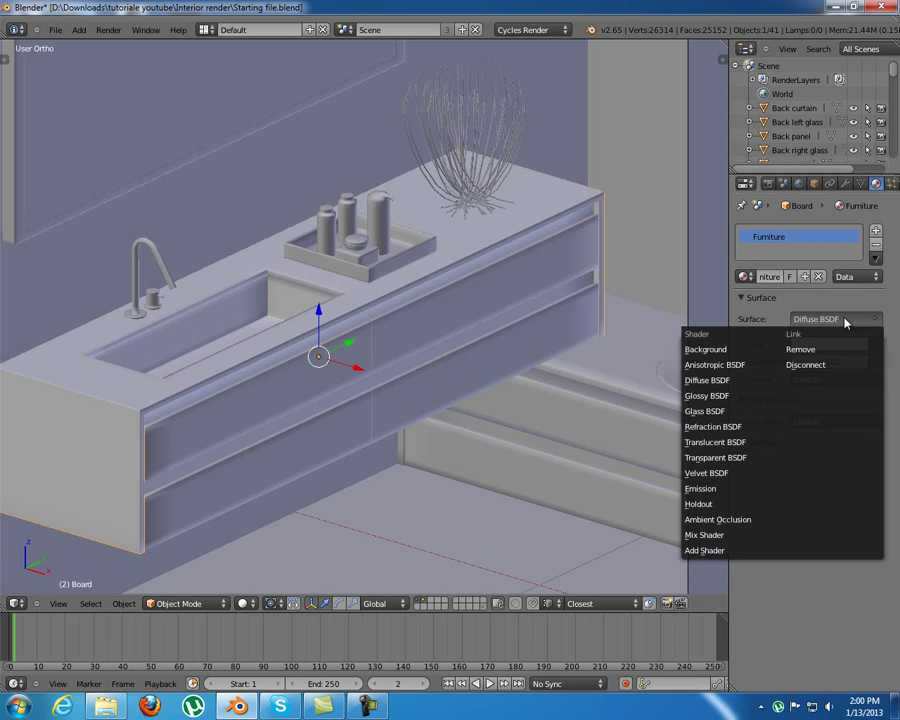
pyautogui.click(731, 535)
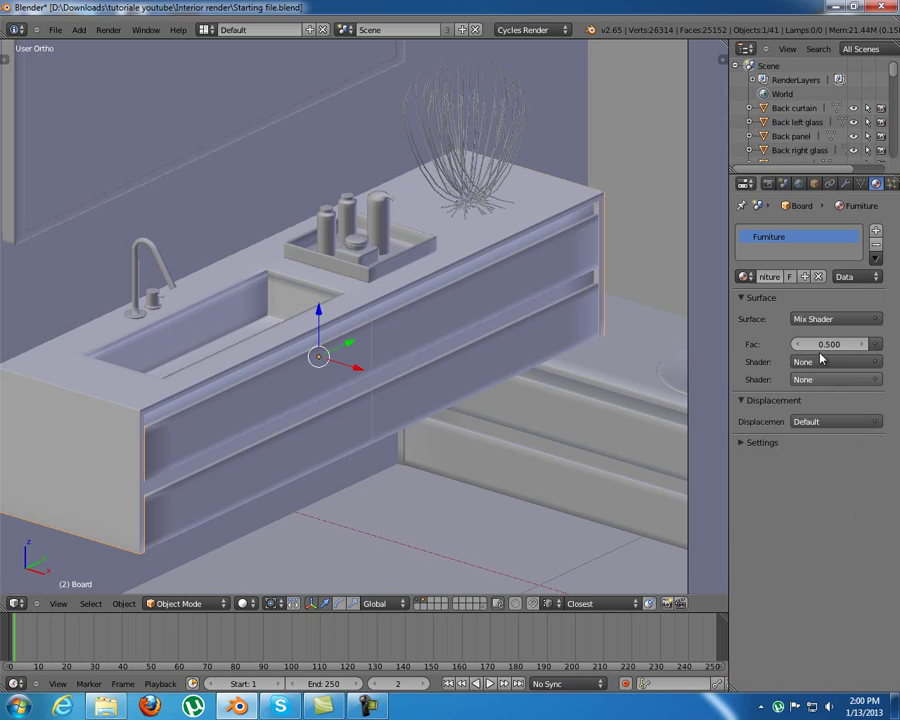
pyautogui.click(824, 362)
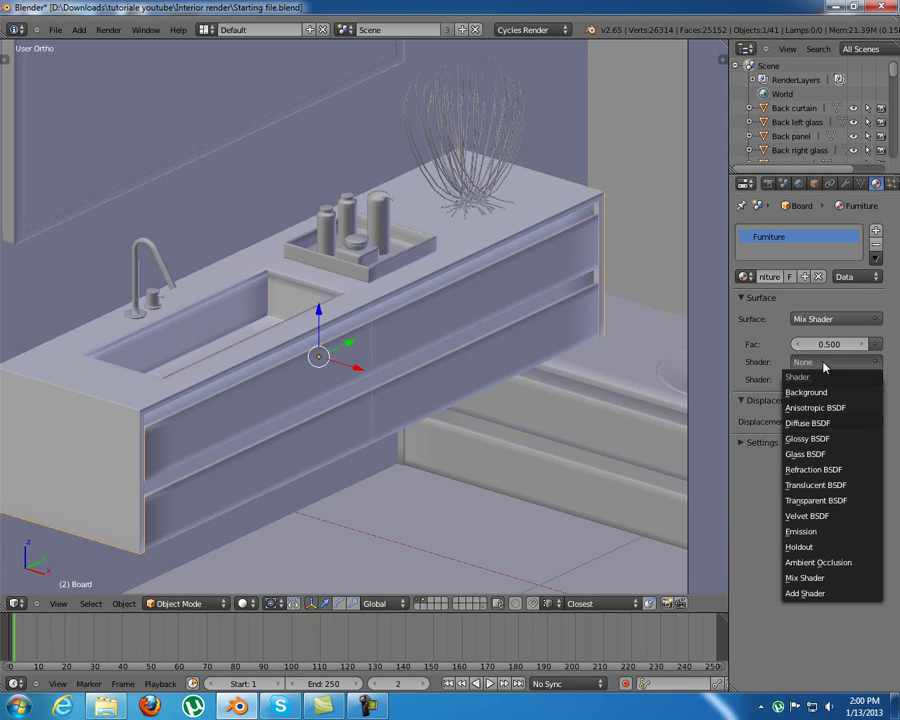
pyautogui.click(836, 425)
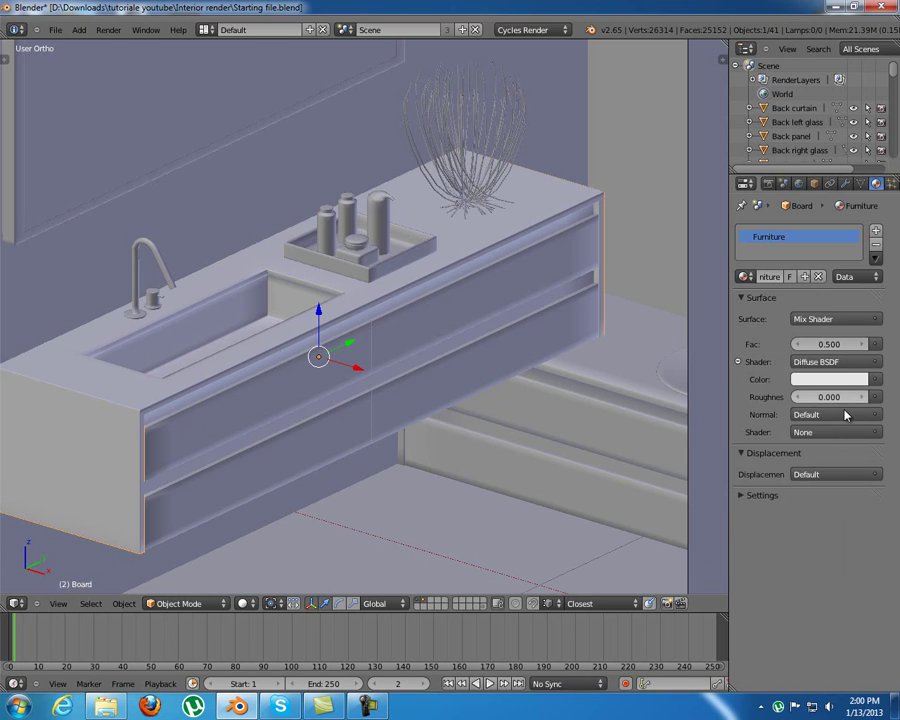
pyautogui.click(840, 431)
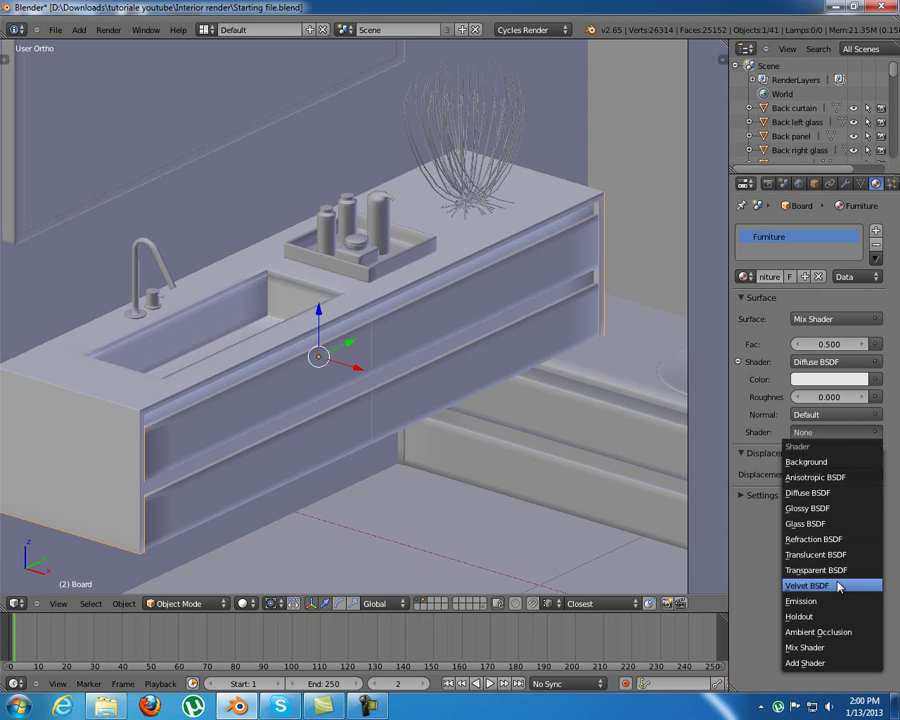
pyautogui.click(833, 509)
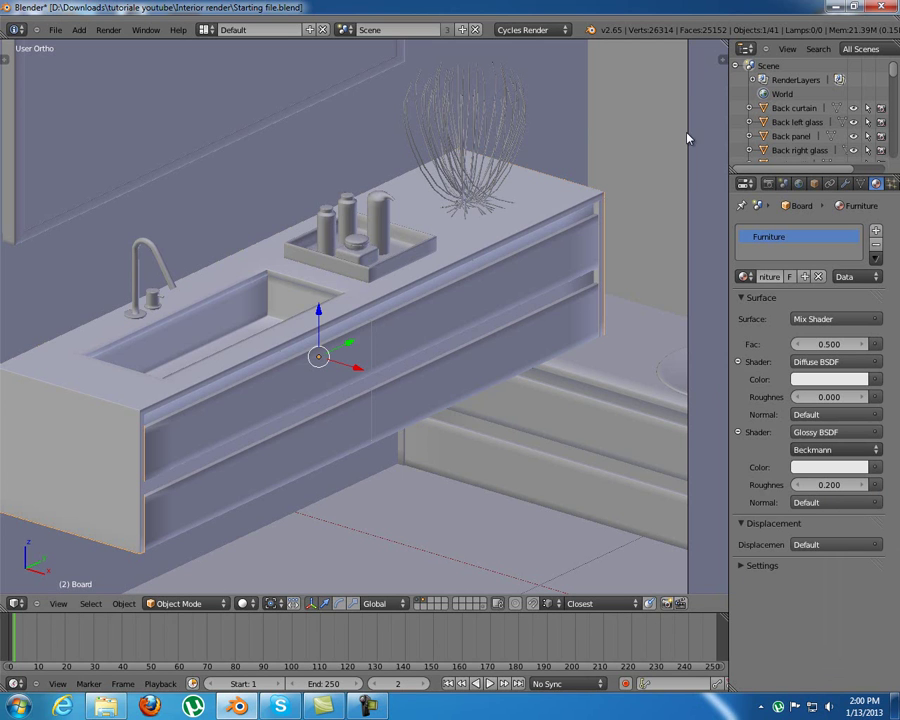
# Split the 3D view in two and turn the new area into a Node Editor with its properties sidebar hidden
pyautogui.moveTo(311, 351)
pyautogui.mouseDown(button='middle')
pyautogui.moveTo(296, 358)
pyautogui.moveTo(321, 359)
pyautogui.mouseUp(button='middle')
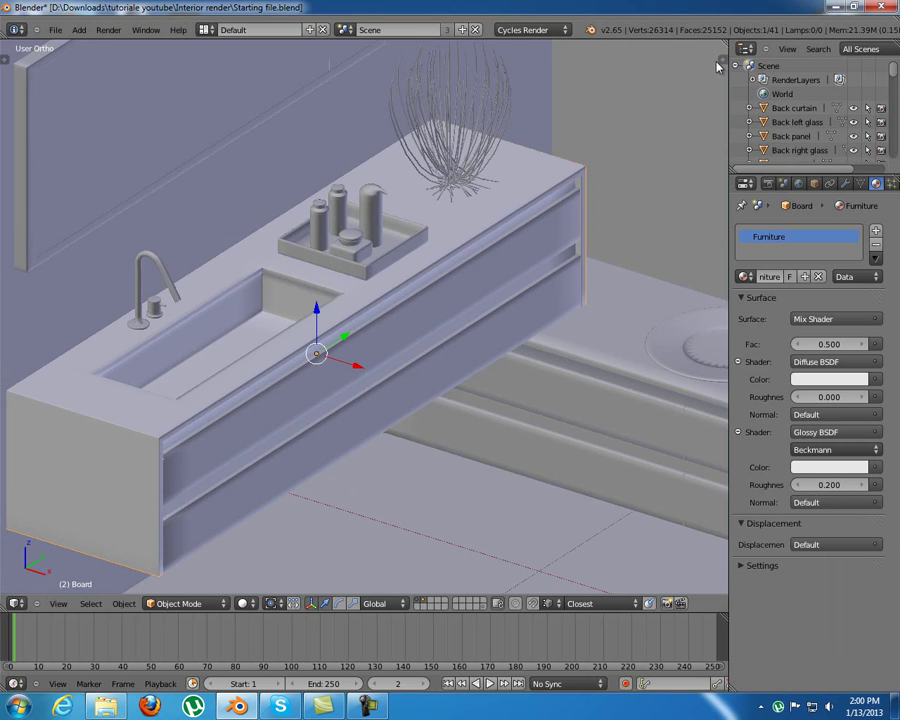
pyautogui.moveTo(723, 59); pyautogui.dragTo(437, 113)
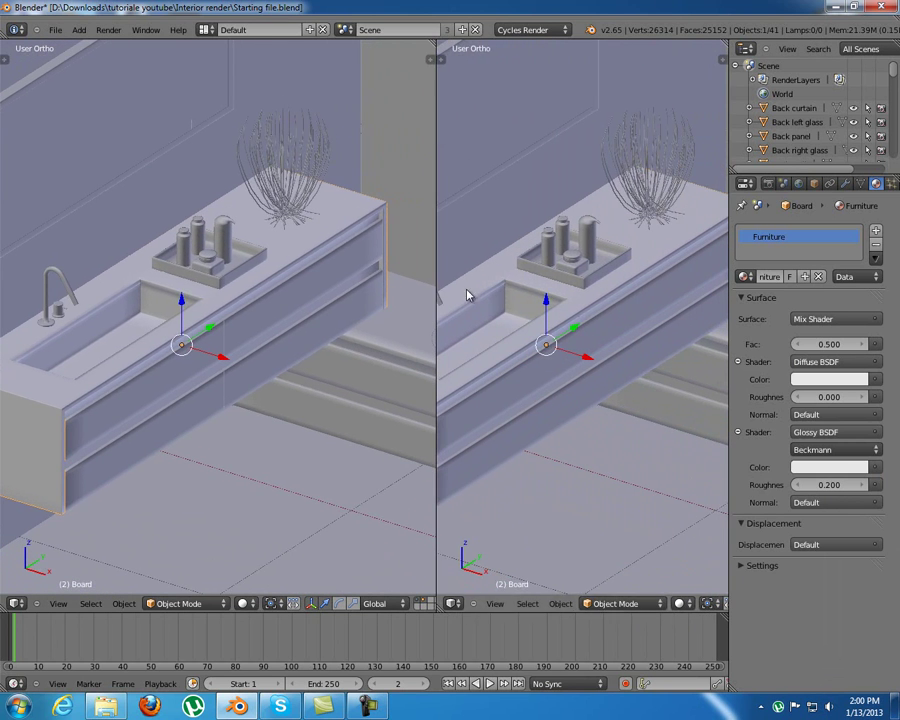
pyautogui.click(467, 603)
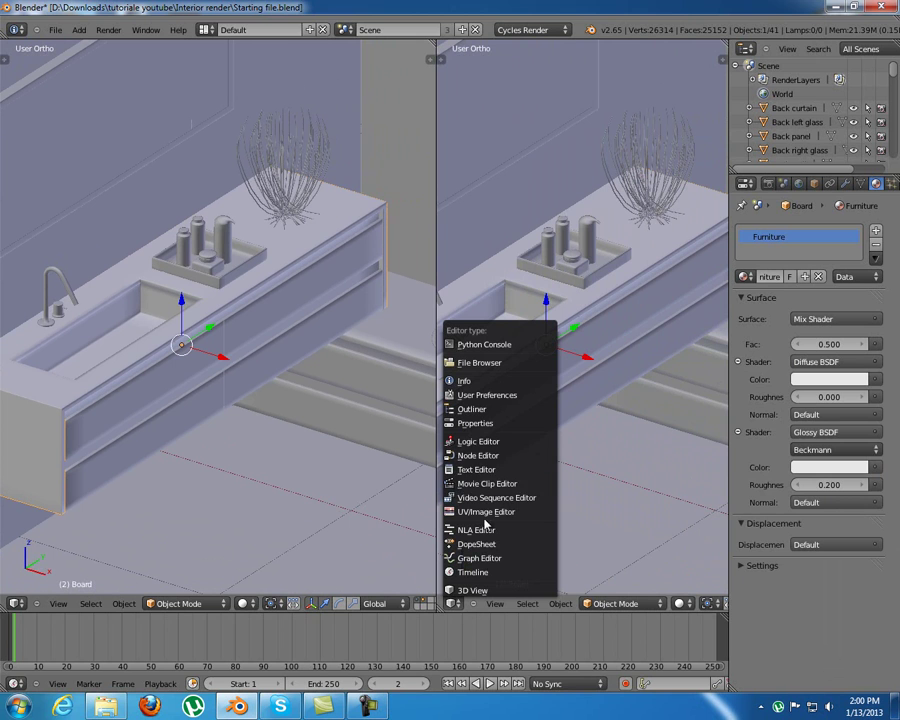
pyautogui.click(503, 456)
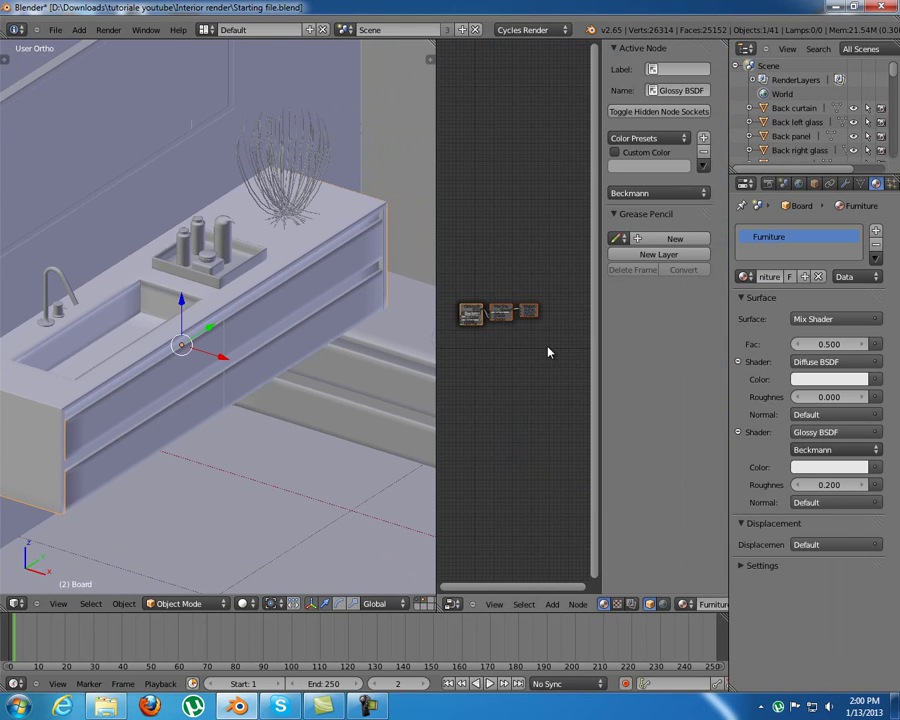
pyautogui.press('n')
# Arrange the Furniture nodes by placing the Glossy BSDF node directly below the Diffuse BSDF node
pyautogui.scroll(5, 605, 338)
pyautogui.moveTo(553, 363); pyautogui.dragTo(622, 377, button='middle')
pyautogui.moveTo(510, 316); pyautogui.dragTo(501, 407)
pyautogui.moveTo(651, 418); pyautogui.dragTo(614, 410, button='middle')
pyautogui.moveTo(474, 385); pyautogui.dragTo(489, 382)
# Set the Mix Shader's factor to 0.6 and nudge the Glossy BSDF node under the Diffuse BSDF node
pyautogui.click(586, 331)
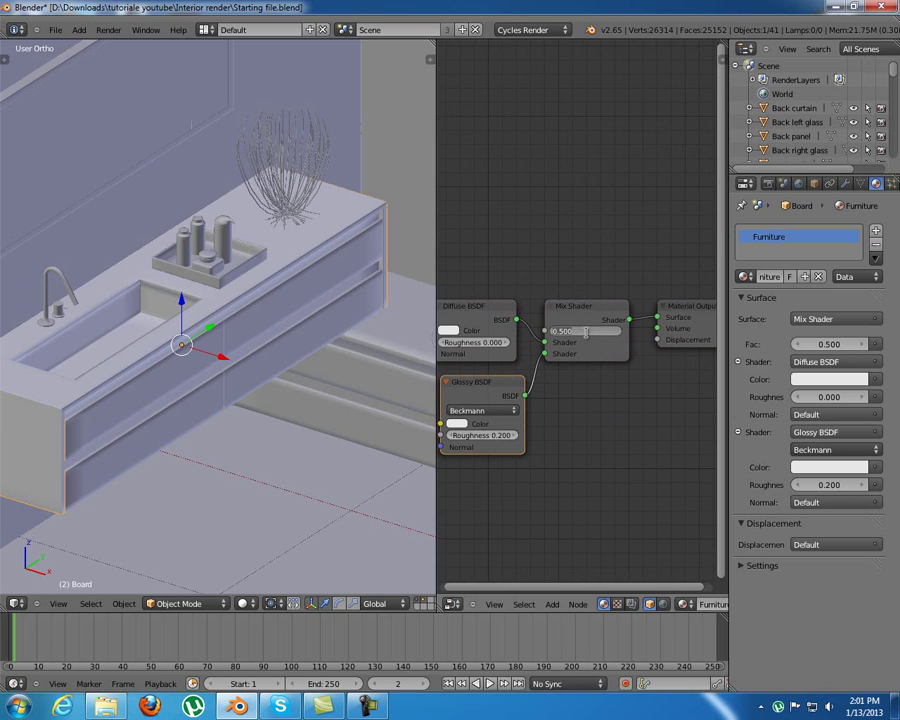
pyautogui.write('.6')
pyautogui.press('Return')
pyautogui.moveTo(504, 433); pyautogui.dragTo(551, 428, button='middle')
pyautogui.moveTo(530, 383); pyautogui.dragTo(520, 380)
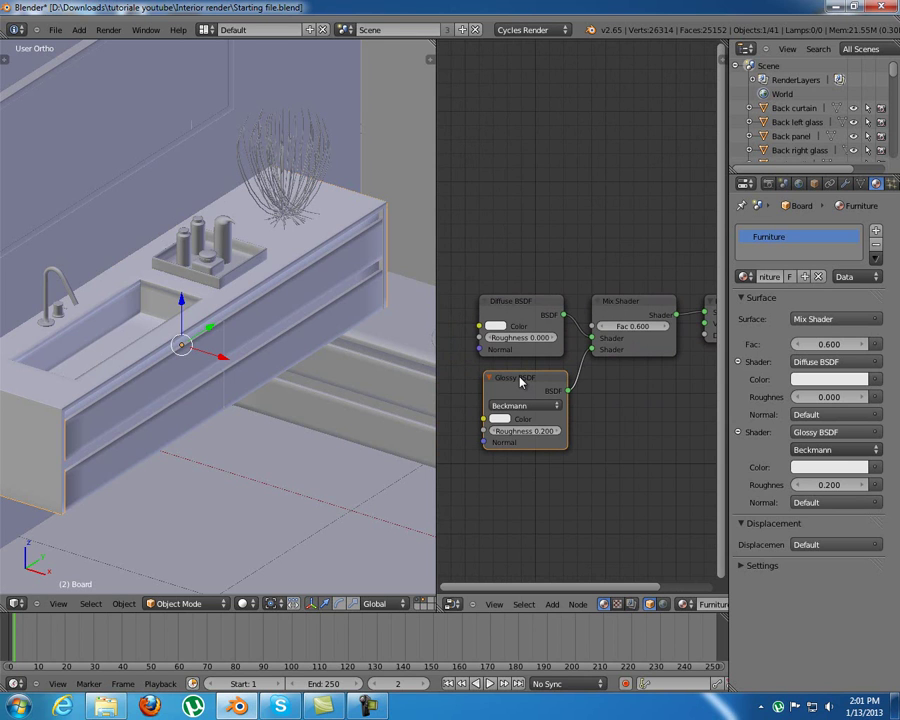
# Tint the Furniture material's diffuse color to a slightly warm off-white
pyautogui.click(812, 379)
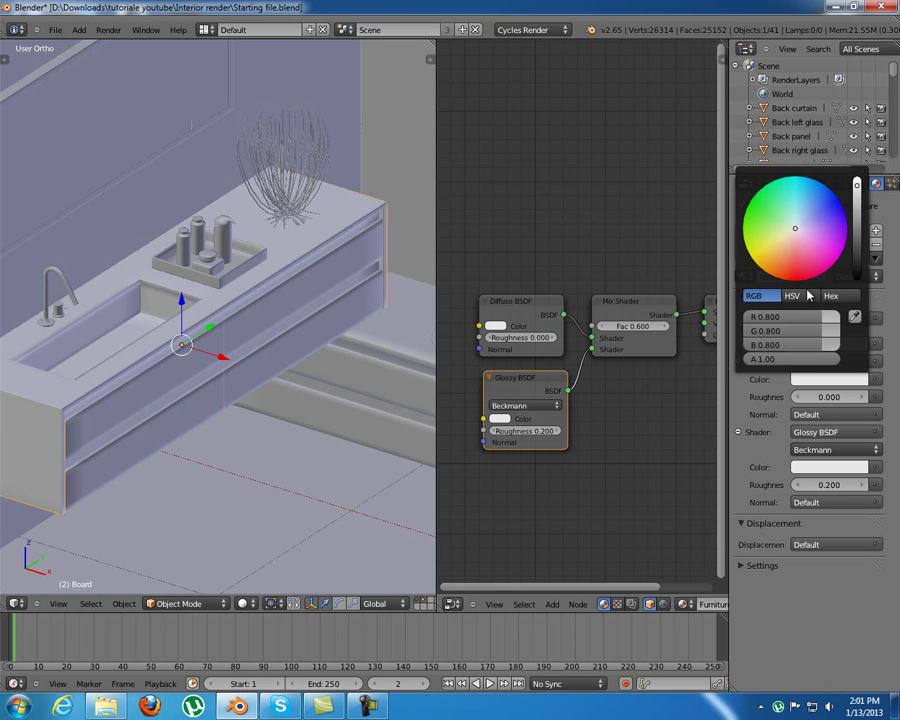
pyautogui.click(792, 237)
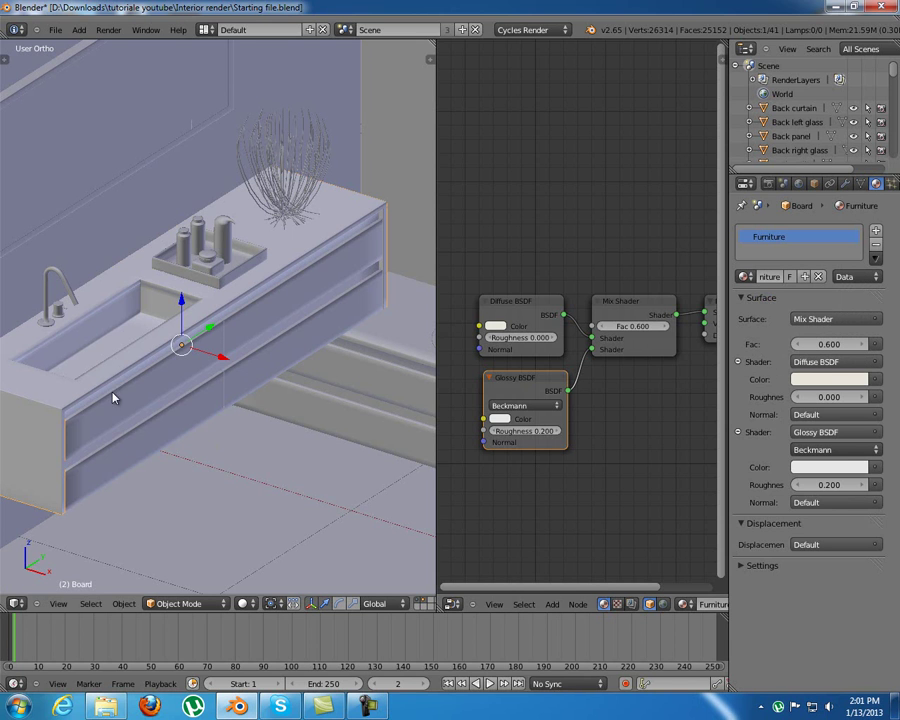
# Add a second material slot to the Board and name its new material "Furniture top"
pyautogui.moveTo(153, 357); pyautogui.dragTo(140, 392, button='middle')
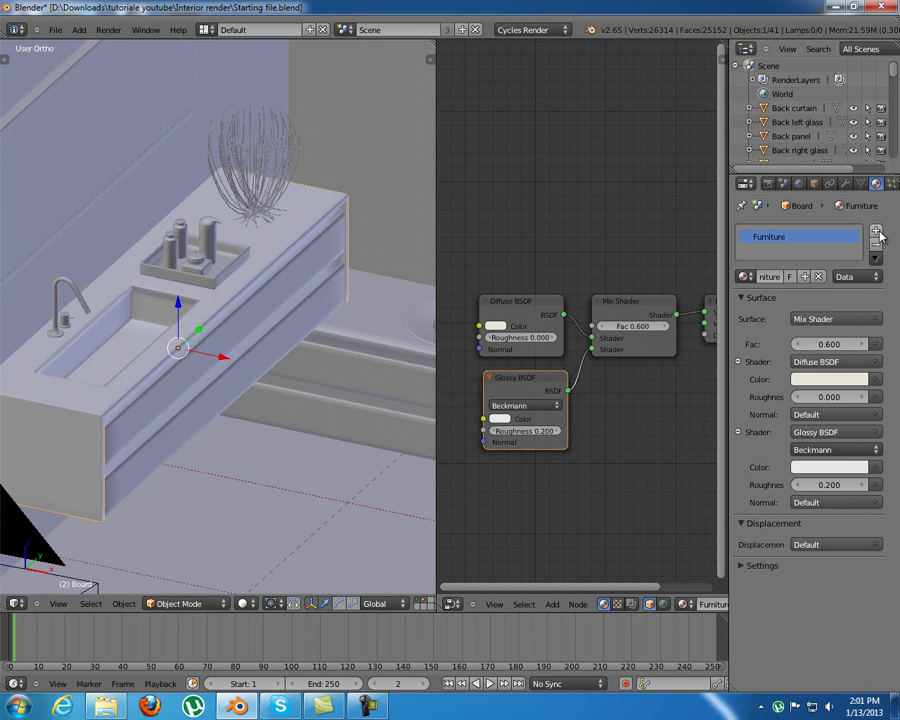
pyautogui.click(877, 232)
pyautogui.click(772, 277)
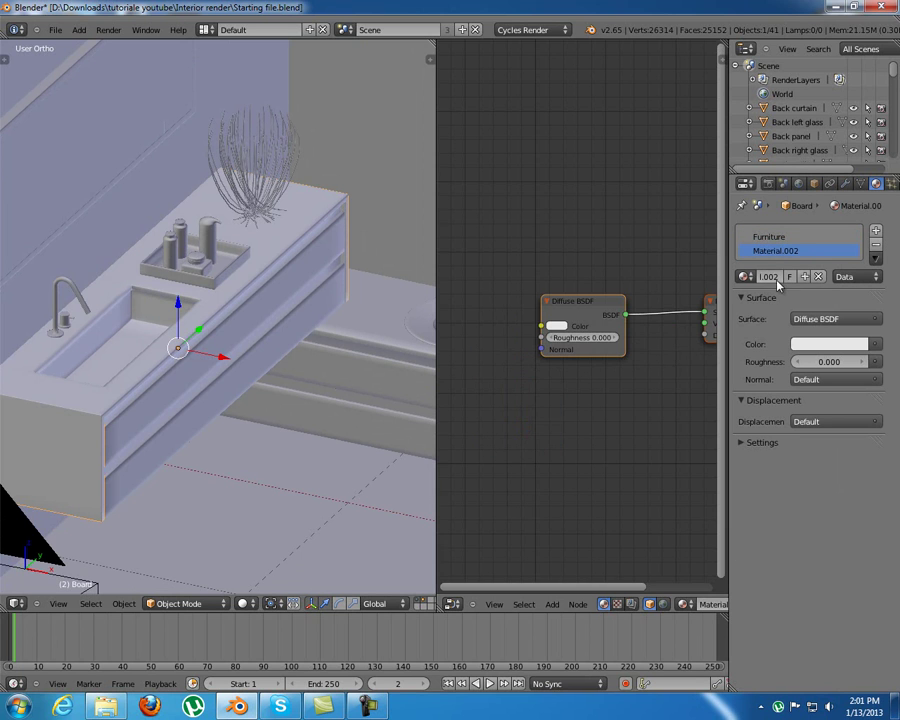
pyautogui.click(768, 277)
pyautogui.write('Furniture top')
pyautogui.press('Return')
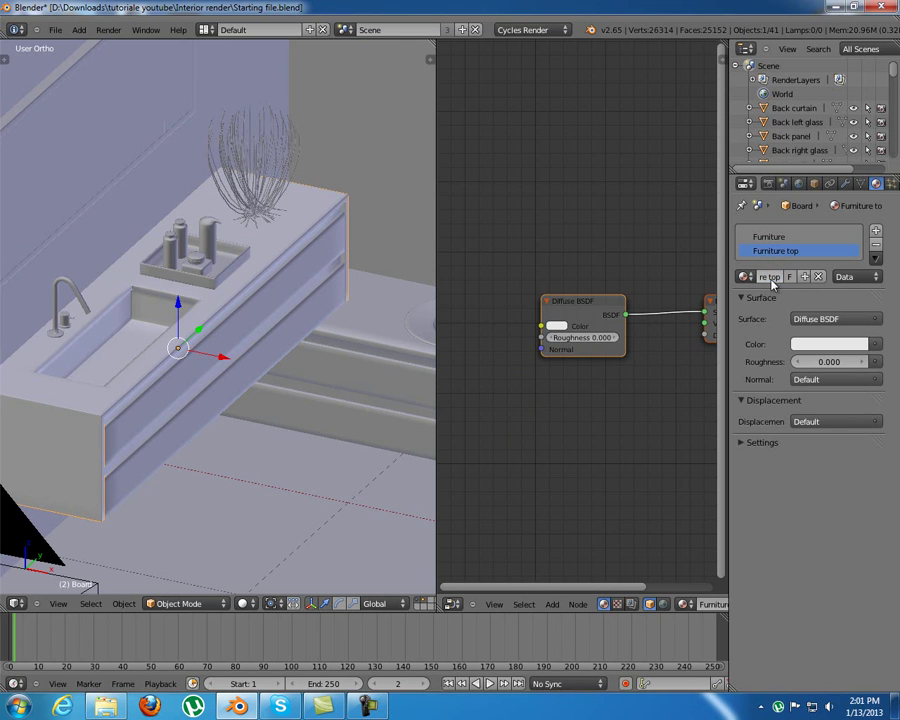
# Enter edit mode on the Board and clear the whole mesh selection
pyautogui.moveTo(151, 406); pyautogui.dragTo(215, 416, button='middle')
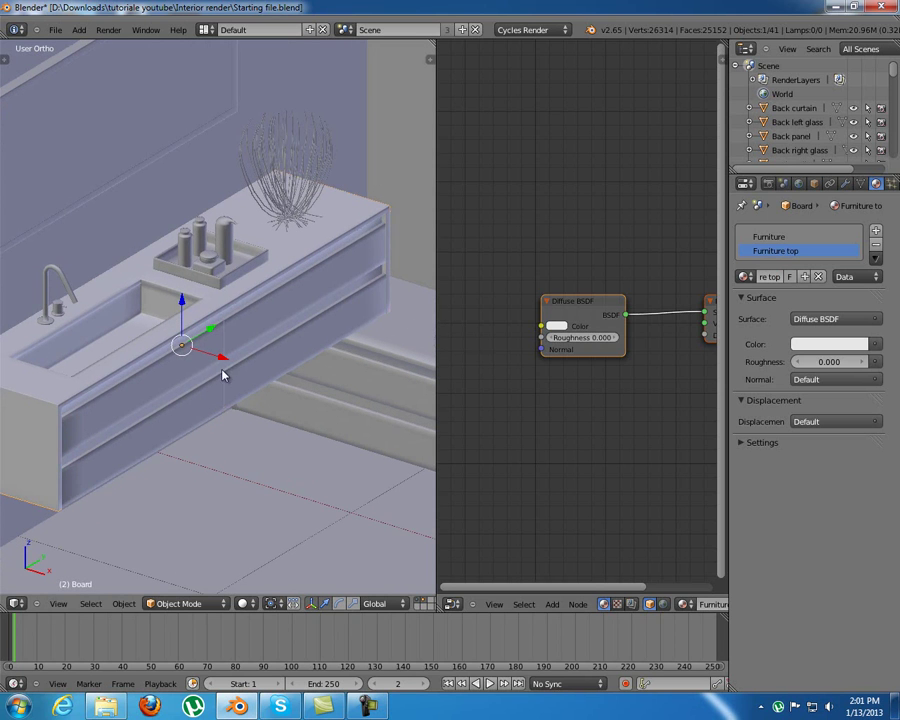
pyautogui.press('Tab')
pyautogui.press('a')
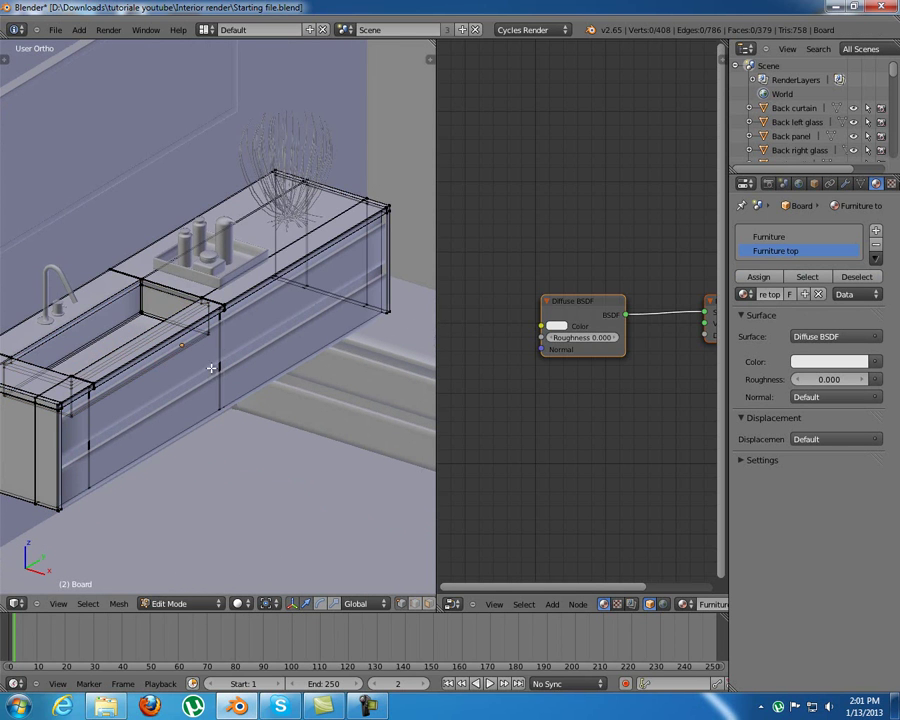
pyautogui.press('KP_1')
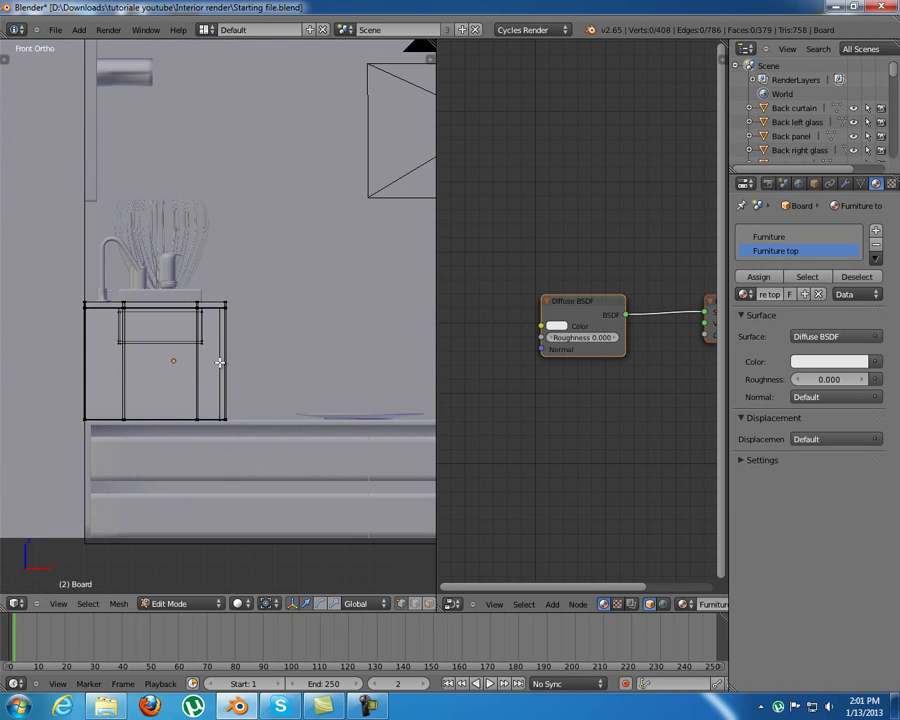
pyautogui.scroll(5, 200, 316)
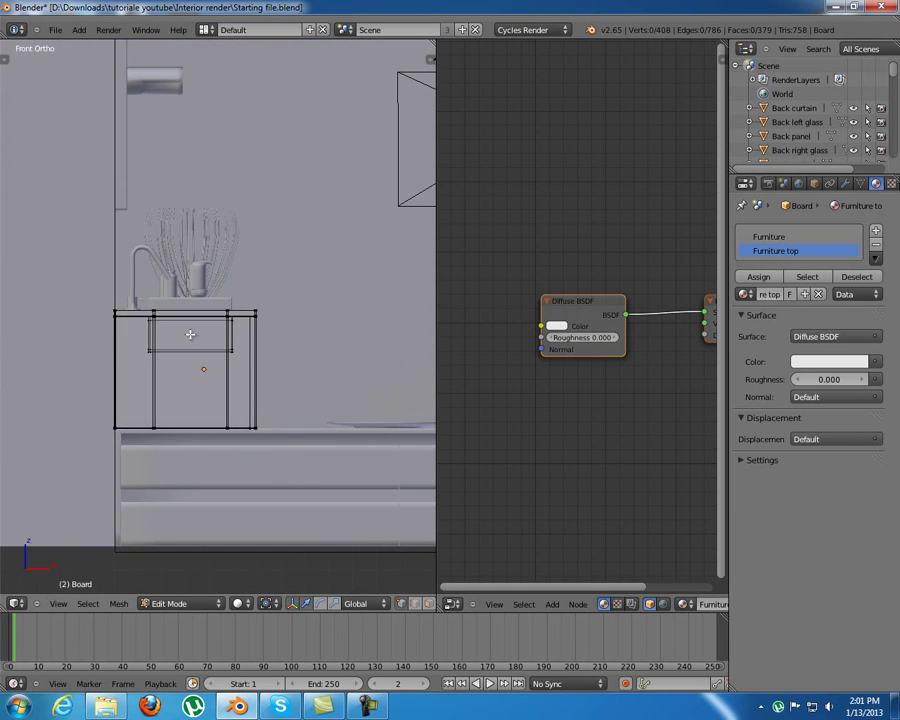
pyautogui.scroll(5, 217, 364)
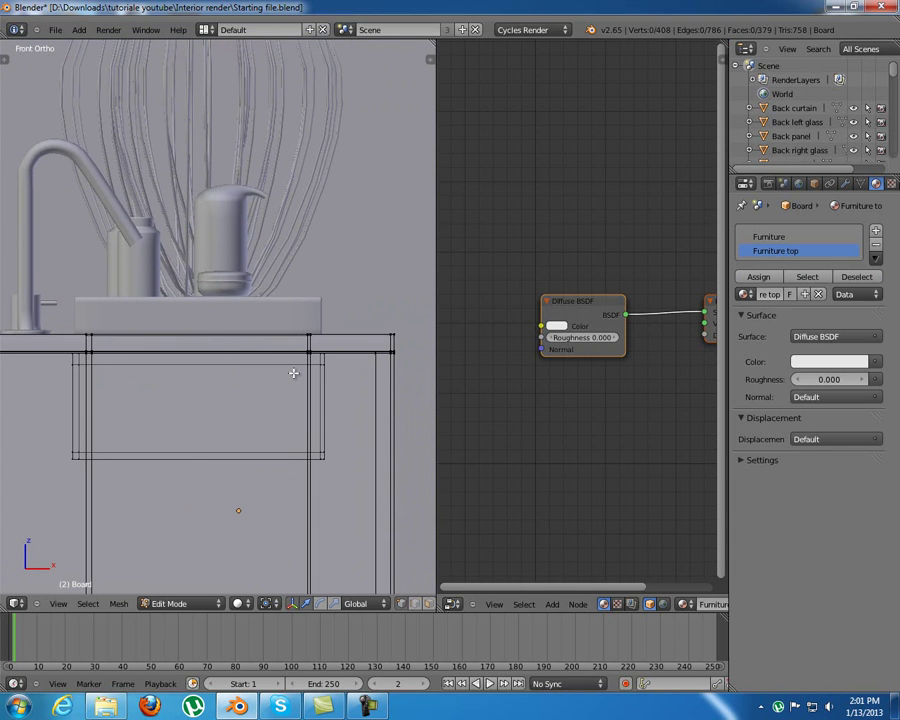
# From the right side view, box-select the countertop slab's vertices at the sink end, down to the slab's lower edge
pyautogui.press('KP_3')
pyautogui.keyDown('ctrl'); pyautogui.scroll(-5, 382, 367); pyautogui.keyUp('ctrl')
pyautogui.keyDown('ctrl'); pyautogui.scroll(5, 214, 364); pyautogui.keyUp('ctrl')
pyautogui.keyDown('ctrl'); pyautogui.scroll(-5, 8, 360); pyautogui.keyUp('ctrl')
pyautogui.keyDown('ctrl'); pyautogui.scroll(4, 184, 346); pyautogui.keyUp('ctrl')
pyautogui.keyDown('ctrl'); pyautogui.scroll(-4, 180, 381); pyautogui.keyUp('ctrl')
pyautogui.scroll(3, 180, 381)
pyautogui.press('b')
pyautogui.moveTo(31, 251); pyautogui.dragTo(396, 377)
pyautogui.scroll(3, 120, 444)
pyautogui.keyDown('shift'); pyautogui.moveTo(120, 444); pyautogui.dragTo(302, 427, button='middle'); pyautogui.keyUp('shift')
pyautogui.press('b')
pyautogui.moveTo(79, 253); pyautogui.dragTo(412, 420)
pyautogui.keyDown('shift'); pyautogui.moveTo(366, 514); pyautogui.dragTo(210, 485, button='middle'); pyautogui.keyUp('shift')
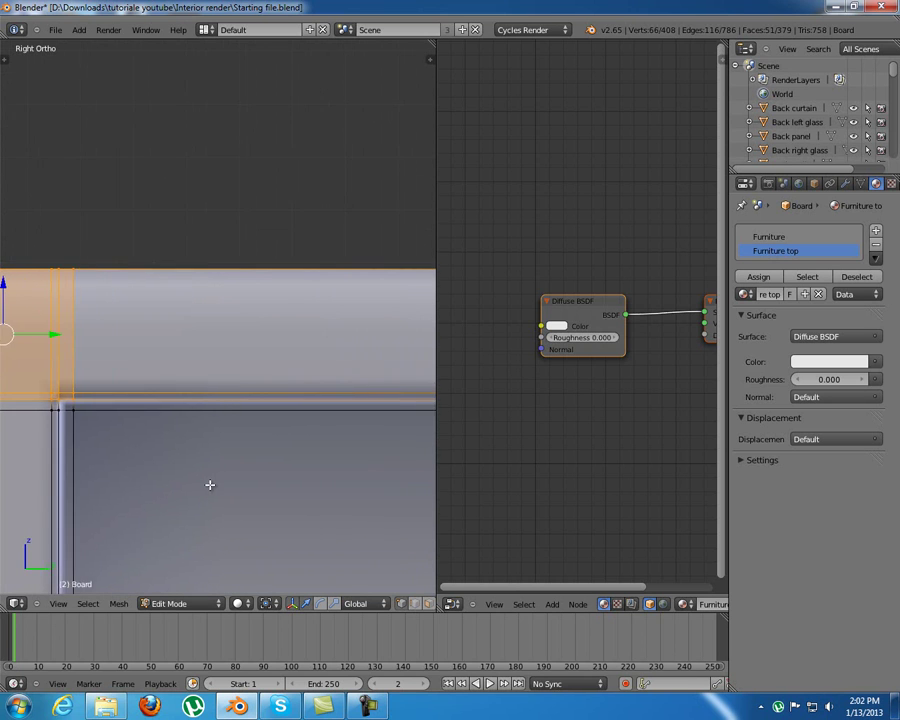
# Extend the selection along the countertop slab to the edge loops beside the sink
pyautogui.scroll(-2, 328, 472)
pyautogui.scroll(-2, 360, 470)
pyautogui.keyDown('shift'); pyautogui.moveTo(360, 470); pyautogui.dragTo(223, 476, button='middle'); pyautogui.keyUp('shift')
pyautogui.press('b')
pyautogui.moveTo(168, 266); pyautogui.dragTo(402, 339)
pyautogui.scroll(4, 353, 384)
pyautogui.keyDown('shift'); pyautogui.moveTo(363, 417); pyautogui.dragTo(302, 416, button='middle'); pyautogui.keyUp('shift')
pyautogui.scroll(2, 302, 416)
pyautogui.press('b')
pyautogui.moveTo(272, 368); pyautogui.dragTo(403, 413)
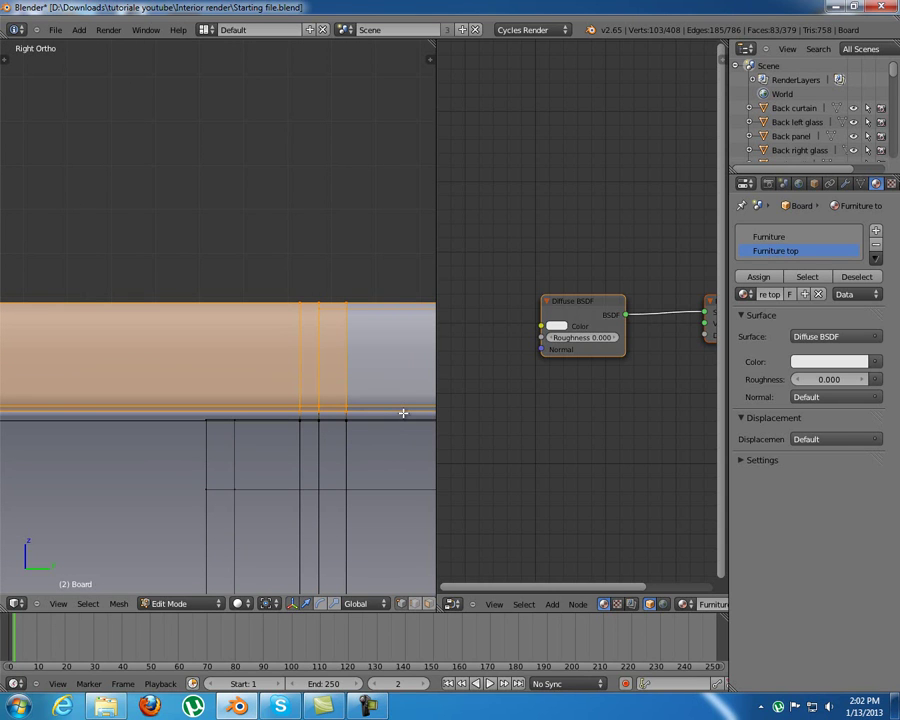
# Switch to face select mode and check the selected faces at the countertop's sink end
pyautogui.hotkey('ctrl', 'Tab')
pyautogui.hotkey('ctrl', 'shift', 'Tab')
pyautogui.click(323, 383)
pyautogui.click(316, 383)
pyautogui.keyDown('shift'); pyautogui.moveTo(130, 438); pyautogui.dragTo(284, 420, button='middle'); pyautogui.keyUp('shift')
pyautogui.scroll(3, 294, 420)
pyautogui.scroll(2, 301, 429)
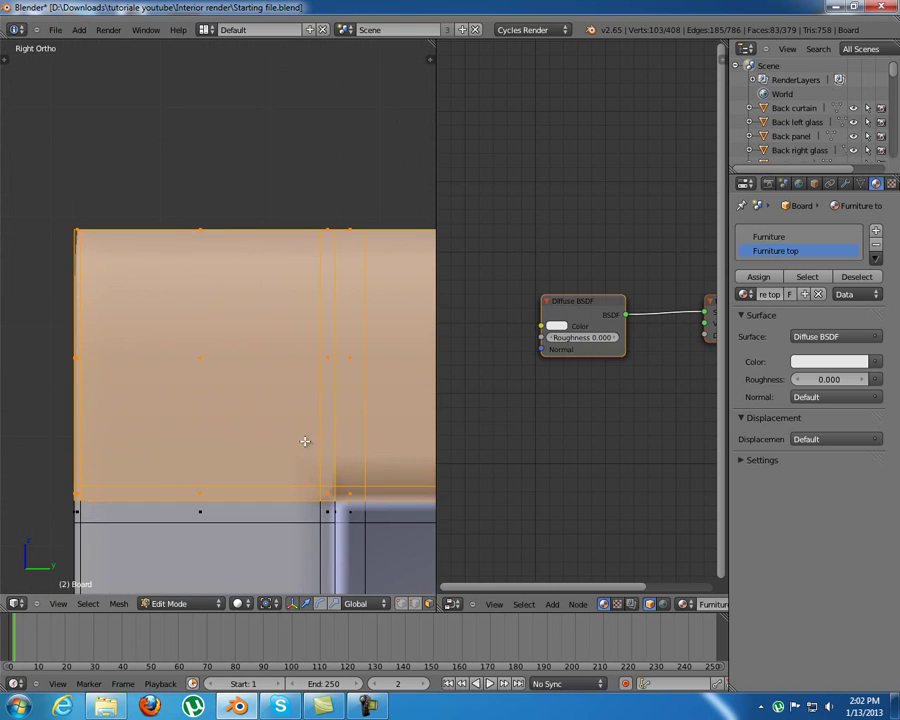
# Add the slab faces just past the first sink-side edge loops to the countertop selection
pyautogui.scroll(-6, 382, 496)
pyautogui.keyDown('shift'); pyautogui.moveTo(334, 488); pyautogui.dragTo(104, 488, button='middle'); pyautogui.keyUp('shift')
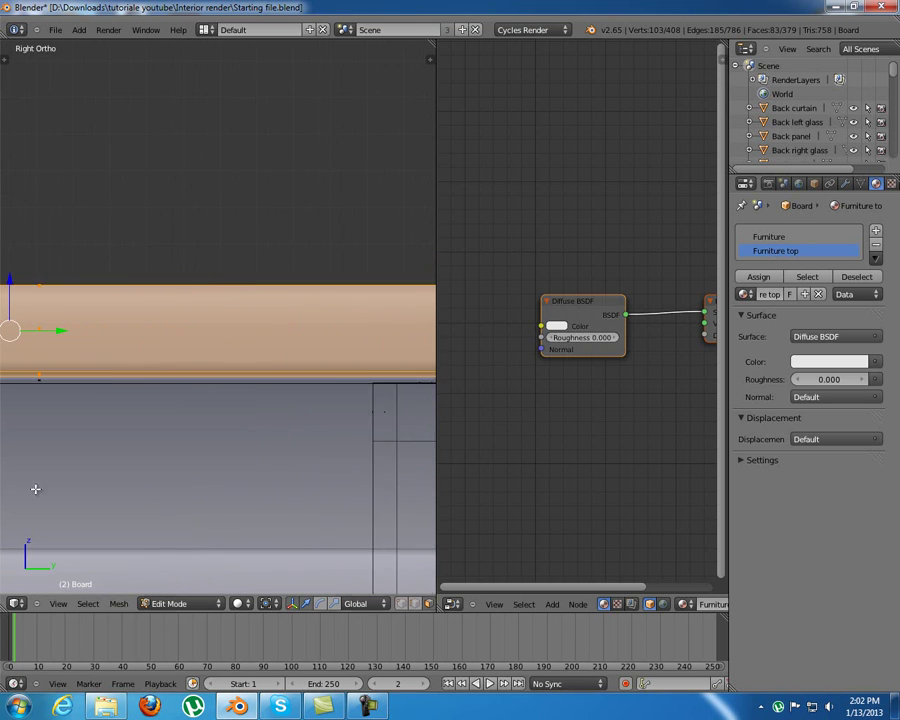
pyautogui.keyDown('shift'); pyautogui.moveTo(316, 454); pyautogui.dragTo(120, 450, button='middle'); pyautogui.keyUp('shift')
pyautogui.scroll(4, 341, 452)
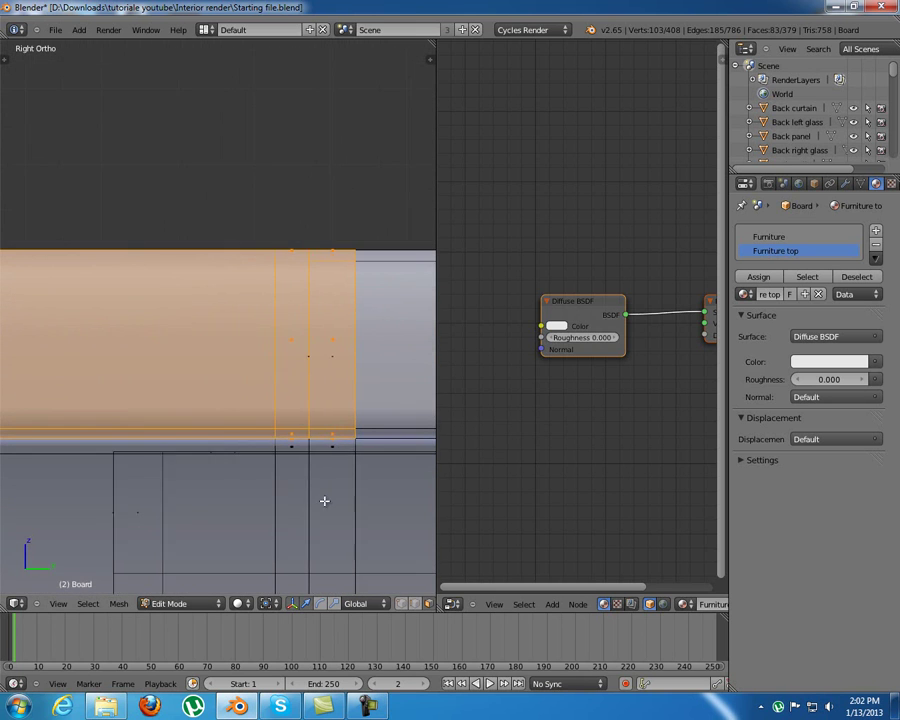
pyautogui.keyDown('shift'); pyautogui.moveTo(345, 500); pyautogui.dragTo(193, 497, button='middle'); pyautogui.keyUp('shift')
pyautogui.keyDown('shift'); pyautogui.moveTo(96, 167); pyautogui.dragTo(383, 436); pyautogui.keyUp('shift')
pyautogui.moveTo(383, 436); pyautogui.dragTo(376, 455, button='middle')
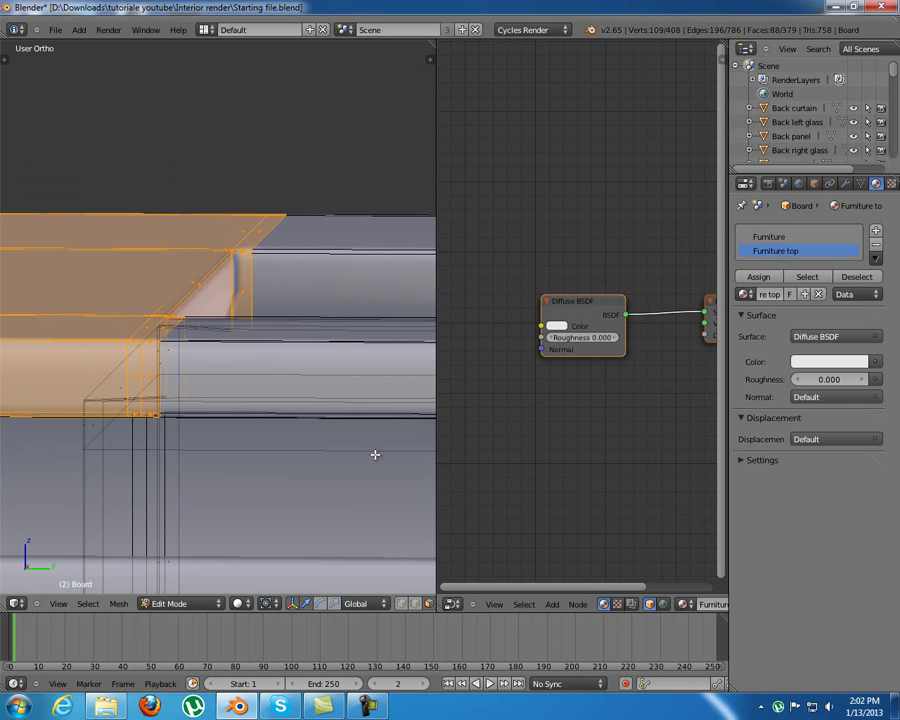
# From the right side view, box-select the slab faces below the faucet into the countertop selection
pyautogui.press('KP_3')
pyautogui.keyDown('shift'); pyautogui.moveTo(346, 507); pyautogui.dragTo(141, 520, button='middle'); pyautogui.keyUp('shift')
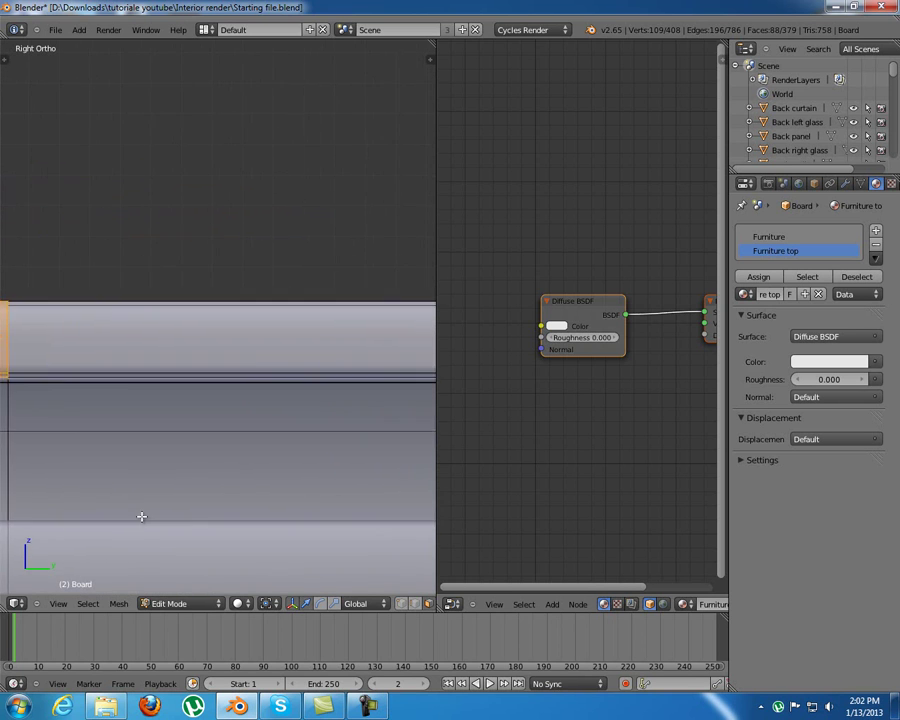
pyautogui.scroll(-7, 141, 520)
pyautogui.keyDown('shift'); pyautogui.moveTo(273, 444); pyautogui.dragTo(28, 460, button='middle'); pyautogui.keyUp('shift')
pyautogui.press('b')
pyautogui.moveTo(235, 278)
pyautogui.mouseDown()
pyautogui.moveTo(341, 315)
pyautogui.moveTo(373, 342)
pyautogui.mouseUp()
pyautogui.keyDown('shift'); pyautogui.moveTo(351, 391); pyautogui.dragTo(309, 413, button='middle'); pyautogui.keyUp('shift')
pyautogui.scroll(6, 325, 419)
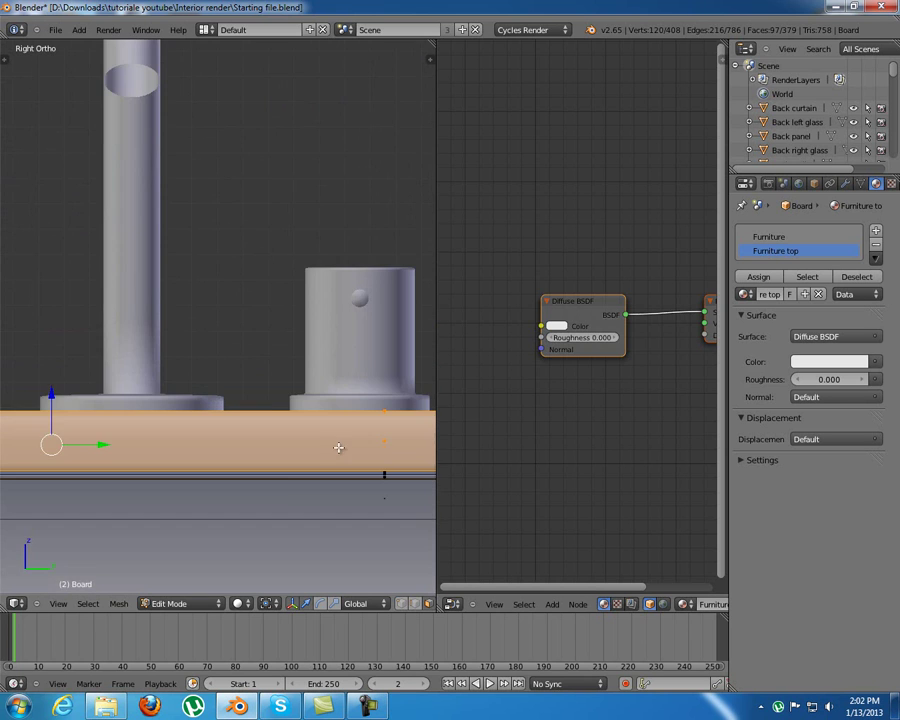
# Add the thin lower-edge faces of the slab below the faucet to the selection
pyautogui.keyDown('shift'); pyautogui.moveTo(356, 503); pyautogui.dragTo(187, 392, button='middle'); pyautogui.keyUp('shift')
pyautogui.scroll(4, 216, 379)
pyautogui.moveTo(246, 404); pyautogui.dragTo(273, 422)
pyautogui.keyDown('ctrl'); pyautogui.scroll(-1, 321, 469); pyautogui.keyUp('ctrl')
pyautogui.scroll(-10, 321, 469)
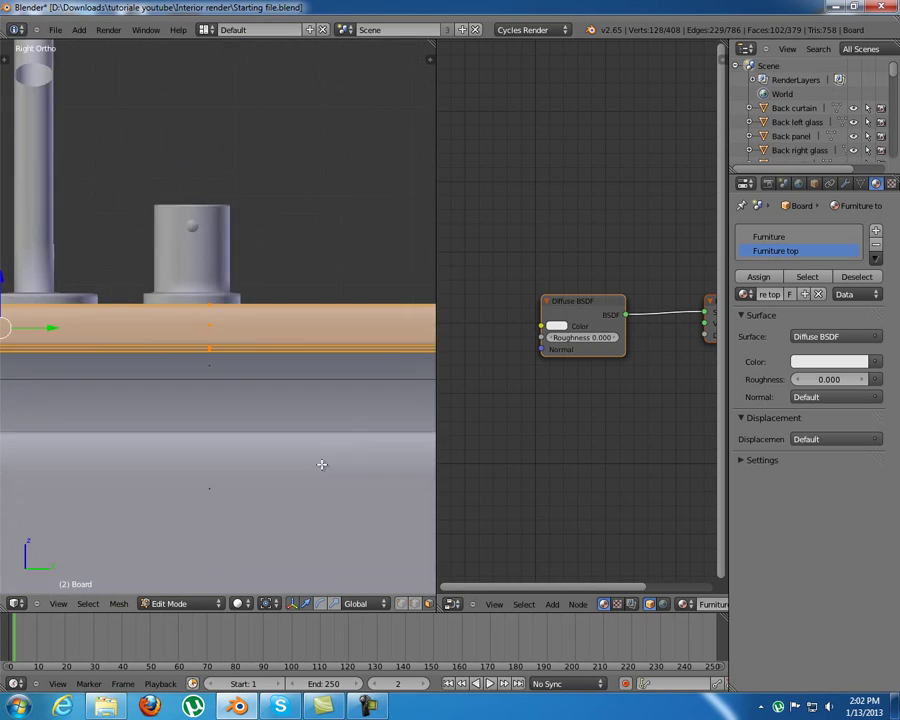
# Add the slab's thin lower-edge faces around the sink-side edge loops to the selection
pyautogui.moveTo(368, 428)
pyautogui.keyDown('shift'); pyautogui.mouseDown(button='middle')
pyautogui.moveTo(257, 434)
pyautogui.moveTo(363, 435)
pyautogui.mouseUp(button='middle'); pyautogui.keyUp('shift')
pyautogui.scroll(10, 363, 435)
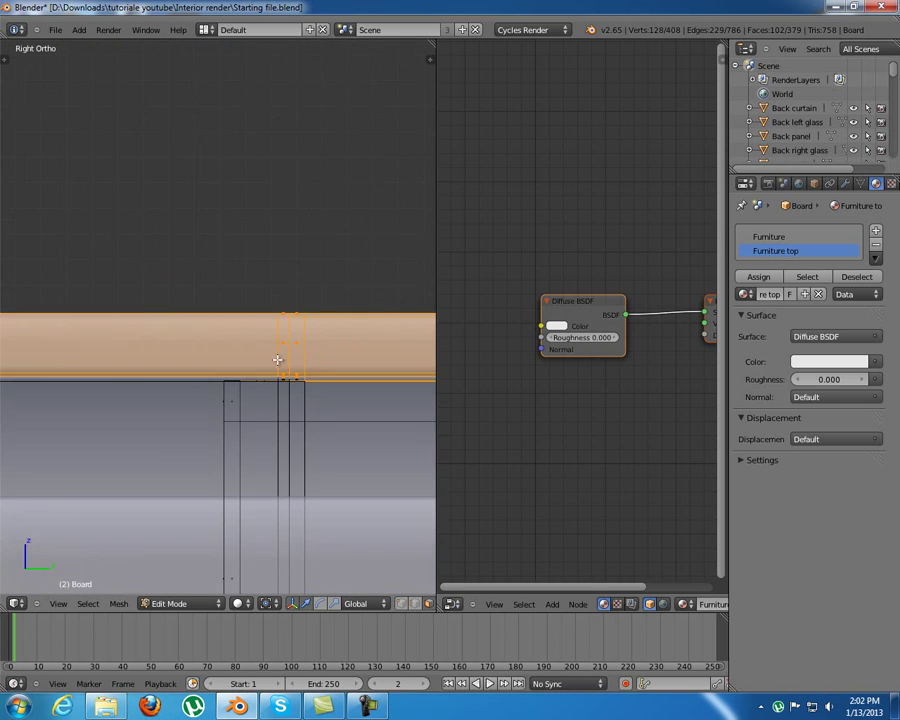
pyautogui.press('b')
pyautogui.moveTo(297, 396); pyautogui.dragTo(432, 452)
pyautogui.keyDown('shift'); pyautogui.moveTo(253, 464); pyautogui.dragTo(329, 450, button='middle'); pyautogui.keyUp('shift')
pyautogui.press('KP_3')
pyautogui.press('b')
pyautogui.moveTo(366, 371); pyautogui.dragTo(420, 430)
pyautogui.scroll(-6, 249, 474)
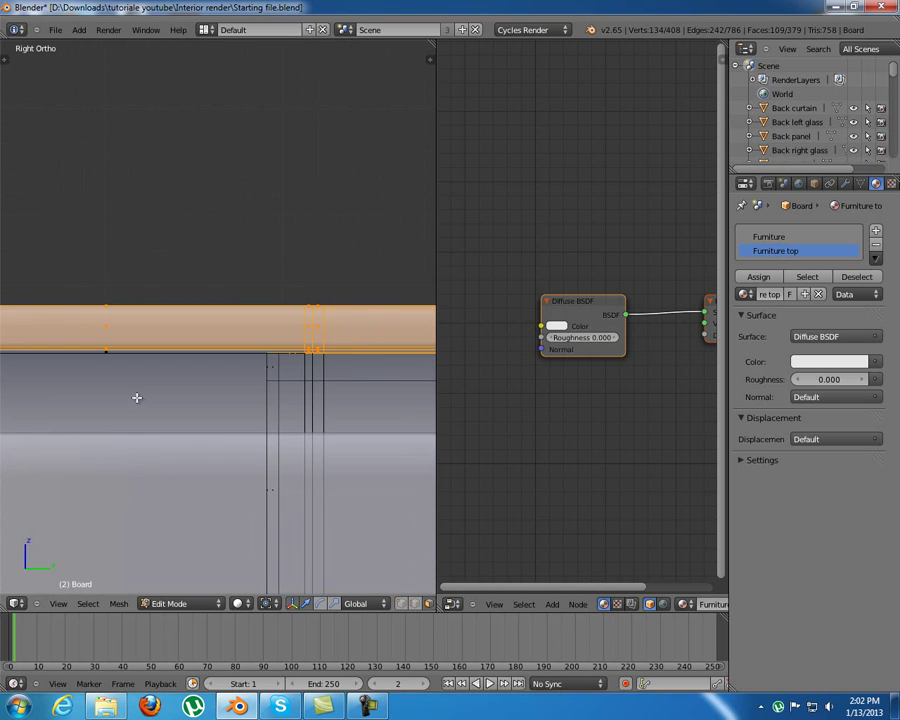
# Box-select the remaining narrow faces along the slab's underside near the sink end
pyautogui.press('b')
pyautogui.moveTo(280, 349); pyautogui.dragTo(306, 357)
pyautogui.keyDown('ctrl'); pyautogui.scroll(3, 160, 380); pyautogui.keyUp('ctrl')
pyautogui.scroll(3, 153, 389)
pyautogui.keyDown('ctrl'); pyautogui.scroll(2, 120, 378); pyautogui.keyUp('ctrl')
pyautogui.press('b')
pyautogui.moveTo(71, 386); pyautogui.dragTo(185, 404)
pyautogui.moveTo(239, 406); pyautogui.dragTo(245, 409)
pyautogui.keyDown('shift'); pyautogui.moveTo(262, 426); pyautogui.dragTo(66, 430, button='middle'); pyautogui.keyUp('shift')
# Box-select the rest of the countertop slab along its full length to complete the face selection
pyautogui.scroll(-1, 504, 420)
pyautogui.scroll(-11, 303, 415)
pyautogui.scroll(-3, 299, 407)
pyautogui.press('b')
pyautogui.moveTo(37, 324); pyautogui.dragTo(424, 362)
pyautogui.scroll(4, 181, 386)
pyautogui.scroll(5, 127, 380)
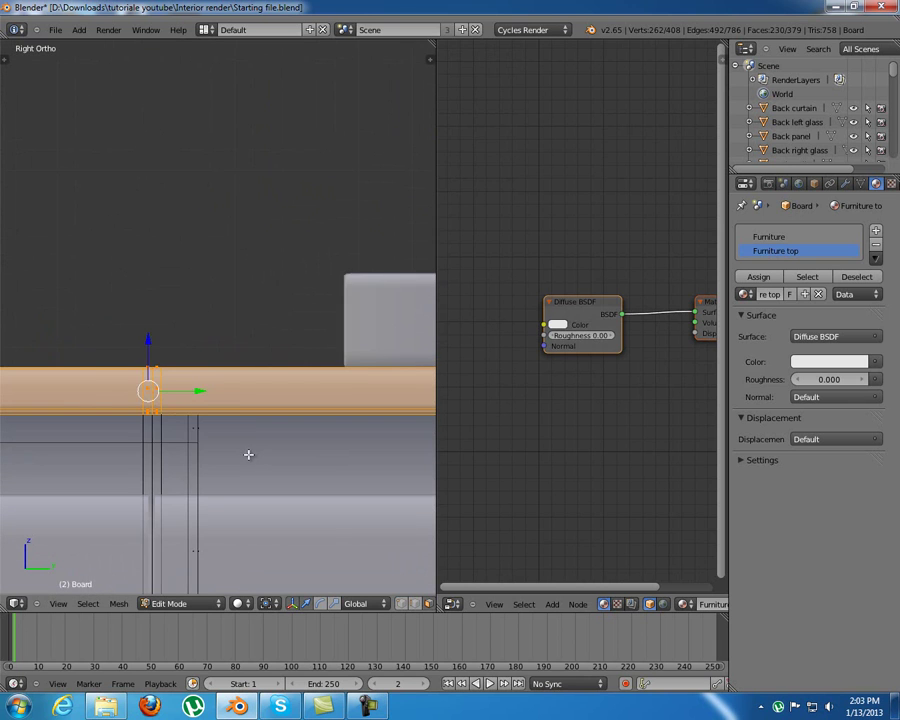
# Assign the Furniture top material to the selected countertop faces and return to object mode
pyautogui.keyDown('shift'); pyautogui.moveTo(310, 454); pyautogui.dragTo(238, 399, button='middle'); pyautogui.keyUp('shift')
pyautogui.moveTo(145, 407); pyautogui.dragTo(265, 428, button='middle')
pyautogui.scroll(-11, 249, 428)
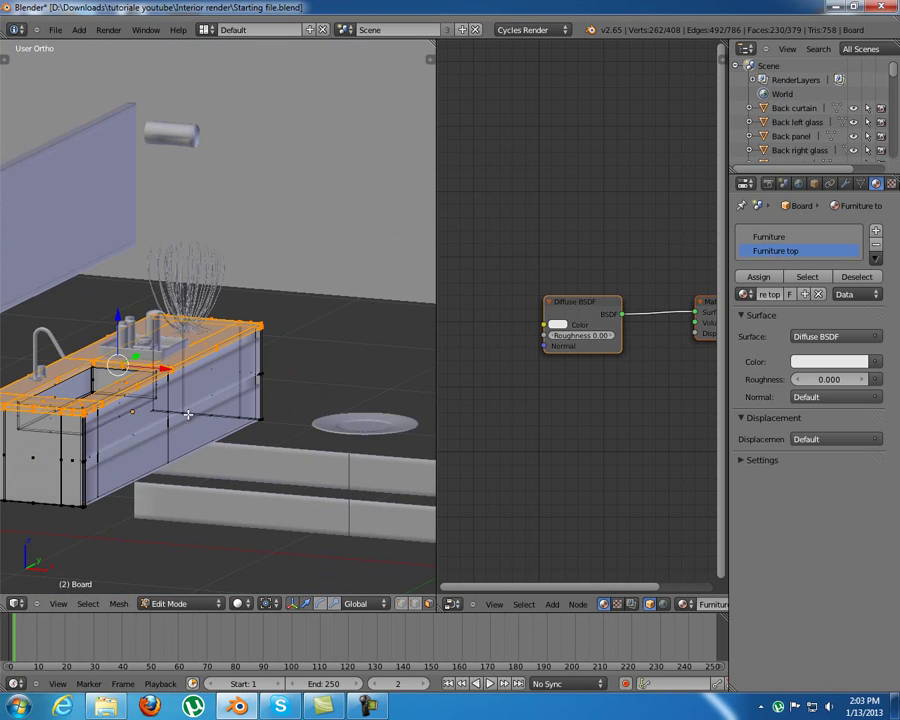
pyautogui.keyDown('shift'); pyautogui.moveTo(188, 413); pyautogui.dragTo(237, 420, button='middle'); pyautogui.keyUp('shift')
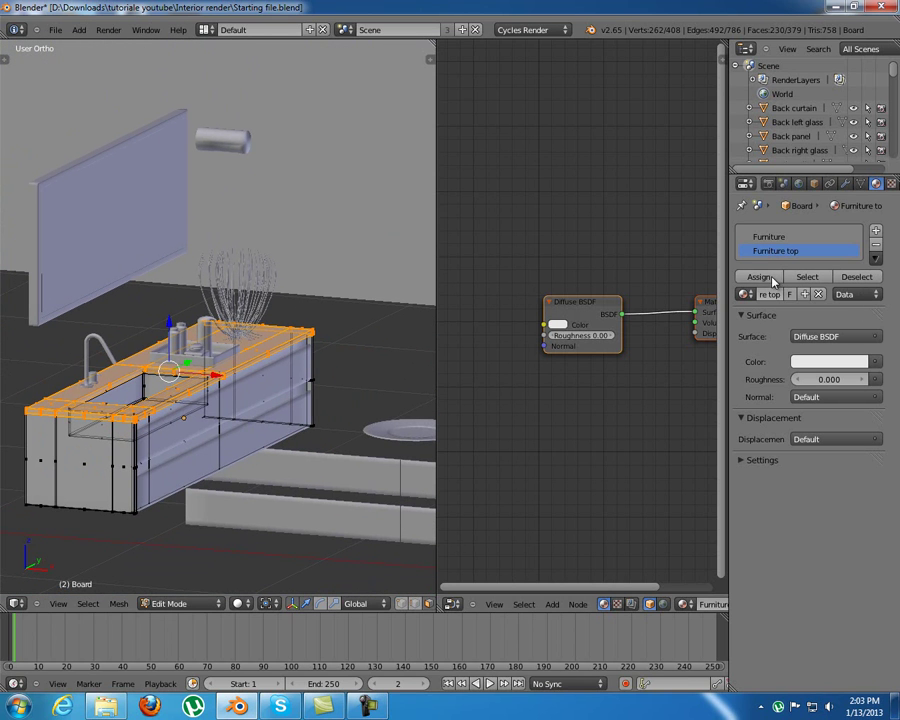
pyautogui.press('Tab')
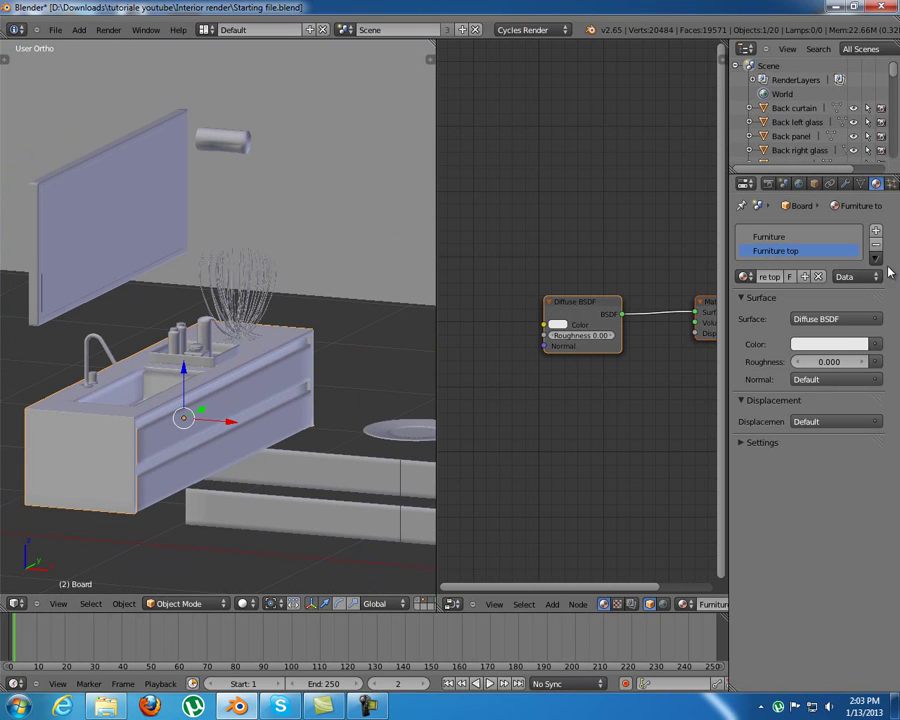
# Make the Furniture top surface a Mix Shader combining a Diffuse BSDF and a Glossy BSDF
pyautogui.moveTo(691, 348); pyautogui.dragTo(635, 355, button='middle')
pyautogui.click(852, 319)
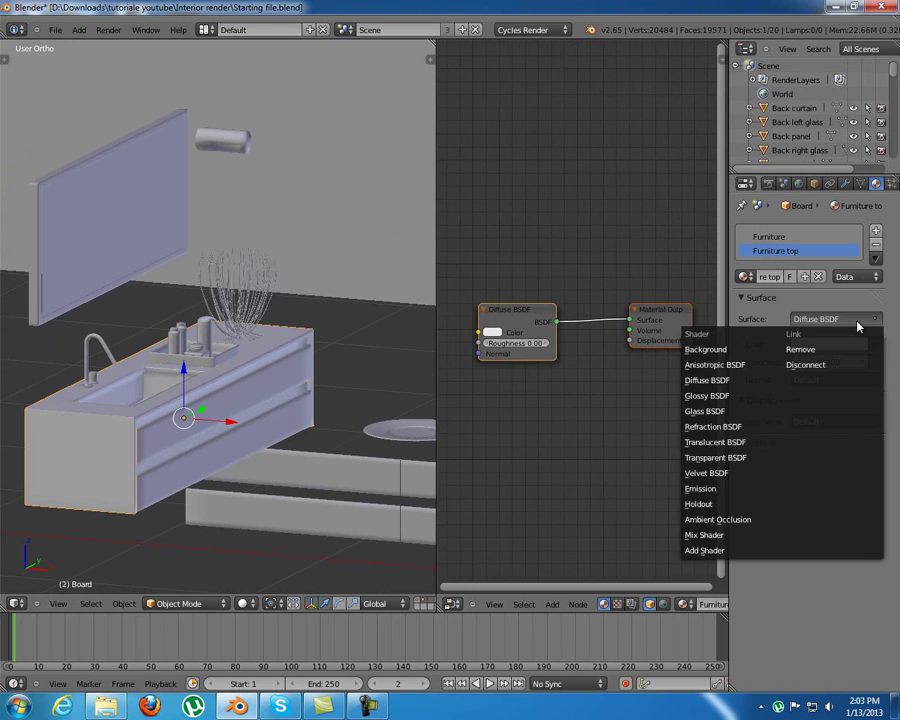
pyautogui.click(759, 541)
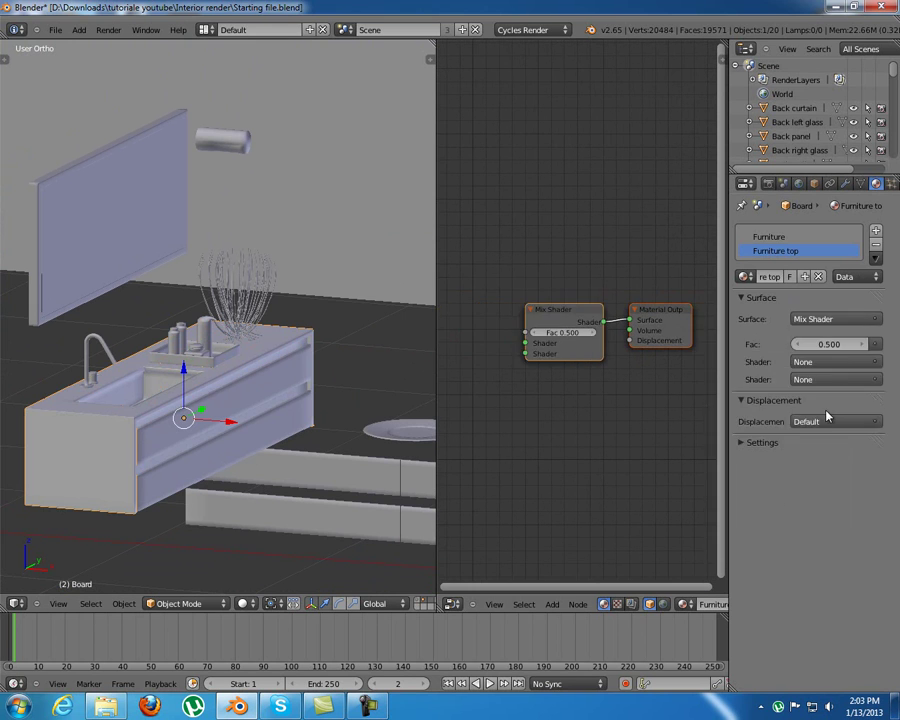
pyautogui.click(822, 361)
pyautogui.click(820, 423)
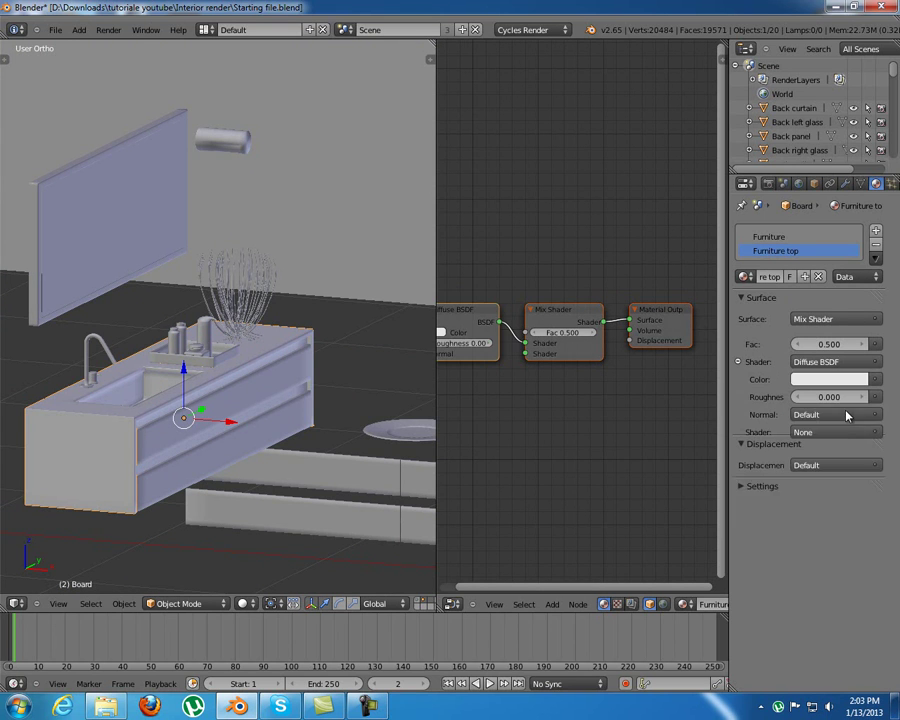
pyautogui.click(842, 433)
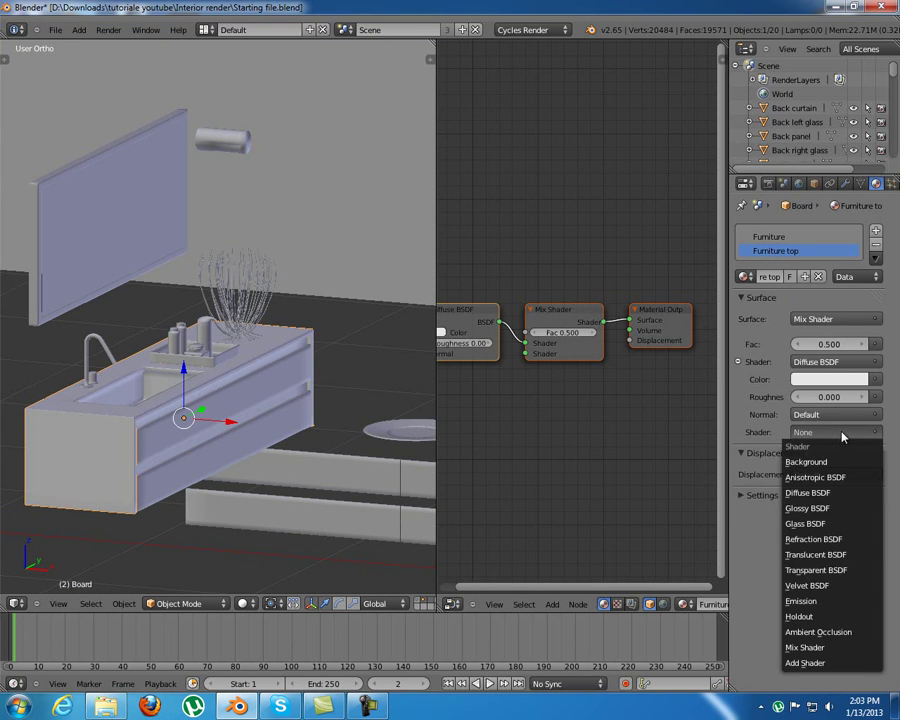
pyautogui.click(843, 507)
# Place the Glossy BSDF node directly below the Diffuse BSDF node and set the Mix Shader's factor to 0.3
pyautogui.moveTo(480, 330); pyautogui.dragTo(595, 330, button='middle')
pyautogui.moveTo(586, 322); pyautogui.dragTo(590, 388)
pyautogui.moveTo(646, 398); pyautogui.dragTo(586, 404, button='middle')
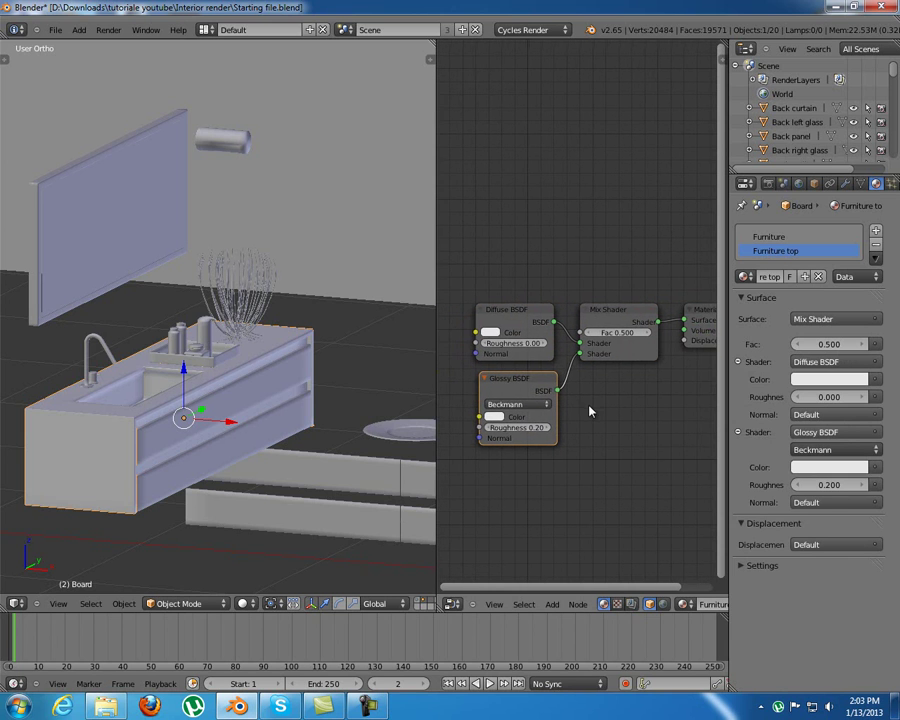
pyautogui.moveTo(540, 383)
pyautogui.mouseDown()
pyautogui.moveTo(529, 378)
pyautogui.moveTo(536, 382)
pyautogui.mouseUp()
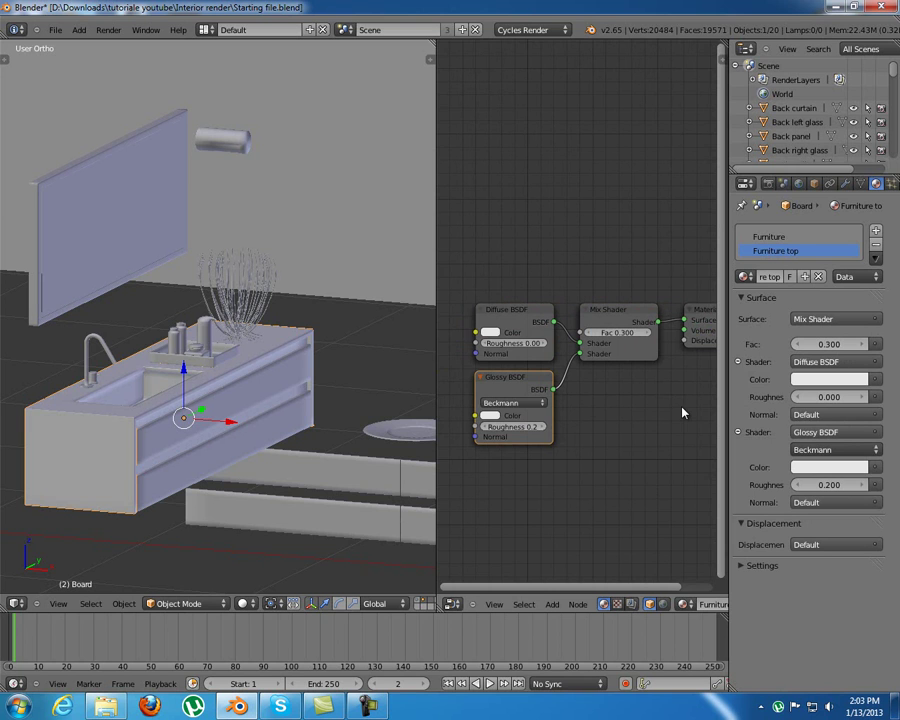
# Darken the Furniture top's diffuse color to near-black and preview the cabinet with Material viewport shading
pyautogui.click(494, 332)
pyautogui.moveTo(571, 197); pyautogui.dragTo(571, 254)
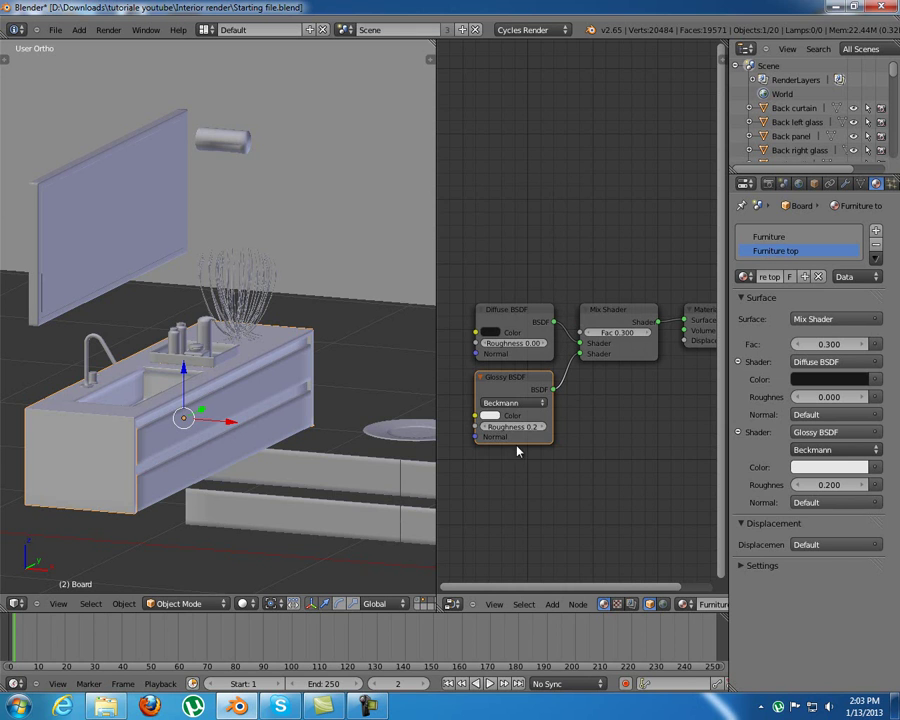
pyautogui.click(250, 603)
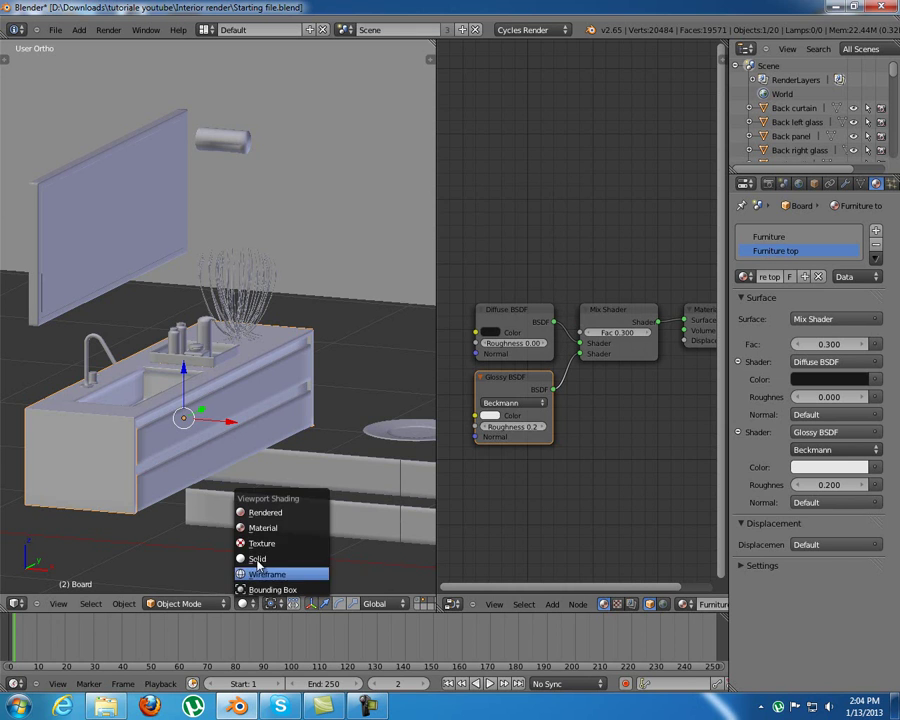
pyautogui.click(263, 527)
pyautogui.moveTo(120, 430)
pyautogui.mouseDown(button='middle')
pyautogui.moveTo(173, 428)
pyautogui.moveTo(77, 432)
pyautogui.moveTo(422, 433)
pyautogui.moveTo(95, 418)
pyautogui.moveTo(106, 421)
pyautogui.mouseUp(button='middle')
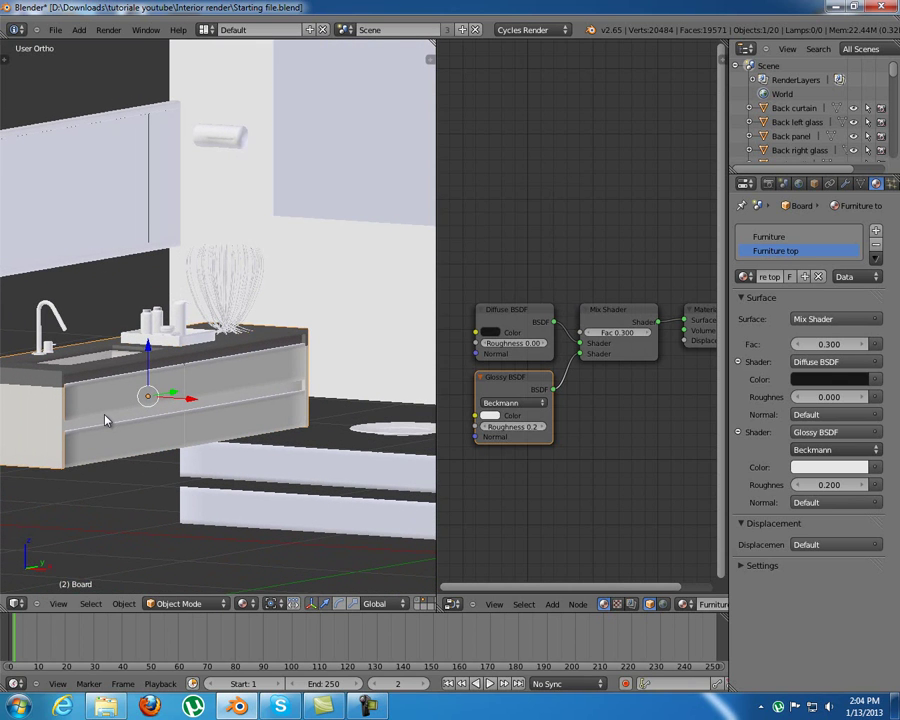
# Enter edit mode on the Board and clear the face selection to work on the area below the countertop's sink end
pyautogui.press('Tab')
pyautogui.press('KP_3')
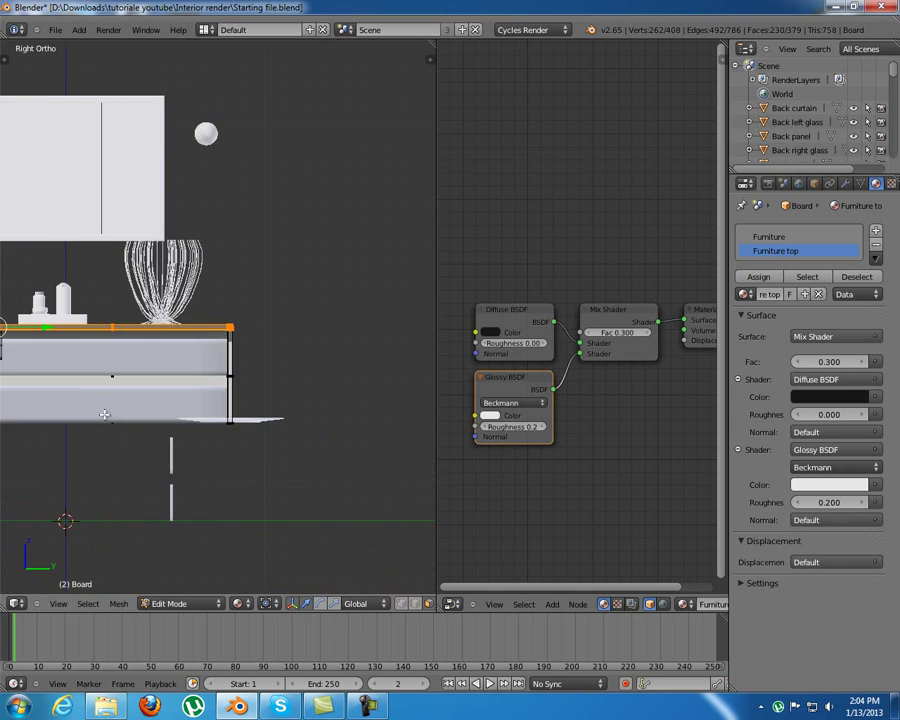
pyautogui.keyDown('shift'); pyautogui.moveTo(81, 394); pyautogui.dragTo(111, 389, button='middle'); pyautogui.keyUp('shift')
pyautogui.scroll(6, 111, 388)
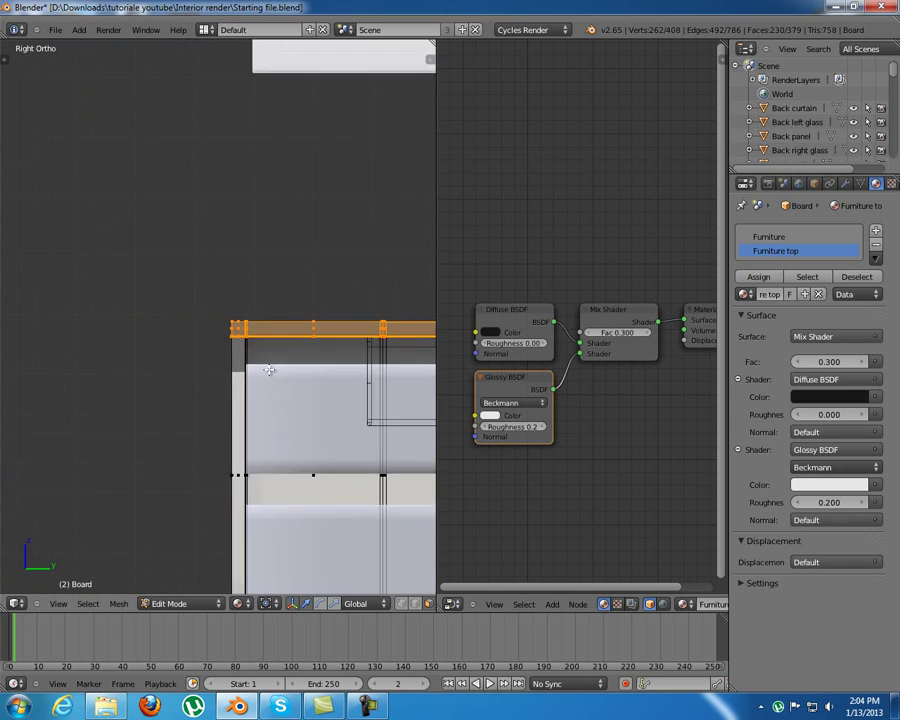
pyautogui.moveTo(290, 397); pyautogui.dragTo(255, 423, button='middle')
pyautogui.press('a')
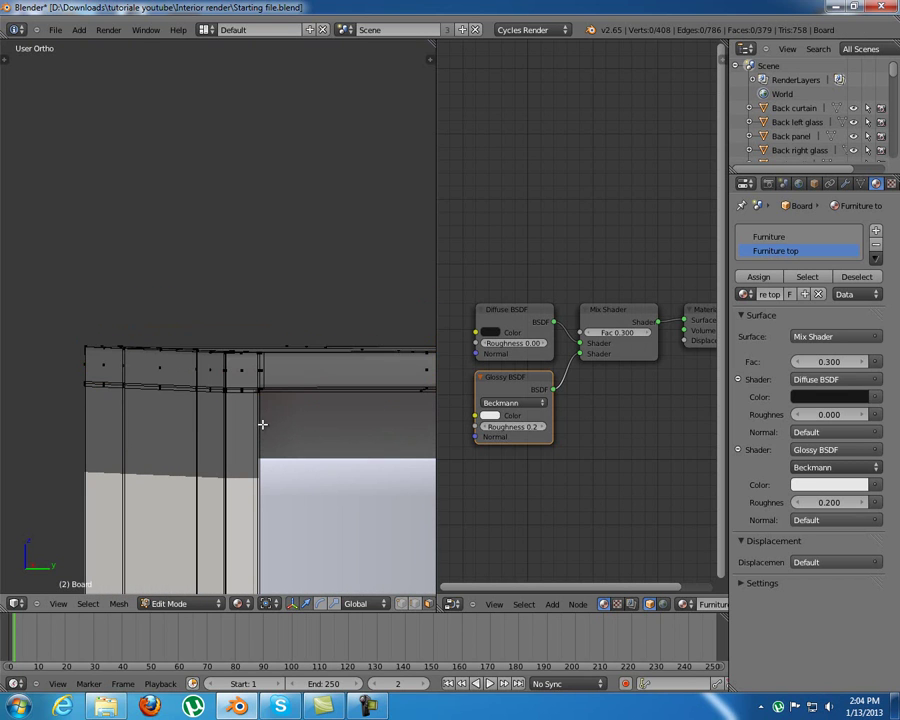
# Select the whole countertop slab of the Board in the right side view, assign the Furniture top material to it and return to object mode
pyautogui.press('KP_3')
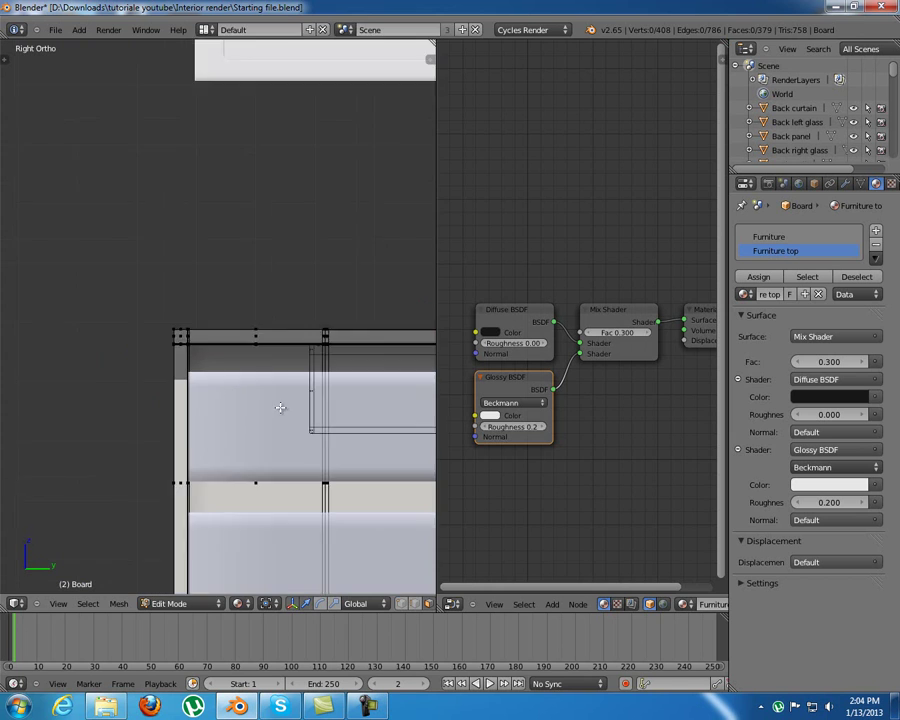
pyautogui.keyDown('shift'); pyautogui.moveTo(142, 328); pyautogui.dragTo(118, 338, button='middle'); pyautogui.keyUp('shift')
pyautogui.keyDown('shift'); pyautogui.moveTo(264, 386); pyautogui.dragTo(201, 406, button='middle'); pyautogui.keyUp('shift')
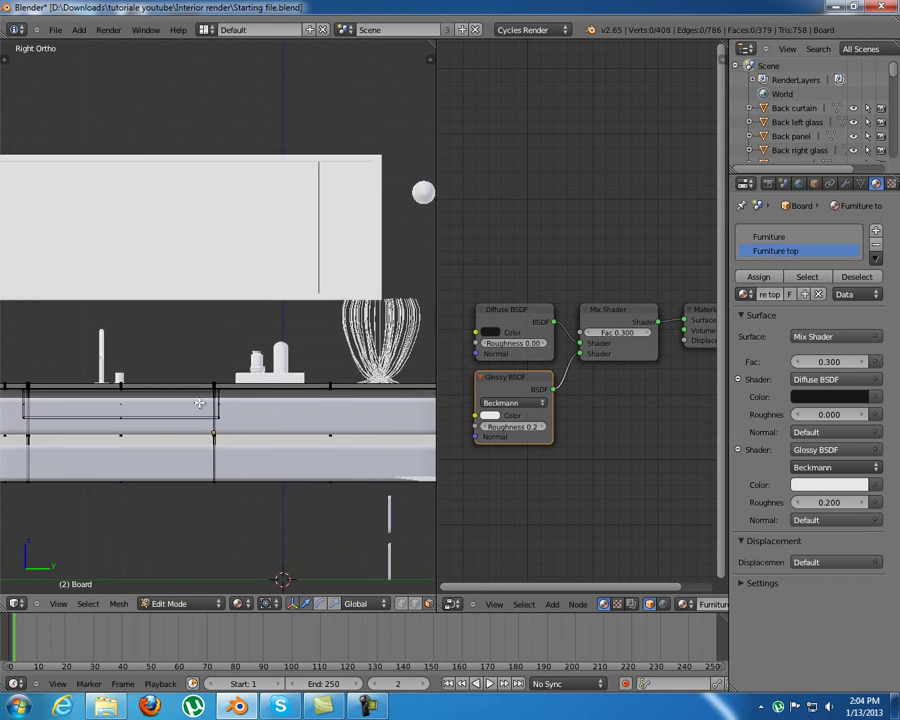
pyautogui.scroll(-4, 199, 399)
pyautogui.press('b')
pyautogui.moveTo(67, 311); pyautogui.dragTo(415, 351)
pyautogui.keyDown('shift'); pyautogui.moveTo(356, 382); pyautogui.dragTo(424, 371, button='middle'); pyautogui.keyUp('shift')
pyautogui.scroll(4, 420, 372)
pyautogui.keyDown('shift'); pyautogui.moveTo(125, 436); pyautogui.dragTo(193, 432, button='middle'); pyautogui.keyUp('shift')
pyautogui.scroll(6, 193, 432)
pyautogui.scroll(3, 193, 431)
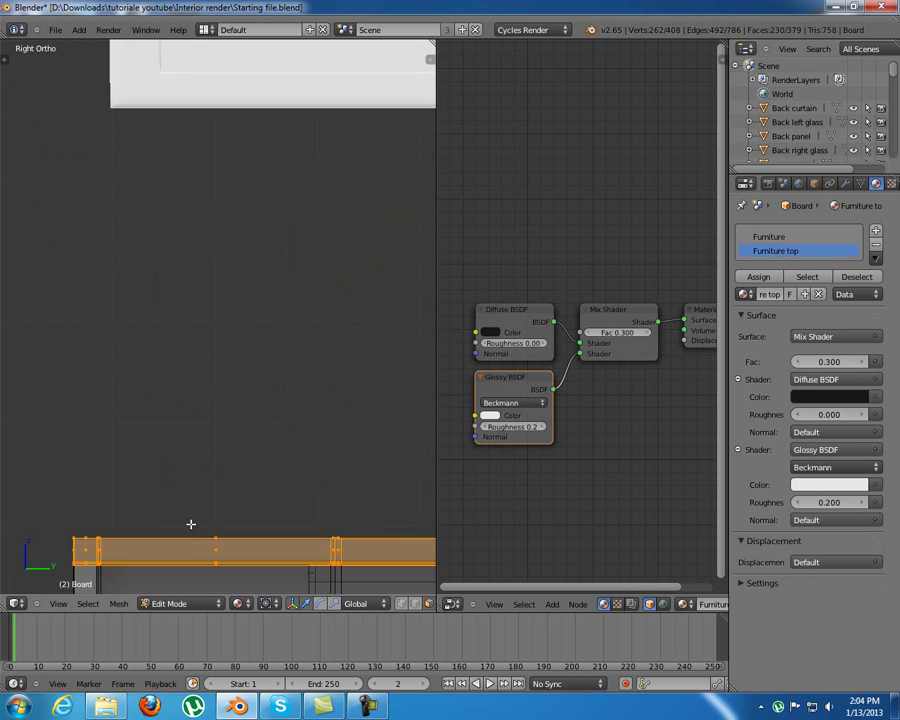
pyautogui.keyDown('shift'); pyautogui.moveTo(187, 496); pyautogui.dragTo(200, 414, button='middle'); pyautogui.keyUp('shift')
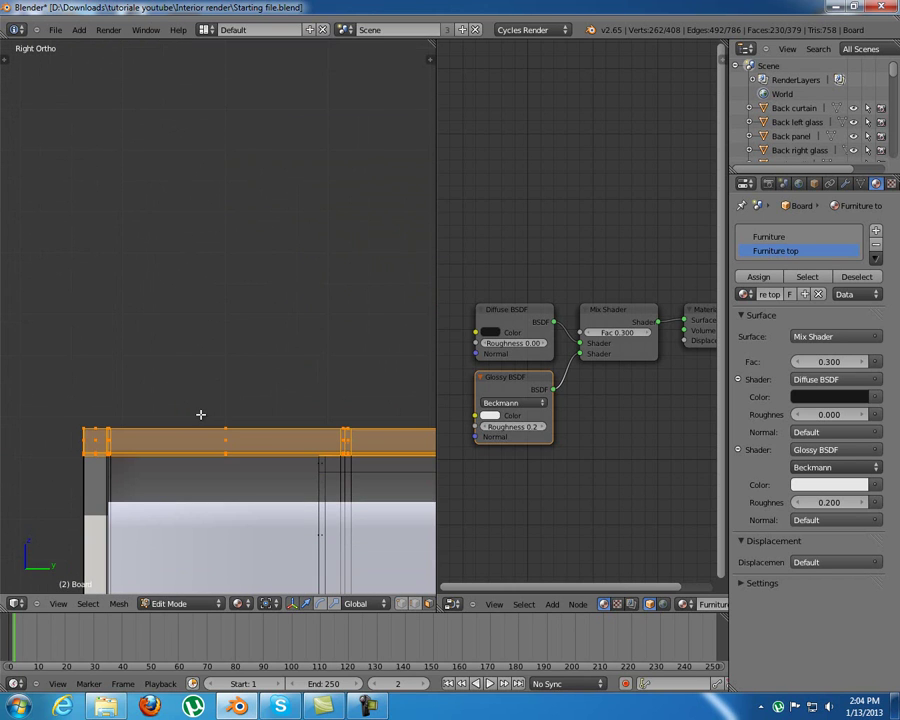
pyautogui.click(764, 279)
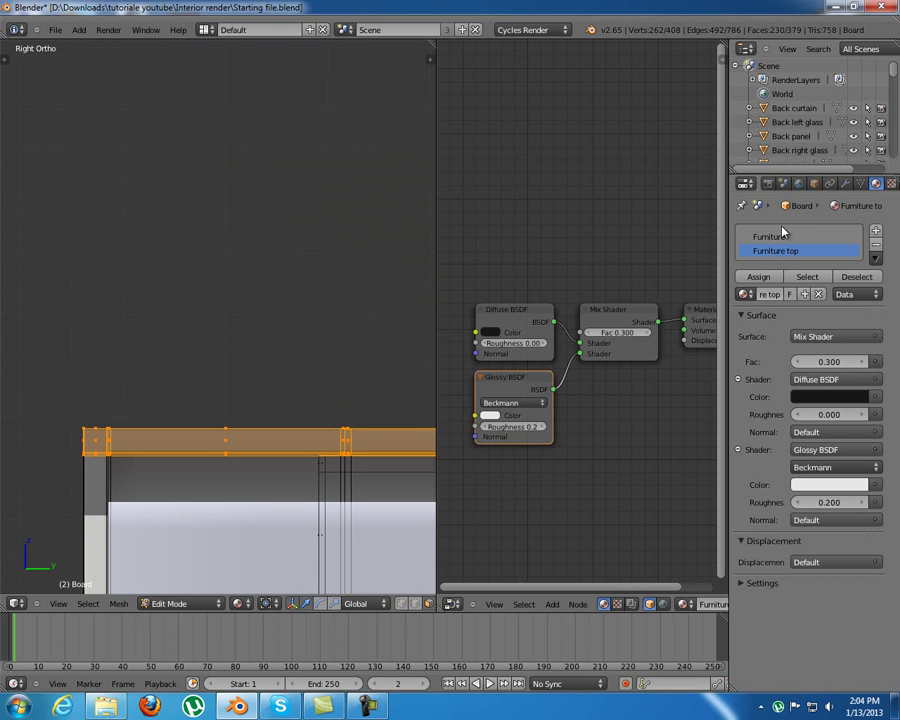
pyautogui.press('Tab')
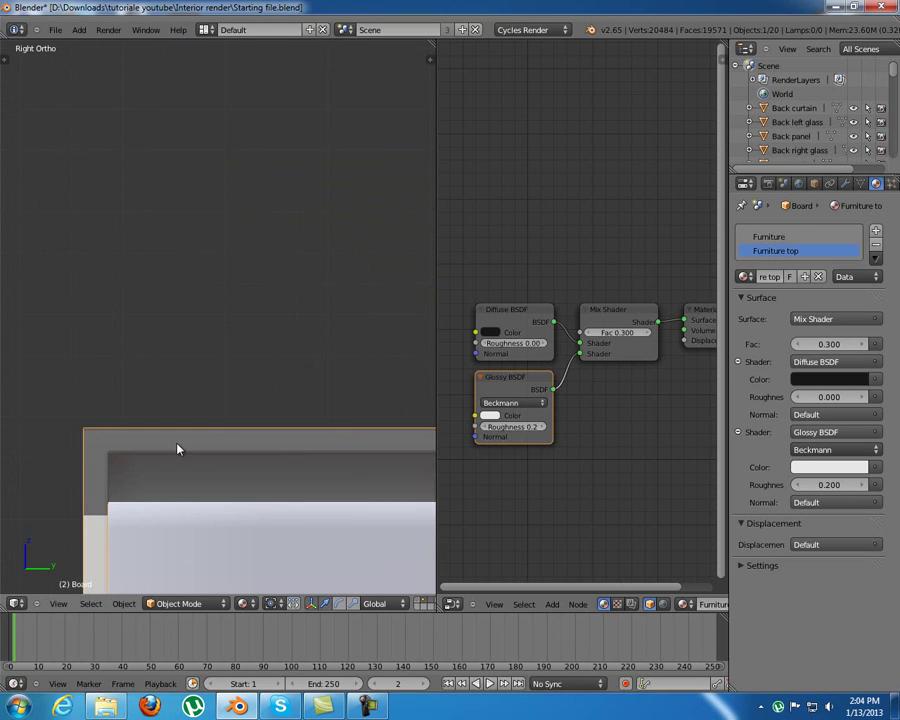
# Set the Glossy BSDF roughness of the Furniture top material to 0.4
pyautogui.moveTo(175, 443); pyautogui.dragTo(238, 448, button='middle')
pyautogui.scroll(-4, 237, 450)
pyautogui.keyDown('shift'); pyautogui.moveTo(321, 451); pyautogui.dragTo(240, 455, button='middle'); pyautogui.keyUp('shift')
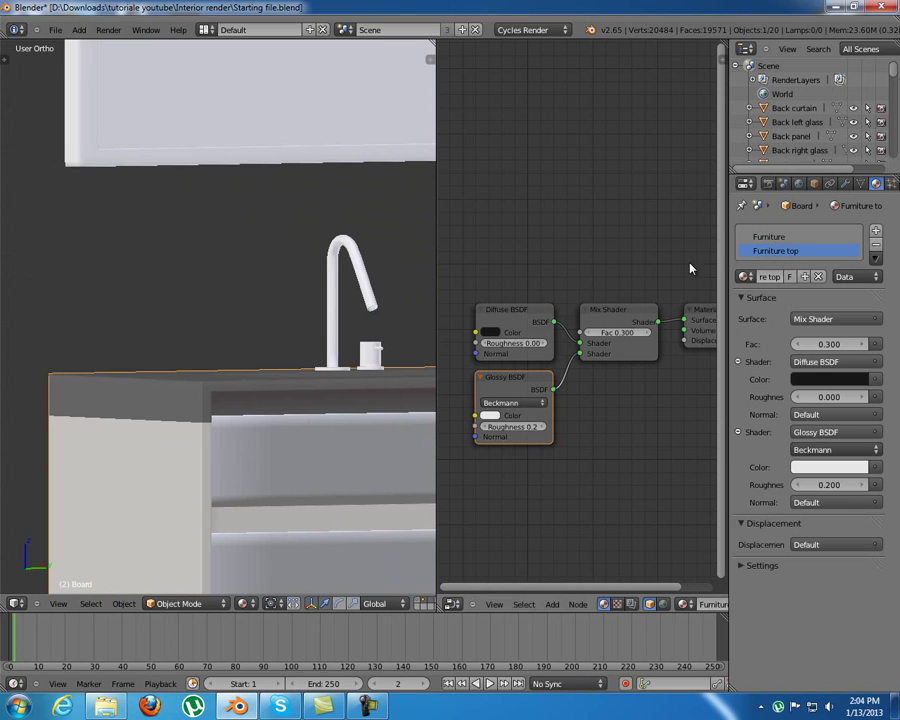
pyautogui.click(788, 237)
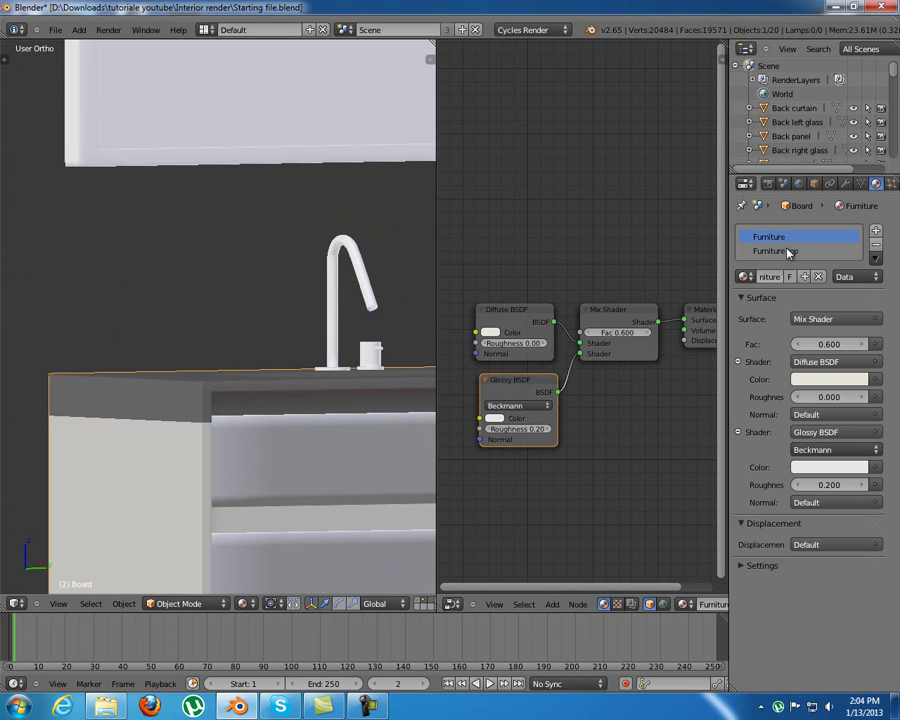
pyautogui.click(786, 251)
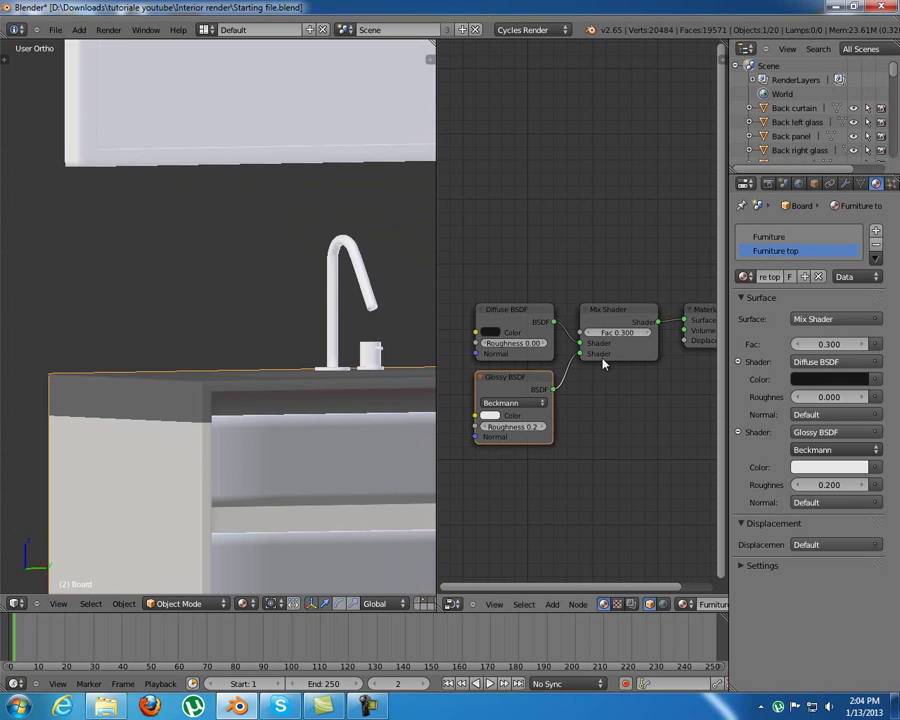
pyautogui.moveTo(517, 380); pyautogui.dragTo(521, 380)
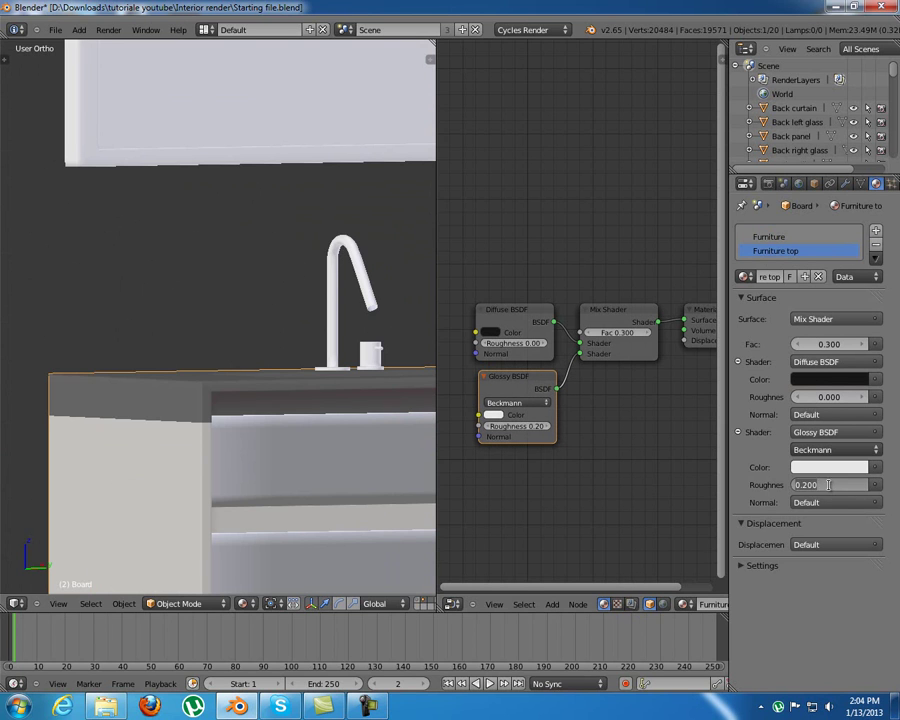
pyautogui.press('Return')
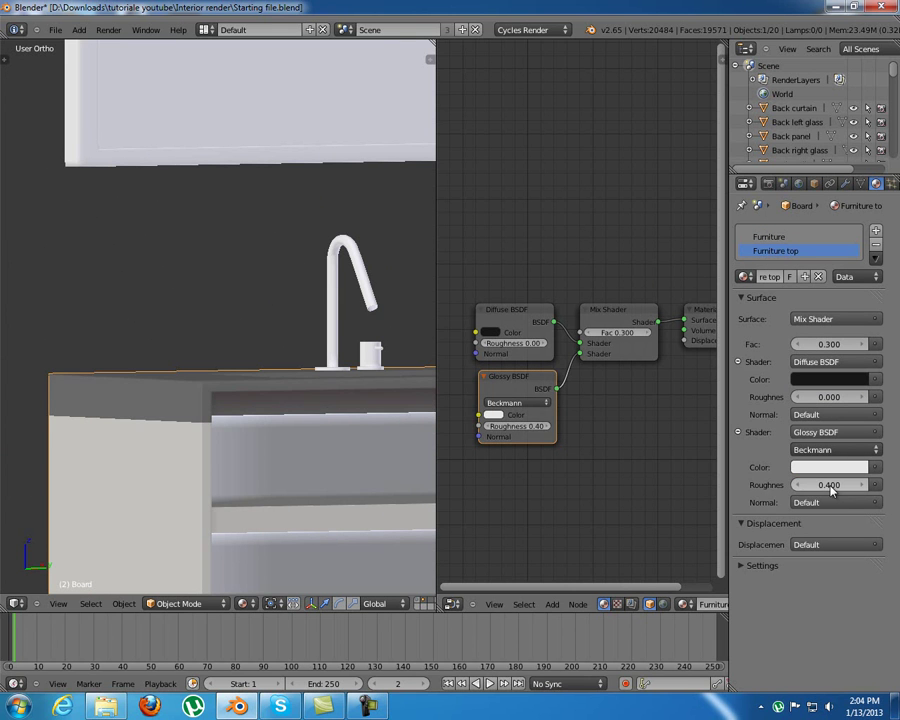
# Add a third material slot to the Board with a new material named Furniture sink
pyautogui.moveTo(207, 472); pyautogui.dragTo(186, 440, button='middle')
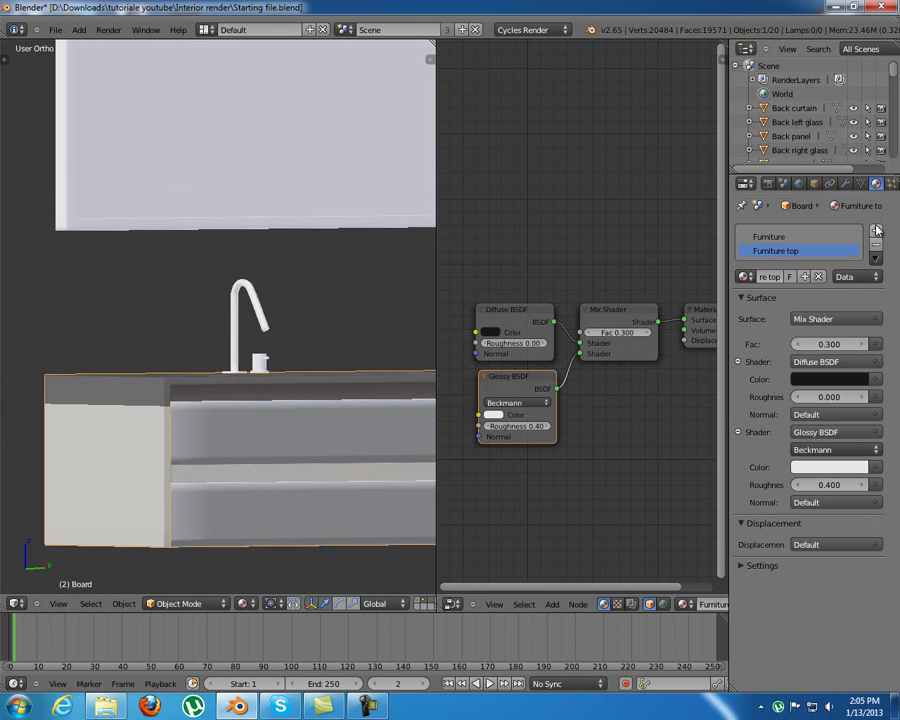
pyautogui.click(876, 231)
pyautogui.click(791, 287)
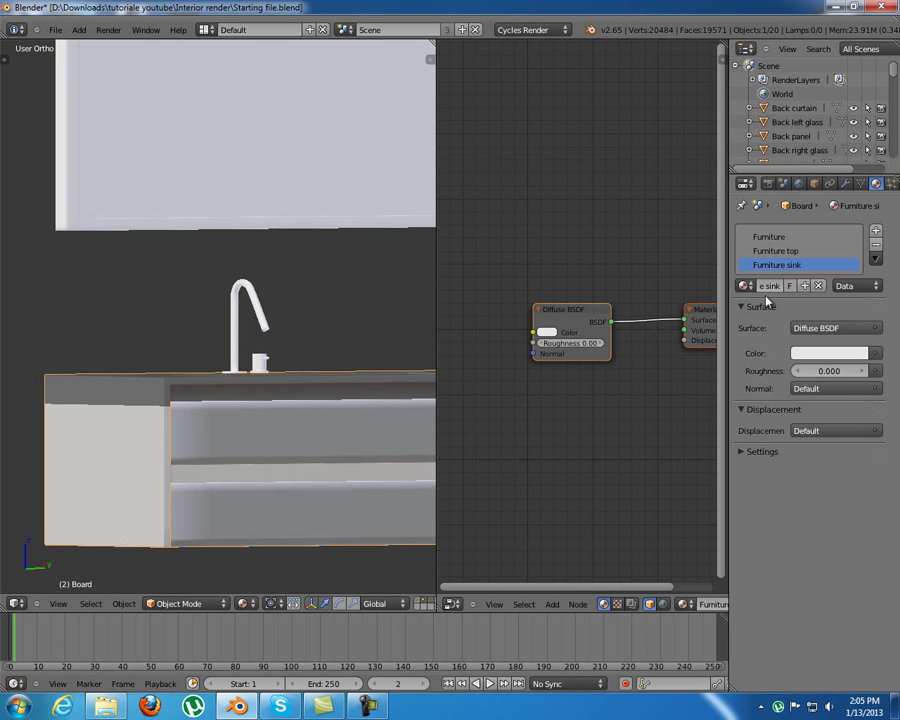
# Select the linked faces of the sink basin in edit mode, assign the Furniture sink material to them and return to object mode
pyautogui.moveTo(330, 410); pyautogui.dragTo(196, 417, button='middle')
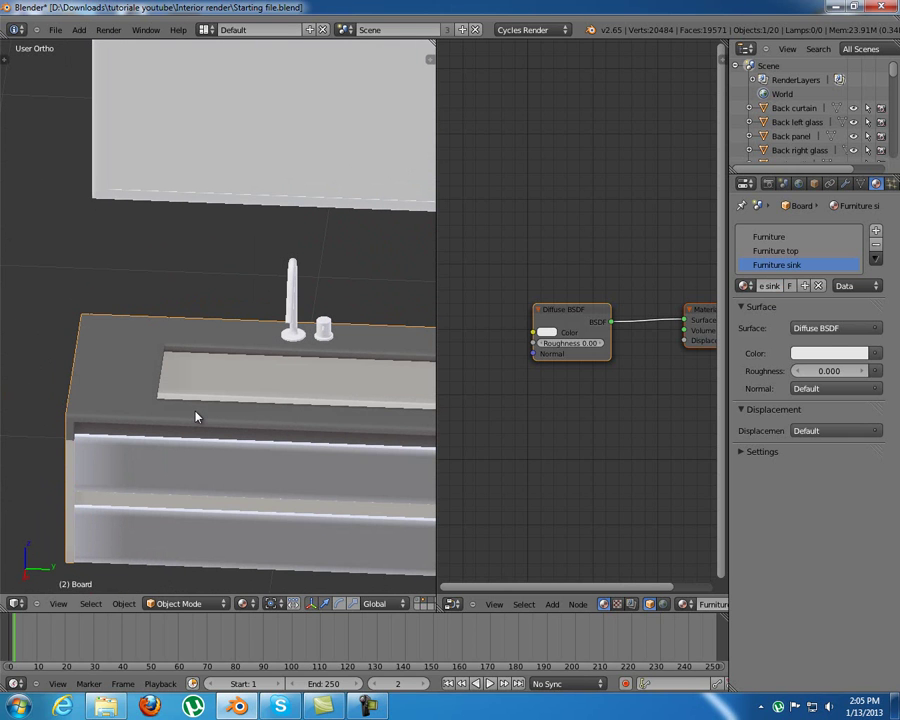
pyautogui.press('Tab')
pyautogui.scroll(4, 190, 430)
pyautogui.moveTo(214, 432); pyautogui.dragTo(242, 423, button='middle')
pyautogui.press('h')
pyautogui.moveTo(83, 404); pyautogui.dragTo(106, 455, button='middle')
pyautogui.press('l')
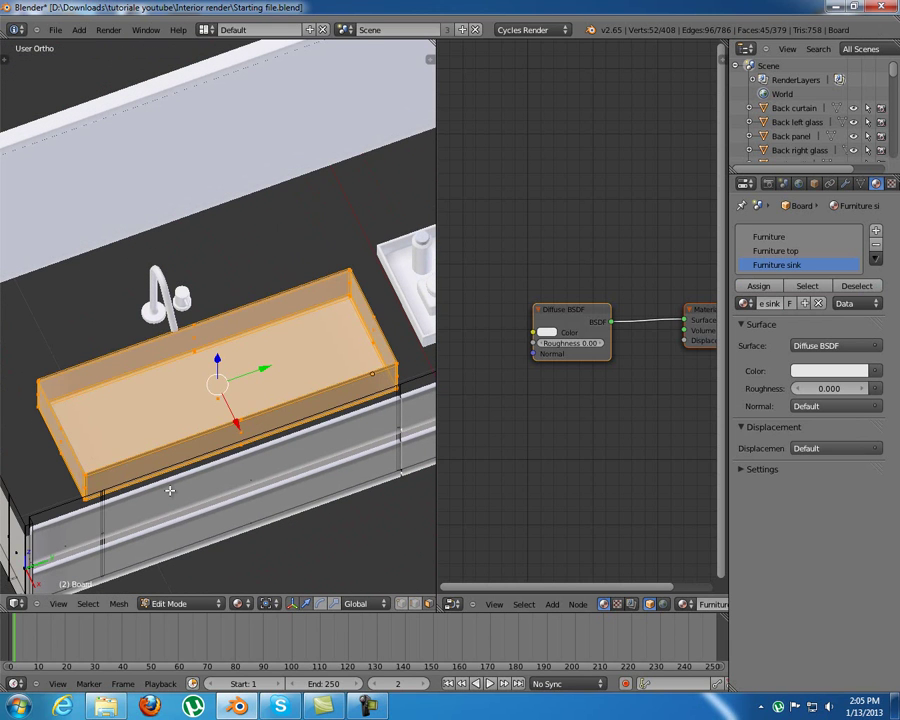
pyautogui.moveTo(170, 490); pyautogui.dragTo(215, 470, button='middle')
pyautogui.click(758, 286)
pyautogui.moveTo(210, 418); pyautogui.dragTo(256, 377, button='middle')
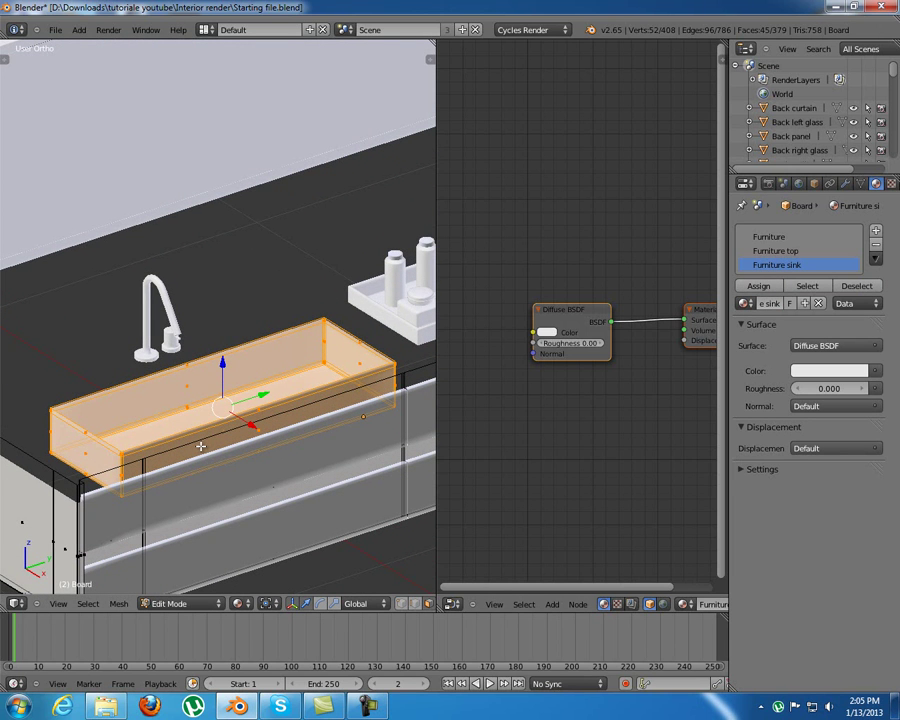
pyautogui.press('l')
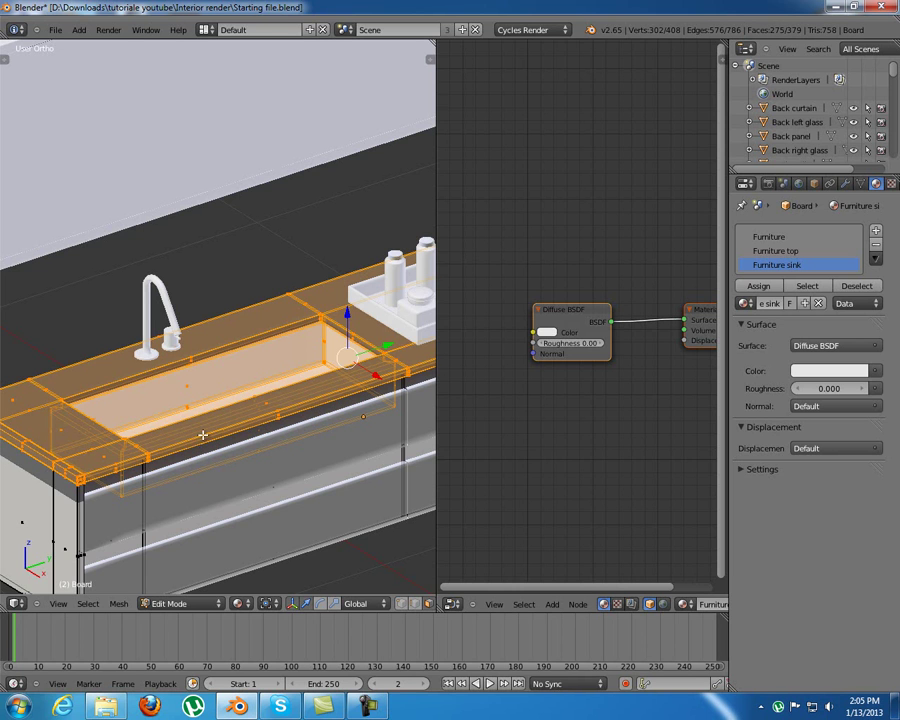
pyautogui.press('Tab')
# Make the Furniture sink surface a Mix Shader combining a Diffuse BSDF and a Glossy BSDF
pyautogui.moveTo(286, 464); pyautogui.dragTo(474, 451, button='middle')
pyautogui.moveTo(631, 398); pyautogui.dragTo(587, 408, button='middle')
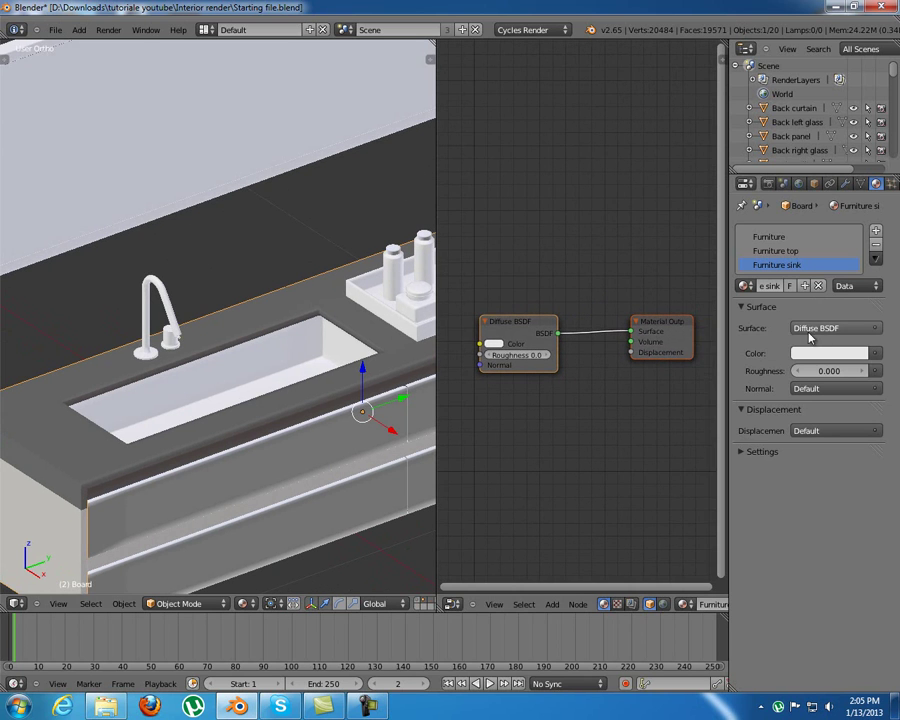
pyautogui.click(820, 329)
pyautogui.click(732, 544)
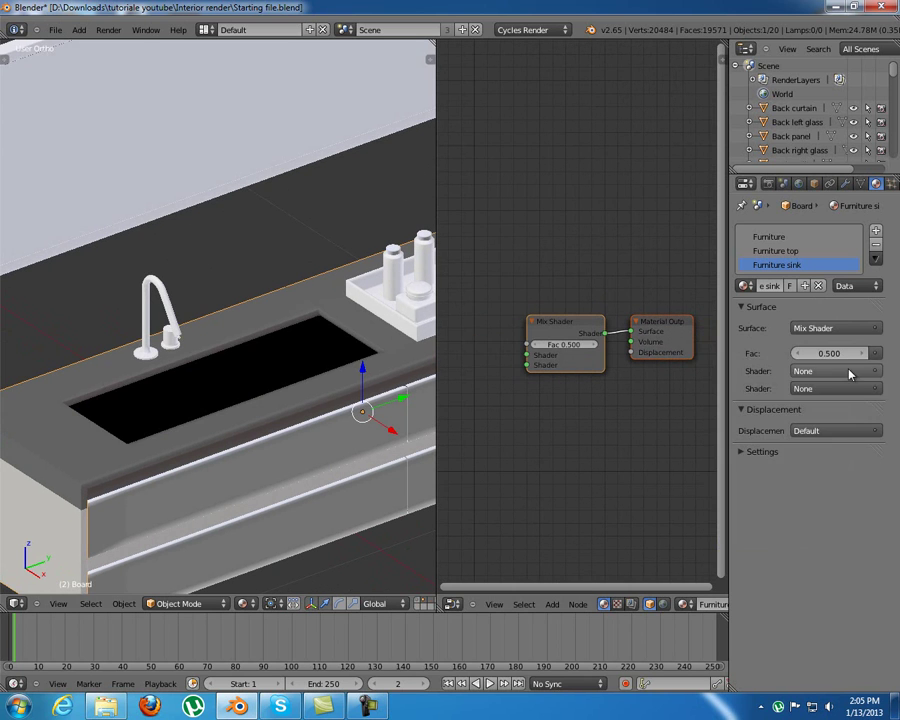
pyautogui.click(832, 371)
pyautogui.click(835, 441)
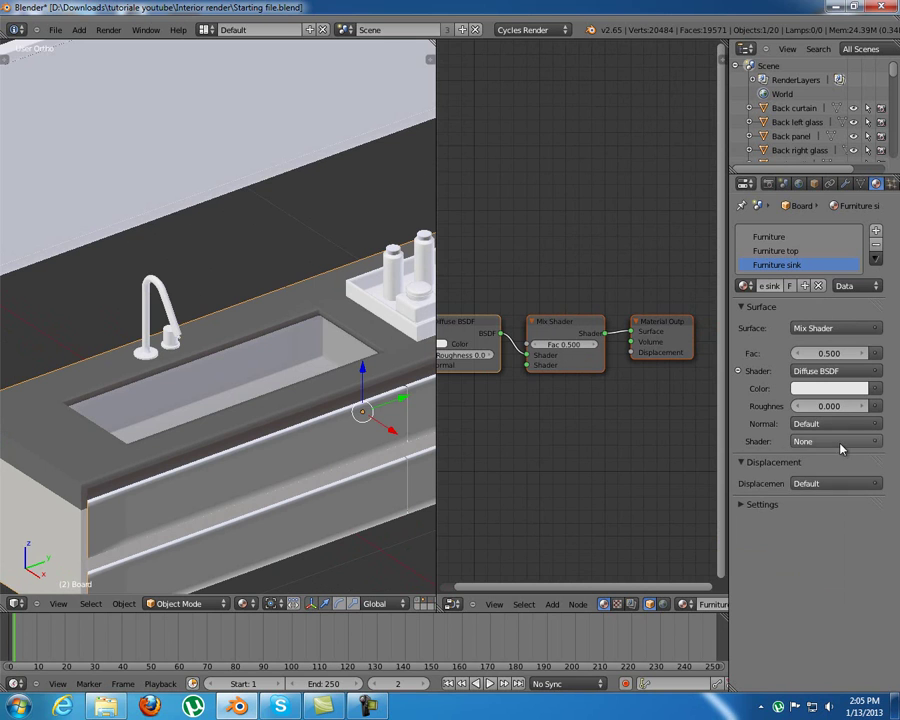
pyautogui.click(836, 442)
pyautogui.click(845, 518)
# Place the sink material's Glossy BSDF node directly below the Diffuse BSDF node and darken the diffuse color to near-black
pyautogui.moveTo(512, 381); pyautogui.dragTo(574, 371, button='middle')
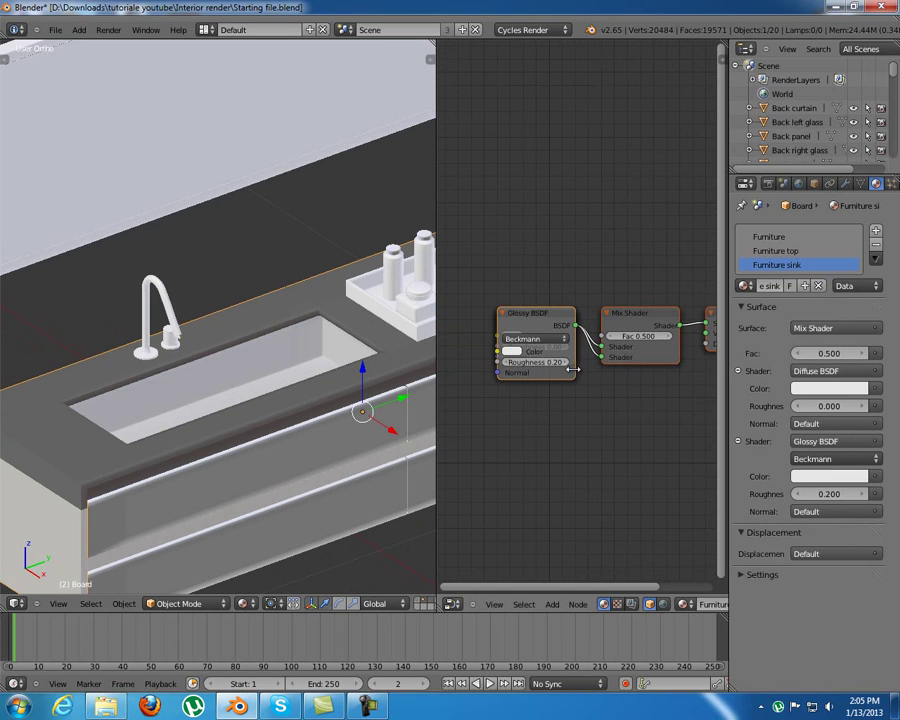
pyautogui.moveTo(550, 317); pyautogui.dragTo(558, 398)
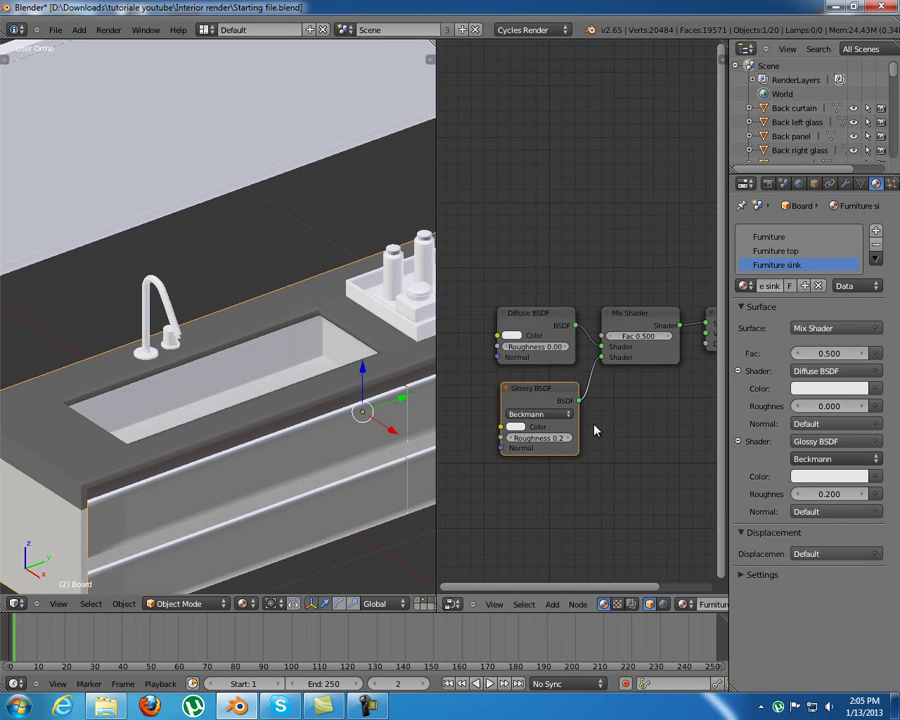
pyautogui.moveTo(594, 428); pyautogui.dragTo(598, 400, button='middle')
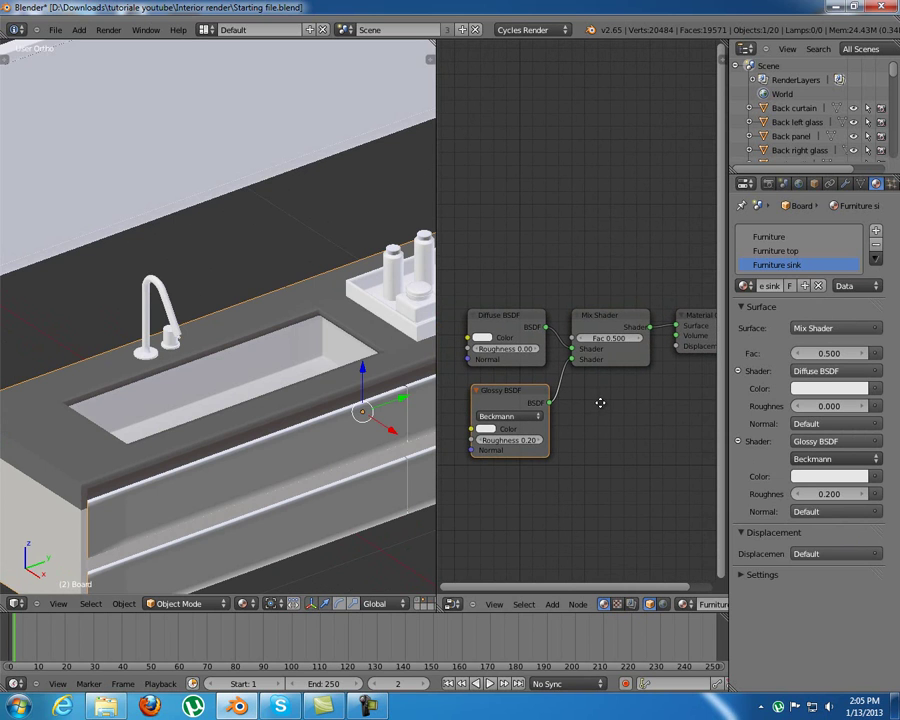
pyautogui.click(491, 337)
pyautogui.moveTo(567, 240); pyautogui.dragTo(565, 262)
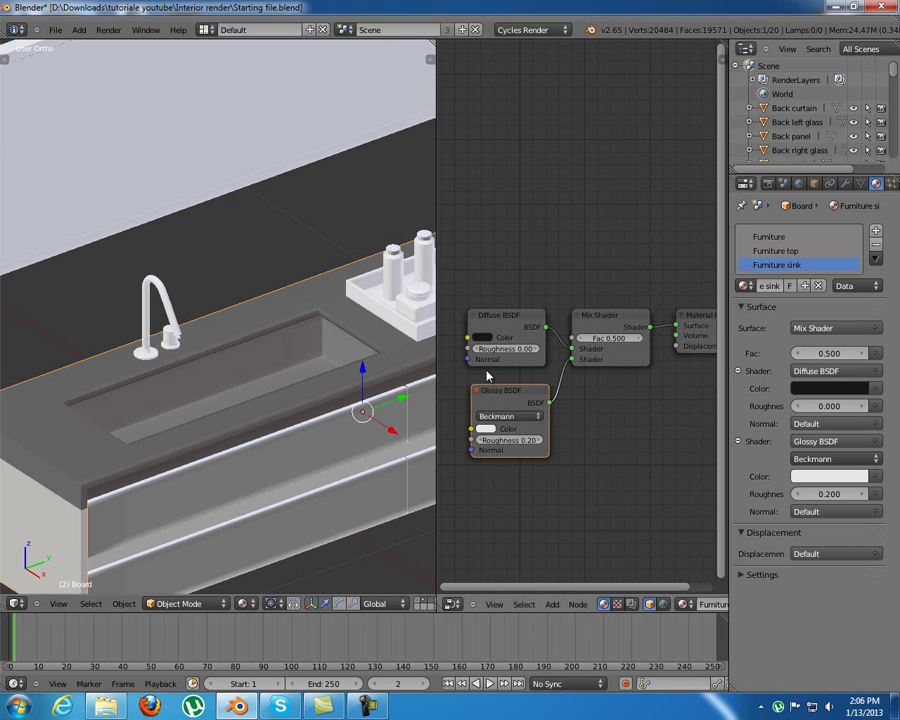
pyautogui.moveTo(522, 397); pyautogui.dragTo(519, 395)
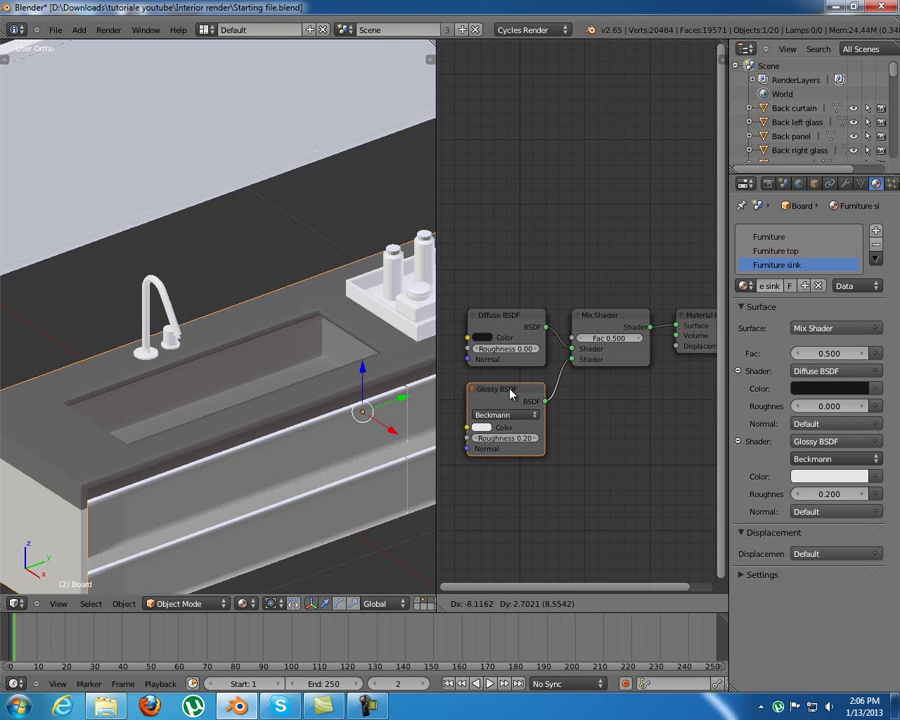
# Set the sink material's Glossy BSDF roughness to 0.8 and its Mix Shader factor to 0.2
pyautogui.click(516, 440)
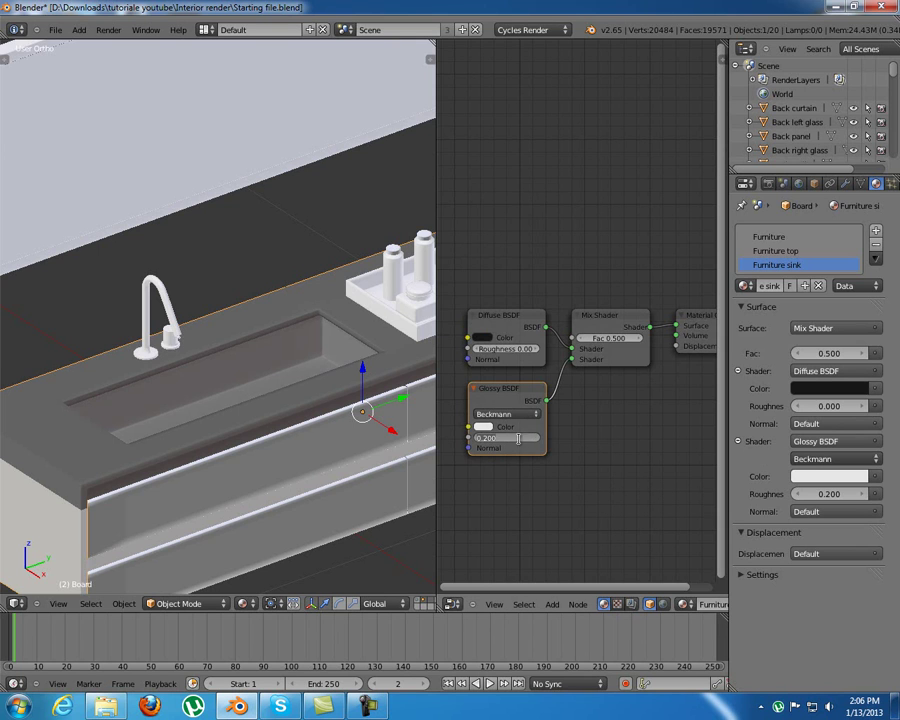
pyautogui.write('0.8')
pyautogui.press('Return')
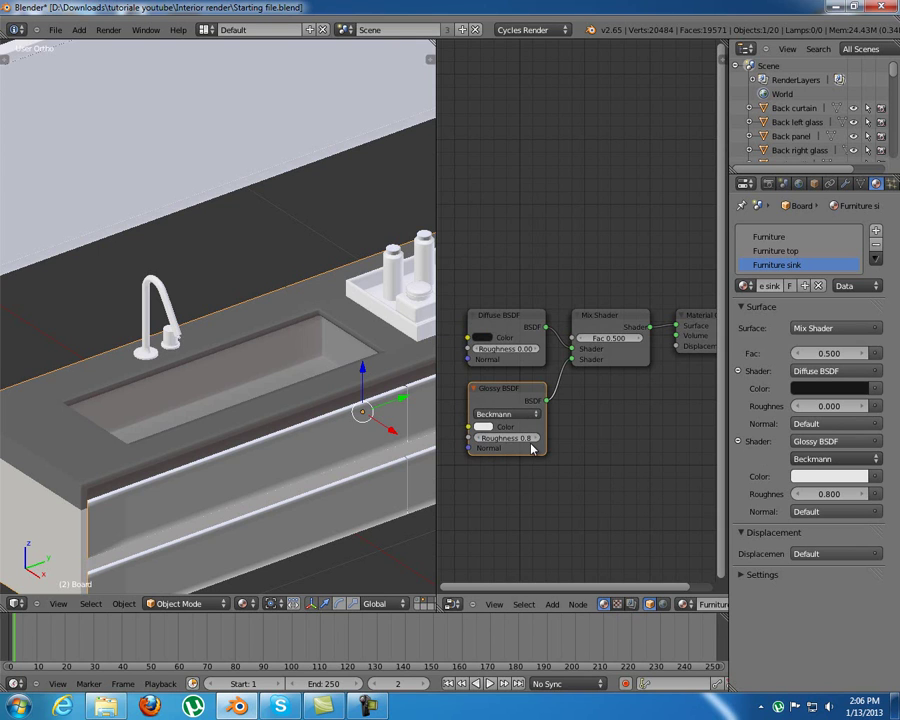
pyautogui.click(615, 338)
pyautogui.press('Return')
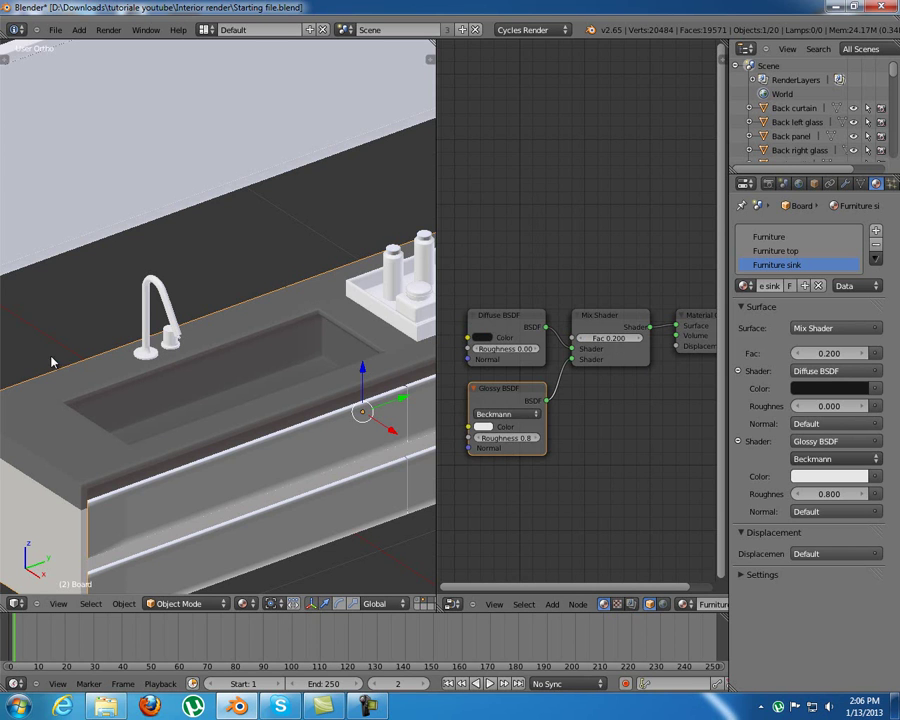
# Inspect the sink up close, clear the Board's leftover geometry selection in edit mode and return to object mode
pyautogui.scroll(2, 288, 292)
pyautogui.scroll(-4, 316, 372)
pyautogui.scroll(2, 290, 372)
pyautogui.moveTo(296, 380); pyautogui.dragTo(290, 420, button='middle')
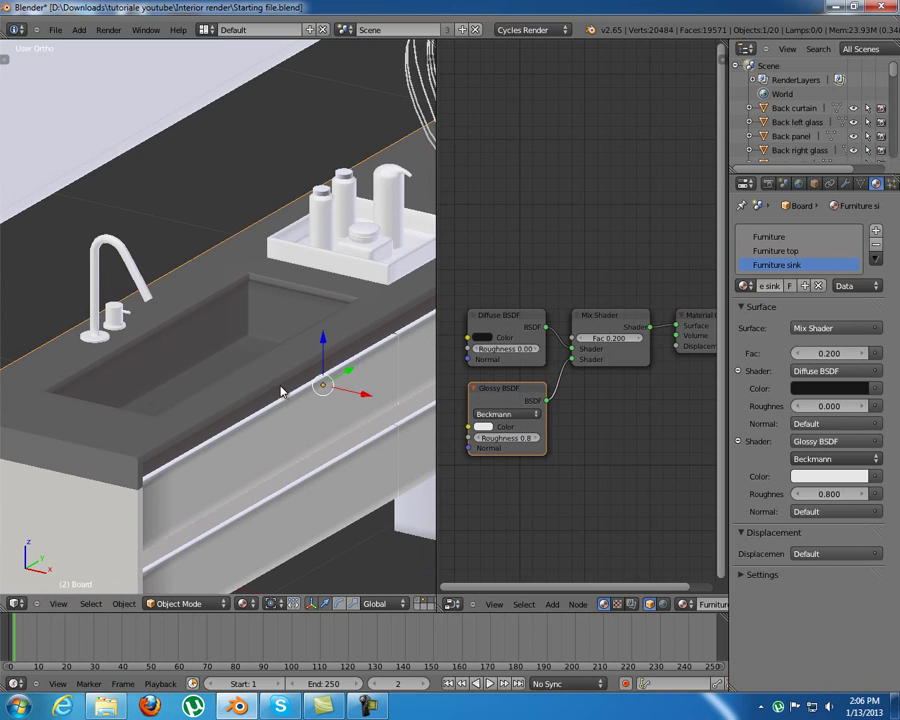
pyautogui.press('Tab')
pyautogui.moveTo(157, 432); pyautogui.dragTo(201, 412, button='middle')
pyautogui.press('a')
pyautogui.press('Tab')
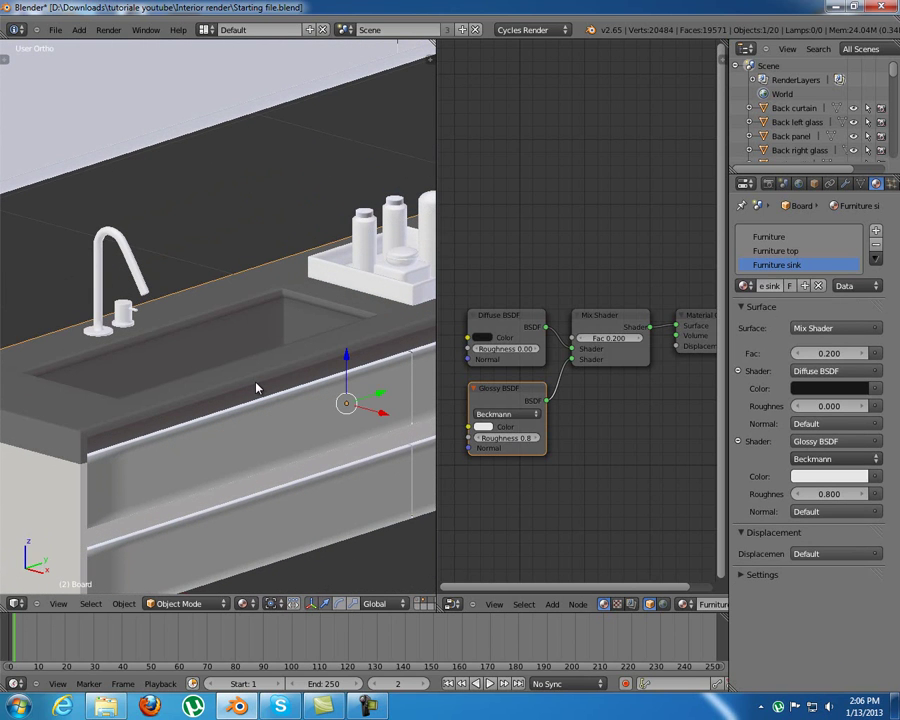
# Select all Board faces that use the Furniture top material in edit mode
pyautogui.click(791, 252)
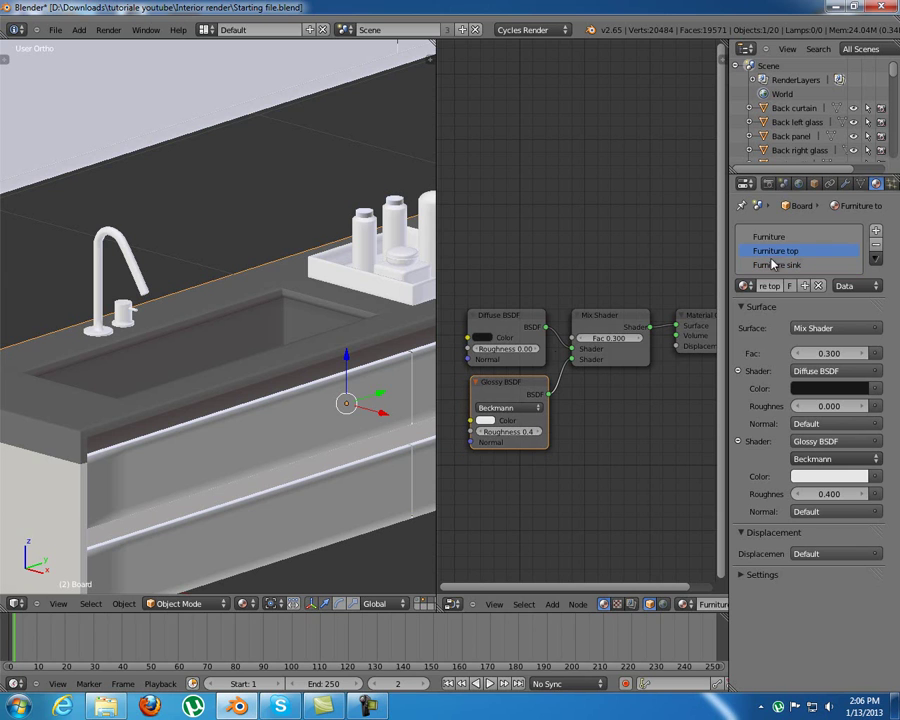
pyautogui.press('Tab')
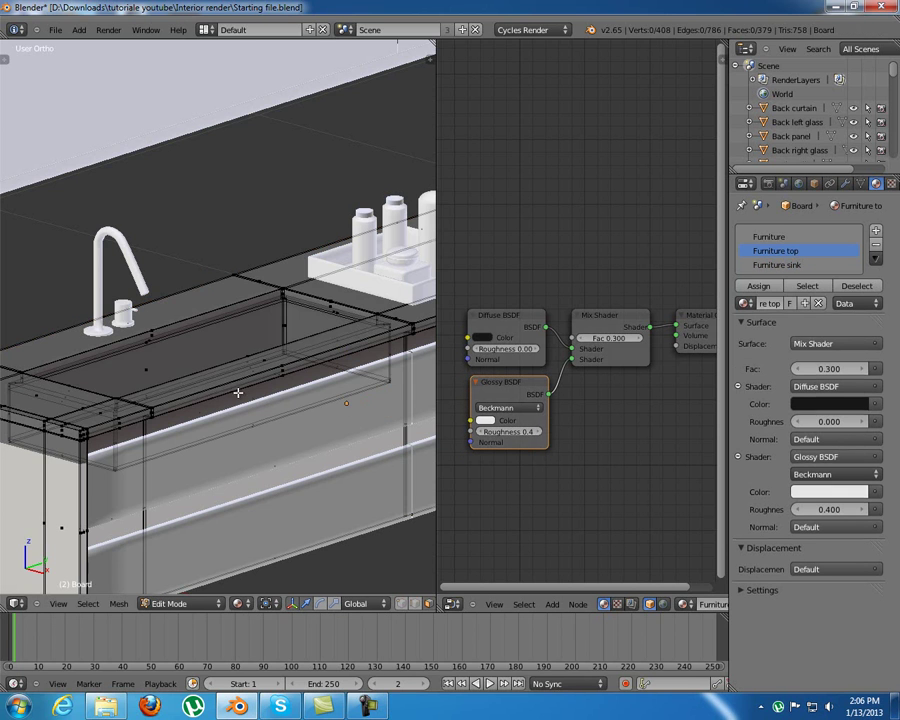
pyautogui.moveTo(252, 380); pyautogui.dragTo(242, 380, button='middle')
pyautogui.press('a')
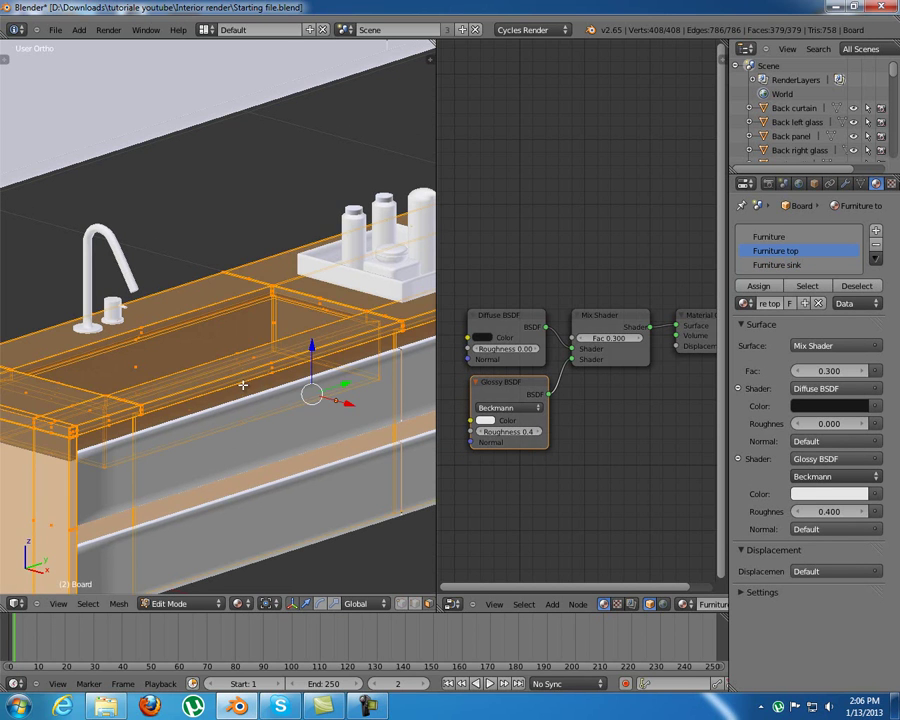
pyautogui.press('a')
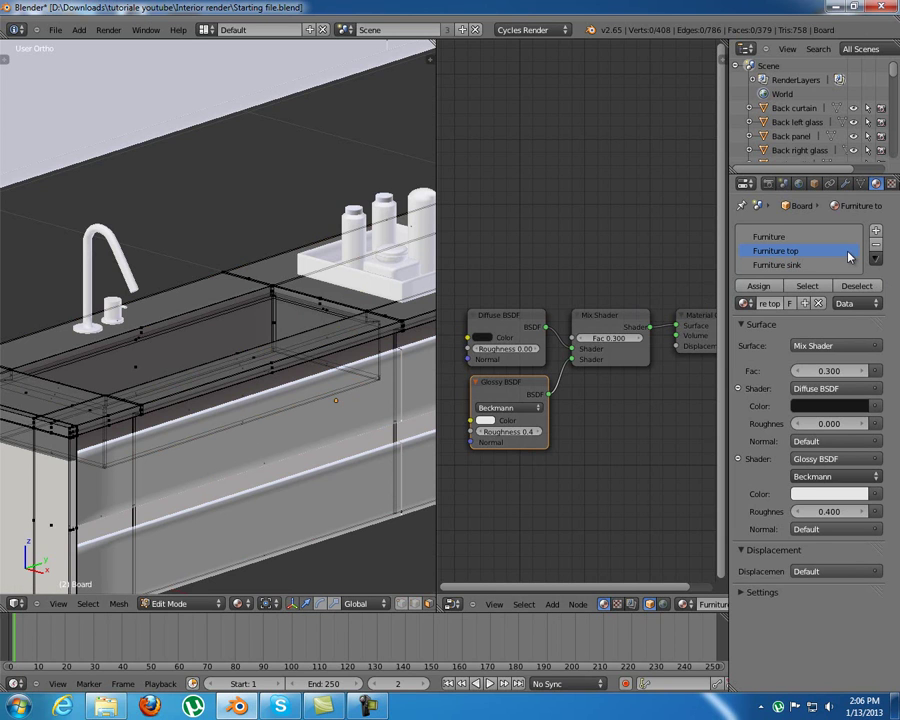
pyautogui.click(816, 286)
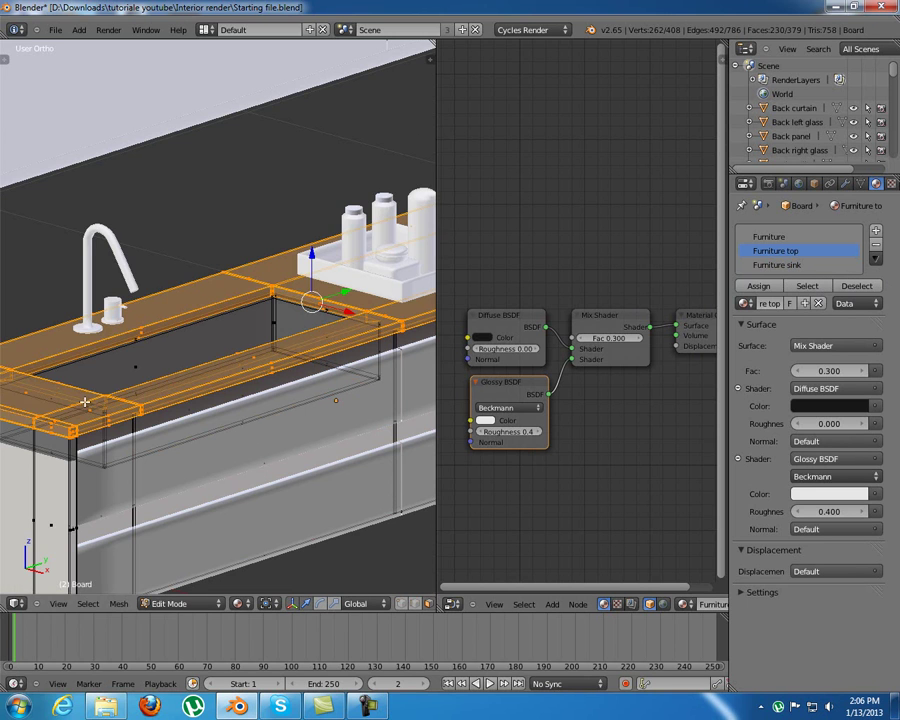
# Deselect the Board's Furniture top faces and remove the Furniture top material slot in object mode
pyautogui.keyDown('shift'); pyautogui.moveTo(85, 401); pyautogui.dragTo(220, 361, button='middle'); pyautogui.keyUp('shift')
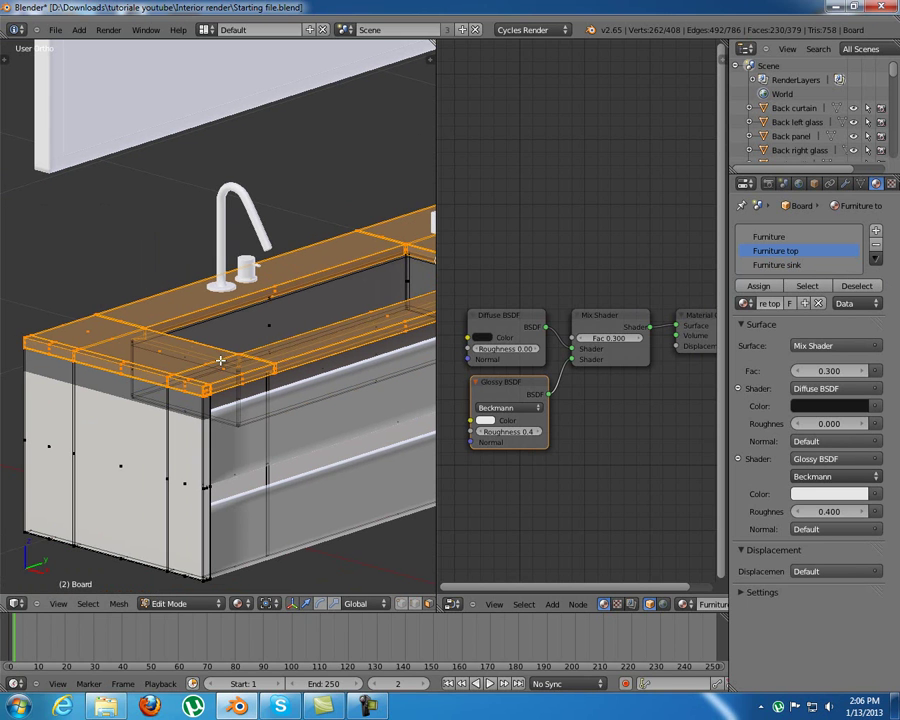
pyautogui.click(856, 287)
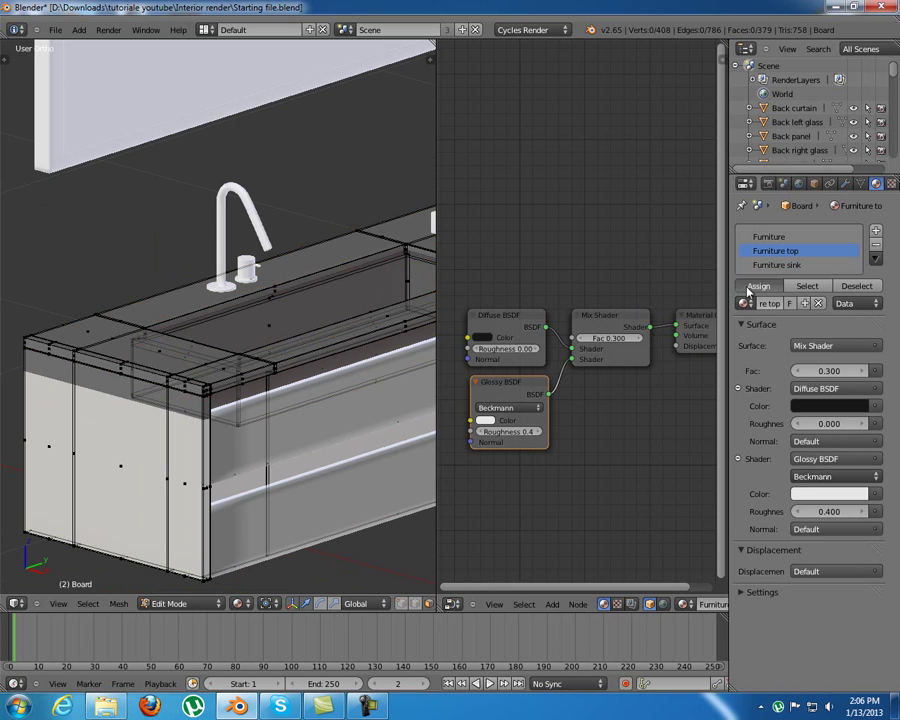
pyautogui.press('Tab')
pyautogui.press('Tab')
pyautogui.keyDown('shift'); pyautogui.moveTo(345, 390); pyautogui.dragTo(290, 400, button='middle'); pyautogui.keyUp('shift')
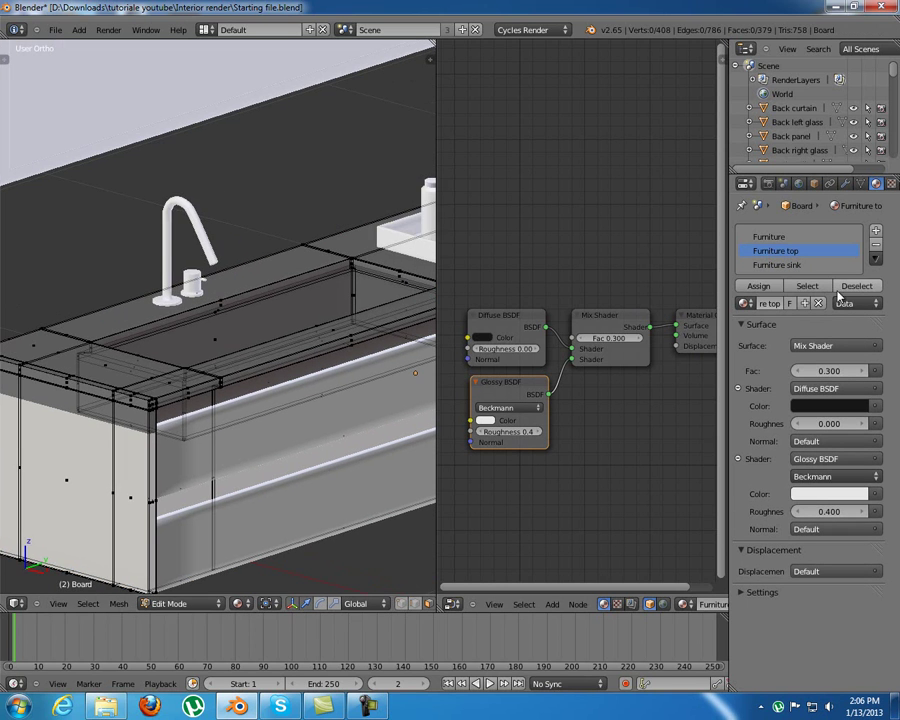
pyautogui.click(876, 248)
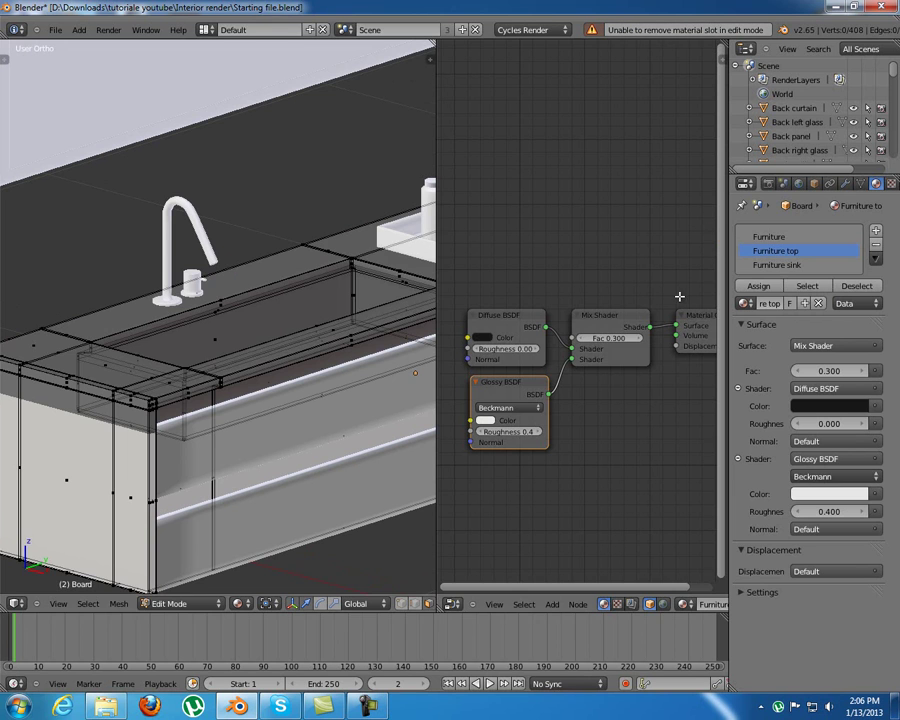
pyautogui.press('Tab')
pyautogui.click(878, 242)
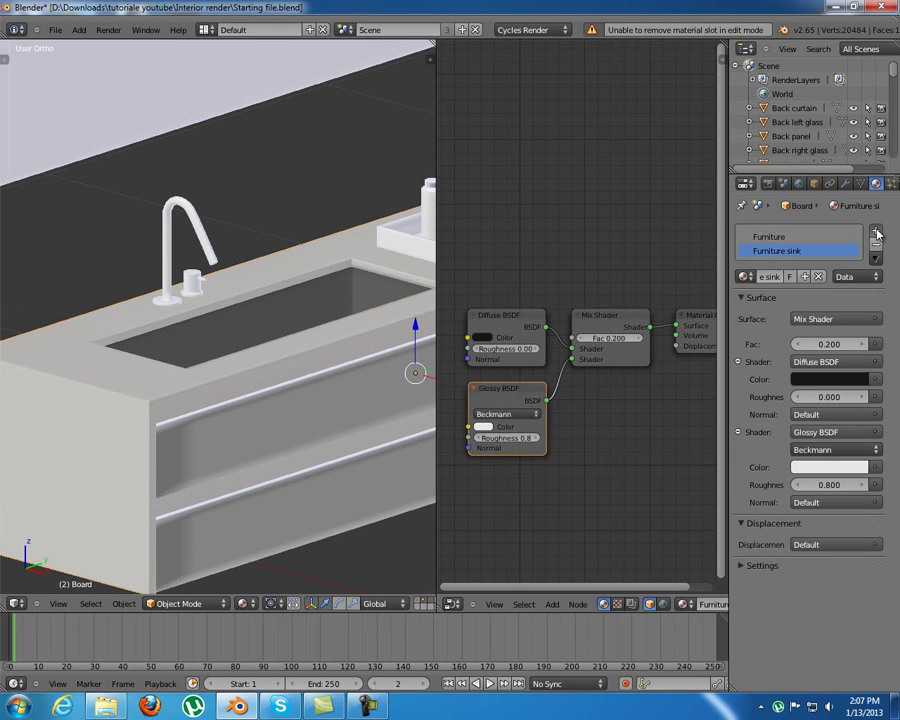
# Add a new material slot to the Board with a new material named Yop
pyautogui.click(877, 232)
pyautogui.click(797, 285)
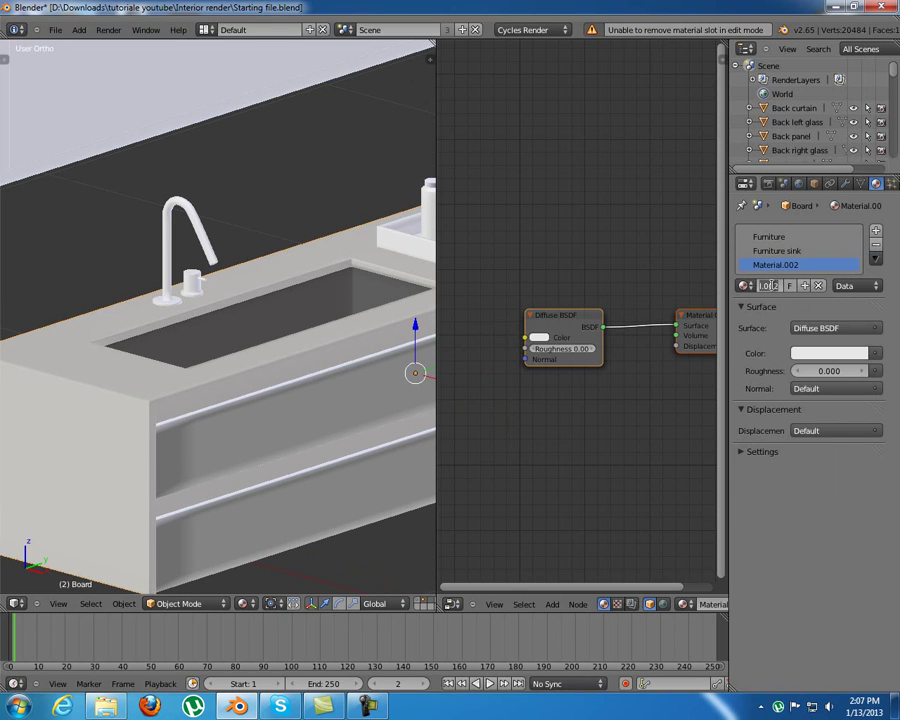
pyautogui.write('Yop')
pyautogui.press('Return')
# Make the Yop surface a Mix Shader of Diffuse BSDF and Glossy BSDF, placing the Glossy node below the Diffuse node
pyautogui.click(830, 328)
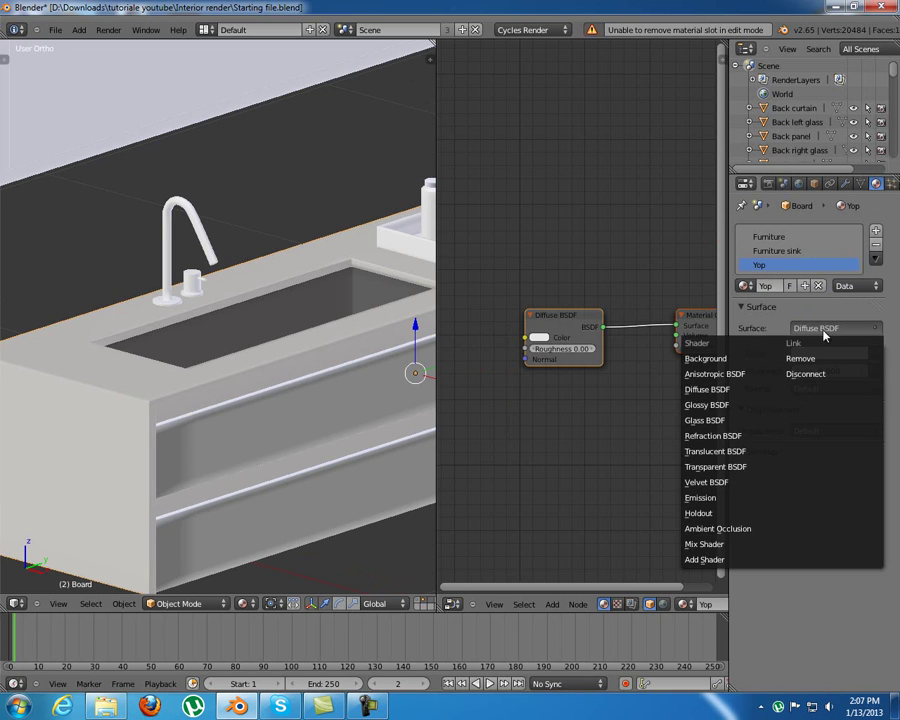
pyautogui.click(722, 547)
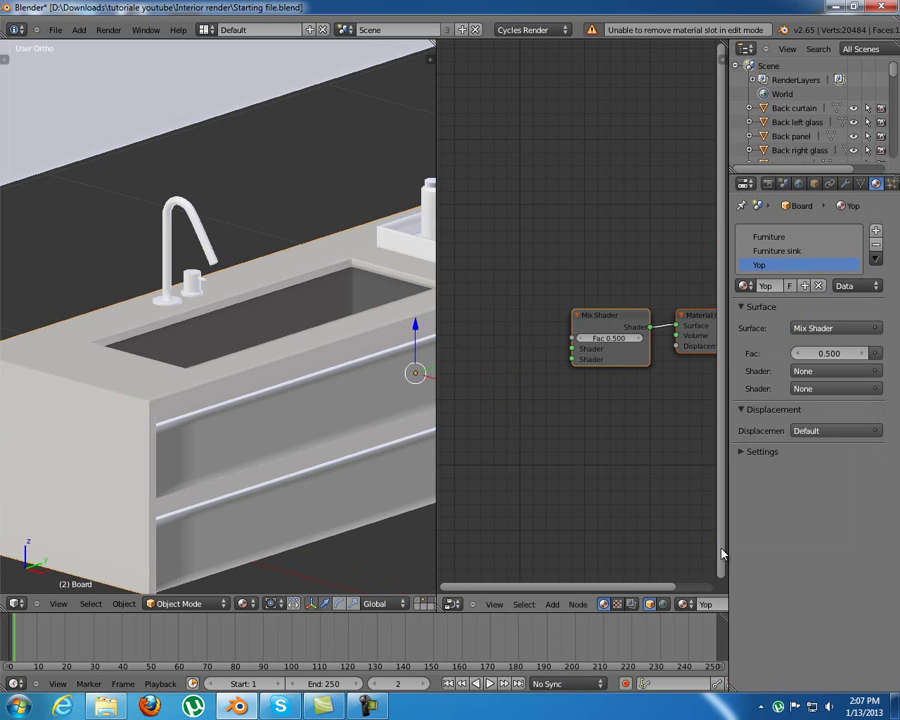
pyautogui.click(830, 371)
pyautogui.click(838, 436)
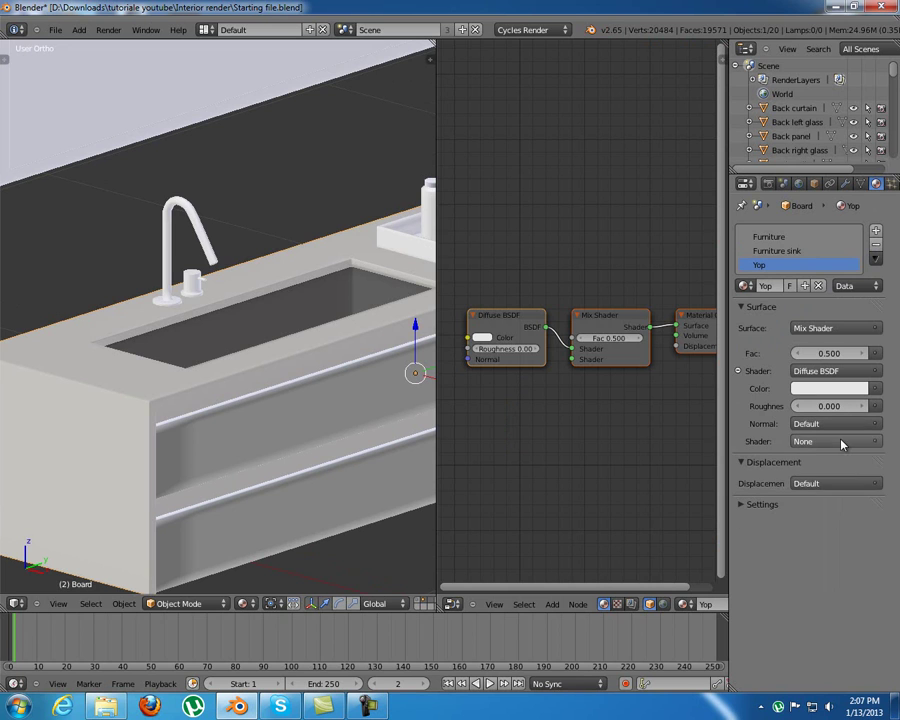
pyautogui.click(836, 441)
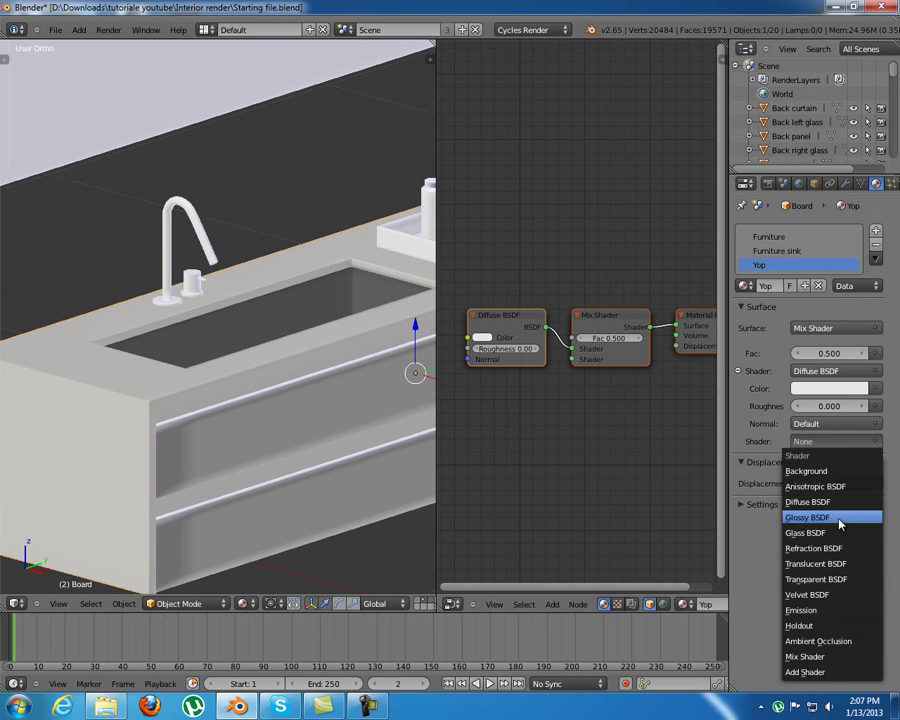
pyautogui.click(808, 517)
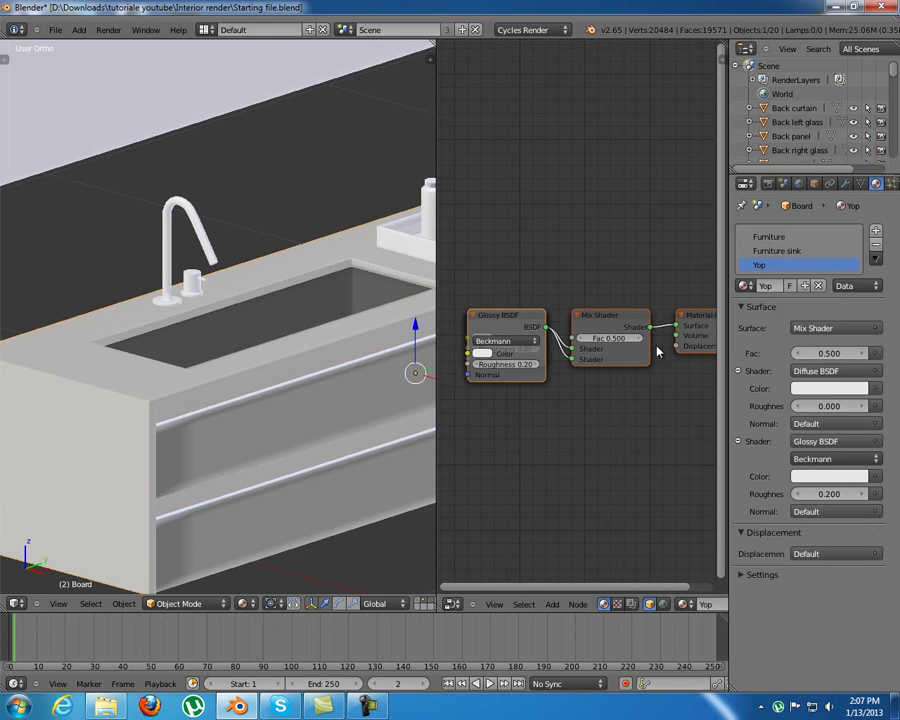
pyautogui.moveTo(520, 315); pyautogui.dragTo(519, 388)
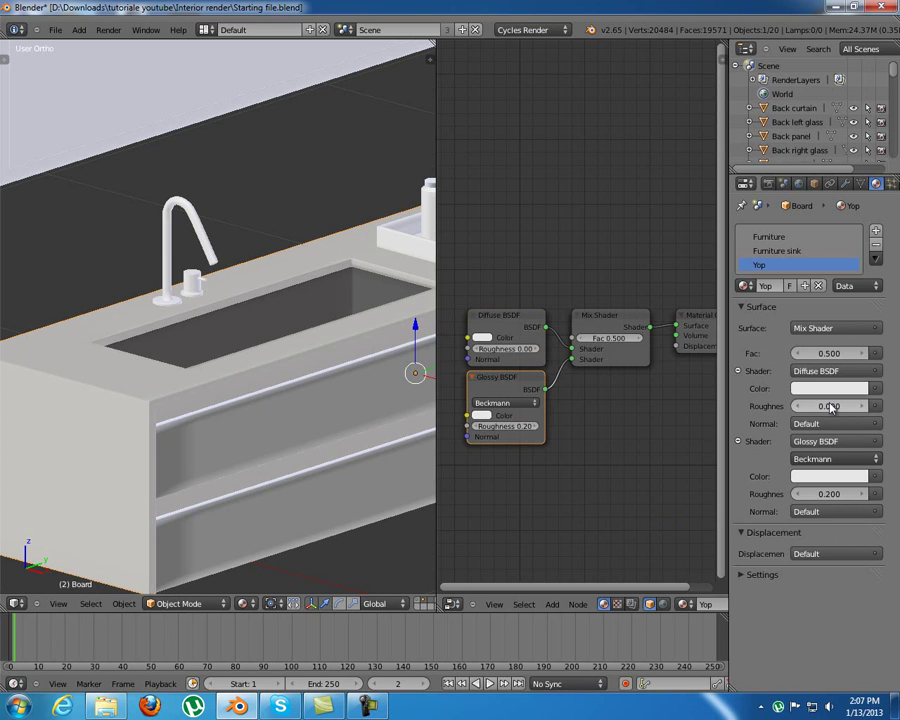
# Set the Yop material's Mix Shader factor to 0.3 and darken its diffuse color to near-black, about 0.009 per RGB channel
pyautogui.moveTo(623, 363); pyautogui.dragTo(613, 375, button='middle')
pyautogui.click(601, 348)
pyautogui.write('0.3')
pyautogui.press('Return')
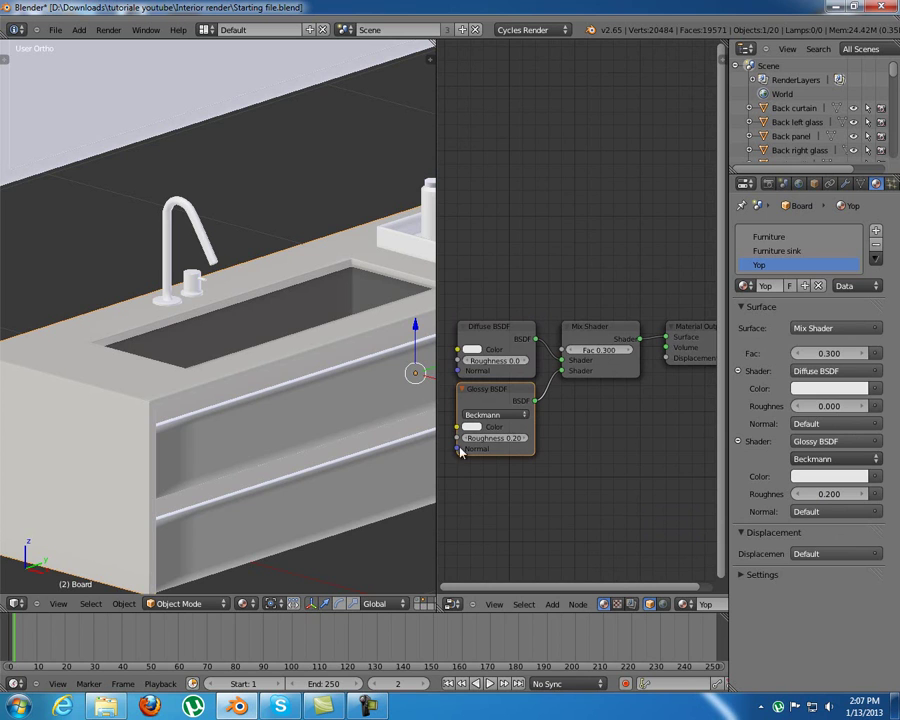
pyautogui.click(475, 350)
pyautogui.moveTo(551, 205); pyautogui.dragTo(551, 271)
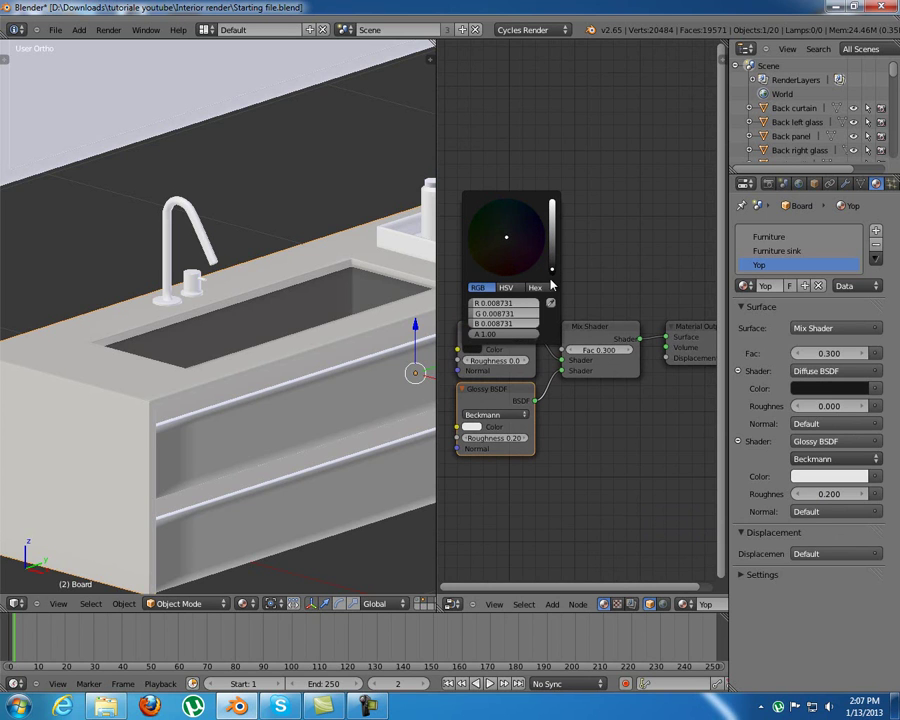
# Set the Yop material's Glossy BSDF roughness to 0.4
pyautogui.click(505, 438)
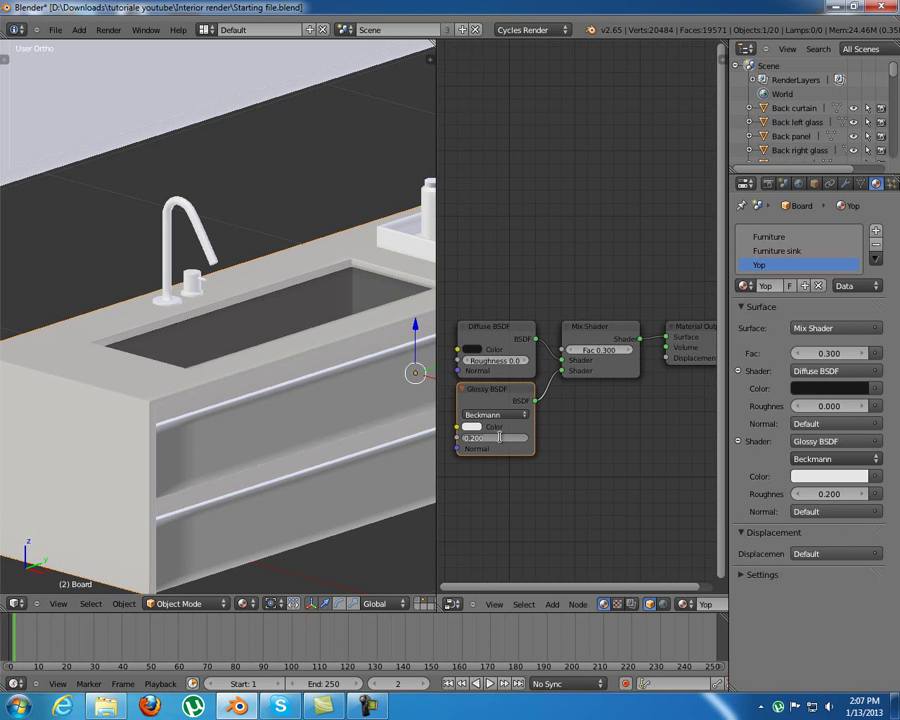
pyautogui.write('.4')
pyautogui.press('Return')
# Enter edit mode on the Board in the right orthographic view with face selection active
pyautogui.scroll(-5, 261, 448)
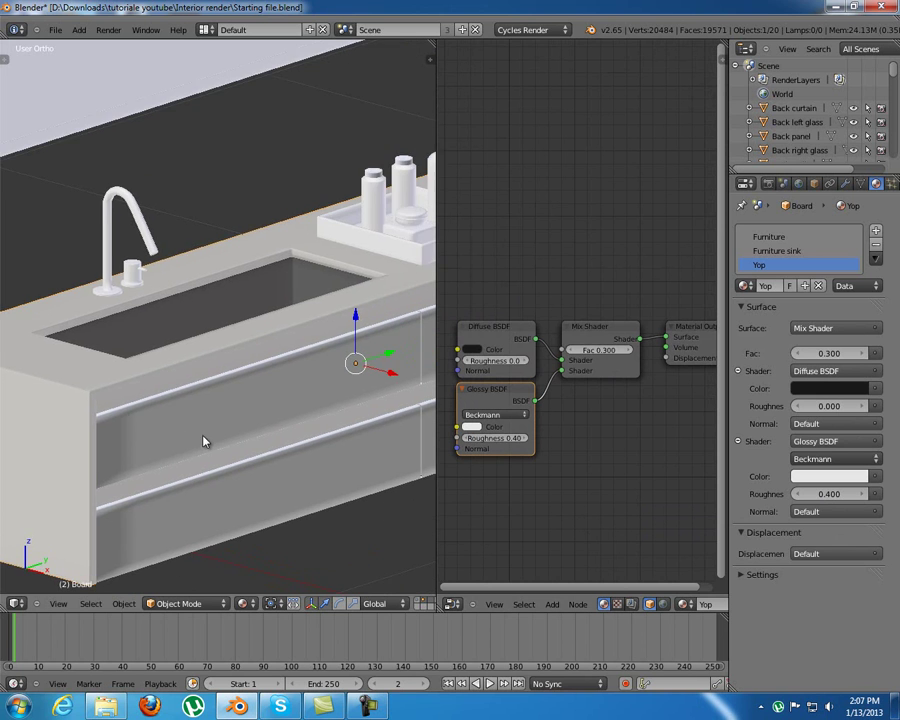
pyautogui.press('Tab')
pyautogui.moveTo(266, 418); pyautogui.dragTo(258, 370, button='middle')
pyautogui.press('KP_3')
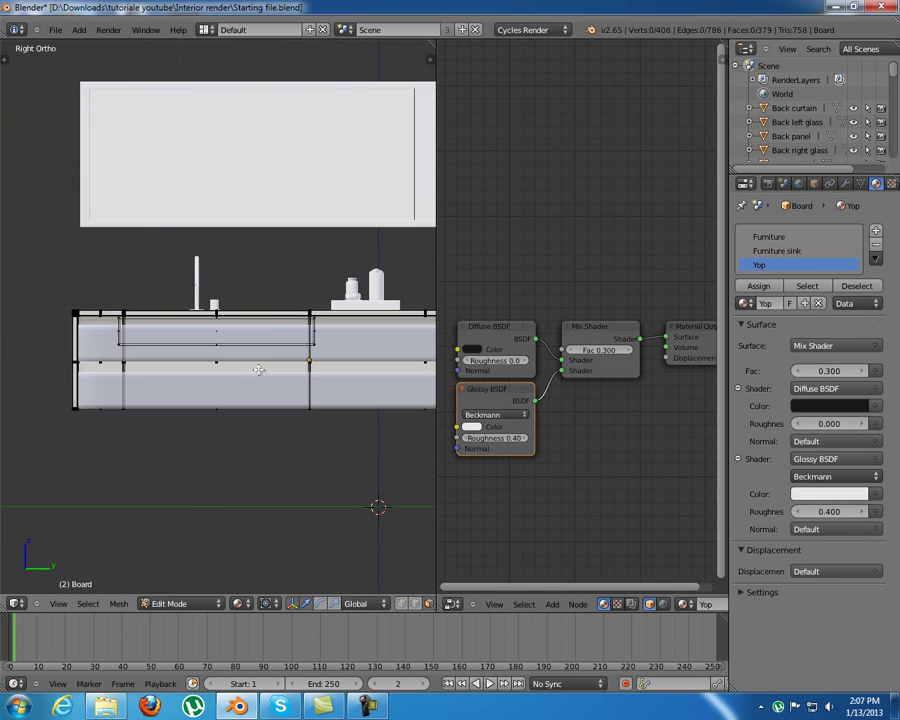
pyautogui.hotkey('ctrl', 'Tab')
pyautogui.click(258, 369)
# Box-select the countertop slab's faces at the Board's end nearest the faucet, including the thin strip along the slab's lower edge
pyautogui.keyDown('shift'); pyautogui.moveTo(144, 329); pyautogui.dragTo(249, 331, button='middle'); pyautogui.keyUp('shift')
pyautogui.scroll(4, 180, 334)
pyautogui.scroll(4, 170, 340)
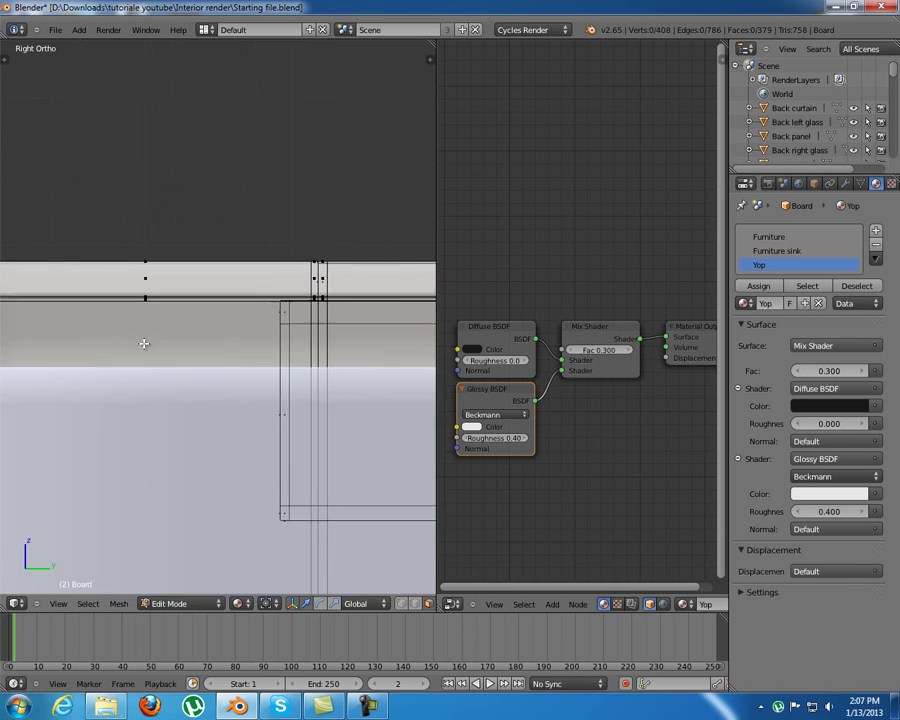
pyautogui.scroll(-2, 120, 345)
pyautogui.scroll(3, 125, 340)
pyautogui.scroll(1, 121, 334)
pyautogui.keyDown('shift'); pyautogui.moveTo(121, 334); pyautogui.dragTo(218, 362, button='middle'); pyautogui.keyUp('shift')
pyautogui.scroll(2, 218, 364)
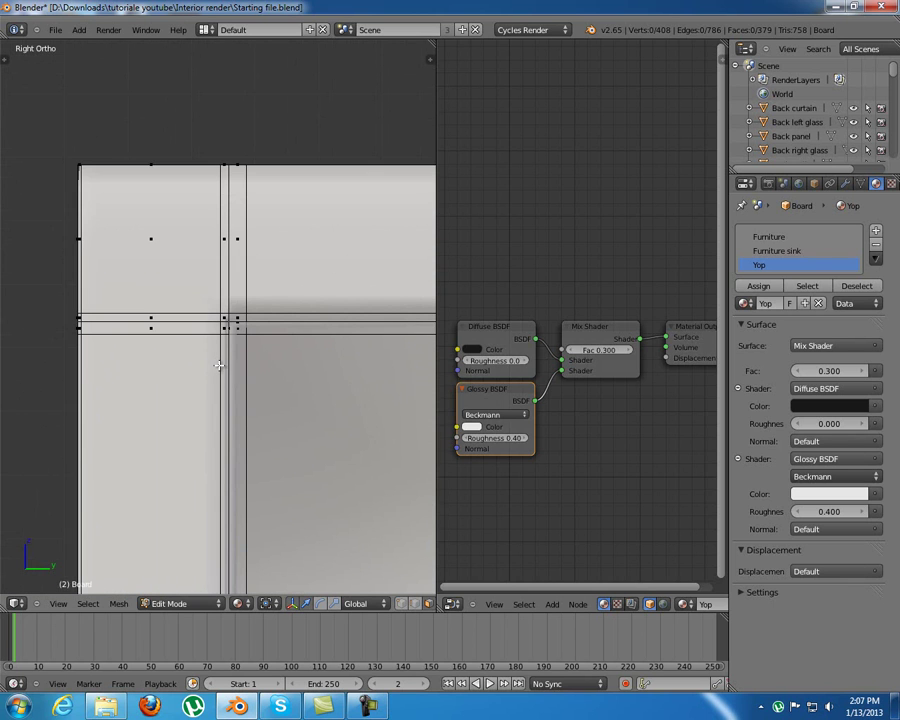
pyautogui.press('b')
pyautogui.moveTo(36, 141); pyautogui.dragTo(380, 317)
pyautogui.press('b')
pyautogui.moveTo(50, 217); pyautogui.dragTo(346, 321)
pyautogui.press('b')
pyautogui.moveTo(36, 290); pyautogui.dragTo(368, 319)
# Extend the box selection to the countertop slab's faces along the sink
pyautogui.keyDown('shift'); pyautogui.moveTo(329, 360); pyautogui.dragTo(281, 365, button='middle'); pyautogui.keyUp('shift')
pyautogui.scroll(-1, 197, 374)
pyautogui.scroll(-3, 322, 369)
pyautogui.keyDown('shift'); pyautogui.moveTo(362, 372); pyautogui.dragTo(382, 388, button='middle'); pyautogui.keyUp('shift')
pyautogui.press('b')
pyautogui.moveTo(132, 246); pyautogui.dragTo(241, 333)
pyautogui.scroll(3, 237, 359)
pyautogui.scroll(1, 250, 392)
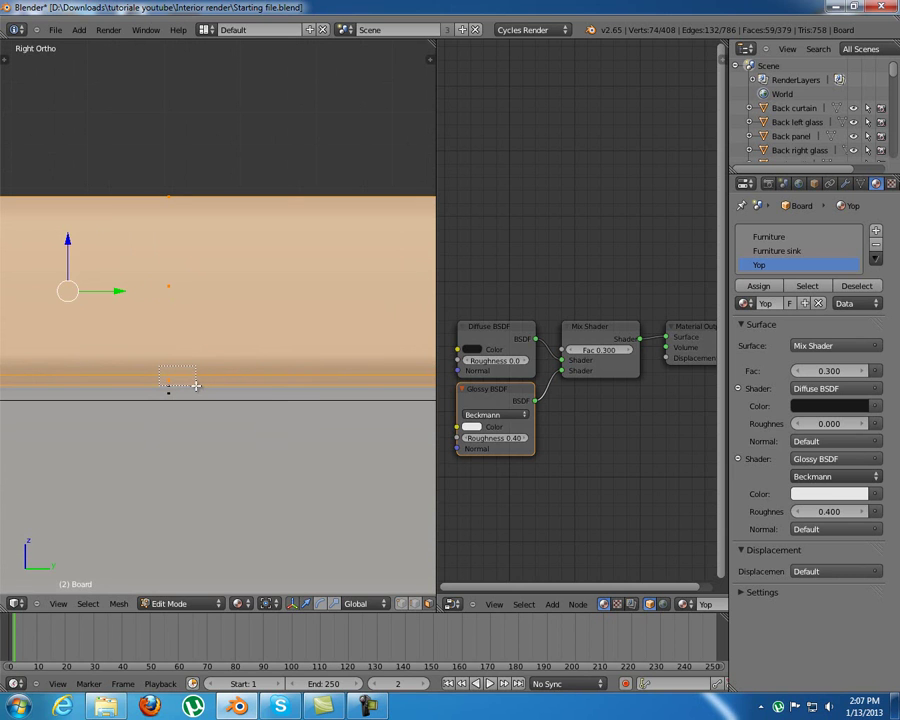
pyautogui.keyDown('shift'); pyautogui.moveTo(306, 420); pyautogui.dragTo(74, 418, button='middle'); pyautogui.keyUp('shift')
pyautogui.scroll(-7, 148, 422)
pyautogui.keyDown('shift'); pyautogui.moveTo(300, 417); pyautogui.dragTo(191, 422, button='middle'); pyautogui.keyUp('shift')
pyautogui.scroll(6, 257, 355)
pyautogui.scroll(2, 257, 355)
pyautogui.moveTo(209, 173); pyautogui.dragTo(386, 415)
# Add the countertop slab's faces beyond the faucet and beneath the toiletries tray to the selection
pyautogui.keyDown('shift'); pyautogui.moveTo(385, 479); pyautogui.dragTo(149, 474, button='middle'); pyautogui.keyUp('shift')
pyautogui.scroll(-10, 149, 474)
pyautogui.keyDown('shift'); pyautogui.moveTo(320, 434); pyautogui.dragTo(276, 436, button='middle'); pyautogui.keyUp('shift')
pyautogui.scroll(8, 276, 435)
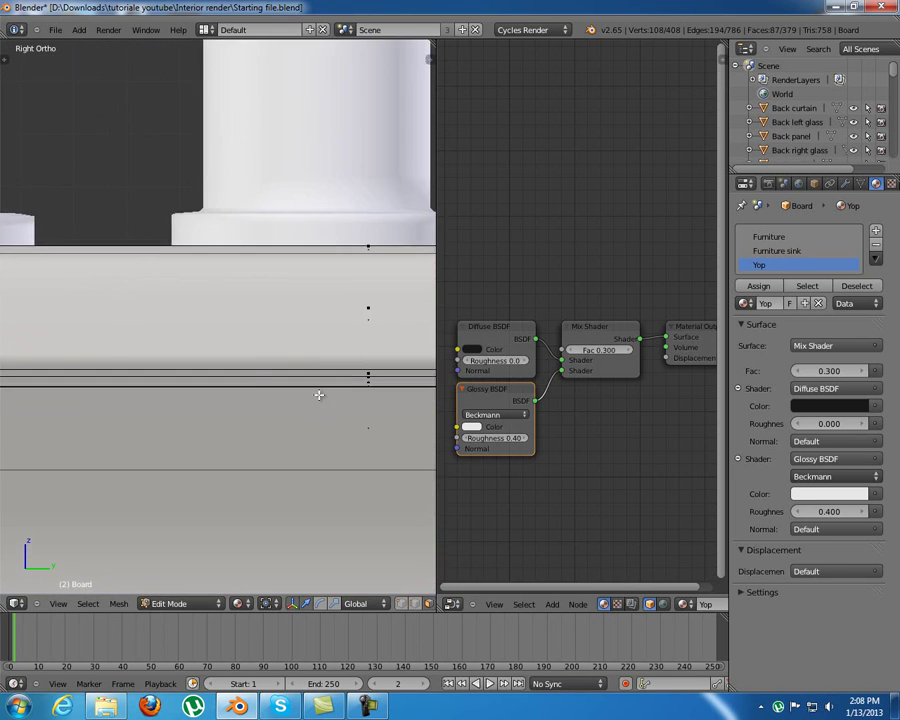
pyautogui.press('b')
pyautogui.moveTo(227, 201); pyautogui.dragTo(371, 382)
pyautogui.scroll(-5, 377, 420)
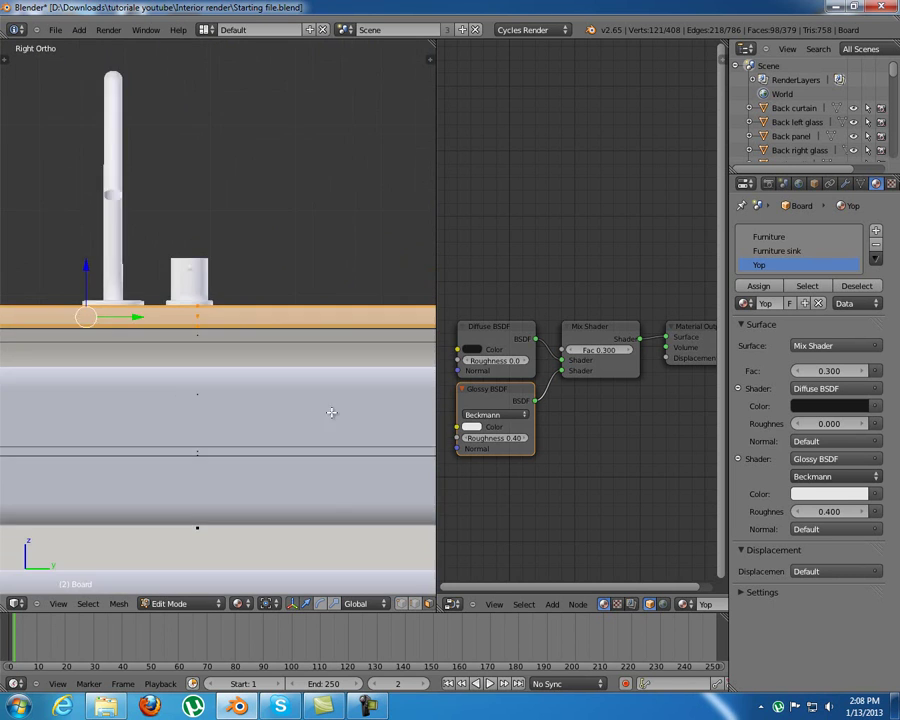
pyautogui.scroll(5, 235, 260)
pyautogui.scroll(8, 235, 260)
pyautogui.press('b')
pyautogui.moveTo(175, 235); pyautogui.dragTo(343, 361)
# Add the countertop slab's faces beneath the plant and at the Board's far end to the selection
pyautogui.scroll(-5, 328, 414)
pyautogui.keyDown('ctrl'); pyautogui.hscroll(5, 186, 432); pyautogui.keyUp('ctrl')
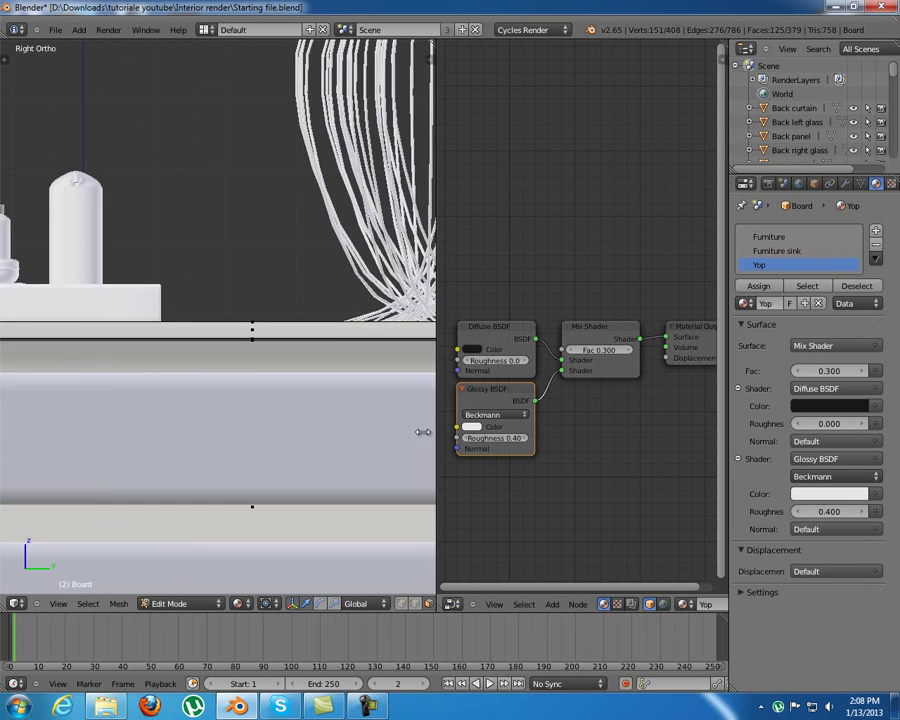
pyautogui.scroll(5, 333, 343)
pyautogui.press('b')
pyautogui.moveTo(307, 303); pyautogui.dragTo(414, 416)
pyautogui.scroll(-4, 398, 456)
pyautogui.keyDown('ctrl'); pyautogui.hscroll(5, 184, 386); pyautogui.keyUp('ctrl')
pyautogui.scroll(4, 205, 400)
pyautogui.keyDown('ctrl'); pyautogui.hscroll(-8, 205, 400); pyautogui.keyUp('ctrl')
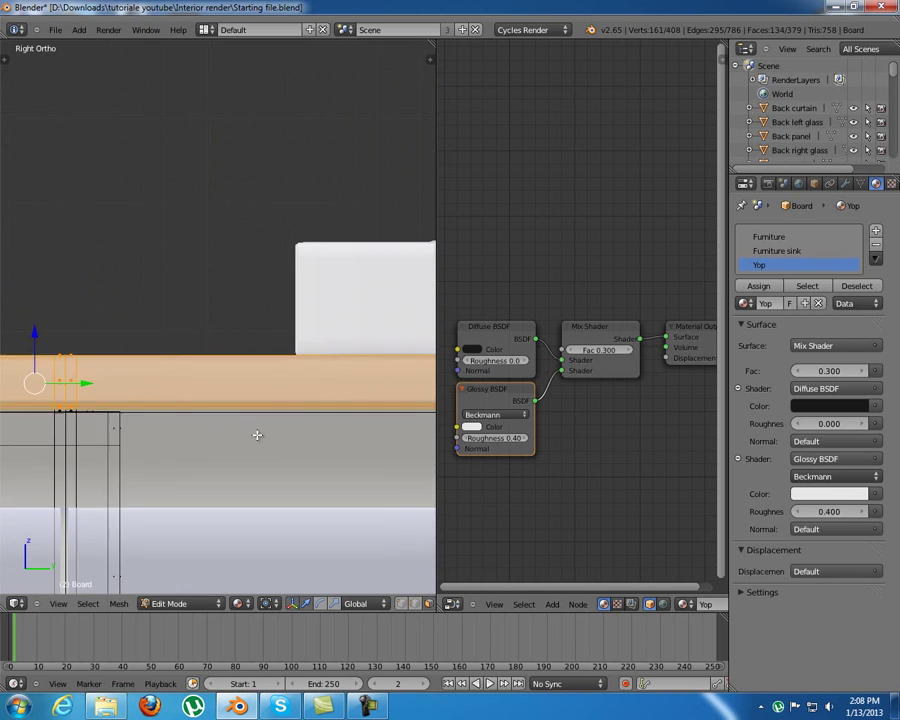
pyautogui.keyDown('ctrl'); pyautogui.hscroll(6, 155, 421); pyautogui.keyUp('ctrl')
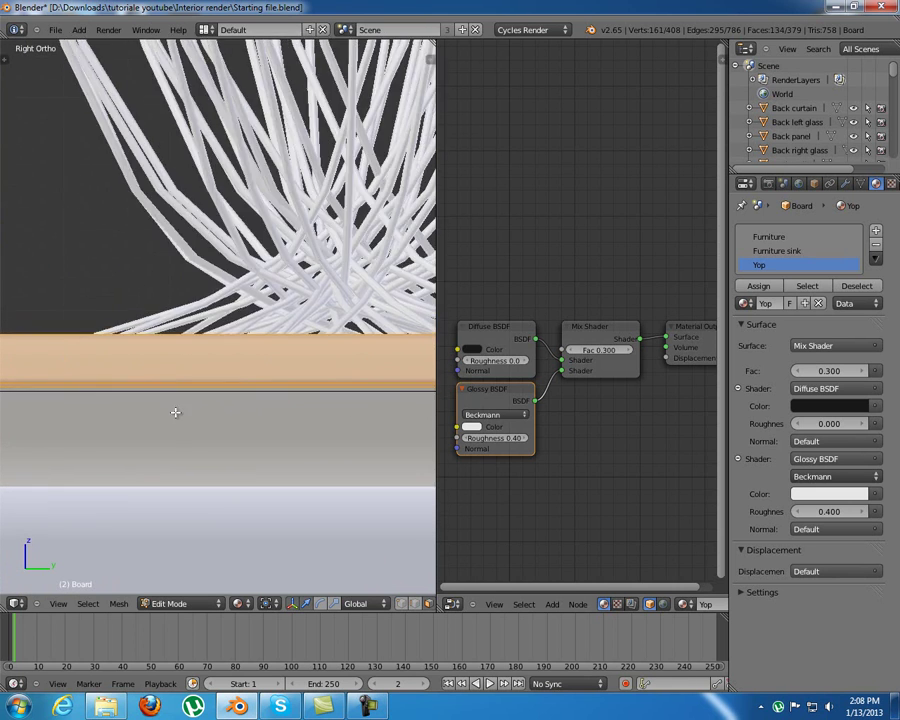
pyautogui.scroll(3, 210, 395)
pyautogui.moveTo(90, 295); pyautogui.dragTo(309, 424)
pyautogui.scroll(4, 290, 437)
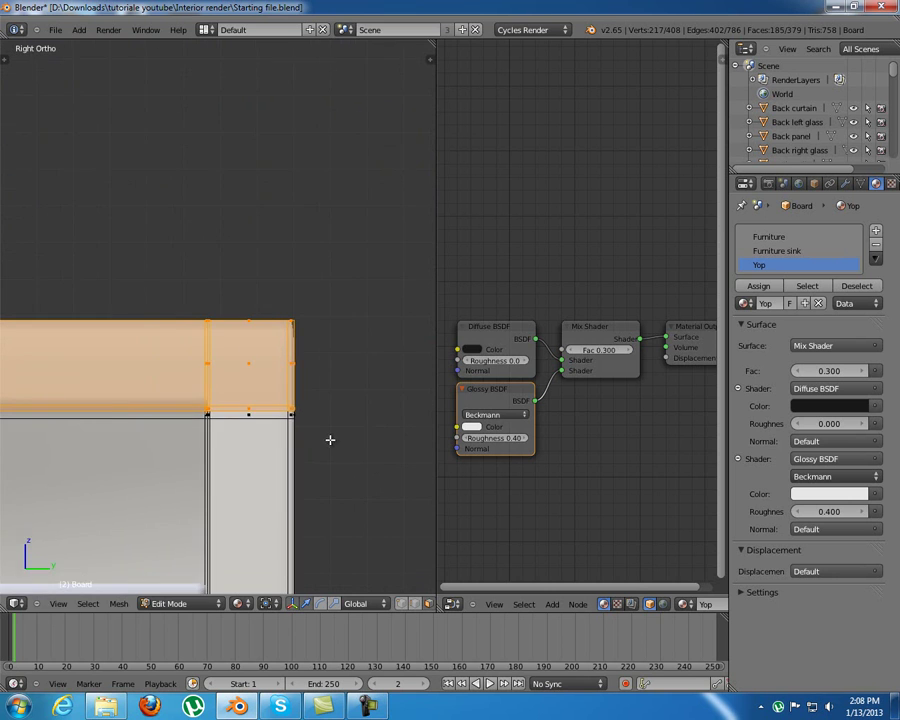
# Assign the Yop material to the selected countertop faces and return to object mode
pyautogui.moveTo(208, 482); pyautogui.dragTo(505, 370, button='middle')
pyautogui.scroll(-4, 290, 460)
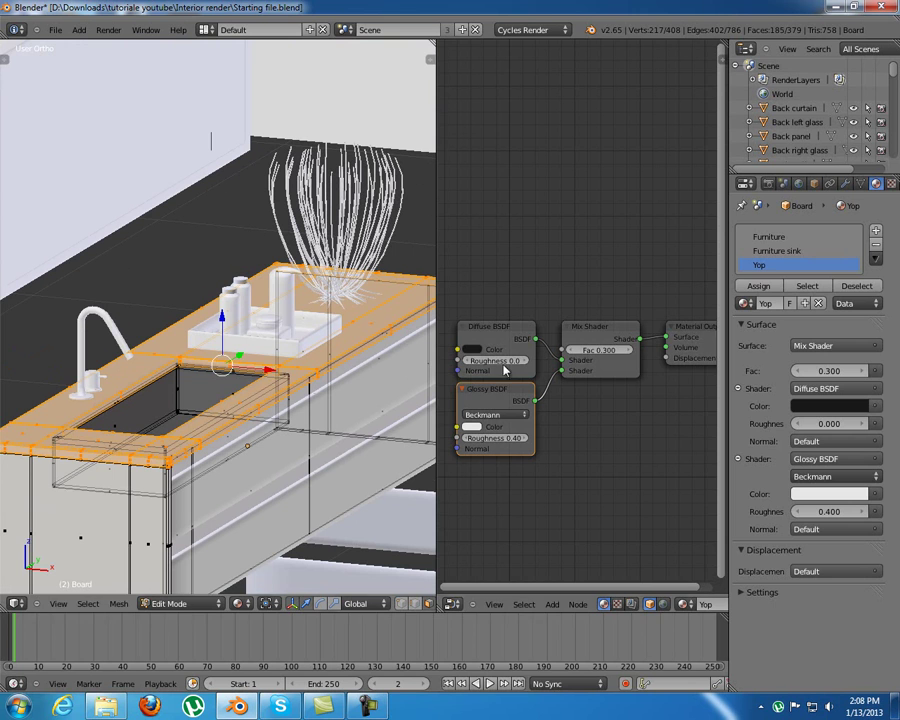
pyautogui.click(763, 289)
pyautogui.press('Tab')
pyautogui.moveTo(236, 422)
pyautogui.mouseDown(button='middle')
pyautogui.moveTo(283, 505)
pyautogui.moveTo(185, 467)
pyautogui.moveTo(240, 416)
pyautogui.mouseUp(button='middle')
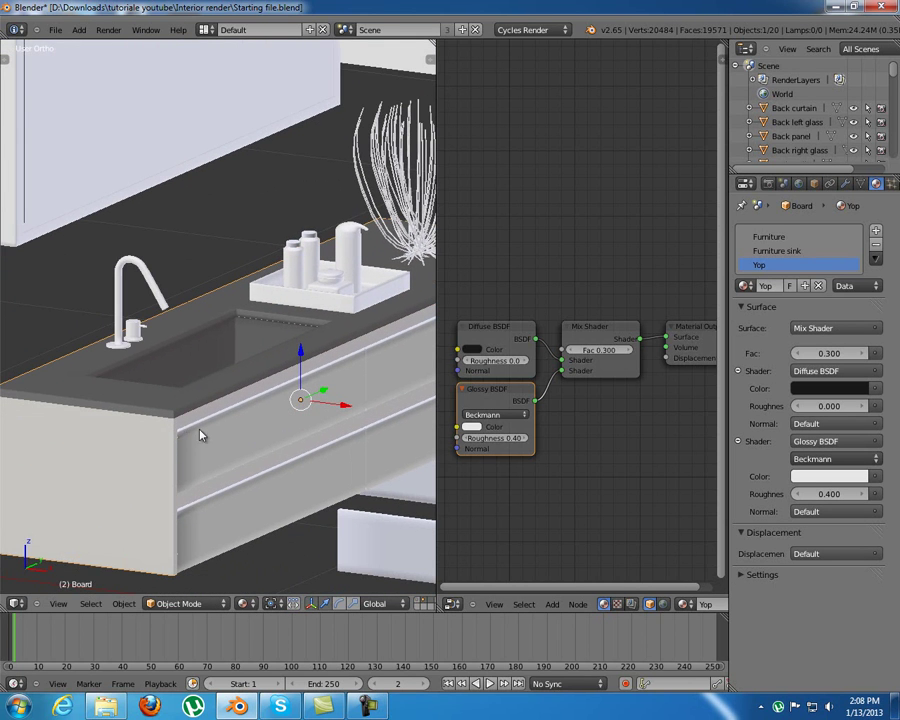
pyautogui.scroll(-5, 415, 402)
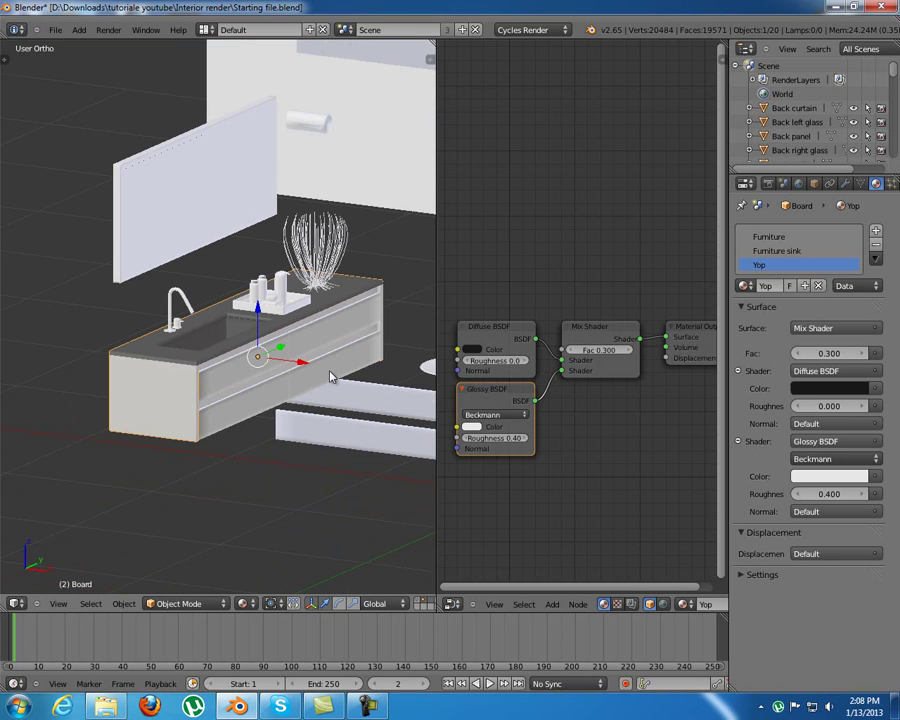
# Select the Board front plates on the sink cabinet and give them a new material named Plates
pyautogui.scroll(2, 330, 374)
pyautogui.rightClick(316, 428)
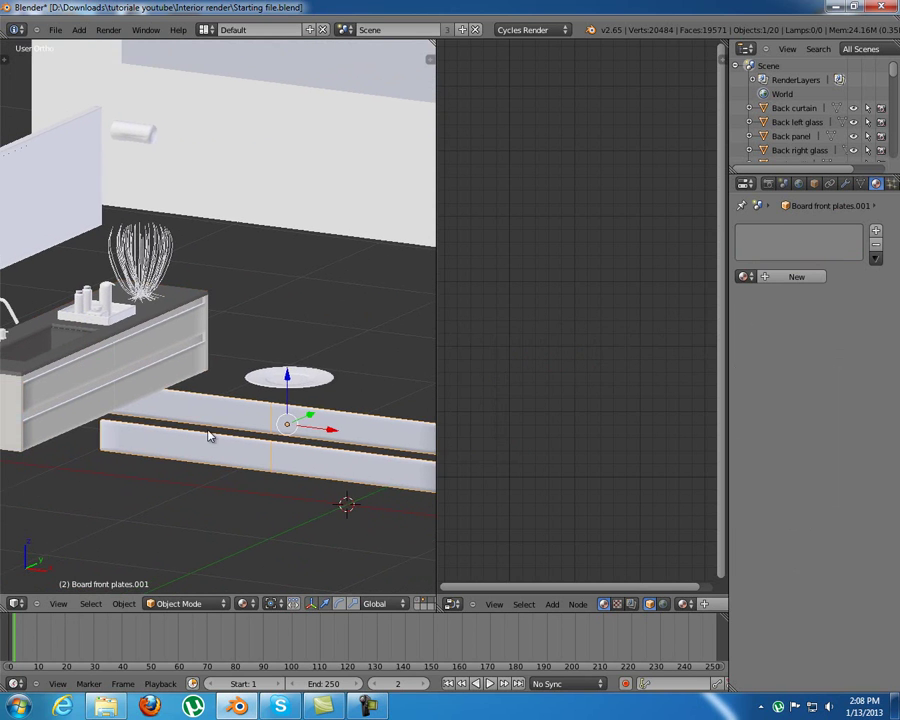
pyautogui.rightClick(137, 380)
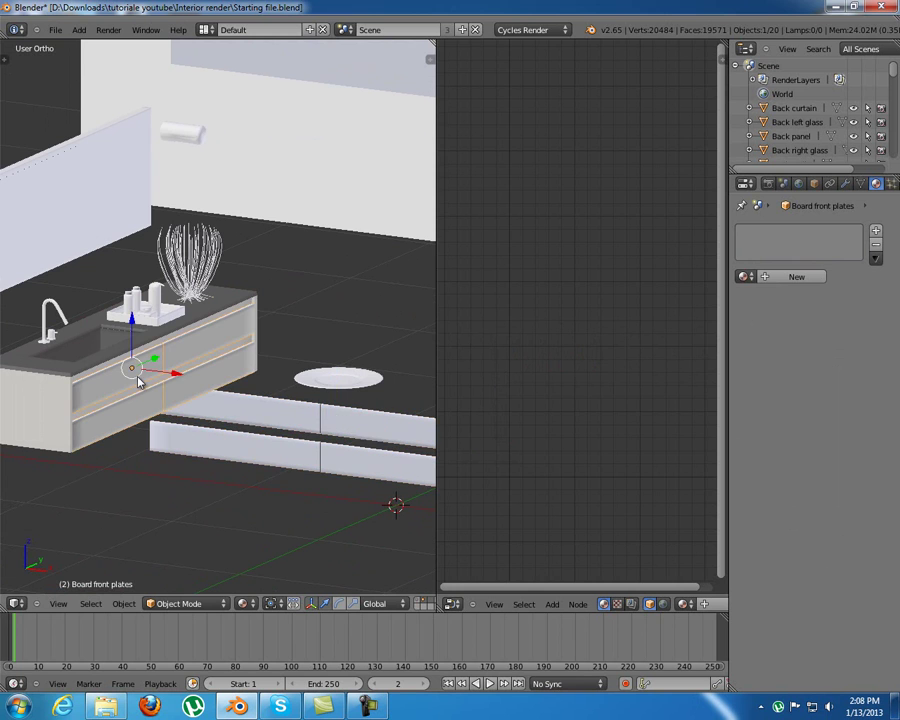
pyautogui.press('g')
pyautogui.rightClick(188, 390)
pyautogui.click(790, 277)
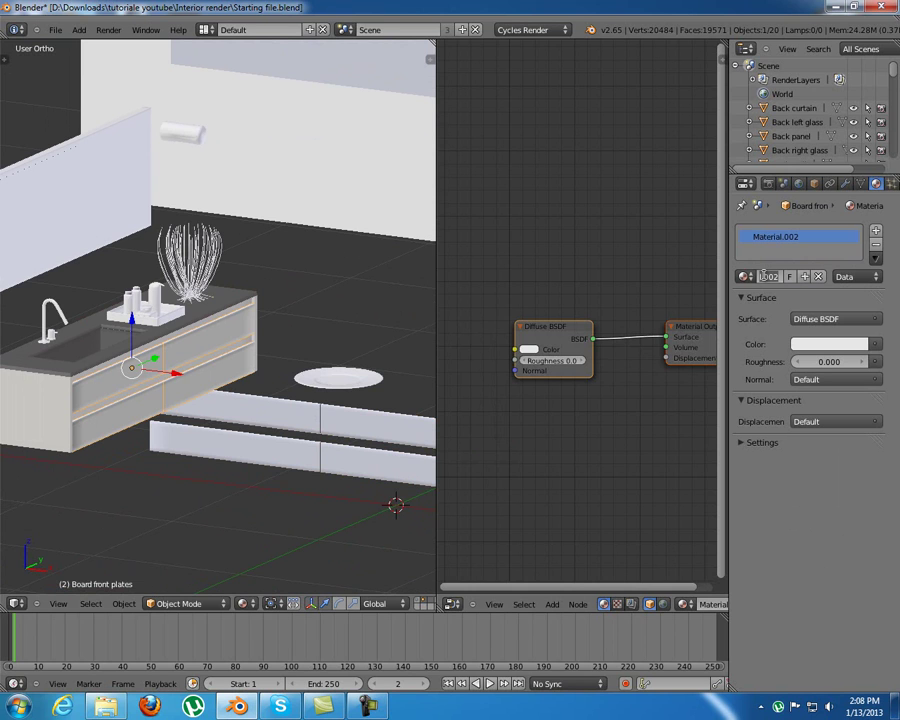
pyautogui.click(766, 277)
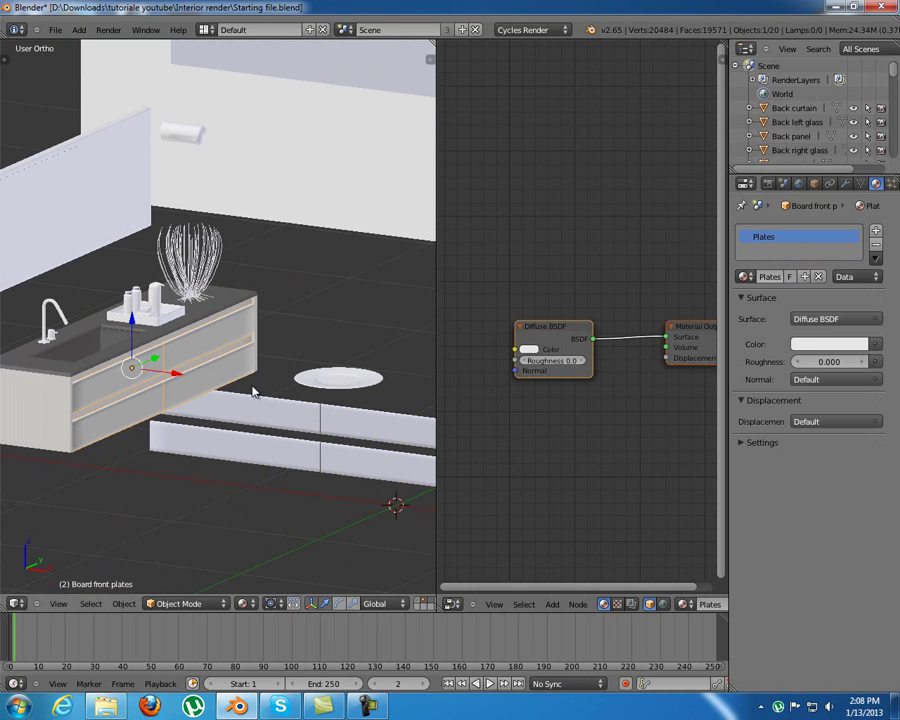
# Make the Plates surface a Mix Shader of Diffuse BSDF and Glossy BSDF, and place the Glossy node below the Diffuse node
pyautogui.keyDown('shift'); pyautogui.scroll(-2, 254, 390); pyautogui.keyUp('shift')
pyautogui.moveTo(155, 375); pyautogui.dragTo(163, 373, button='middle')
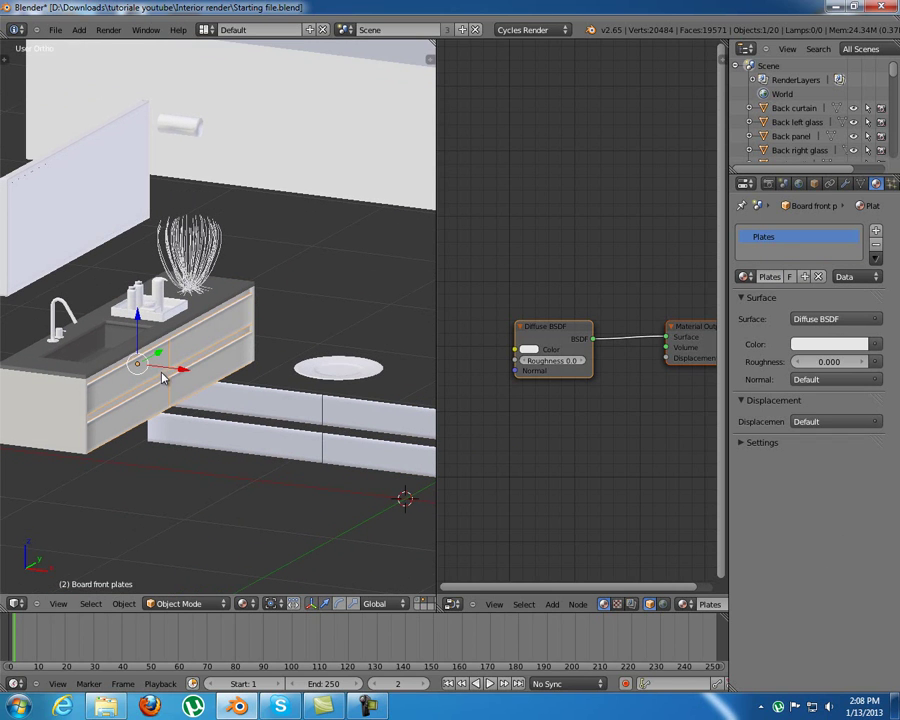
pyautogui.click(840, 343)
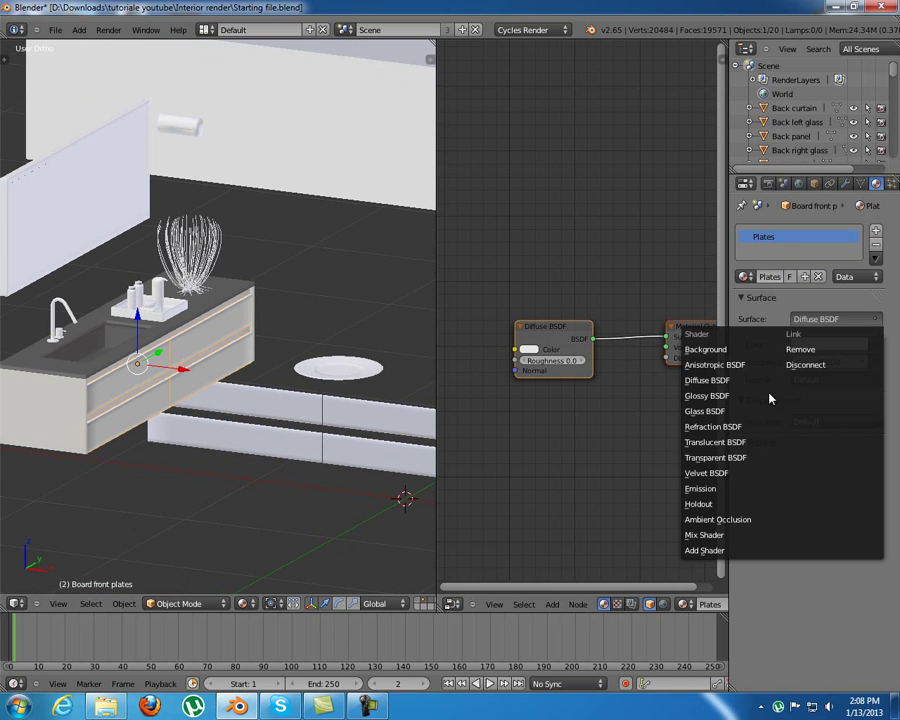
pyautogui.click(741, 541)
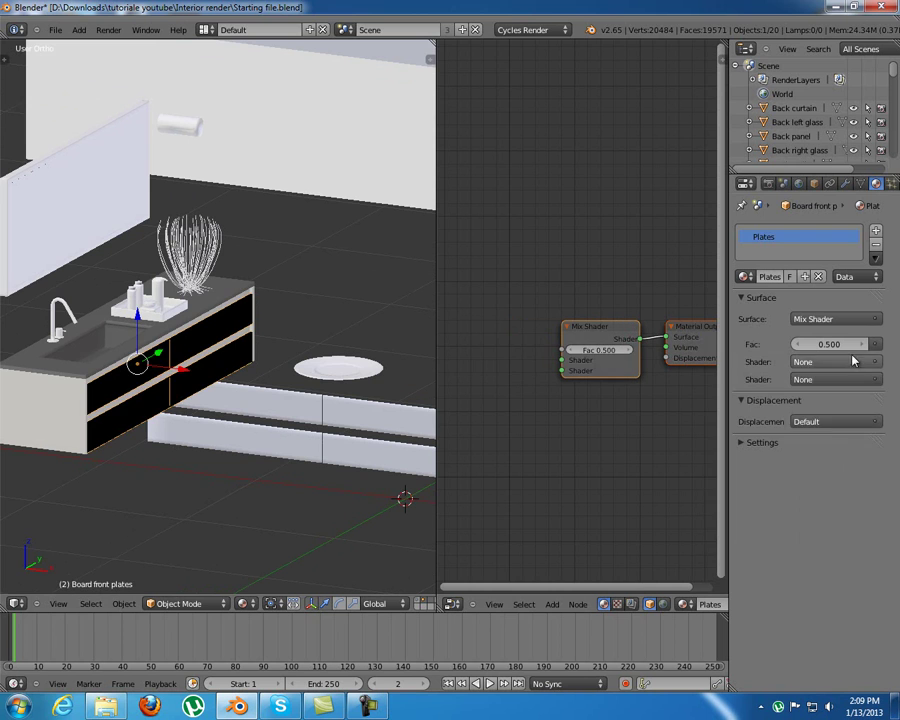
pyautogui.click(832, 361)
pyautogui.click(839, 428)
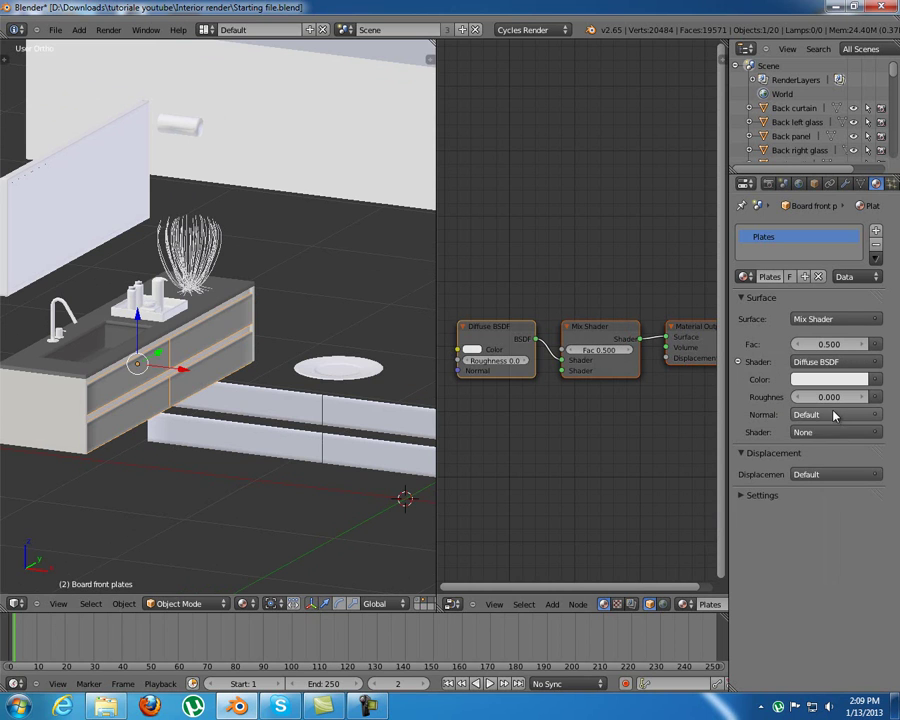
pyautogui.click(800, 433)
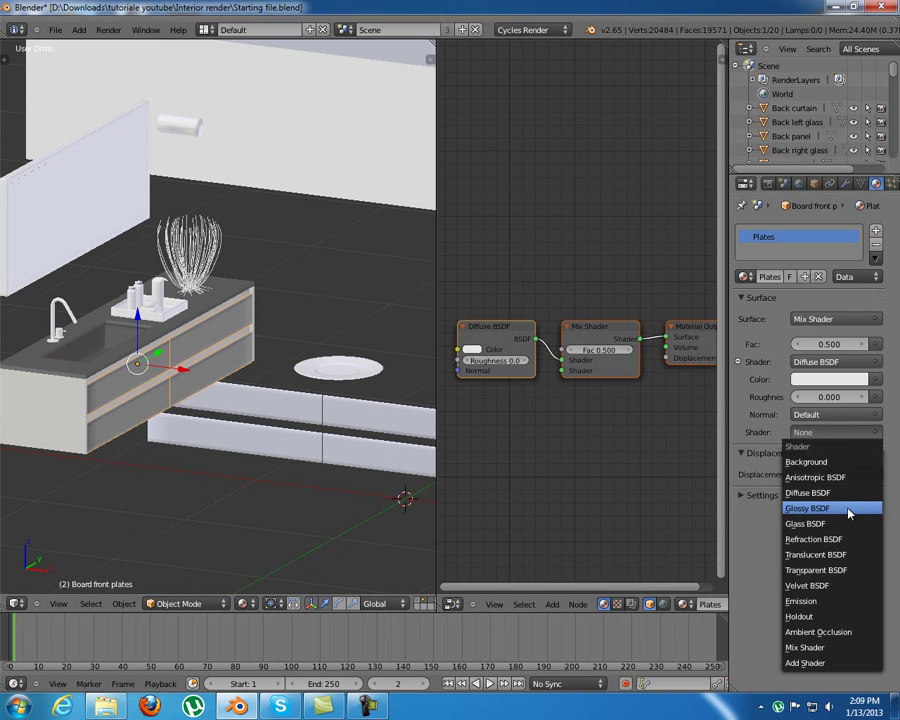
pyautogui.click(848, 510)
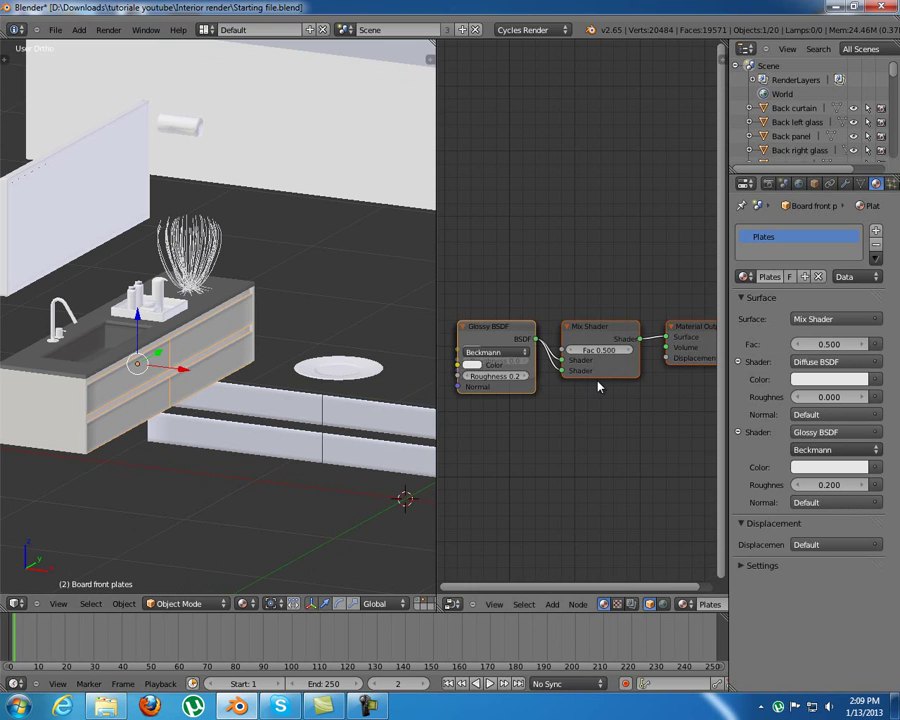
pyautogui.moveTo(490, 342); pyautogui.dragTo(491, 414)
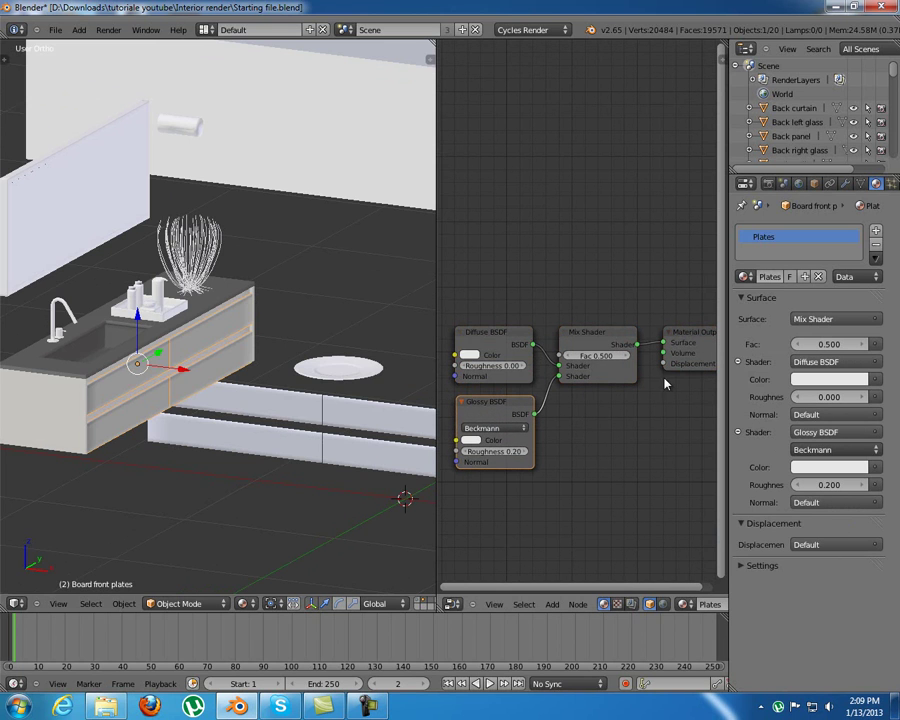
# Set the Plates mix factor to 0.4, tint the diffuse color light beige and set the glossy roughness to 0.1
pyautogui.click(603, 354)
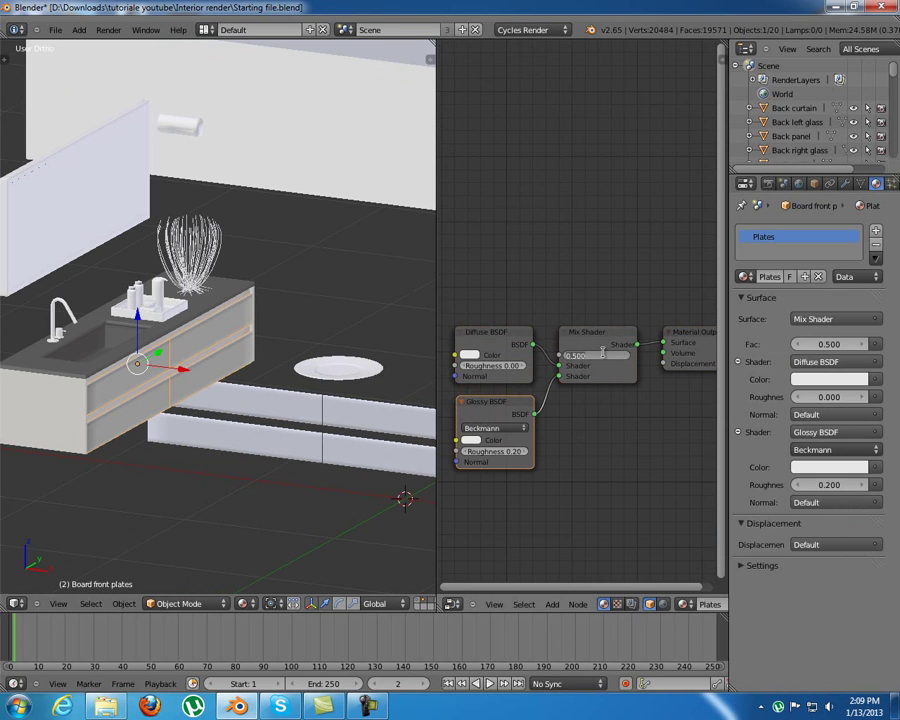
pyautogui.write('0.4')
pyautogui.press('Return')
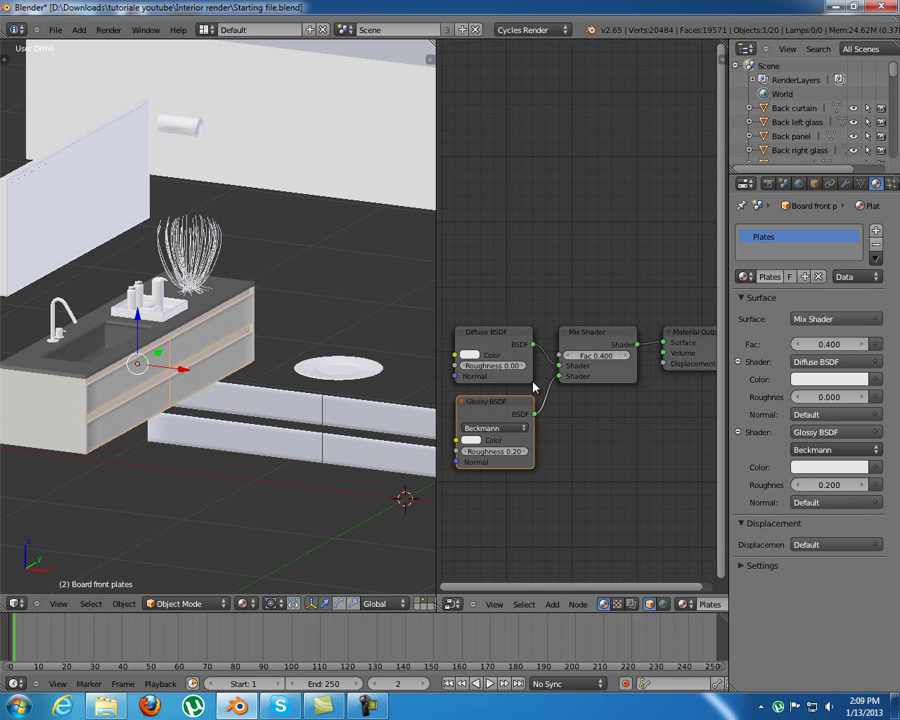
pyautogui.click(469, 355)
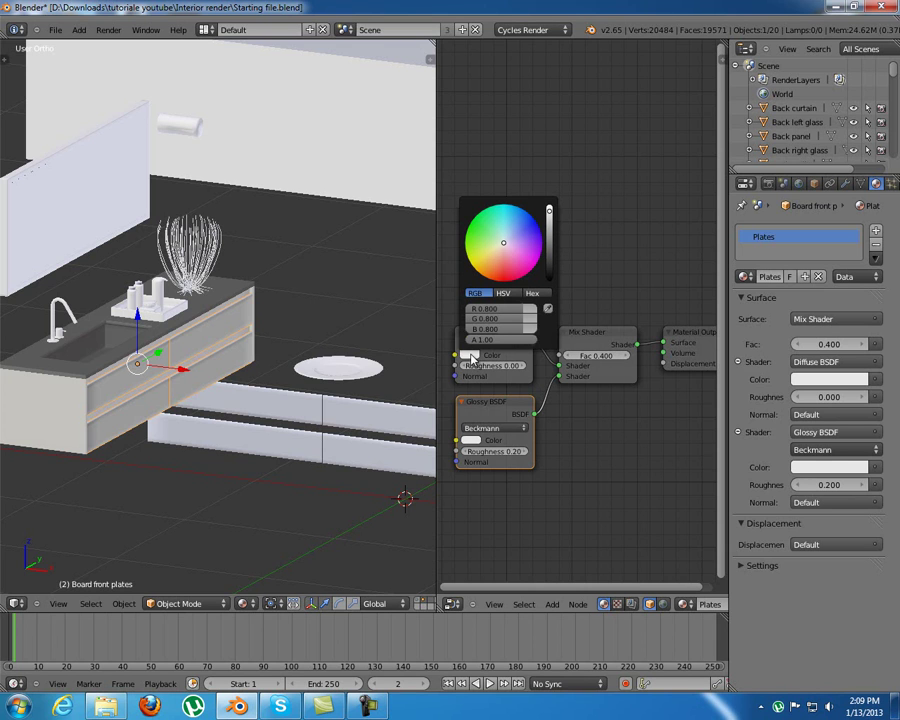
pyautogui.click(501, 252)
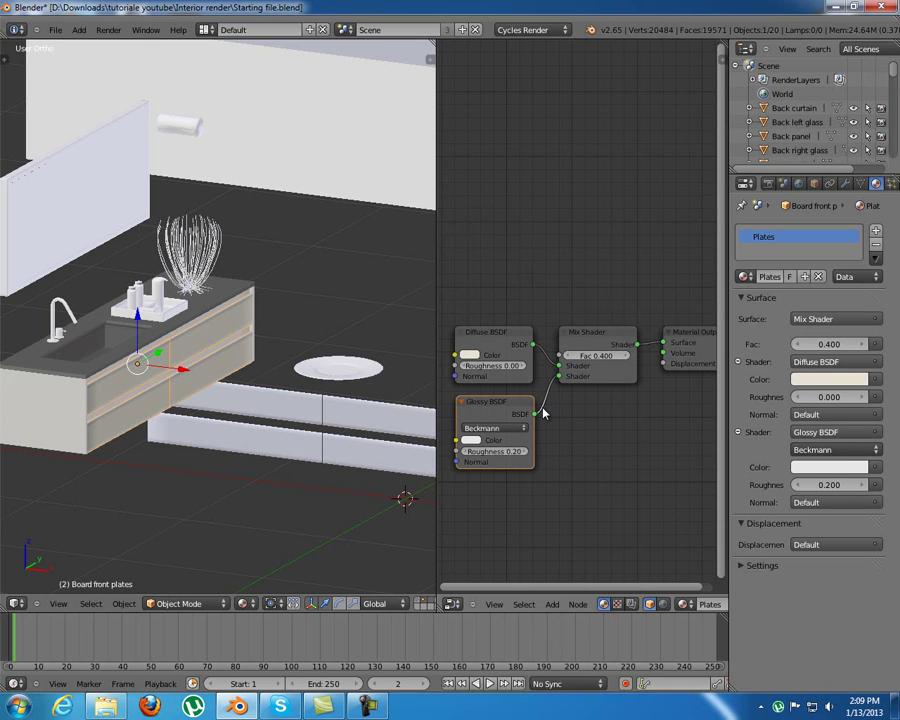
pyautogui.click(463, 451)
pyautogui.moveTo(143, 332); pyautogui.dragTo(157, 410, button='middle')
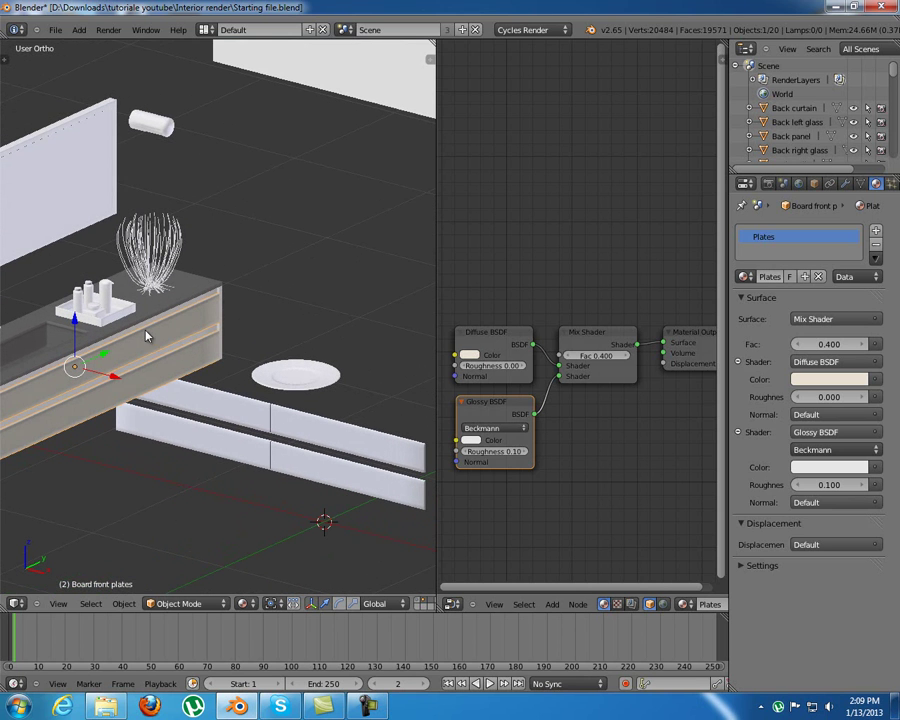
pyautogui.scroll(4, 190, 405)
pyautogui.rightClick(230, 398)
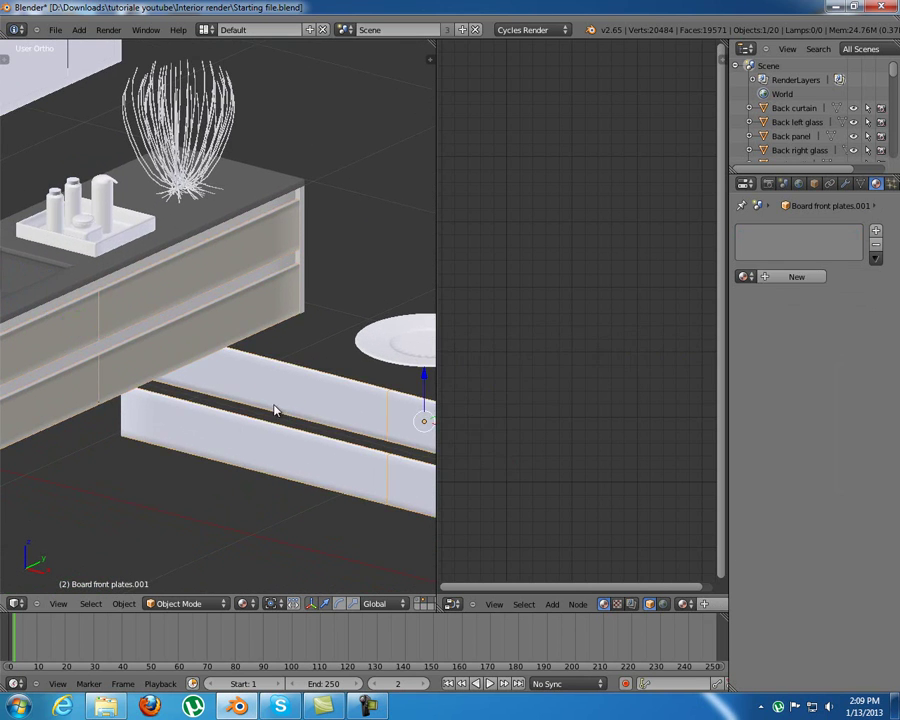
pyautogui.scroll(-2, 240, 424)
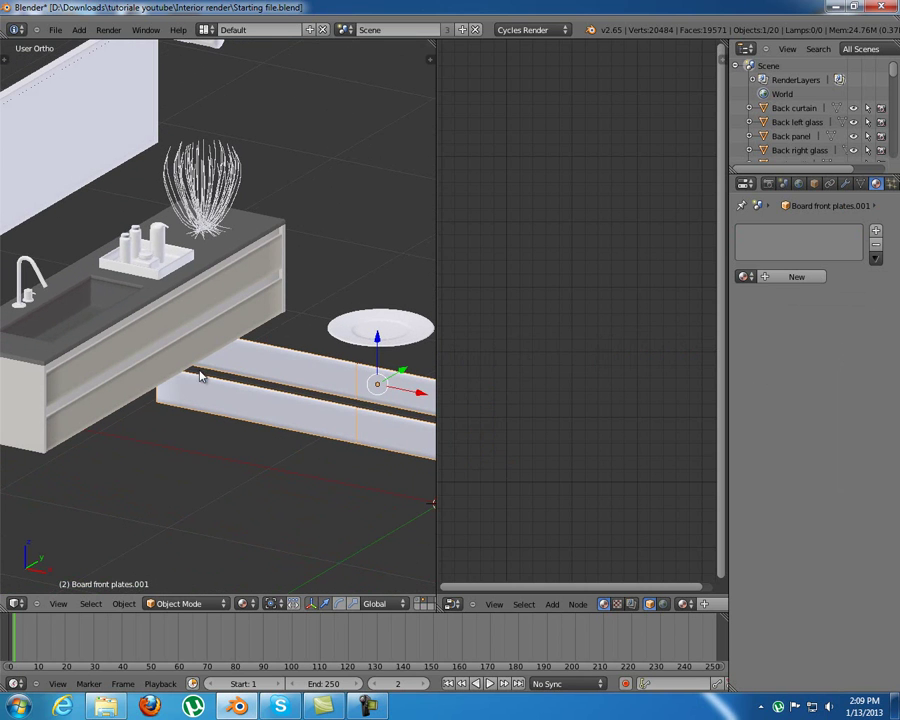
pyautogui.keyDown('shift'); pyautogui.rightClick(198, 343); pyautogui.keyUp('shift')
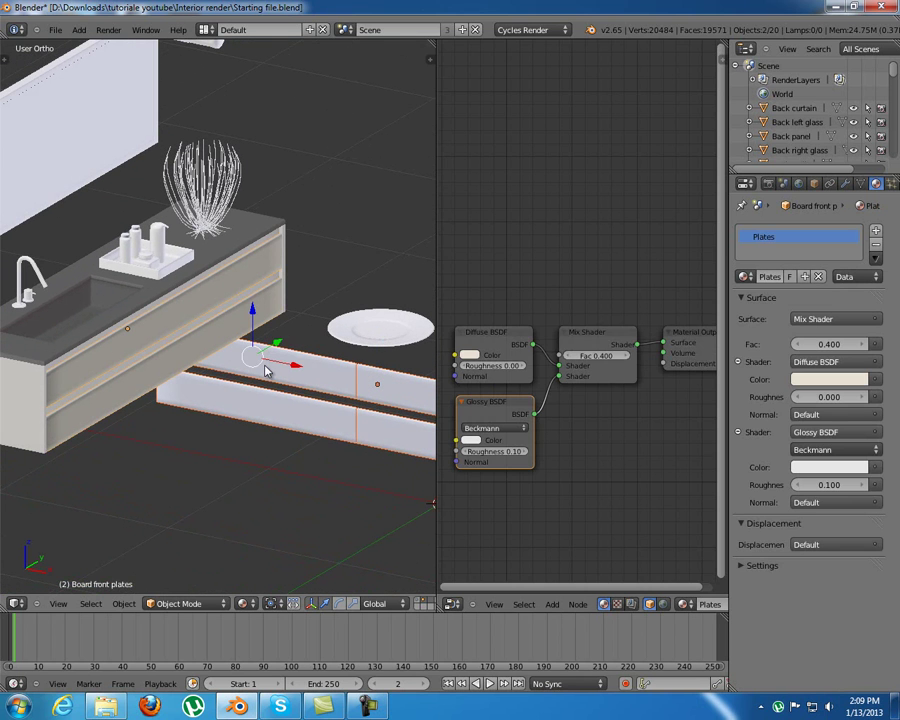
pyautogui.rightClick(183, 355)
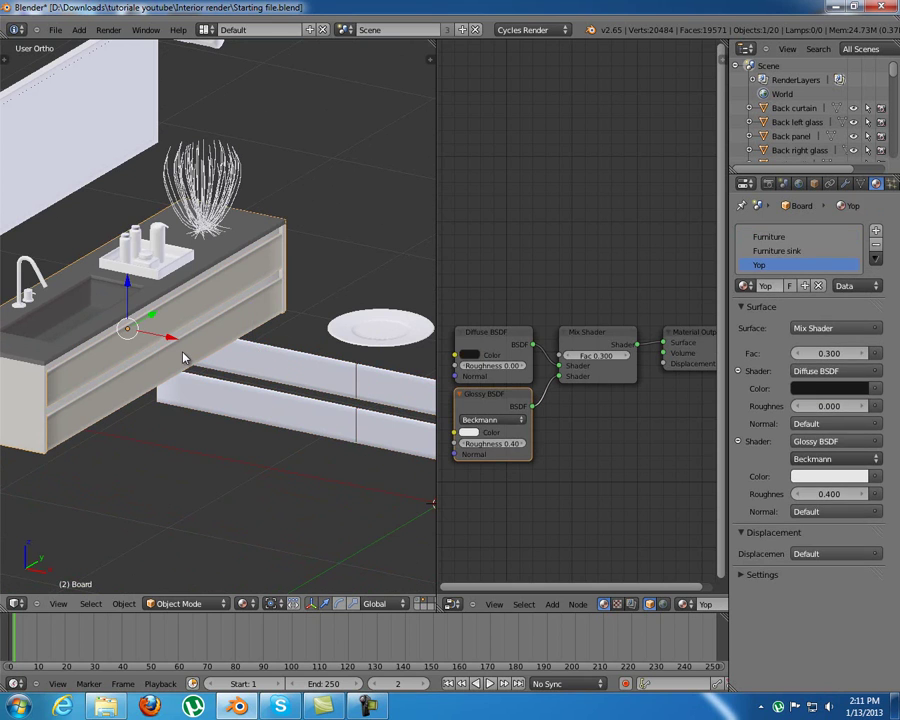
pyautogui.rightClick(185, 357)
pyautogui.press('g')
pyautogui.rightClick(230, 343)
# Link the sink cabinet front plates' Plates material to the lower board's front plates
pyautogui.rightClick(287, 383)
pyautogui.keyDown('shift'); pyautogui.rightClick(258, 382); pyautogui.keyUp('shift')
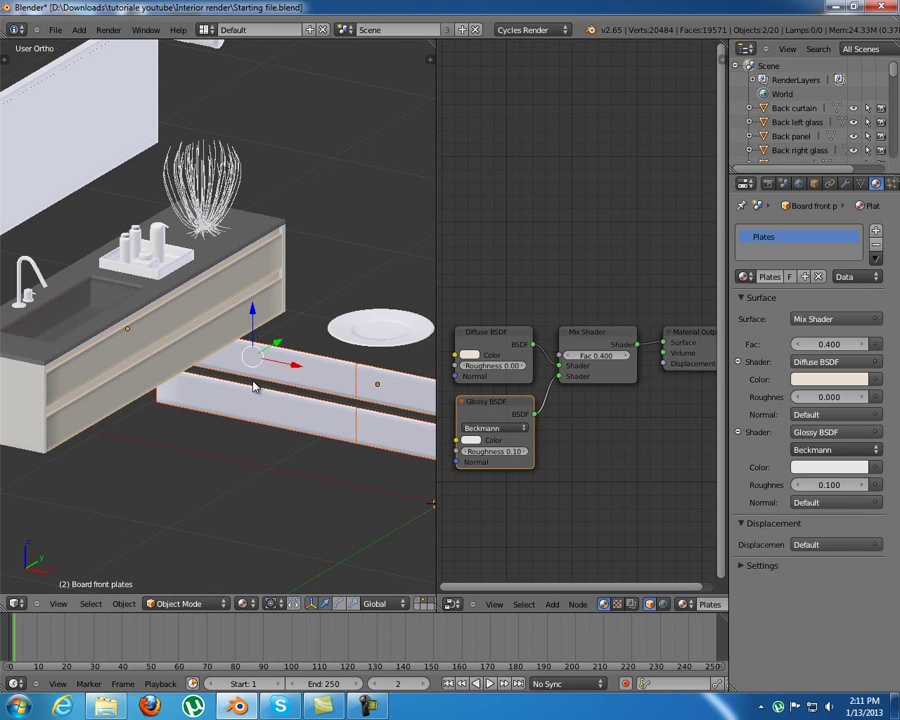
pyautogui.hotkey('ctrl', 'l')
pyautogui.click(243, 414)
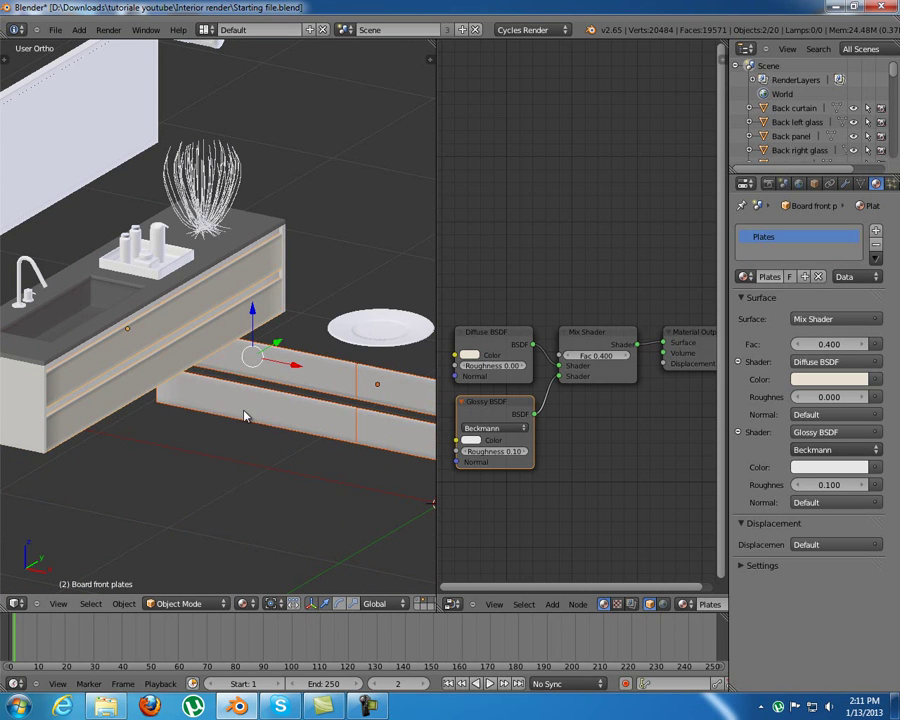
pyautogui.rightClick(308, 368)
# Show the first two layers together, select the long lower board and display only the first layer
pyautogui.keyDown('shift'); pyautogui.moveTo(316, 362); pyautogui.dragTo(299, 375, button='middle'); pyautogui.keyUp('shift')
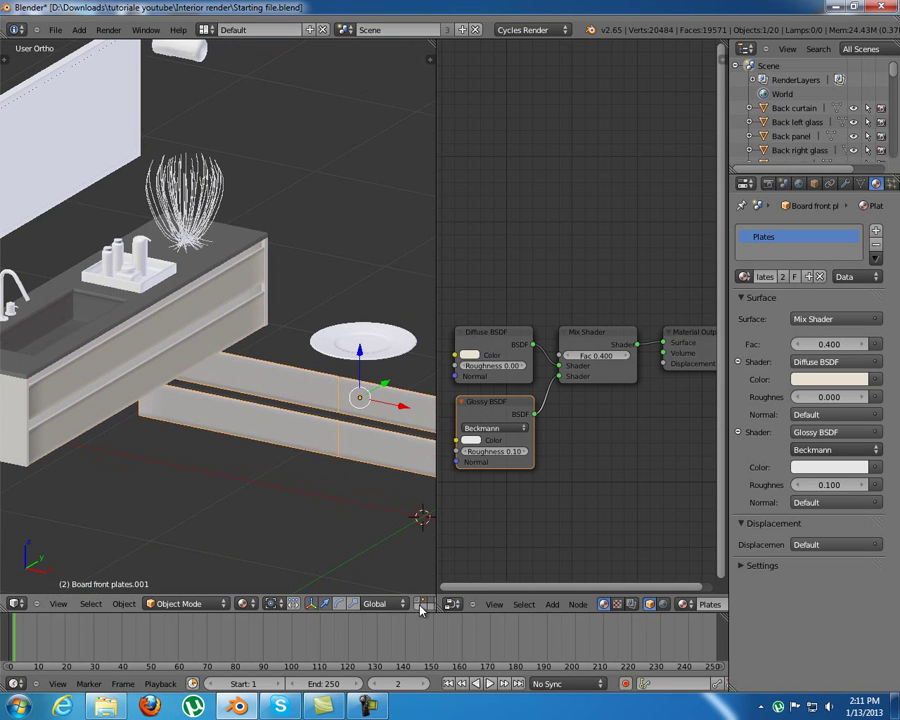
pyautogui.keyDown('shift'); pyautogui.moveTo(355, 481); pyautogui.dragTo(282, 474, button='middle'); pyautogui.keyUp('shift')
pyautogui.scroll(-5, 378, 608)
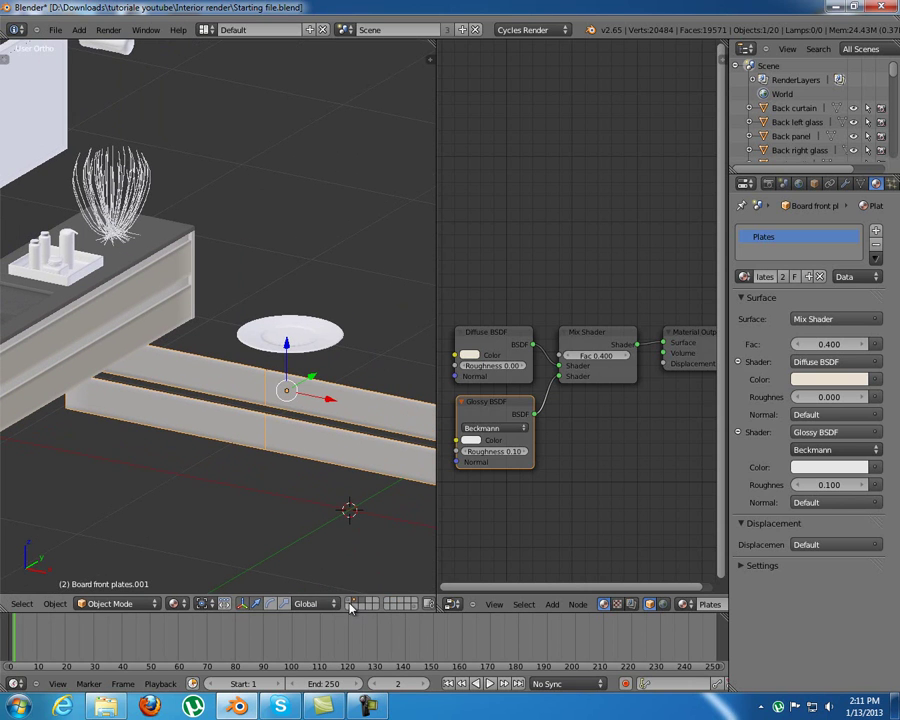
pyautogui.click(351, 604)
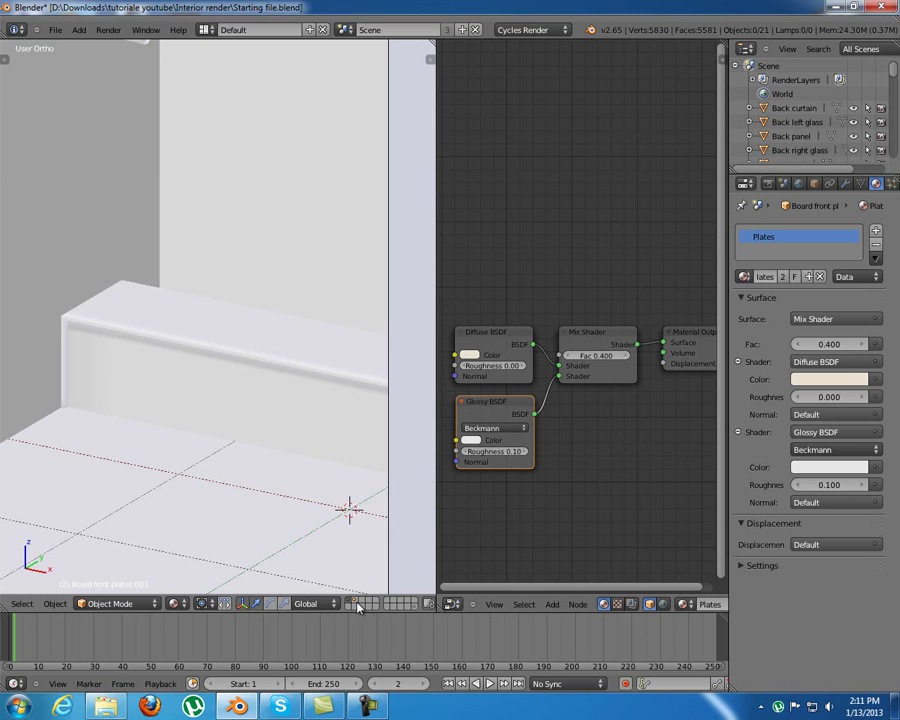
pyautogui.keyDown('shift'); pyautogui.click(357, 602); pyautogui.keyUp('shift')
pyautogui.keyDown('shift'); pyautogui.moveTo(213, 367); pyautogui.dragTo(237, 348, button='middle'); pyautogui.keyUp('shift')
pyautogui.rightClick(252, 350)
pyautogui.scroll(2, 273, 358)
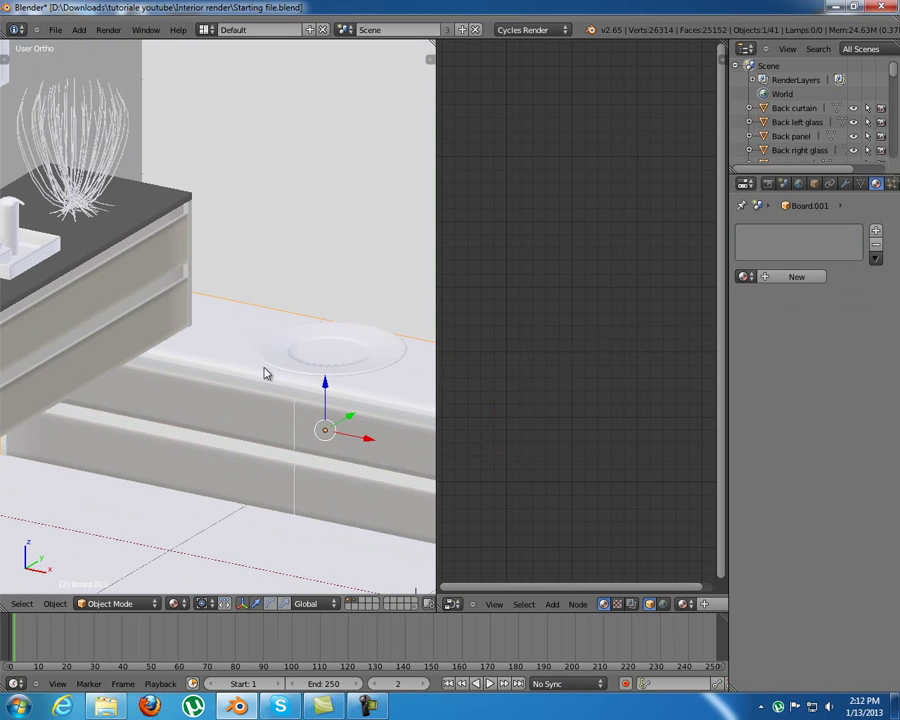
pyautogui.click(349, 600)
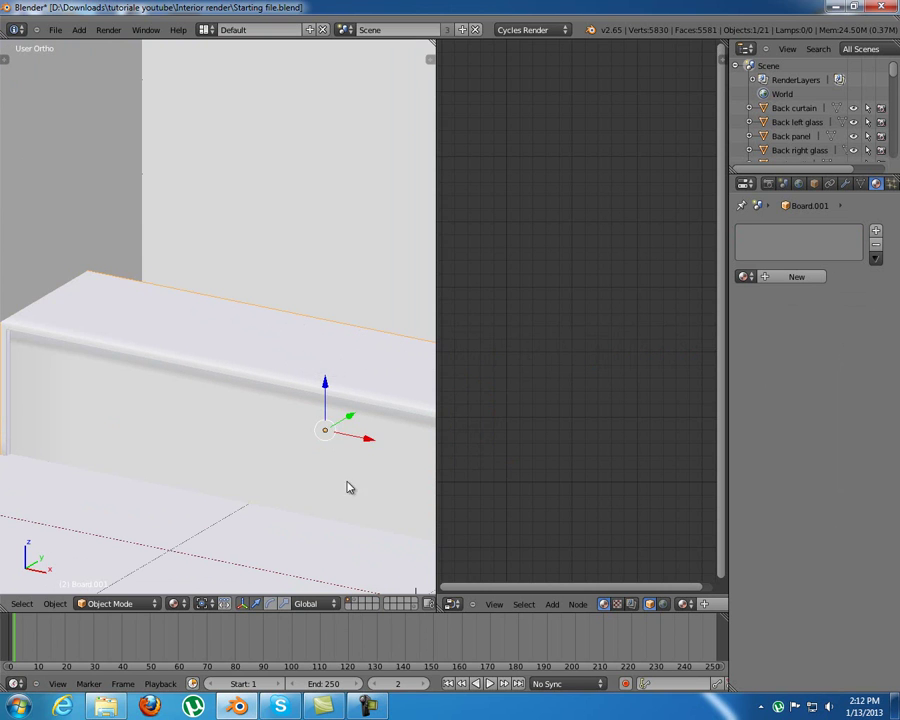
# Give the long lower board the existing Furniture material
pyautogui.press('g')
pyautogui.rightClick(305, 375)
pyautogui.moveTo(185, 372); pyautogui.dragTo(222, 369, button='middle')
pyautogui.scroll(-5, 222, 369)
pyautogui.scroll(3, 222, 369)
pyautogui.keyDown('shift'); pyautogui.moveTo(295, 349); pyautogui.dragTo(269, 372, button='middle'); pyautogui.keyUp('shift')
pyautogui.scroll(2, 241, 383)
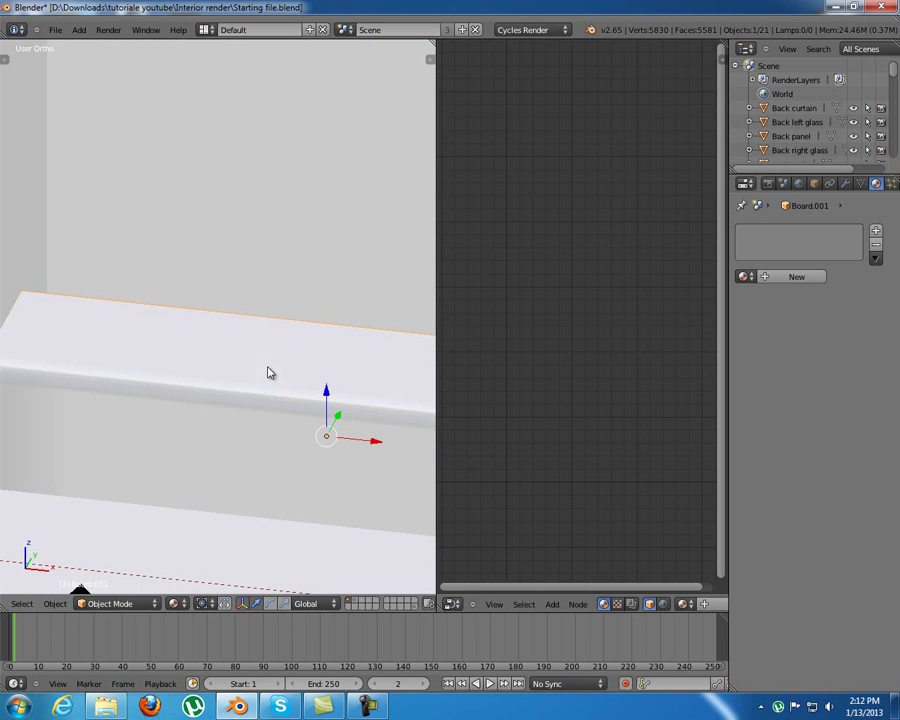
pyautogui.click(741, 277)
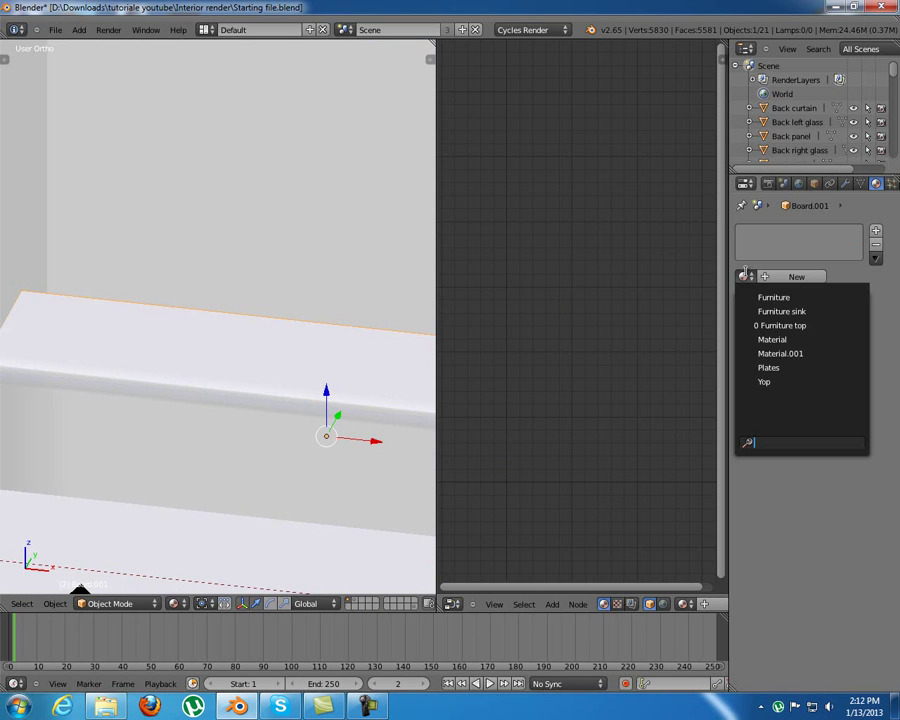
pyautogui.click(823, 299)
# Add a second material slot to the lower board and load the existing Furniture top material into it
pyautogui.moveTo(203, 404); pyautogui.dragTo(175, 394, button='middle')
pyautogui.click(744, 277)
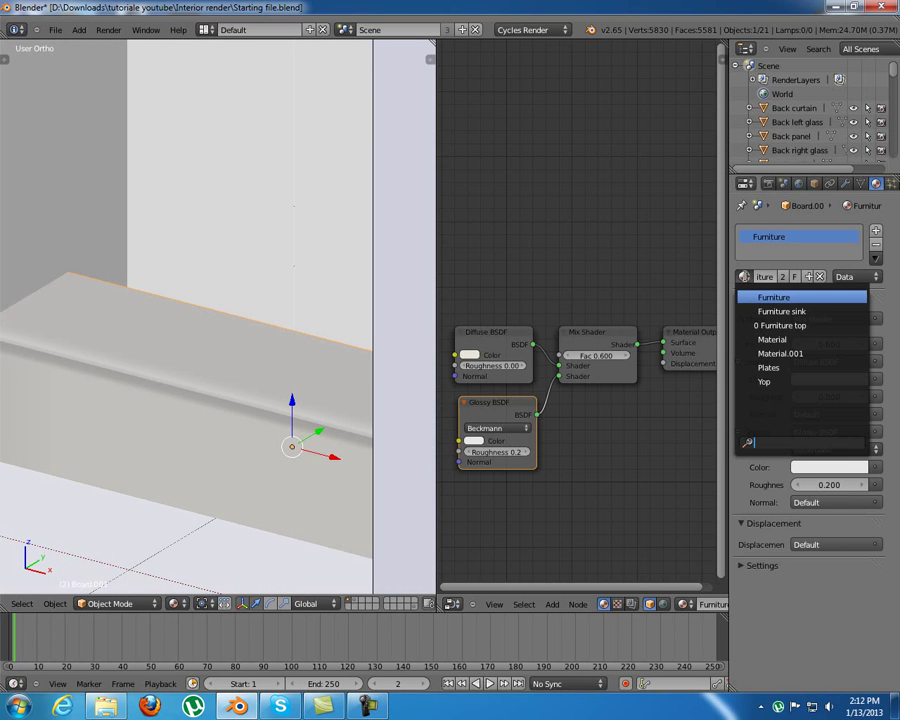
pyautogui.click(820, 276)
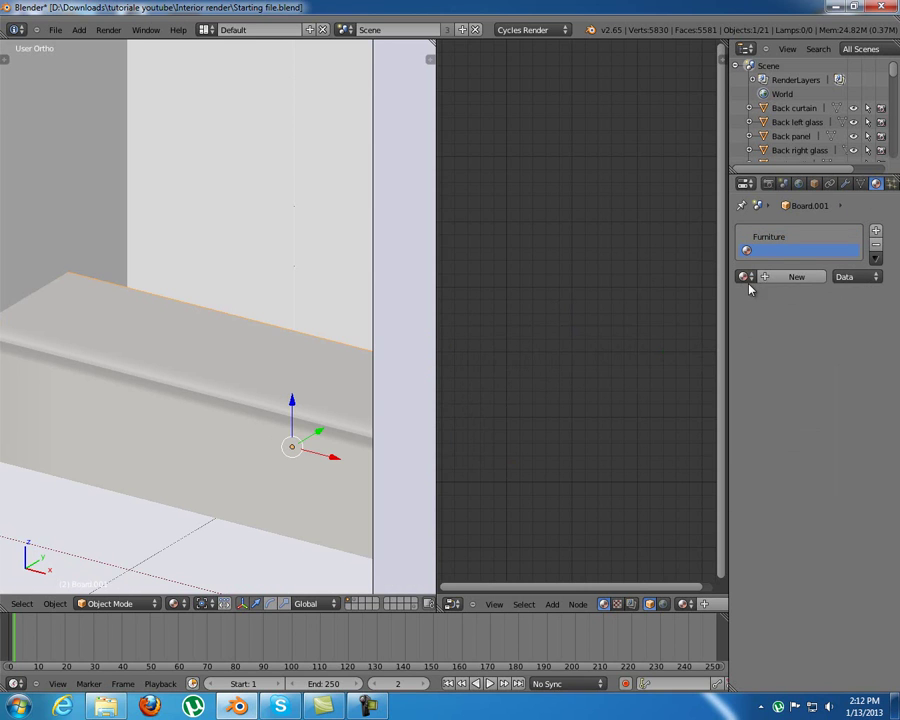
pyautogui.click(744, 277)
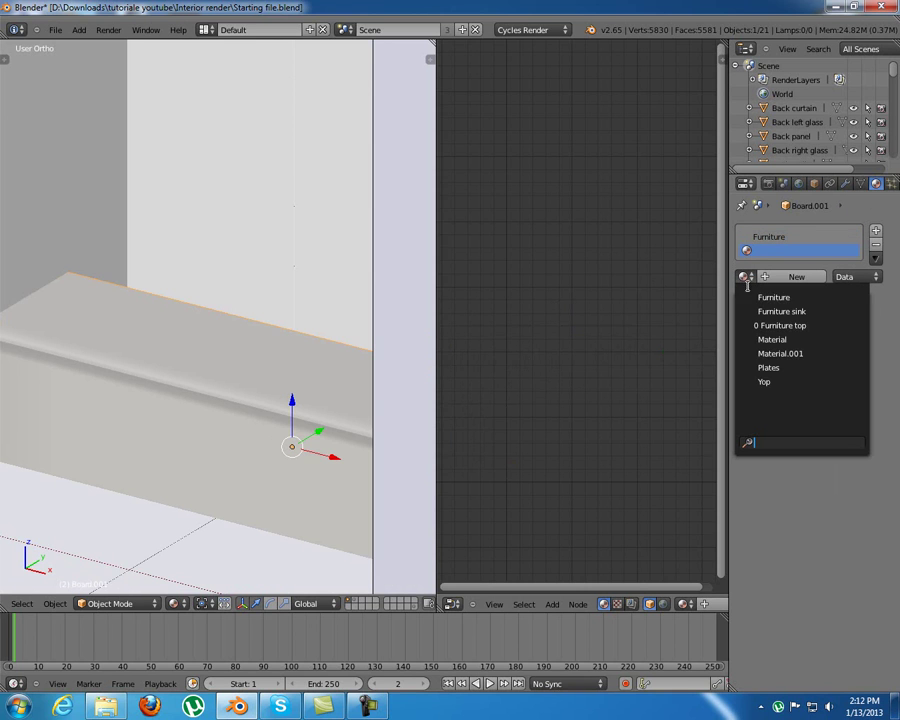
pyautogui.click(816, 325)
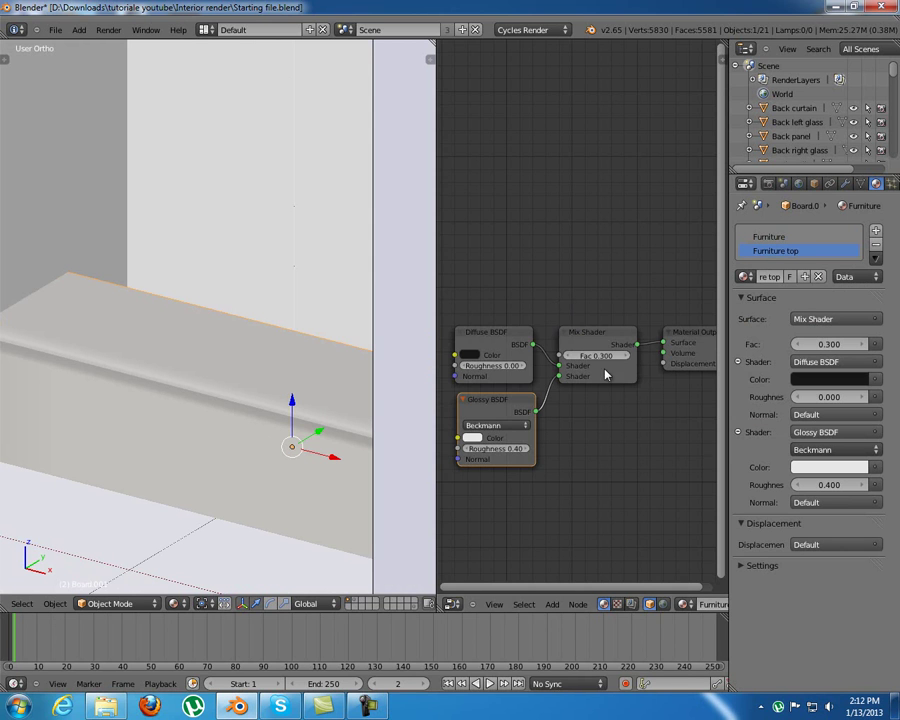
pyautogui.moveTo(623, 402); pyautogui.dragTo(607, 405, button='middle')
pyautogui.scroll(-1, 607, 405)
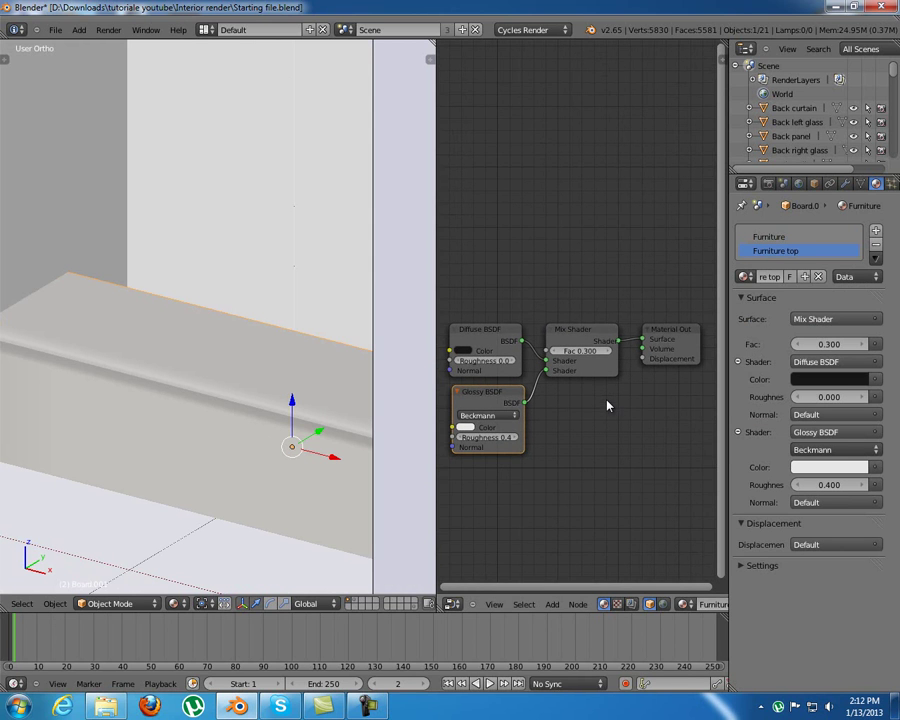
# In edit mode, clear the selection and box-select the faces at the left end of the lower board's top slab in front view
pyautogui.scroll(5, 207, 410)
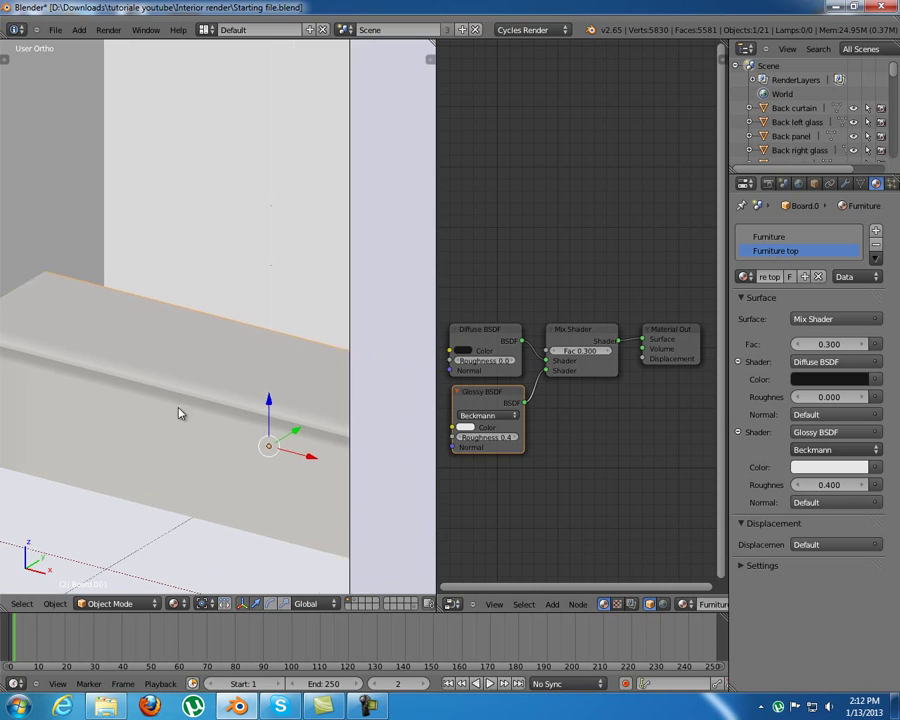
pyautogui.press('Tab')
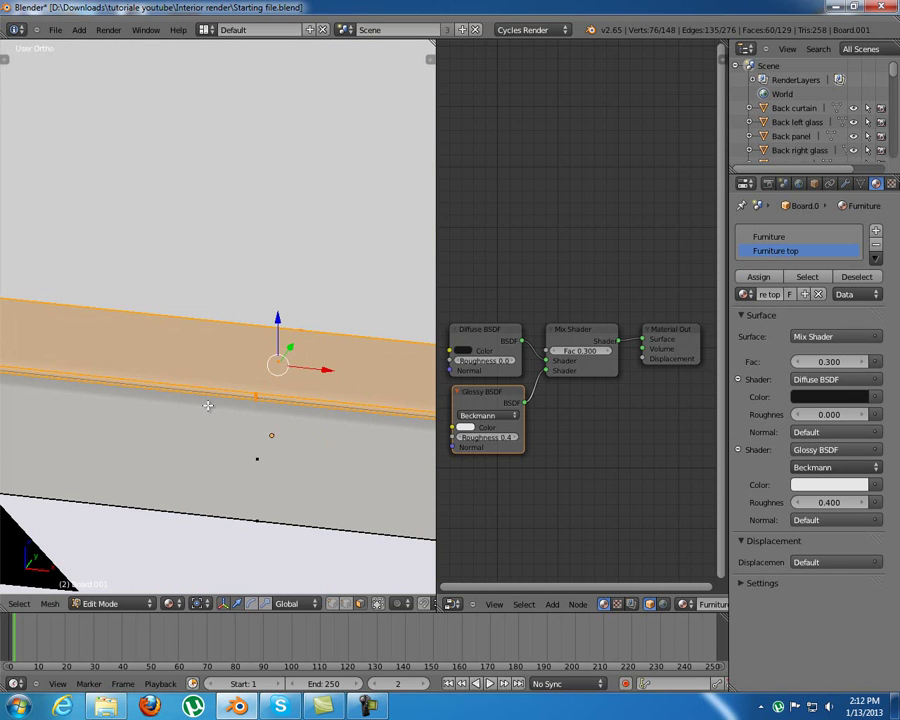
pyautogui.moveTo(238, 384); pyautogui.dragTo(225, 366, button='middle')
pyautogui.press('a')
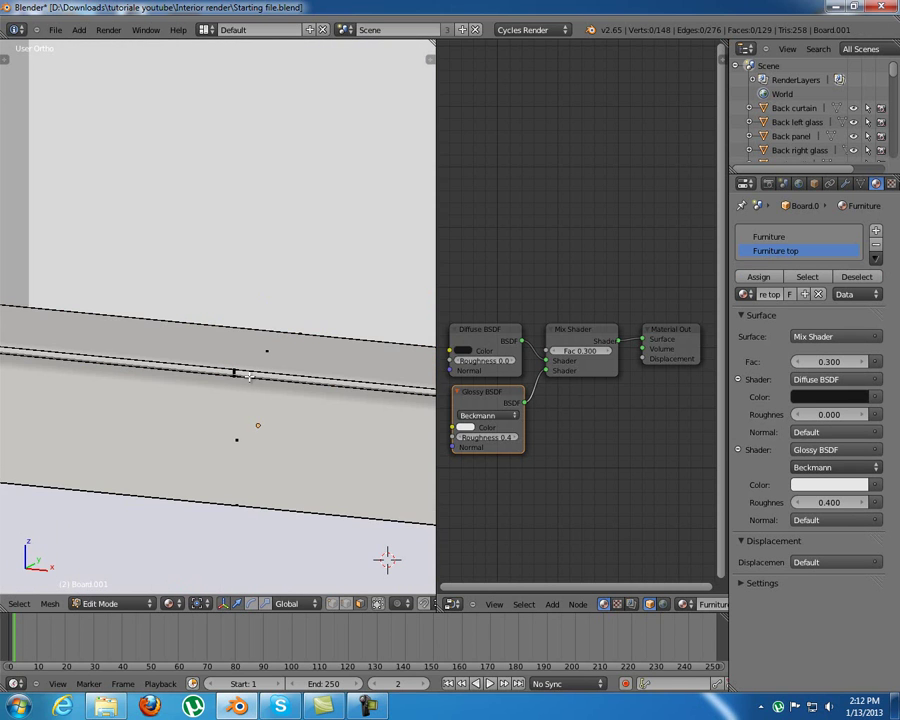
pyautogui.press('KP_1')
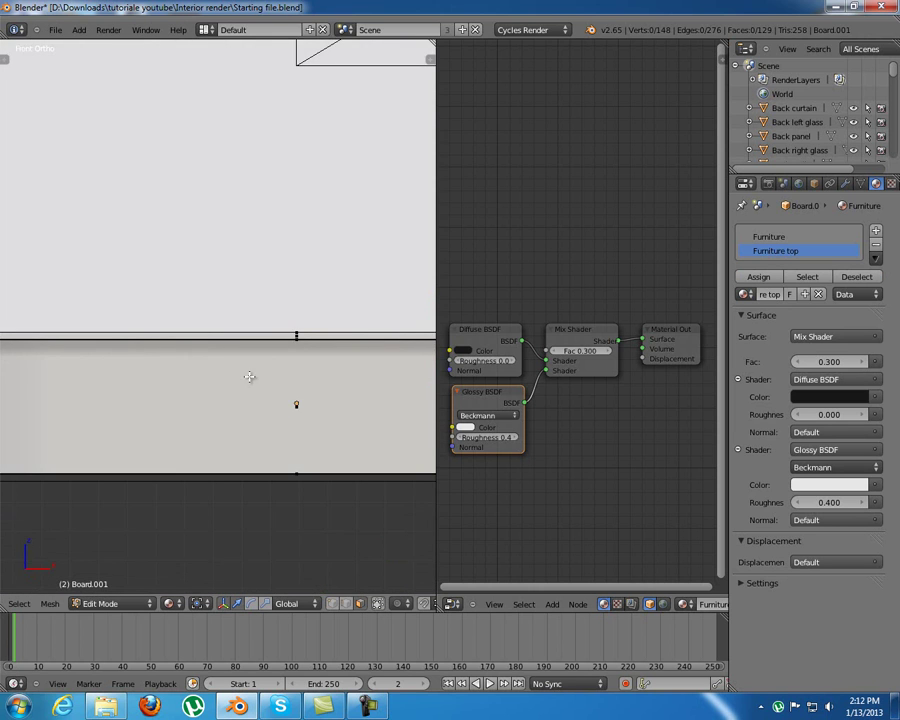
pyautogui.moveTo(193, 376); pyautogui.dragTo(85, 379, button='middle')
pyautogui.press('KP_1')
pyautogui.scroll(2, 217, 374)
pyautogui.press('b')
pyautogui.moveTo(97, 293); pyautogui.dragTo(334, 426)
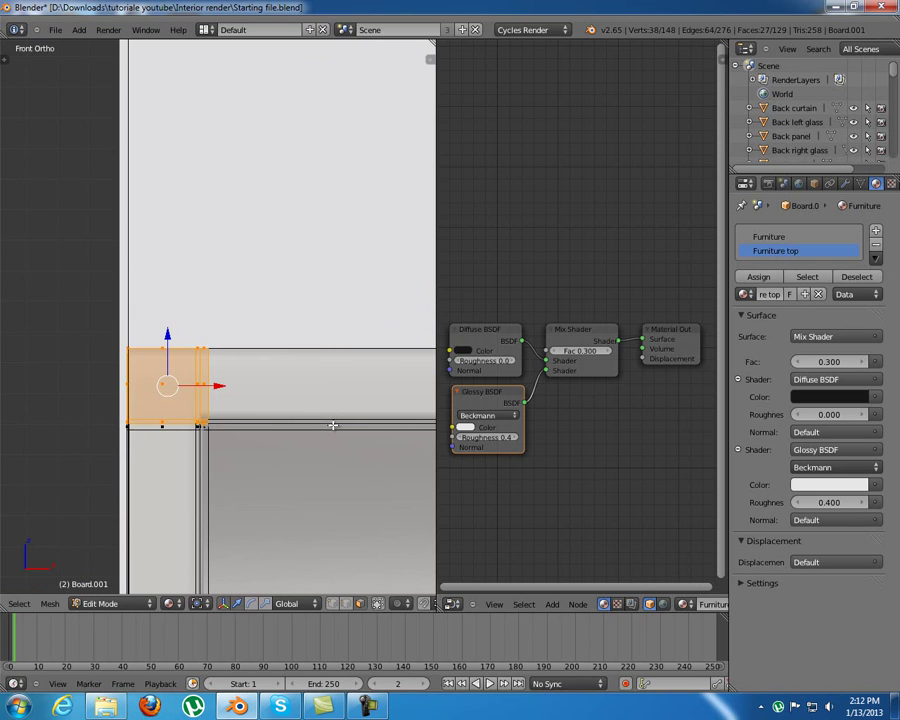
# Box-select the remaining faces of the lower board's top slab, assign the Furniture top material to them and leave edit mode
pyautogui.scroll(4, 254, 426)
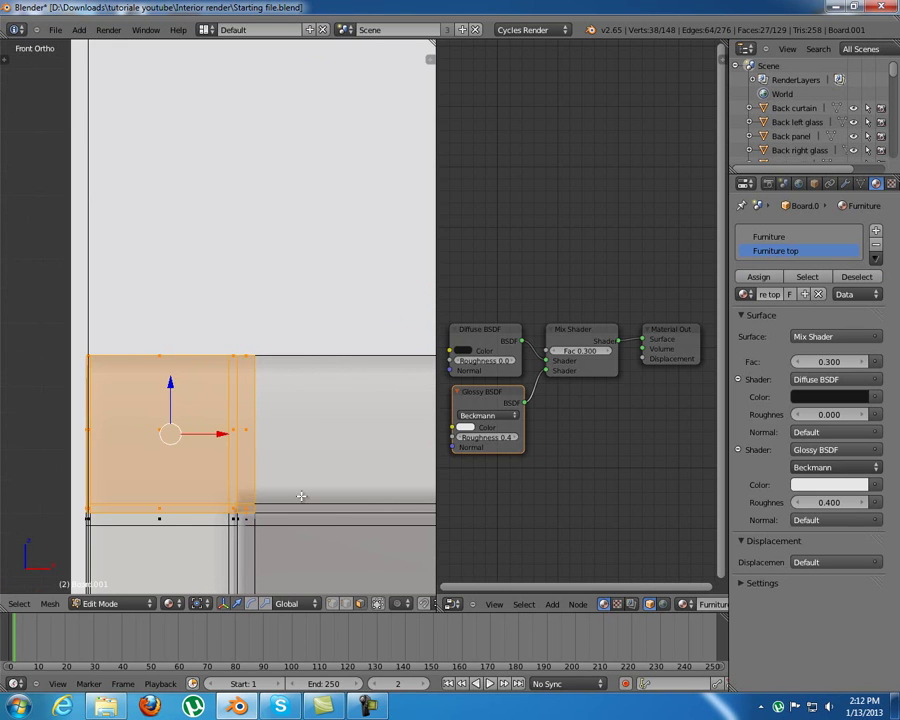
pyautogui.keyDown('shift'); pyautogui.moveTo(332, 512); pyautogui.dragTo(280, 499, button='middle'); pyautogui.keyUp('shift')
pyautogui.keyDown('shift'); pyautogui.moveTo(340, 496); pyautogui.dragTo(235, 364, button='middle'); pyautogui.keyUp('shift')
pyautogui.press('b')
pyautogui.moveTo(169, 326); pyautogui.dragTo(307, 432)
pyautogui.keyDown('shift'); pyautogui.moveTo(286, 457); pyautogui.dragTo(240, 460, button='middle'); pyautogui.keyUp('shift')
pyautogui.press('b')
pyautogui.moveTo(153, 306); pyautogui.dragTo(340, 428)
pyautogui.scroll(4, 276, 489)
pyautogui.keyDown('shift'); pyautogui.moveTo(254, 506); pyautogui.dragTo(309, 488, button='middle'); pyautogui.keyUp('shift')
pyautogui.scroll(-12, 280, 484)
pyautogui.keyDown('shift'); pyautogui.moveTo(220, 435); pyautogui.dragTo(396, 491, button='middle'); pyautogui.keyUp('shift')
pyautogui.scroll(-4, 396, 491)
pyautogui.click(767, 276)
pyautogui.press('Tab')
# Display only the second layer and select the tap beside the sink
pyautogui.moveTo(236, 359); pyautogui.dragTo(297, 390, button='middle')
pyautogui.scroll(-5, 290, 392)
pyautogui.moveTo(185, 411); pyautogui.dragTo(175, 430, button='middle')
pyautogui.keyDown('shift'); pyautogui.moveTo(40, 432); pyautogui.dragTo(211, 414, button='middle'); pyautogui.keyUp('shift')
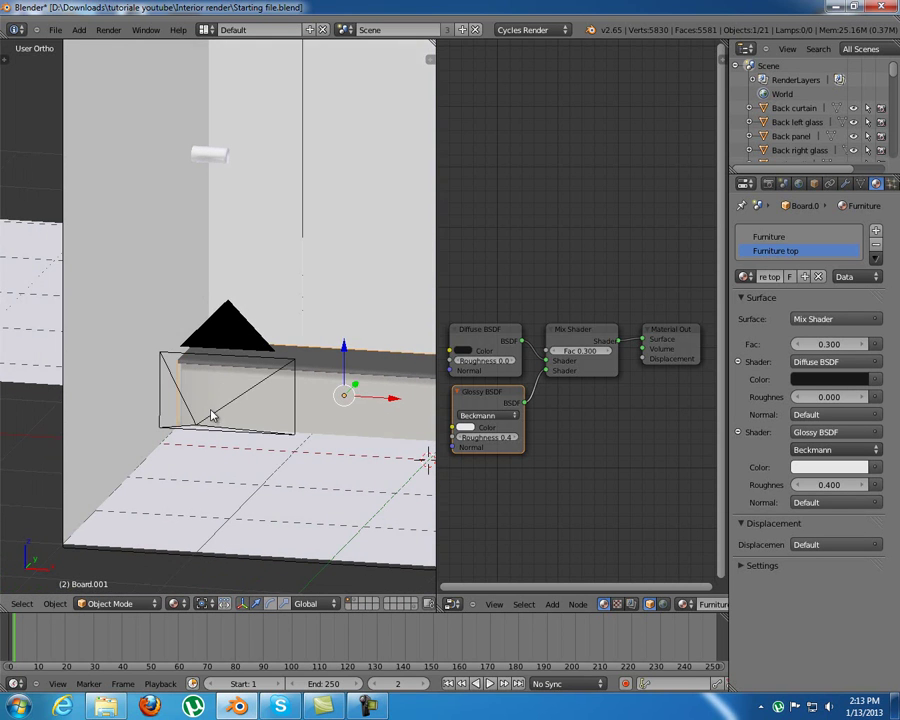
pyautogui.click(351, 604)
pyautogui.scroll(4, 299, 420)
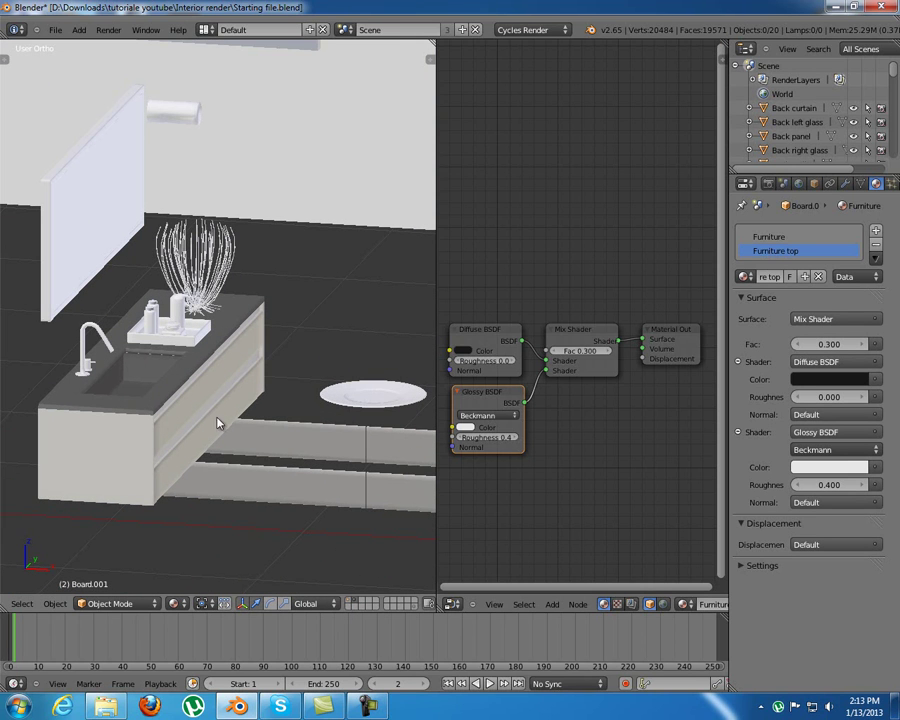
pyautogui.keyDown('shift'); pyautogui.moveTo(133, 283); pyautogui.dragTo(198, 357, button='middle'); pyautogui.keyUp('shift')
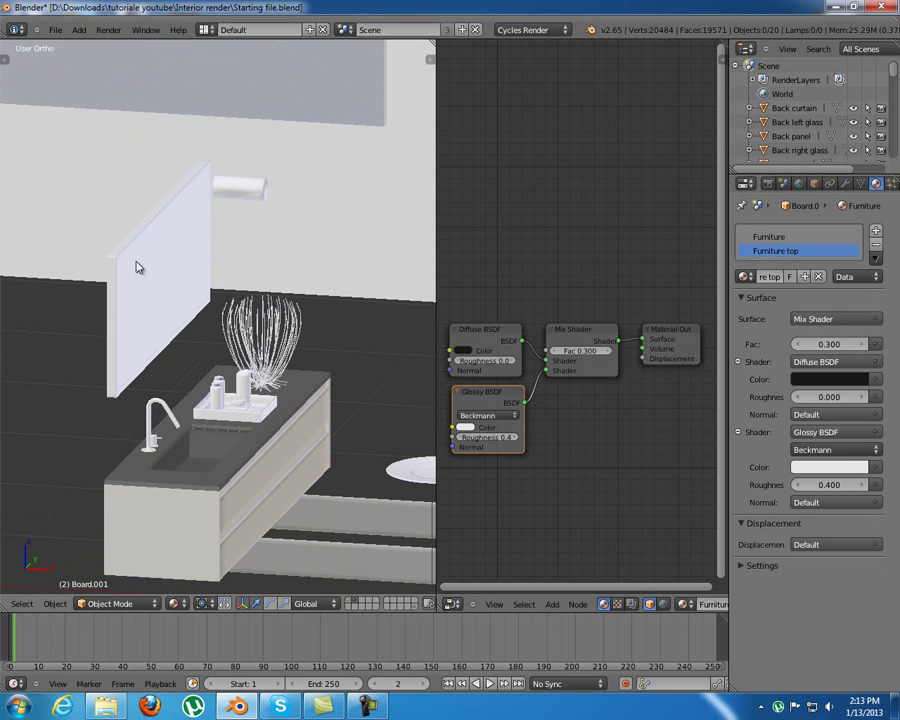
pyautogui.rightClick(258, 416)
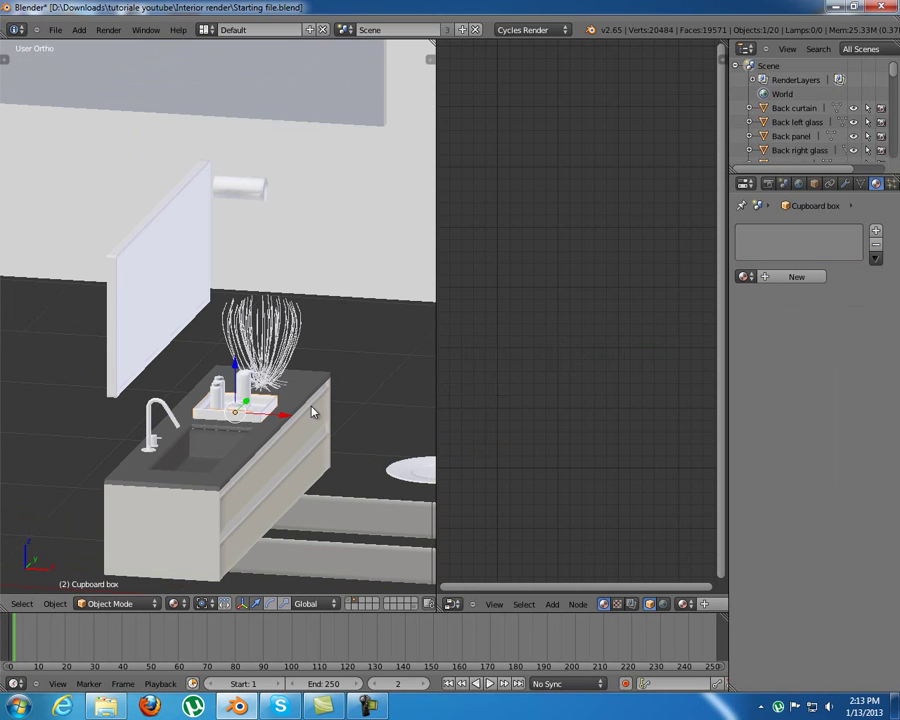
pyautogui.keyDown('shift'); pyautogui.moveTo(308, 401); pyautogui.dragTo(292, 388, button='middle'); pyautogui.keyUp('shift')
pyautogui.rightClick(150, 418)
pyautogui.keyDown('shift'); pyautogui.moveTo(183, 462); pyautogui.dragTo(196, 440, button='middle'); pyautogui.keyUp('shift')
pyautogui.scroll(6, 196, 440)
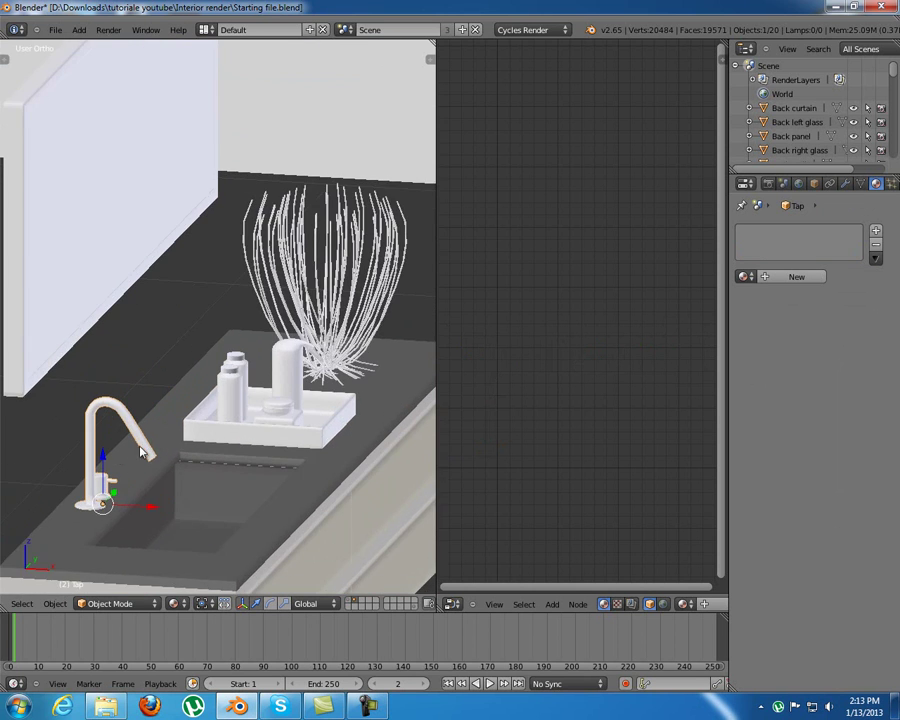
pyautogui.moveTo(183, 497); pyautogui.dragTo(221, 450, button='middle')
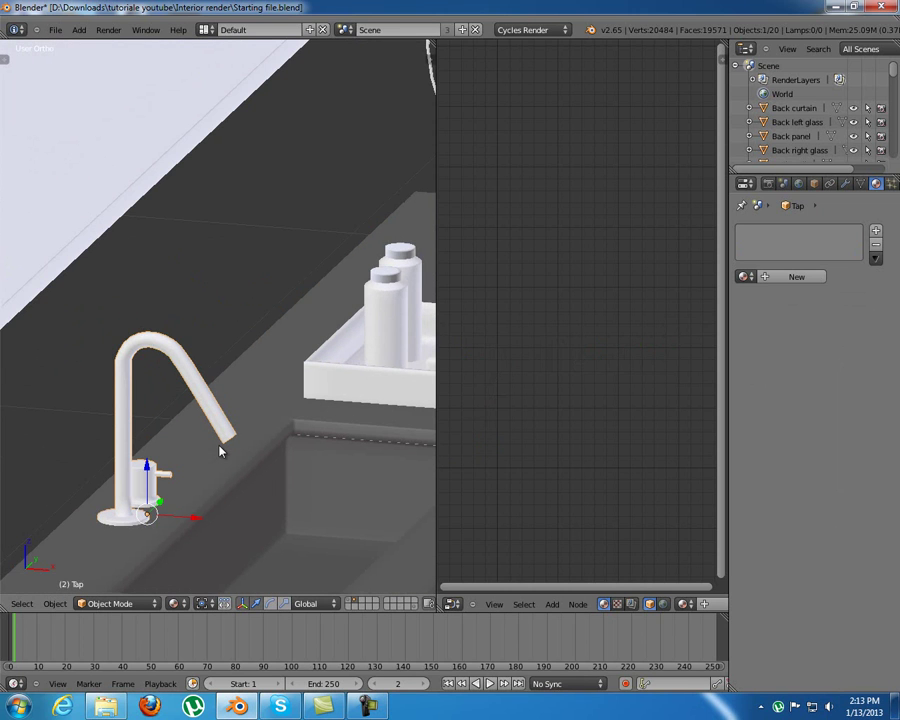
# Give the tap a new material whose surface is a Mix Shader combining a Diffuse BSDF and a Glossy BSDF
pyautogui.click(800, 277)
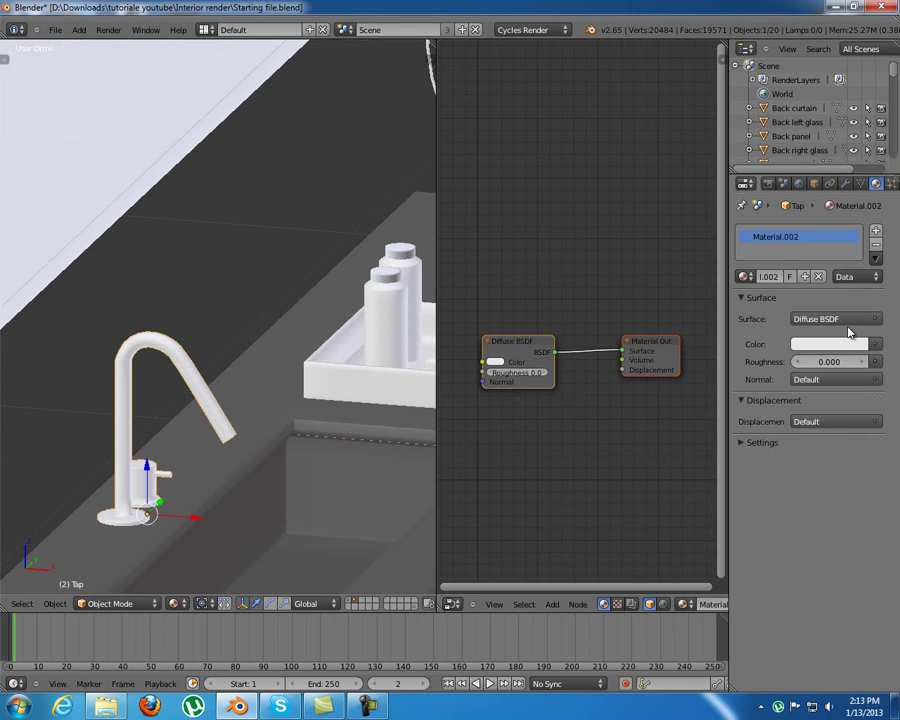
pyautogui.click(840, 320)
pyautogui.click(739, 537)
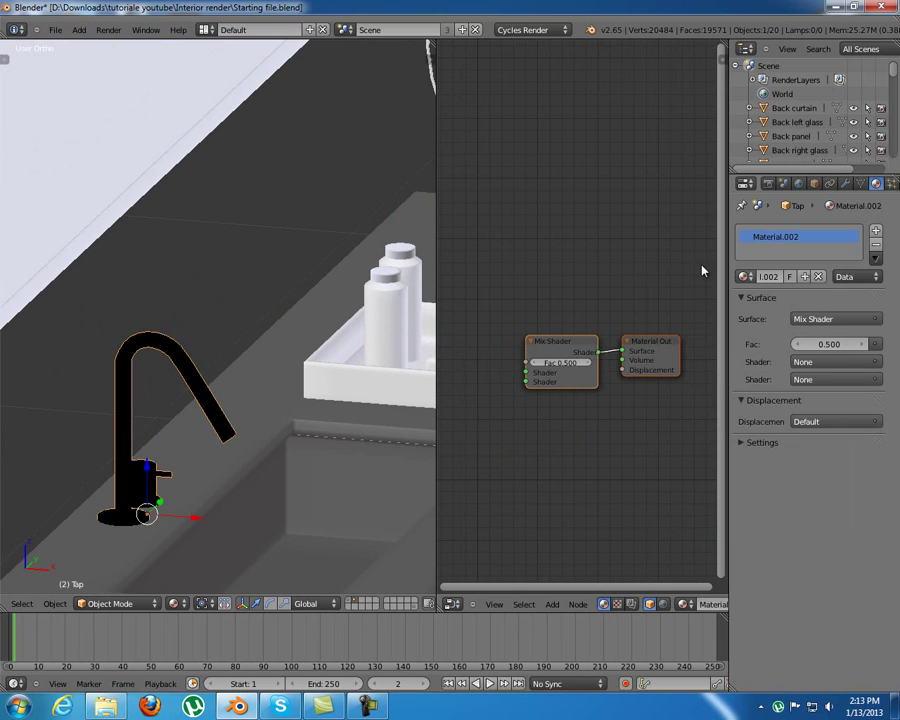
pyautogui.click(834, 362)
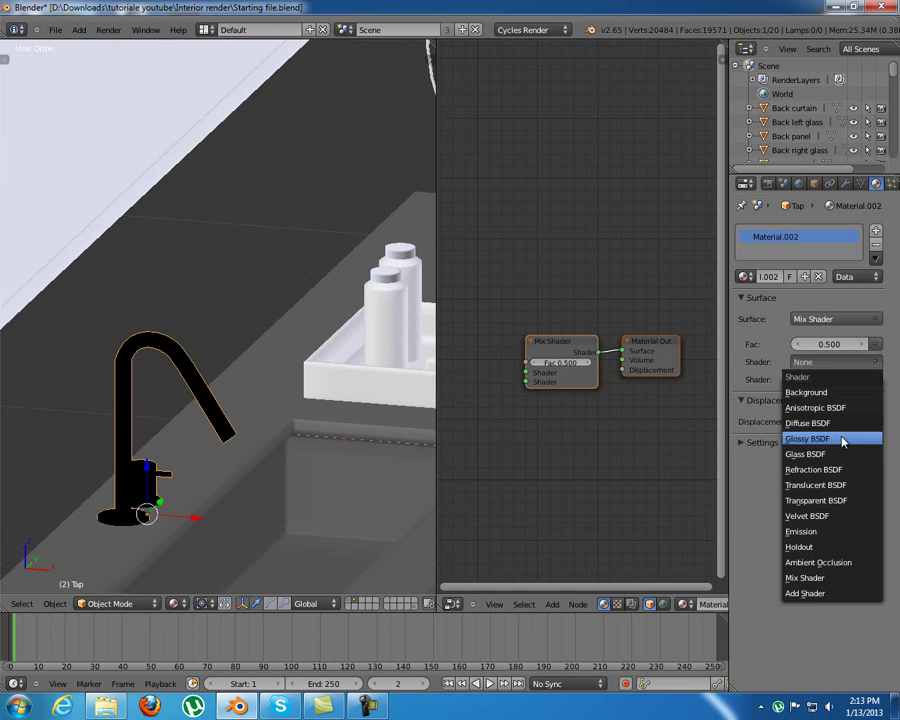
pyautogui.click(836, 423)
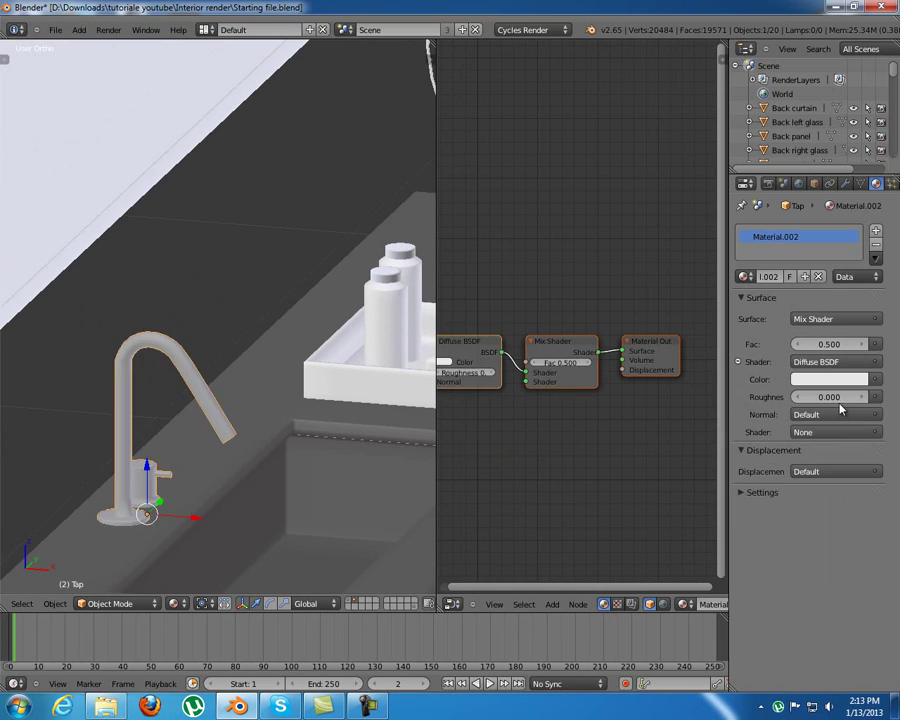
pyautogui.click(838, 432)
pyautogui.click(807, 508)
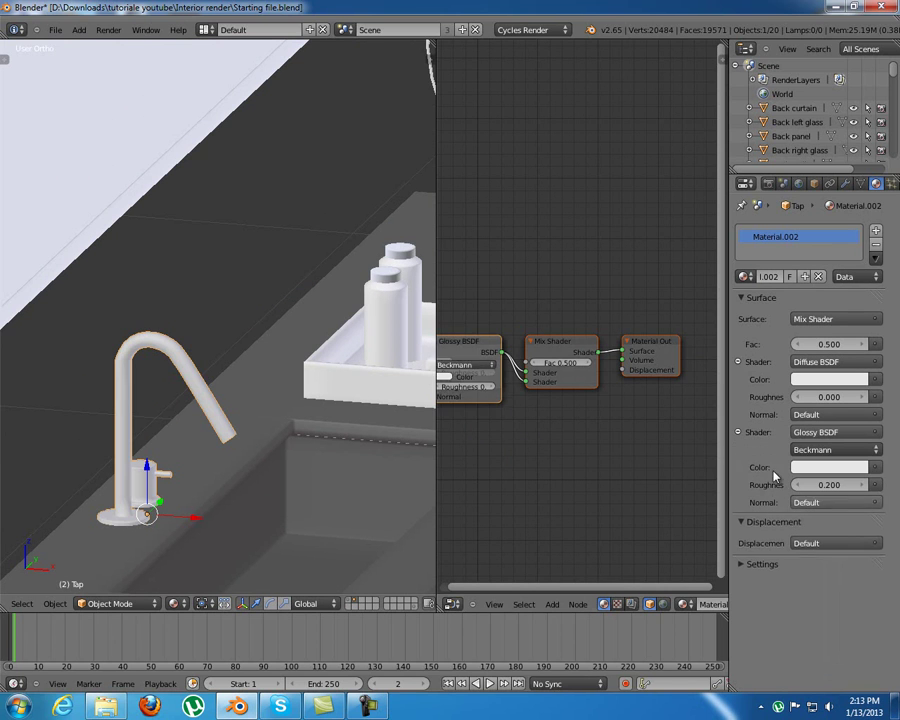
# Place the tap material's Glossy BSDF node below the Diffuse BSDF node and set the mix factor to 0.8
pyautogui.moveTo(533, 336); pyautogui.dragTo(528, 416)
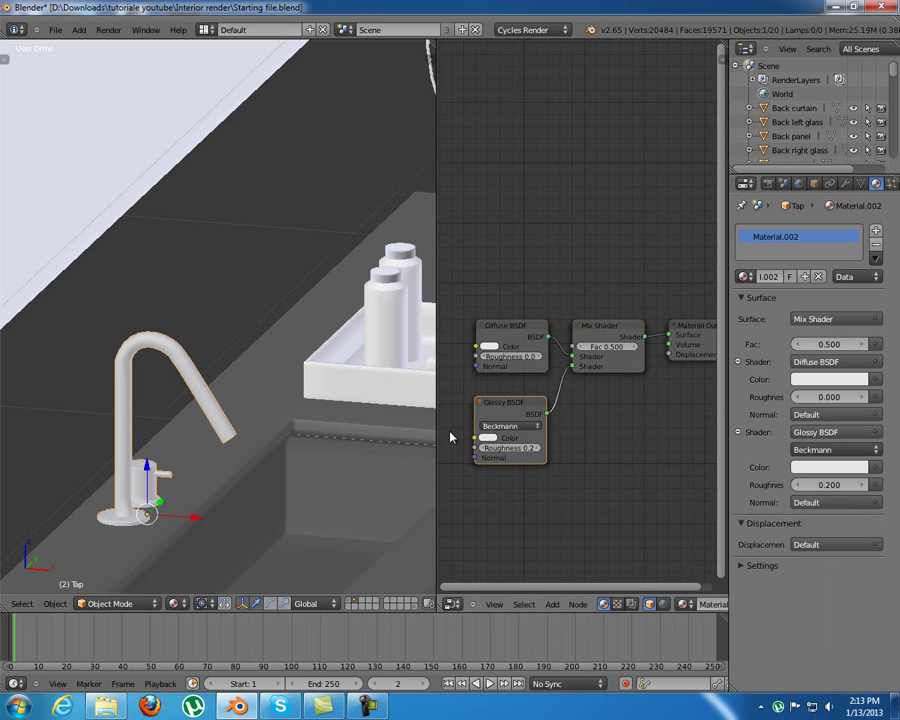
pyautogui.keyDown('ctrl'); pyautogui.scroll(-3, 192, 396); pyautogui.keyUp('ctrl')
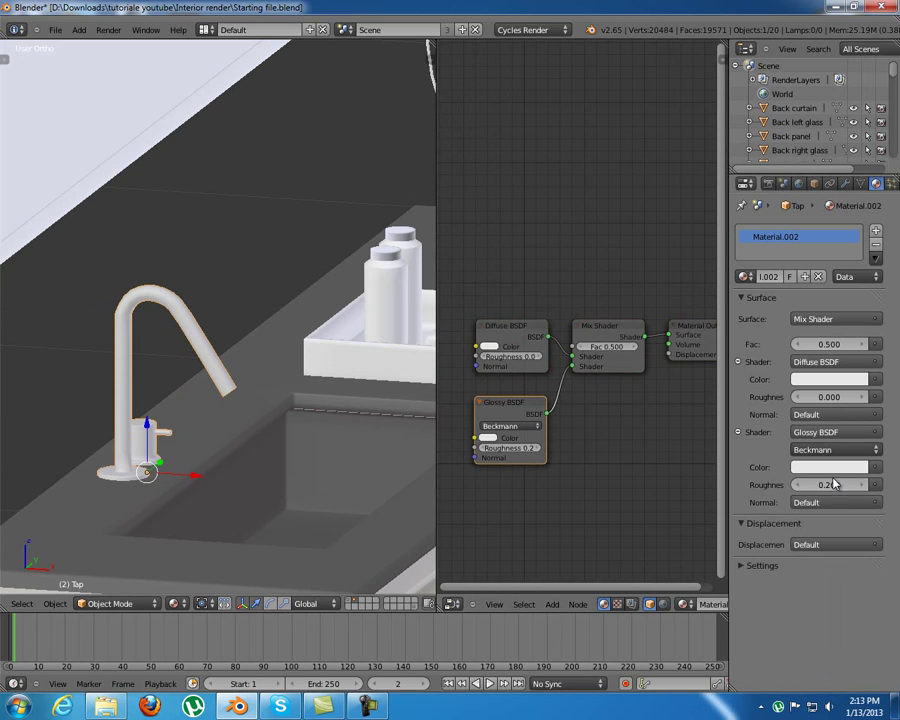
pyautogui.moveTo(510, 403); pyautogui.dragTo(512, 398)
pyautogui.click(612, 346)
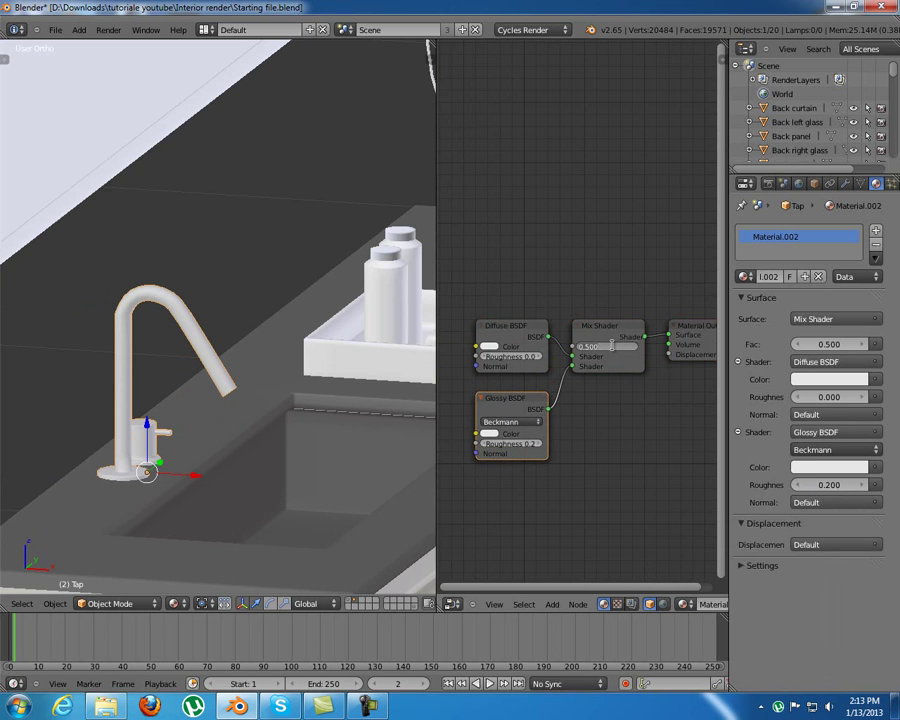
pyautogui.write('0.8')
pyautogui.press('Return')
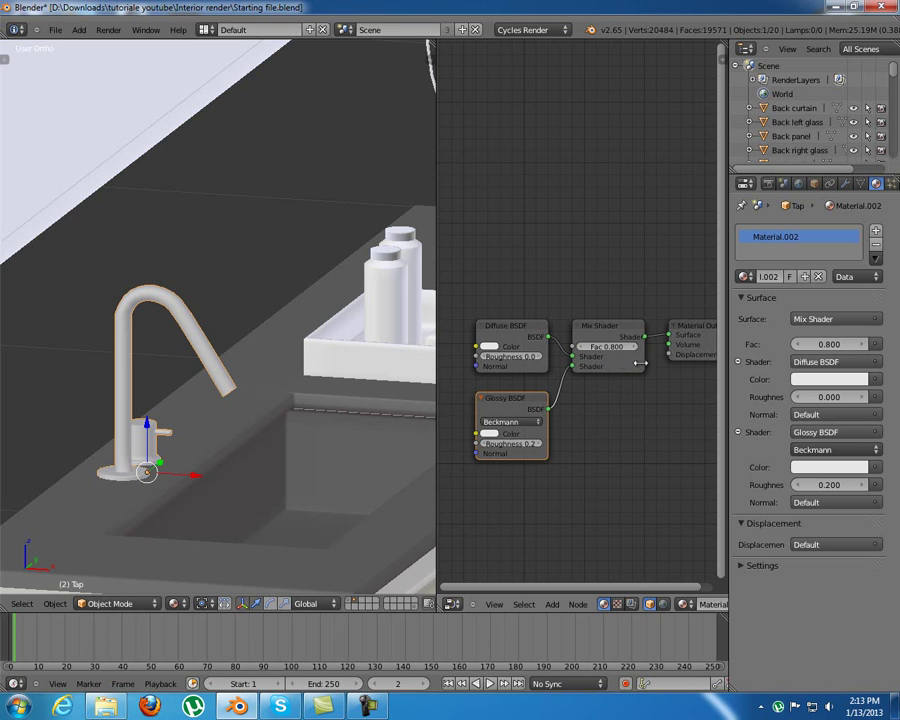
# Set the tap material's Glossy BSDF roughness to 0.3 and tidy the two shader nodes
pyautogui.click(509, 332)
pyautogui.moveTo(509, 332); pyautogui.dragTo(513, 399)
pyautogui.click(510, 399)
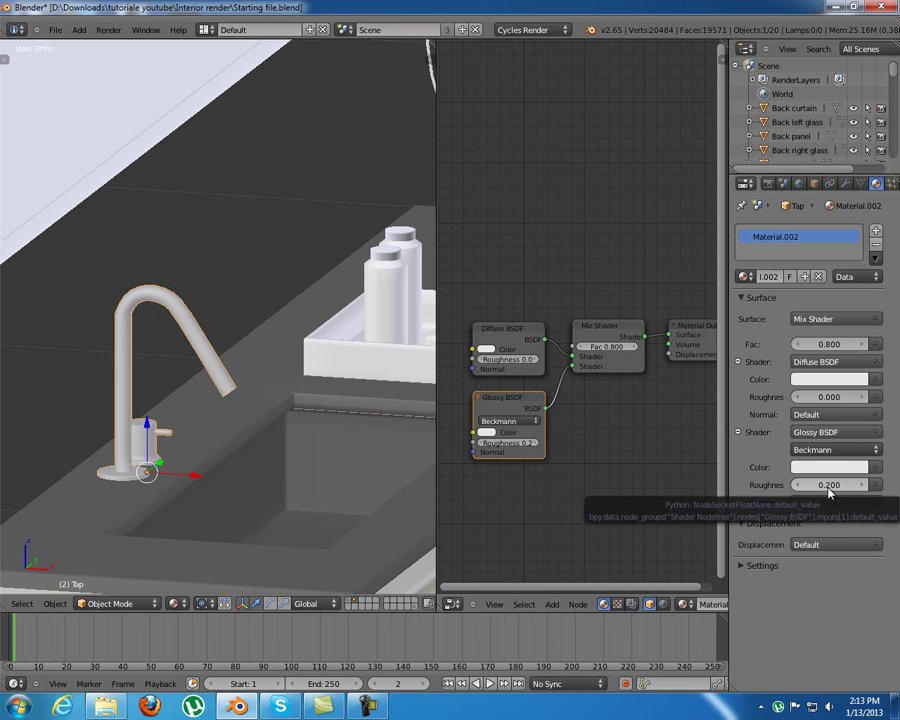
pyautogui.press('BackSpace')
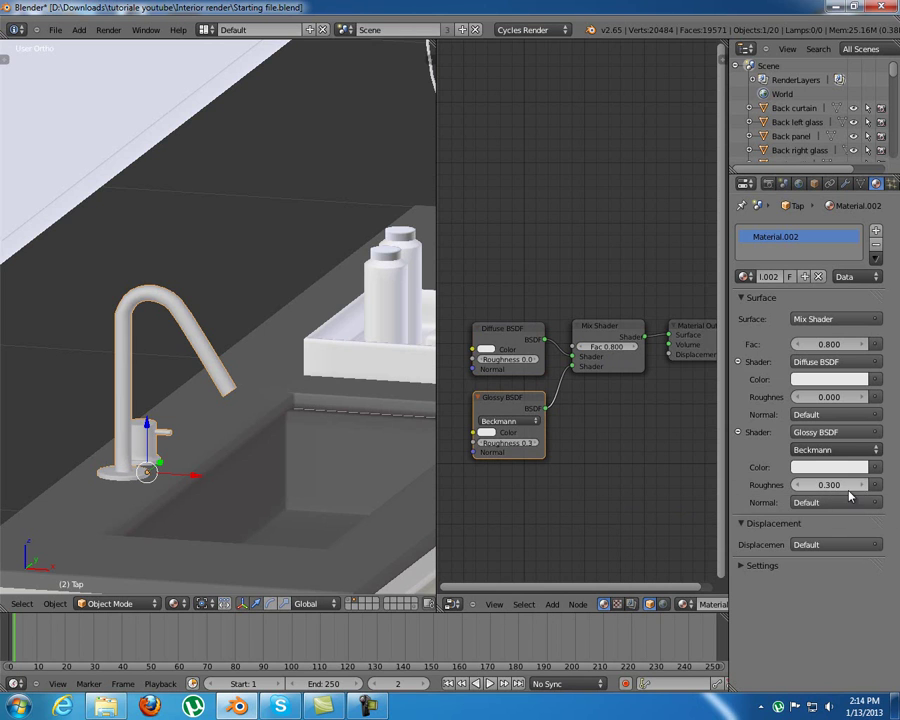
pyautogui.scroll(1, 538, 422)
pyautogui.moveTo(522, 424); pyautogui.dragTo(543, 420, button='middle')
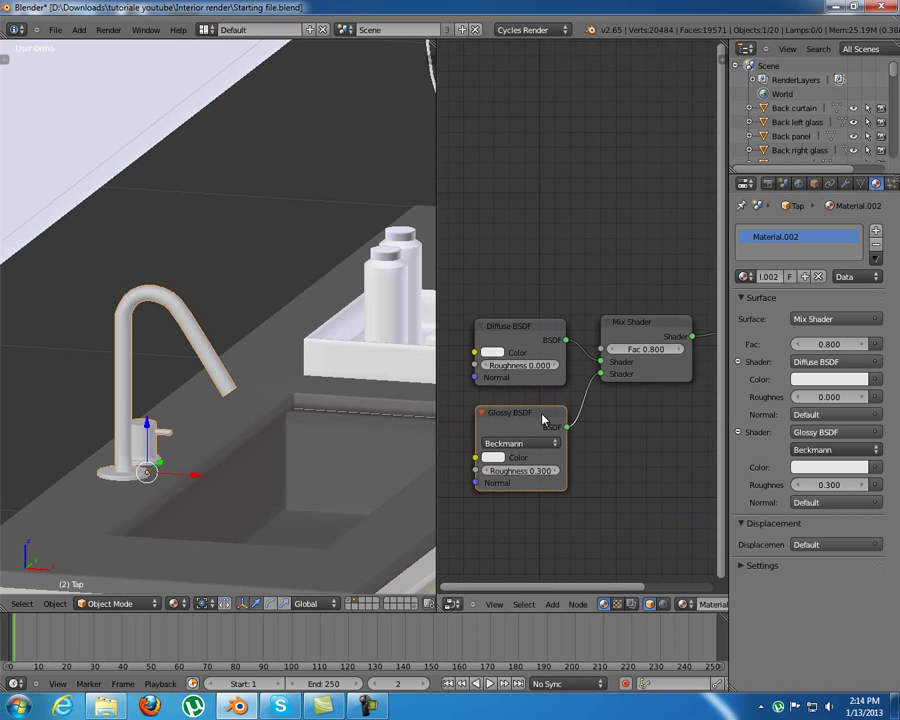
pyautogui.moveTo(536, 418); pyautogui.dragTo(538, 408)
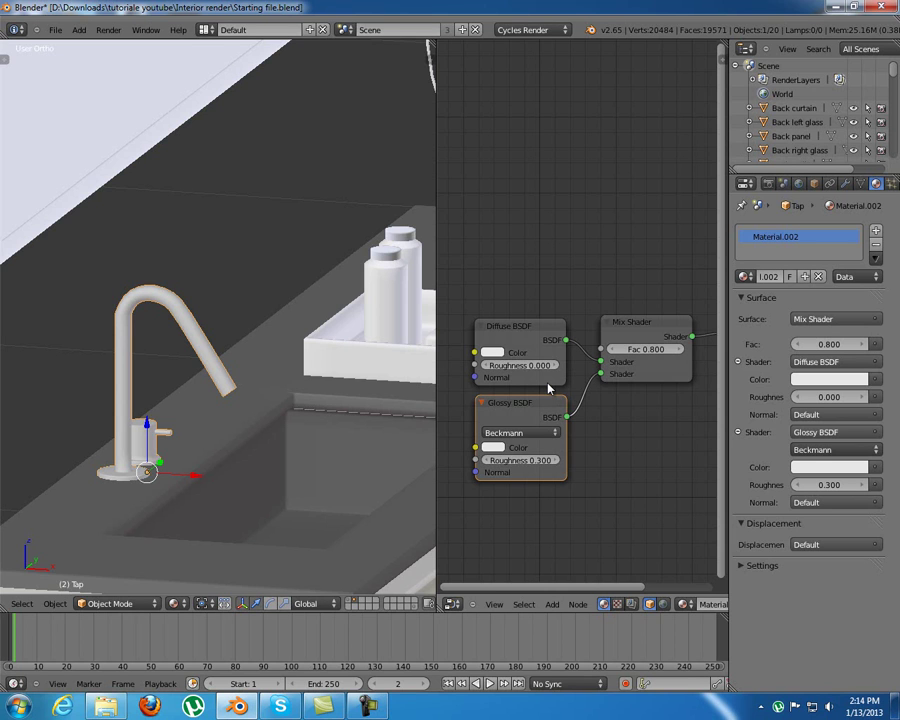
# Replace the tap material's Diffuse BSDF node with a second Glossy BSDF connected to the Mix Shader's first shader input
pyautogui.click(536, 325)
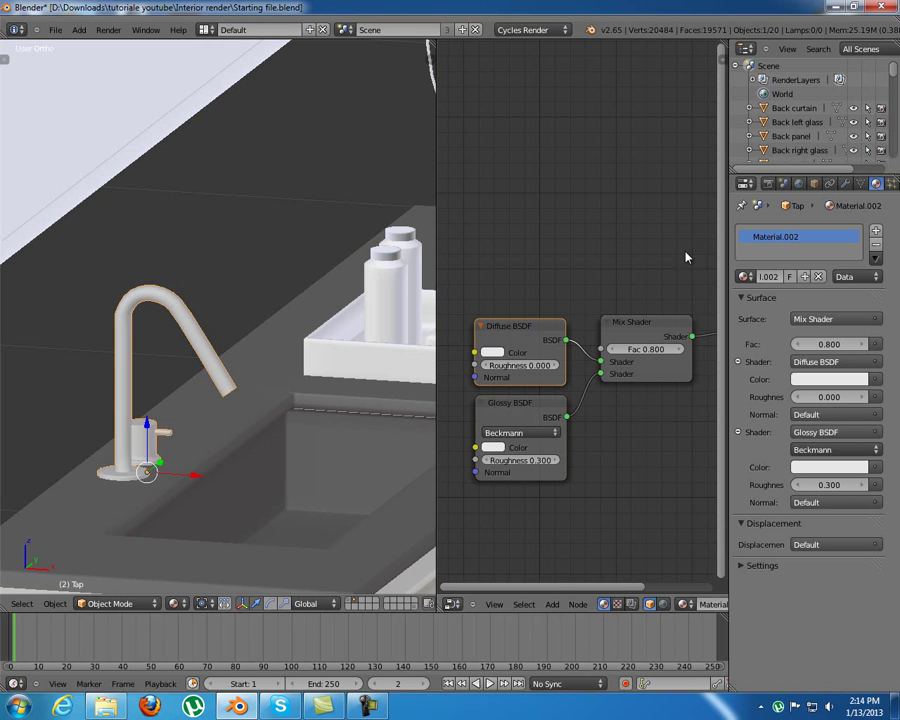
pyautogui.press('x')
pyautogui.hotkey('shift', 'a')
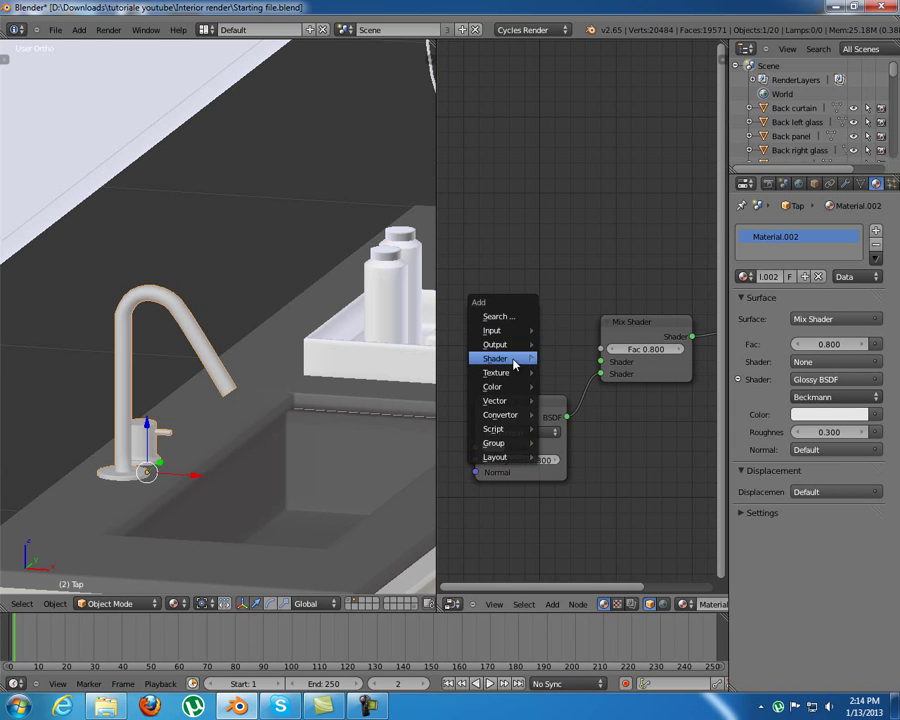
pyautogui.moveTo(512, 360)
pyautogui.click(575, 400)
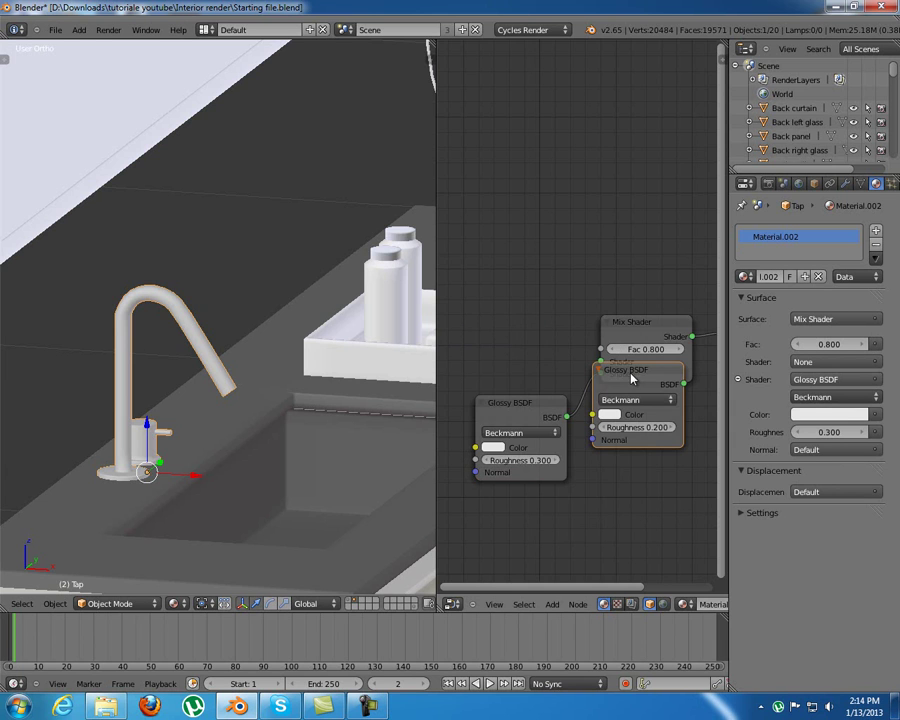
pyautogui.click(503, 308)
pyautogui.moveTo(561, 320); pyautogui.dragTo(601, 361)
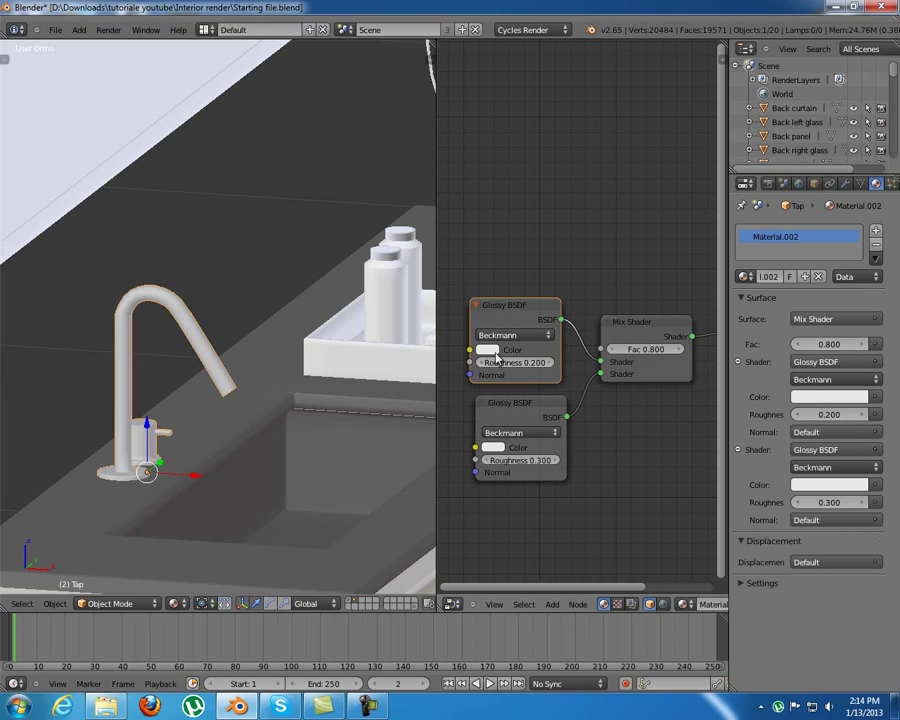
# Set the upper Glossy BSDF's roughness to 0.8 and align the two glossy nodes above each other
pyautogui.moveTo(507, 367); pyautogui.dragTo(520, 368)
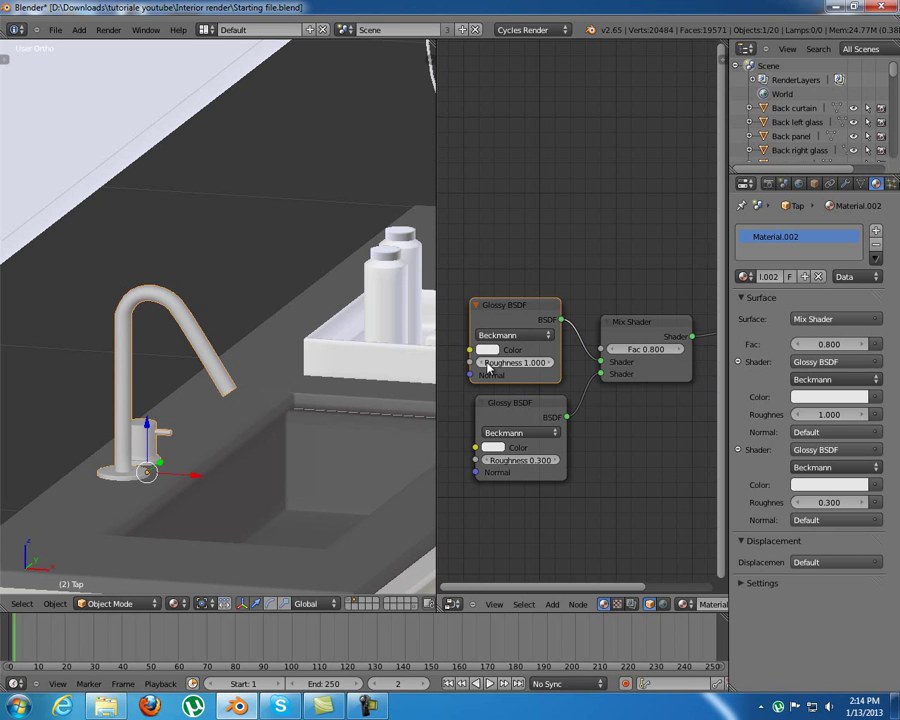
pyautogui.moveTo(526, 368); pyautogui.dragTo(527, 360)
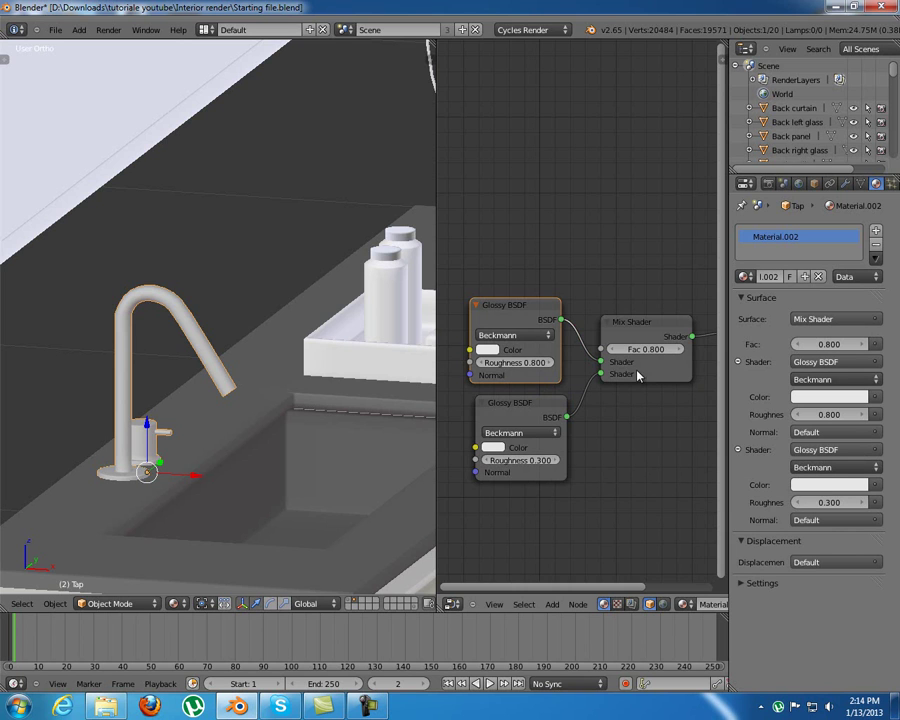
pyautogui.click(527, 409)
pyautogui.moveTo(527, 409); pyautogui.dragTo(516, 410)
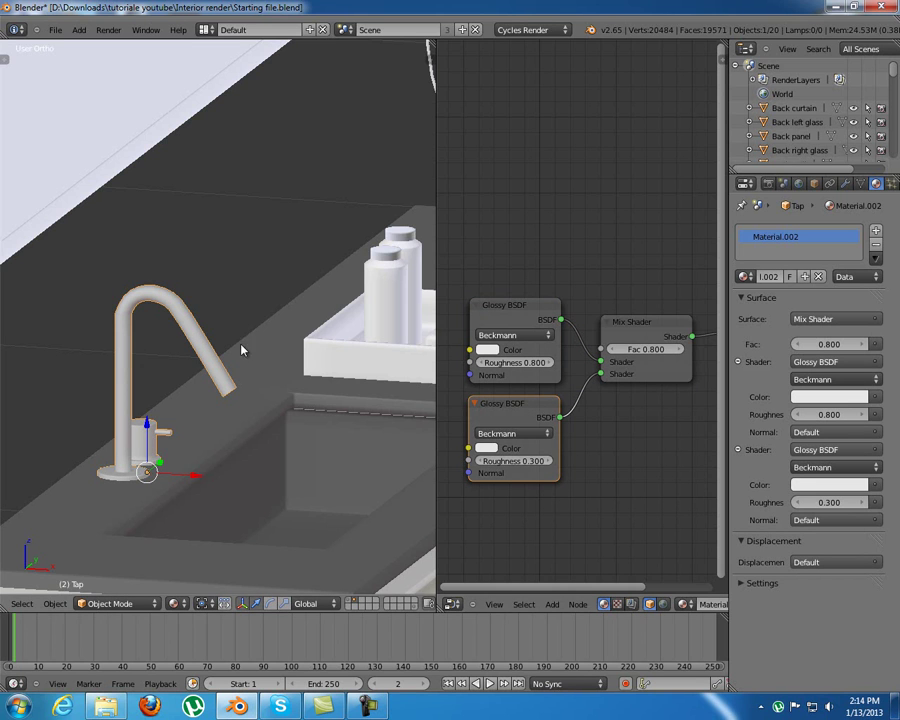
pyautogui.moveTo(538, 306); pyautogui.dragTo(538, 312)
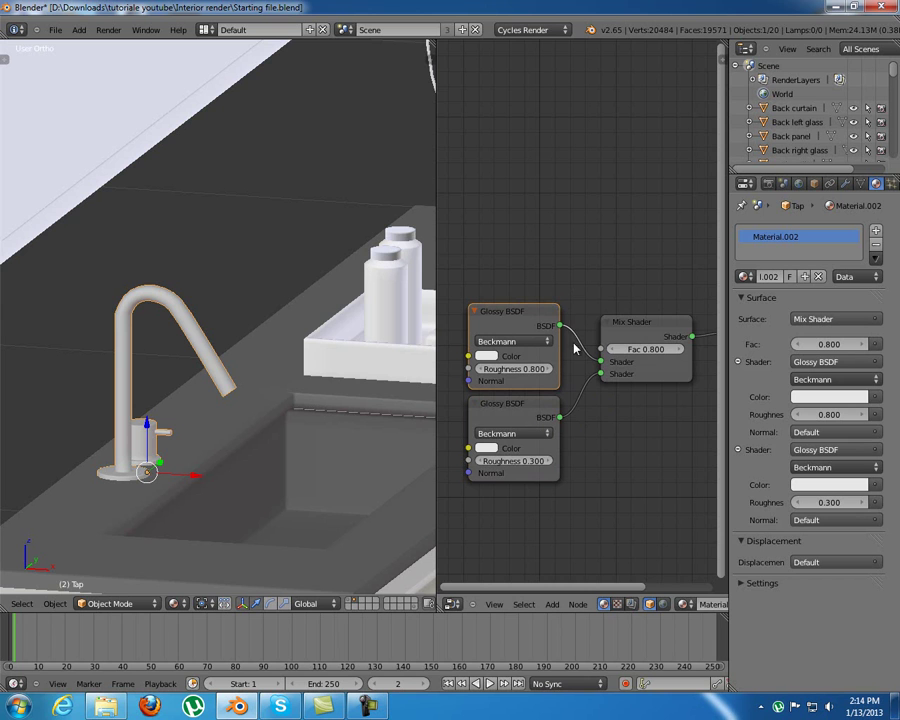
# Select the tray holding the bottles on the cupboard top and give it a new material
pyautogui.moveTo(283, 368); pyautogui.dragTo(268, 393, button='middle')
pyautogui.scroll(-5, 228, 379)
pyautogui.scroll(1, 229, 376)
pyautogui.rightClick(209, 383)
pyautogui.scroll(3, 300, 400)
pyautogui.keyDown('shift'); pyautogui.moveTo(317, 412); pyautogui.dragTo(231, 397, button='middle'); pyautogui.keyUp('shift')
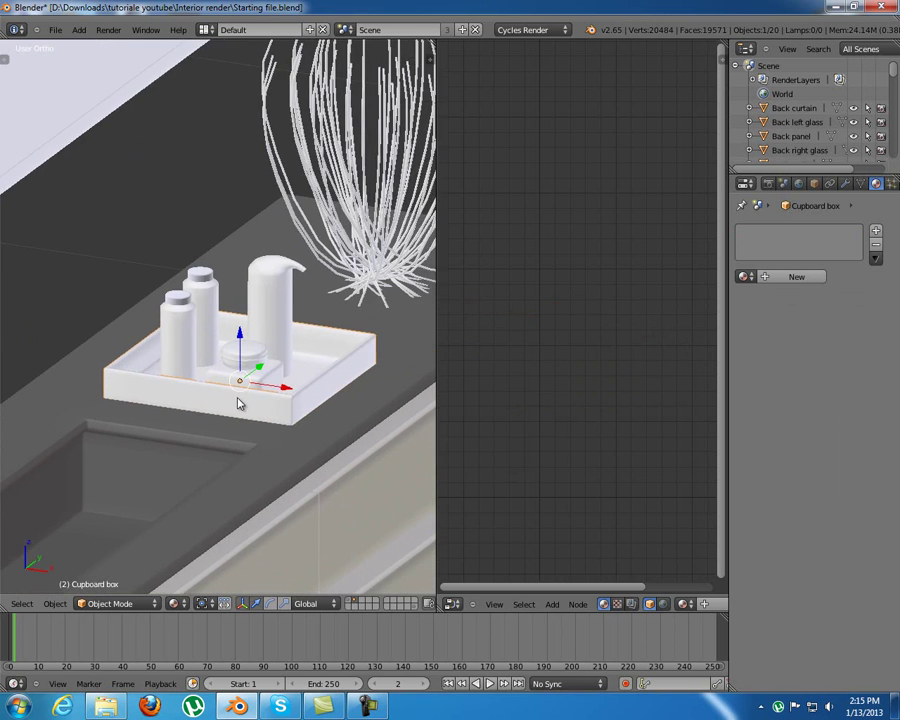
pyautogui.scroll(2, 239, 402)
pyautogui.scroll(1, 245, 409)
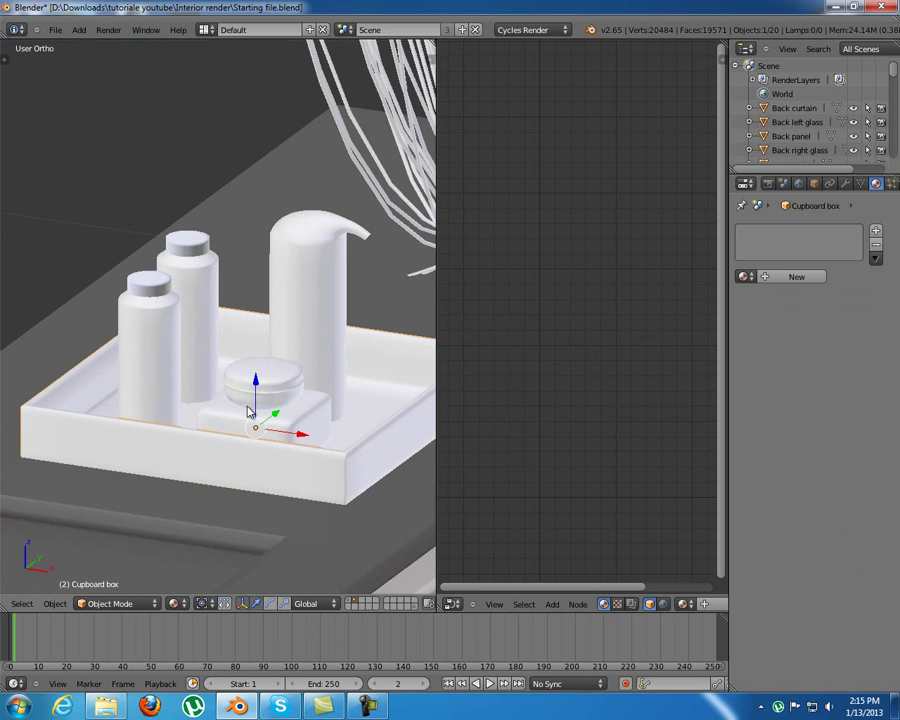
pyautogui.rightClick(285, 428)
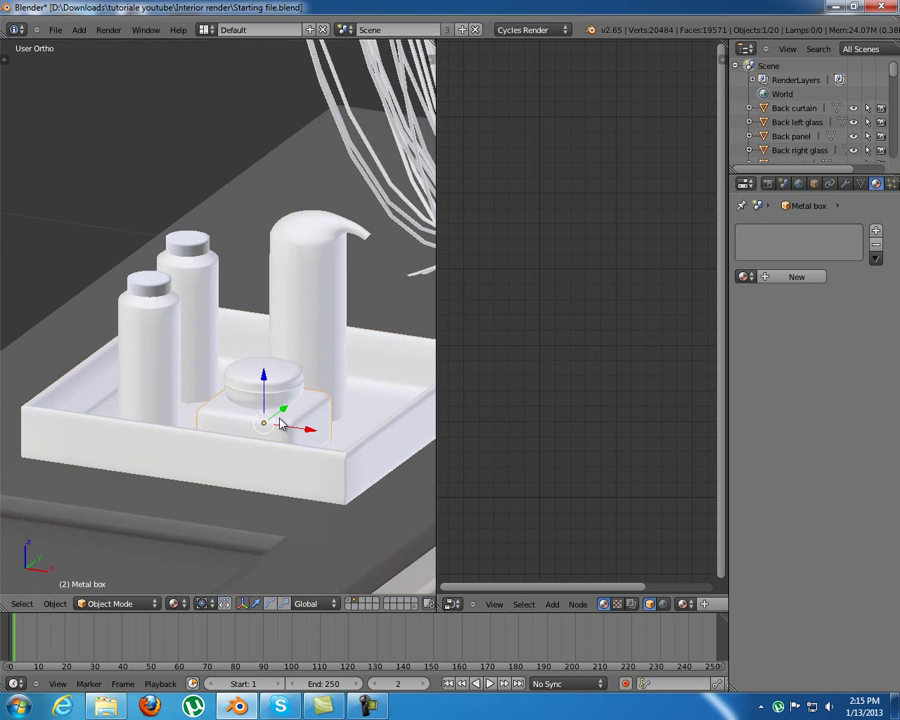
pyautogui.rightClick(287, 476)
pyautogui.click(808, 277)
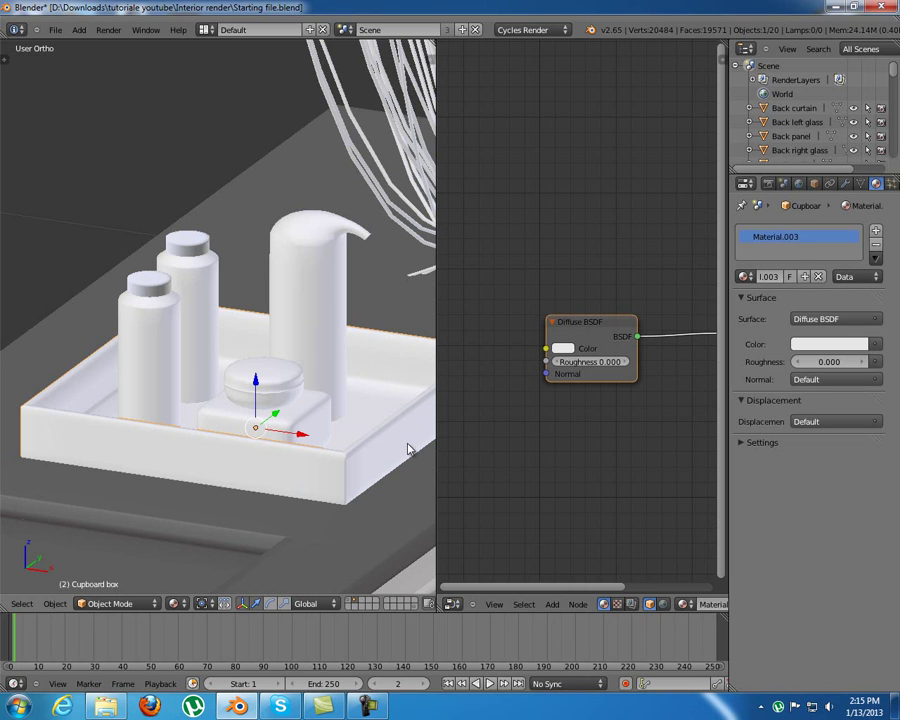
# Add a Glossy BSDF node below the Diffuse BSDF in the tray's material
pyautogui.moveTo(617, 330); pyautogui.dragTo(514, 334, button='middle')
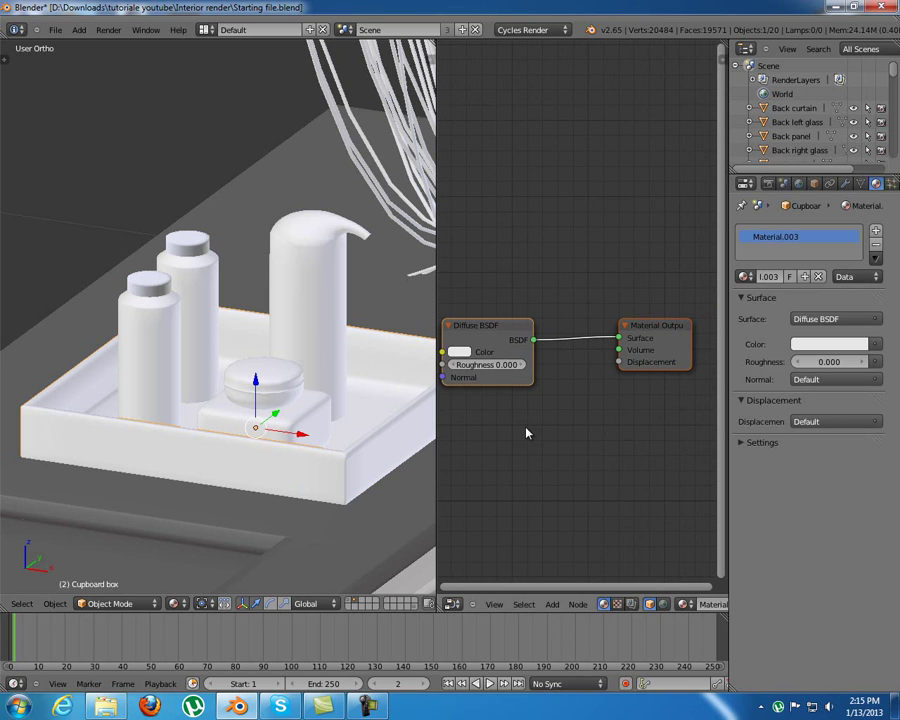
pyautogui.hotkey('shift', 'a')
pyautogui.moveTo(472, 428)
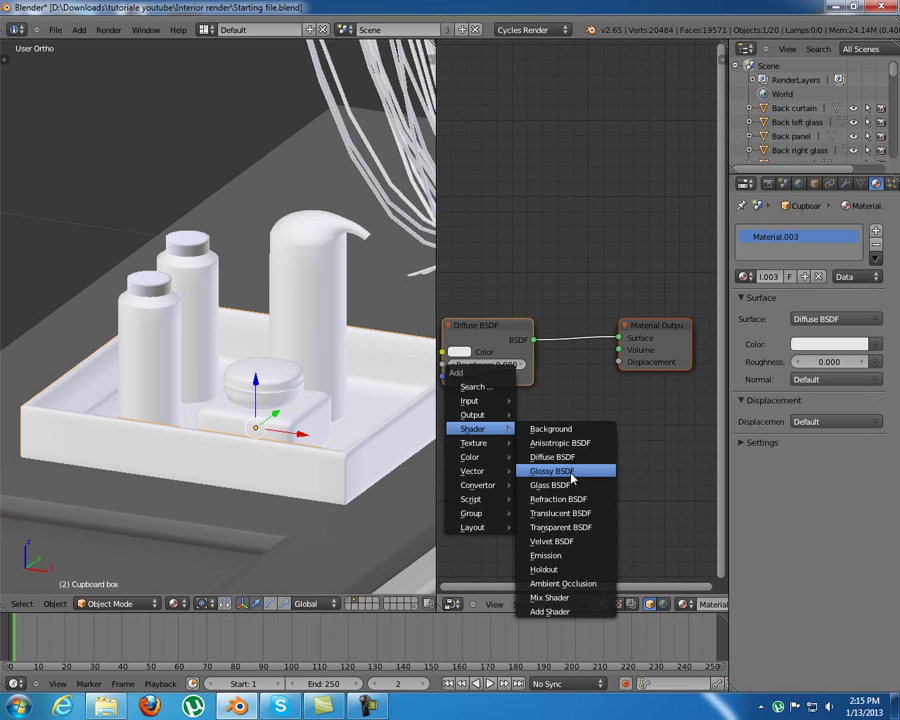
pyautogui.click(556, 470)
pyautogui.click(472, 428)
pyautogui.moveTo(539, 426); pyautogui.dragTo(656, 379, button='middle')
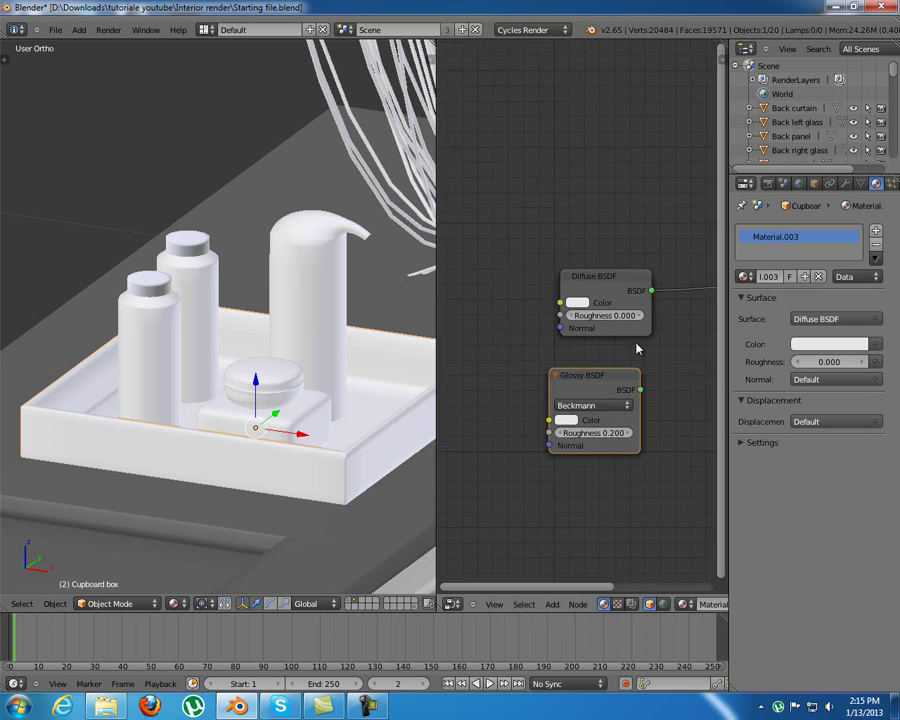
# Shift the Diffuse BSDF and Glossy BSDF nodes of the tray's material away from the Material Output
pyautogui.moveTo(619, 279); pyautogui.dragTo(553, 287)
pyautogui.moveTo(574, 371); pyautogui.dragTo(519, 373)
pyautogui.hotkey('shift', 'a')
pyautogui.moveTo(514, 373)
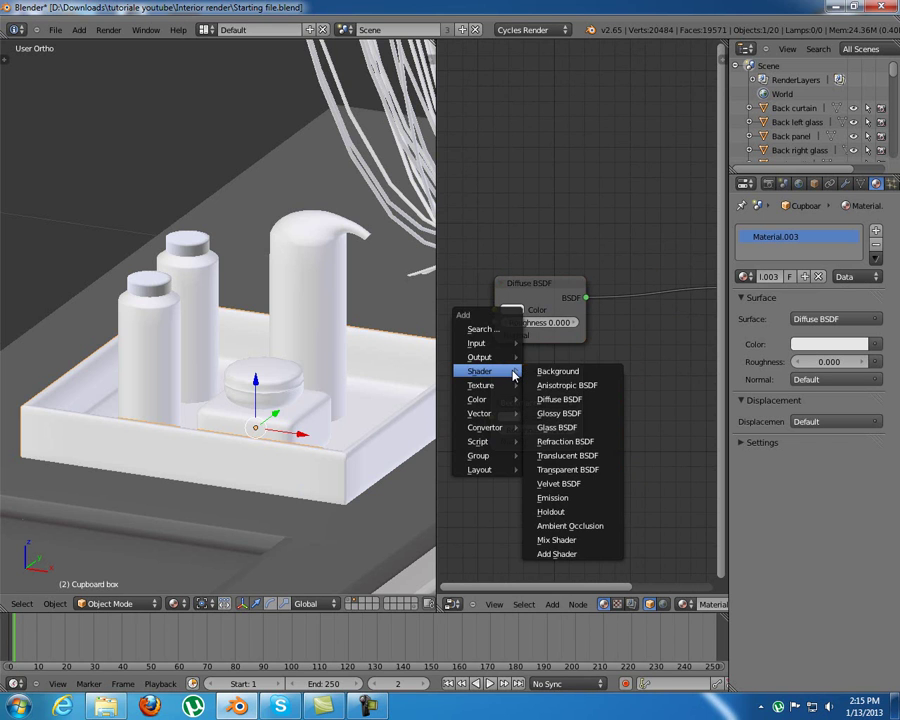
pyautogui.click(600, 554)
pyautogui.rightClick(617, 530)
# Insert a Mix Shader between the Diffuse BSDF and the Material Output, and connect the Glossy BSDF to its second shader input
pyautogui.hotkey('shift', 'a')
pyautogui.moveTo(521, 437)
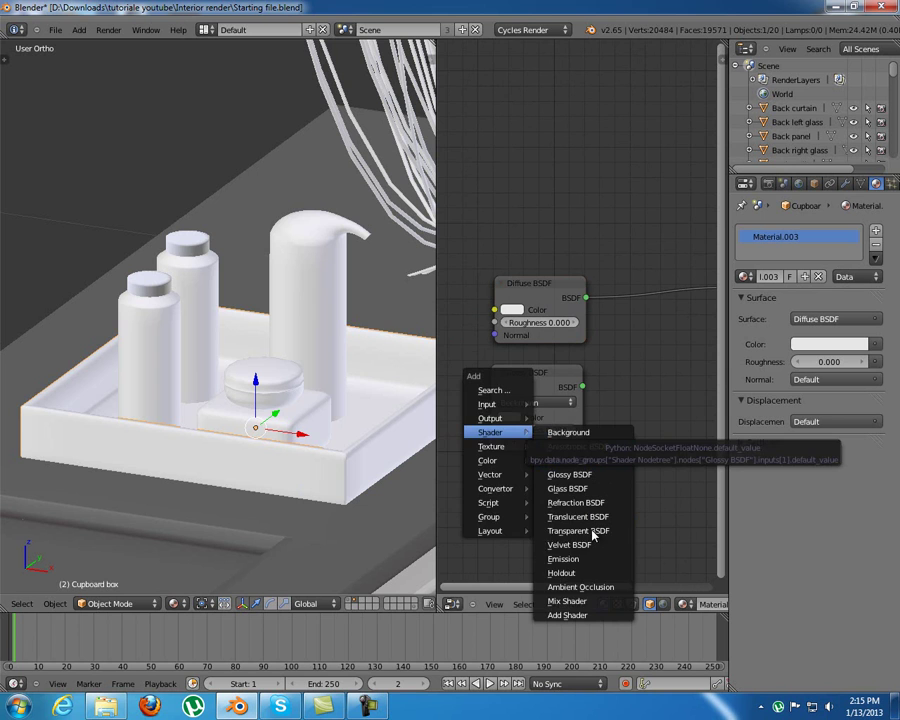
pyautogui.click(597, 600)
pyautogui.click(630, 252)
pyautogui.moveTo(652, 344); pyautogui.dragTo(568, 364, button='middle')
pyautogui.moveTo(595, 276); pyautogui.dragTo(580, 333)
pyautogui.moveTo(498, 406); pyautogui.dragTo(535, 385)
# Set the Glossy BSDF's roughness to 0.9 and align the Diffuse and Glossy nodes above each other
pyautogui.moveTo(296, 368); pyautogui.dragTo(266, 375, button='middle')
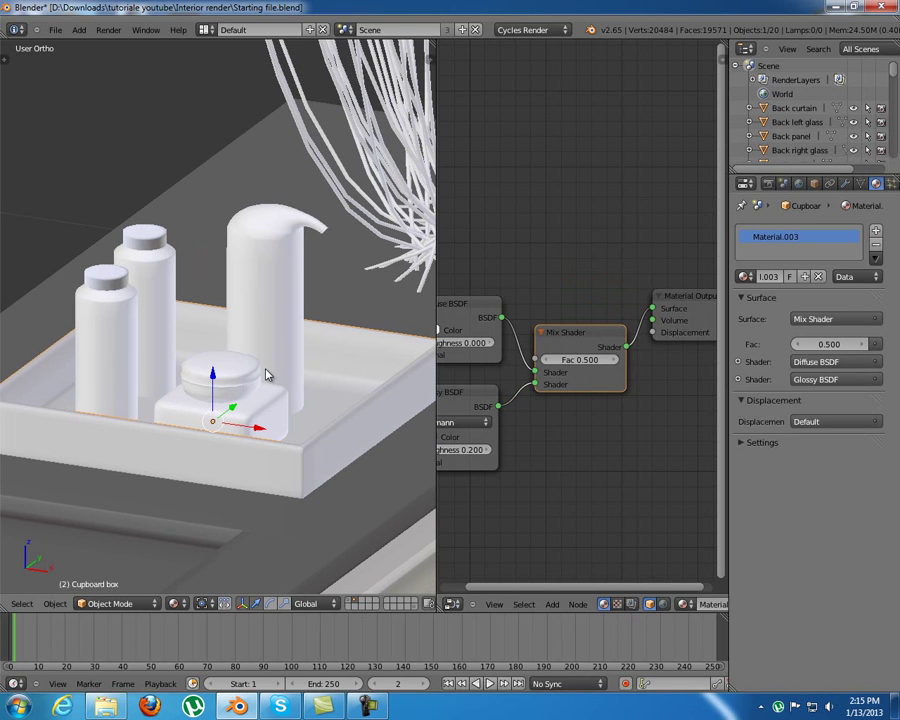
pyautogui.moveTo(524, 438); pyautogui.dragTo(569, 426, button='middle')
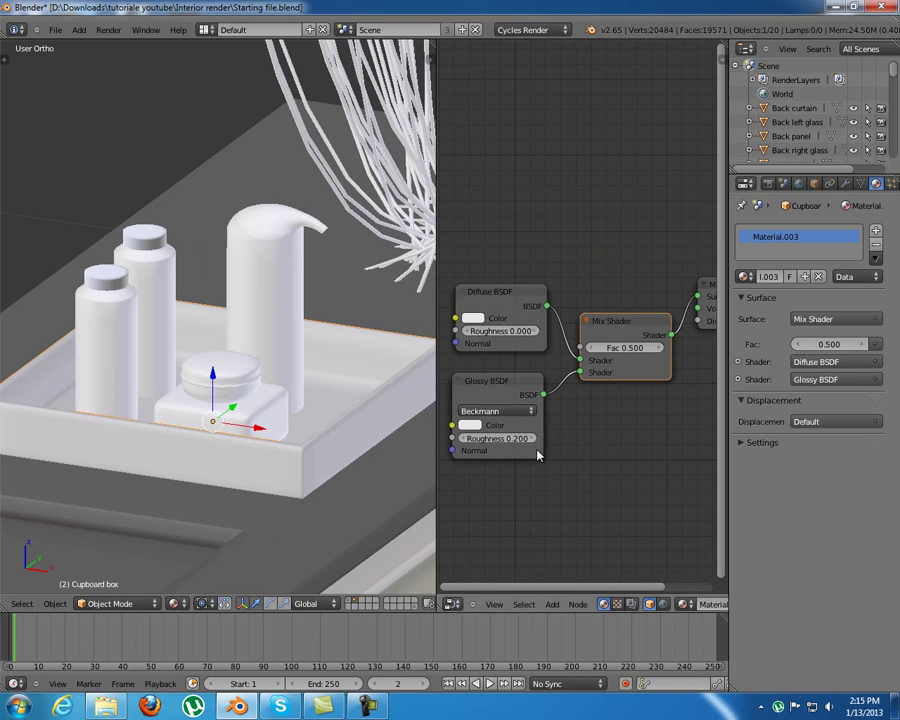
pyautogui.click(510, 440)
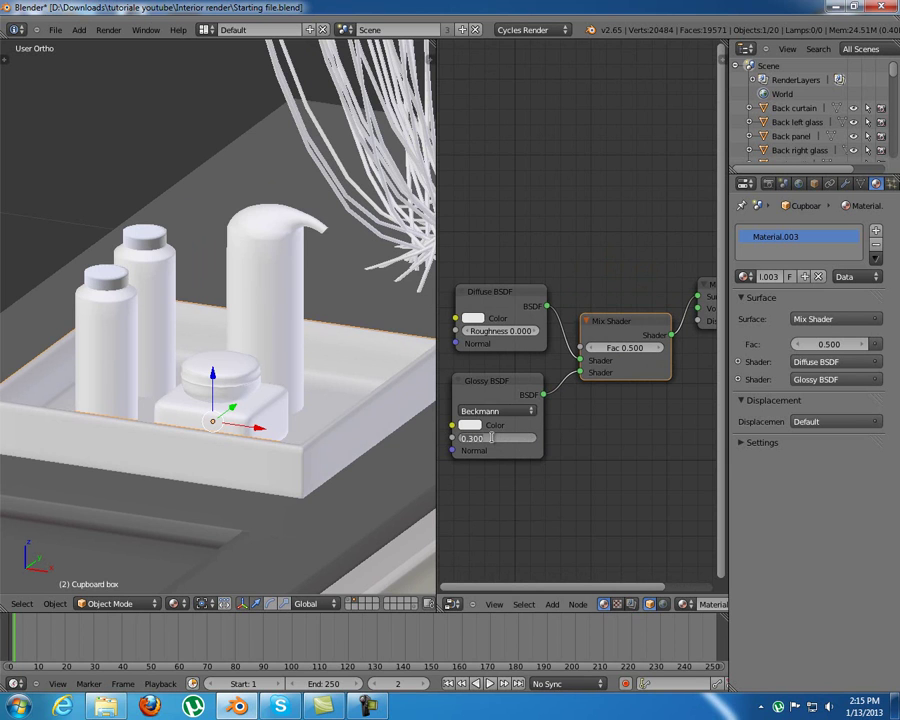
pyautogui.write('0.9')
pyautogui.press('Return')
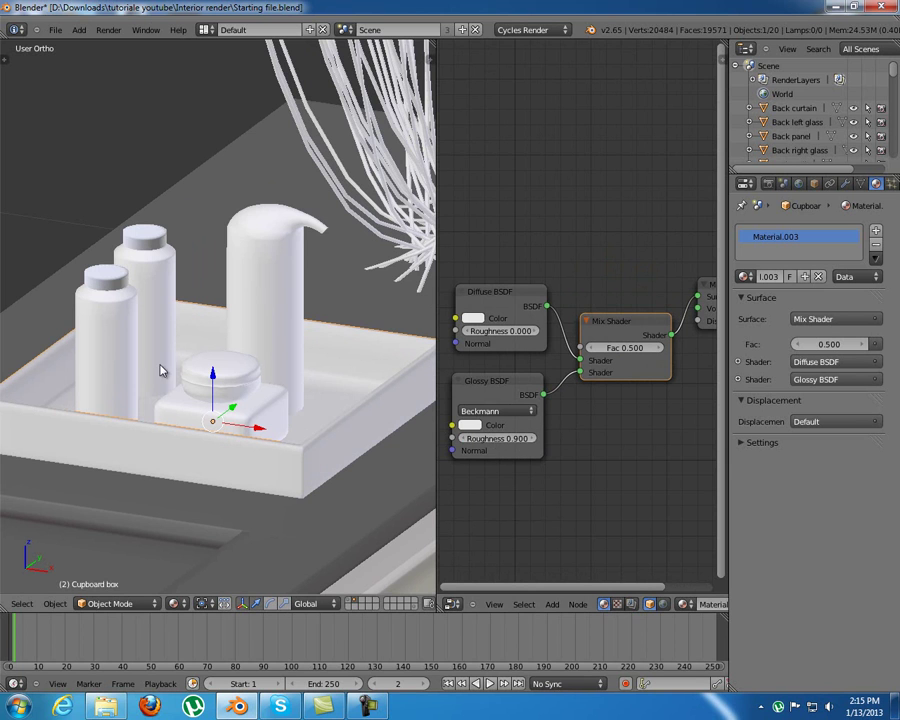
pyautogui.moveTo(293, 326); pyautogui.dragTo(280, 343, button='middle')
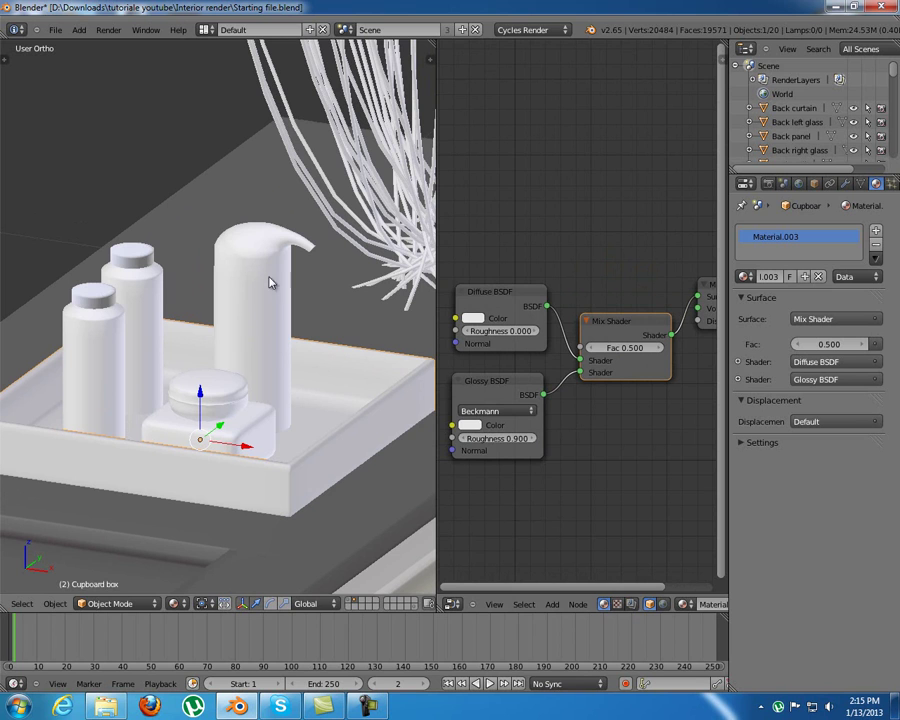
pyautogui.moveTo(515, 293); pyautogui.dragTo(508, 300)
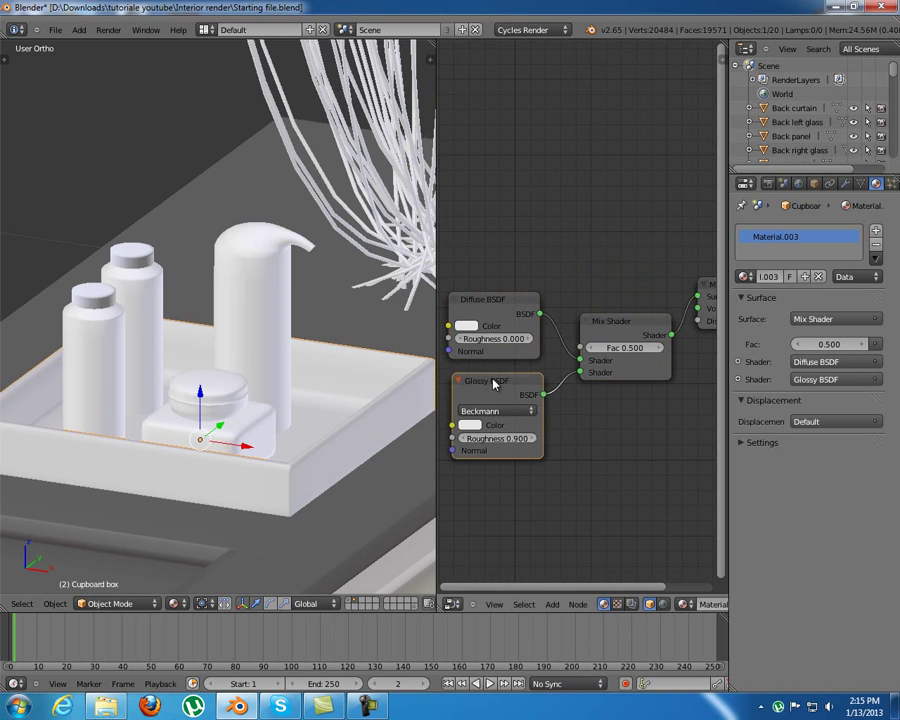
pyautogui.moveTo(494, 390); pyautogui.dragTo(489, 387)
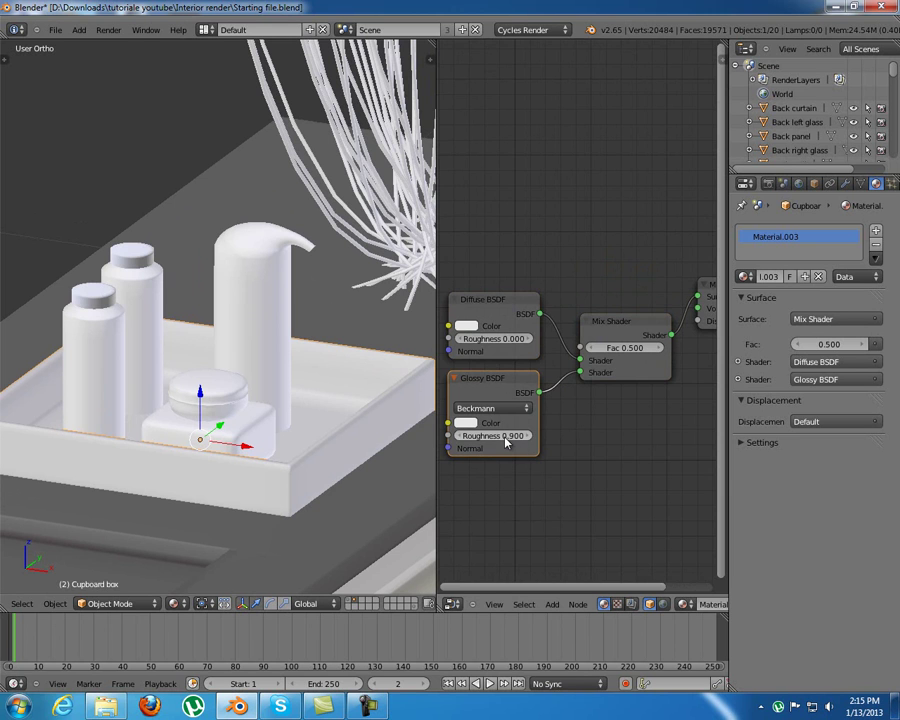
# Darken the tray material's Diffuse BSDF colour to a grey with R, G and B at 0.562
pyautogui.moveTo(555, 463); pyautogui.dragTo(595, 450, button='middle')
pyautogui.scroll(2, 568, 466)
pyautogui.click(506, 340)
pyautogui.click(510, 338)
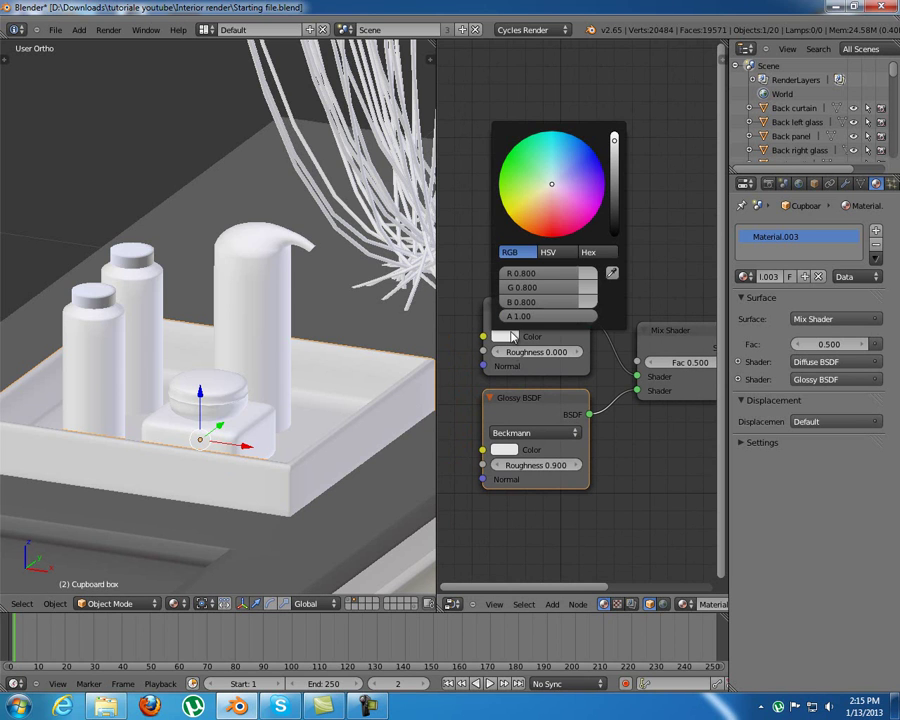
pyautogui.click(615, 158)
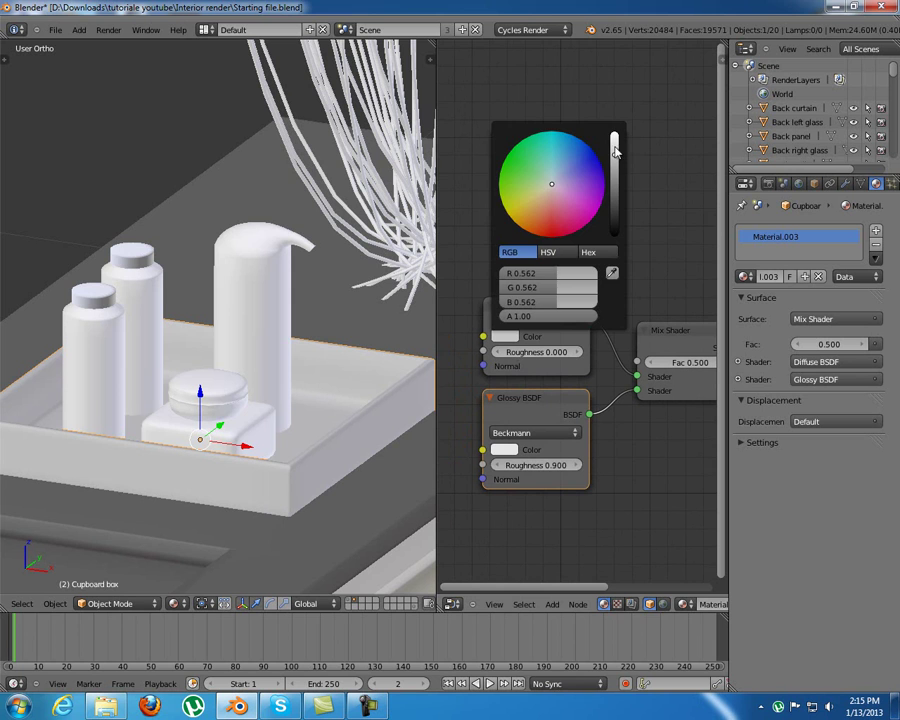
pyautogui.scroll(-3, 582, 474)
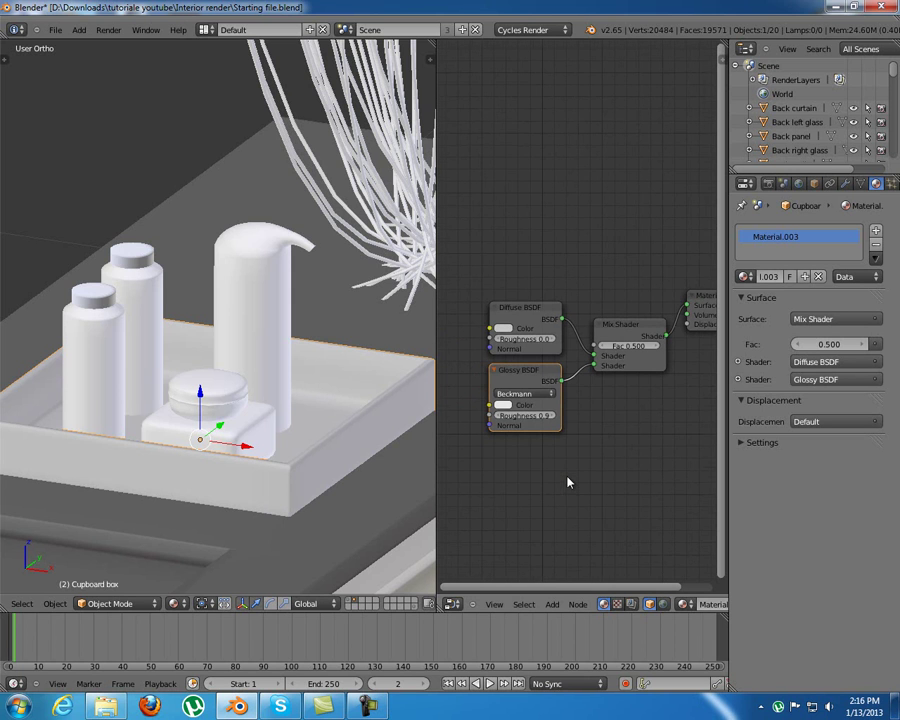
# Link the tap's material to the small metal box in the tray and its round cap
pyautogui.rightClick(247, 437)
pyautogui.moveTo(187, 456); pyautogui.dragTo(296, 398, button='middle')
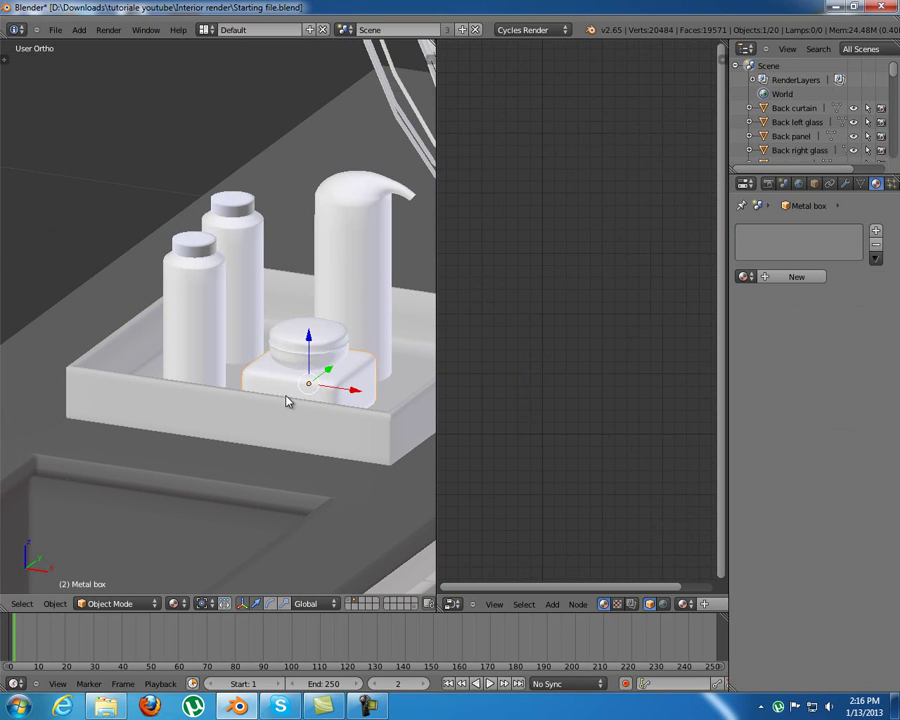
pyautogui.press('g')
pyautogui.rightClick(308, 387)
pyautogui.scroll(-4, 270, 370)
pyautogui.rightClick(62, 360)
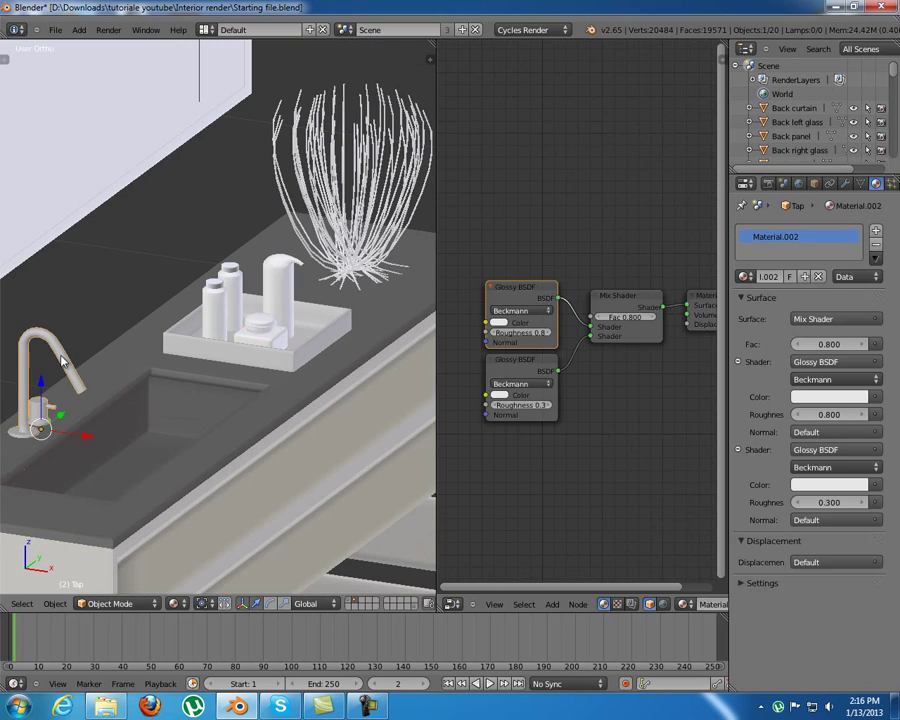
pyautogui.rightClick(268, 333)
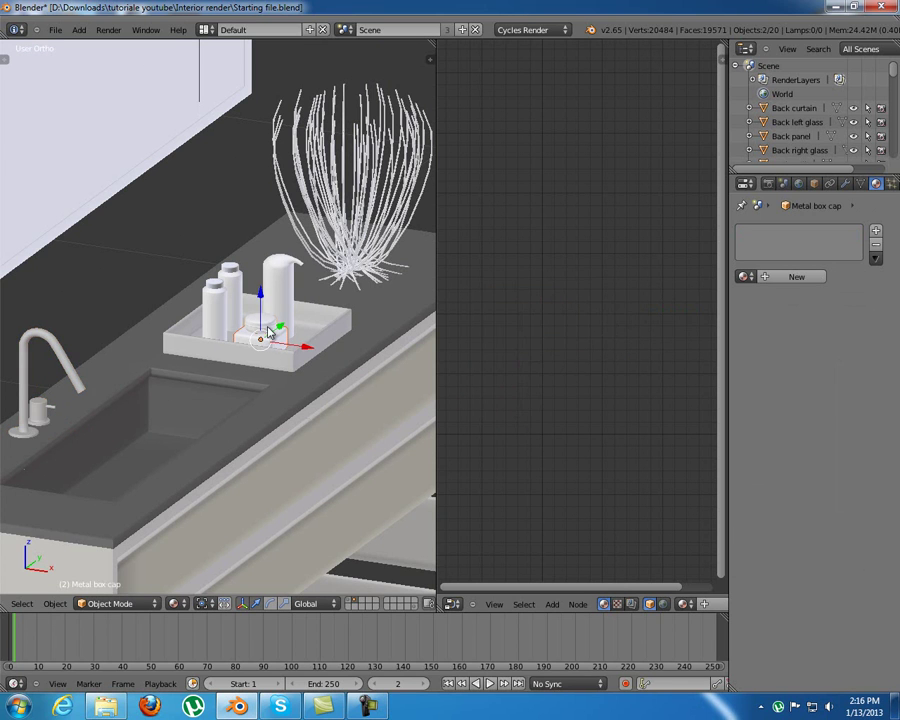
pyautogui.keyDown('shift'); pyautogui.rightClick(44, 352); pyautogui.keyUp('shift')
pyautogui.scroll(4, 140, 376)
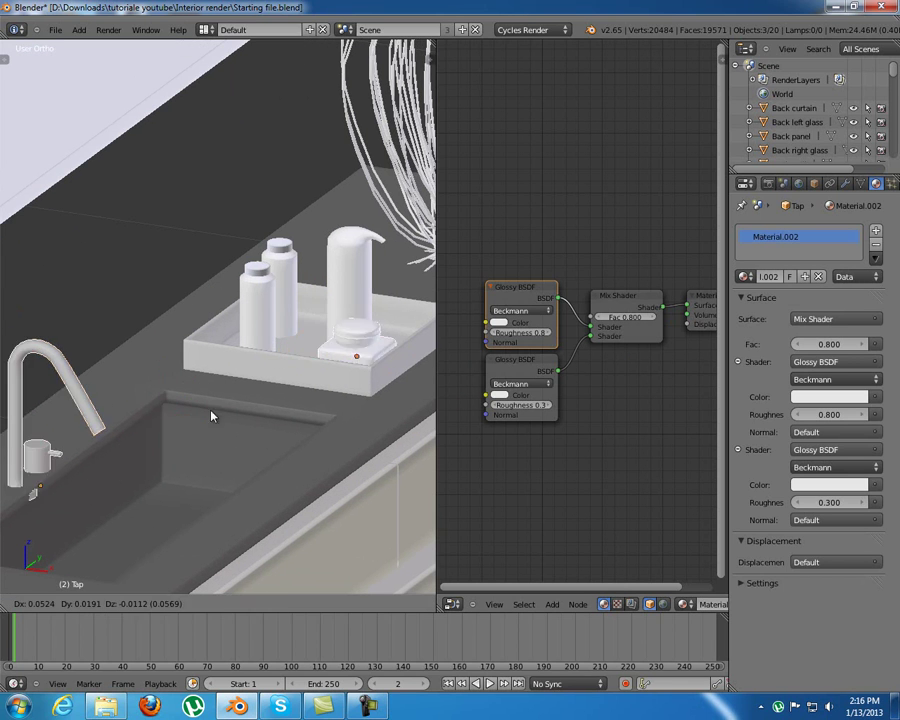
pyautogui.hotkey('ctrl', 'l')
pyautogui.click(257, 372)
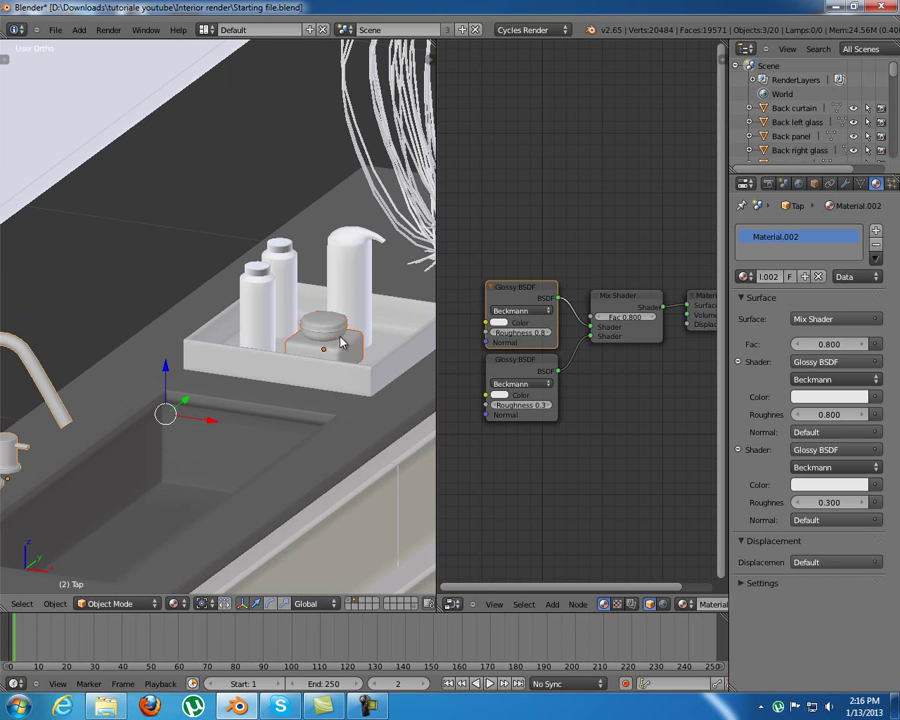
# Link the tap's material to the tall pump dispenser in the tray
pyautogui.rightClick(350, 340)
pyautogui.moveTo(352, 282); pyautogui.dragTo(91, 412, button='middle')
pyautogui.rightClick(314, 321)
pyautogui.keyDown('shift'); pyautogui.rightClick(37, 382); pyautogui.keyUp('shift')
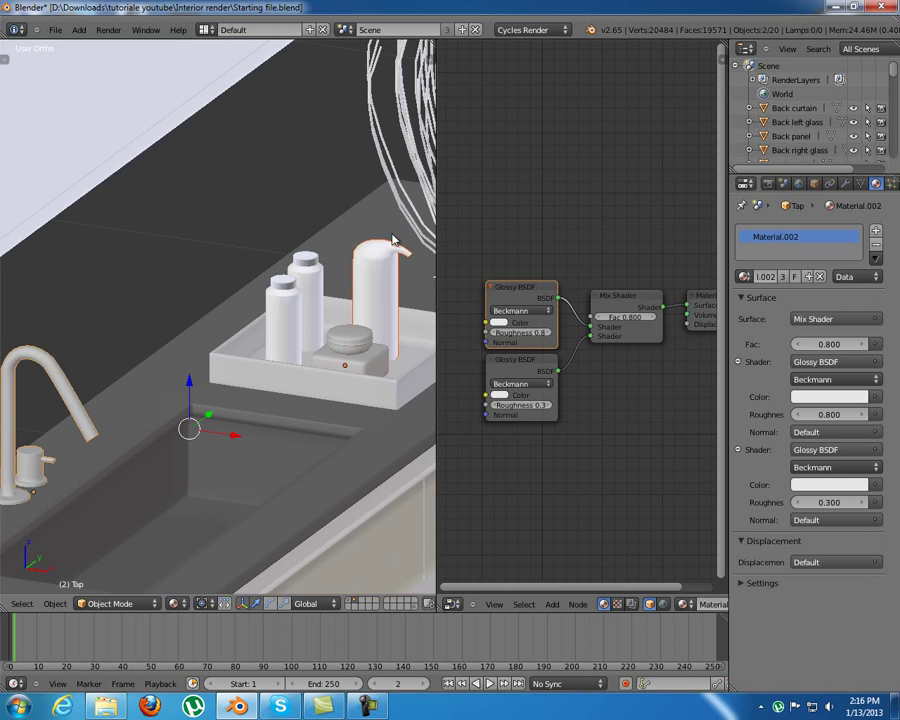
pyautogui.hotkey('ctrl', 'l')
pyautogui.click(348, 307)
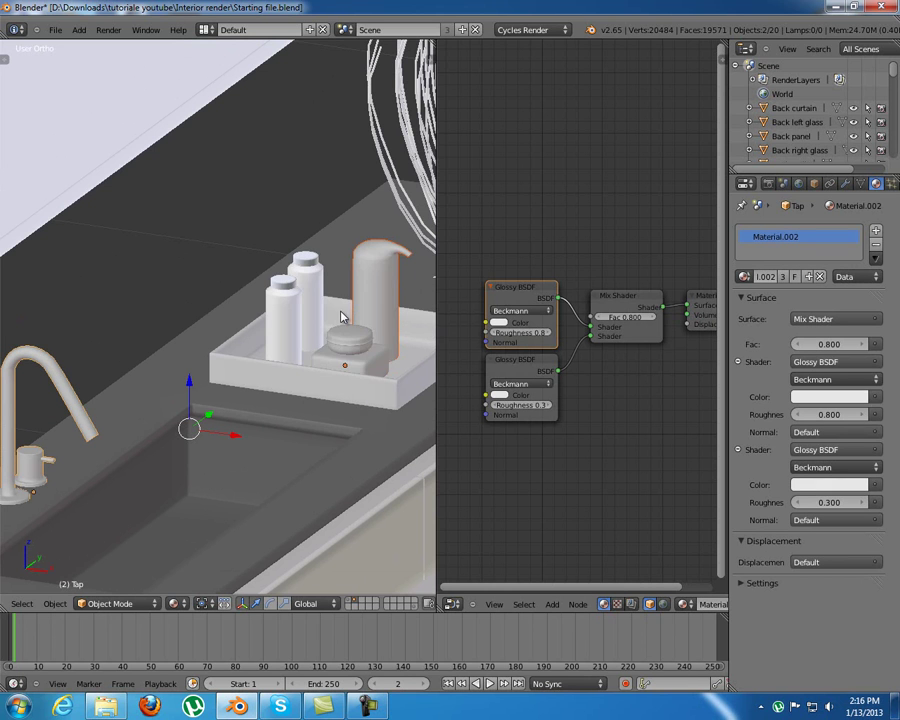
# Give the two bottles in the tray a new material with a Glass BSDF surface
pyautogui.keyDown('shift'); pyautogui.moveTo(348, 310); pyautogui.dragTo(268, 368, button='middle'); pyautogui.keyUp('shift')
pyautogui.scroll(6, 268, 368)
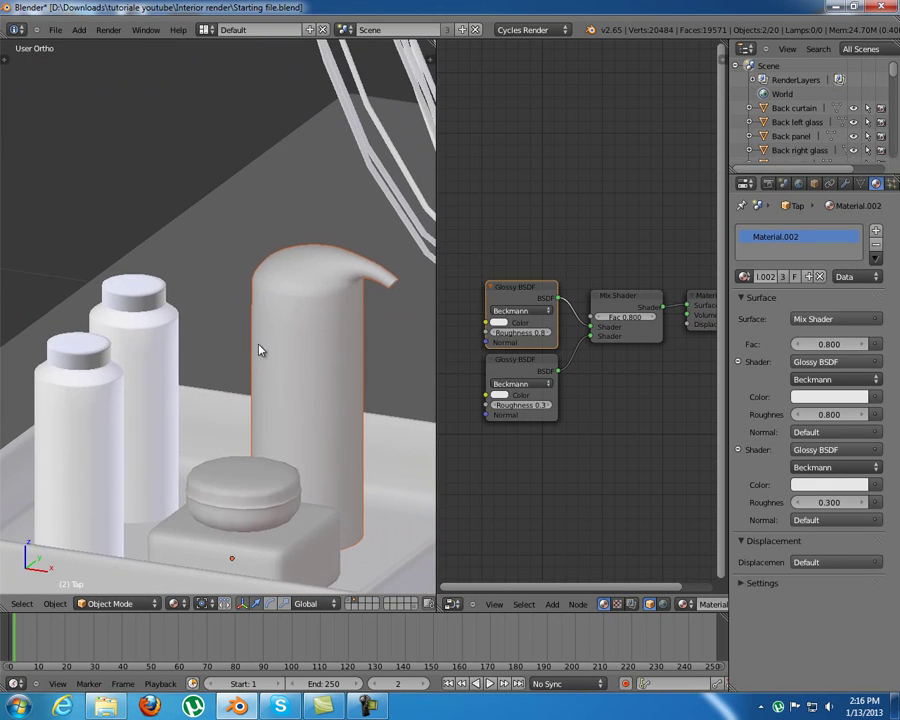
pyautogui.moveTo(276, 270); pyautogui.dragTo(141, 322, button='middle')
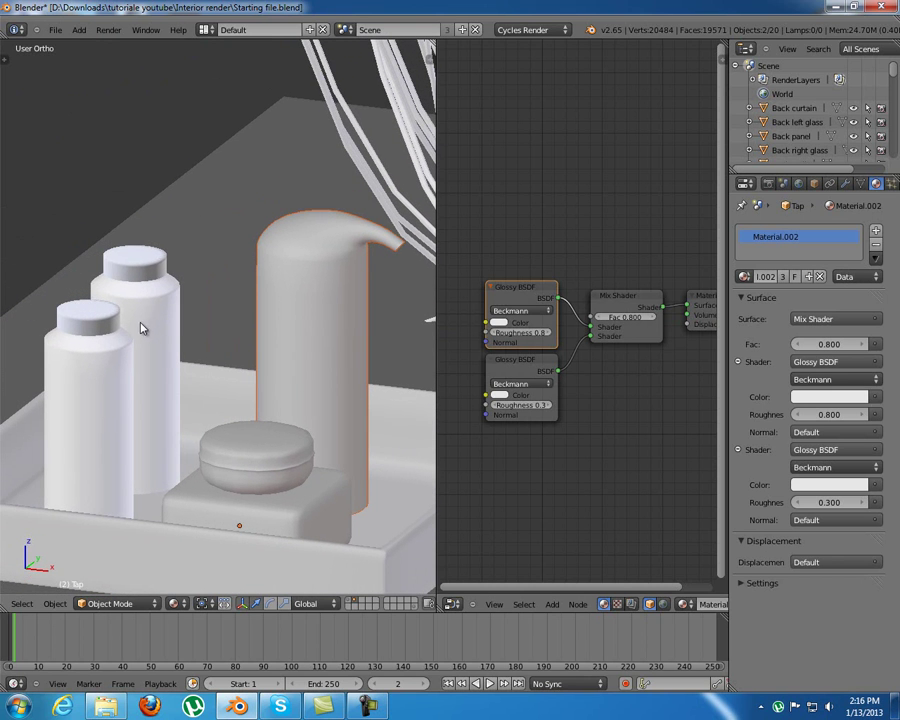
pyautogui.rightClick(113, 391)
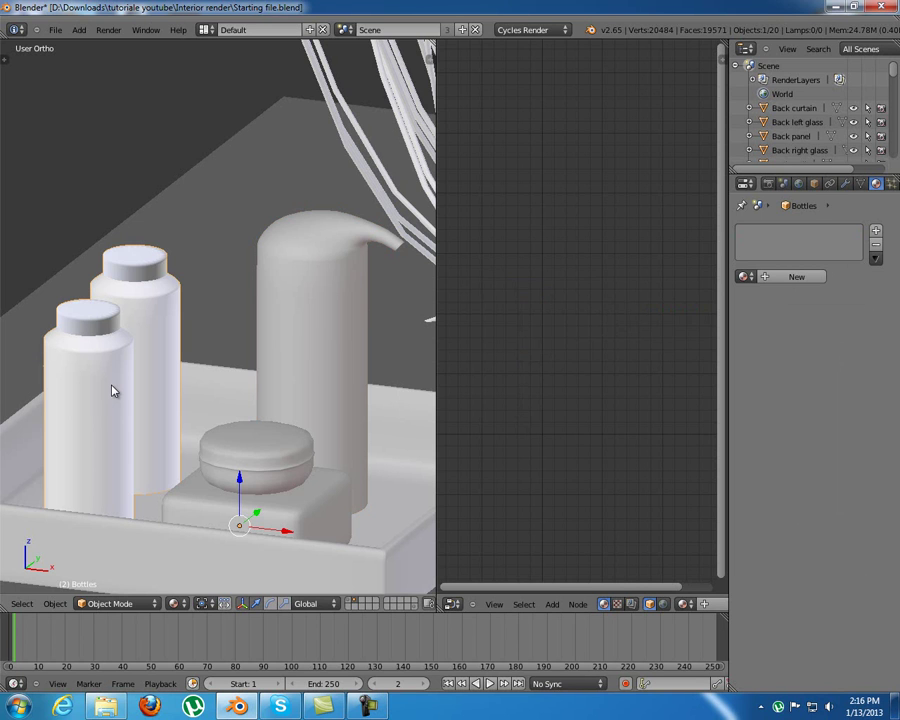
pyautogui.keyDown('shift'); pyautogui.moveTo(96, 281); pyautogui.dragTo(120, 274, button='middle'); pyautogui.keyUp('shift')
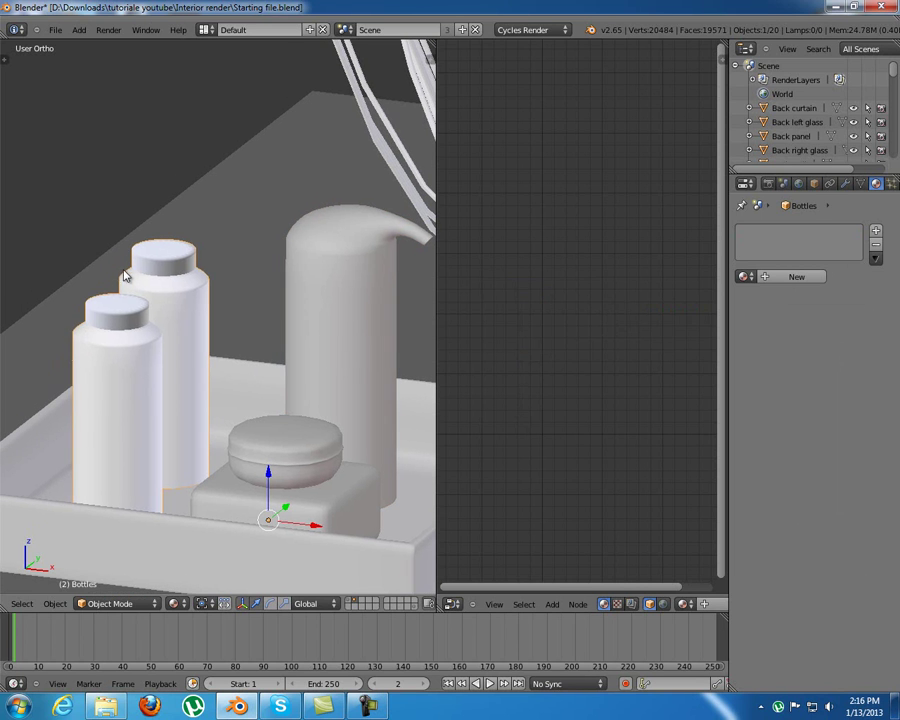
pyautogui.moveTo(195, 323); pyautogui.dragTo(148, 347, button='middle')
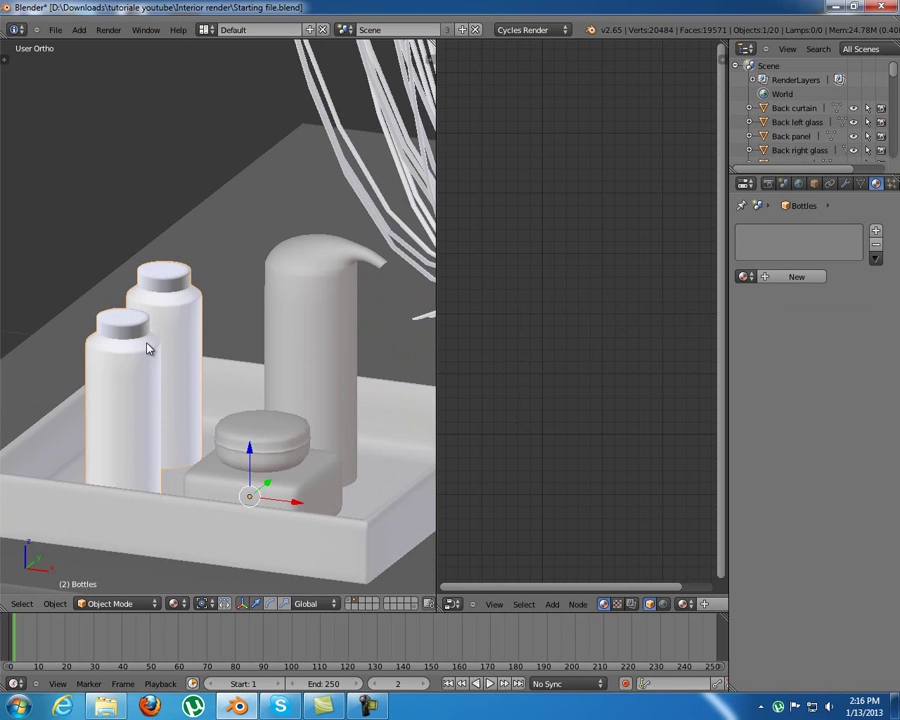
pyautogui.press('g')
pyautogui.press('Escape')
pyautogui.keyDown('shift'); pyautogui.moveTo(145, 338); pyautogui.dragTo(161, 332, button='middle'); pyautogui.keyUp('shift')
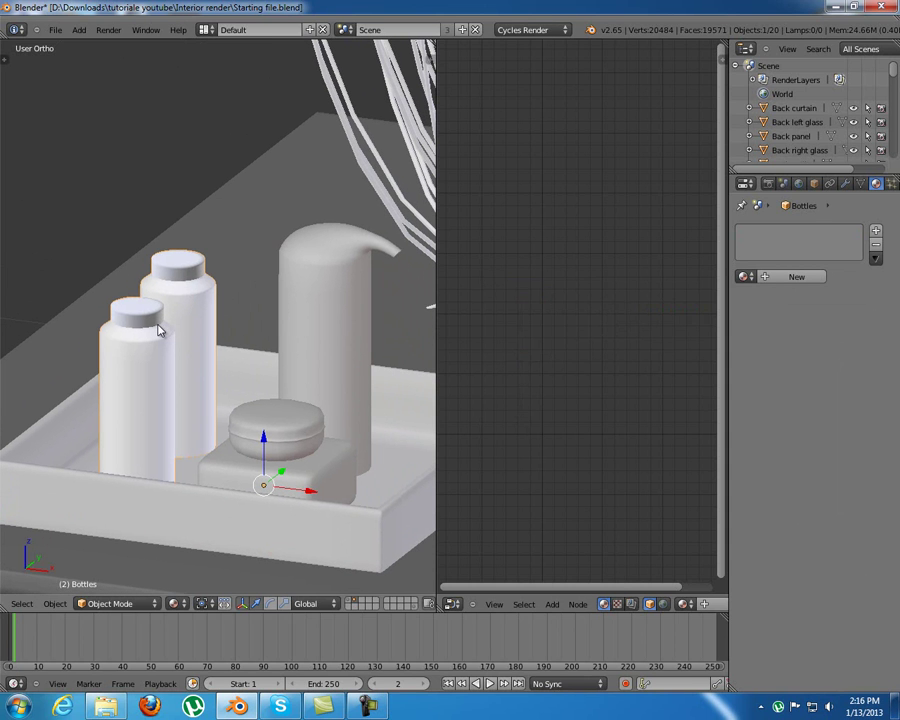
pyautogui.click(799, 277)
pyautogui.click(815, 320)
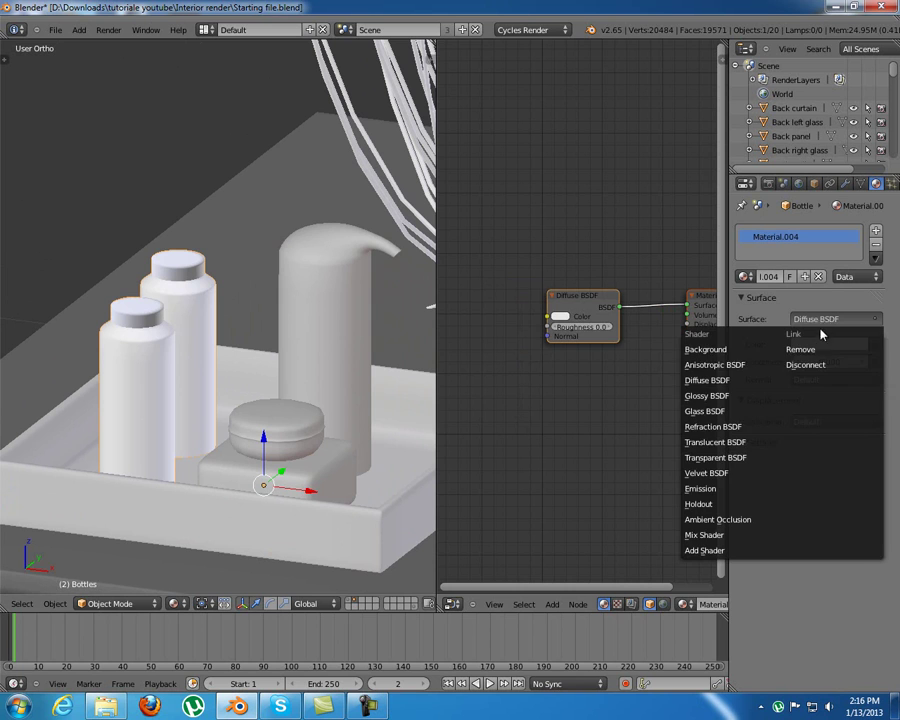
pyautogui.click(750, 411)
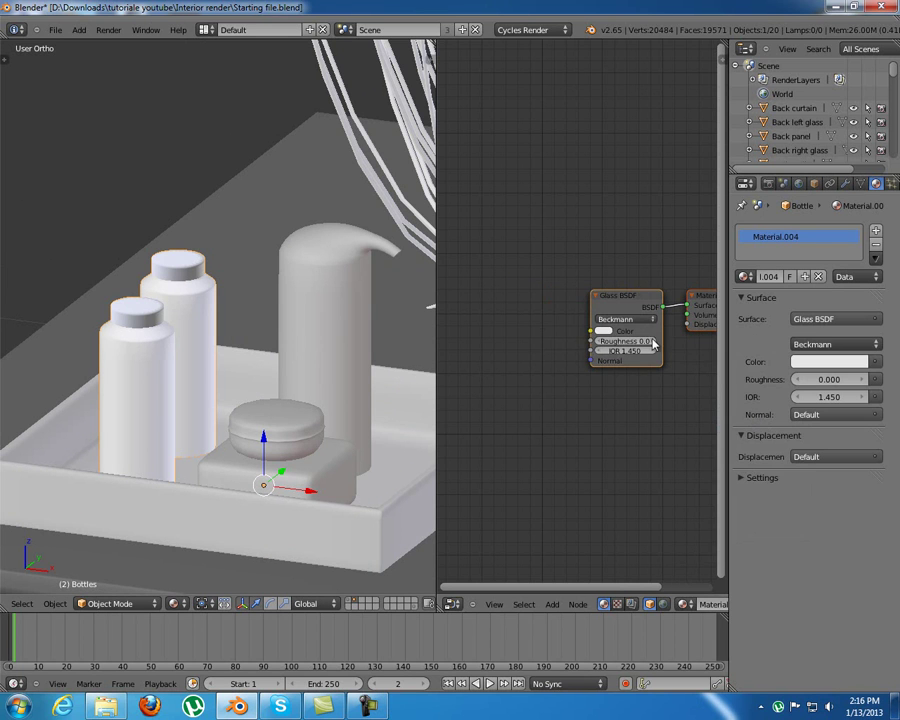
# Add a second material slot to the bottles and create a new material in it
pyautogui.keyDown('shift'); pyautogui.moveTo(110, 350); pyautogui.dragTo(124, 348, button='middle'); pyautogui.keyUp('shift')
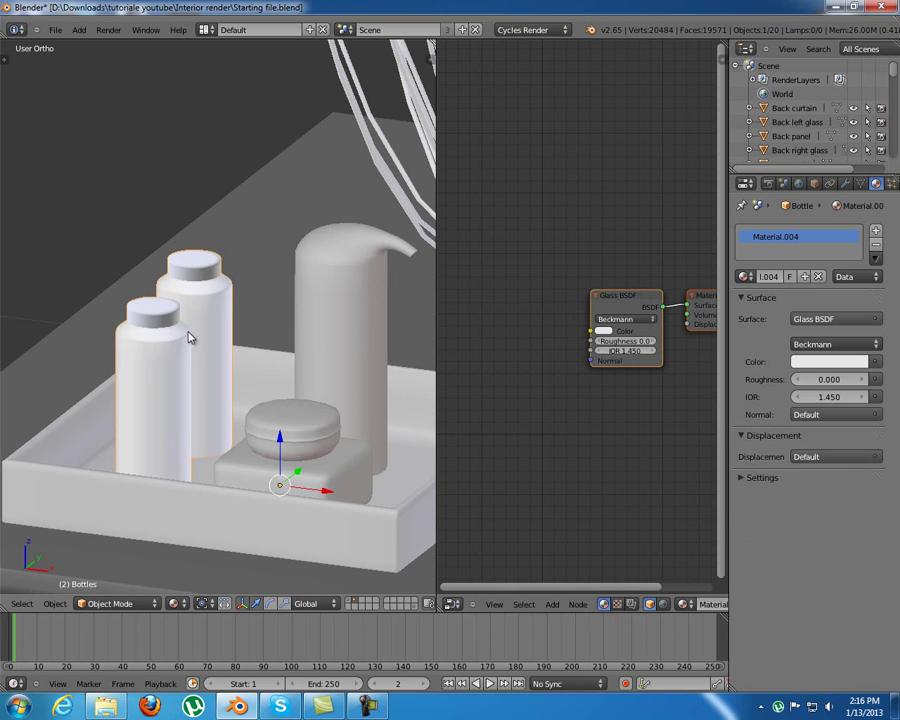
pyautogui.click(876, 230)
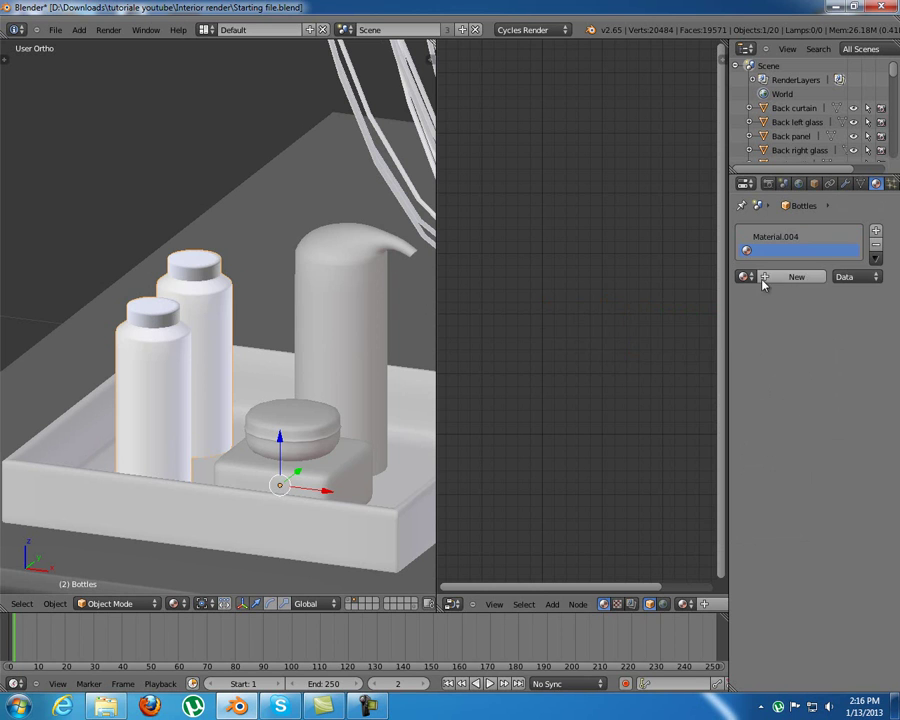
pyautogui.click(797, 277)
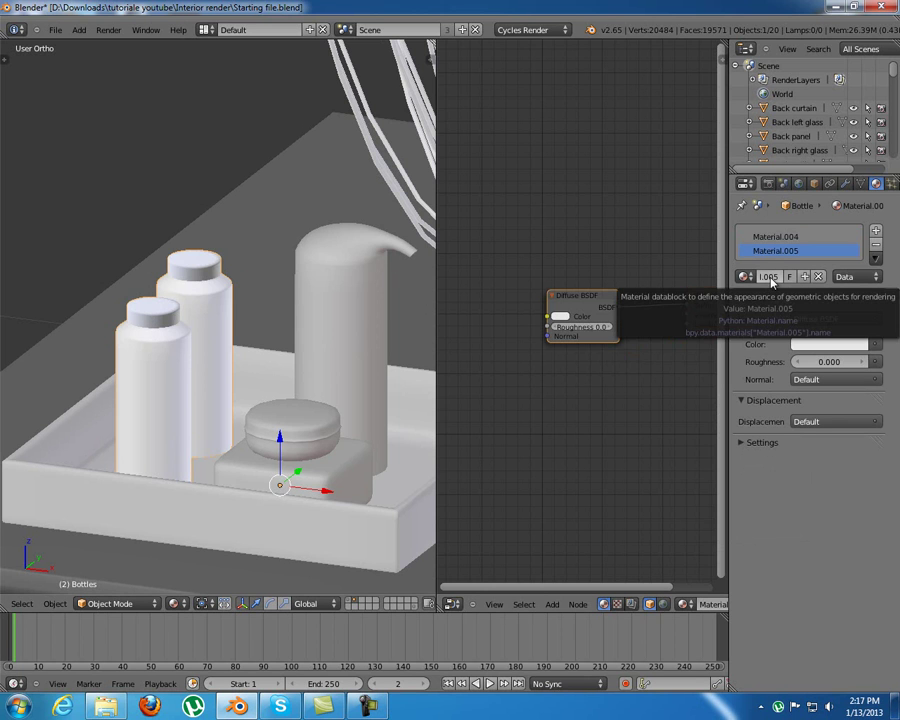
# Select the linked cap geometry of both bottles in Edit Mode, and return to Object Mode
pyautogui.press('Tab')
pyautogui.press('a')
pyautogui.scroll(8, 148, 313)
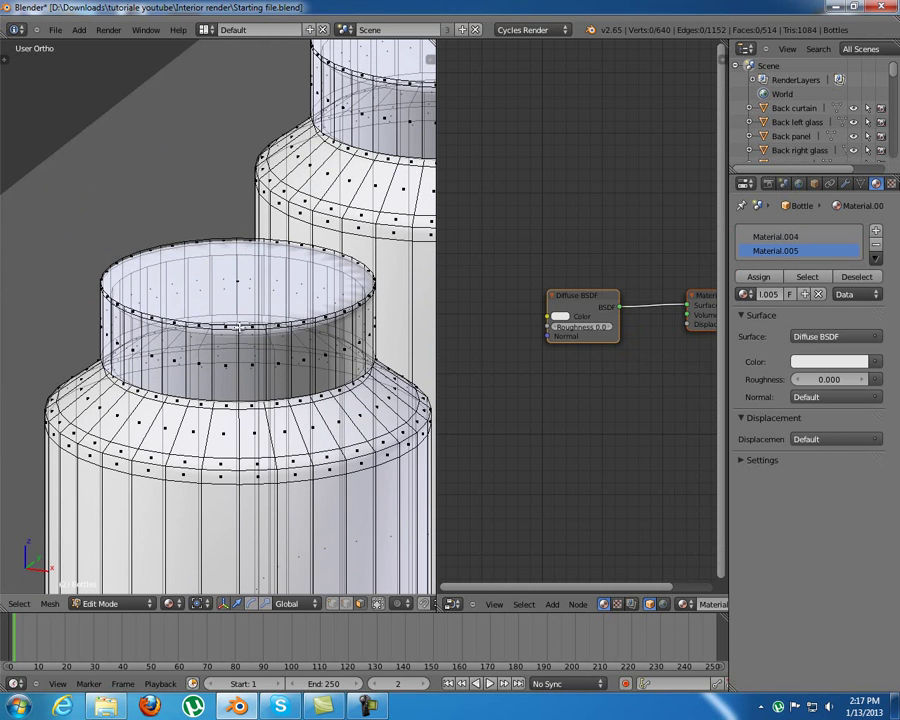
pyautogui.press('l')
pyautogui.keyDown('shift'); pyautogui.moveTo(262, 318); pyautogui.dragTo(154, 353, button='middle'); pyautogui.keyUp('shift')
pyautogui.press('l')
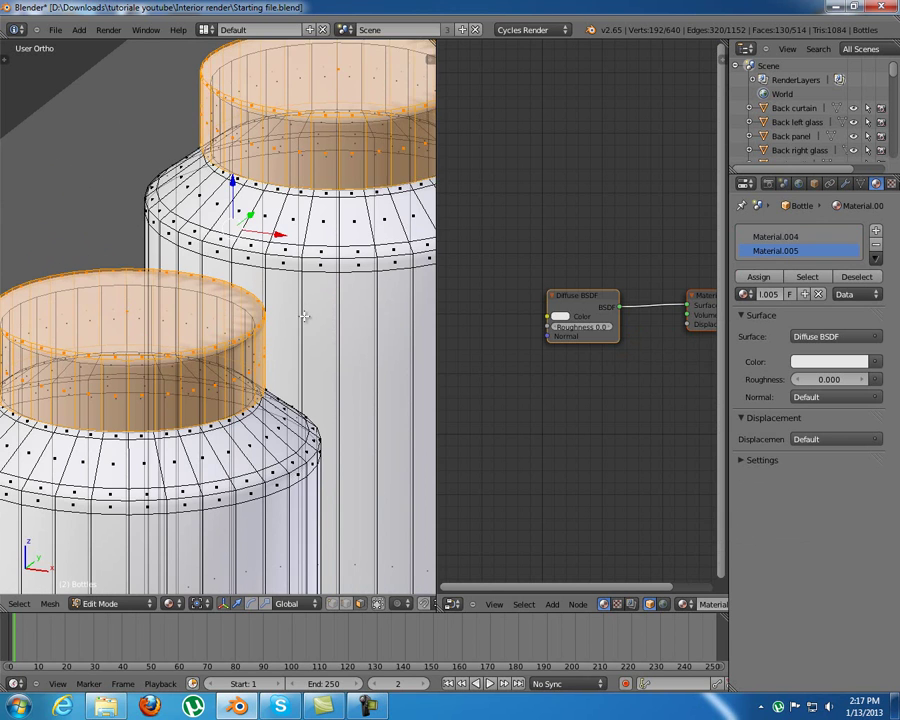
pyautogui.scroll(-3, 303, 315)
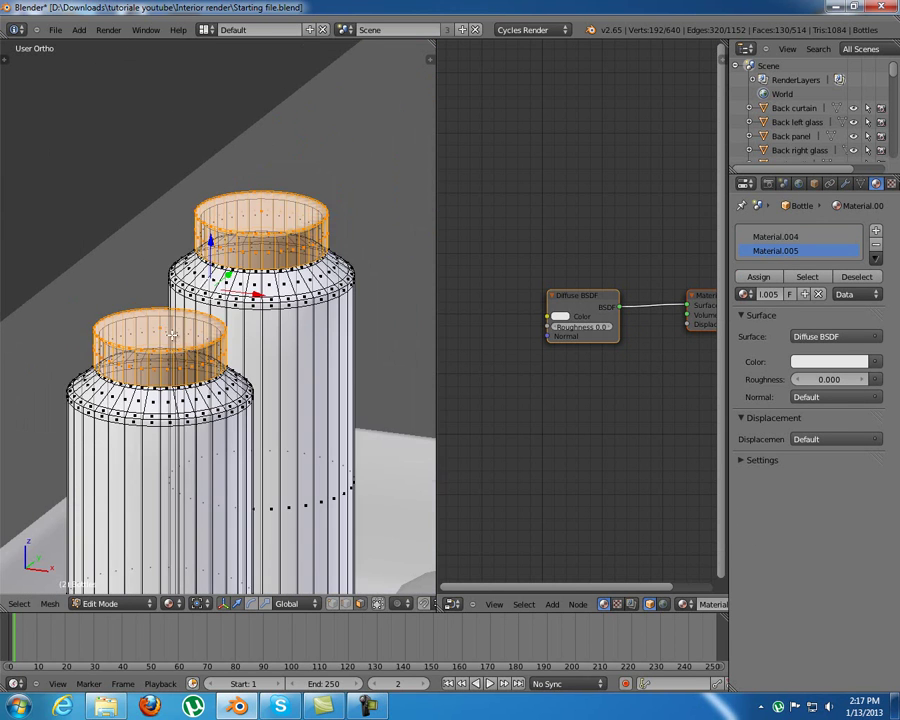
pyautogui.moveTo(172, 335); pyautogui.dragTo(243, 334, button='middle')
pyautogui.scroll(3, 283, 348)
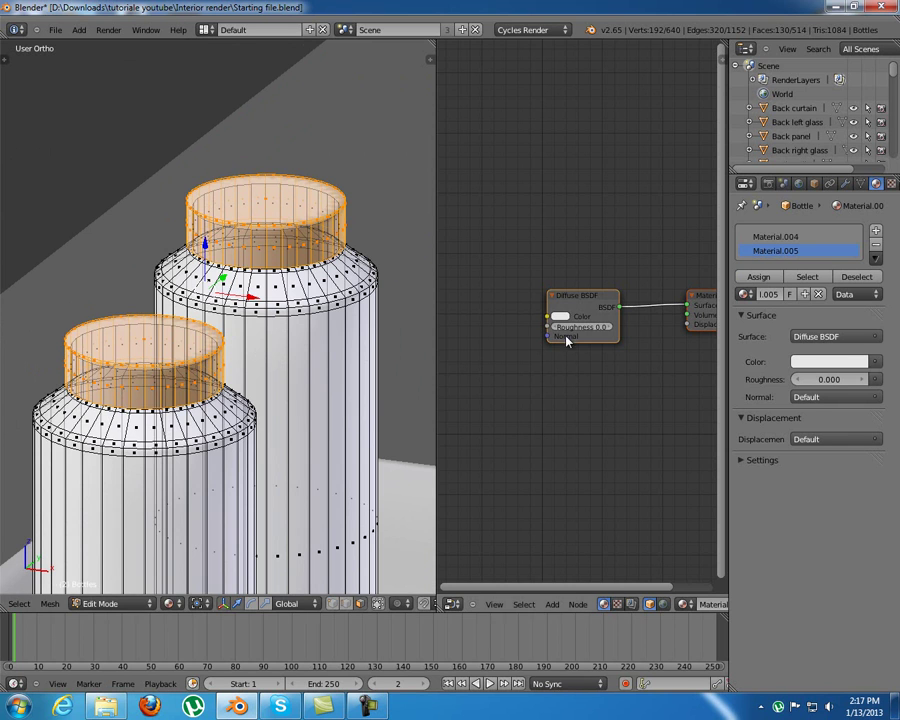
pyautogui.press('Tab')
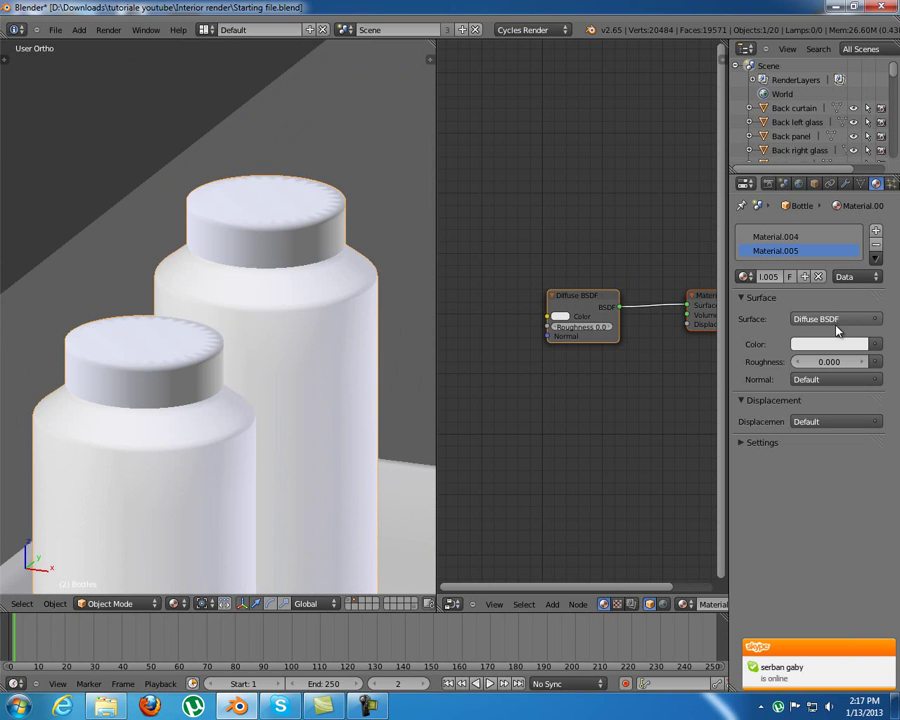
# Make the bottle caps' material a Mix Shader of Diffuse BSDF and Transparent BSDF, and place the Transparent node below the Diffuse node
pyautogui.scroll(-5, 230, 379)
pyautogui.scroll(3, 222, 380)
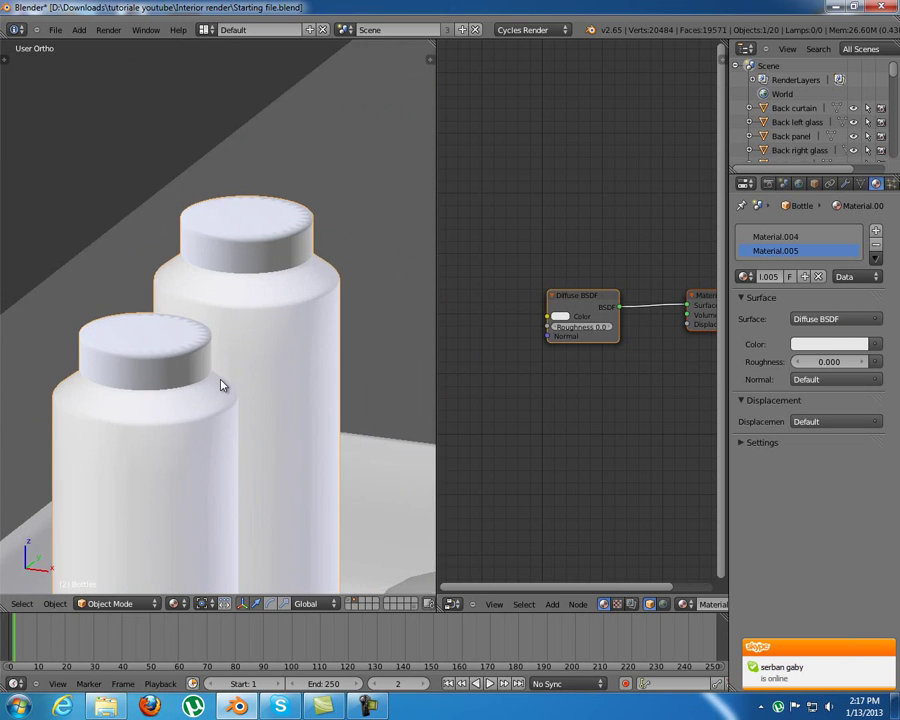
pyautogui.click(835, 318)
pyautogui.click(744, 530)
pyautogui.moveTo(599, 296); pyautogui.dragTo(558, 294)
pyautogui.click(833, 362)
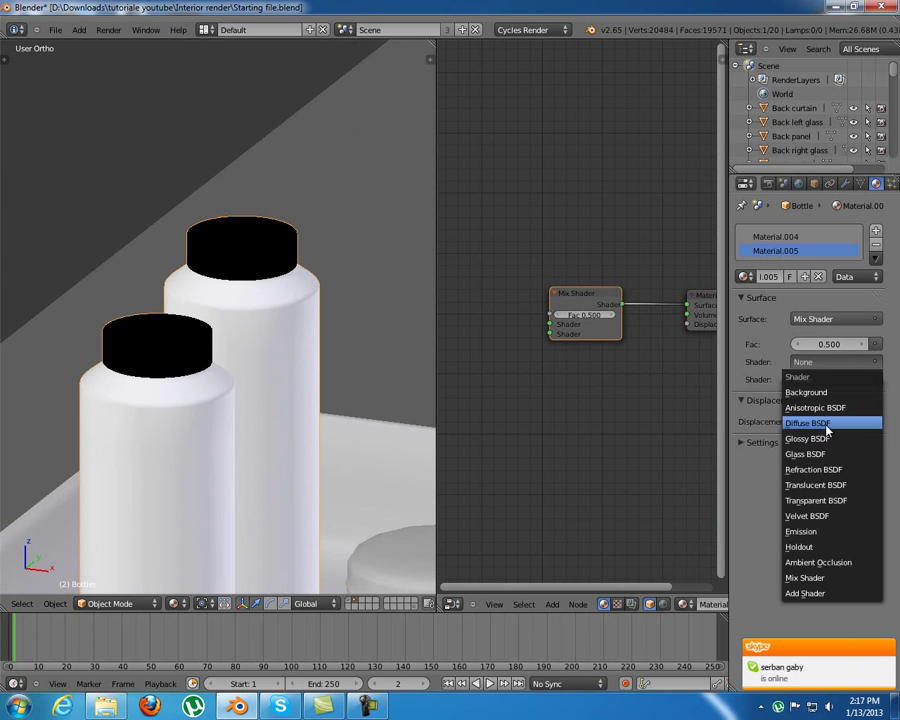
pyautogui.click(822, 423)
pyautogui.click(826, 431)
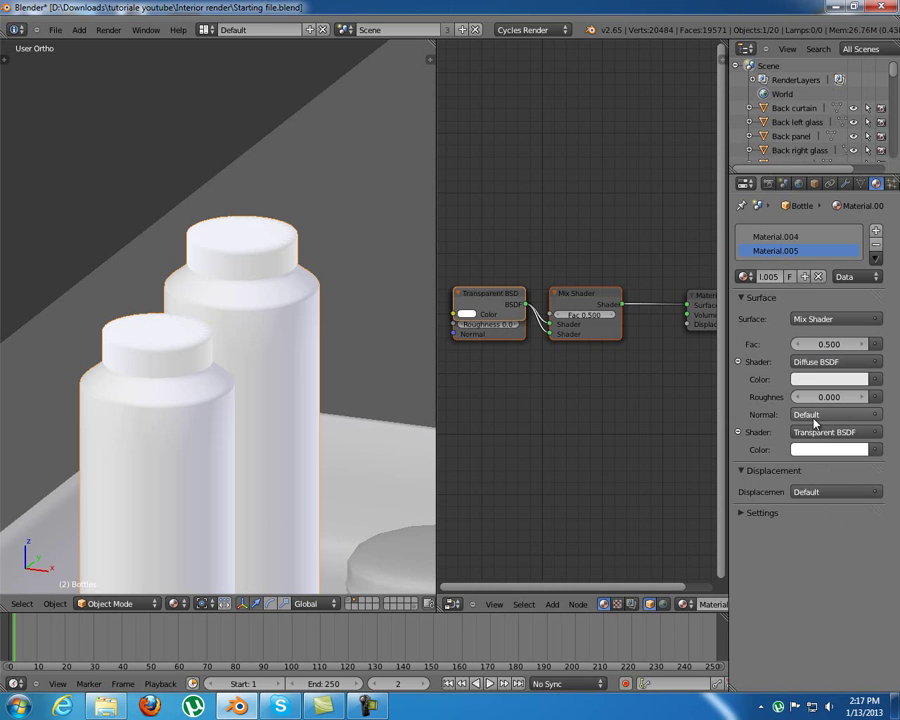
pyautogui.moveTo(500, 317); pyautogui.dragTo(526, 383)
pyautogui.scroll(1, 576, 396)
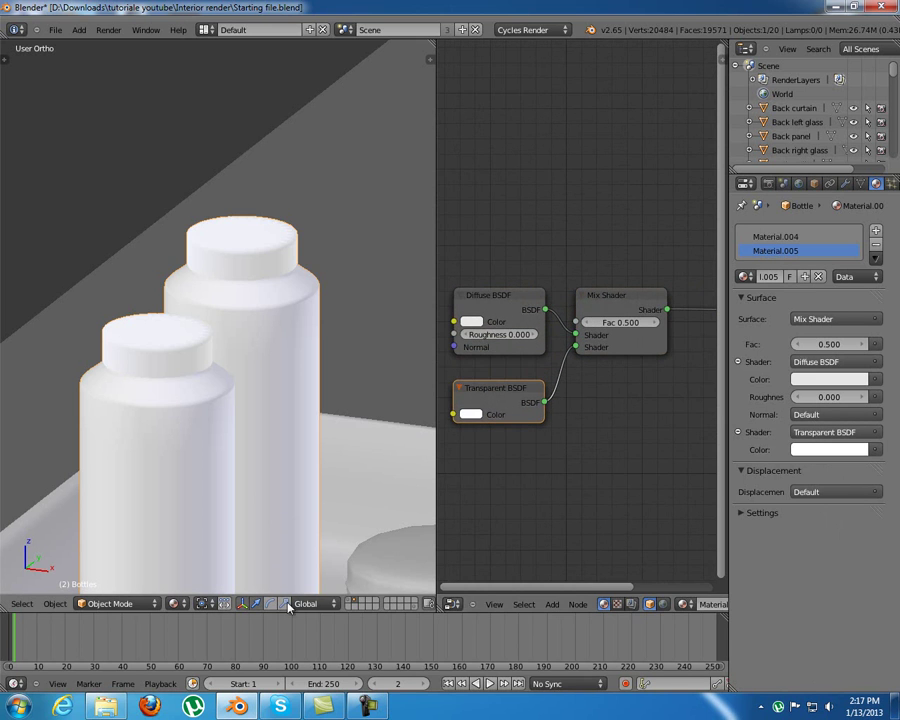
# Switch the 3D viewport to rendered shading and display the first scene layer too
pyautogui.click(176, 603)
pyautogui.click(209, 518)
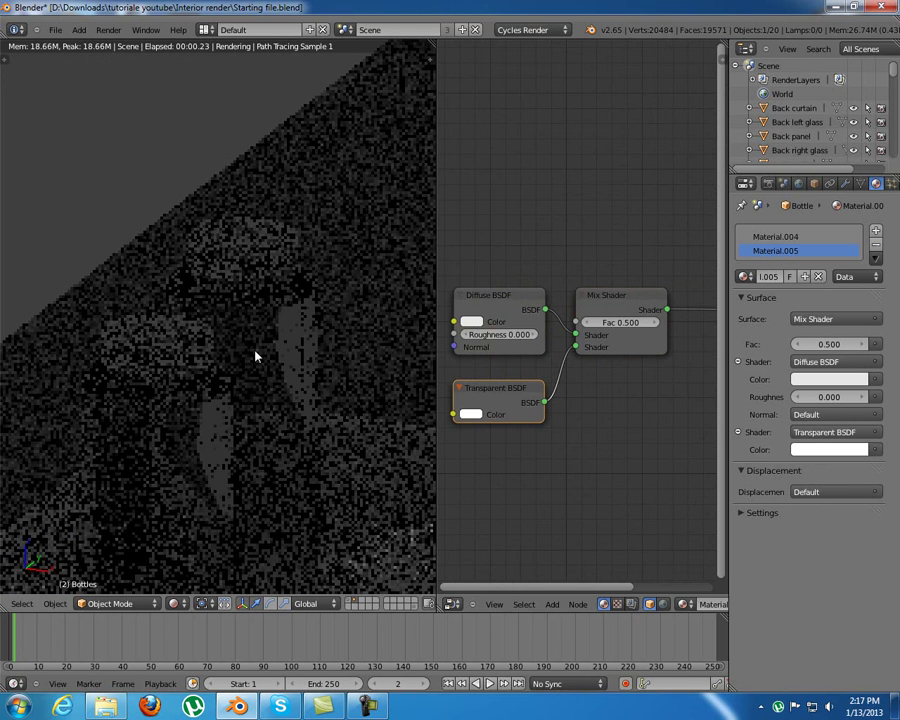
pyautogui.click(353, 604)
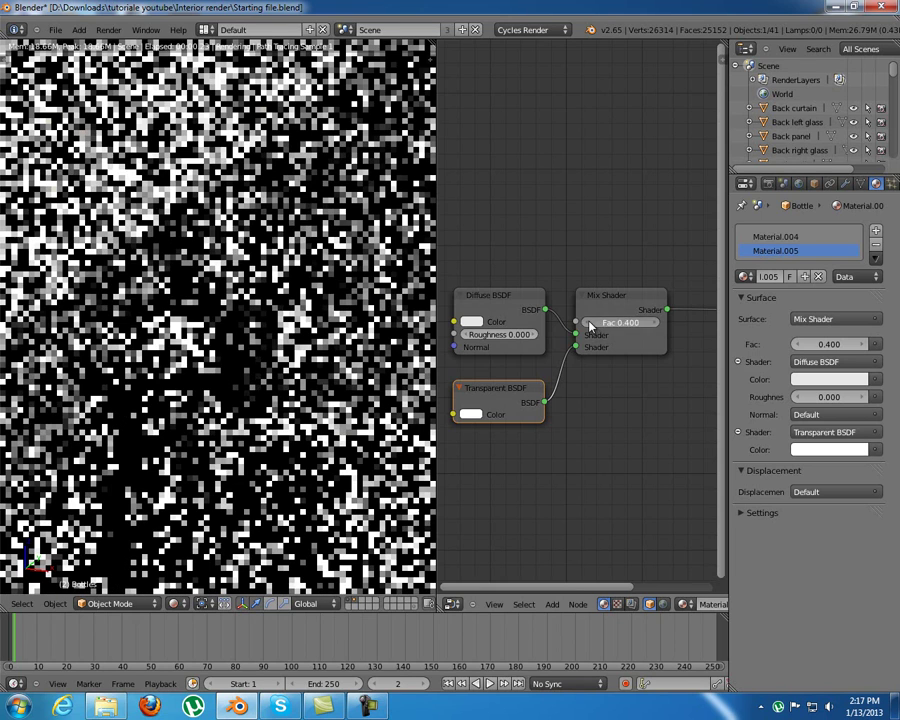
# Set the cap material's Mix Shader factor to 0.1 and return the viewport to solid shading
pyautogui.click(589, 324)
pyautogui.click(589, 324)
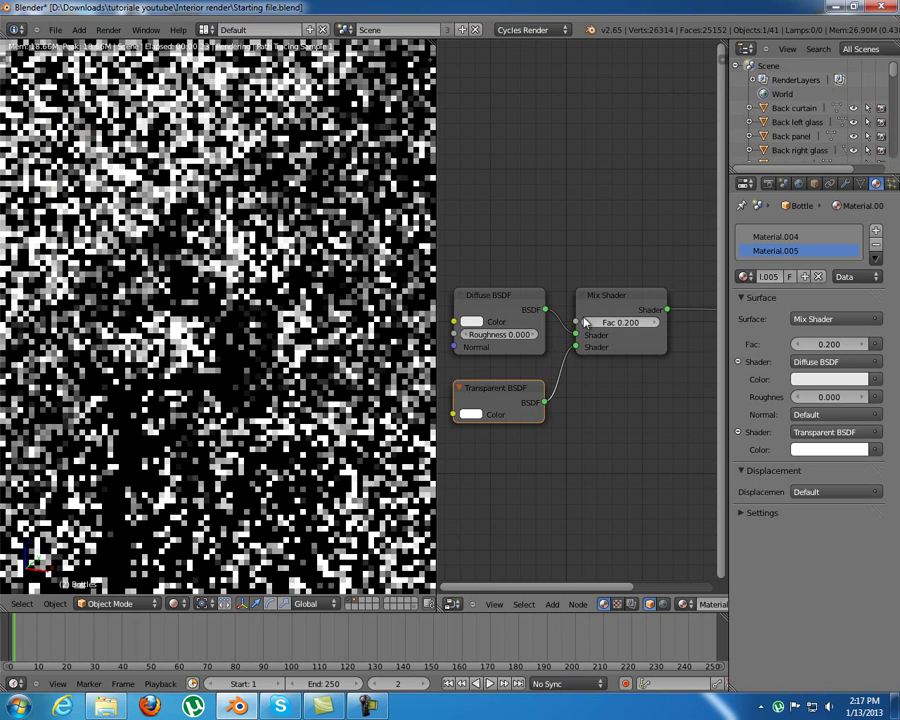
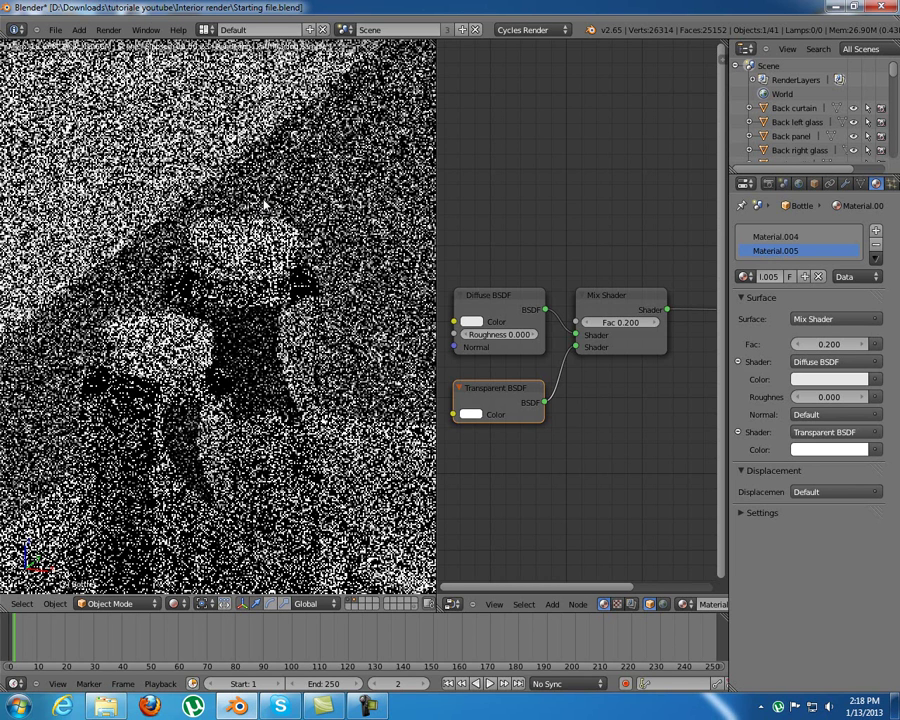
pyautogui.moveTo(500, 296); pyautogui.dragTo(498, 305)
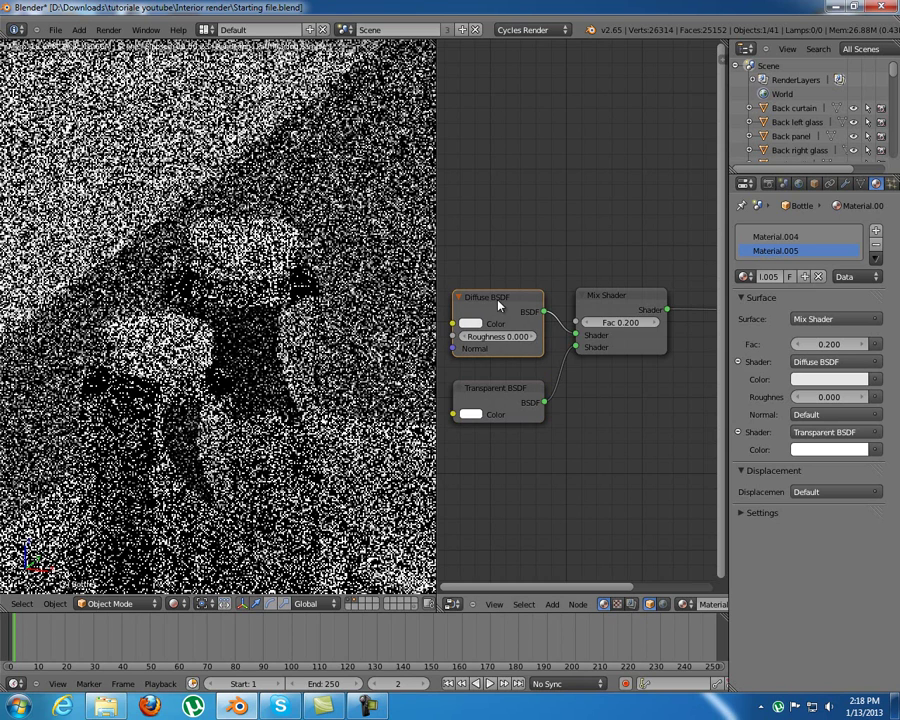
pyautogui.click(587, 322)
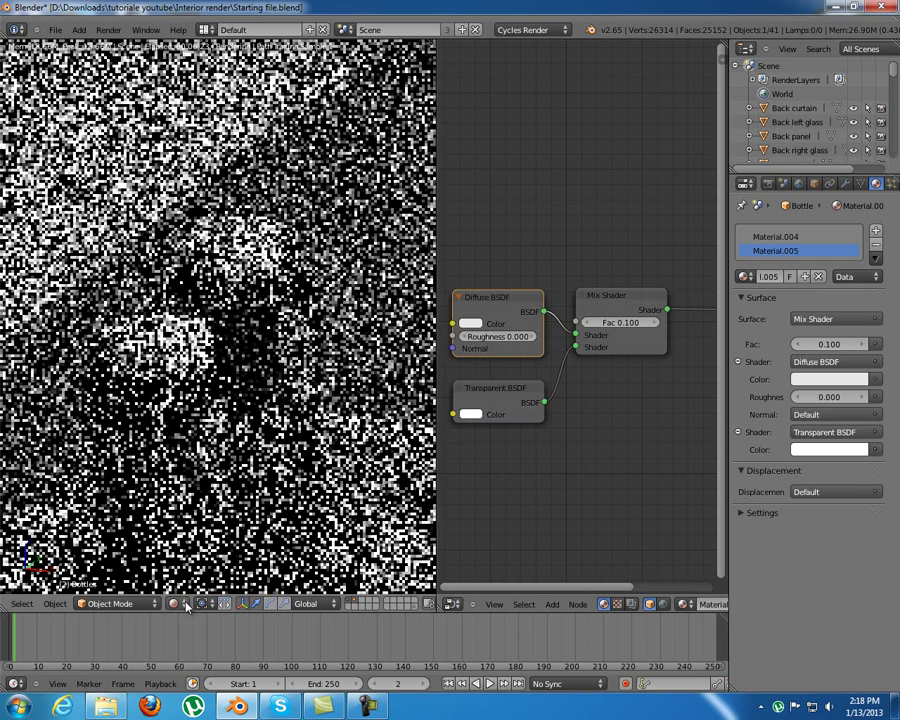
pyautogui.click(184, 604)
pyautogui.click(202, 526)
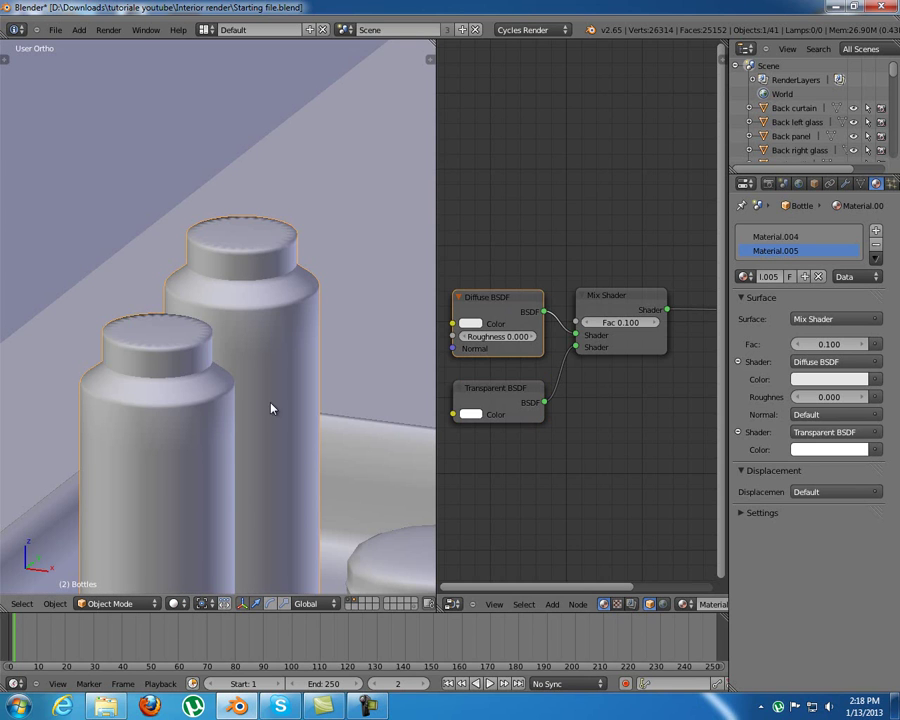
# Select the twig vase on the counter beside the tray and give it a new material
pyautogui.scroll(-8, 201, 265)
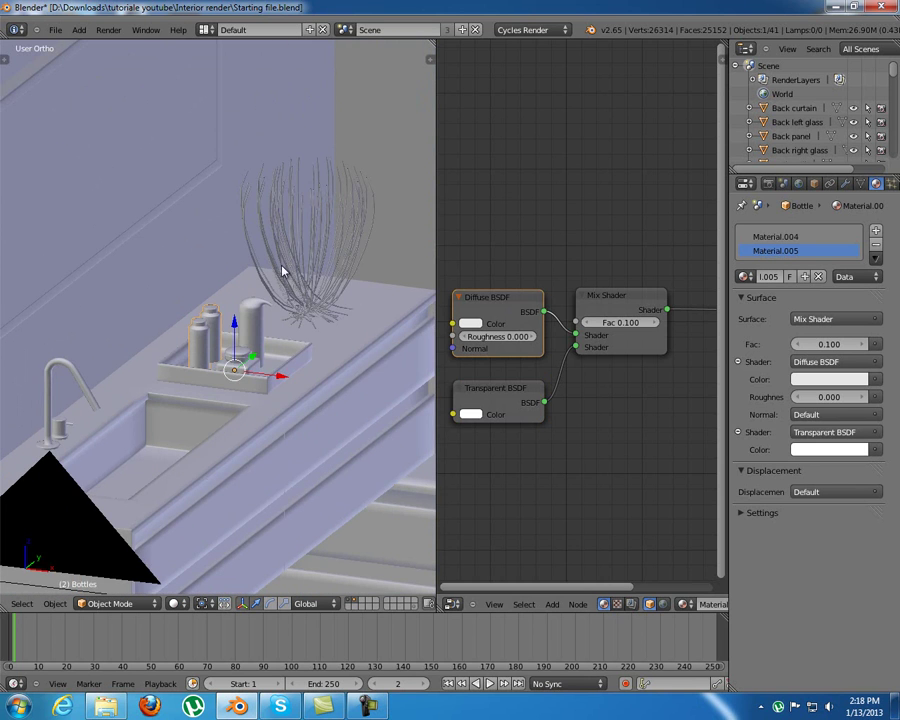
pyautogui.rightClick(338, 258)
pyautogui.scroll(4, 265, 325)
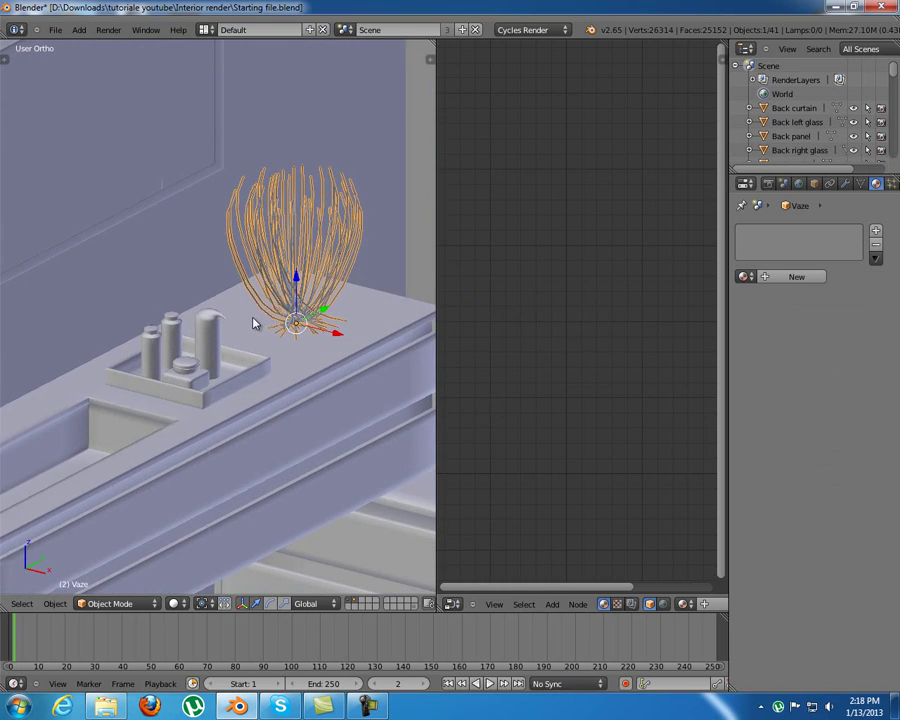
pyautogui.scroll(4, 255, 323)
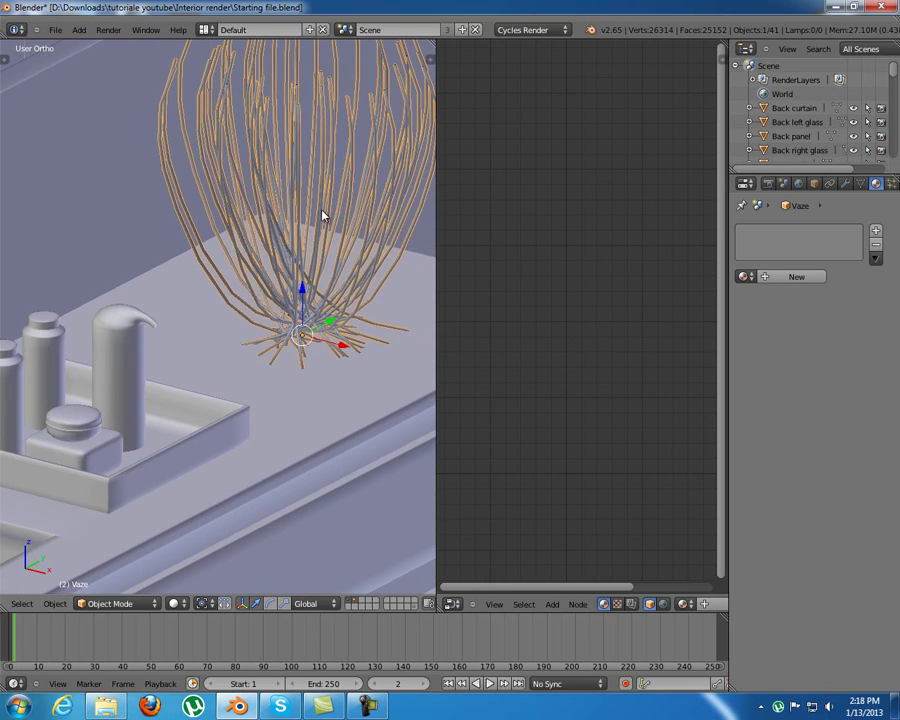
pyautogui.press('g')
pyautogui.rightClick(311, 211)
pyautogui.keyDown('shift'); pyautogui.moveTo(303, 228); pyautogui.dragTo(279, 287, button='middle'); pyautogui.keyUp('shift')
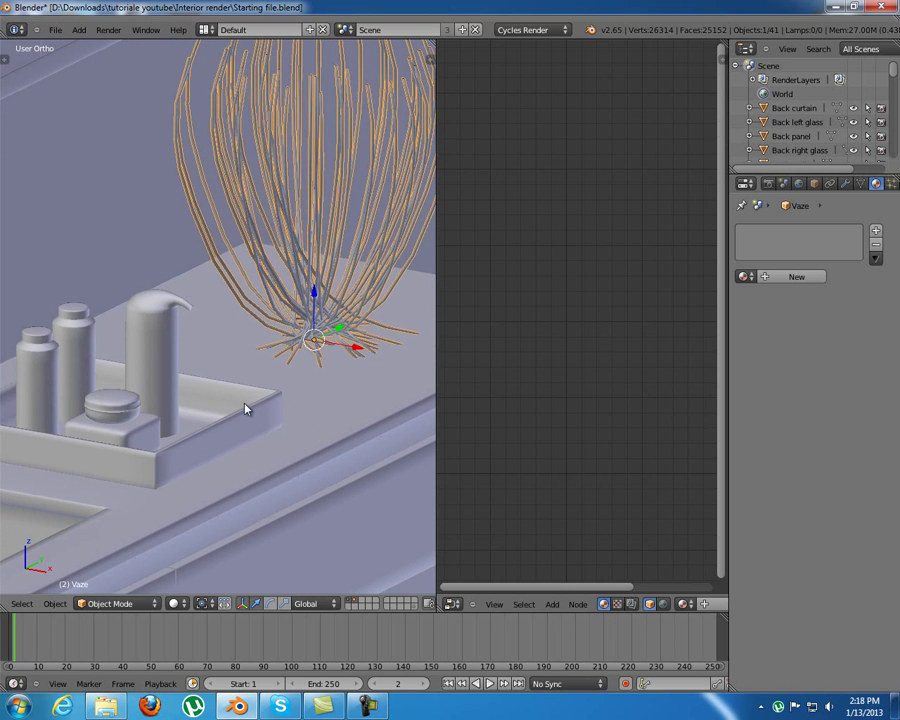
pyautogui.click(793, 277)
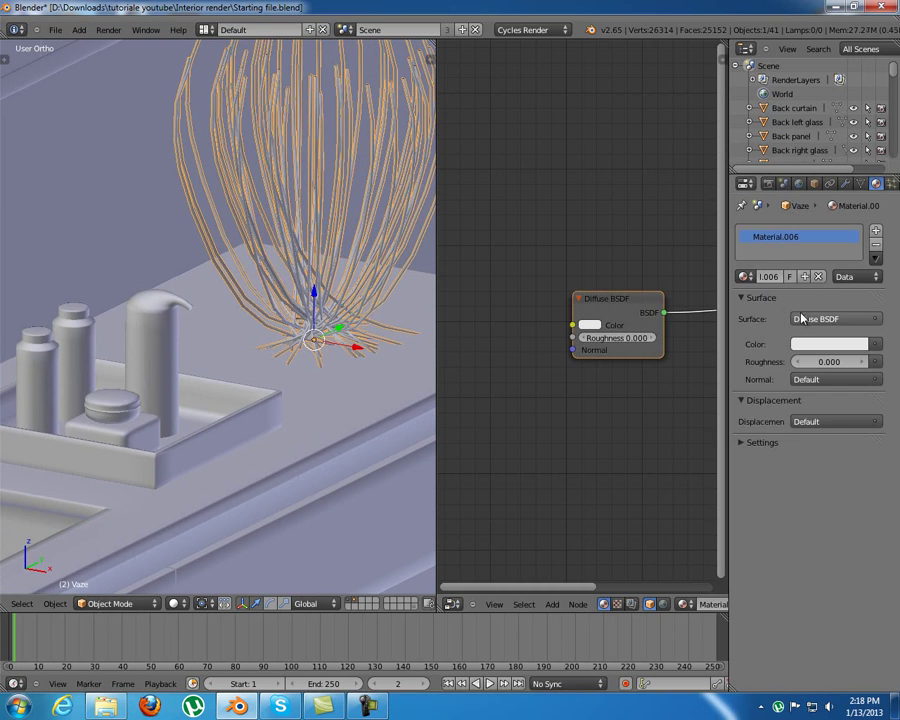
# Set the vase material's surface to a Mix Shader of Diffuse BSDF and Glossy BSDF, placing the Glossy node below the Diffuse node
pyautogui.click(815, 319)
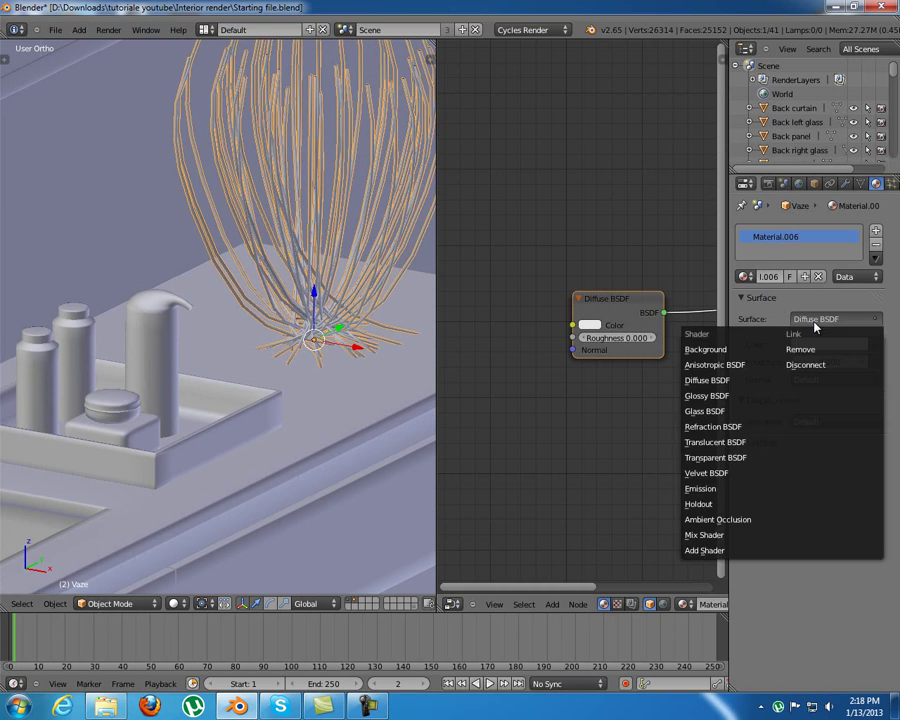
pyautogui.click(738, 535)
pyautogui.click(850, 362)
pyautogui.click(845, 423)
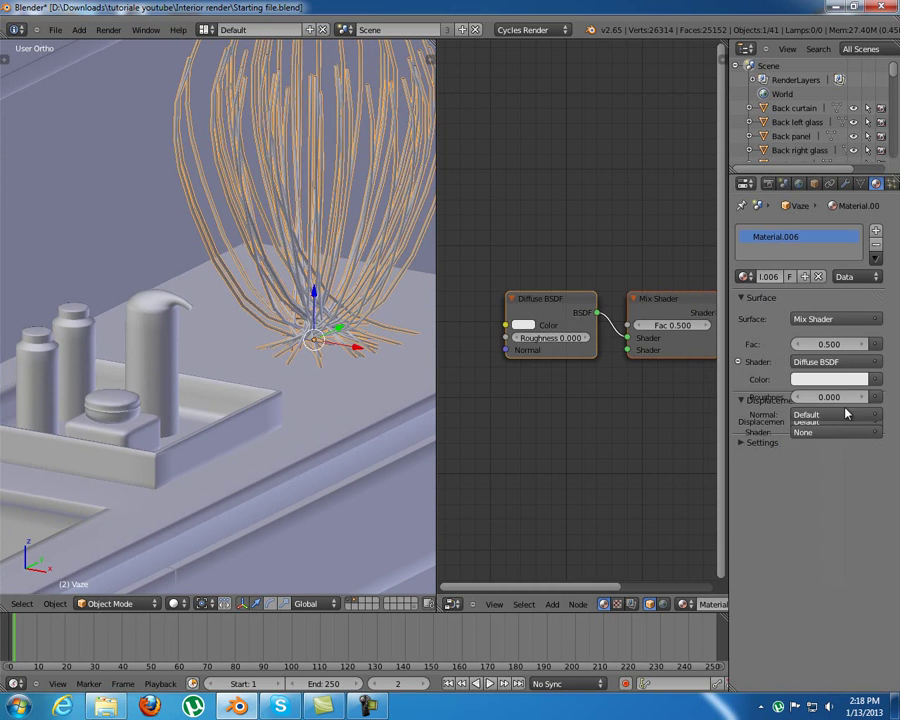
pyautogui.click(845, 430)
pyautogui.click(826, 508)
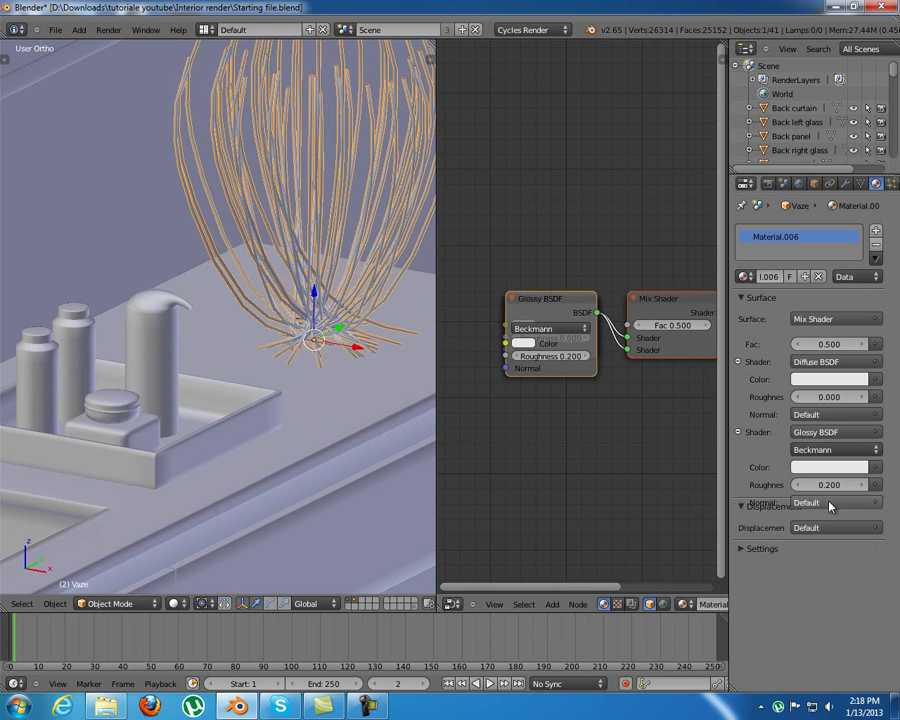
pyautogui.moveTo(554, 302); pyautogui.dragTo(553, 392)
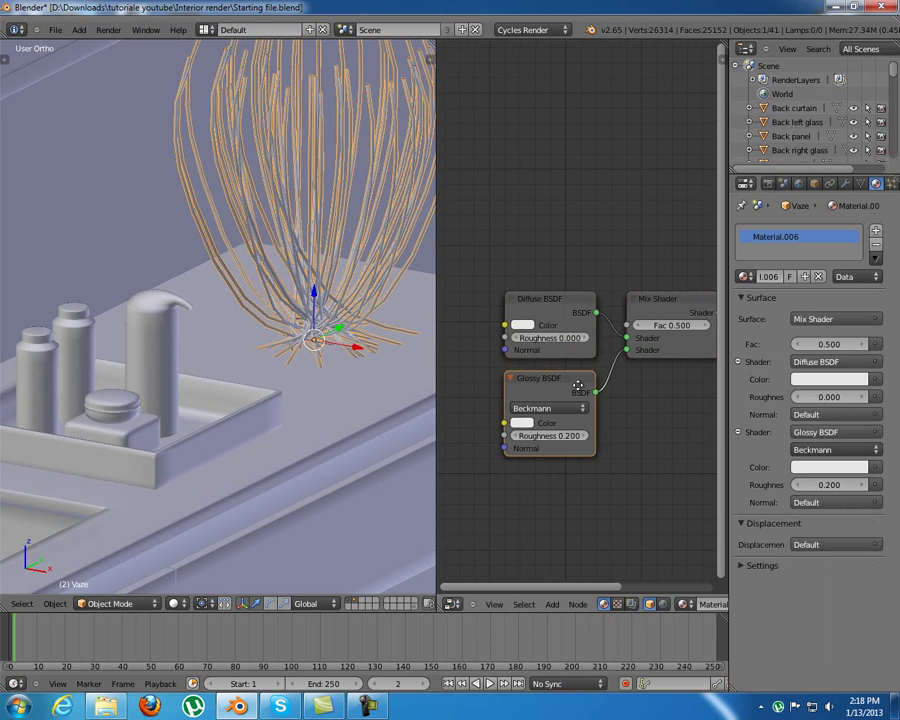
# Set the roughness of the vase material's Glossy BSDF node to 0.9
pyautogui.moveTo(598, 430); pyautogui.dragTo(550, 436, button='middle')
pyautogui.click(524, 310)
pyautogui.moveTo(519, 312); pyautogui.dragTo(551, 308, button='middle')
pyautogui.click(498, 328)
pyautogui.click(594, 165)
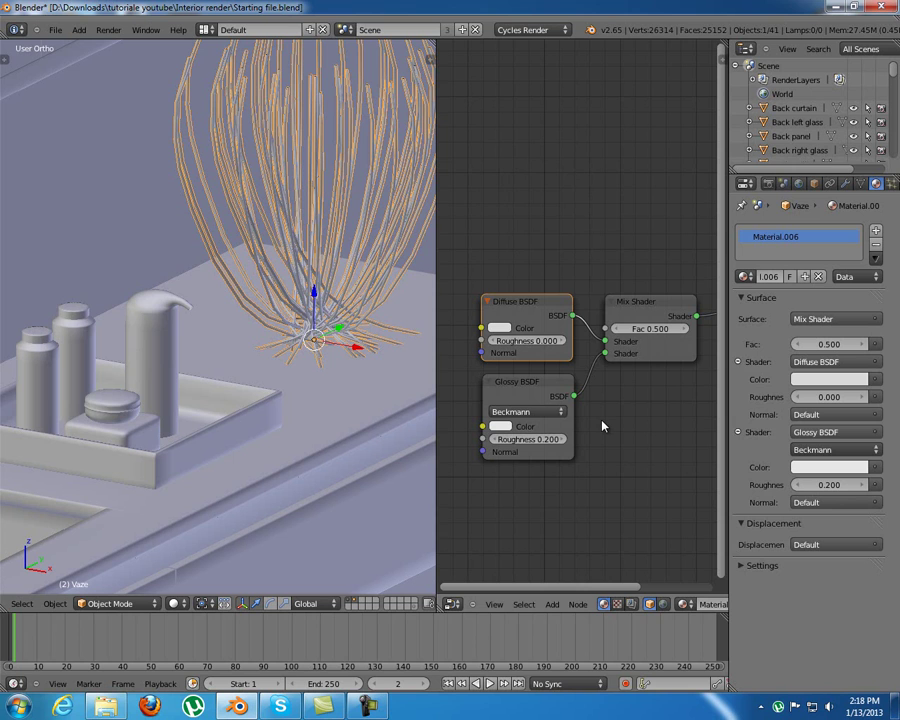
pyautogui.click(540, 383)
pyautogui.click(529, 441)
pyautogui.write('.9')
pyautogui.press('Return')
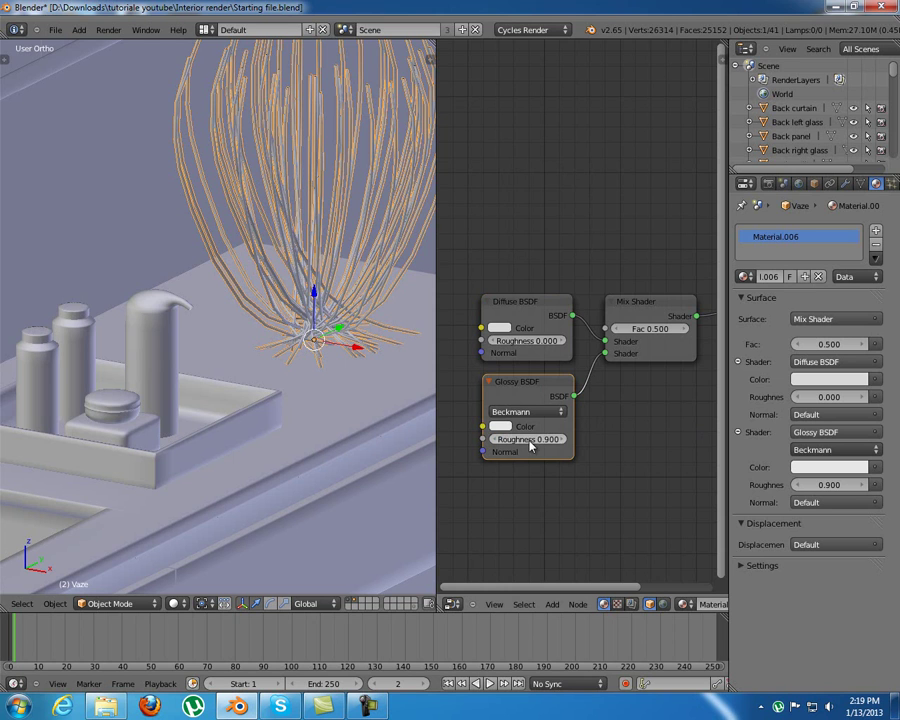
pyautogui.moveTo(554, 322); pyautogui.dragTo(530, 346, button='middle')
pyautogui.moveTo(492, 322); pyautogui.dragTo(492, 318)
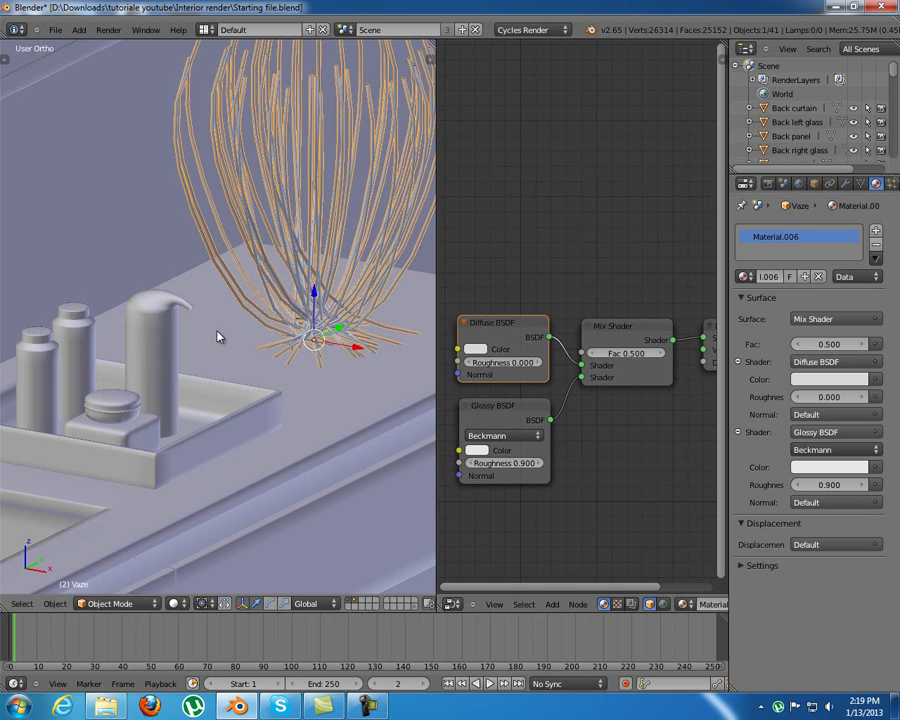
# Give the mirror glass above the sink a new material with a Glossy BSDF surface
pyautogui.scroll(-5, 300, 336)
pyautogui.keyDown('shift'); pyautogui.moveTo(244, 254); pyautogui.dragTo(264, 371, button='middle'); pyautogui.keyUp('shift')
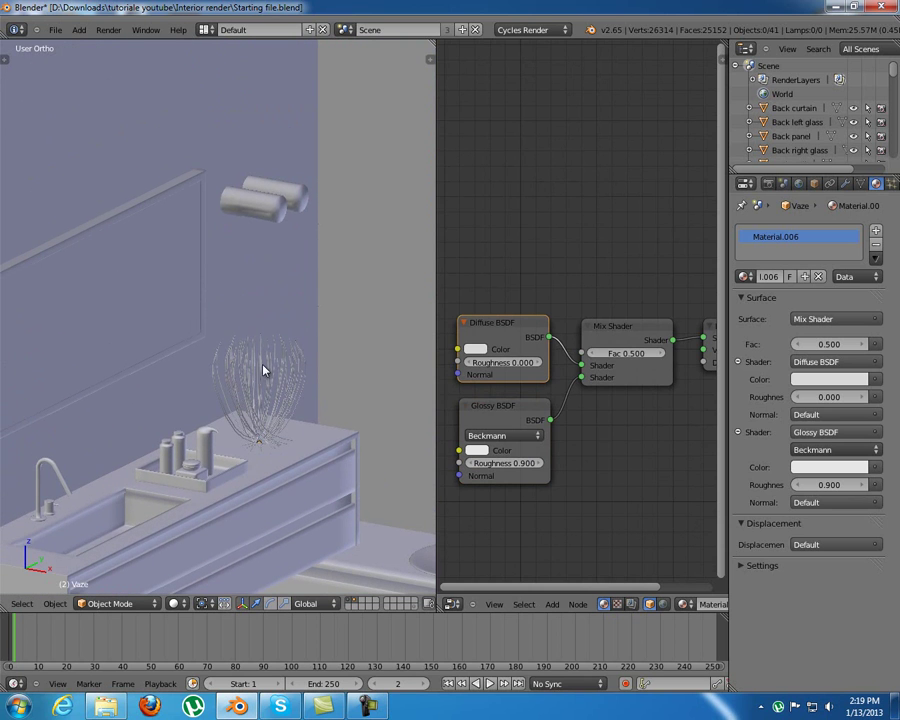
pyautogui.moveTo(151, 307); pyautogui.dragTo(303, 265, button='middle')
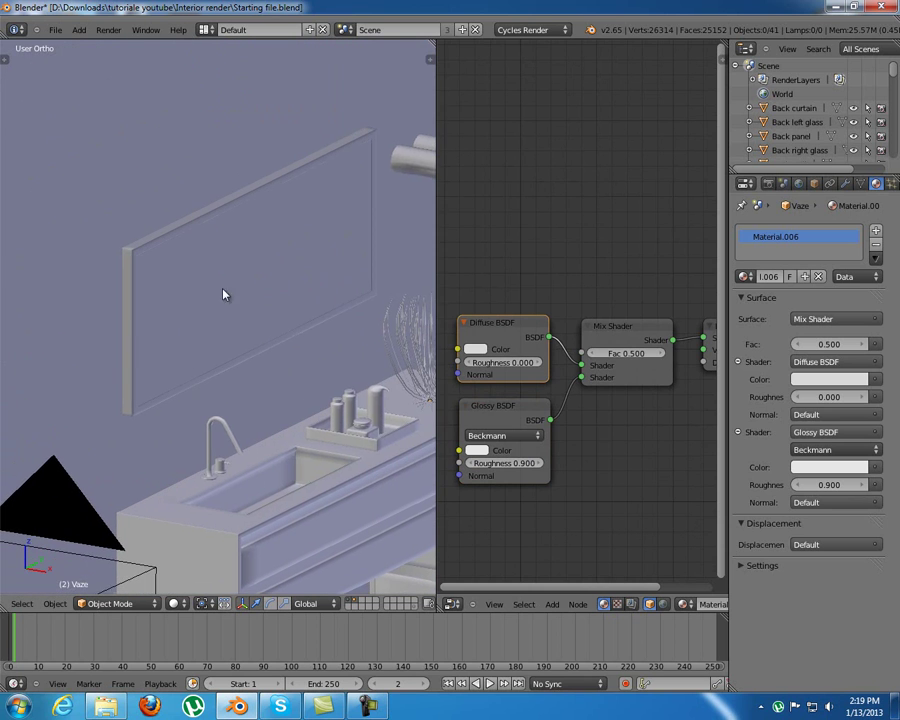
pyautogui.rightClick(218, 356)
pyautogui.moveTo(181, 277); pyautogui.dragTo(260, 333, button='middle')
pyautogui.scroll(4, 260, 333)
pyautogui.click(796, 276)
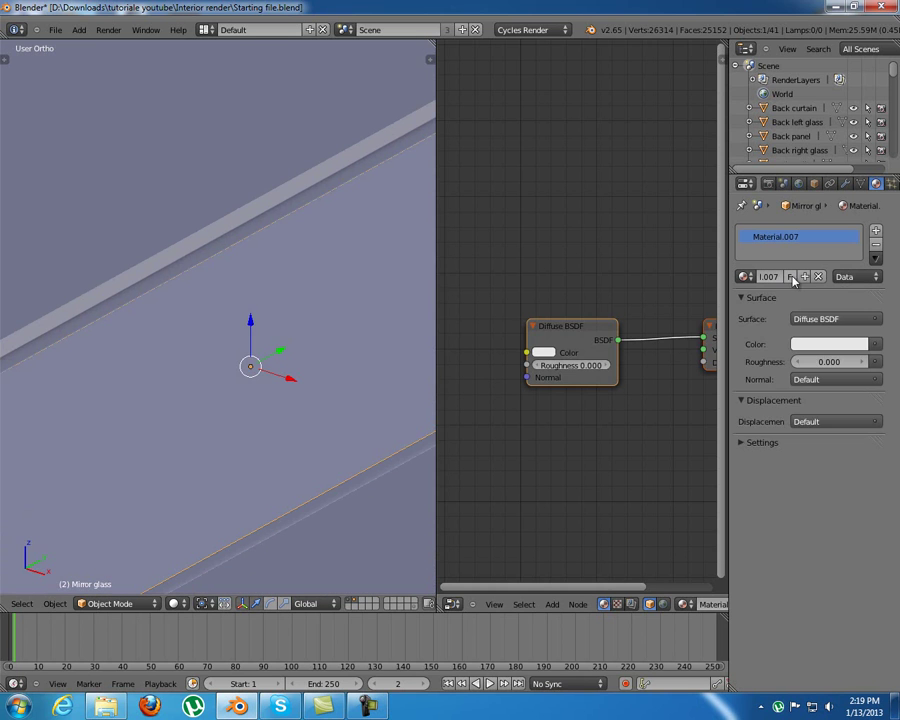
pyautogui.click(818, 320)
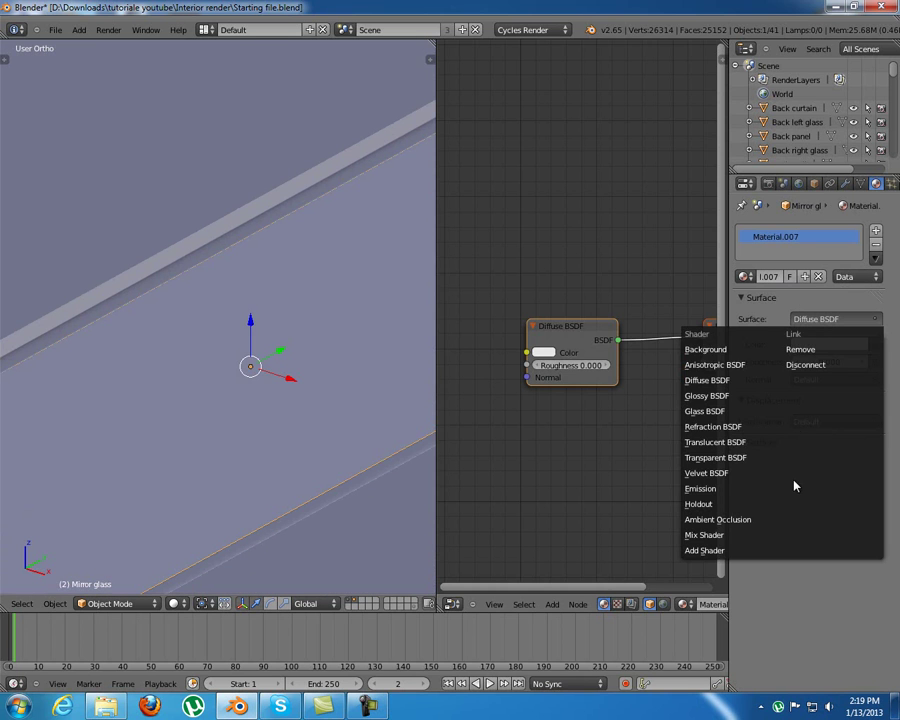
pyautogui.click(715, 396)
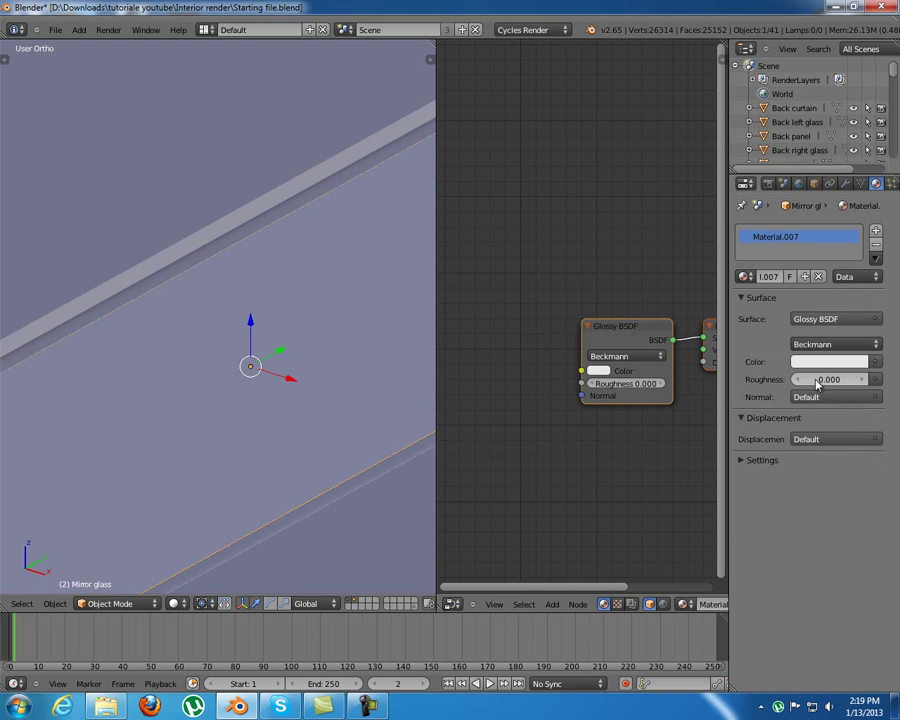
# Give the mirror's casement a new material, keeping the Diffuse BSDF surface
pyautogui.keyDown('shift'); pyautogui.moveTo(315, 315); pyautogui.dragTo(200, 310, button='middle'); pyautogui.keyUp('shift')
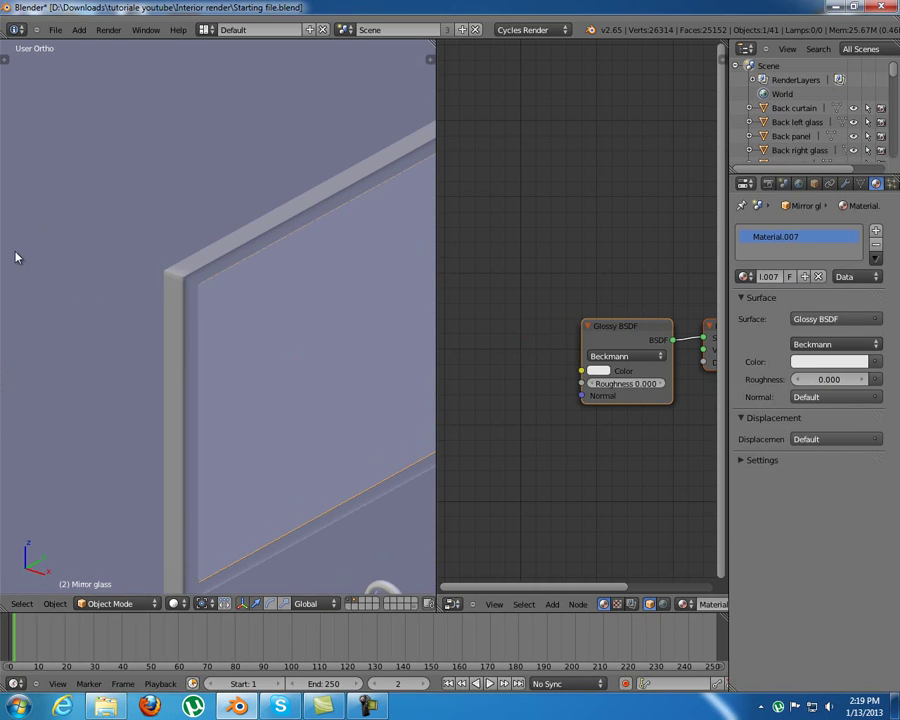
pyautogui.rightClick(196, 310)
pyautogui.scroll(4, 160, 309)
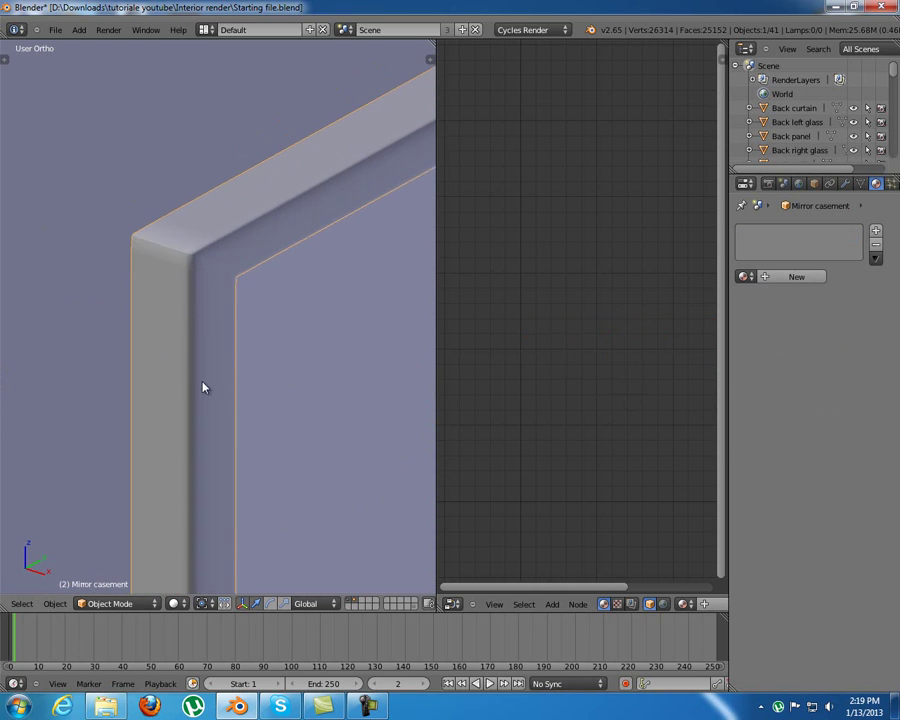
pyautogui.click(796, 276)
pyautogui.click(830, 319)
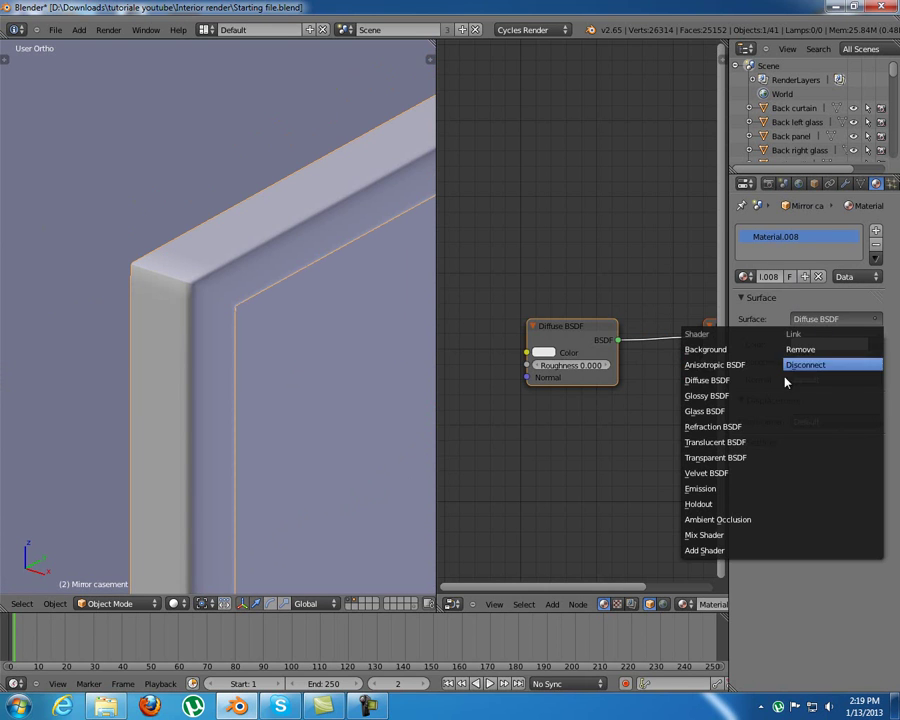
pyautogui.click(774, 386)
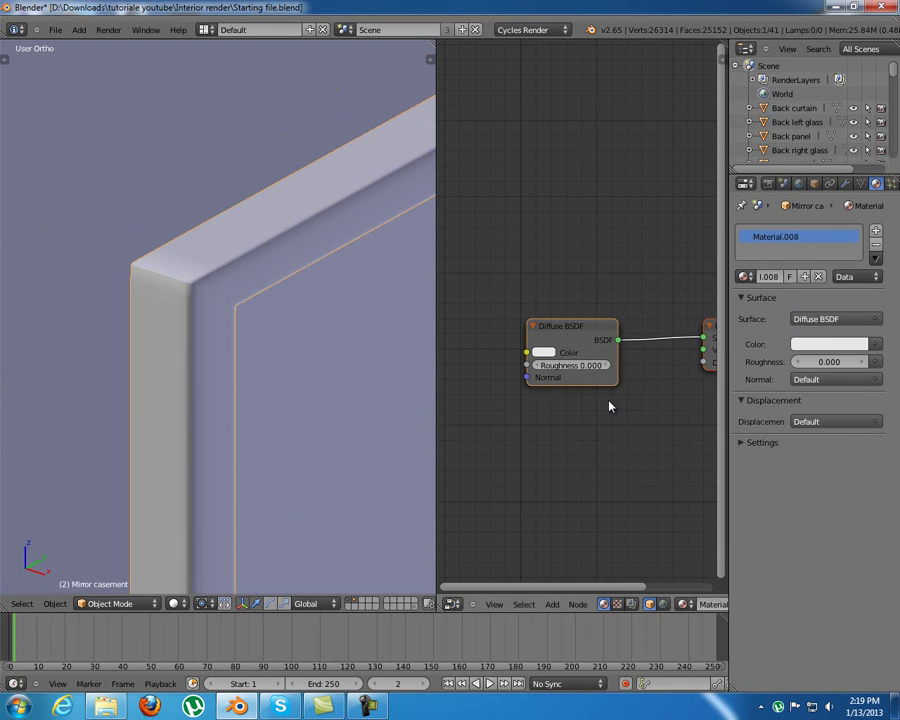
pyautogui.moveTo(560, 411); pyautogui.dragTo(575, 408, button='middle')
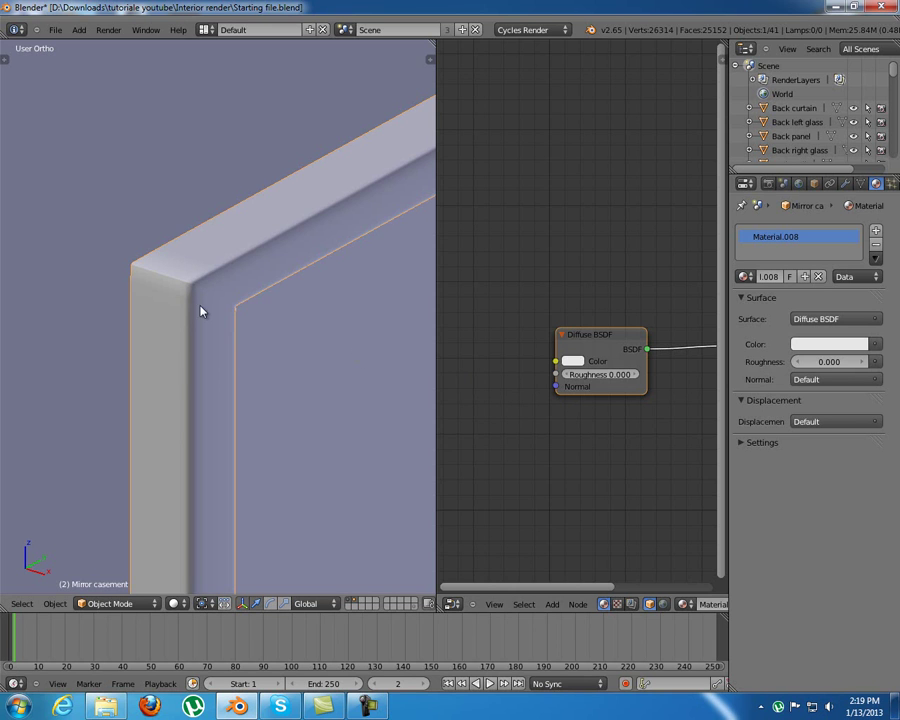
pyautogui.keyDown('shift'); pyautogui.moveTo(186, 270); pyautogui.dragTo(221, 301, button='middle'); pyautogui.keyUp('shift')
pyautogui.scroll(-2, 528, 380)
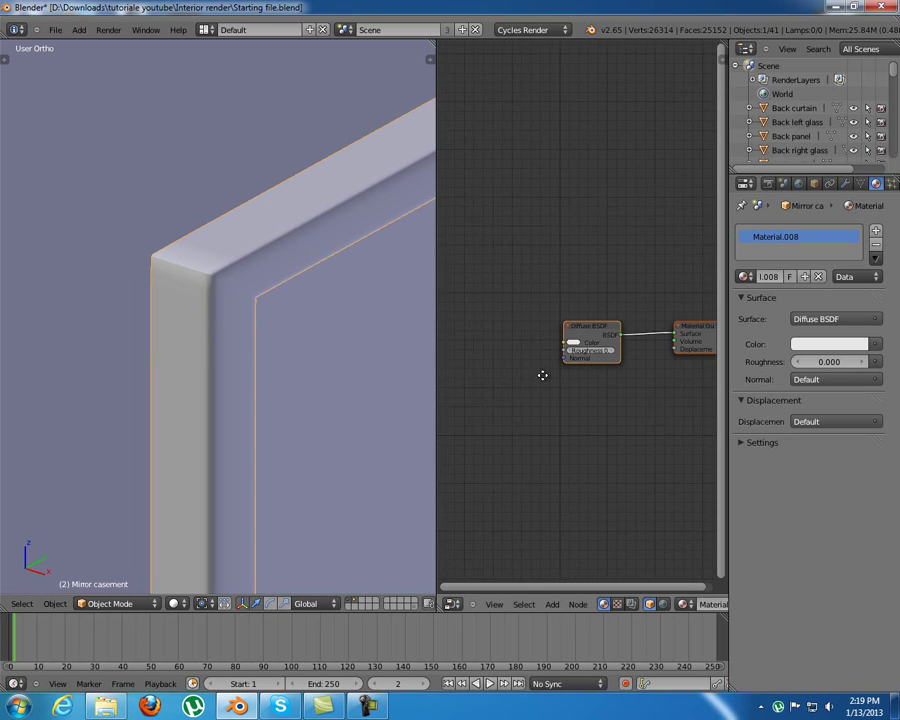
pyautogui.moveTo(528, 380); pyautogui.dragTo(586, 376, button='middle')
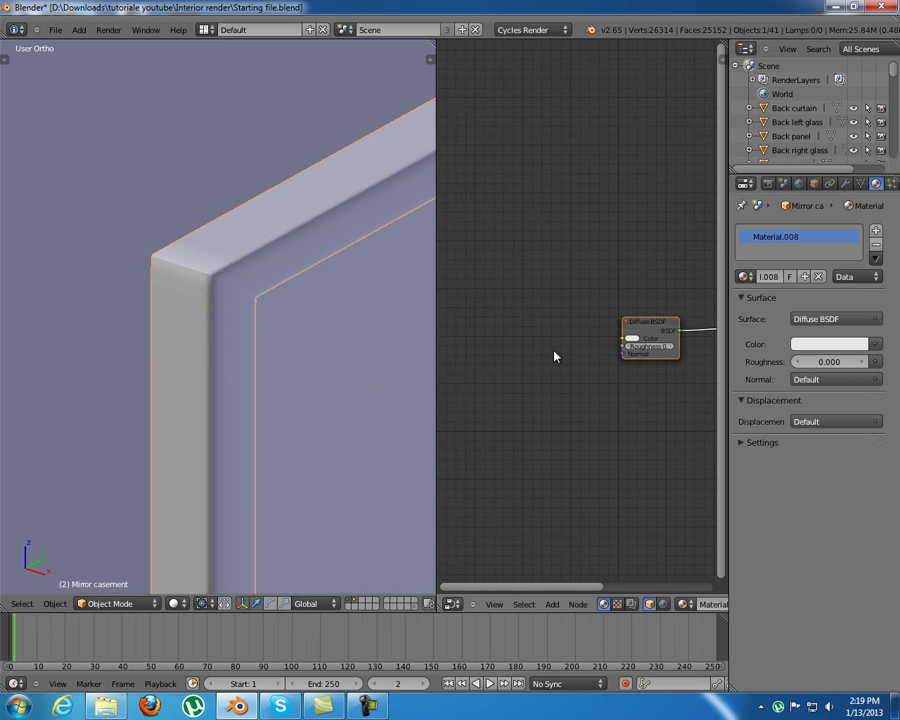
# Set the mirror casement material's surface to a Mix Shader of Diffuse BSDF and Glossy BSDF, placing the Glossy node below the Diffuse node
pyautogui.click(812, 318)
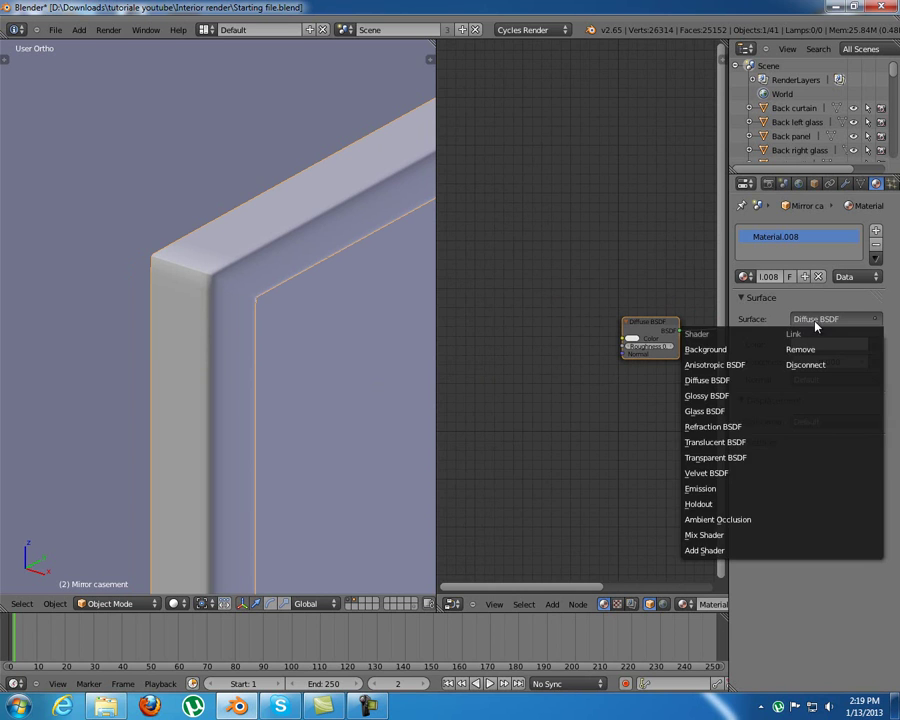
pyautogui.click(812, 320)
pyautogui.click(688, 536)
pyautogui.press('Home')
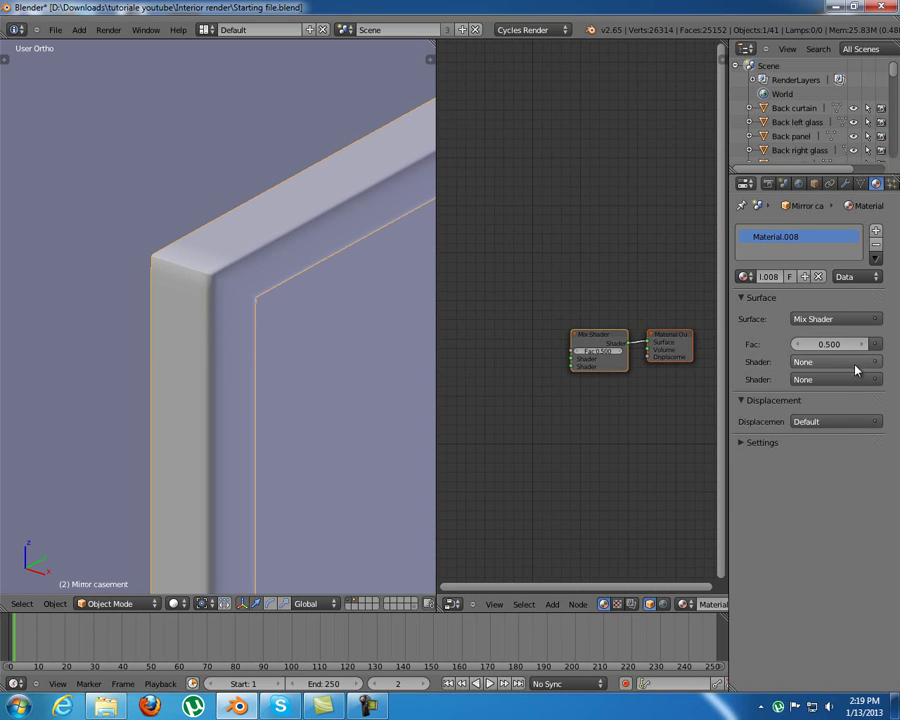
pyautogui.click(852, 362)
pyautogui.click(834, 423)
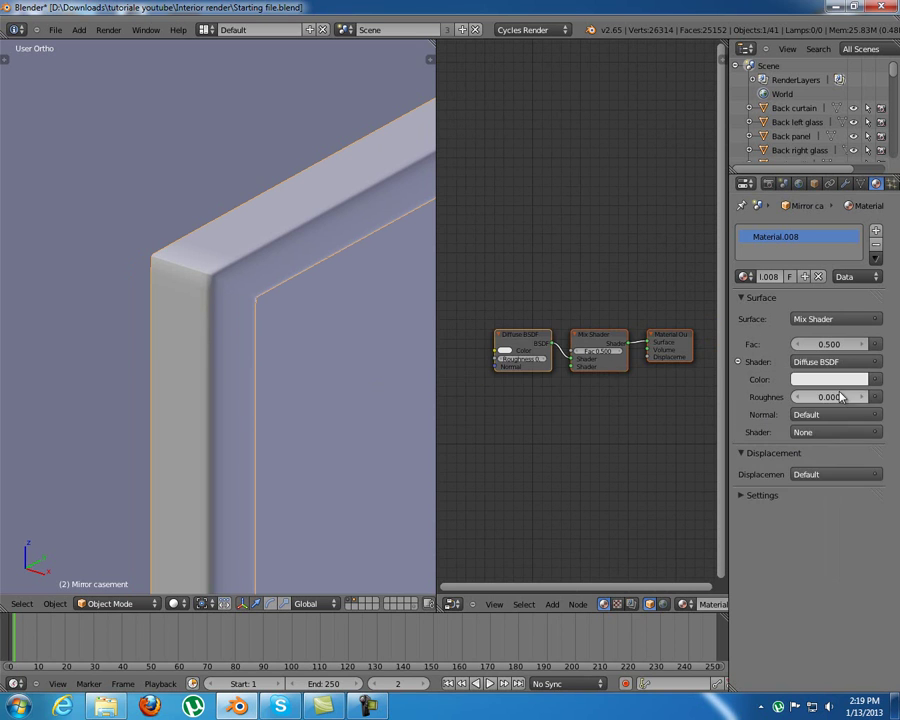
pyautogui.click(830, 432)
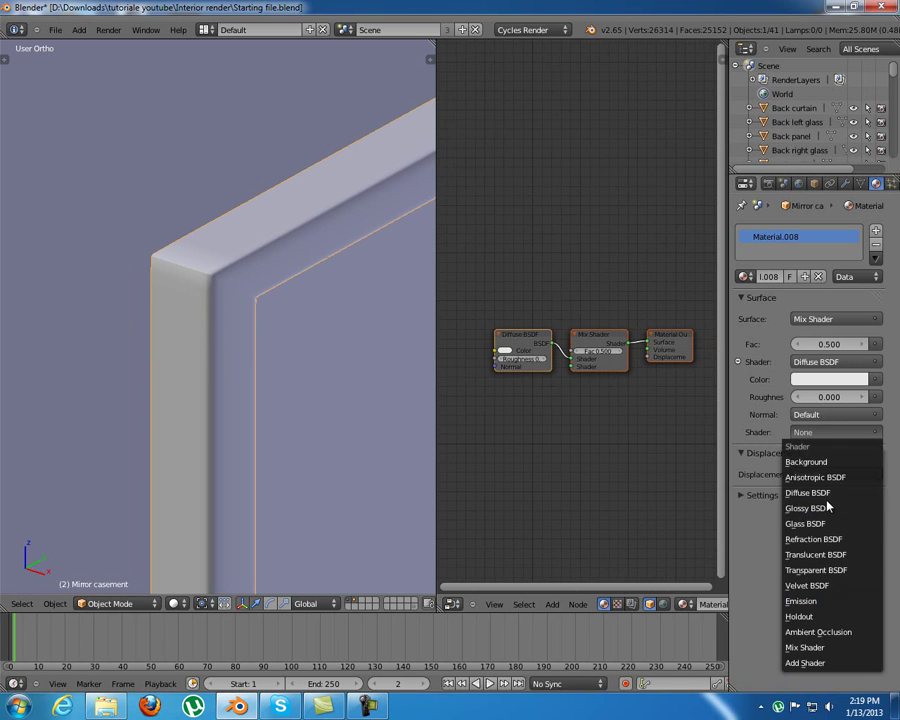
pyautogui.click(828, 508)
pyautogui.moveTo(556, 331); pyautogui.dragTo(553, 394)
pyautogui.scroll(3, 538, 389)
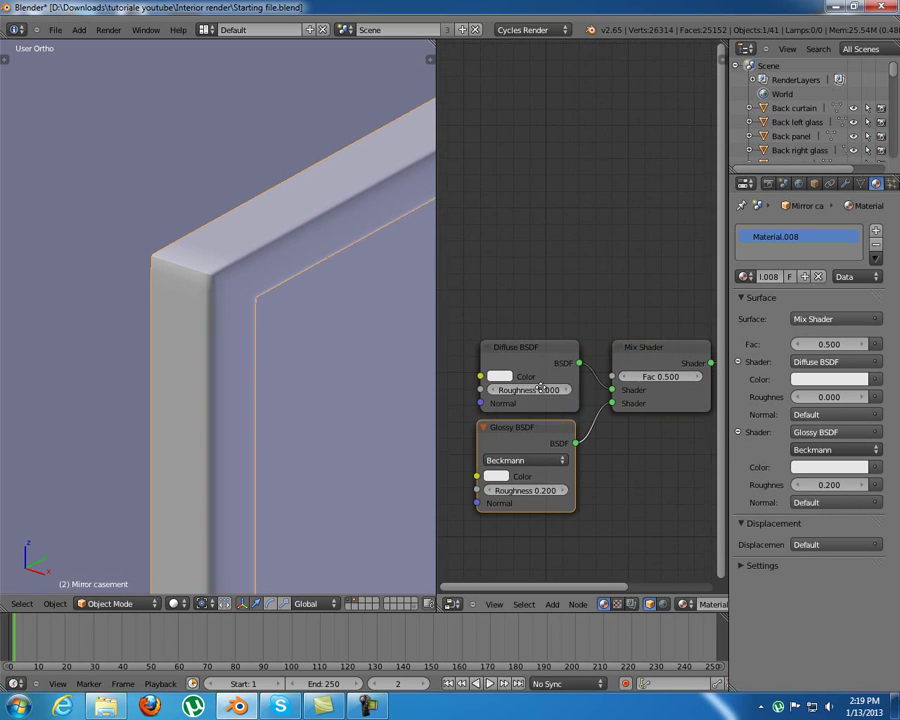
# Add a Noise Texture node before the shader nodes in the mirror casement material
pyautogui.moveTo(530, 396); pyautogui.dragTo(648, 371, button='middle')
pyautogui.hotkey('shift', 'a')
pyautogui.moveTo(540, 350)
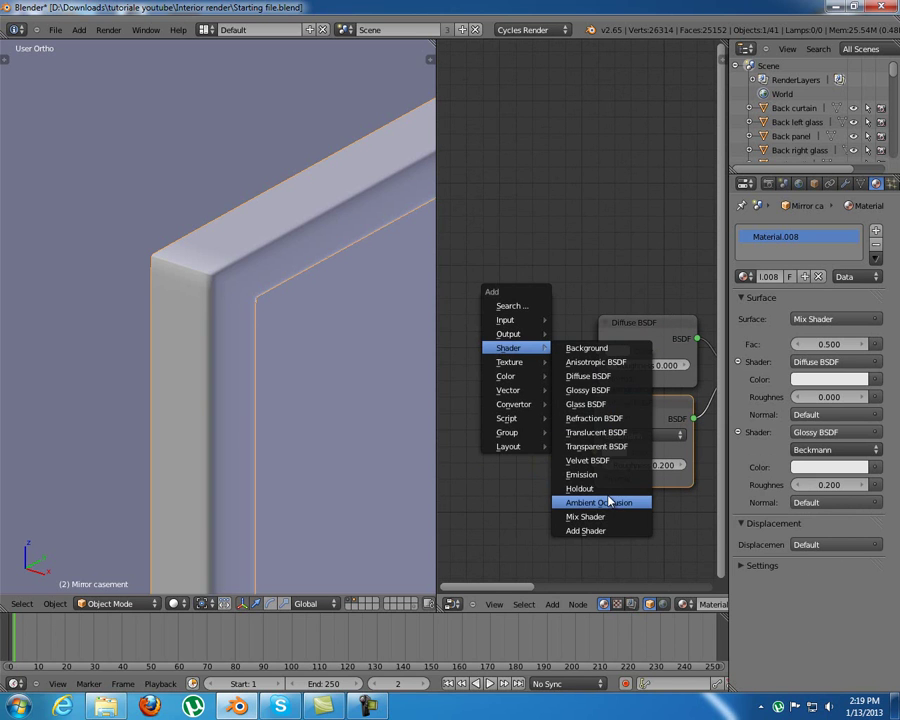
pyautogui.moveTo(533, 372)
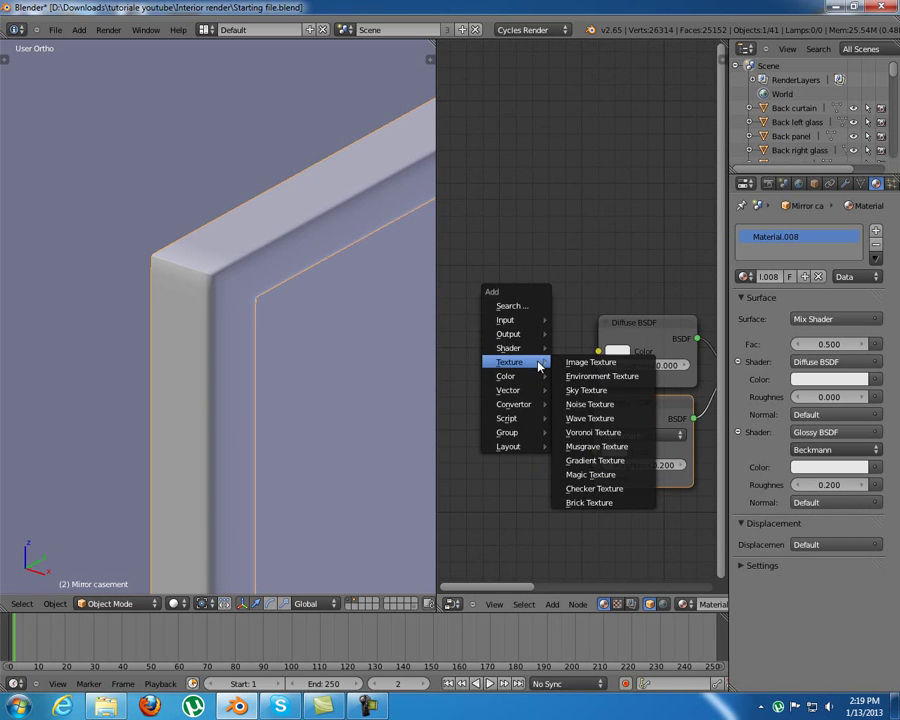
pyautogui.click(590, 407)
pyautogui.click(722, 341)
# Add a ColorRamp node after the Noise Texture and link the noise Color output to the ramp's Fac input
pyautogui.moveTo(593, 374); pyautogui.dragTo(740, 346, button='middle')
pyautogui.hotkey('shift', 'a')
pyautogui.moveTo(516, 370)
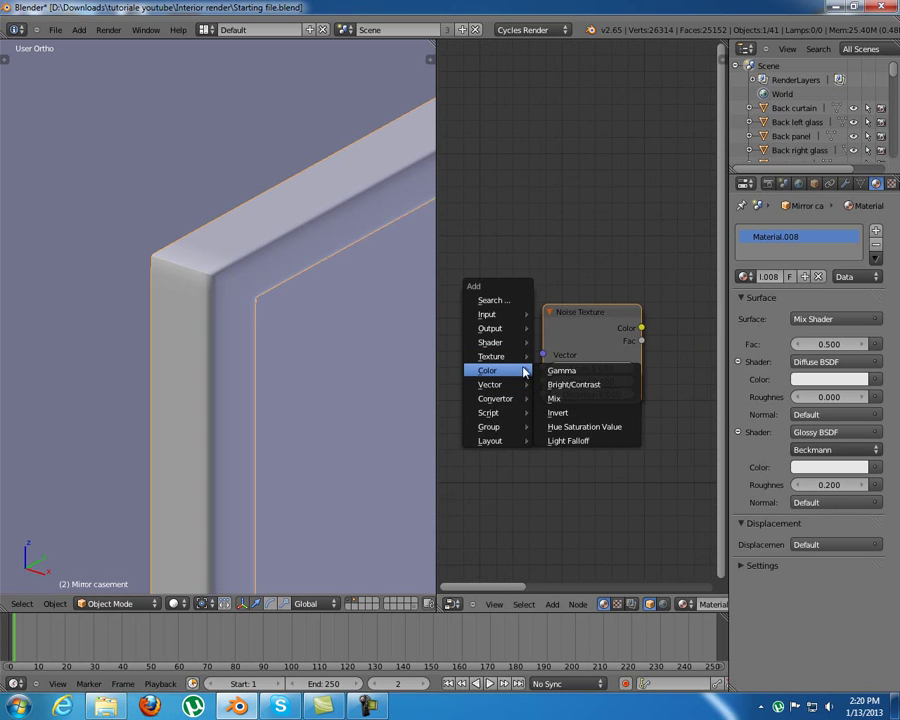
pyautogui.moveTo(508, 400)
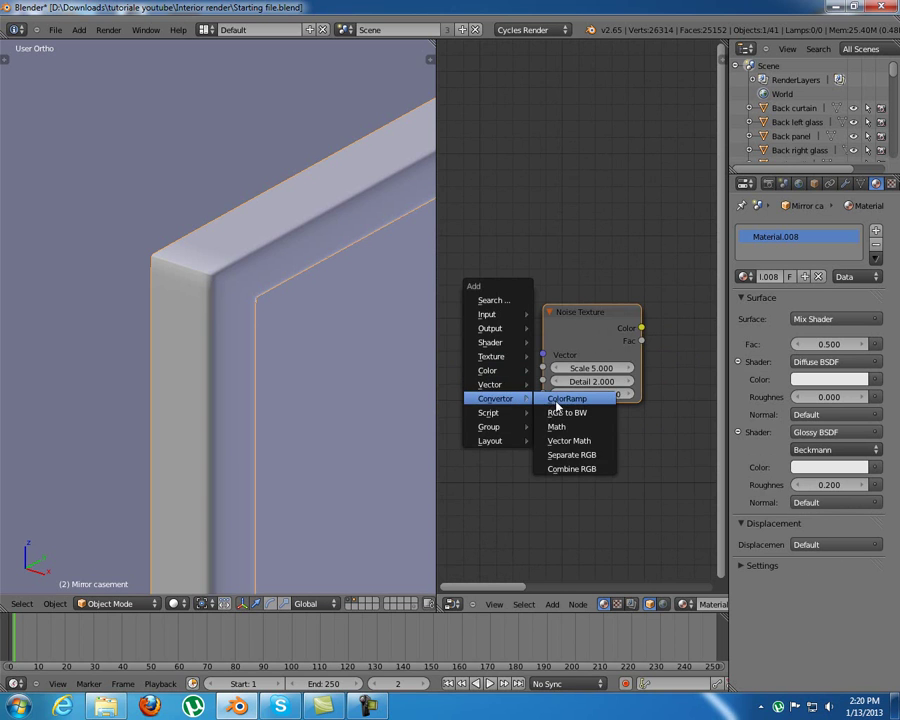
pyautogui.click(568, 398)
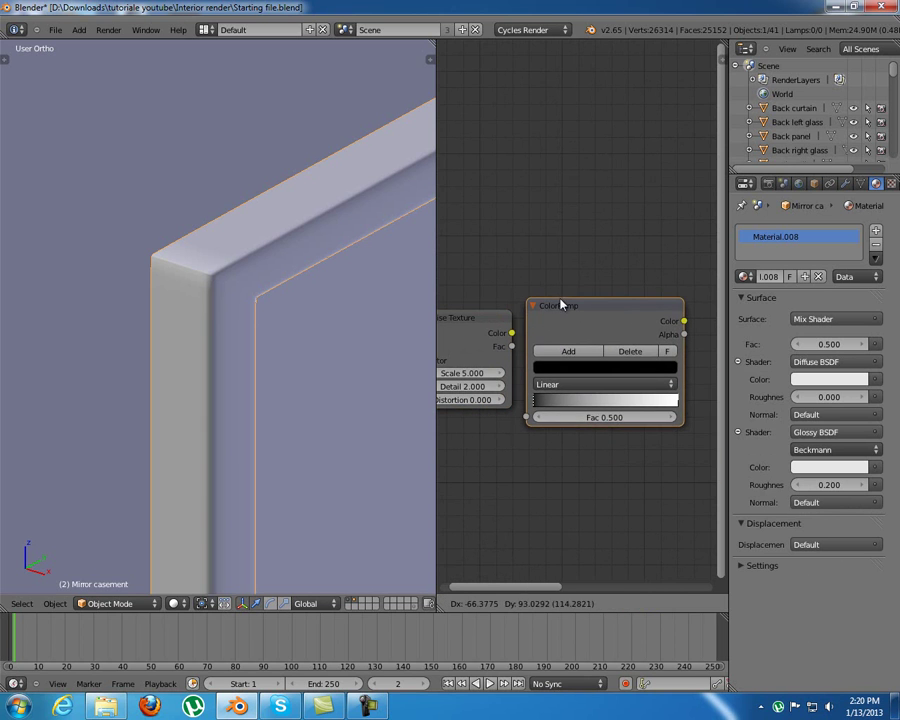
pyautogui.rightClick(514, 341)
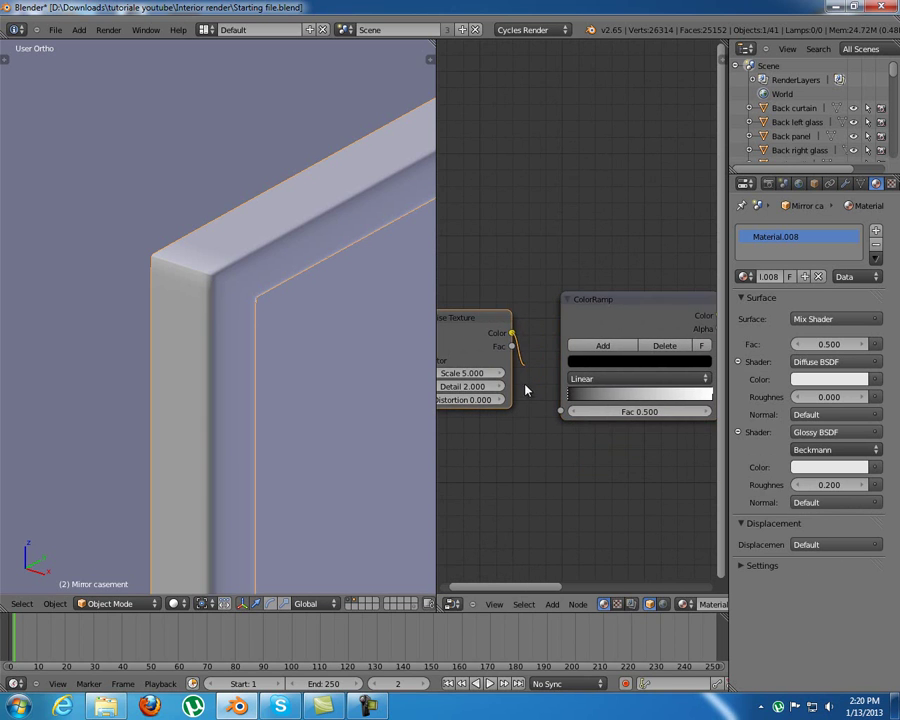
pyautogui.moveTo(551, 414); pyautogui.dragTo(558, 412)
# Move the ColorRamp's white stop to about the middle and link the ramp's Color output to the Diffuse BSDF color
pyautogui.moveTo(708, 397); pyautogui.dragTo(646, 401)
pyautogui.moveTo(618, 380); pyautogui.dragTo(458, 372, button='middle')
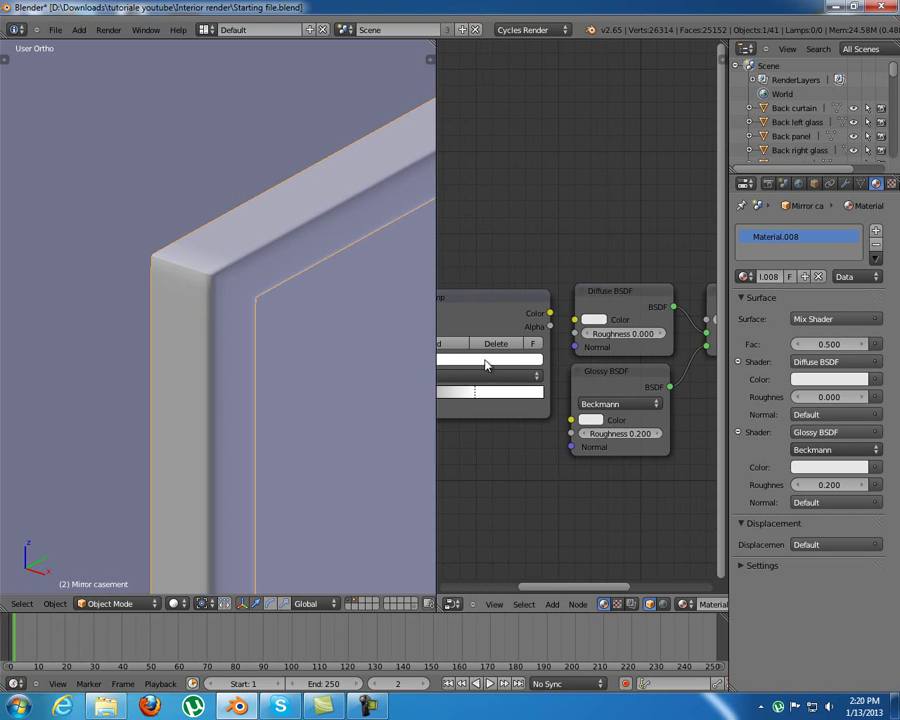
pyautogui.moveTo(550, 313); pyautogui.dragTo(574, 320)
# Set the color of the casement material's Glossy BSDF node to black
pyautogui.moveTo(618, 374); pyautogui.dragTo(593, 413, button='middle')
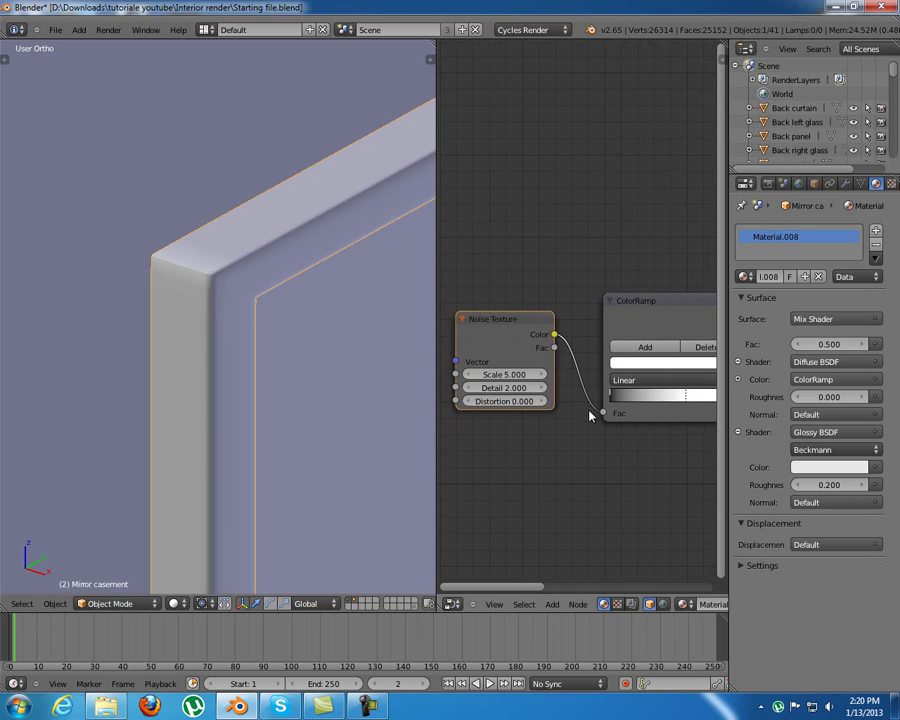
pyautogui.keyDown('ctrl'); pyautogui.scroll(-5, 660, 410); pyautogui.keyUp('ctrl')
pyautogui.click(549, 423)
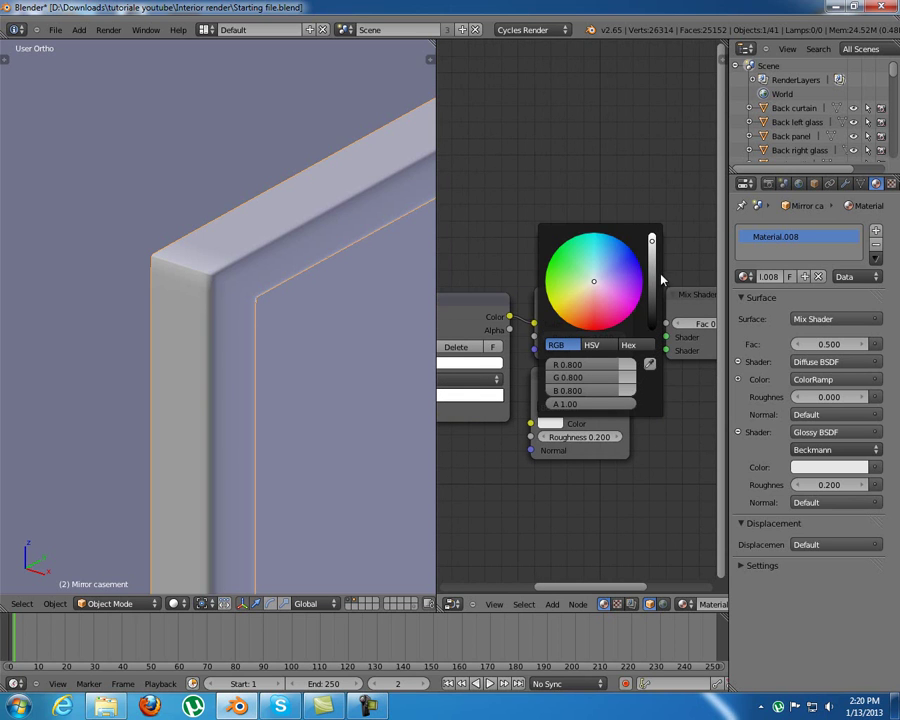
pyautogui.moveTo(651, 320); pyautogui.dragTo(651, 330)
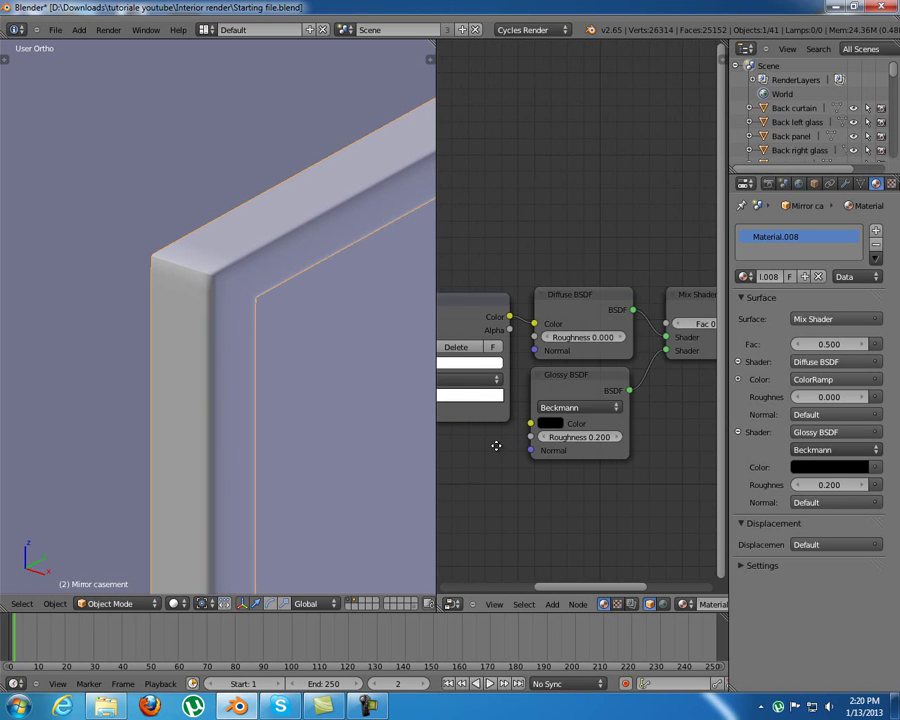
# Set the Noise Texture's scale to 28, detail to 15.4 and distortion to 41
pyautogui.keyDown('ctrl'); pyautogui.scroll(5, 522, 392); pyautogui.keyUp('ctrl')
pyautogui.scroll(2, 557, 333)
pyautogui.moveTo(557, 333); pyautogui.dragTo(705, 333)
pyautogui.moveTo(577, 350); pyautogui.dragTo(655, 360)
pyautogui.moveTo(590, 368); pyautogui.dragTo(866, 381)
pyautogui.moveTo(532, 335); pyautogui.dragTo(546, 335)
# Switch the 3D viewport to Material shading and check the mirror casement and its node setup
pyautogui.moveTo(651, 438); pyautogui.dragTo(568, 444, button='middle')
pyautogui.scroll(-4, 233, 376)
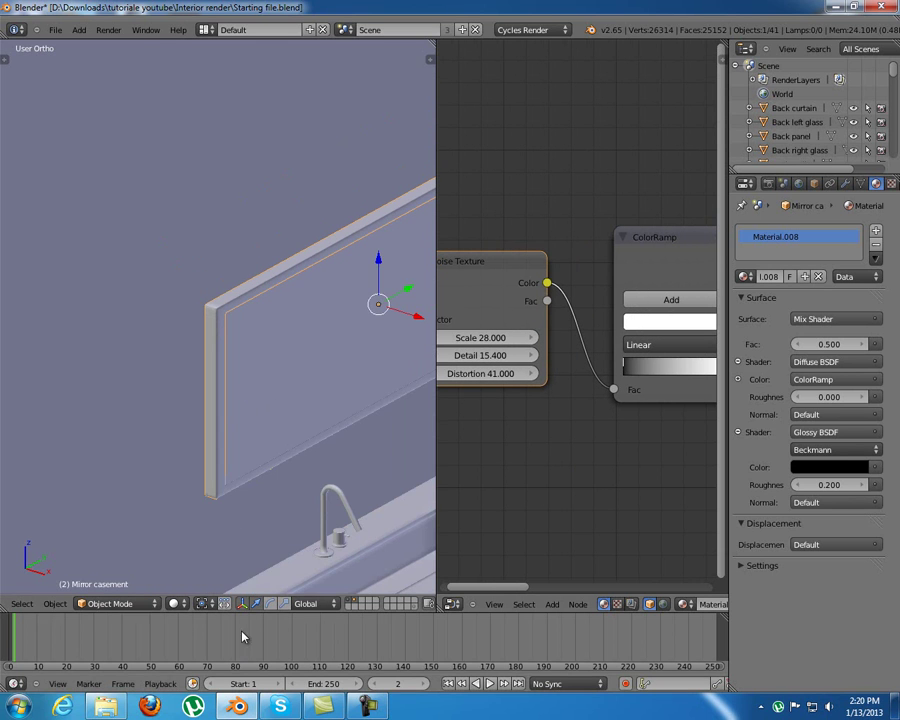
pyautogui.click(176, 603)
pyautogui.click(209, 527)
pyautogui.scroll(4, 275, 355)
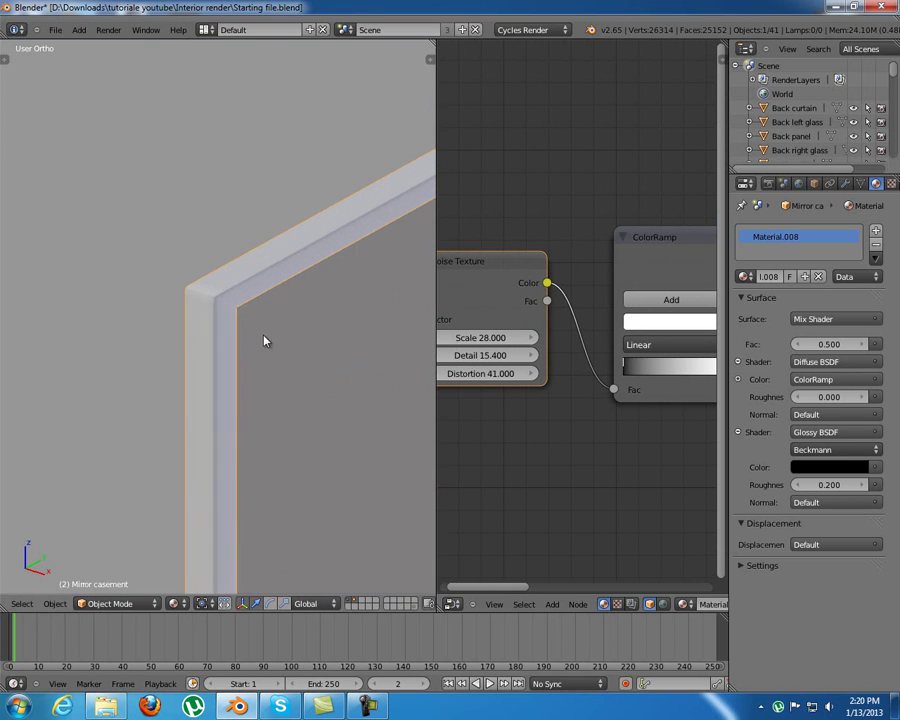
pyautogui.scroll(-5, 645, 360)
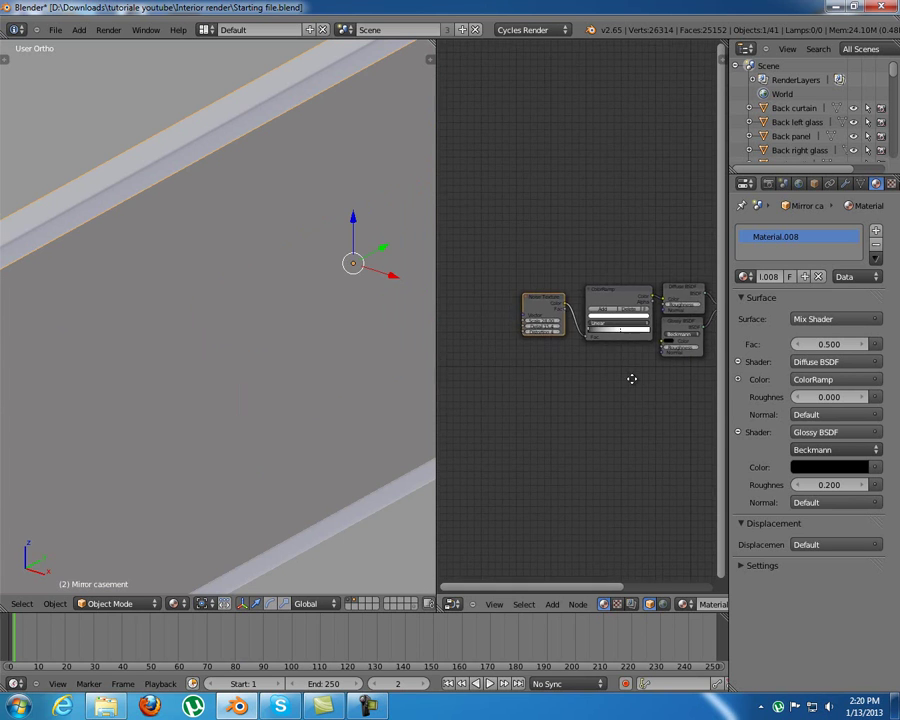
pyautogui.scroll(-7, 300, 373)
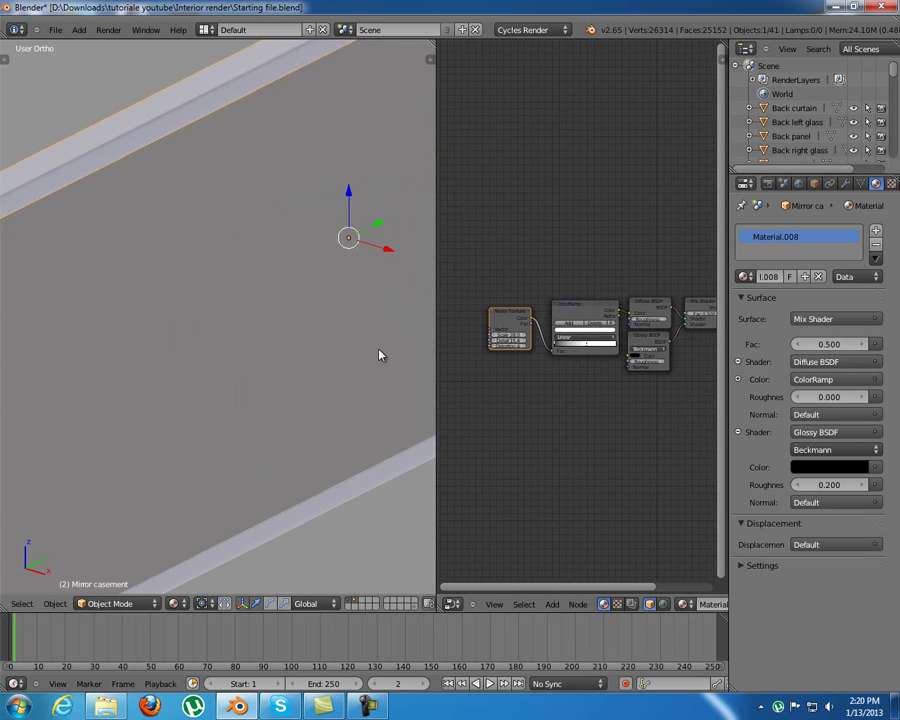
pyautogui.scroll(-2, 252, 388)
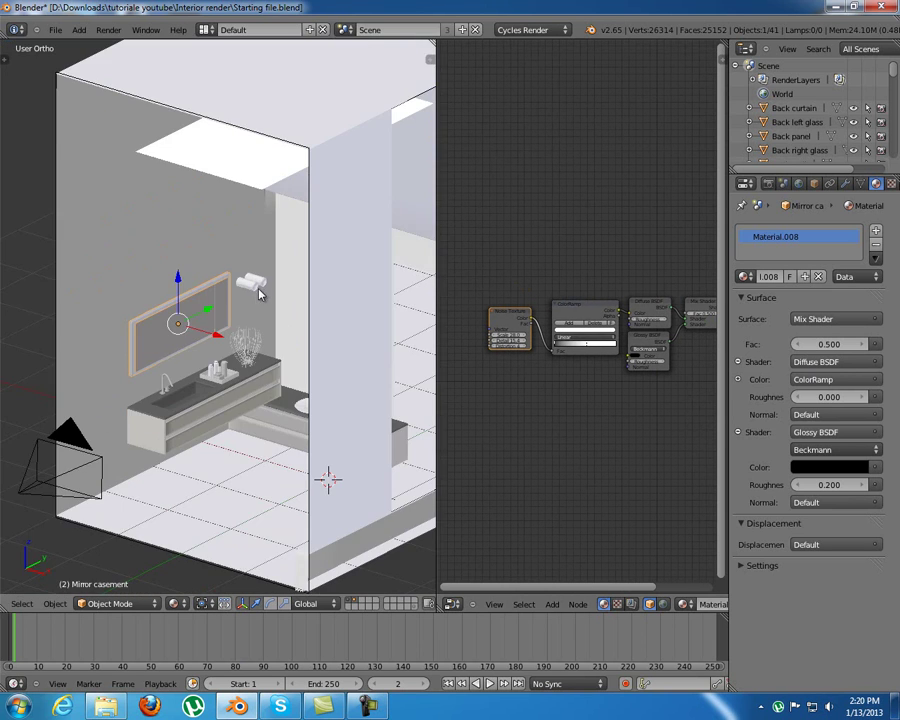
# Select the wall light beside the mirror
pyautogui.rightClick(260, 287)
pyautogui.scroll(4, 261, 283)
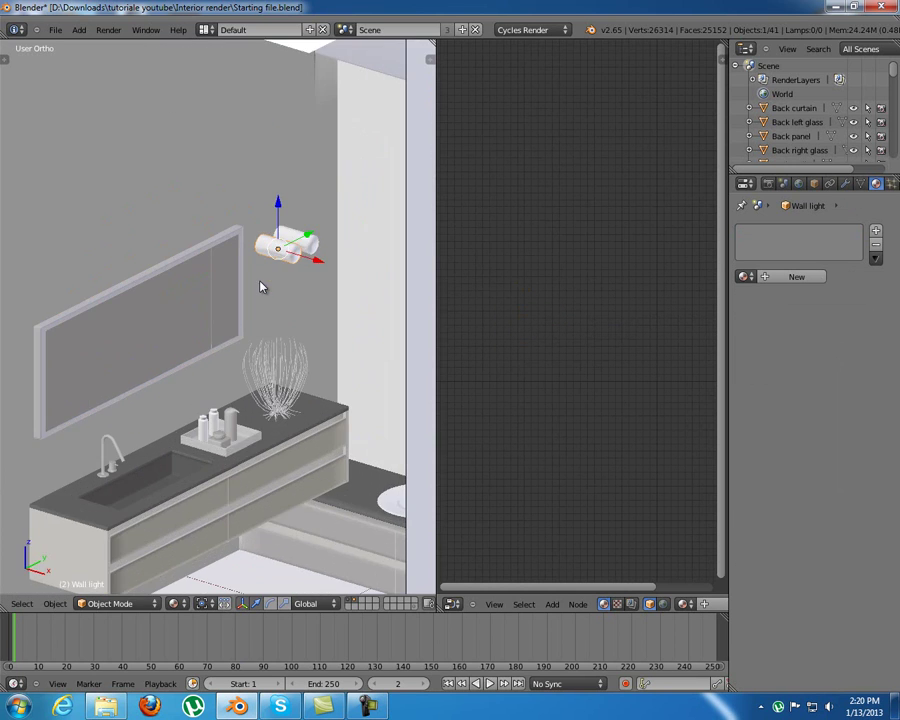
# Link the tap's material to the wall light
pyautogui.keyDown('shift'); pyautogui.moveTo(287, 241); pyautogui.dragTo(178, 362, button='middle'); pyautogui.keyUp('shift')
pyautogui.scroll(5, 180, 370)
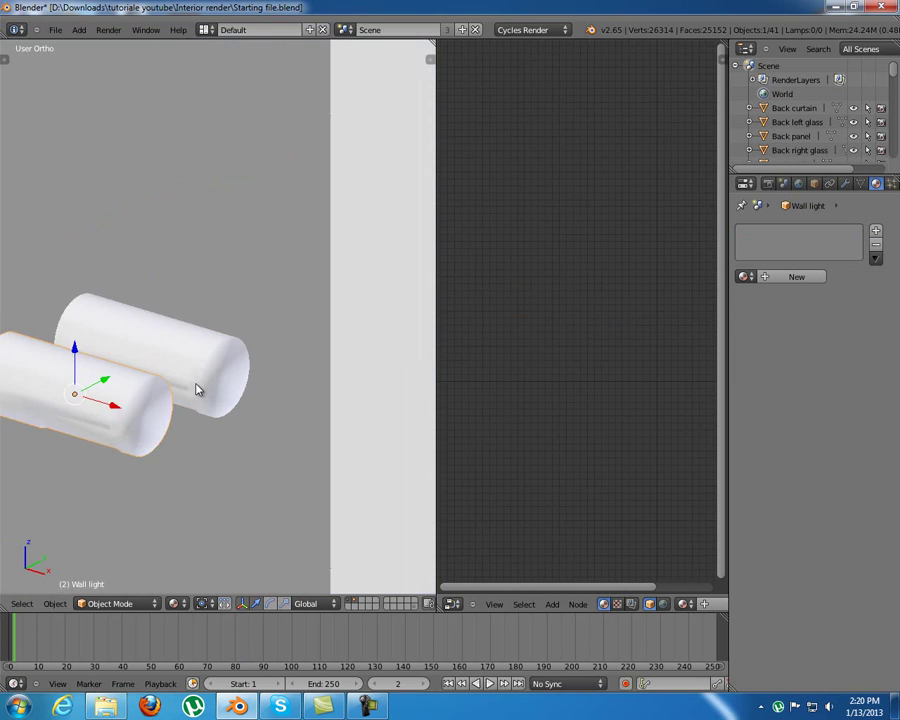
pyautogui.keyDown('shift'); pyautogui.moveTo(153, 410); pyautogui.dragTo(303, 380, button='middle'); pyautogui.keyUp('shift')
pyautogui.scroll(-7, 283, 391)
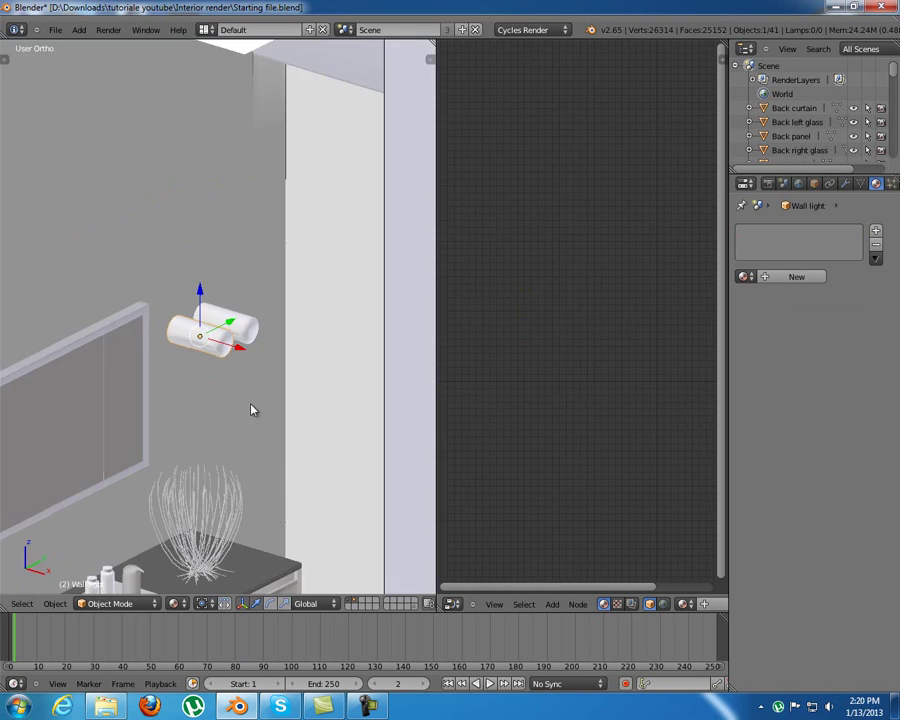
pyautogui.keyDown('shift'); pyautogui.moveTo(115, 470); pyautogui.dragTo(127, 446, button='middle'); pyautogui.keyUp('shift')
pyautogui.scroll(2, 75, 478)
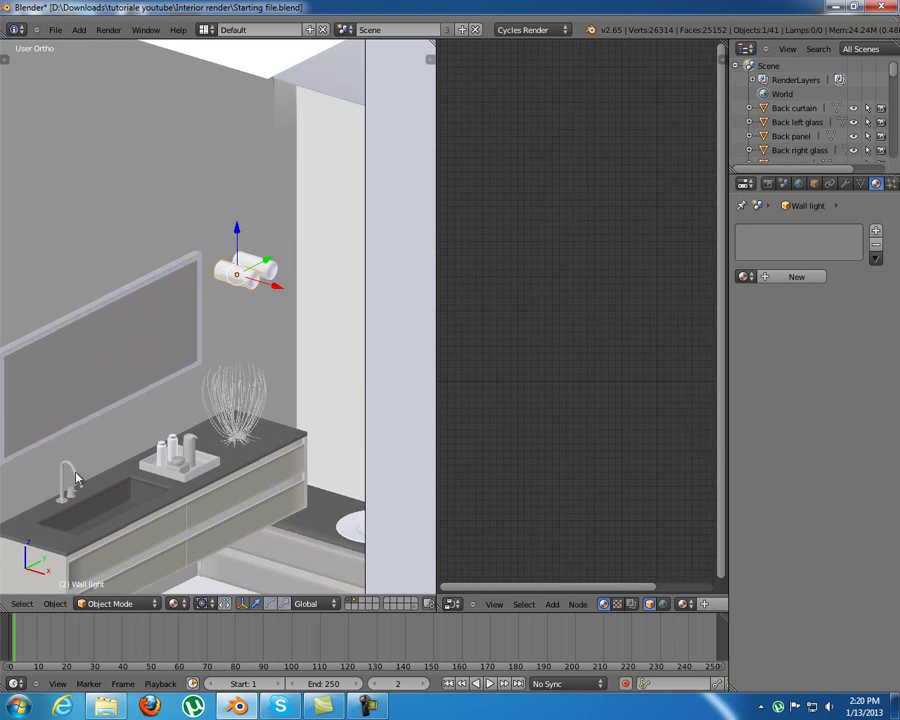
pyautogui.rightClick(75, 476)
pyautogui.keyDown('shift'); pyautogui.moveTo(260, 344); pyautogui.dragTo(258, 352, button='middle'); pyautogui.keyUp('shift')
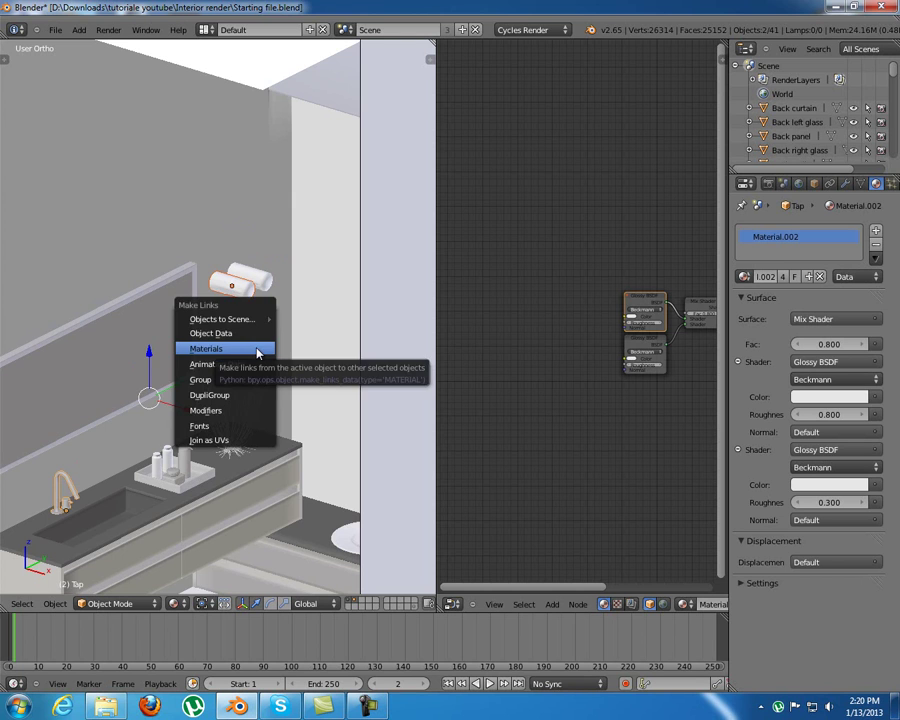
pyautogui.click(258, 352)
# Add a second material slot with a new material to the wall light
pyautogui.scroll(8, 253, 325)
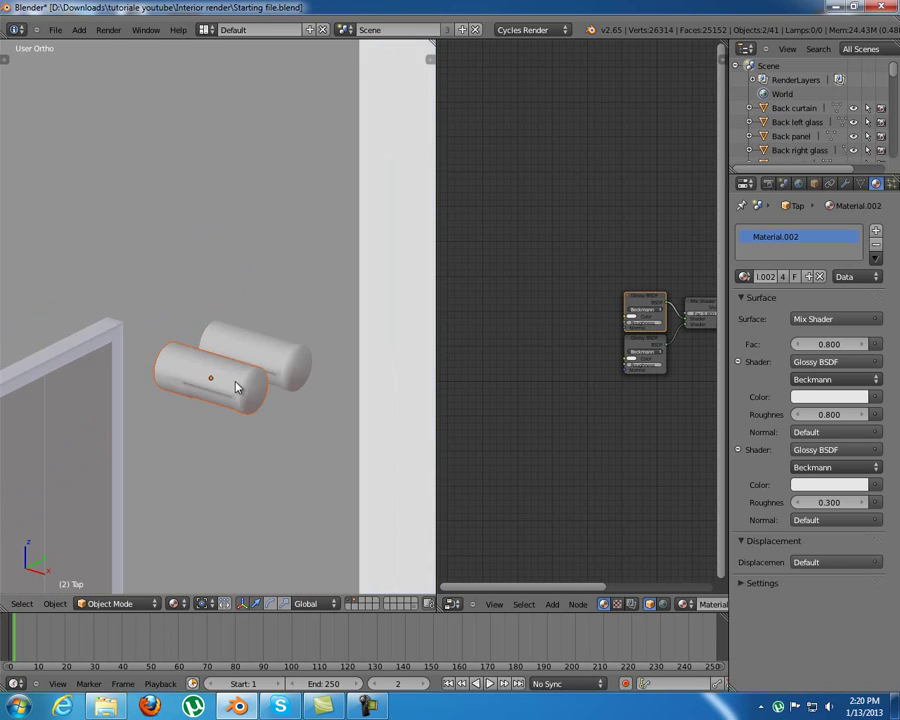
pyautogui.rightClick(270, 383)
pyautogui.press('g')
pyautogui.press('Escape')
pyautogui.rightClick(266, 429)
pyautogui.keyDown('shift'); pyautogui.moveTo(316, 469); pyautogui.dragTo(307, 424, button='middle'); pyautogui.keyUp('shift')
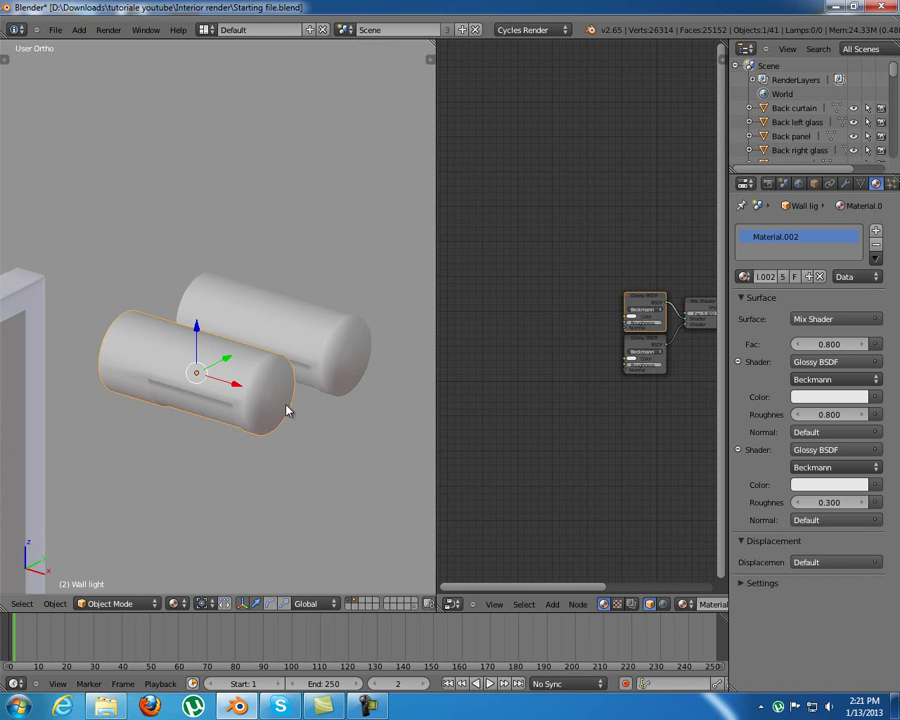
pyautogui.press('a')
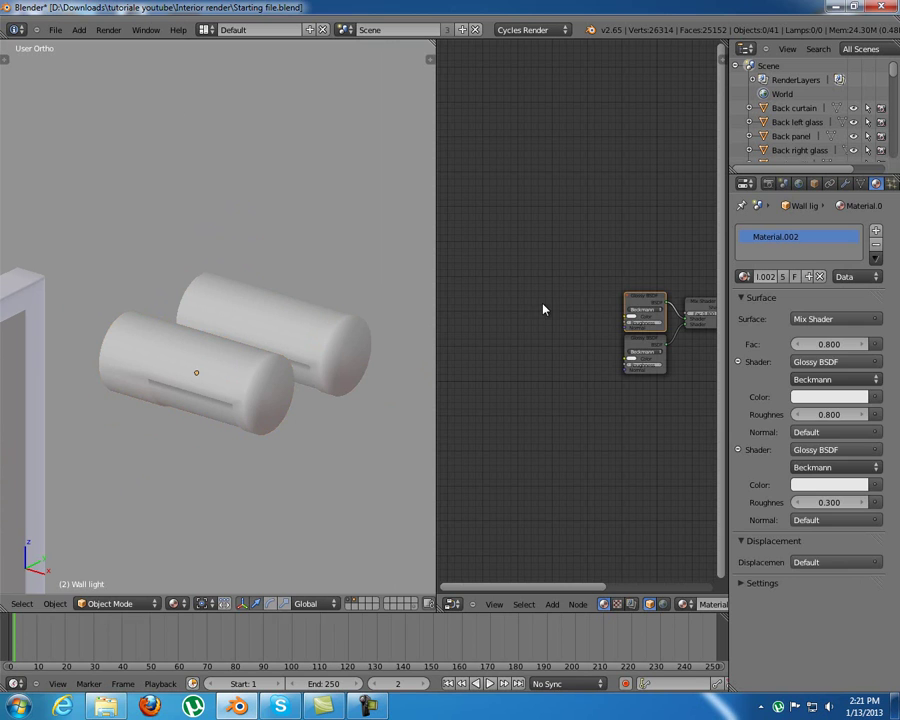
pyautogui.click(876, 231)
pyautogui.click(785, 276)
# Make the wall light's new material a Mix Shader combining a Diffuse BSDF and a Glossy BSDF
pyautogui.click(835, 318)
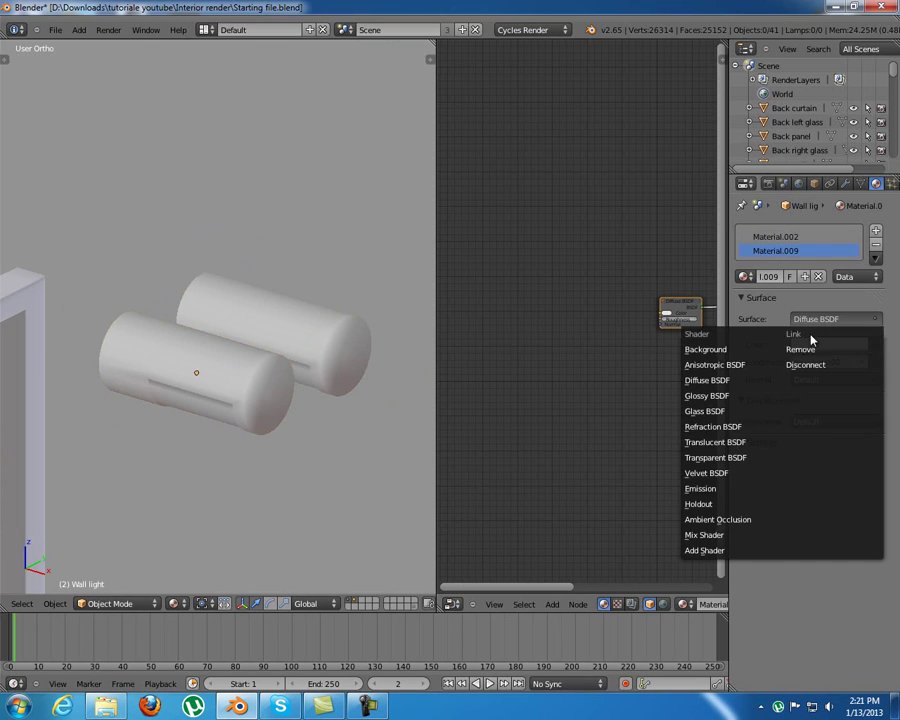
pyautogui.click(695, 532)
pyautogui.click(841, 362)
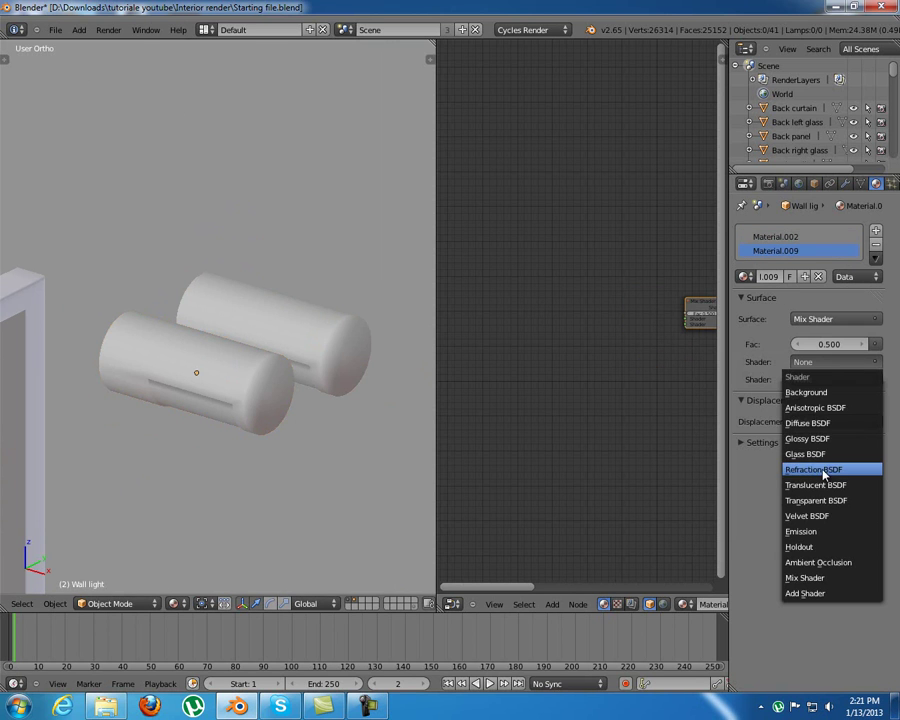
pyautogui.click(840, 438)
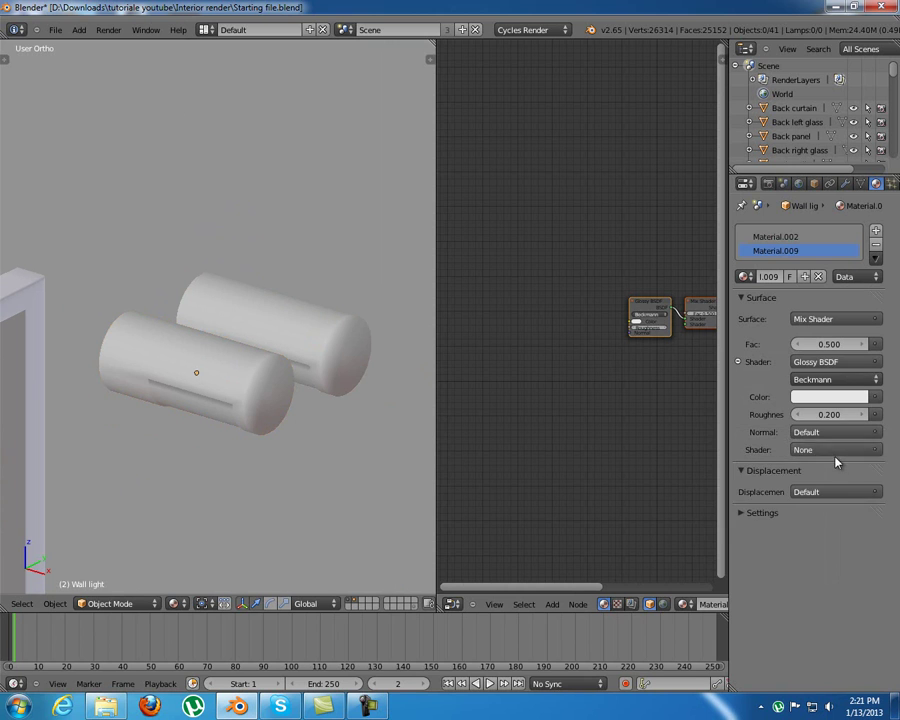
pyautogui.click(835, 362)
pyautogui.click(722, 436)
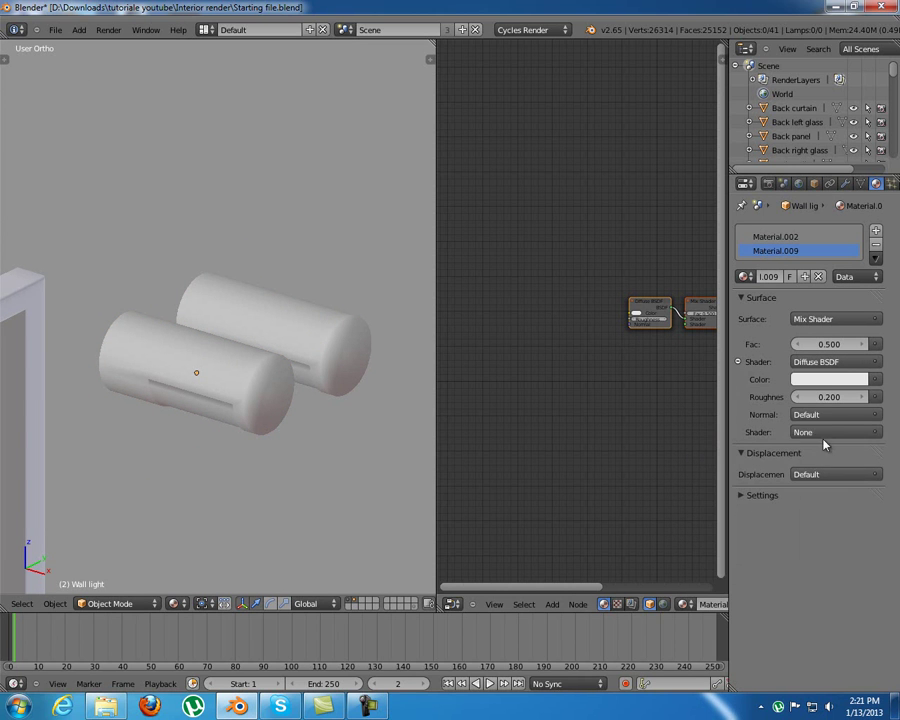
pyautogui.click(800, 433)
pyautogui.click(855, 506)
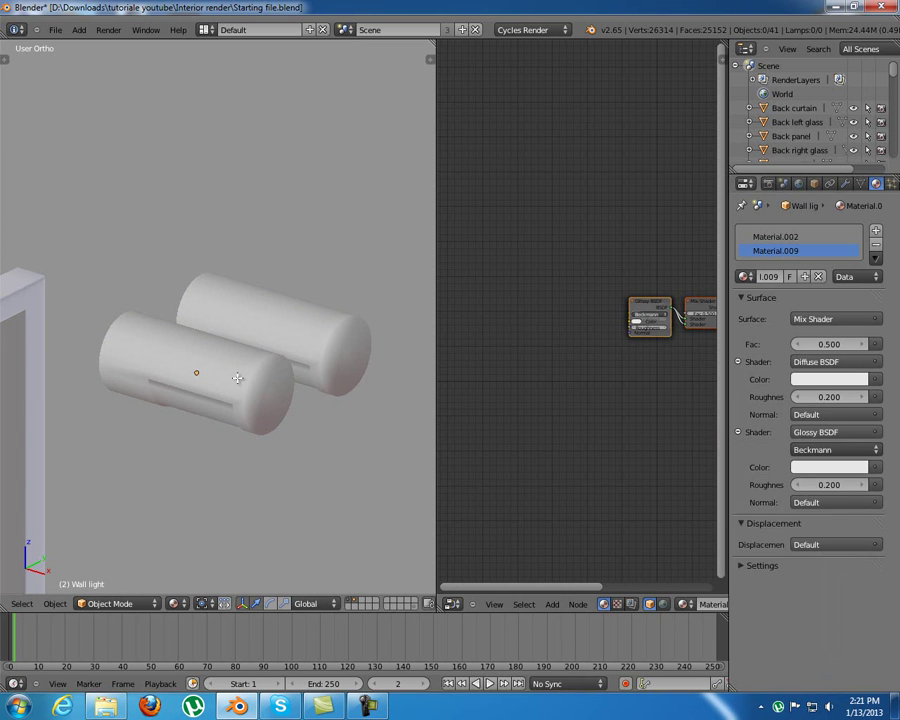
# Assign the wall light's second material to the already selected faces on the underside of its tubes
pyautogui.press('Tab')
pyautogui.moveTo(240, 395); pyautogui.dragTo(238, 371, button='middle')
pyautogui.scroll(8, 210, 282)
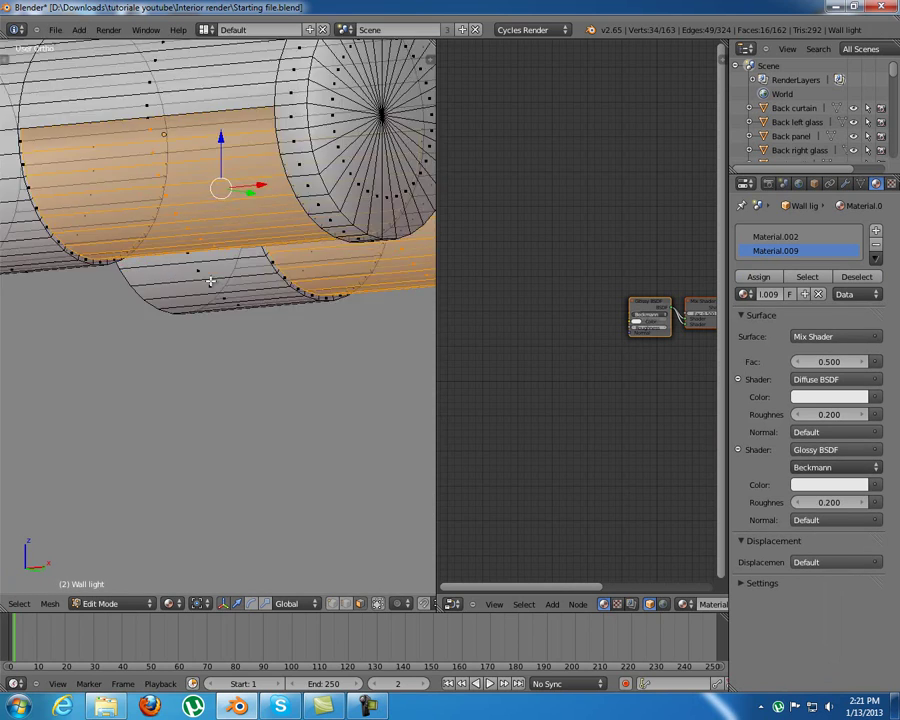
pyautogui.keyDown('shift'); pyautogui.moveTo(221, 201); pyautogui.dragTo(280, 446, button='middle'); pyautogui.keyUp('shift')
pyautogui.moveTo(249, 405); pyautogui.dragTo(248, 395, button='middle')
pyautogui.keyDown('shift'); pyautogui.moveTo(170, 181); pyautogui.dragTo(217, 290, button='middle'); pyautogui.keyUp('shift')
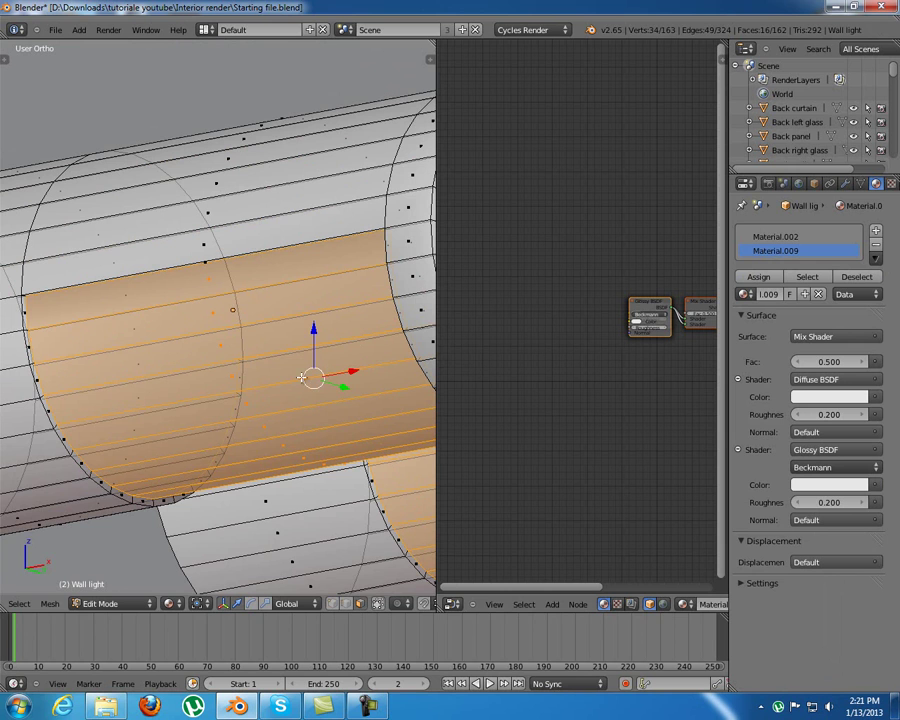
pyautogui.click(758, 278)
pyautogui.keyDown('shift'); pyautogui.moveTo(260, 368); pyautogui.dragTo(235, 394, button='middle'); pyautogui.keyUp('shift')
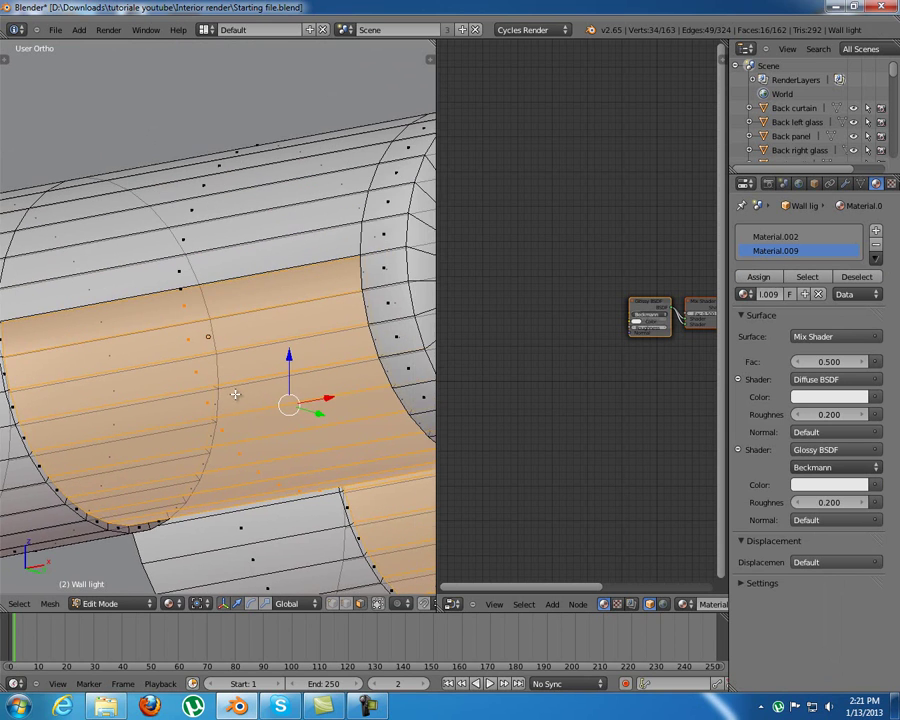
pyautogui.press('Tab')
pyautogui.scroll(-6, 240, 400)
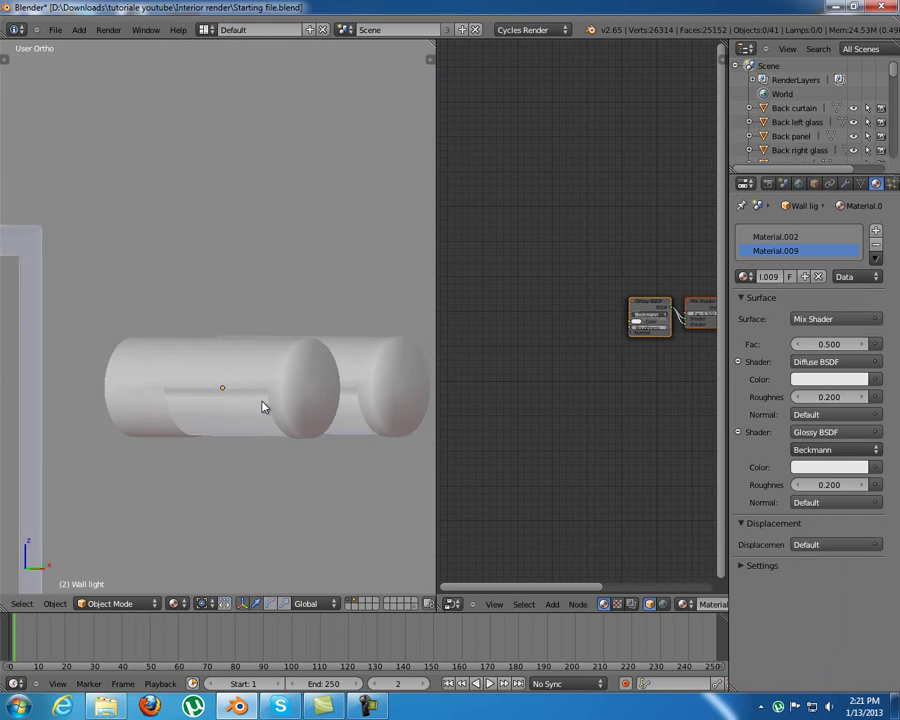
# Arrange the Glossy BSDF node below the Diffuse BSDF node and set the glossy roughness to 0.8
pyautogui.scroll(5, 557, 380)
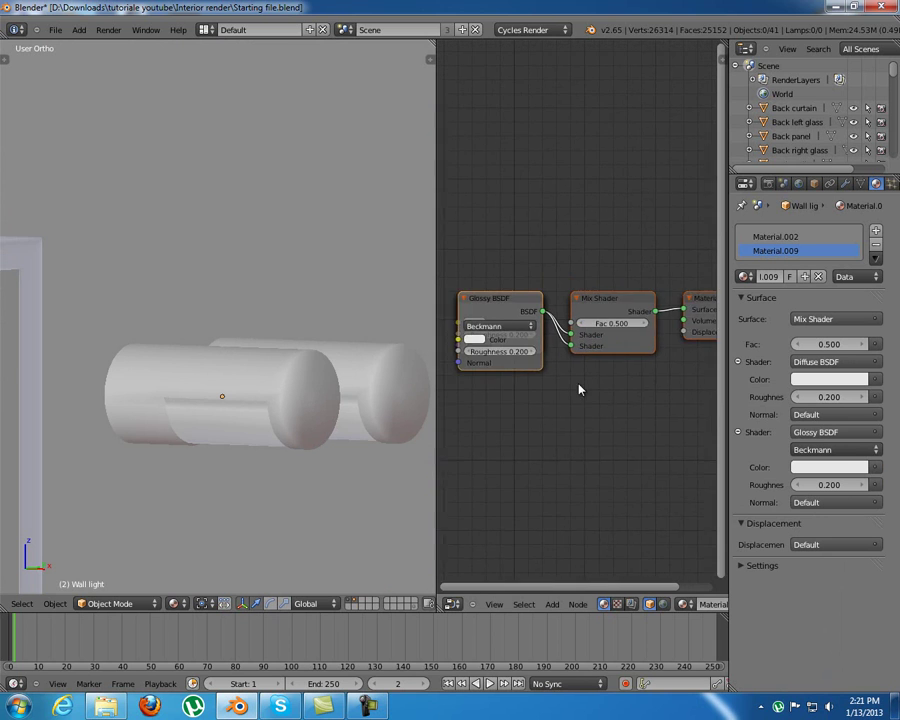
pyautogui.scroll(2, 559, 390)
pyautogui.moveTo(559, 390); pyautogui.dragTo(639, 420, button='middle')
pyautogui.moveTo(596, 354); pyautogui.dragTo(616, 476)
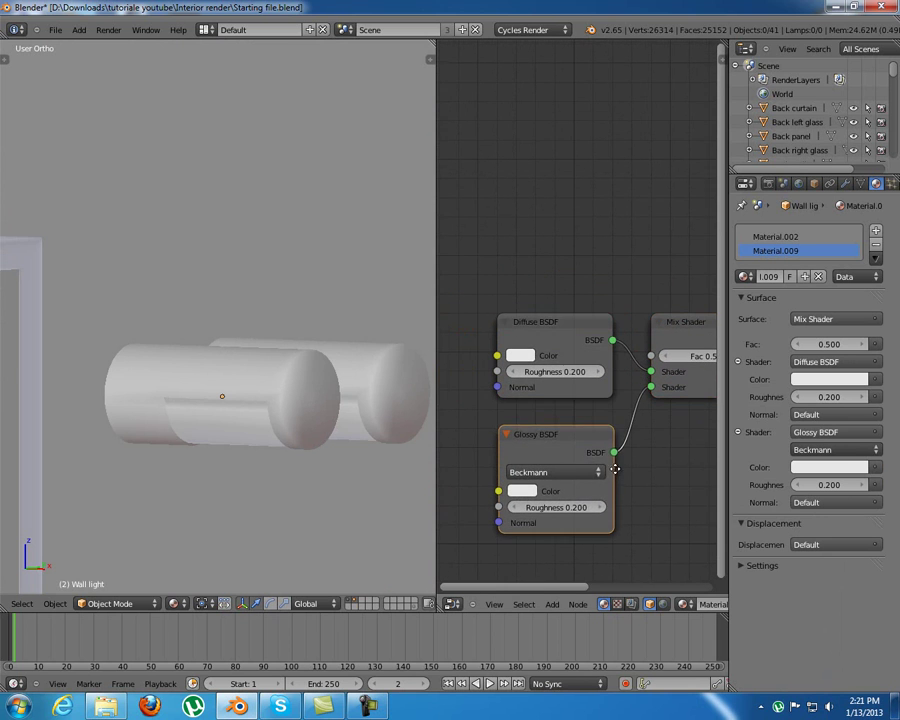
pyautogui.moveTo(616, 476); pyautogui.dragTo(598, 433, button='middle')
pyautogui.click(551, 463)
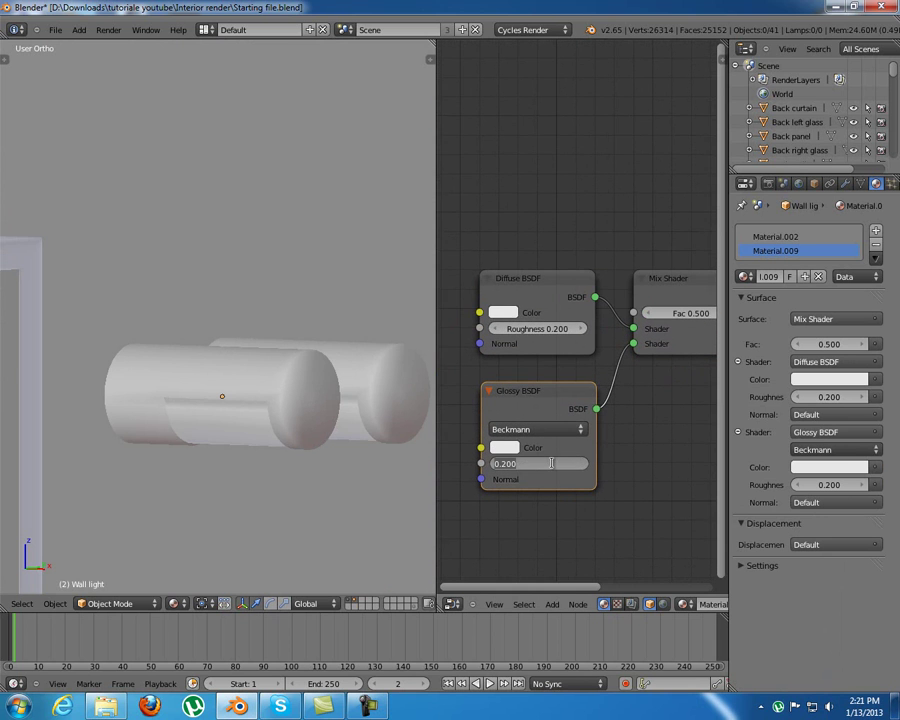
pyautogui.write('.8')
pyautogui.press('Return')
pyautogui.keyDown('shift'); pyautogui.moveTo(254, 430); pyautogui.dragTo(254, 408, button='middle'); pyautogui.keyUp('shift')
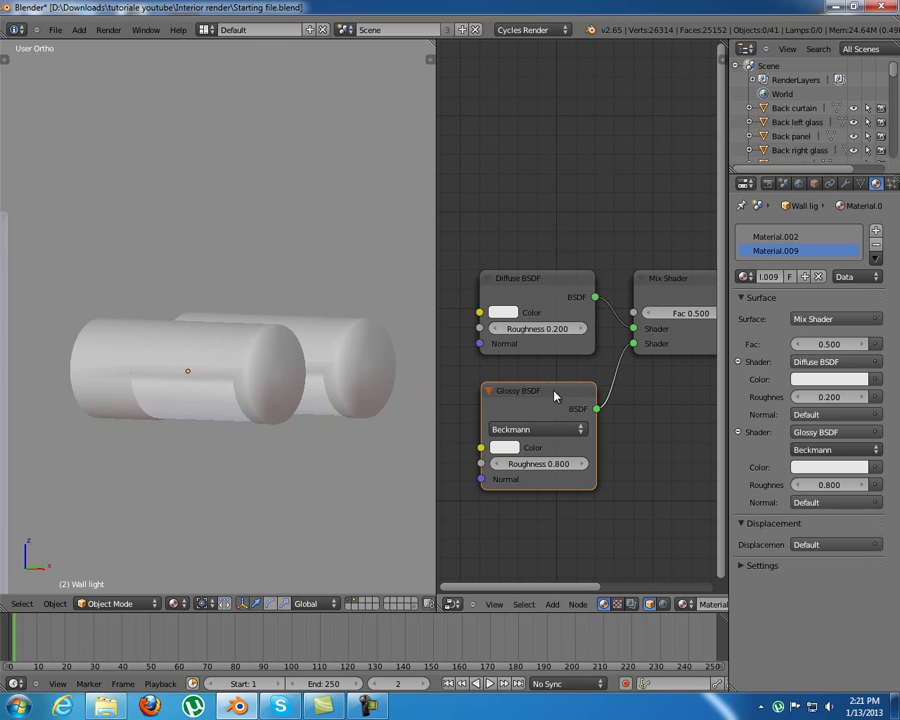
pyautogui.moveTo(709, 394); pyautogui.dragTo(655, 398, button='middle')
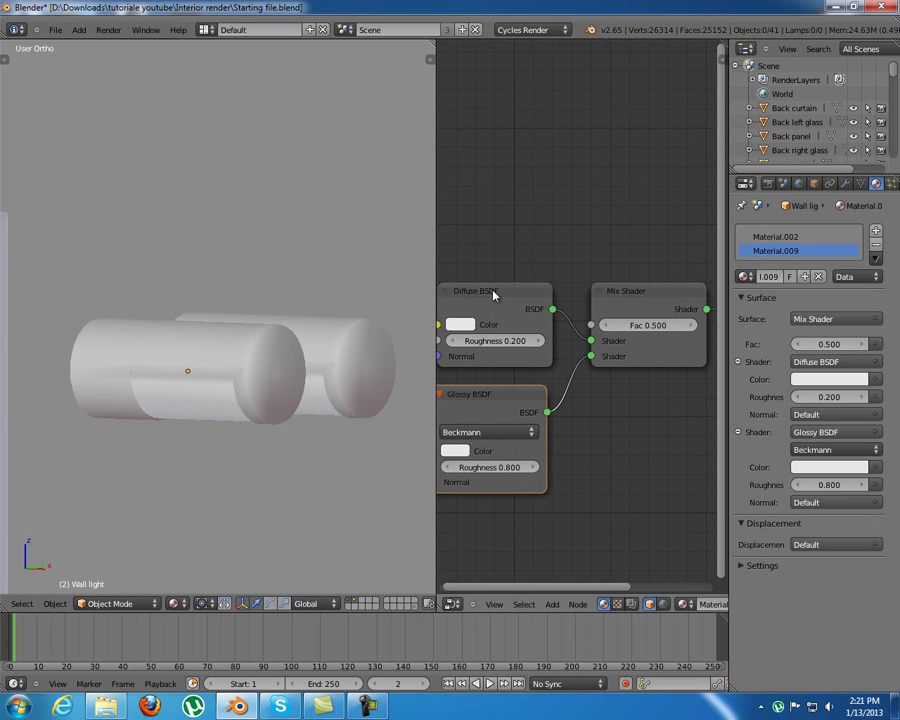
pyautogui.moveTo(508, 292); pyautogui.dragTo(498, 300)
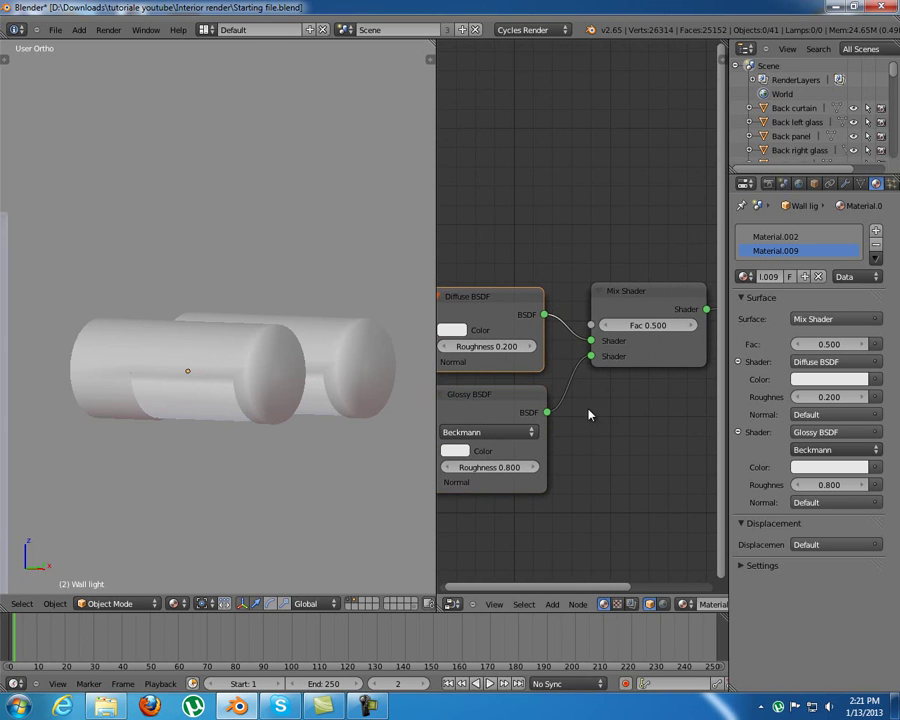
pyautogui.moveTo(546, 414); pyautogui.dragTo(561, 411, button='middle')
# Examine the panels at the back of the room to identify the back left glass, leaving that object selected
pyautogui.scroll(-8, 389, 429)
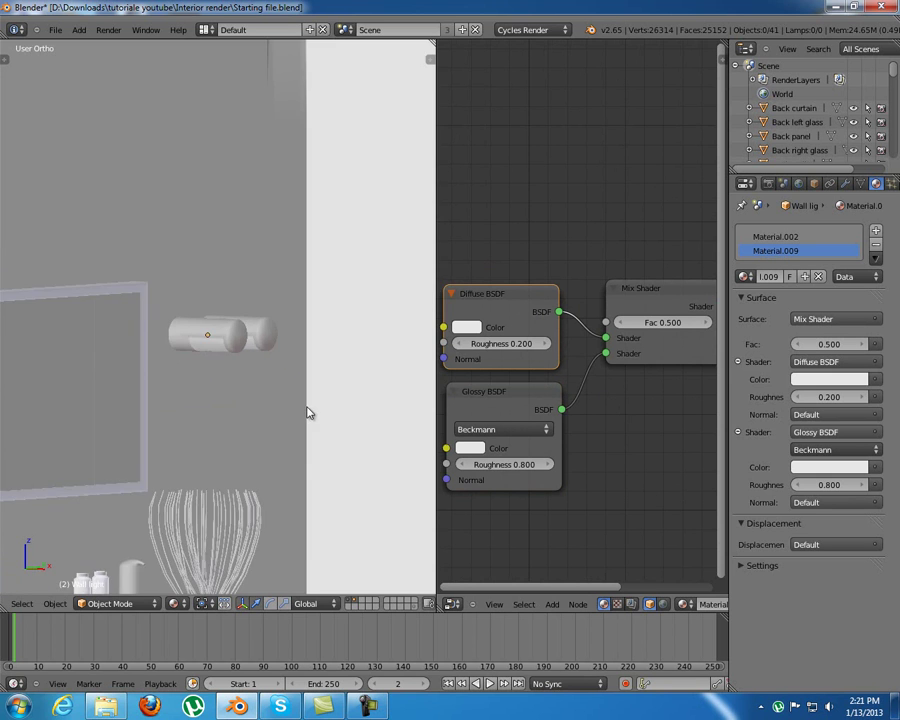
pyautogui.scroll(-1, 304, 386)
pyautogui.moveTo(304, 386); pyautogui.dragTo(251, 403, button='middle')
pyautogui.scroll(3, 297, 403)
pyautogui.rightClick(277, 387)
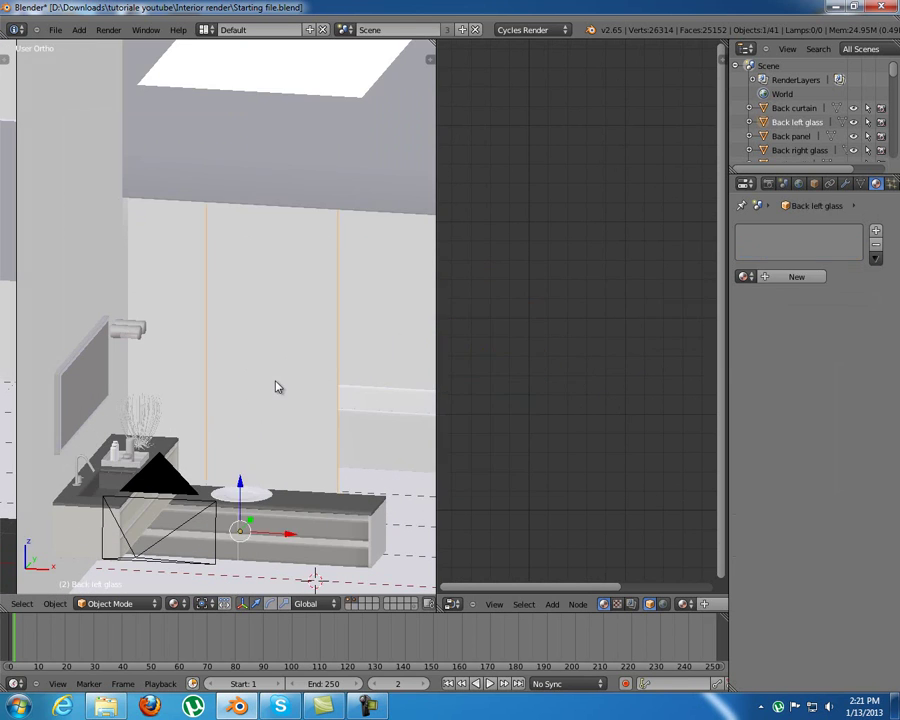
pyautogui.keyDown('shift'); pyautogui.moveTo(338, 318); pyautogui.dragTo(200, 344, button='middle'); pyautogui.keyUp('shift')
pyautogui.scroll(-6, 270, 368)
pyautogui.scroll(3, 240, 343)
pyautogui.rightClick(314, 320)
pyautogui.rightClick(185, 344)
pyautogui.rightClick(305, 294)
pyautogui.rightClick(138, 314)
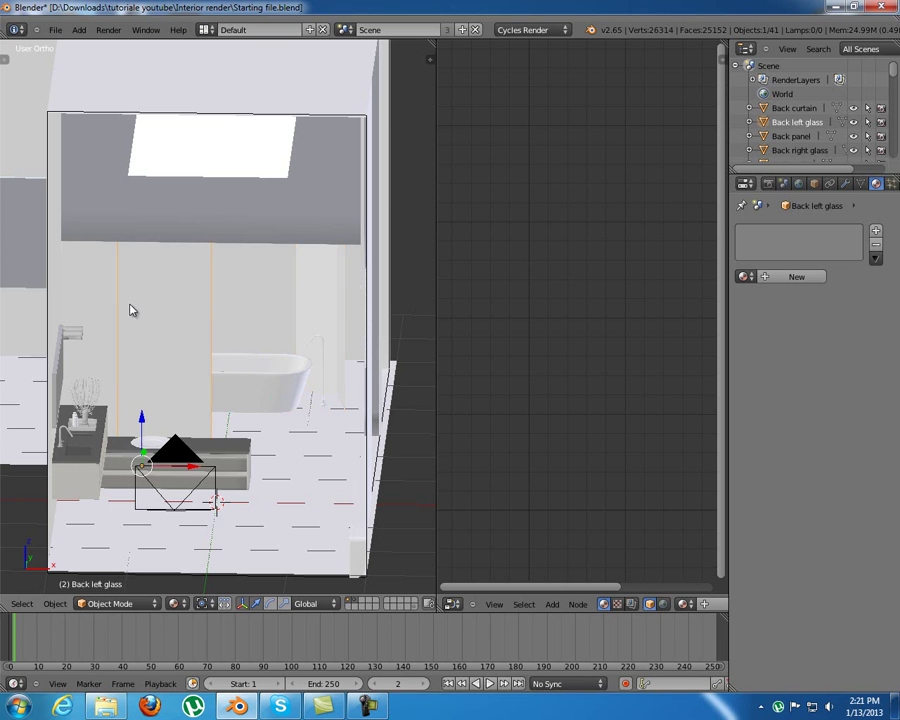
pyautogui.press('g')
pyautogui.rightClick(190, 352)
pyautogui.rightClick(314, 304)
pyautogui.press('g')
pyautogui.rightClick(254, 318)
pyautogui.moveTo(294, 298); pyautogui.dragTo(170, 328, button='middle')
pyautogui.rightClick(148, 332)
pyautogui.keyDown('shift'); pyautogui.moveTo(172, 382); pyautogui.dragTo(201, 383, button='middle'); pyautogui.keyUp('shift')
pyautogui.press('g')
pyautogui.rightClick(226, 366)
# Set the back left glass's maximum draw type to Wire
pyautogui.click(813, 183)
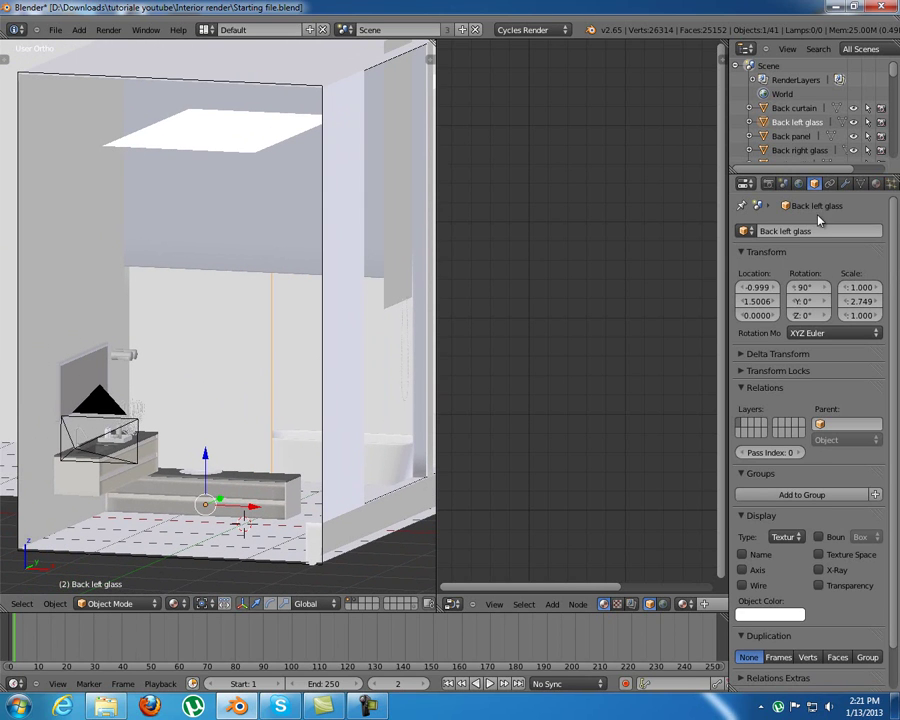
pyautogui.click(785, 537)
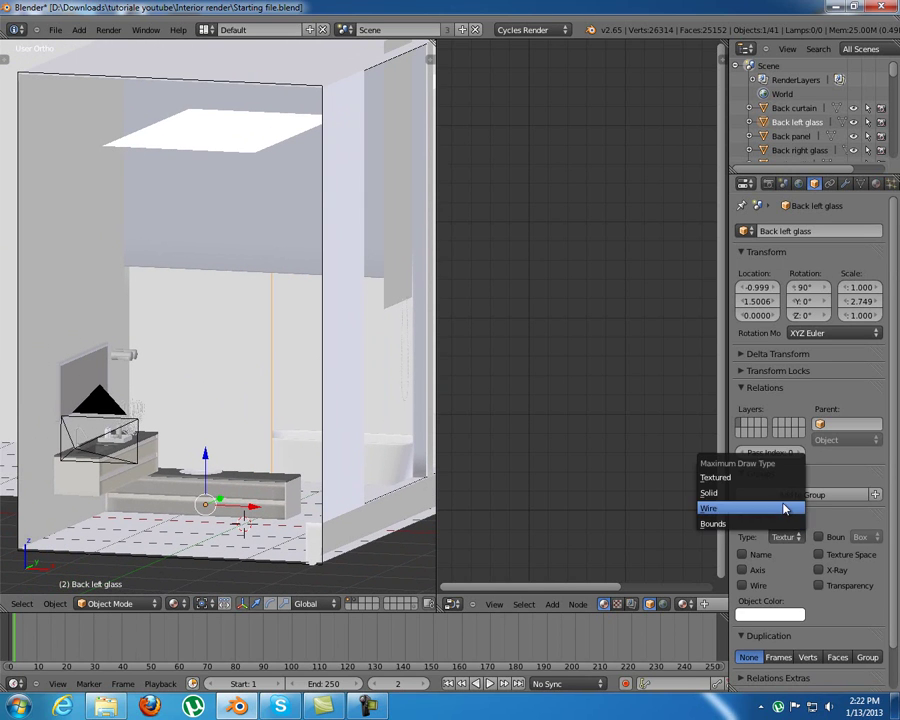
pyautogui.click(785, 507)
pyautogui.moveTo(212, 233); pyautogui.dragTo(285, 320, button='middle')
pyautogui.keyDown('shift'); pyautogui.moveTo(321, 402); pyautogui.dragTo(298, 362, button='middle'); pyautogui.keyUp('shift')
pyautogui.scroll(5, 280, 282)
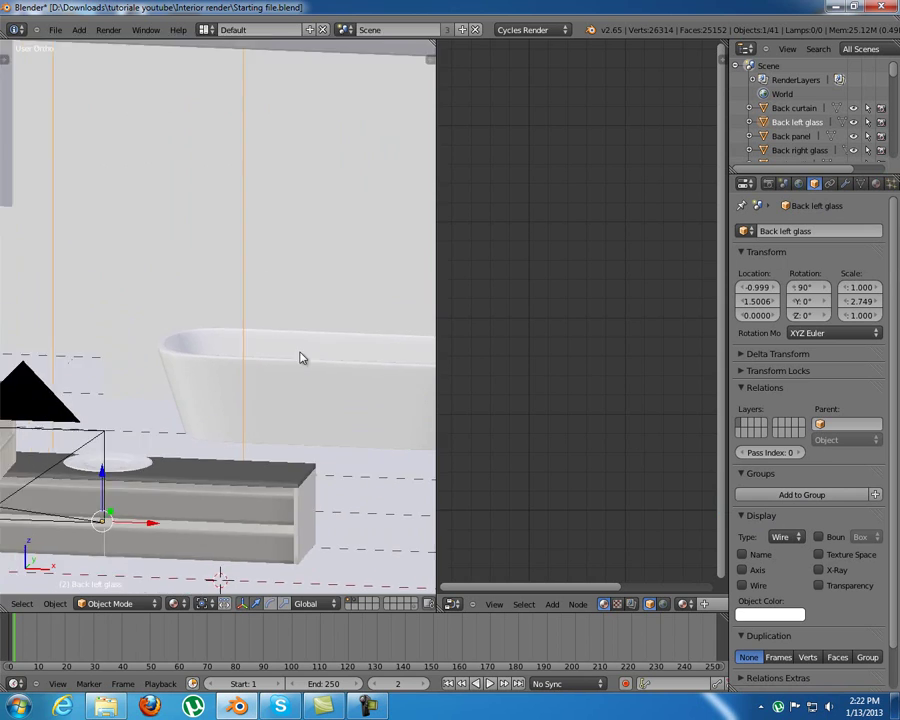
pyautogui.scroll(-5, 291, 282)
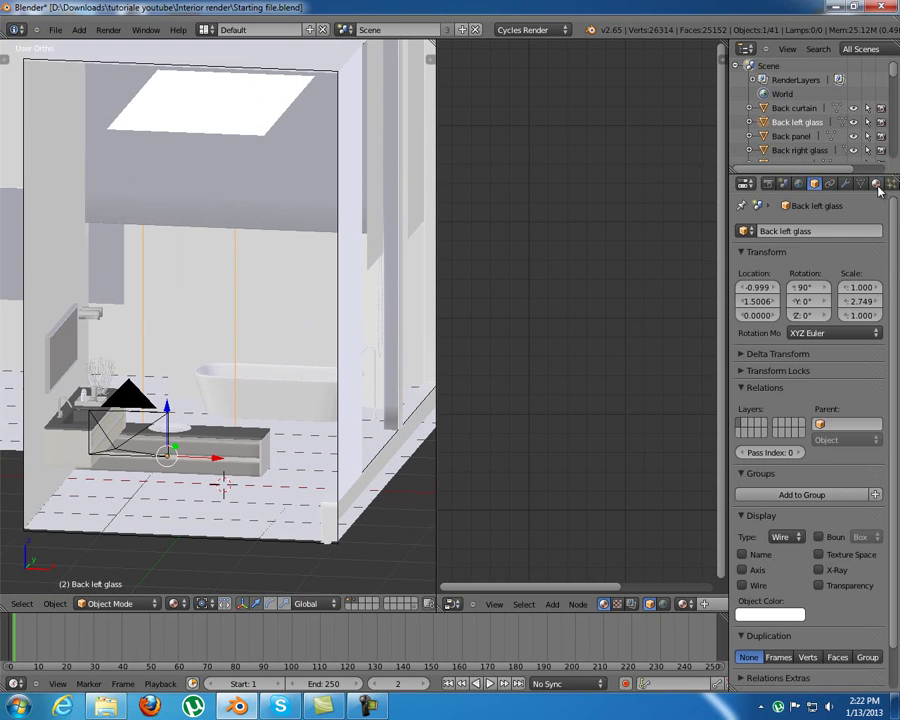
# Give the back left glass a new material with a Transparent BSDF surface
pyautogui.click(876, 184)
pyautogui.click(814, 278)
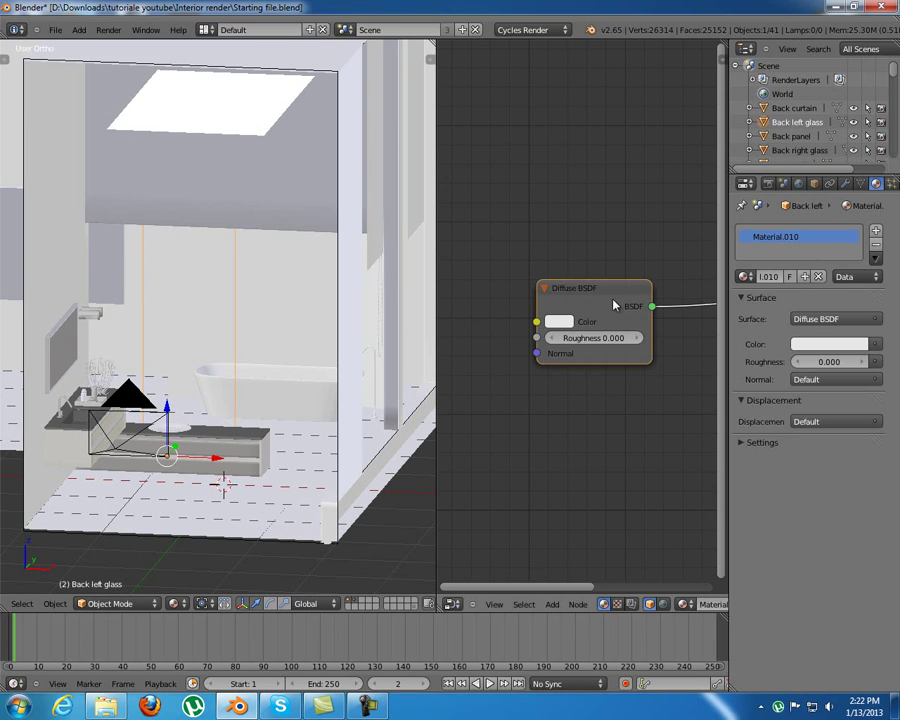
pyautogui.scroll(-2, 633, 313)
pyautogui.click(812, 318)
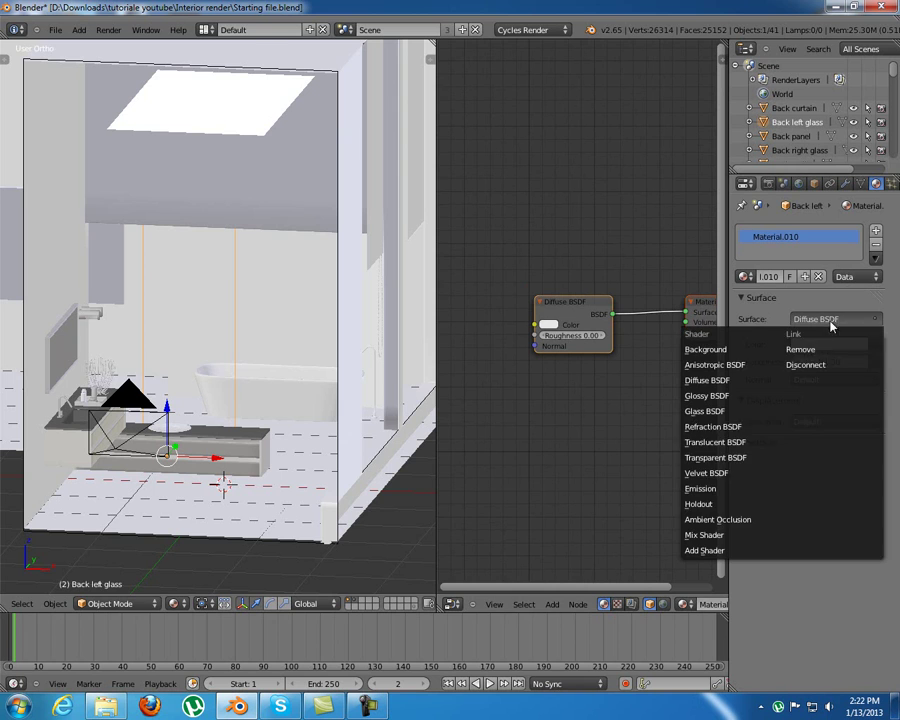
pyautogui.click(751, 460)
pyautogui.moveTo(592, 347); pyautogui.dragTo(549, 395, button='middle')
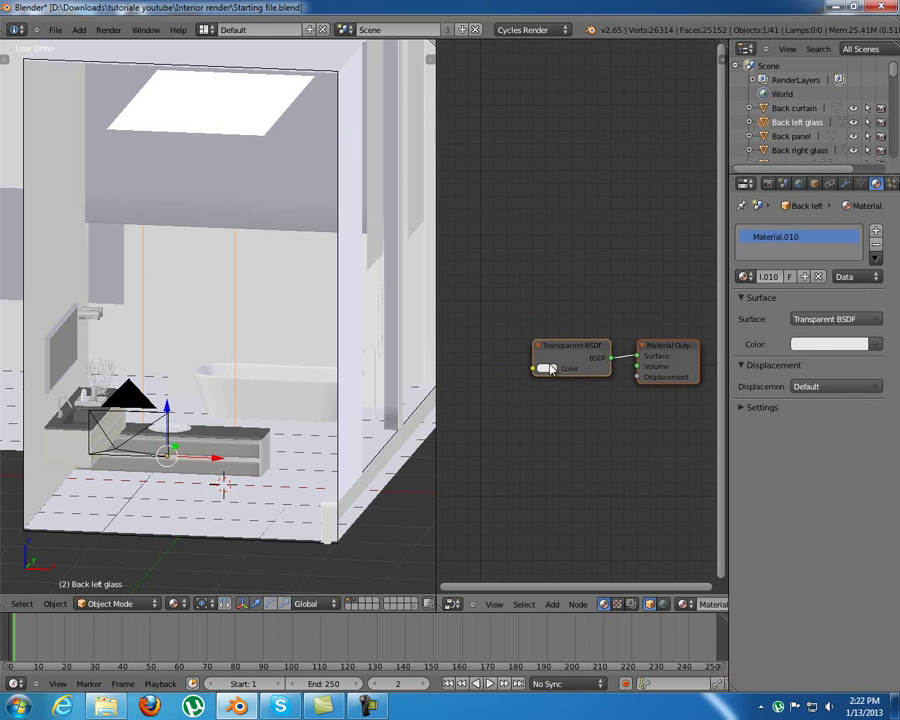
pyautogui.moveTo(549, 348); pyautogui.dragTo(578, 330, button='middle')
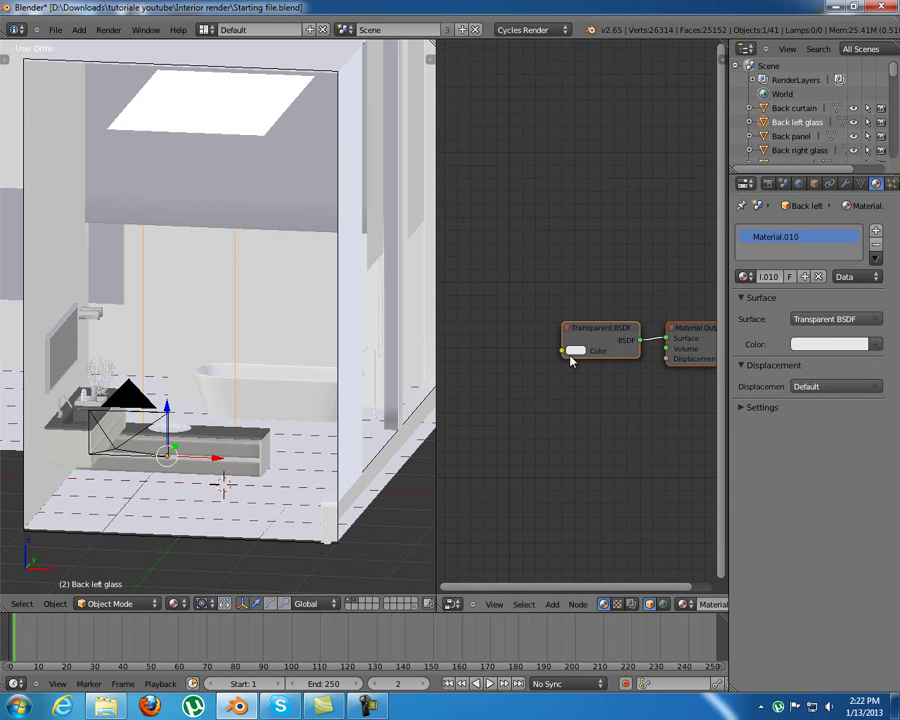
# Add a ColorRamp node and connect its Color output to the Transparent BSDF's Color input
pyautogui.hotkey('shift', 'a')
pyautogui.moveTo(472, 309)
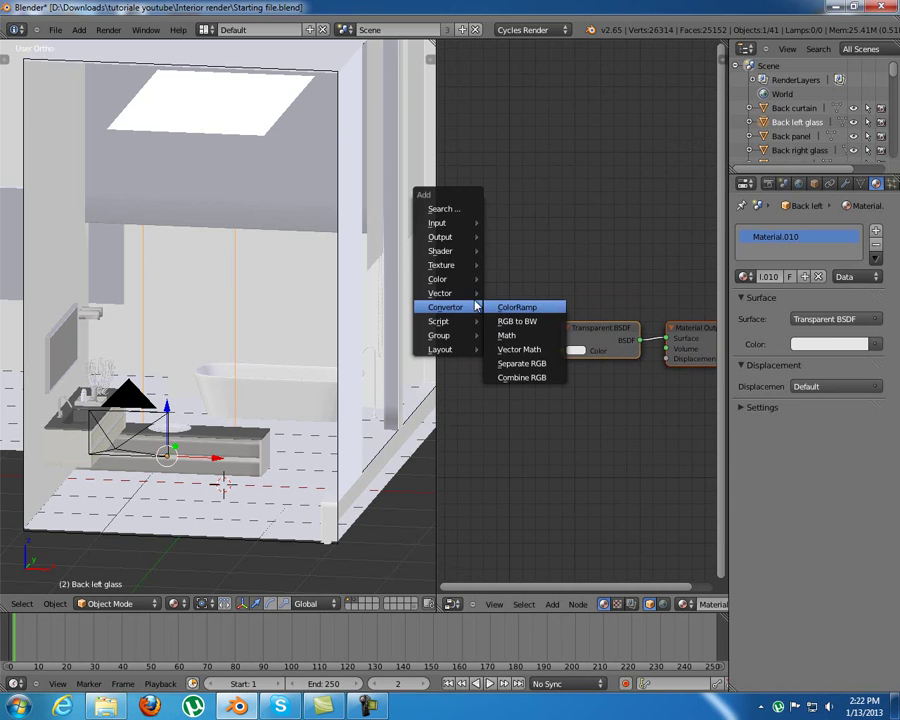
pyautogui.moveTo(460, 253)
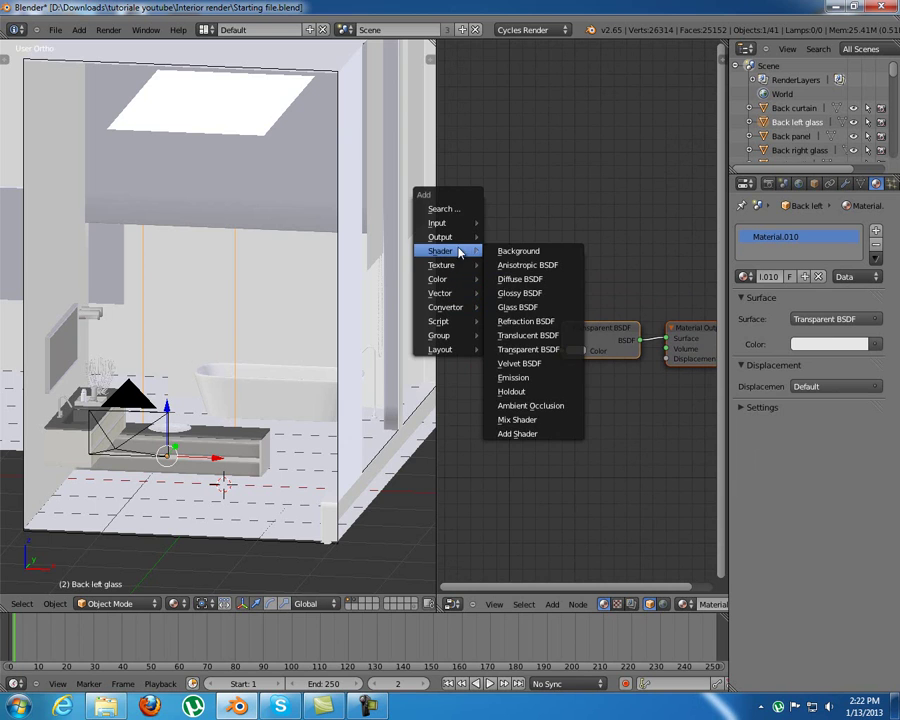
pyautogui.click(516, 311)
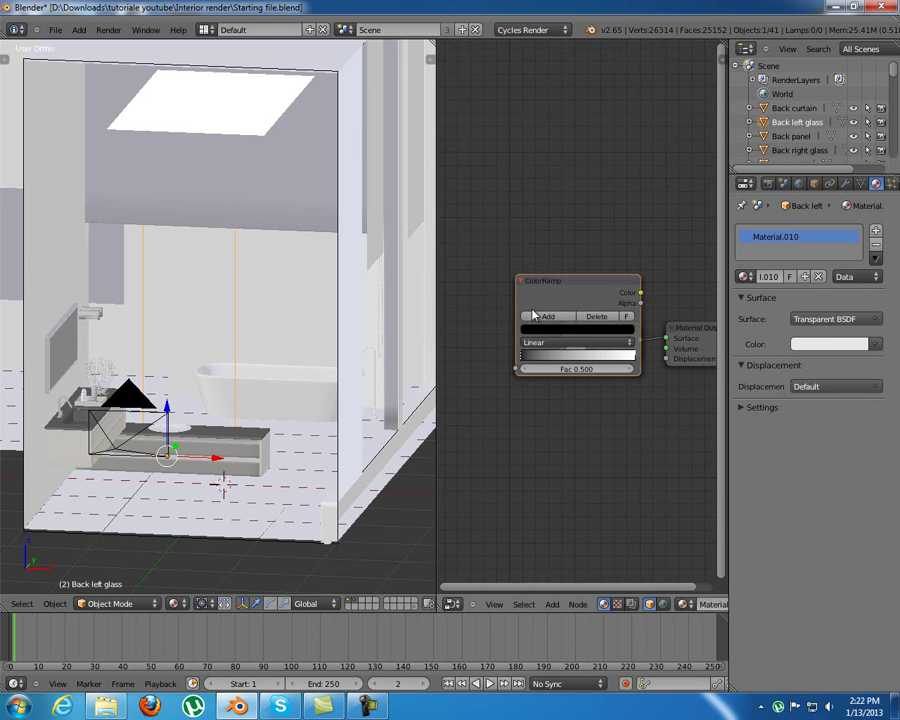
pyautogui.click(534, 325)
pyautogui.moveTo(537, 327); pyautogui.dragTo(565, 355)
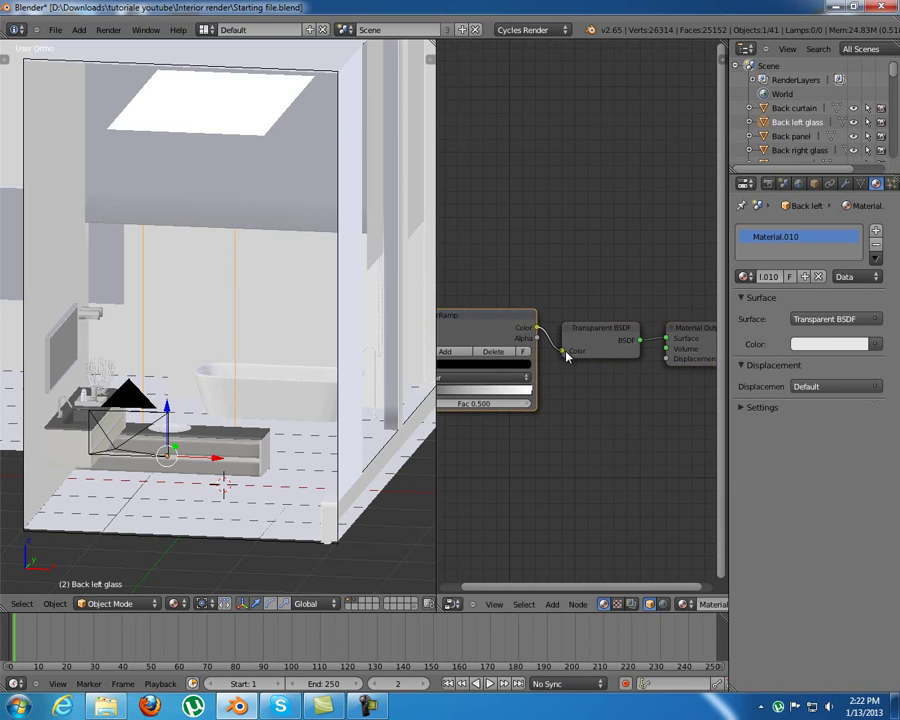
# Move the ColorRamp's white stop to about the middle of the ramp
pyautogui.moveTo(560, 372); pyautogui.dragTo(618, 398, button='middle')
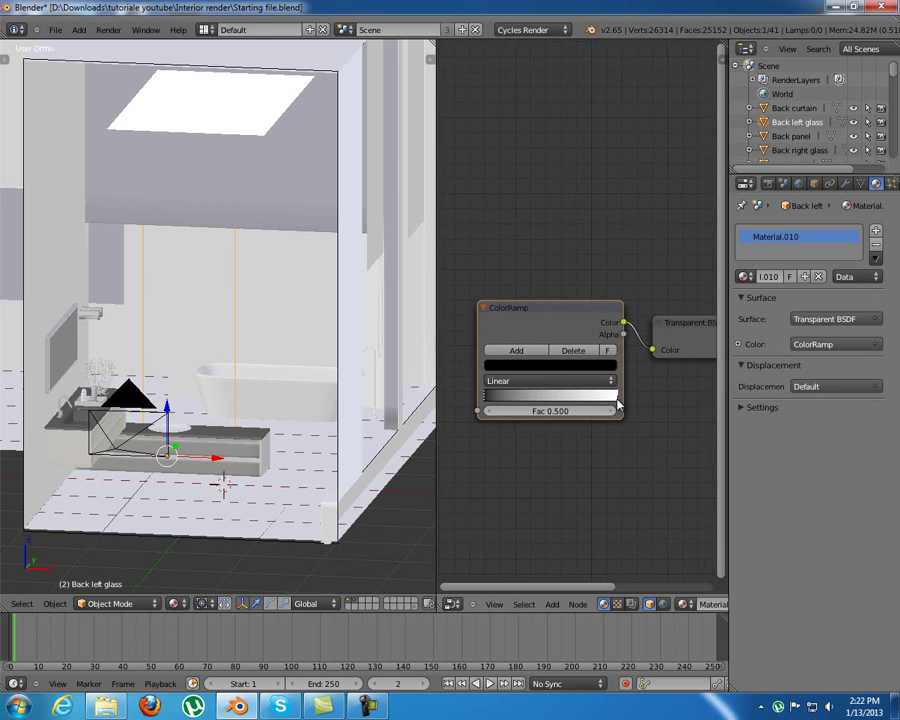
pyautogui.scroll(1, 618, 398)
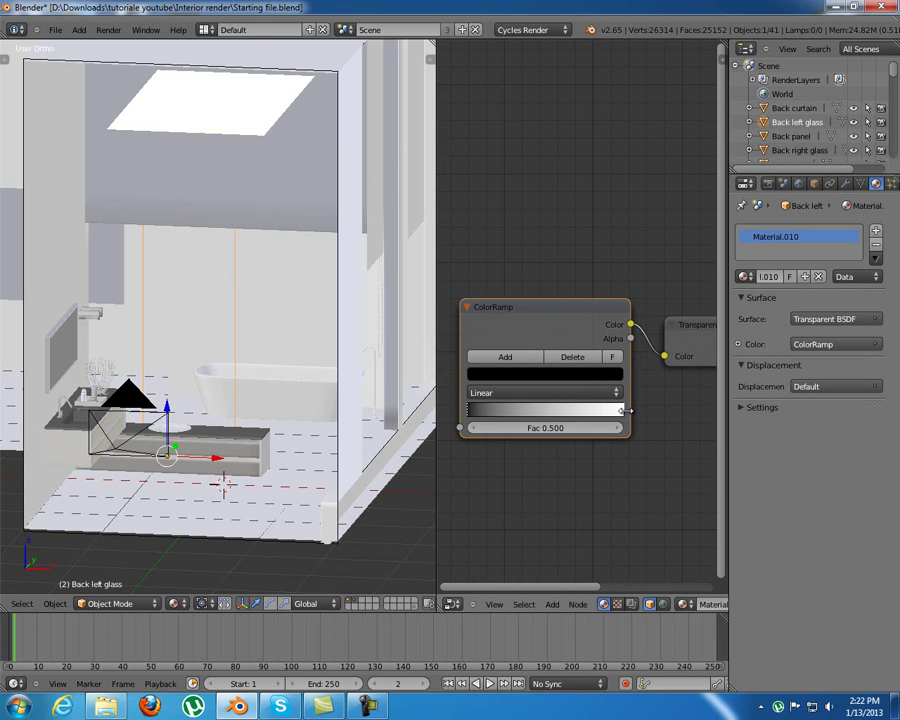
pyautogui.moveTo(624, 414); pyautogui.dragTo(551, 422)
pyautogui.press('a')
# Try to link the back left glass's material to the back right glass
pyautogui.moveTo(222, 372)
pyautogui.mouseDown(button='middle')
pyautogui.moveTo(191, 360)
pyautogui.moveTo(213, 362)
pyautogui.mouseUp(button='middle')
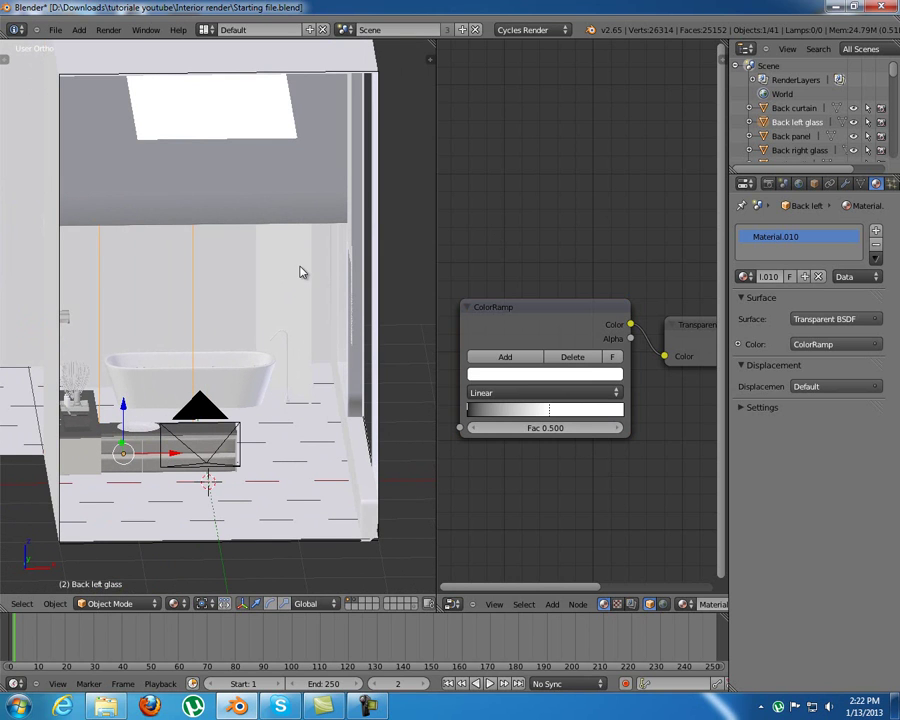
pyautogui.rightClick(269, 296)
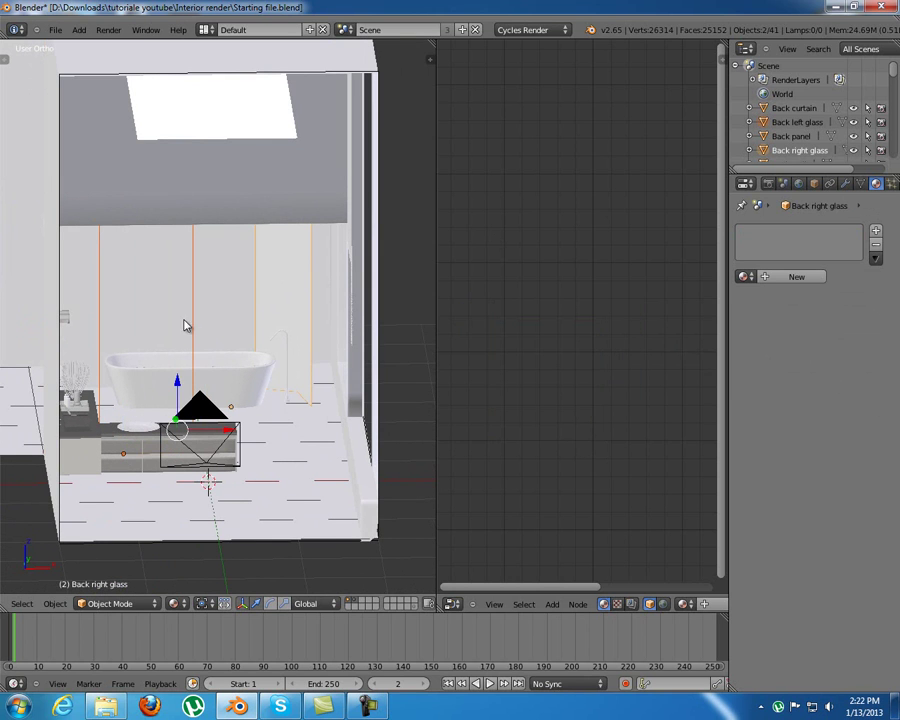
pyautogui.rightClick(281, 297)
pyautogui.rightClick(197, 317)
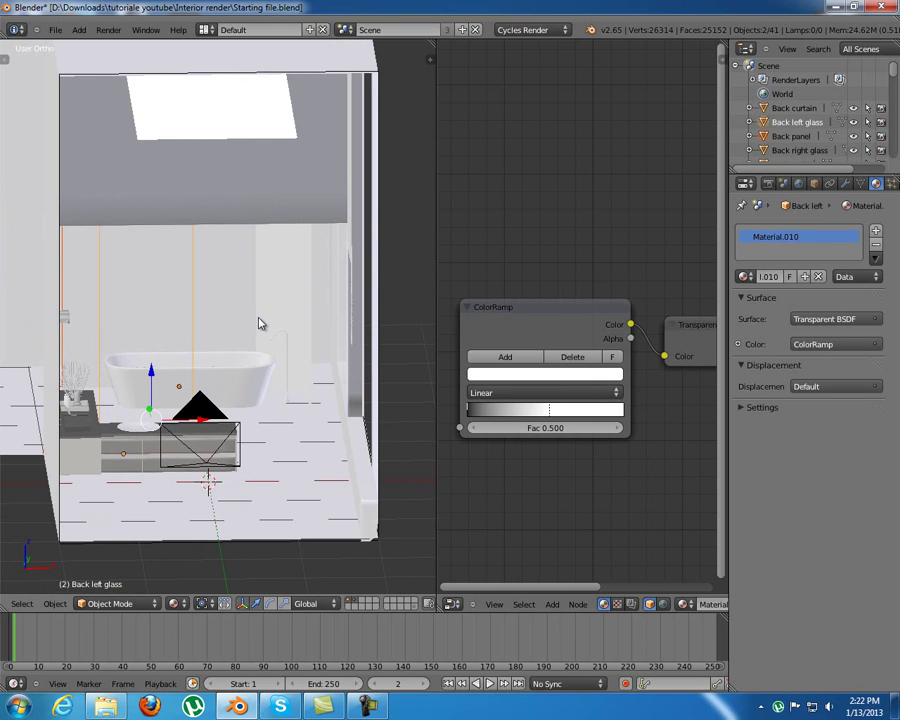
pyautogui.hotkey('ctrl', 'l')
pyautogui.click(259, 318)
pyautogui.moveTo(262, 313); pyautogui.dragTo(263, 317, button='middle')
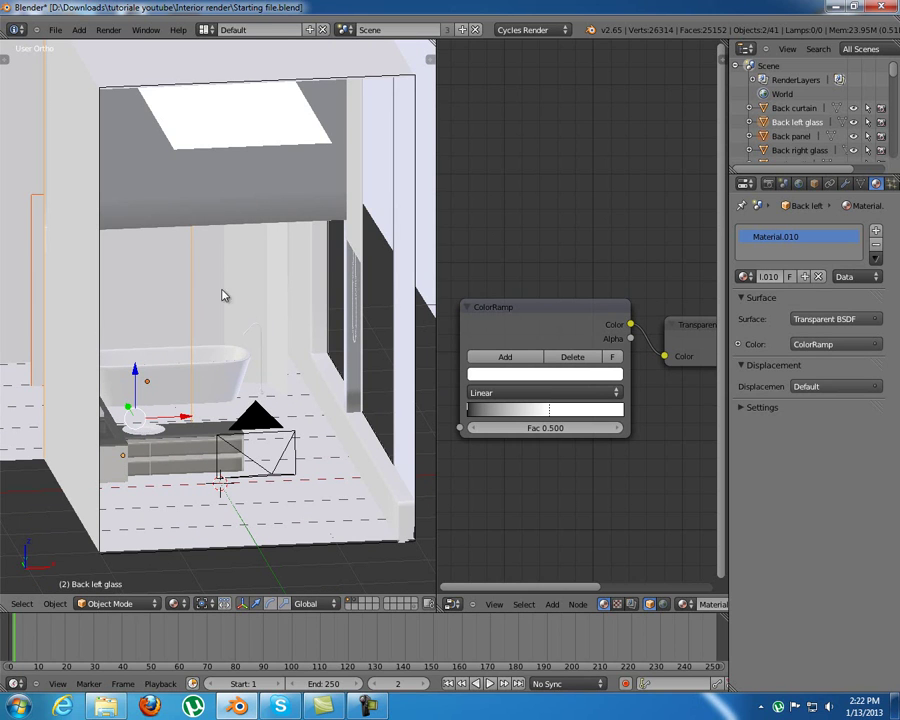
pyautogui.rightClick(279, 302)
pyautogui.rightClick(252, 296)
pyautogui.press('g')
pyautogui.press('Escape')
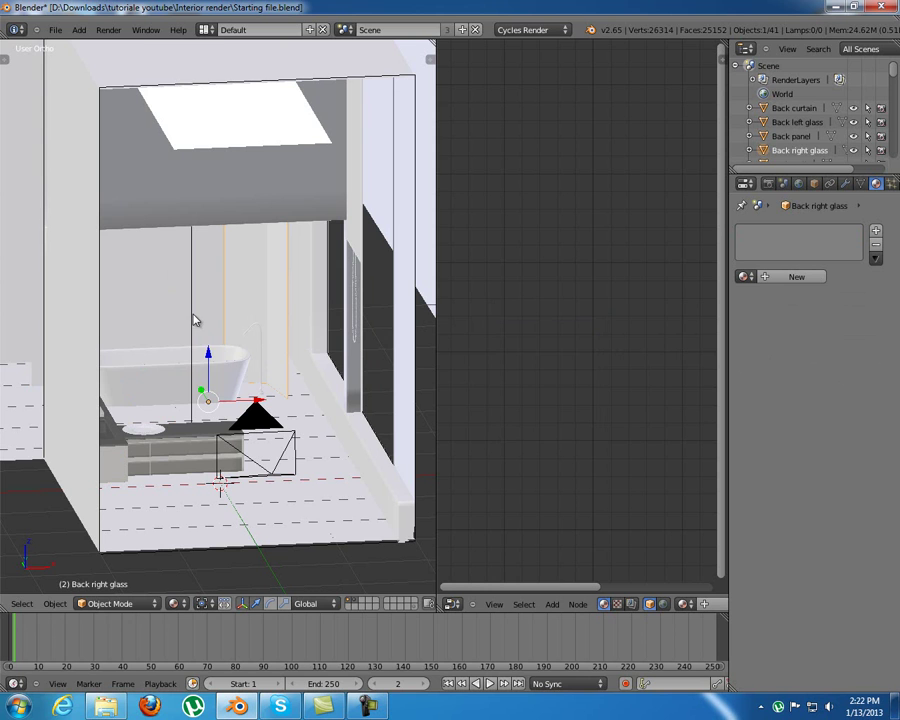
pyautogui.rightClick(195, 320)
pyautogui.hotkey('ctrl', 'l')
pyautogui.click(214, 314)
# Try to link the back right glass's material to the rear side window pane, Window frame 2.002
pyautogui.moveTo(232, 306); pyautogui.dragTo(262, 355, button='middle')
pyautogui.scroll(3, 229, 359)
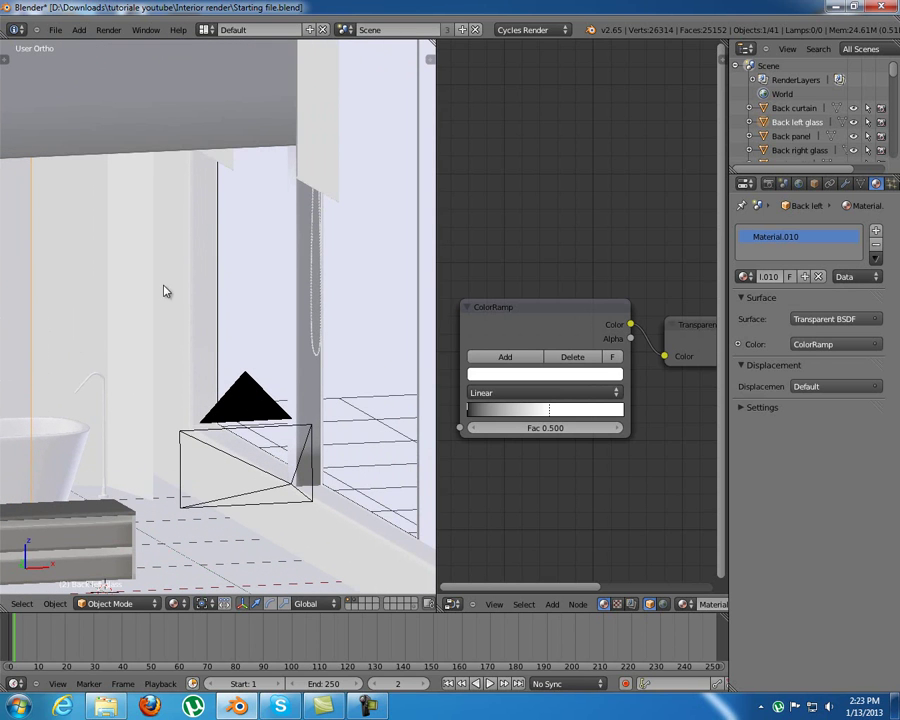
pyautogui.rightClick(223, 312)
pyautogui.press('g')
pyautogui.press('Escape')
pyautogui.rightClick(123, 325)
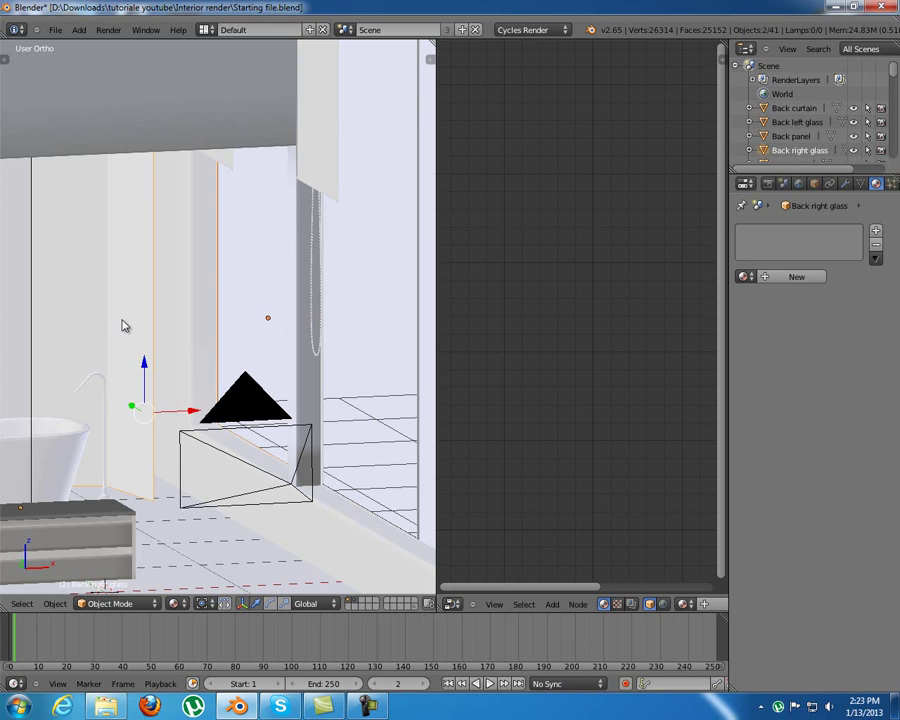
pyautogui.hotkey('ctrl', 'l')
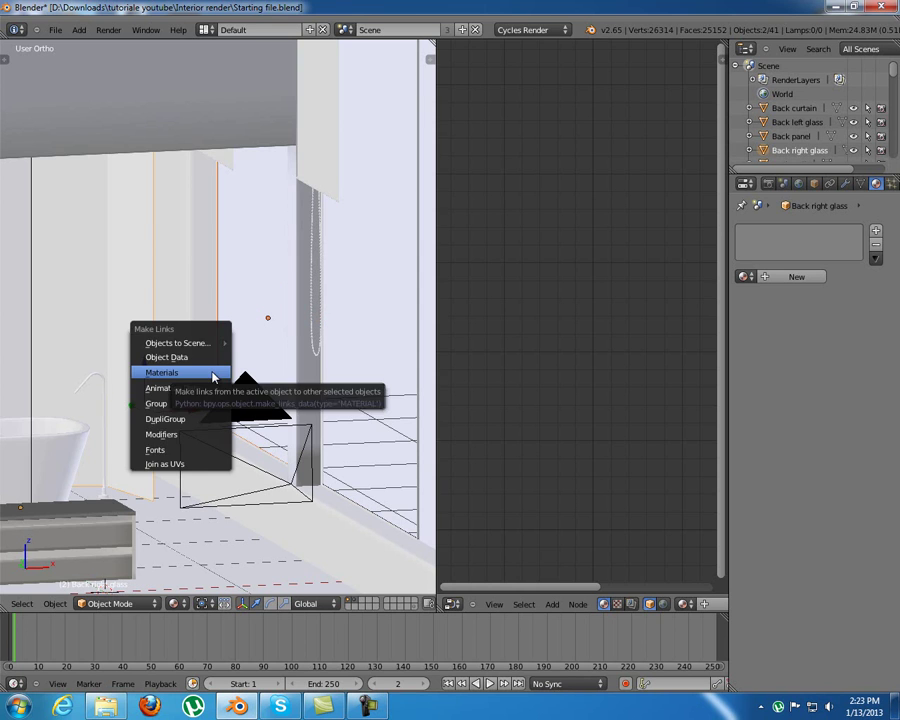
pyautogui.click(212, 372)
pyautogui.rightClick(352, 325)
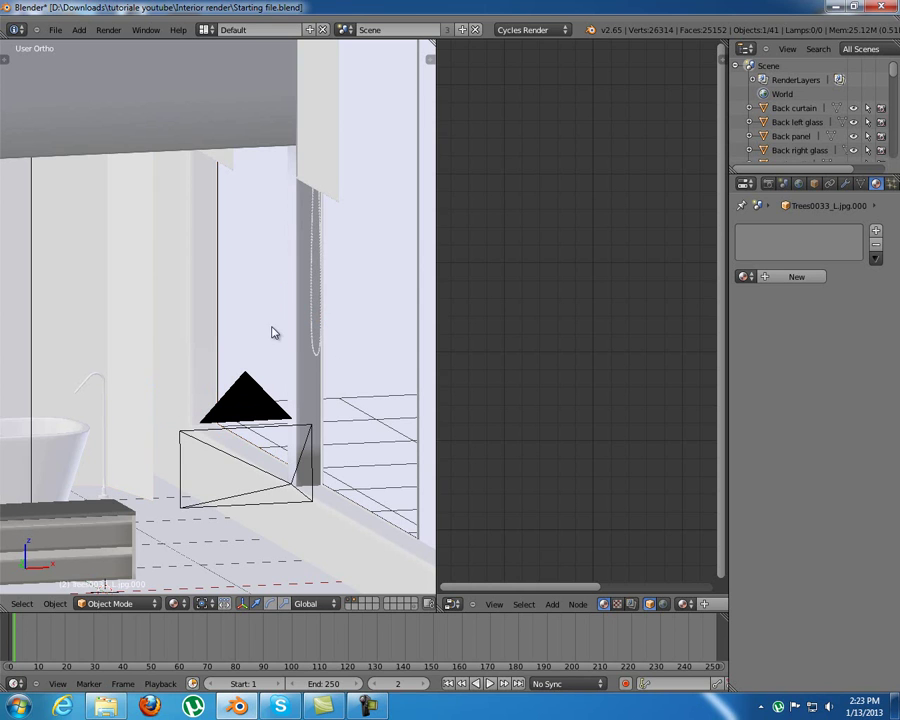
pyautogui.moveTo(278, 343); pyautogui.dragTo(229, 307, button='middle')
pyautogui.rightClick(228, 310)
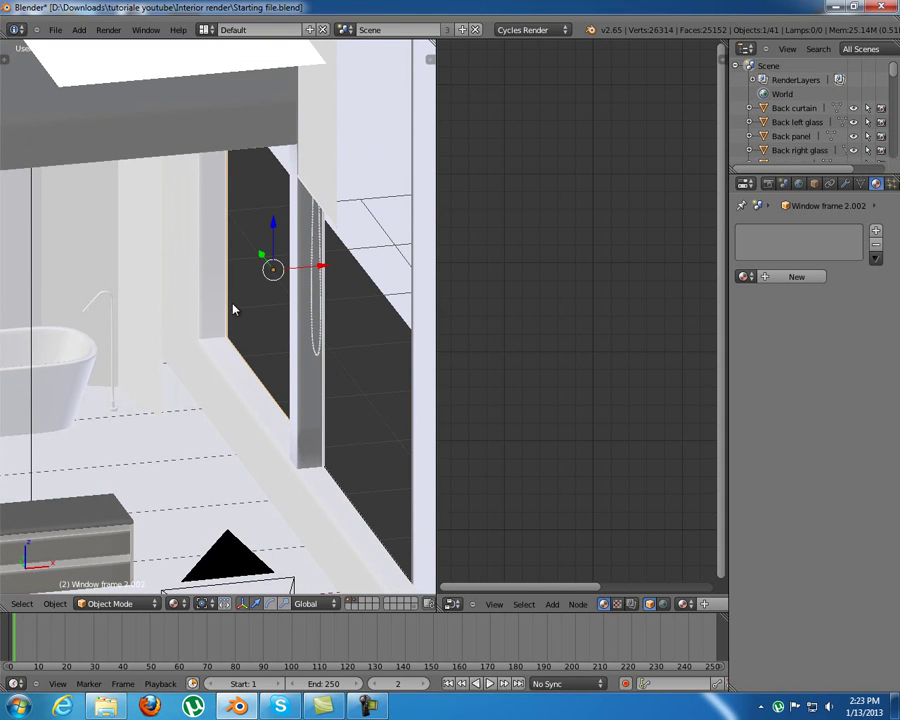
pyautogui.press('g')
pyautogui.press('Escape')
pyautogui.press('g')
pyautogui.press('Escape')
pyautogui.rightClick(135, 283)
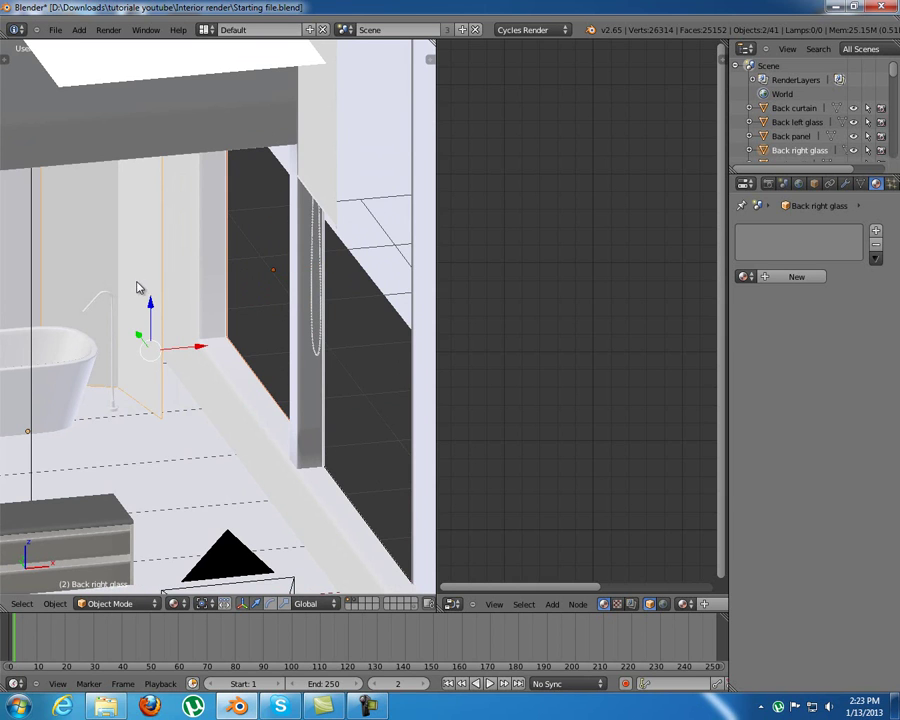
pyautogui.hotkey('ctrl', 'l')
pyautogui.click(184, 325)
# Link the material of the back left glass to the back right glass, with the back left glass as the active object
pyautogui.rightClick(135, 280)
pyautogui.rightClick(146, 286)
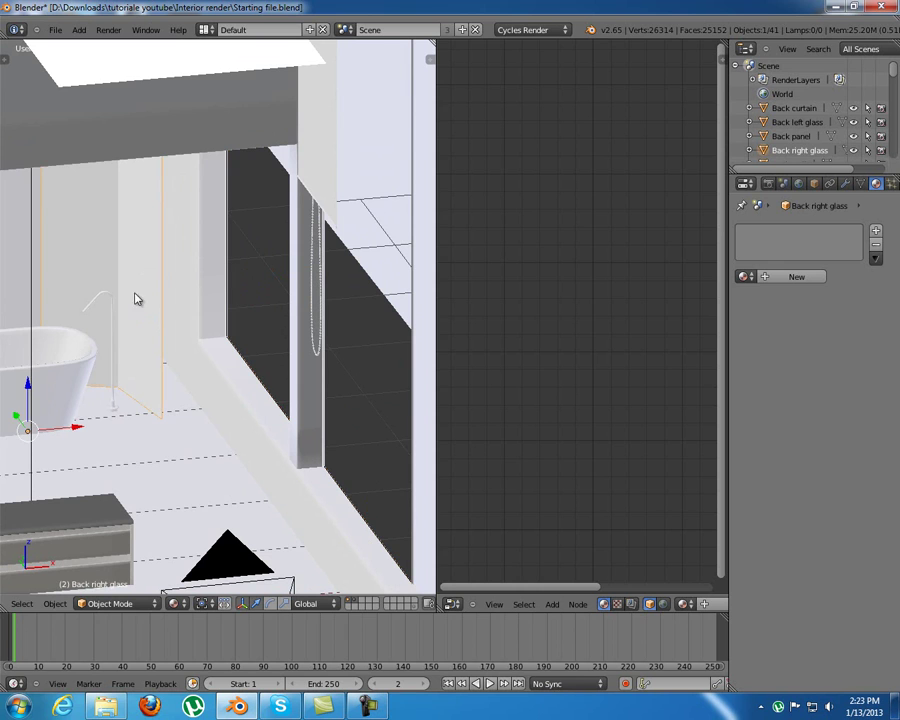
pyautogui.rightClick(34, 416)
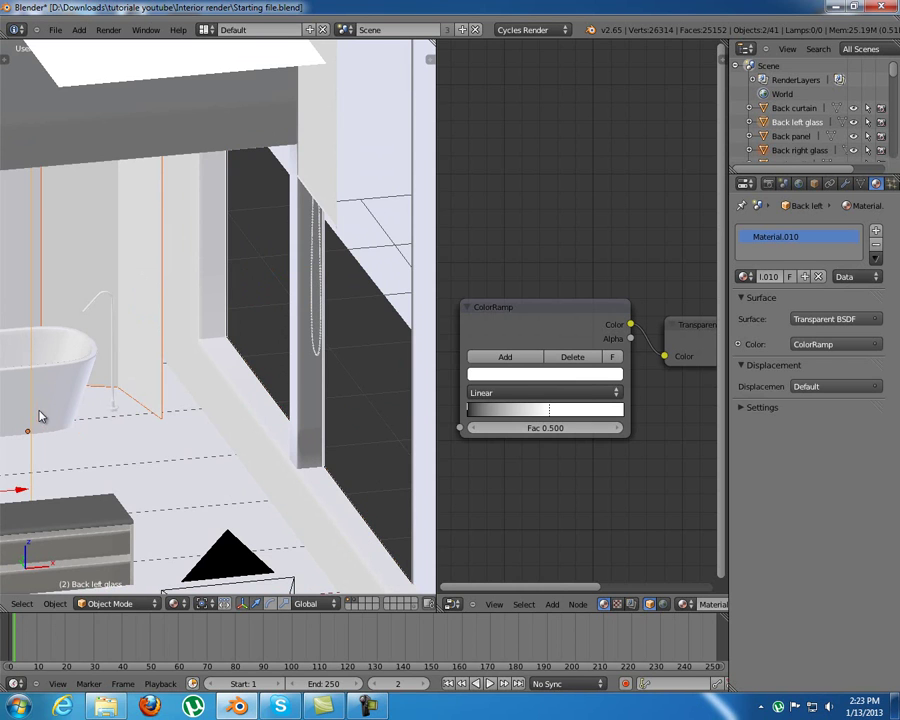
pyautogui.hotkey('ctrl', 'l')
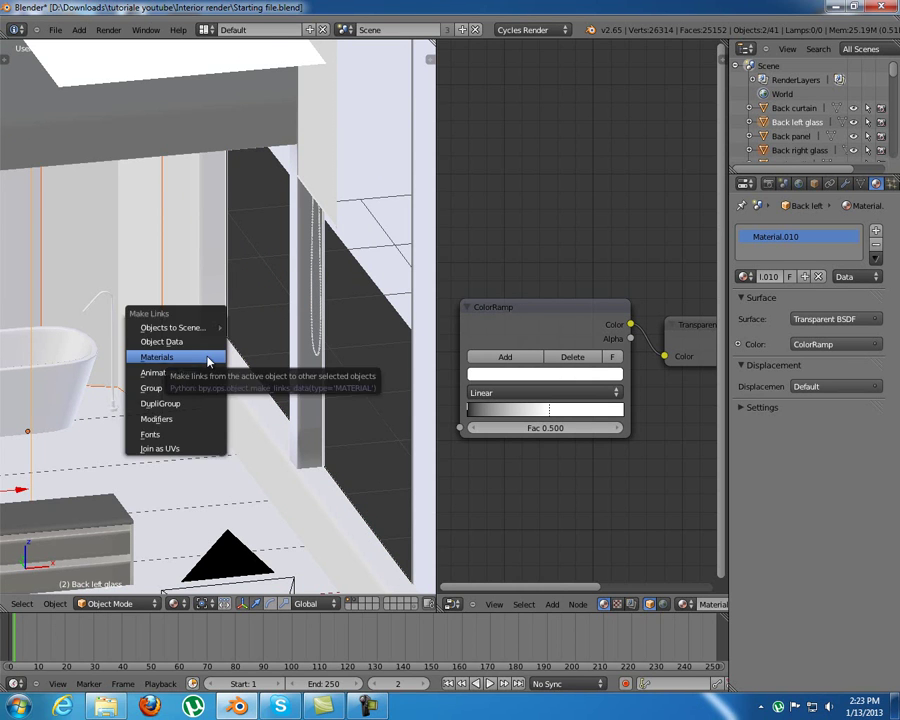
pyautogui.click(208, 362)
pyautogui.rightClick(146, 286)
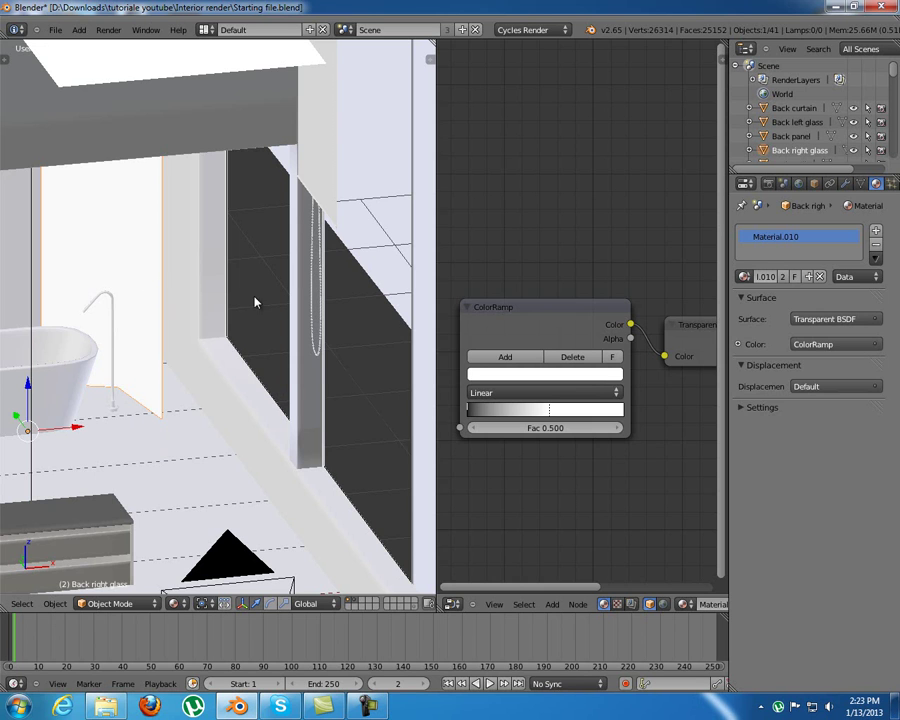
# Link the back right glass's material to the rear side window pane, Window frame 2.002
pyautogui.rightClick(228, 280)
pyautogui.press('g')
pyautogui.press('Escape')
pyautogui.rightClick(146, 289)
pyautogui.hotkey('ctrl', 'l')
pyautogui.click(185, 318)
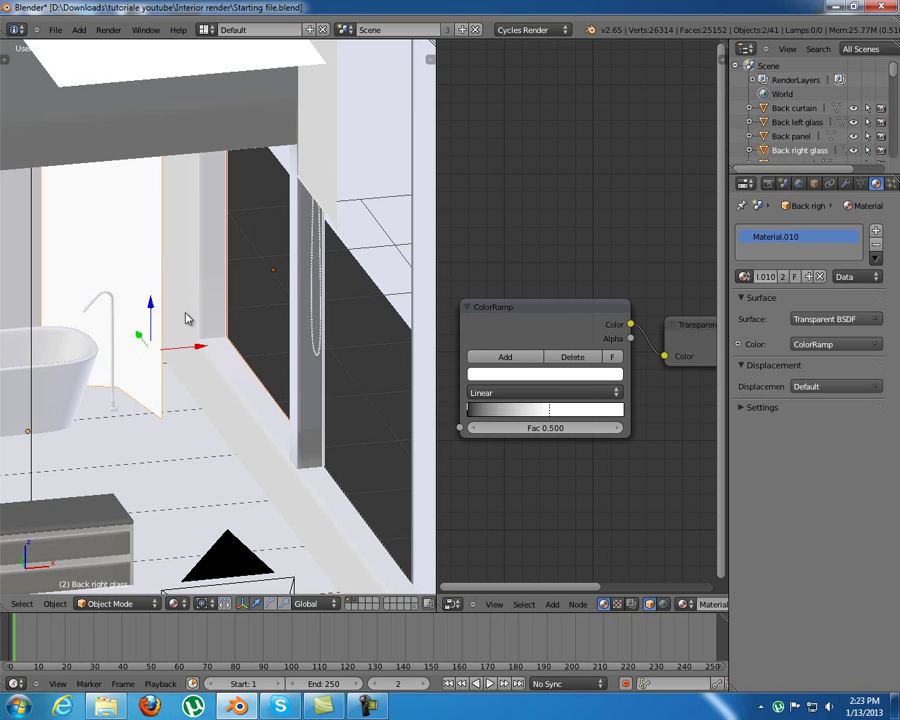
# Examine the front side window's frame and pane to check which material the glass uses
pyautogui.rightClick(327, 358)
pyautogui.rightClick(329, 360)
pyautogui.rightClick(332, 365)
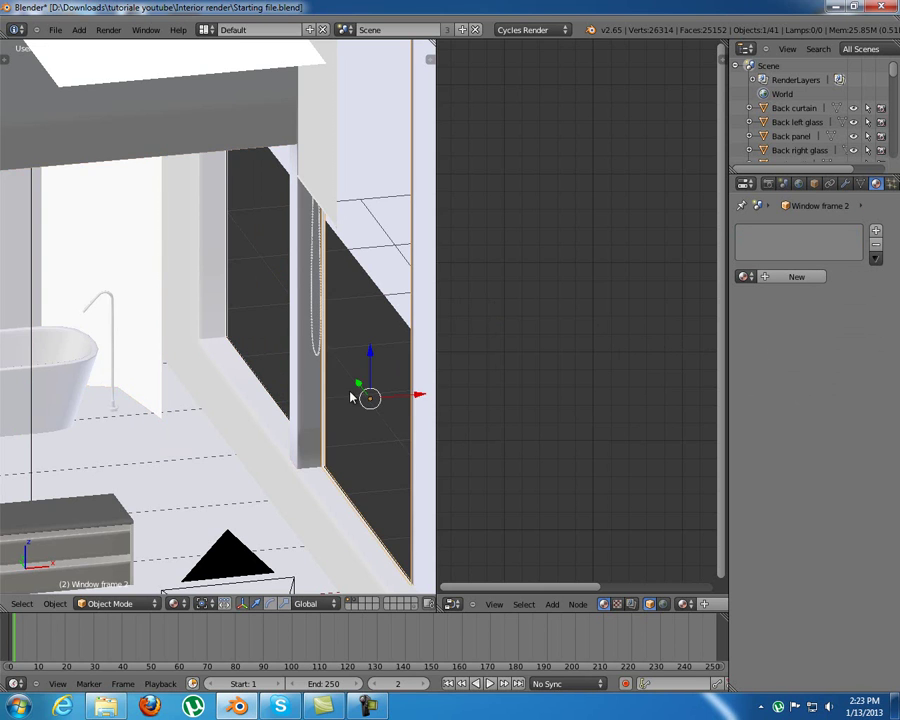
pyautogui.rightClick(335, 371)
pyautogui.scroll(5, 294, 390)
pyautogui.press('g')
pyautogui.press('Escape')
pyautogui.scroll(-6, 220, 268)
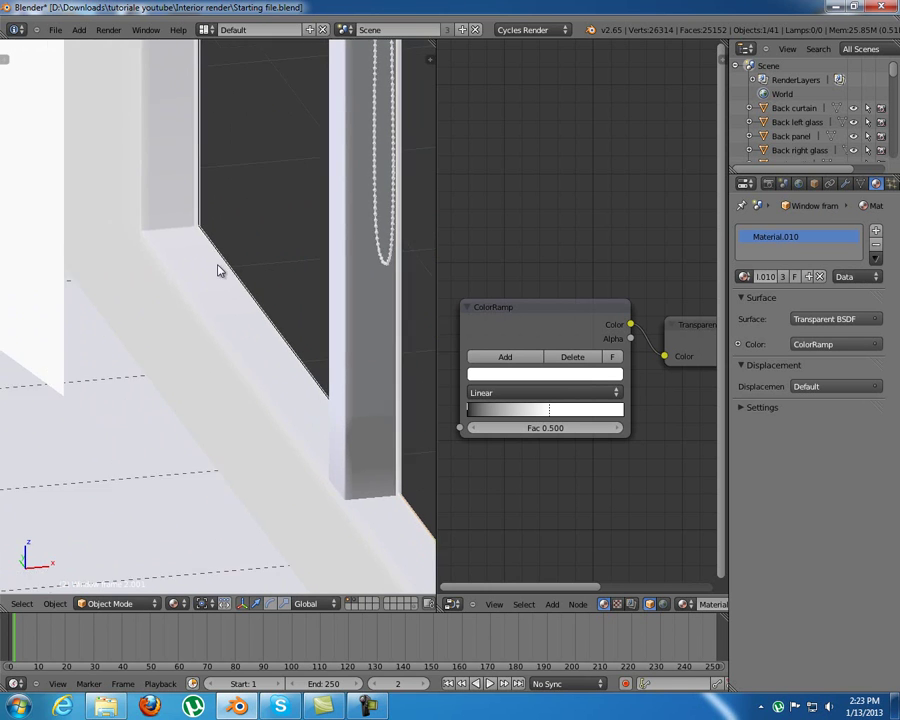
# Link the sink tap's material to the bathtub valve, with the tap as the active object
pyautogui.keyDown('shift'); pyautogui.moveTo(187, 267); pyautogui.dragTo(212, 345, button='middle'); pyautogui.keyUp('shift')
pyautogui.scroll(5, 220, 380)
pyautogui.scroll(1, 224, 406)
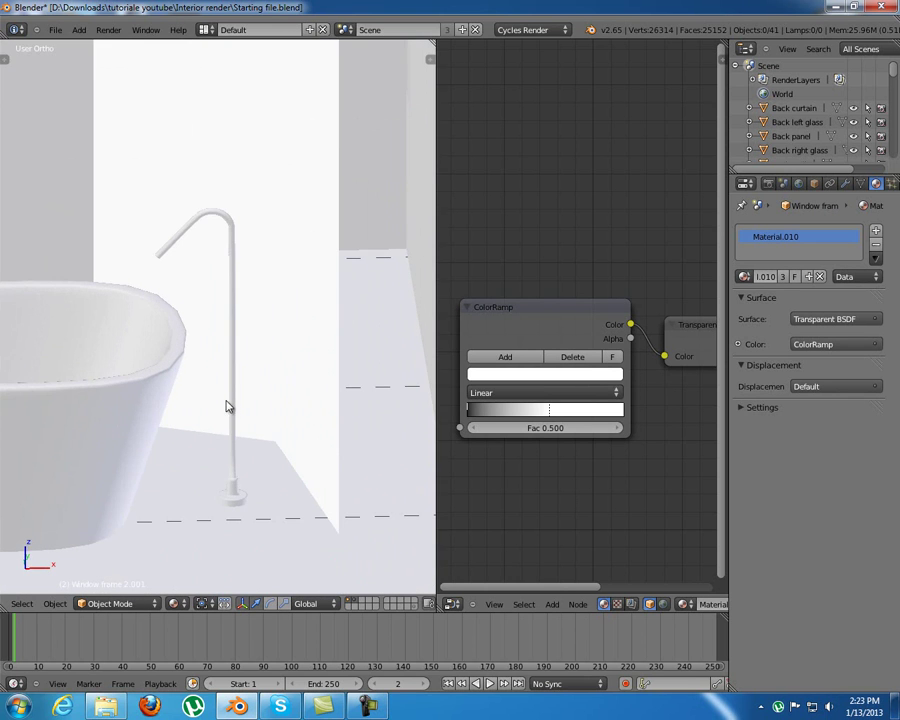
pyautogui.rightClick(224, 404)
pyautogui.scroll(-4, 150, 394)
pyautogui.moveTo(99, 396); pyautogui.dragTo(137, 378, button='middle')
pyautogui.scroll(5, 83, 405)
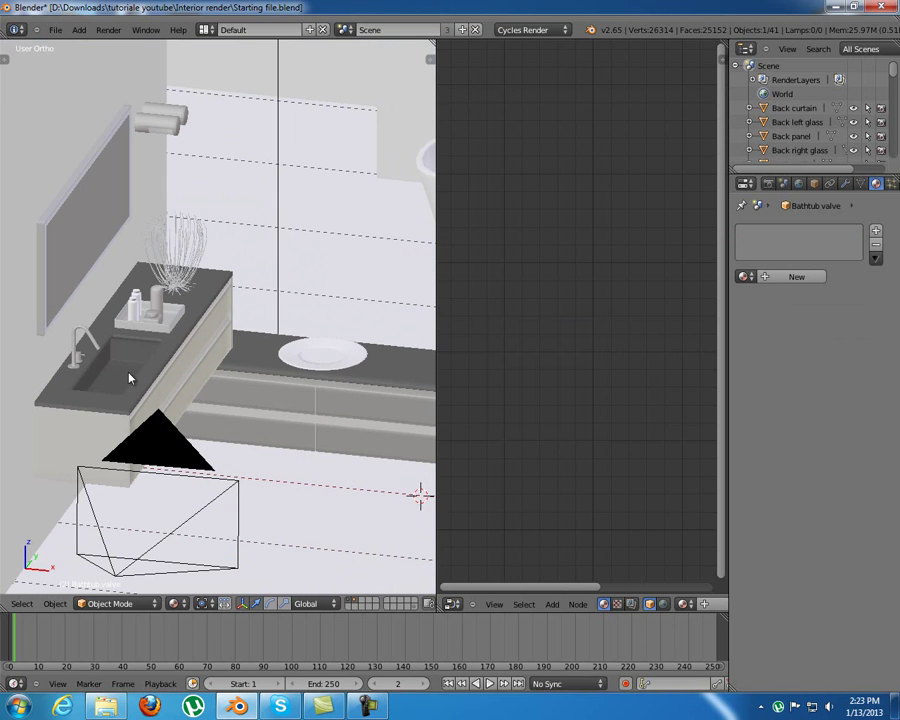
pyautogui.keyDown('shift'); pyautogui.rightClick(77, 347); pyautogui.keyUp('shift')
pyautogui.hotkey('ctrl', 'l')
pyautogui.click(181, 352)
# Give the bathtub a new material with a Mix Shader surface
pyautogui.keyDown('shift'); pyautogui.moveTo(181, 352); pyautogui.dragTo(165, 357, button='middle'); pyautogui.keyUp('shift')
pyautogui.scroll(3, 177, 333)
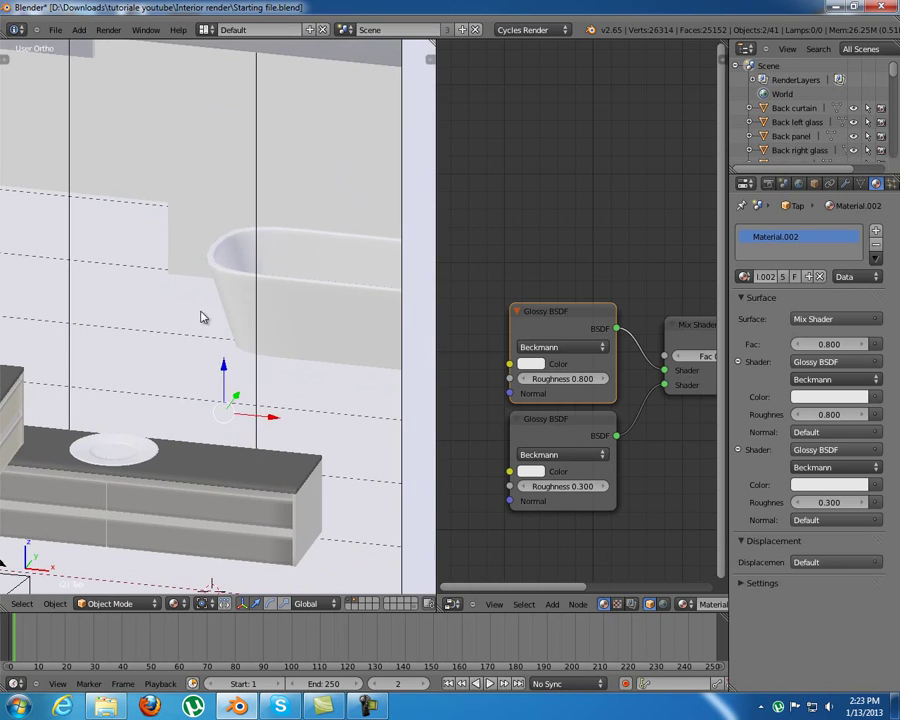
pyautogui.rightClick(328, 303)
pyautogui.moveTo(328, 303); pyautogui.dragTo(285, 408, button='middle')
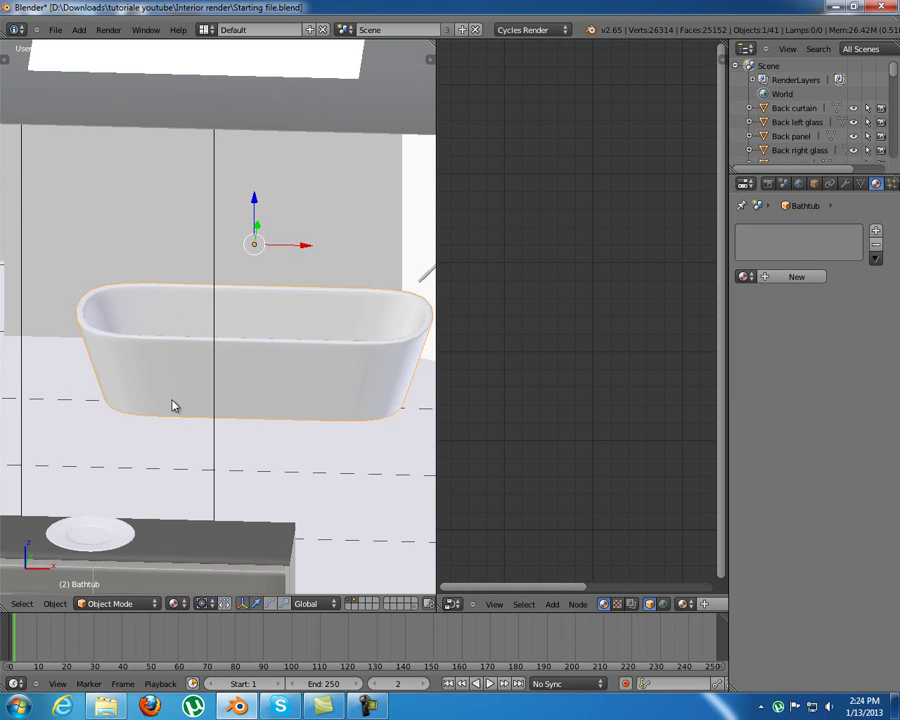
pyautogui.scroll(-2, 172, 405)
pyautogui.scroll(5, 231, 343)
pyautogui.click(798, 277)
pyautogui.moveTo(624, 355); pyautogui.dragTo(503, 352, button='middle')
pyautogui.click(818, 318)
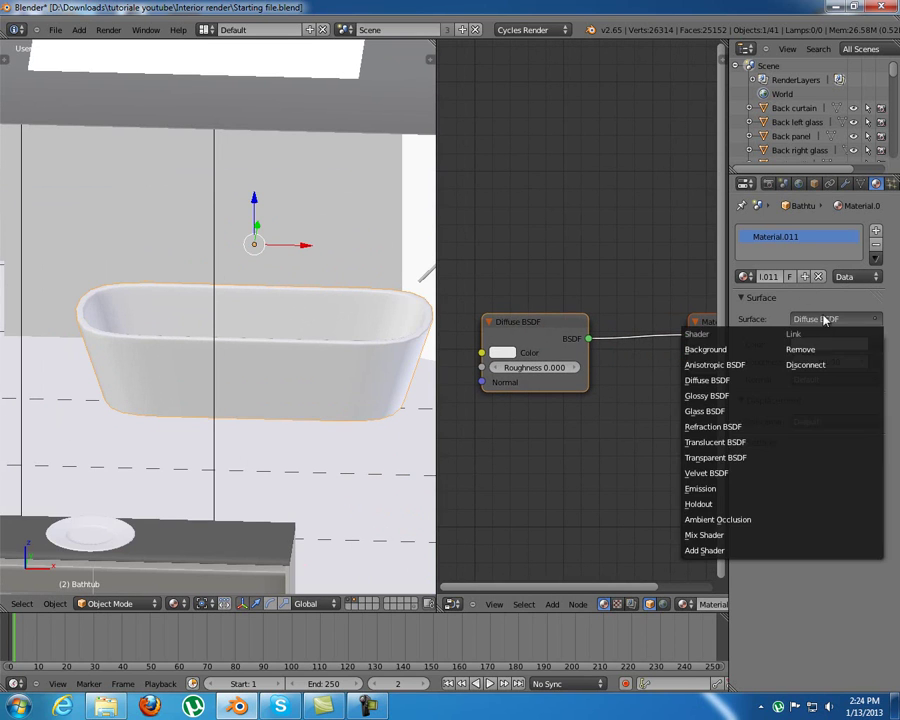
pyautogui.click(700, 533)
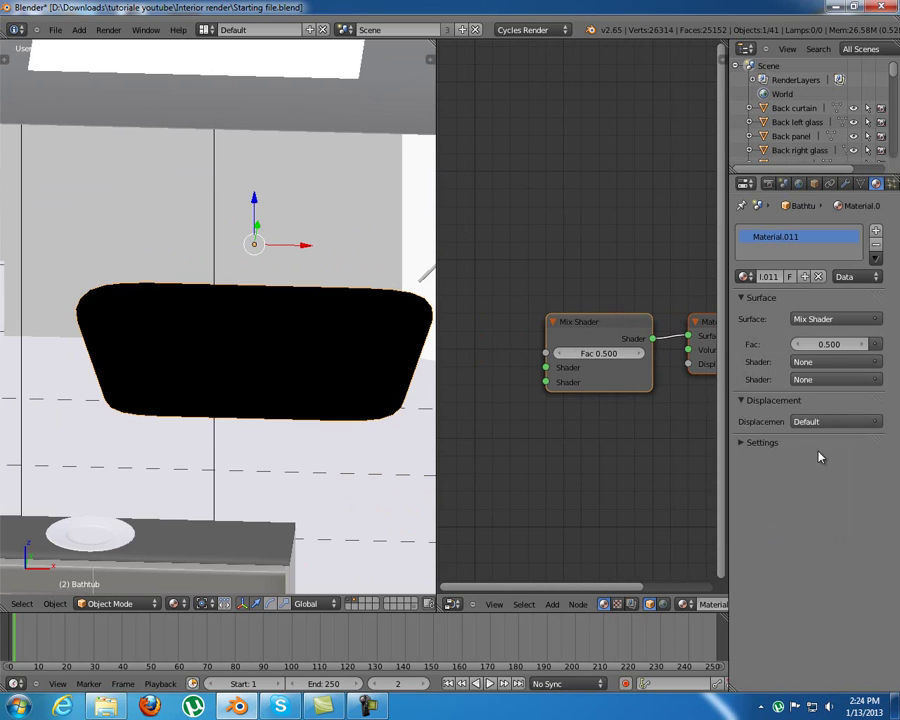
# Mix a Diffuse BSDF with a Glossy BSDF in the bathtub material and place the Glossy node below the Diffuse node
pyautogui.click(830, 361)
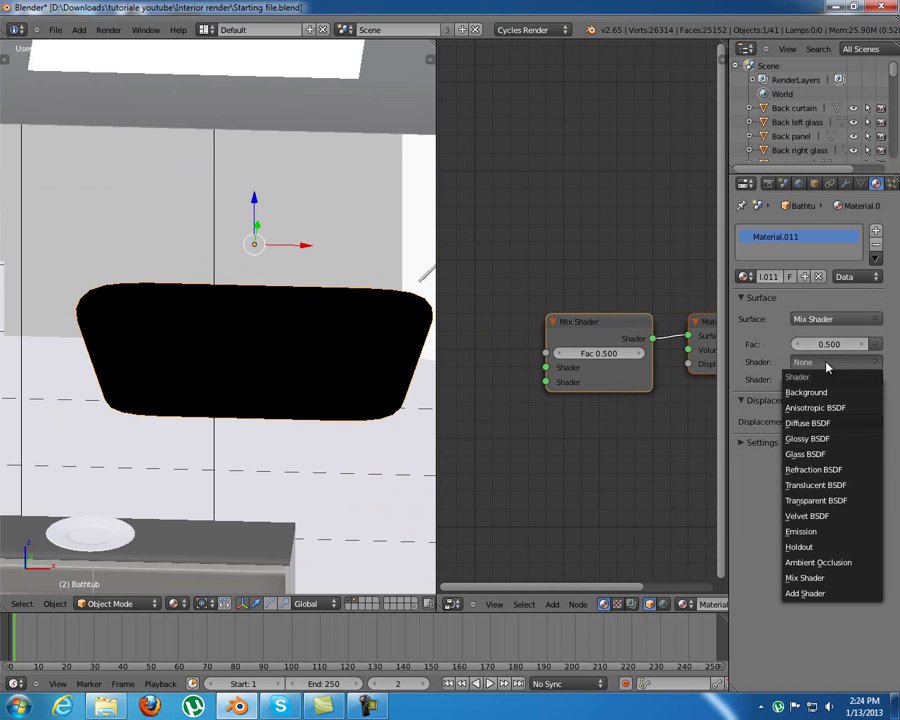
pyautogui.click(815, 423)
pyautogui.click(830, 432)
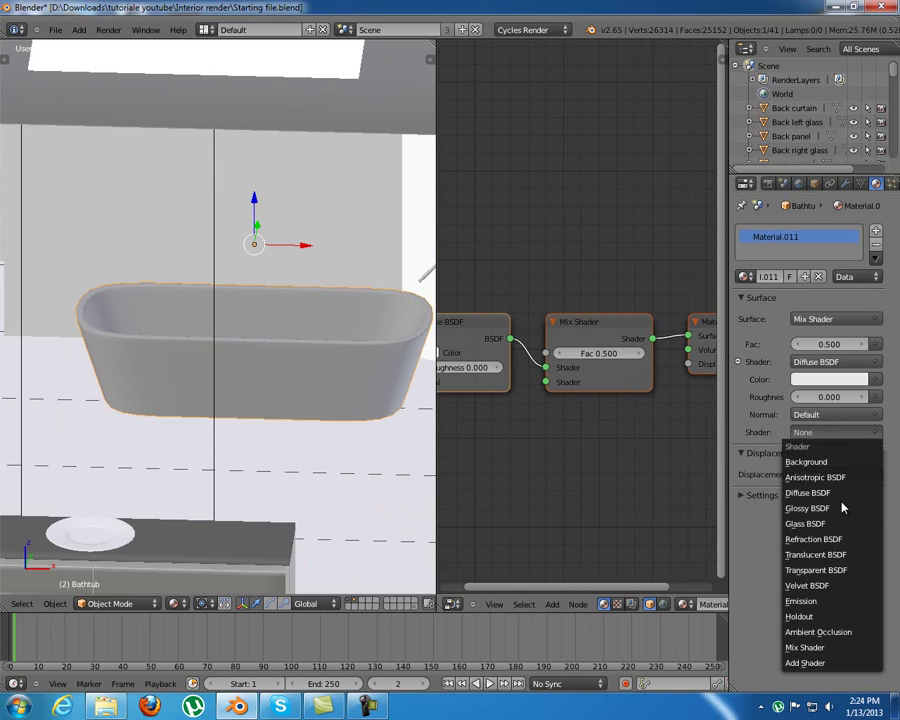
pyautogui.click(807, 508)
pyautogui.moveTo(496, 390); pyautogui.dragTo(608, 372, button='middle')
pyautogui.moveTo(587, 311); pyautogui.dragTo(587, 416)
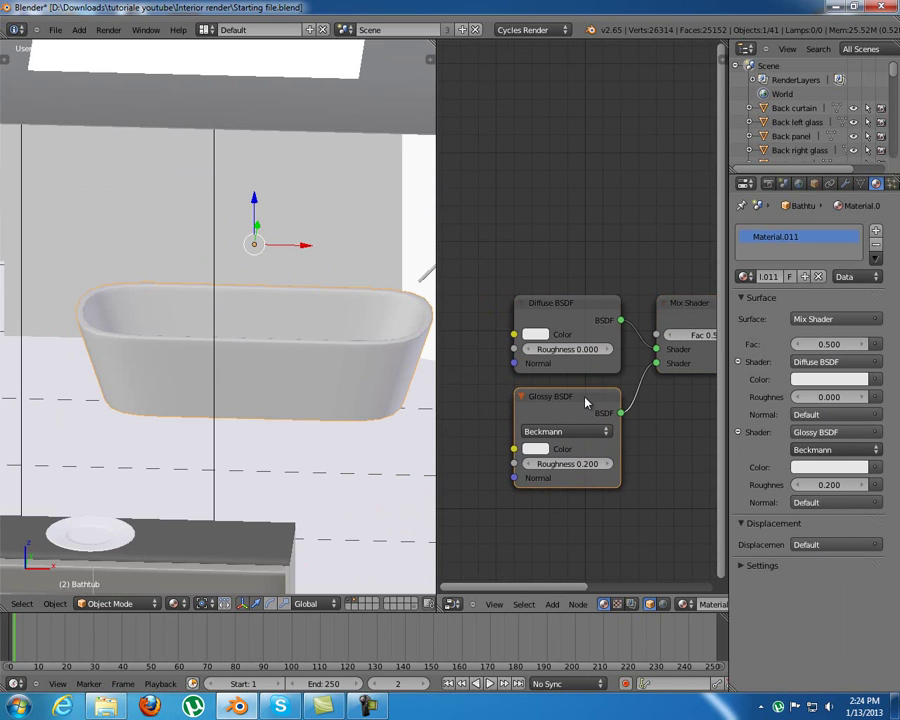
# Set the bathtub material's Mix Shader factor to 0.4
pyautogui.moveTo(651, 442); pyautogui.dragTo(534, 432, button='middle')
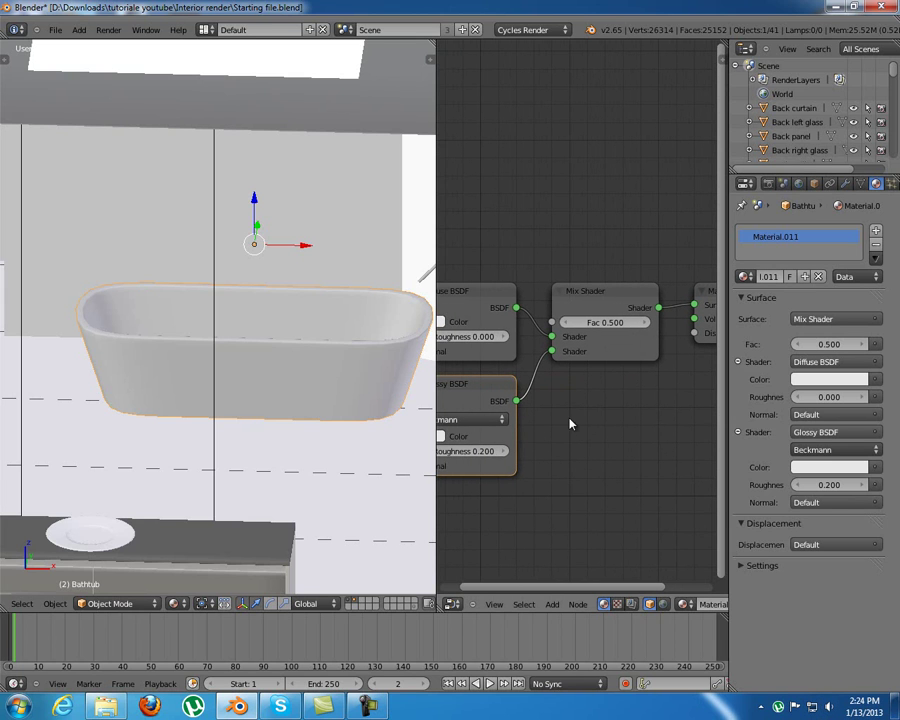
pyautogui.moveTo(566, 321); pyautogui.dragTo(562, 321)
pyautogui.moveTo(575, 432); pyautogui.dragTo(652, 433, button='middle')
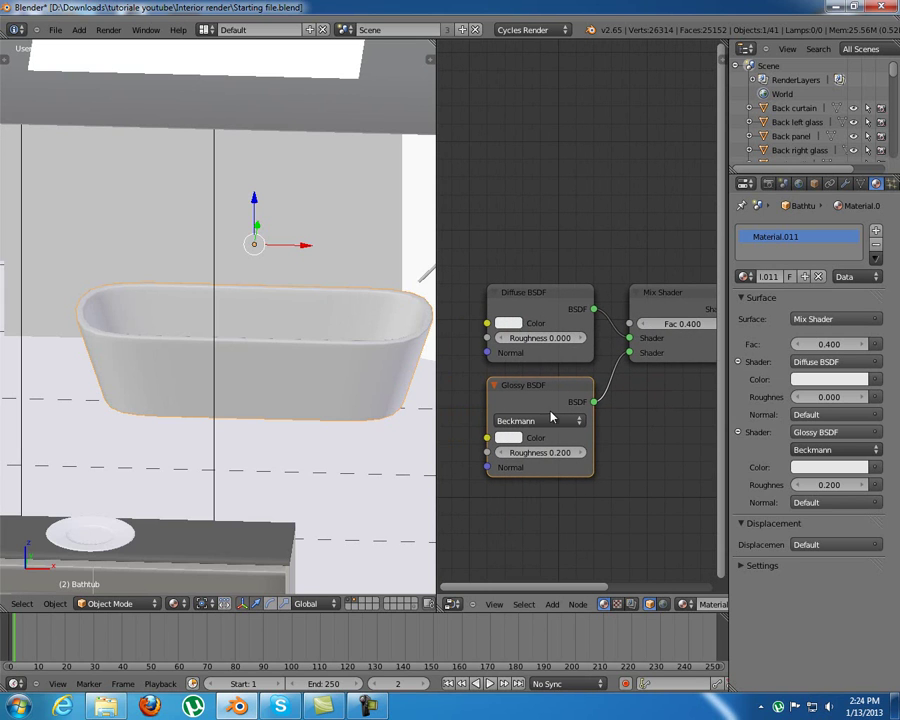
# Set the Glossy BSDF node's roughness to 0.8 in the bathtub material
pyautogui.click(546, 452)
pyautogui.write('0.8')
pyautogui.press('Return')
pyautogui.moveTo(548, 457); pyautogui.dragTo(523, 472, button='middle')
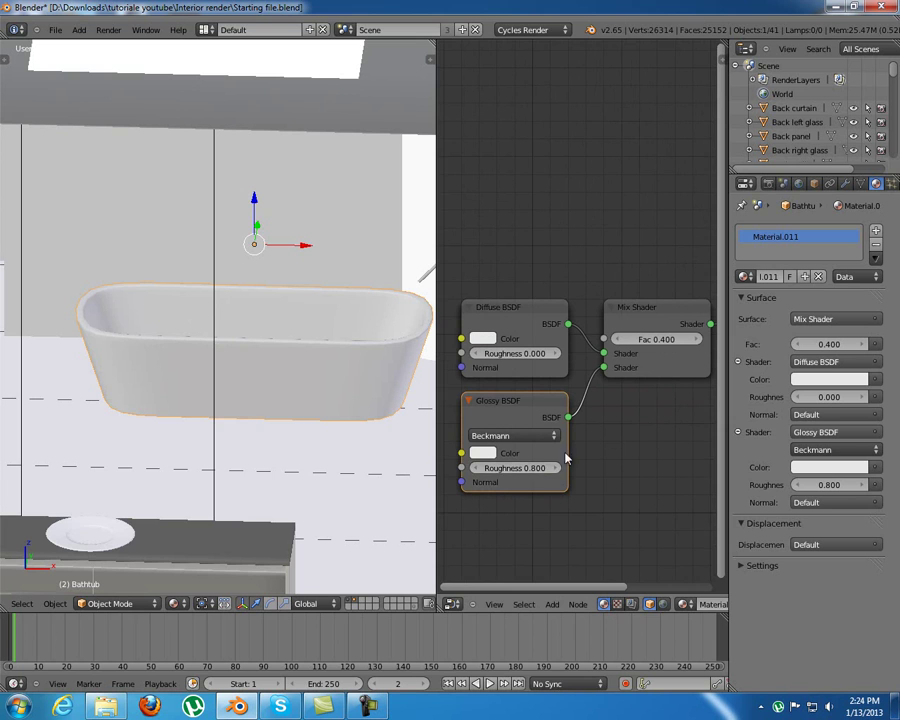
pyautogui.moveTo(604, 426); pyautogui.dragTo(590, 436, button='middle')
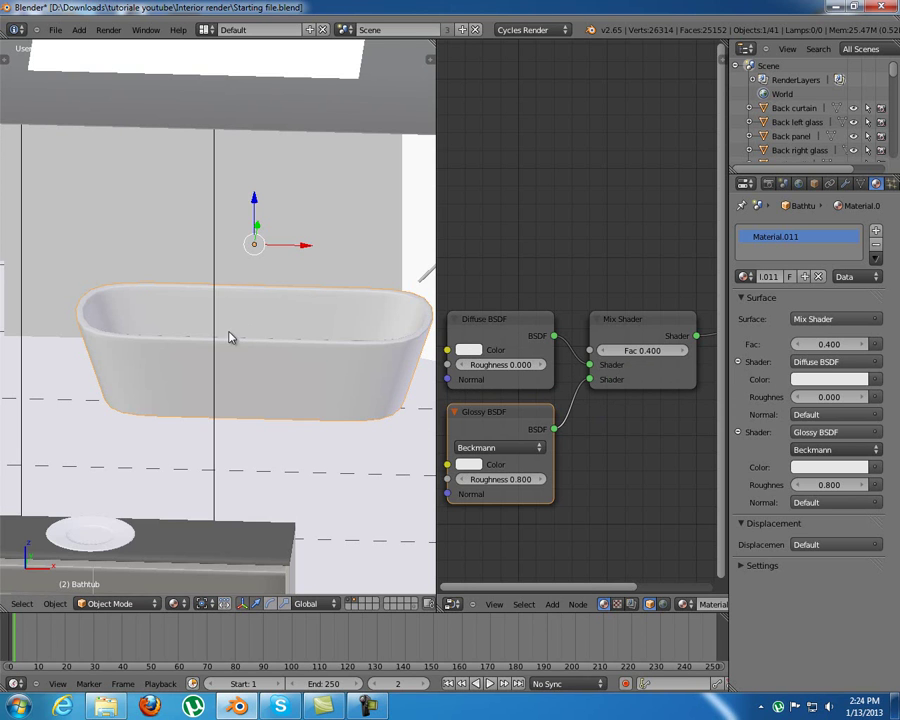
pyautogui.scroll(-5, 235, 337)
pyautogui.moveTo(230, 325); pyautogui.dragTo(248, 345, button='middle')
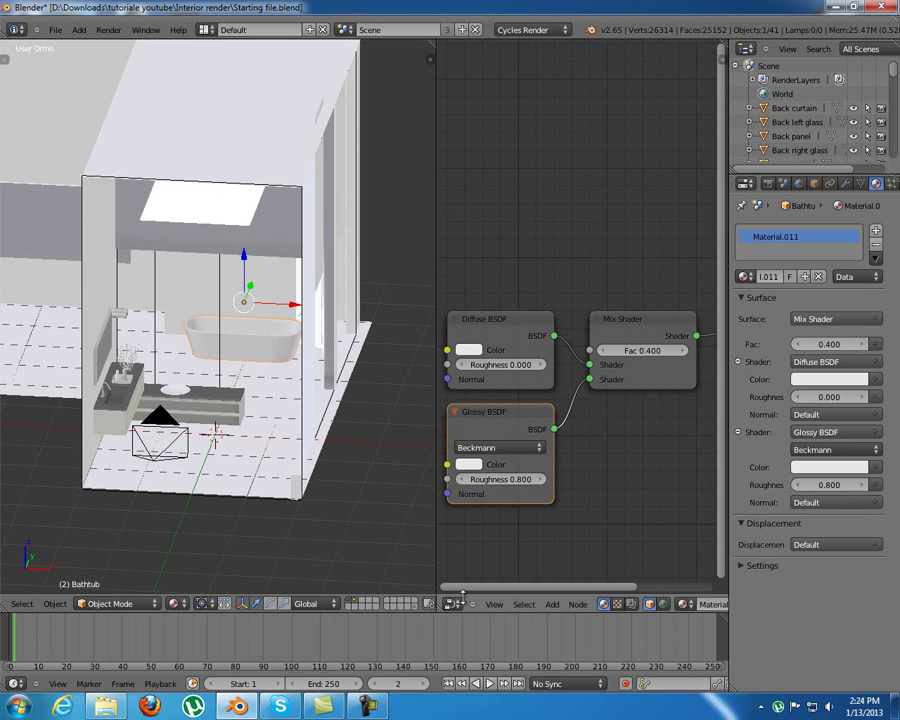
pyautogui.click(371, 706)
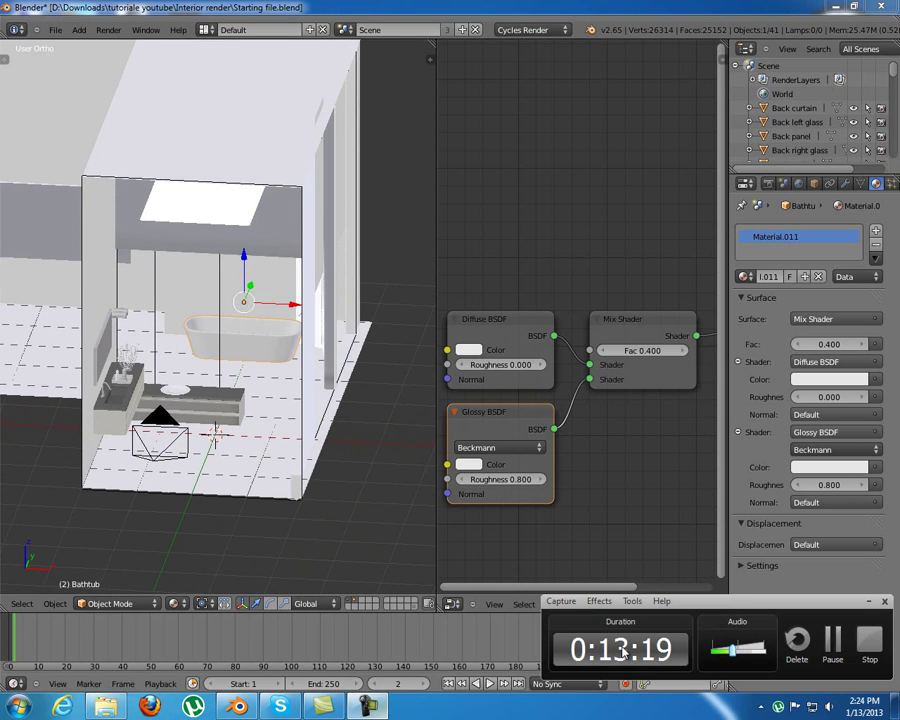
pyautogui.click(833, 640)
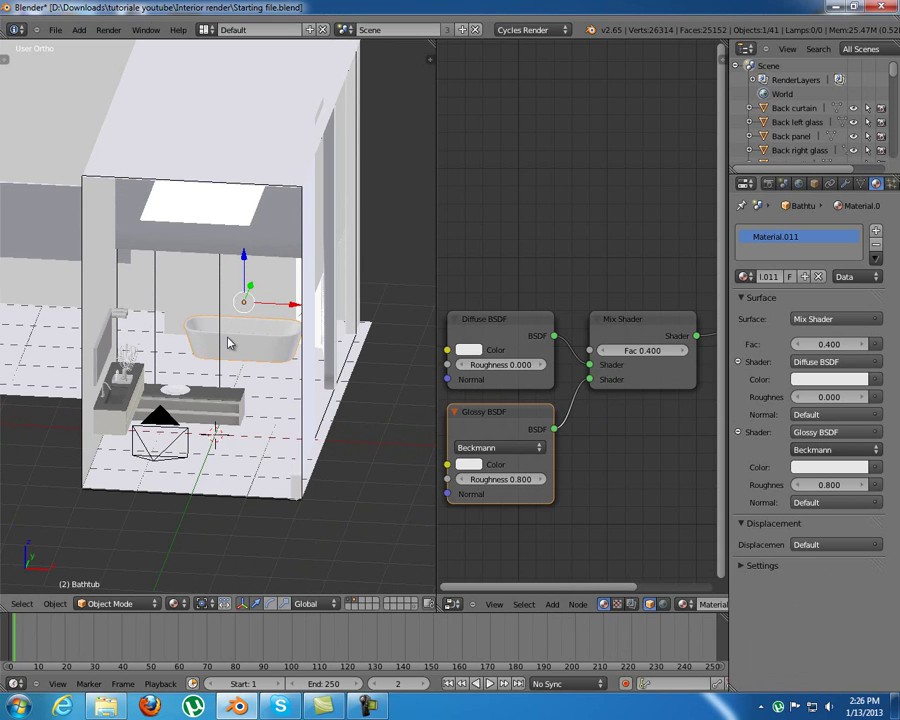
# Select the back panel behind the bathtub and check which object it is with a cancelled test move
pyautogui.rightClick(207, 294)
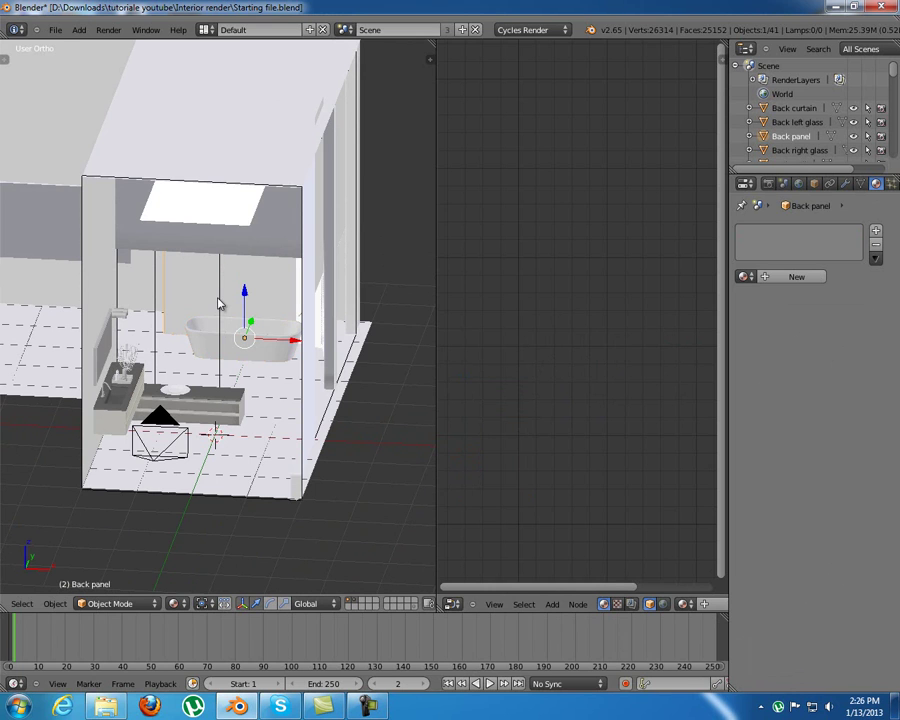
pyautogui.press('g')
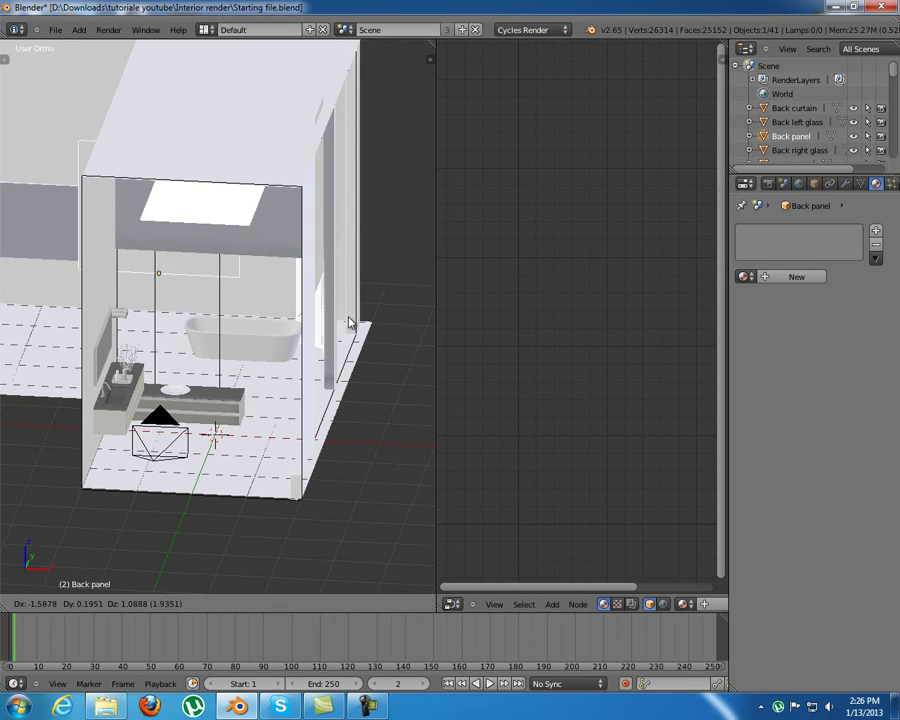
pyautogui.press('Escape')
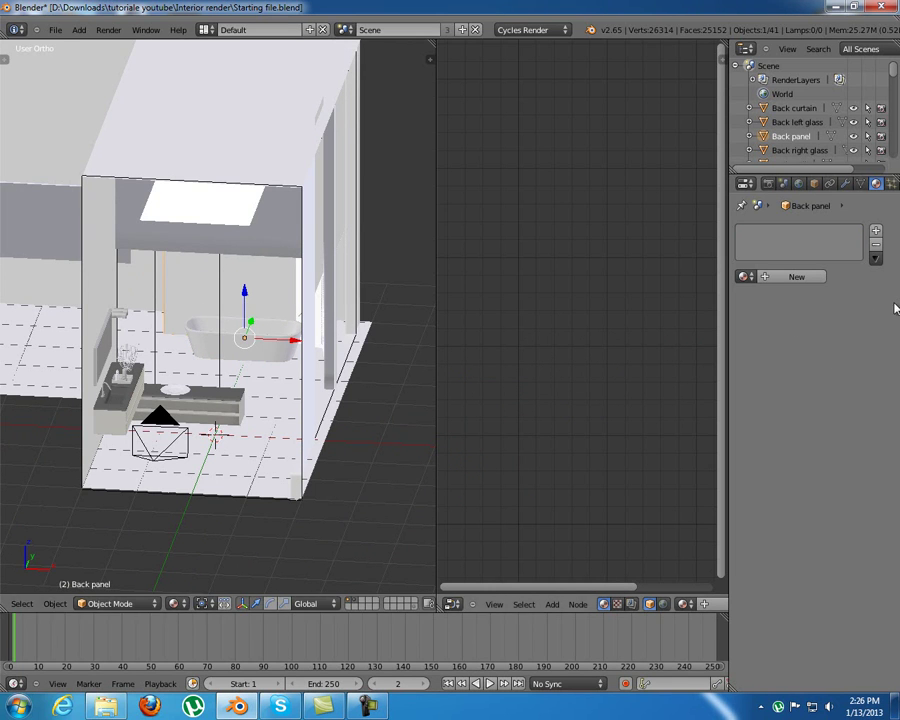
# UV-map the back panel's face from the front view using Project from View (Bounds)
pyautogui.press('KP_1')
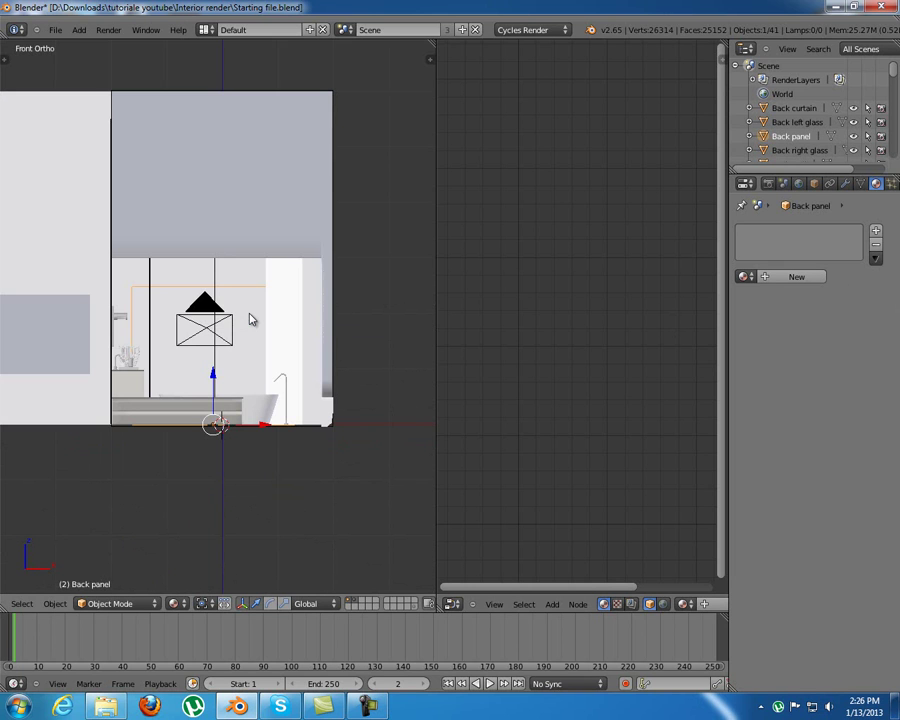
pyautogui.press('Tab')
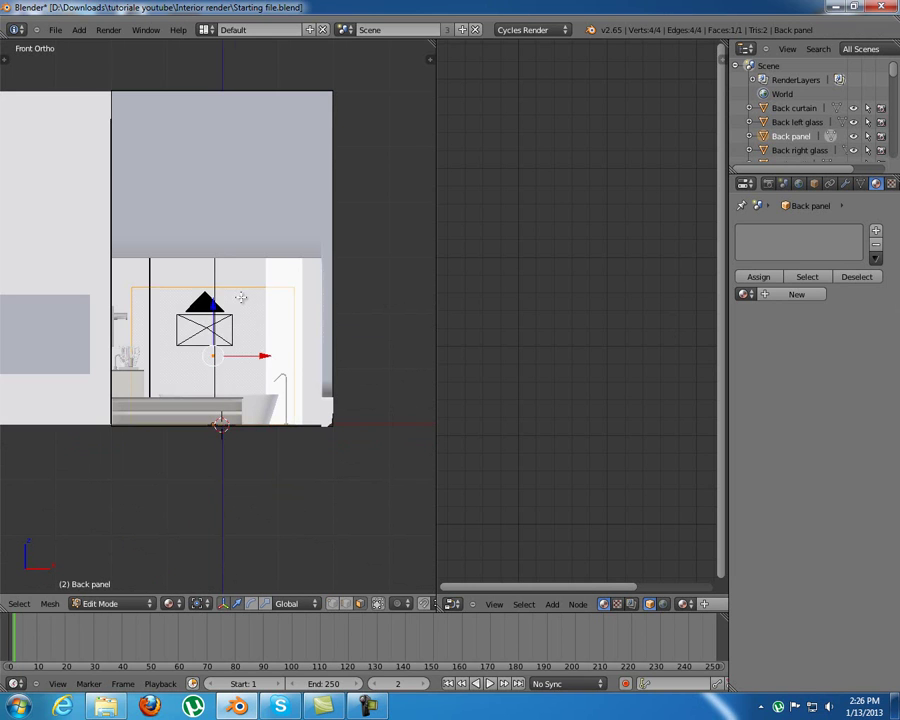
pyautogui.keyDown('shift'); pyautogui.moveTo(242, 300); pyautogui.dragTo(298, 293, button='middle'); pyautogui.keyUp('shift')
pyautogui.press('u')
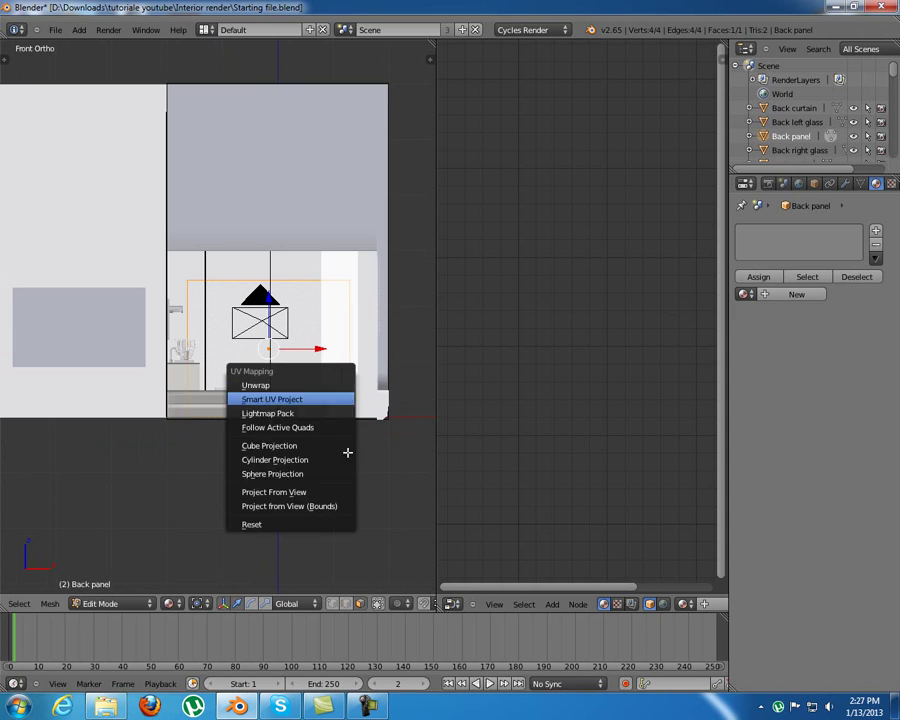
pyautogui.click(336, 486)
pyautogui.keyDown('shift'); pyautogui.moveTo(318, 320); pyautogui.dragTo(303, 318, button='middle'); pyautogui.keyUp('shift')
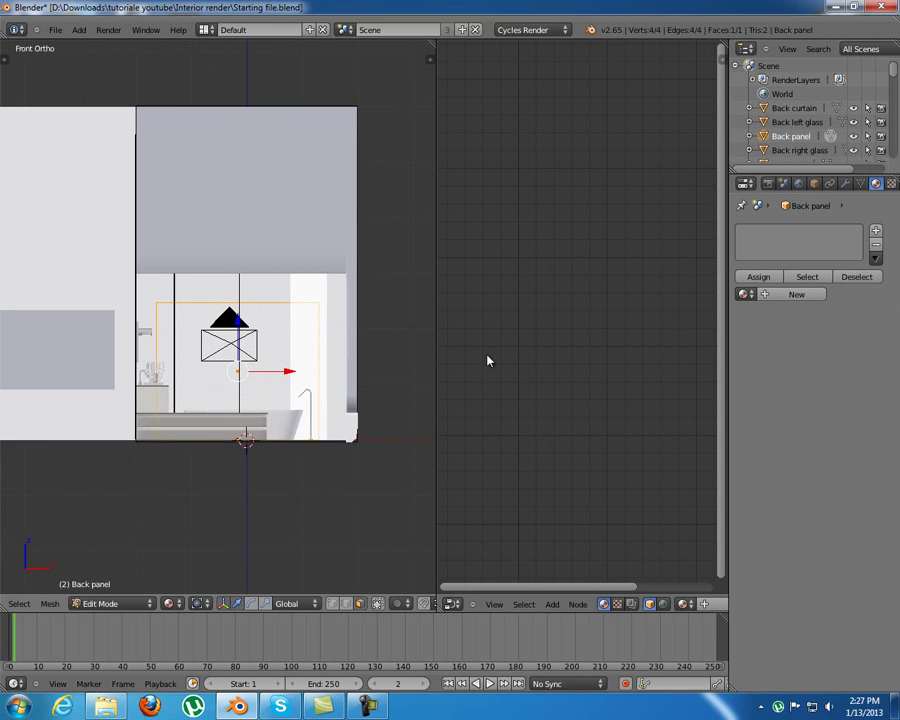
pyautogui.press('u')
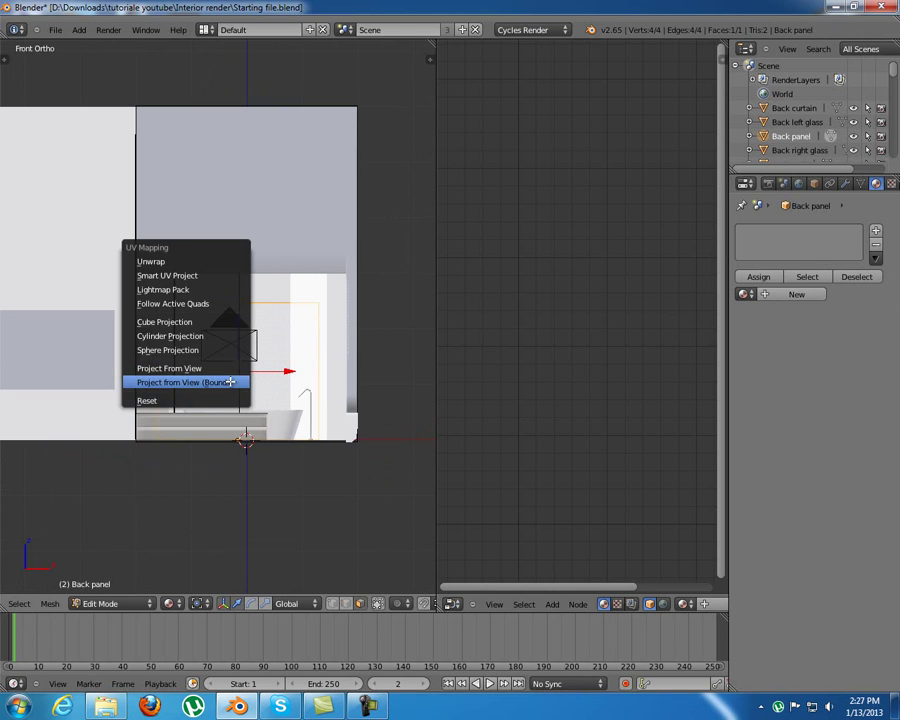
pyautogui.click(230, 380)
pyautogui.press('Tab')
# Give the back panel a new Diffuse BSDF material with an Image Texture as its color
pyautogui.moveTo(280, 326); pyautogui.dragTo(184, 345, button='middle')
pyautogui.scroll(5, 277, 348)
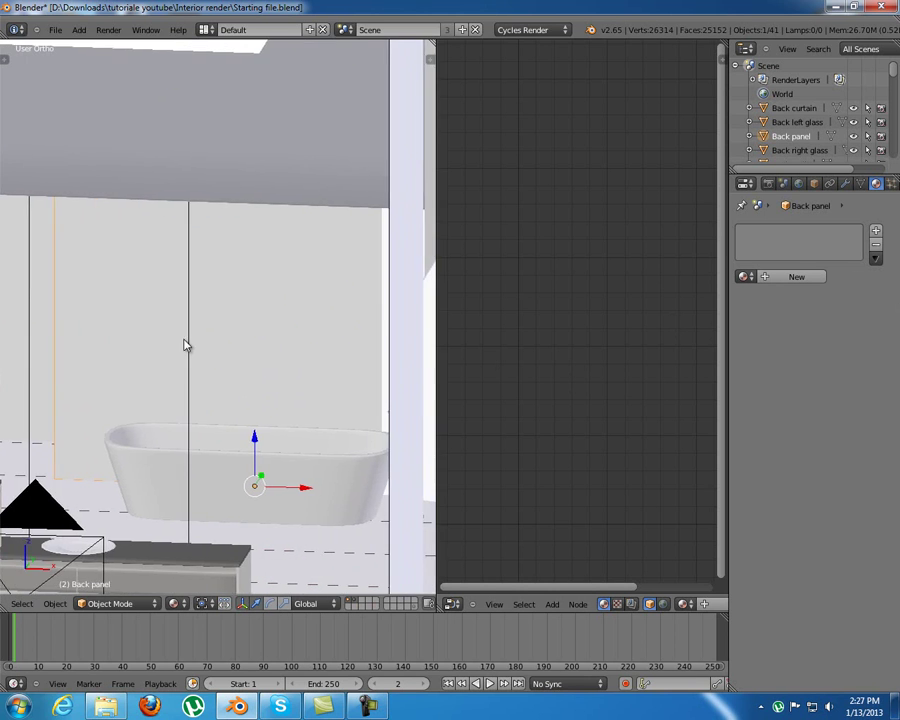
pyautogui.click(776, 279)
pyautogui.scroll(-4, 222, 311)
pyautogui.scroll(2, 228, 314)
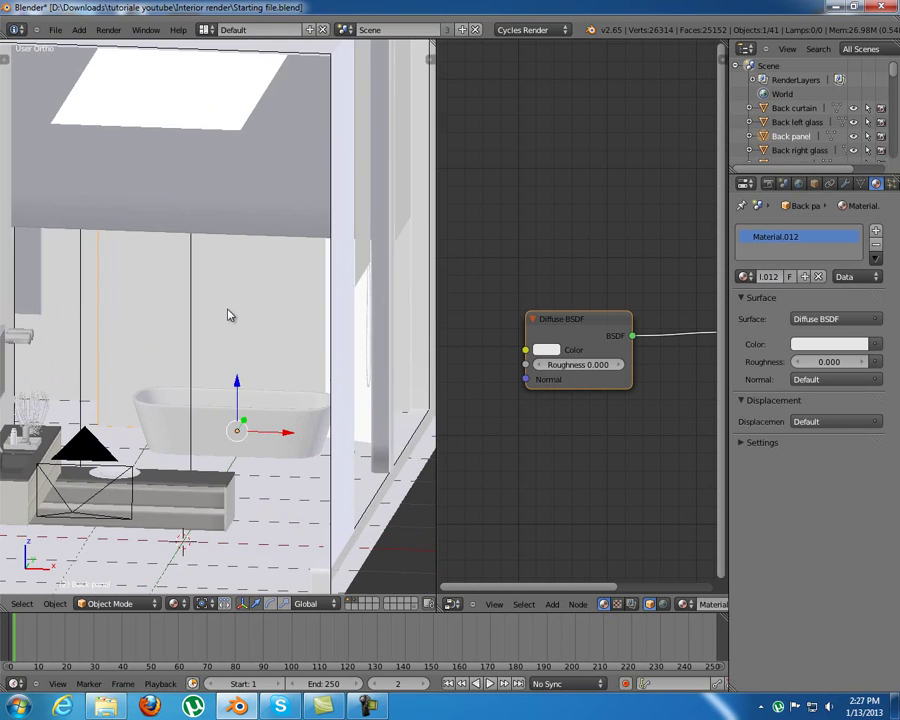
pyautogui.scroll(4, 226, 315)
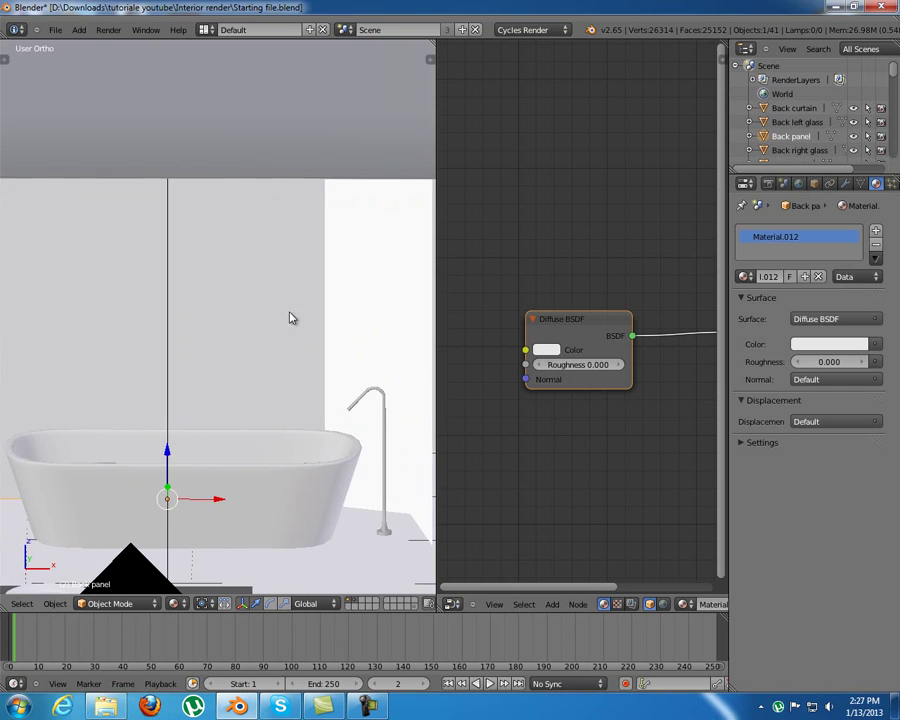
pyautogui.click(822, 320)
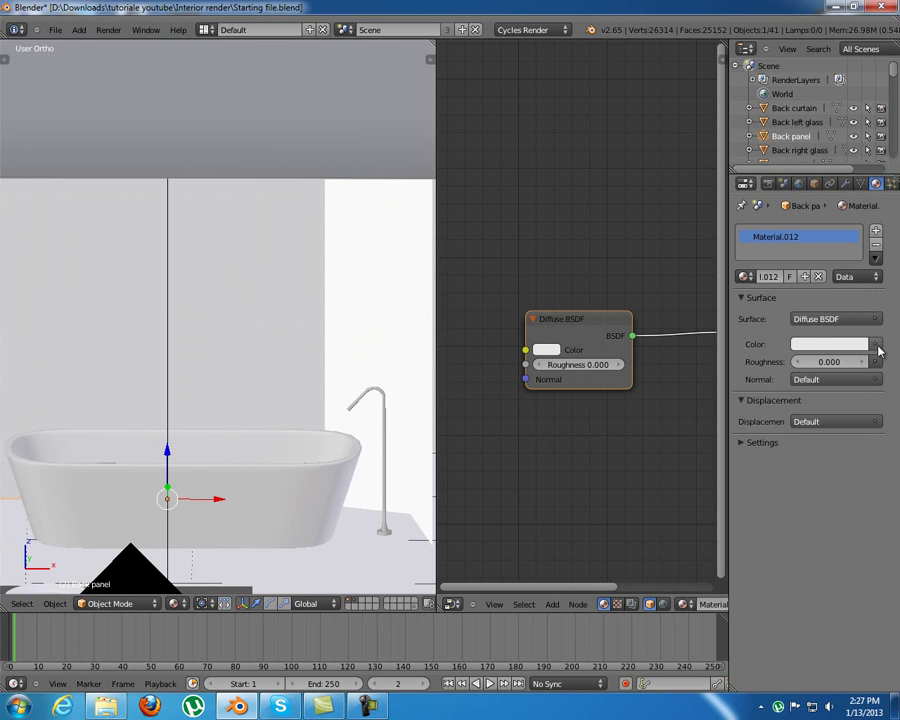
pyautogui.click(874, 344)
pyautogui.click(632, 372)
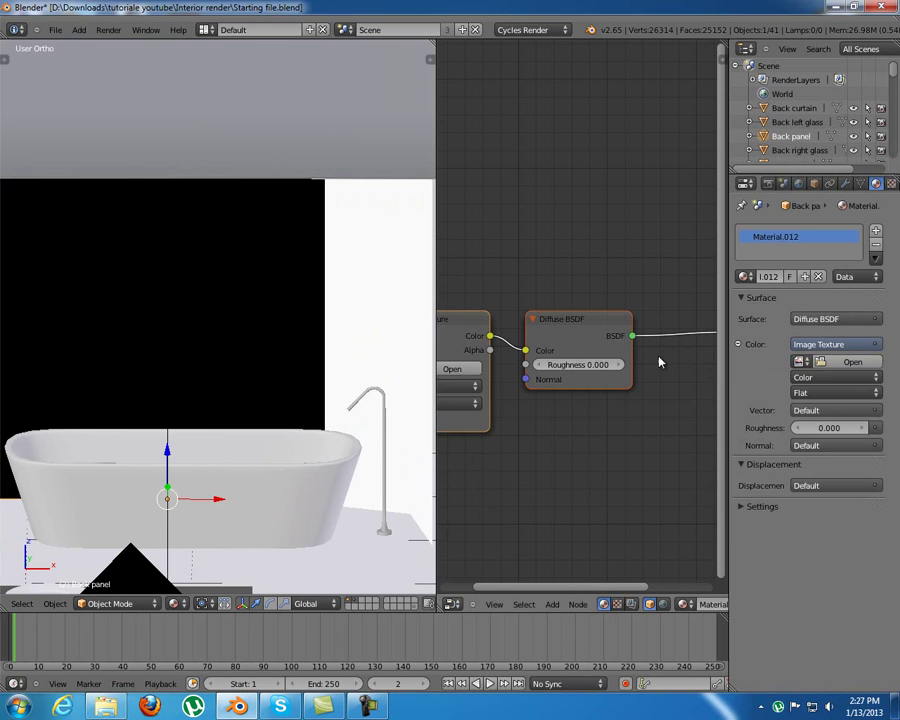
# Browse for the texture image in D:\BLENDER PROJECTS\interior bathroom render and show the files as thumbnails
pyautogui.click(850, 362)
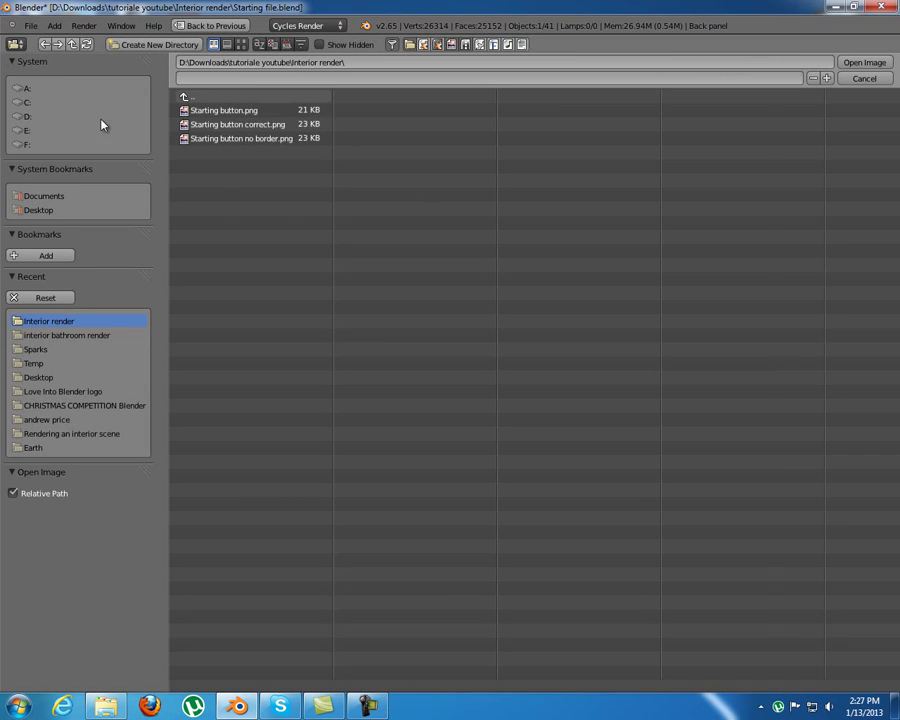
pyautogui.click(60, 116)
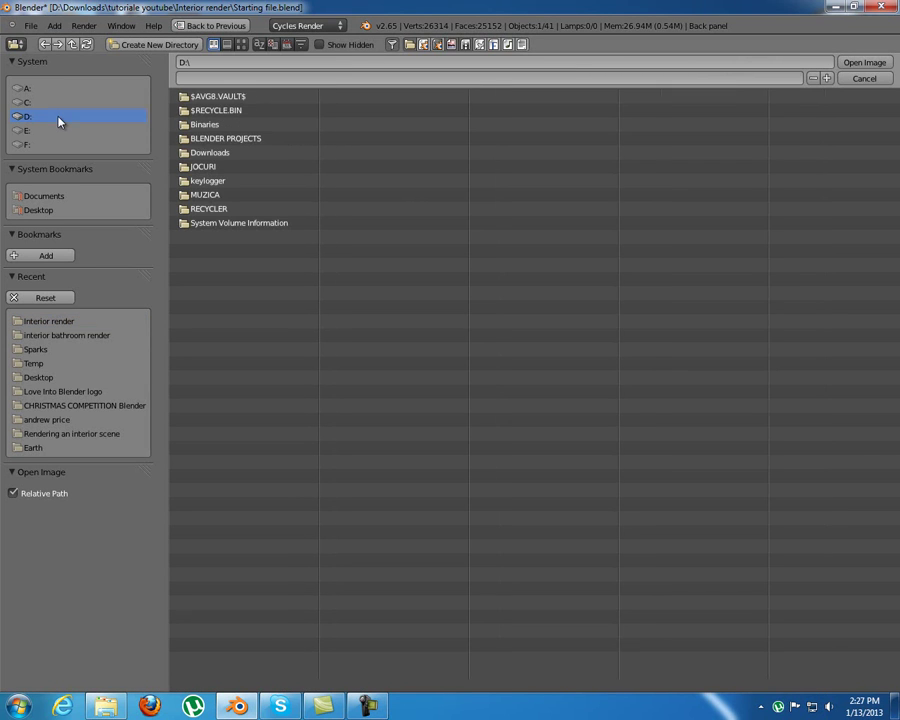
pyautogui.click(257, 143)
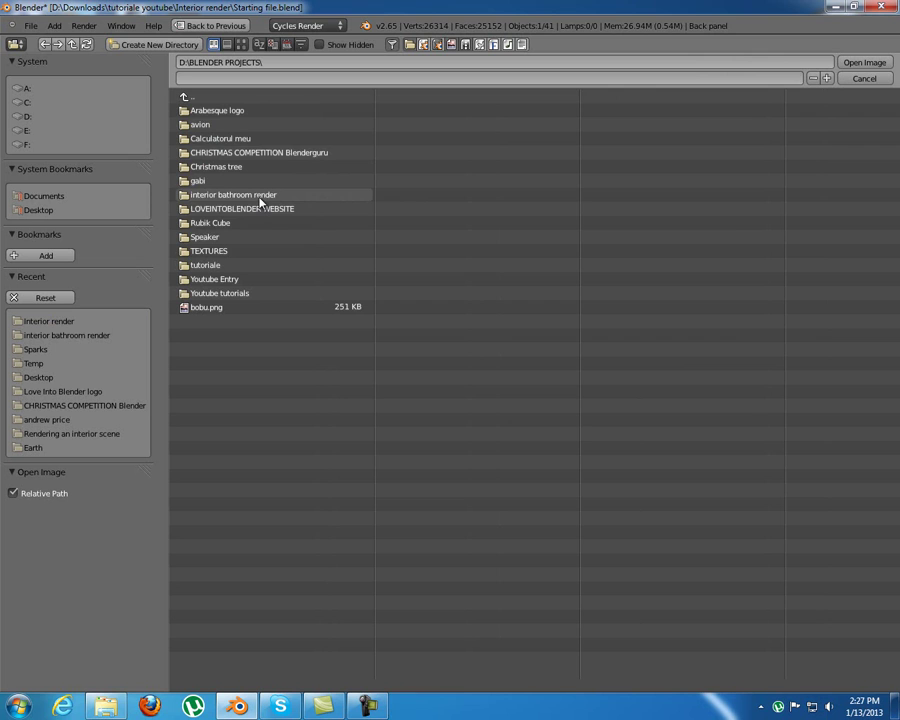
pyautogui.click(259, 196)
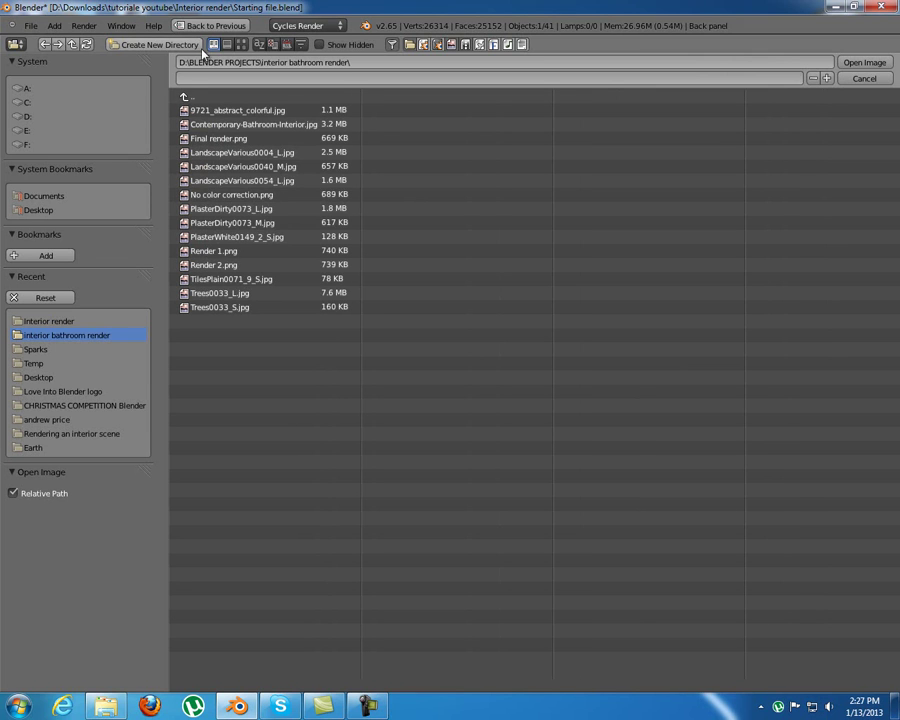
pyautogui.click(241, 44)
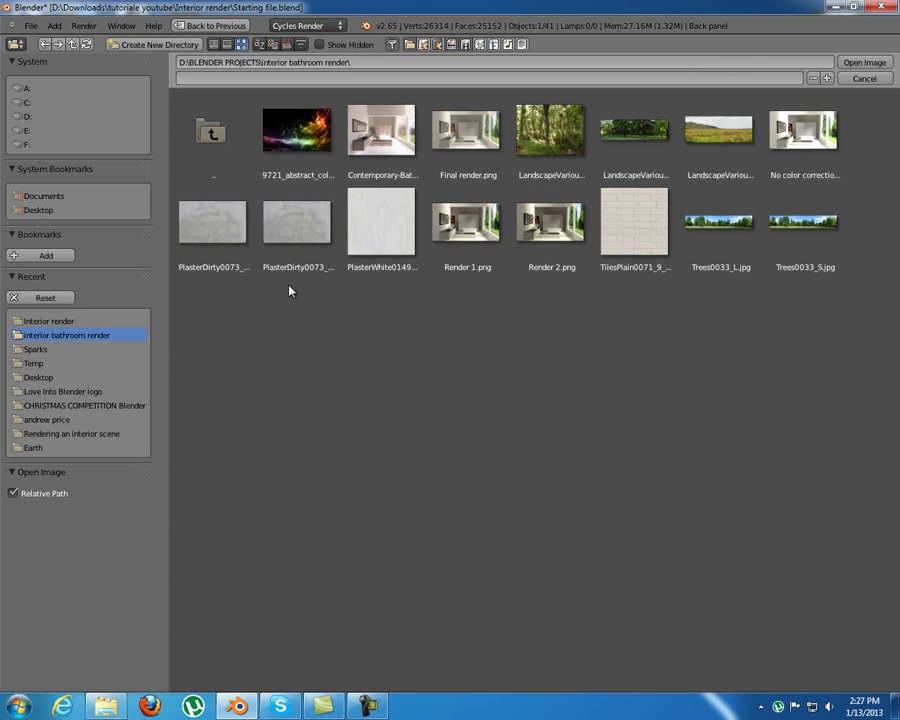
# Load PlasterDirty0073_L.jpg as the back panel's color texture
pyautogui.click(297, 225)
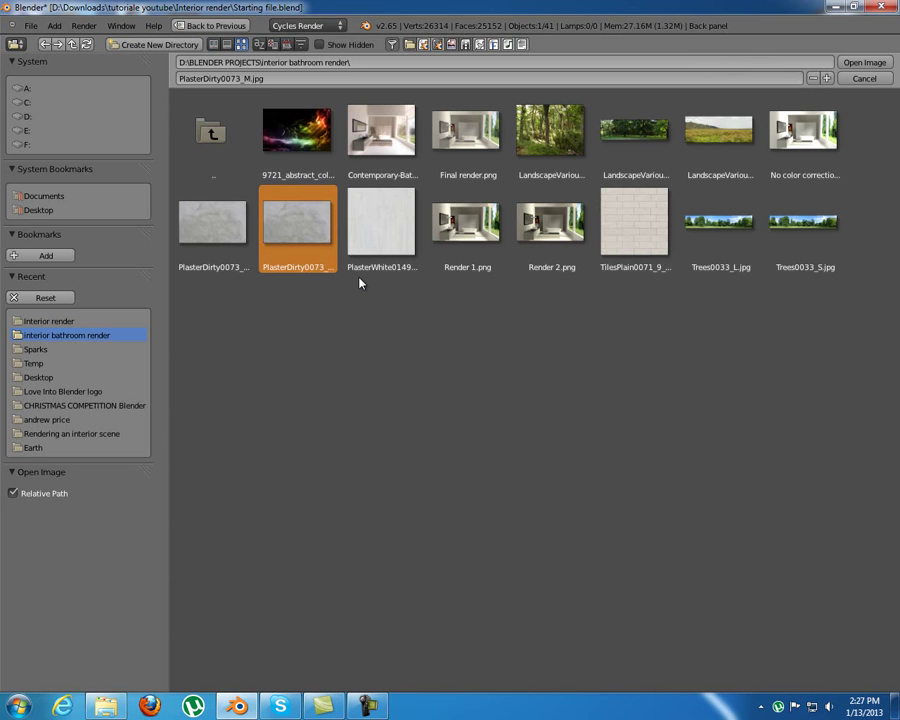
pyautogui.click(372, 250)
pyautogui.click(297, 228)
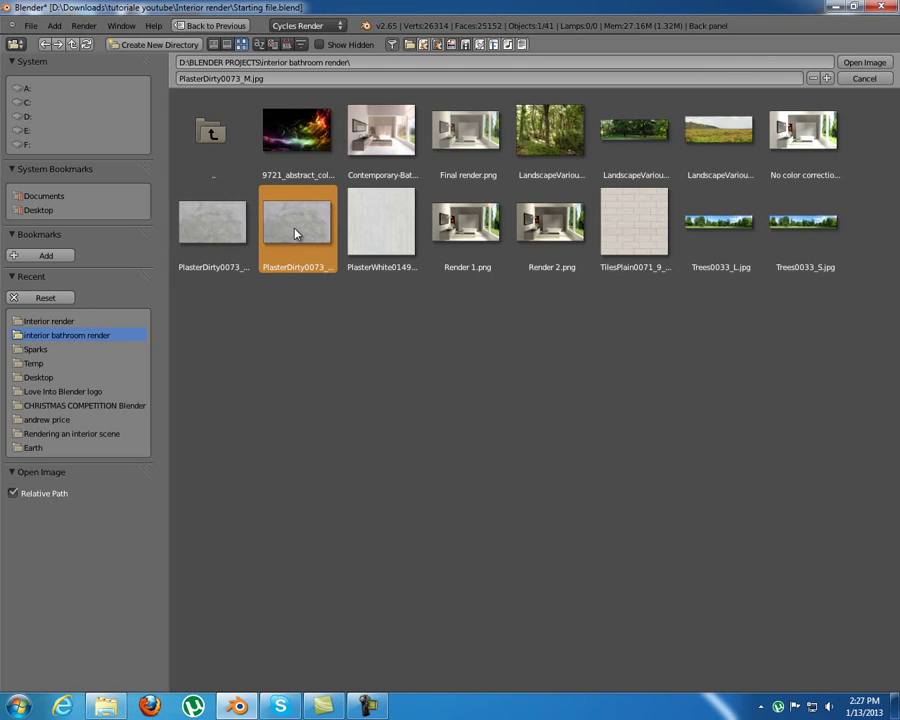
pyautogui.click(235, 230)
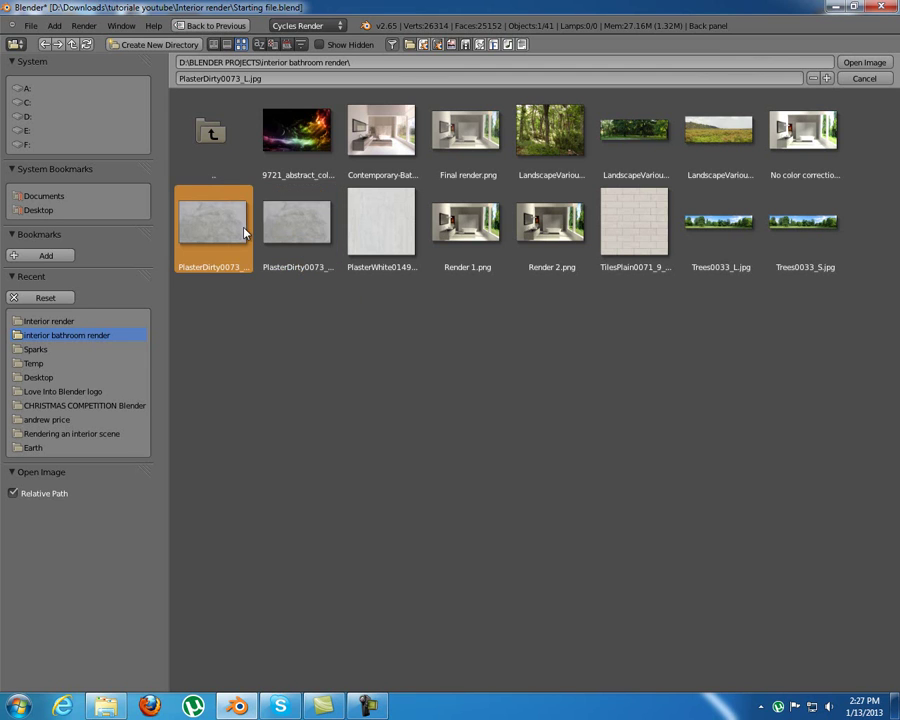
pyautogui.click(262, 256)
pyautogui.click(250, 255)
pyautogui.click(260, 252)
pyautogui.click(236, 242)
pyautogui.click(866, 63)
pyautogui.scroll(-2, 228, 291)
pyautogui.scroll(2, 228, 291)
pyautogui.moveTo(209, 293); pyautogui.dragTo(289, 292, button='middle')
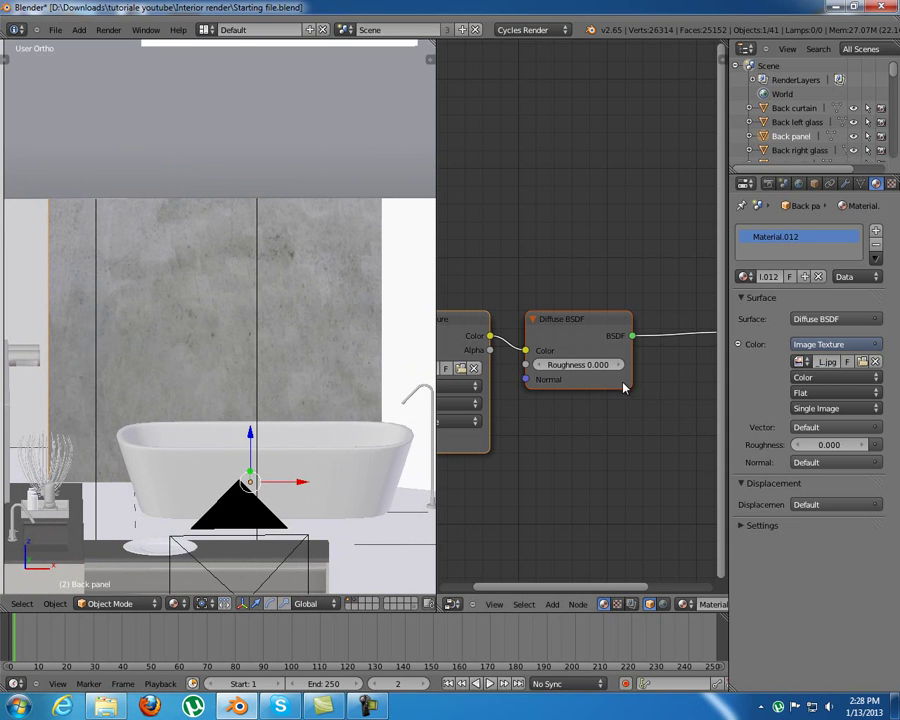
# Add a second Image Texture node to the back panel material and place it below the first one
pyautogui.moveTo(577, 443); pyautogui.dragTo(599, 436, button='middle')
pyautogui.scroll(-2, 257, 301)
pyautogui.scroll(3, 257, 301)
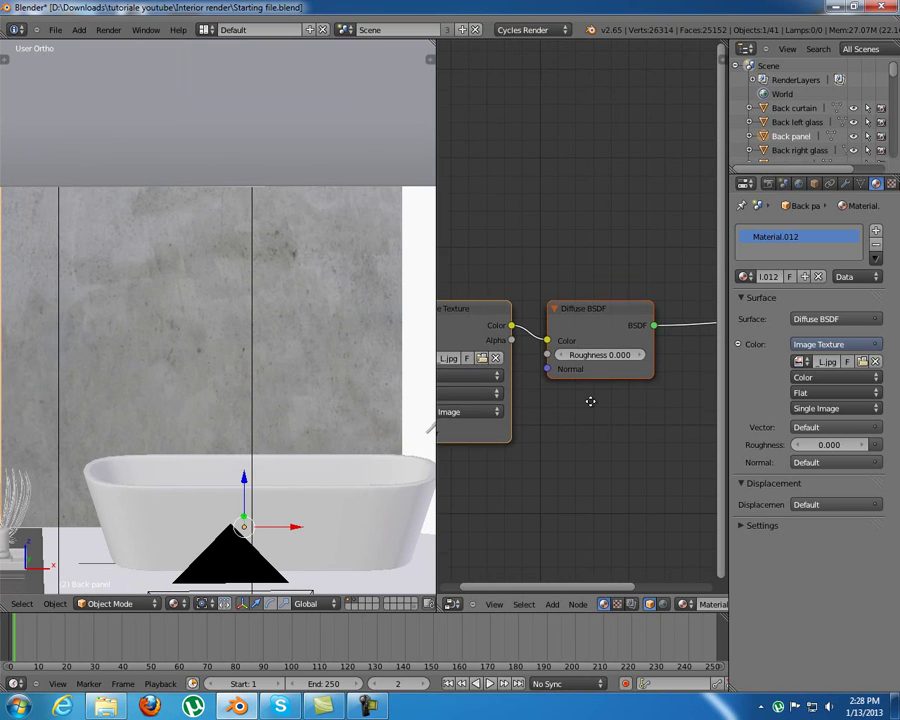
pyautogui.click(593, 388)
pyautogui.hotkey('shift', 'a')
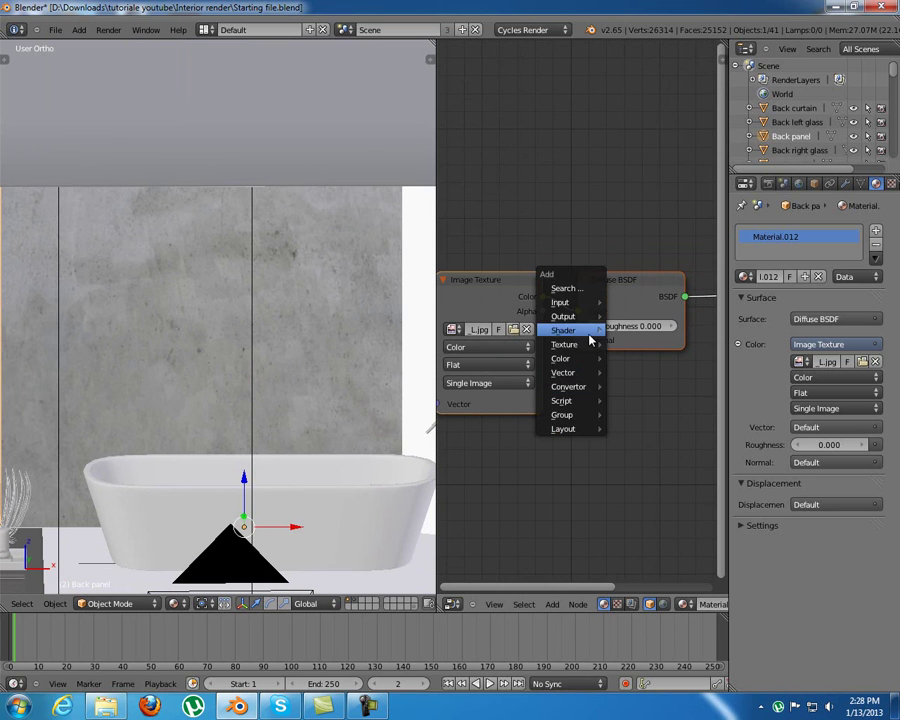
pyautogui.moveTo(586, 343)
pyautogui.click(652, 342)
pyautogui.moveTo(694, 315); pyautogui.dragTo(482, 436)
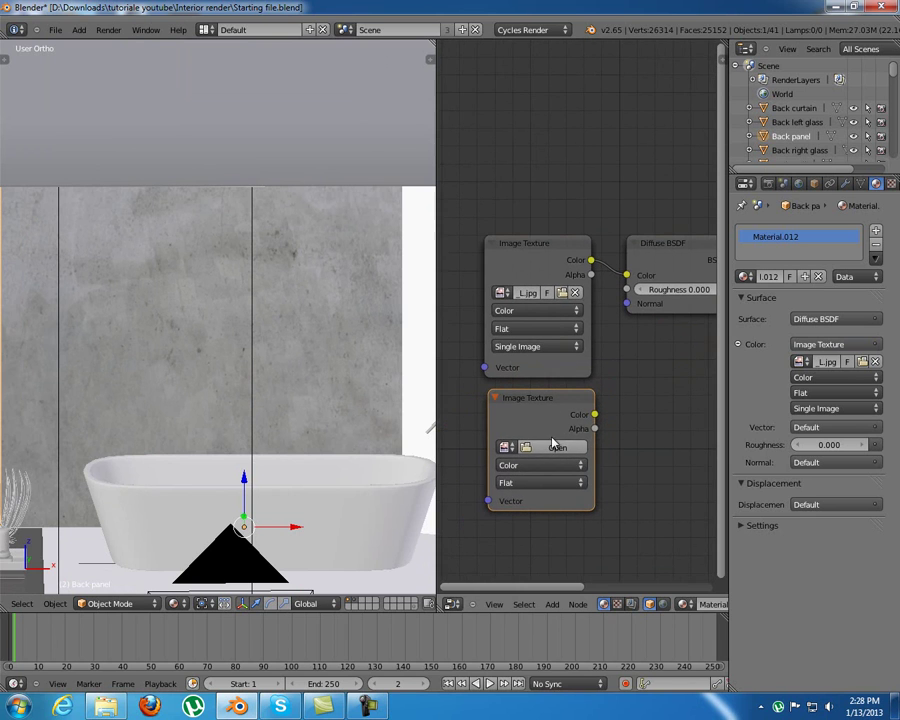
# Load PlasterWhite0149_2_S.jpg from the interior bathroom render folder into the second Image Texture node
pyautogui.click(543, 446)
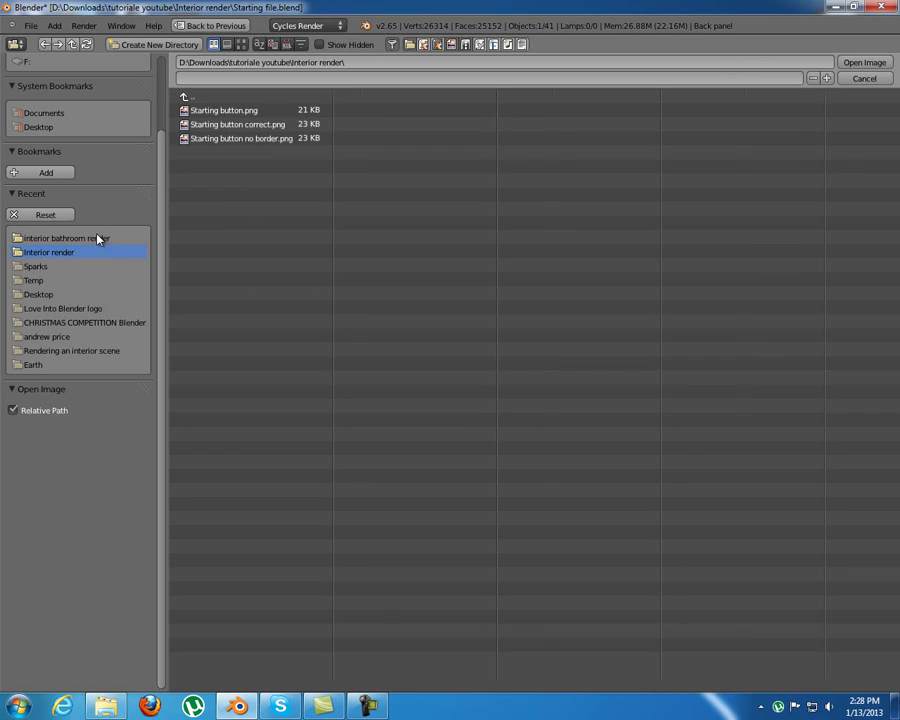
pyautogui.click(66, 238)
pyautogui.click(241, 44)
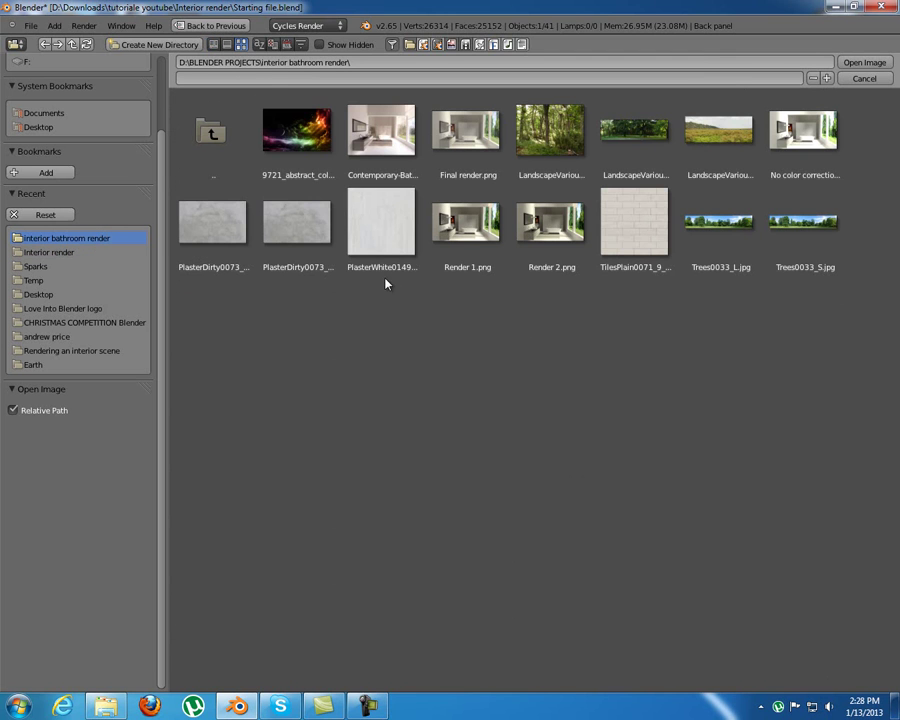
pyautogui.click(380, 235)
pyautogui.click(875, 62)
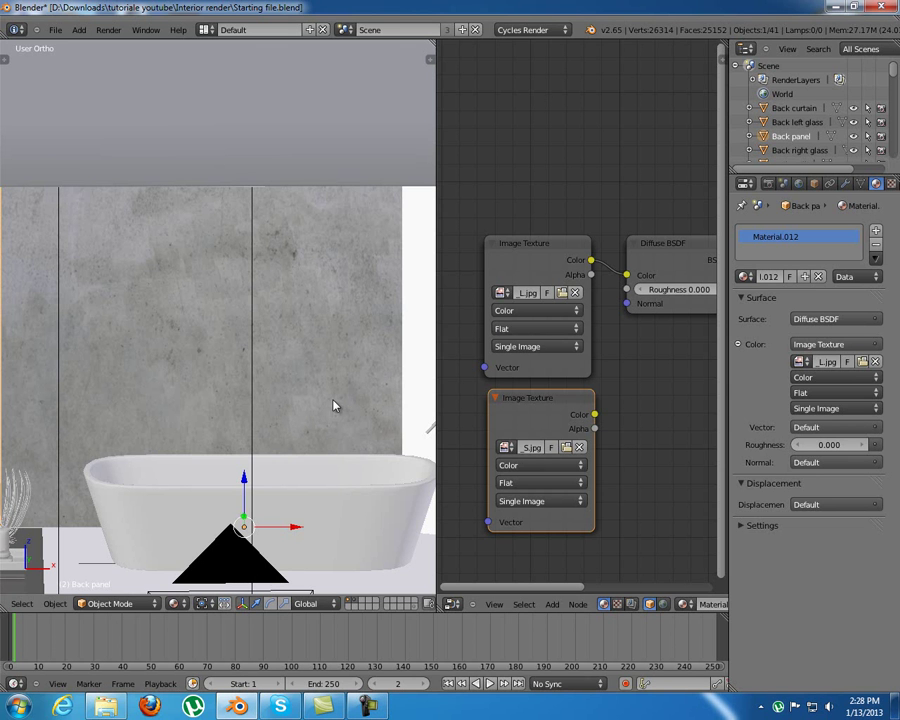
# Make room around the Image Texture nodes, then duplicate the Diffuse BSDF node and place the copy below the original
pyautogui.scroll(-2, 650, 391)
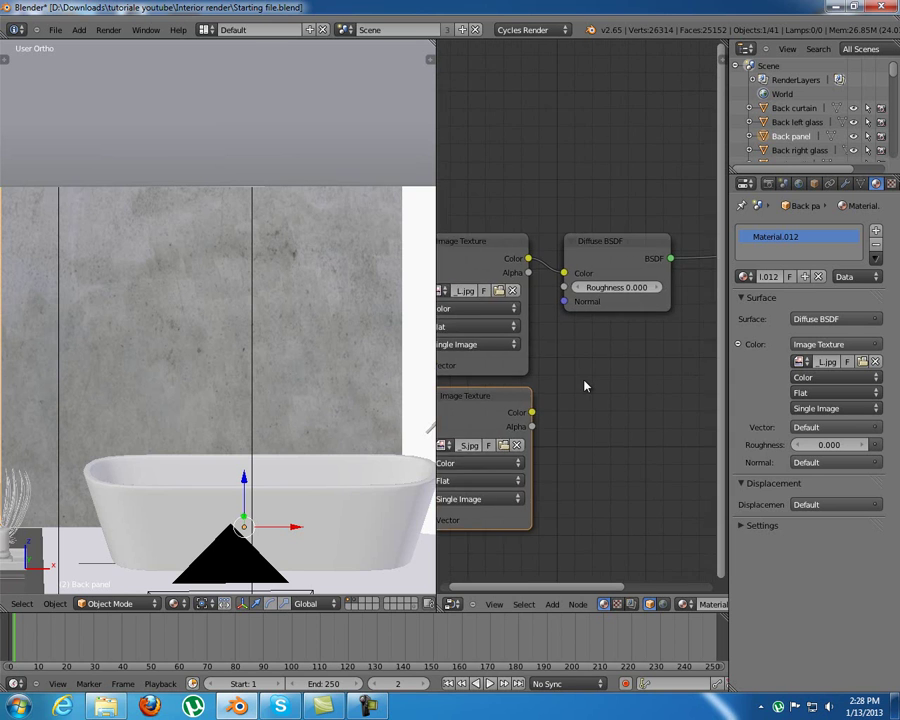
pyautogui.moveTo(520, 369); pyautogui.dragTo(511, 369)
pyautogui.moveTo(504, 266); pyautogui.dragTo(482, 266)
pyautogui.moveTo(510, 375); pyautogui.dragTo(495, 375)
pyautogui.click(593, 267)
pyautogui.hotkey('shift', 'd')
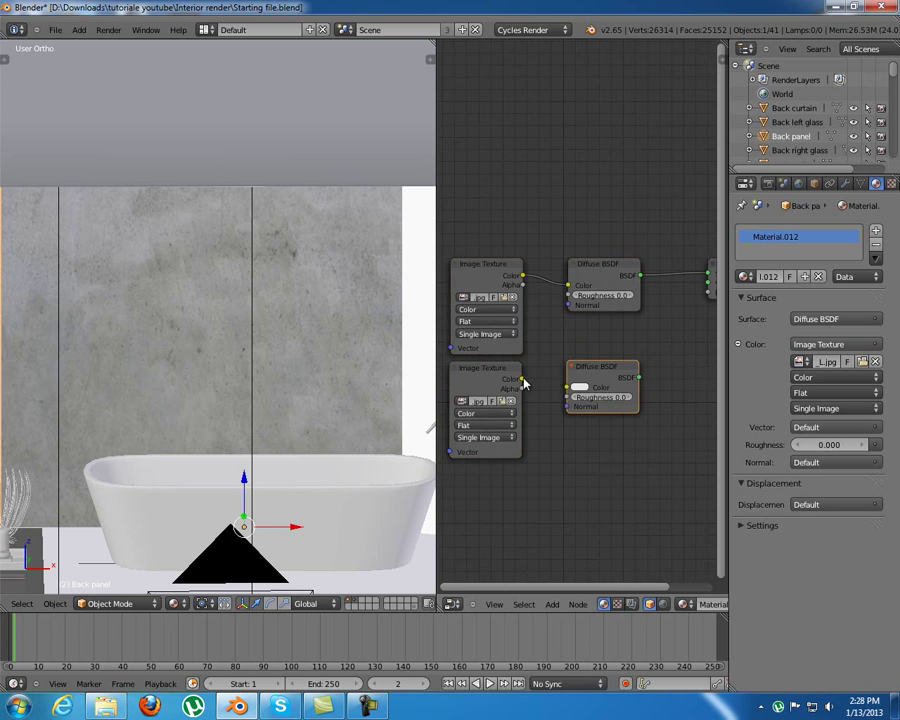
# Connect the second Image Texture's color to the copied Diffuse BSDF and insert a Mix Shader between the first Diffuse BSDF and the Material Output
pyautogui.moveTo(524, 379); pyautogui.dragTo(582, 360)
pyautogui.moveTo(582, 360); pyautogui.dragTo(518, 356, button='middle')
pyautogui.hotkey('shift', 'a')
pyautogui.moveTo(510, 342)
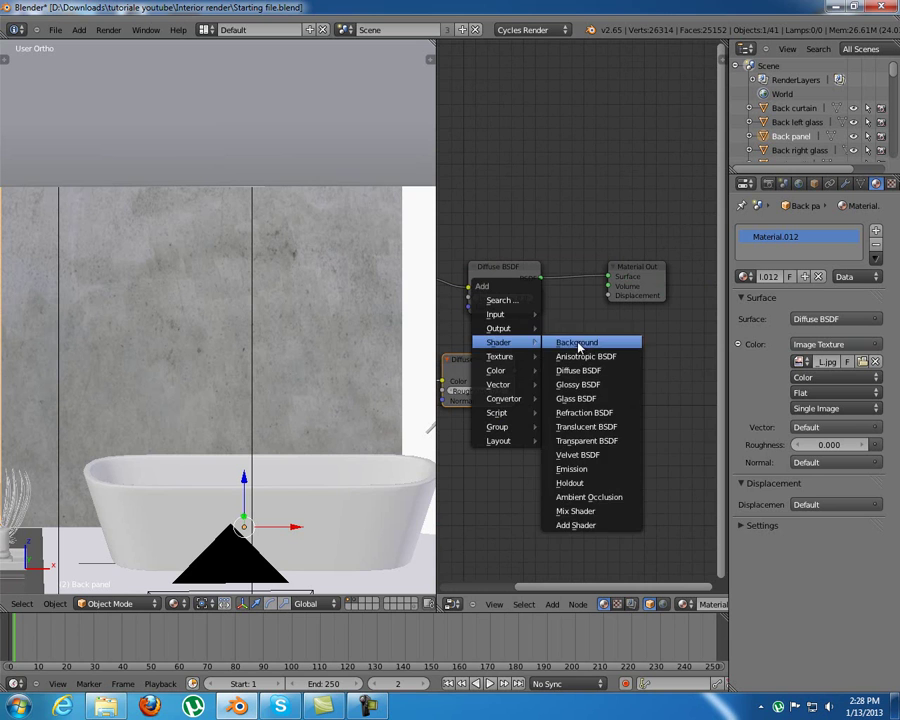
pyautogui.click(608, 510)
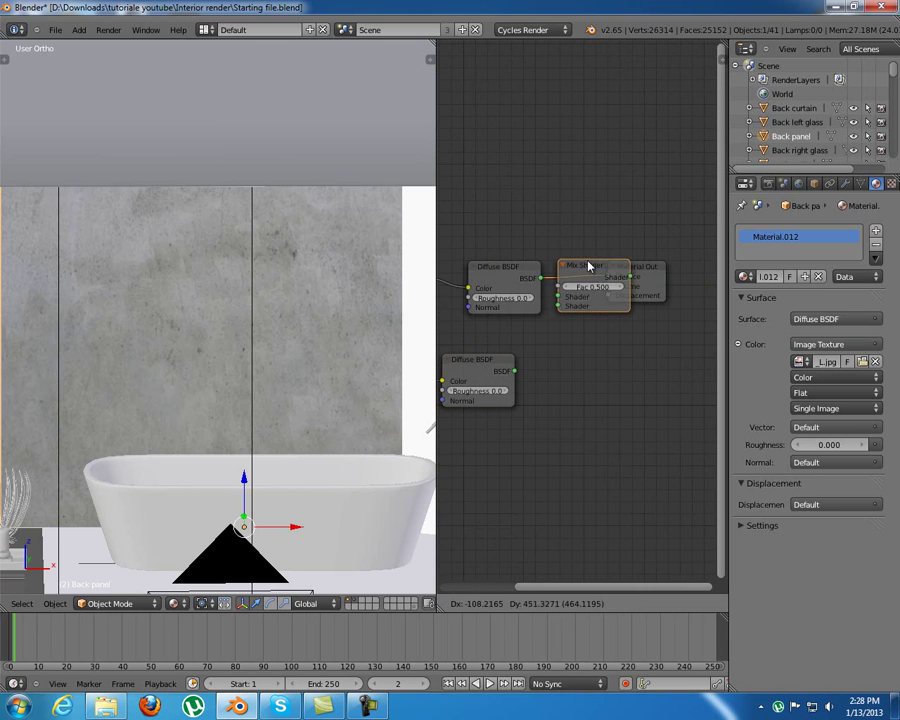
pyautogui.click(592, 262)
pyautogui.moveTo(577, 271); pyautogui.dragTo(590, 324)
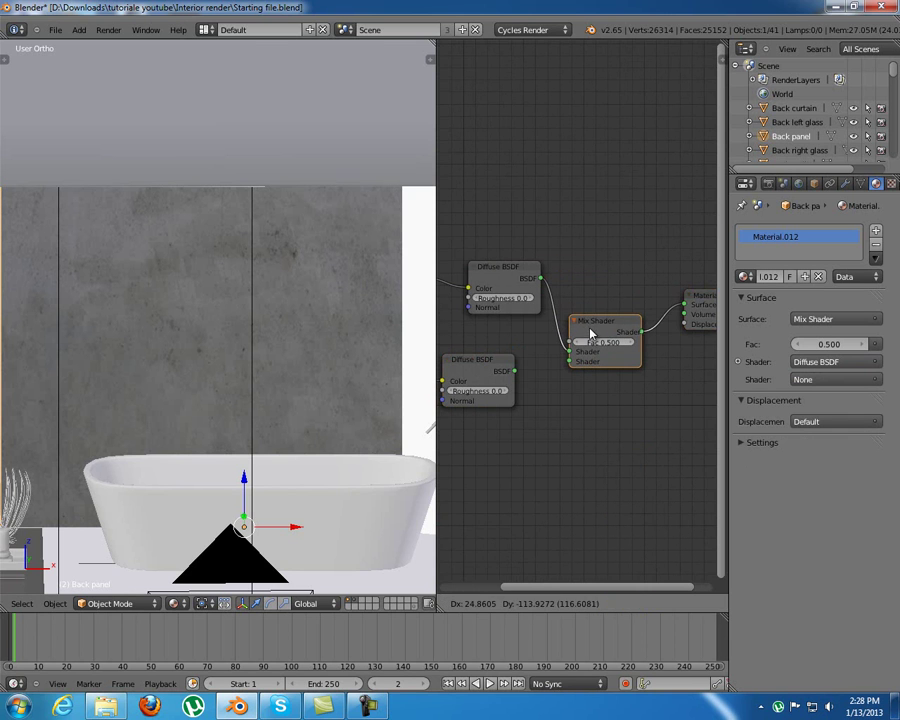
# Connect the lower Diffuse BSDF to the Mix Shader's second shader input and set the mix factor to 0.700
pyautogui.moveTo(555, 373); pyautogui.dragTo(605, 300)
pyautogui.moveTo(499, 353); pyautogui.dragTo(519, 336)
pyautogui.moveTo(535, 362); pyautogui.dragTo(612, 349, button='middle')
pyautogui.moveTo(469, 362); pyautogui.dragTo(482, 364)
pyautogui.keyDown('ctrl'); pyautogui.hscroll(3, 483, 380); pyautogui.keyUp('ctrl')
pyautogui.scroll(3, 622, 322)
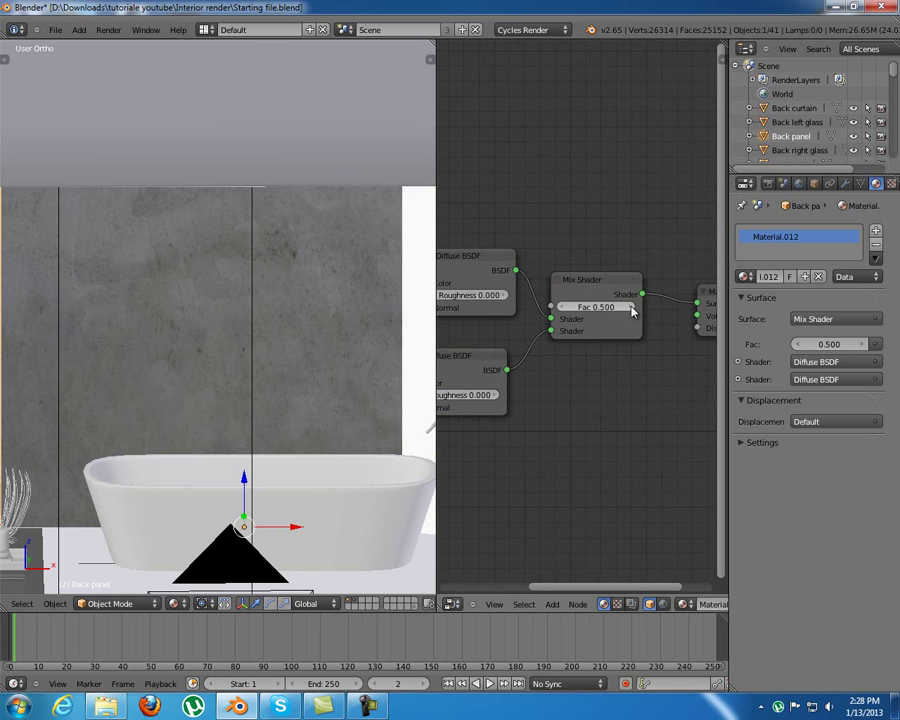
pyautogui.click(631, 308)
pyautogui.click(631, 308)
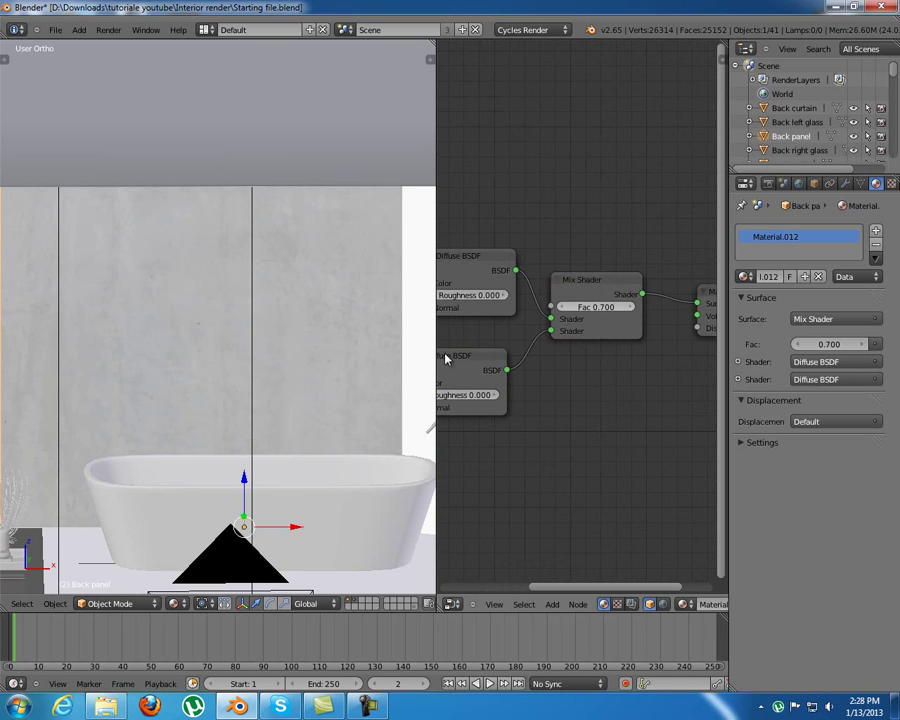
# Try a Mix Shader factor of 0.600 on the back panel and set it back to 0.700
pyautogui.moveTo(273, 282); pyautogui.dragTo(299, 355, button='middle')
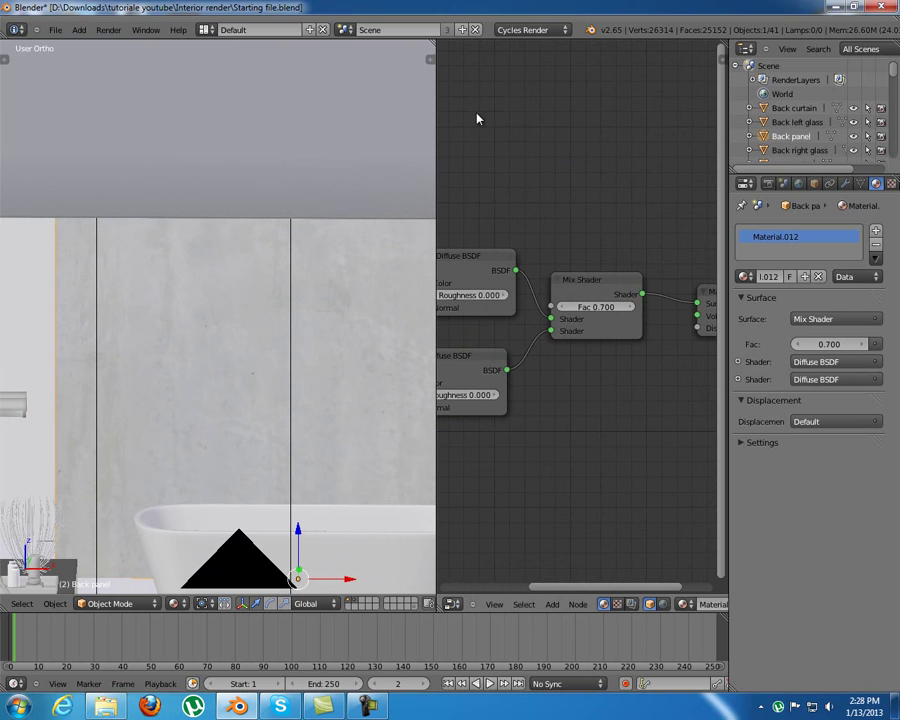
pyautogui.moveTo(293, 325); pyautogui.dragTo(185, 310, button='middle')
pyautogui.moveTo(604, 325); pyautogui.dragTo(543, 357, button='middle')
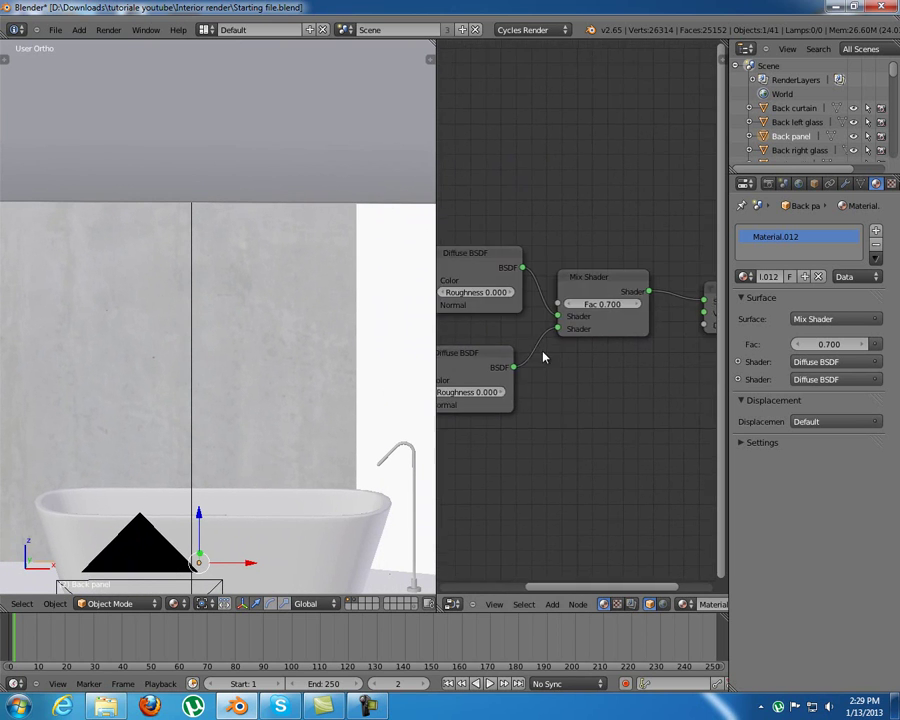
pyautogui.click(570, 304)
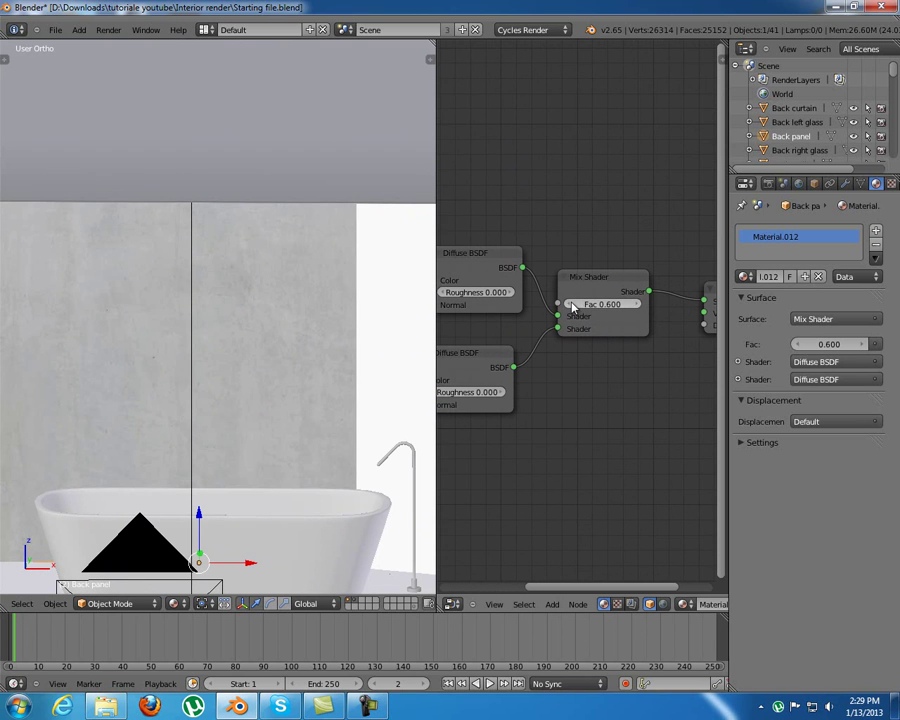
pyautogui.click(641, 304)
# Create a new material for the Table picture object on the back wall and set its color input to Image Texture
pyautogui.moveTo(257, 325)
pyautogui.mouseDown(button='middle')
pyautogui.moveTo(220, 332)
pyautogui.moveTo(240, 332)
pyautogui.mouseUp(button='middle')
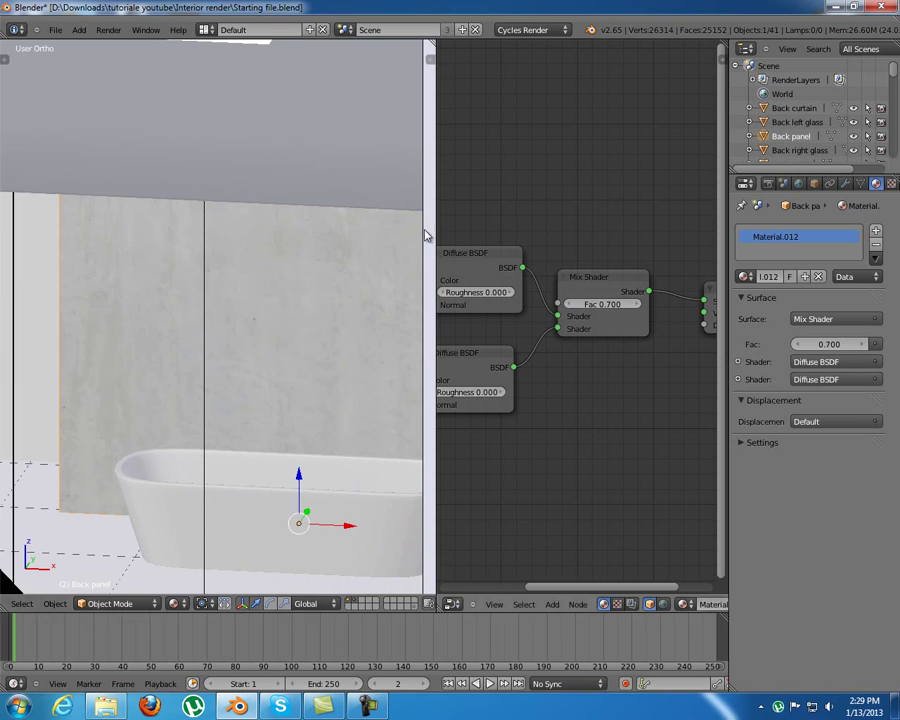
pyautogui.scroll(-5, 285, 307)
pyautogui.moveTo(285, 307); pyautogui.dragTo(178, 318, button='middle')
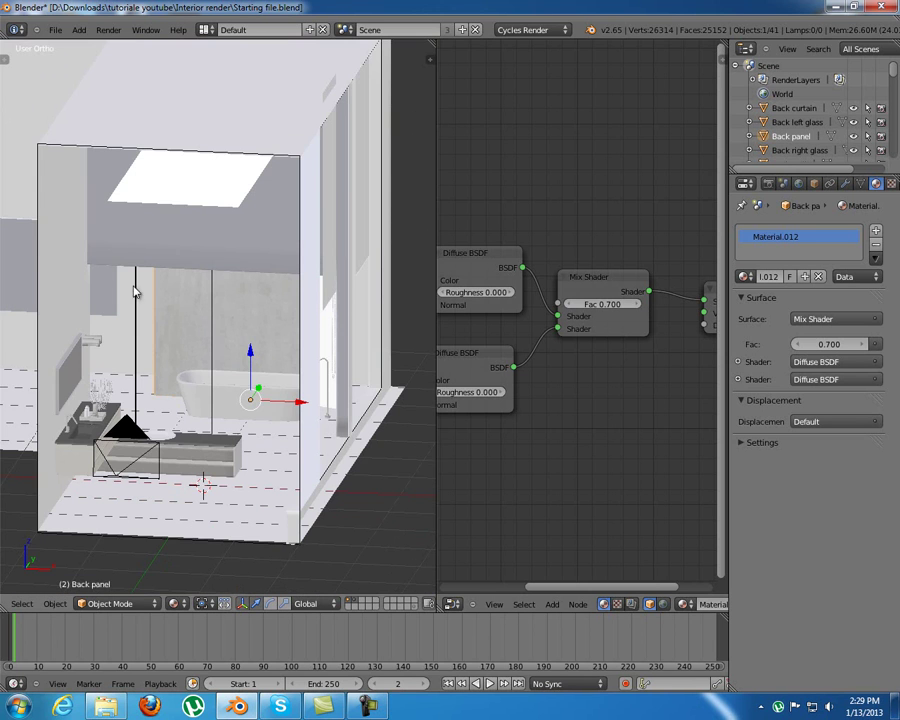
pyautogui.rightClick(102, 280)
pyautogui.press('KP_Decimal')
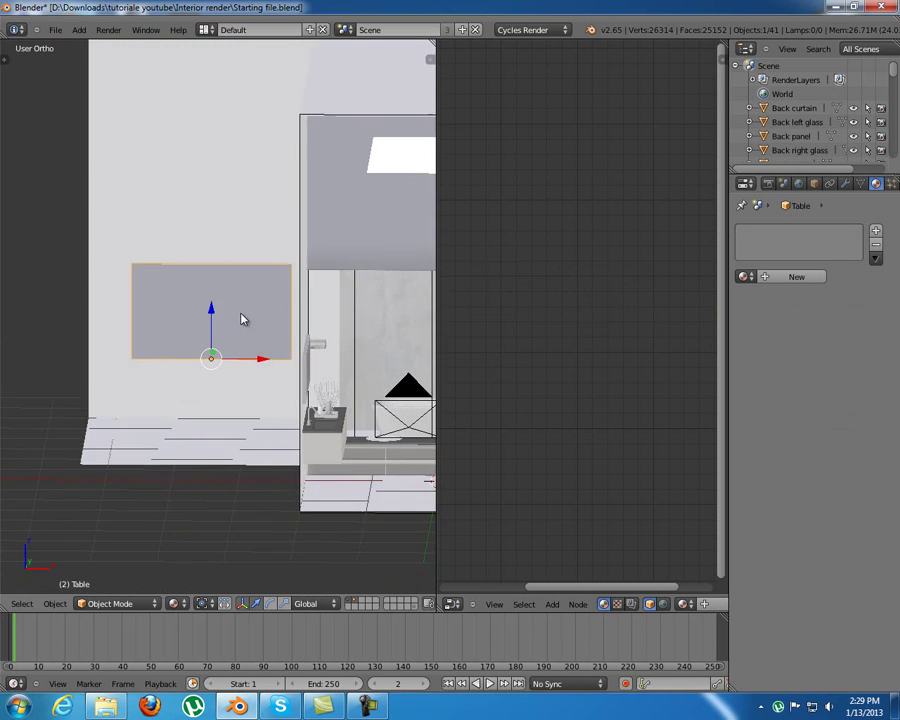
pyautogui.click(811, 276)
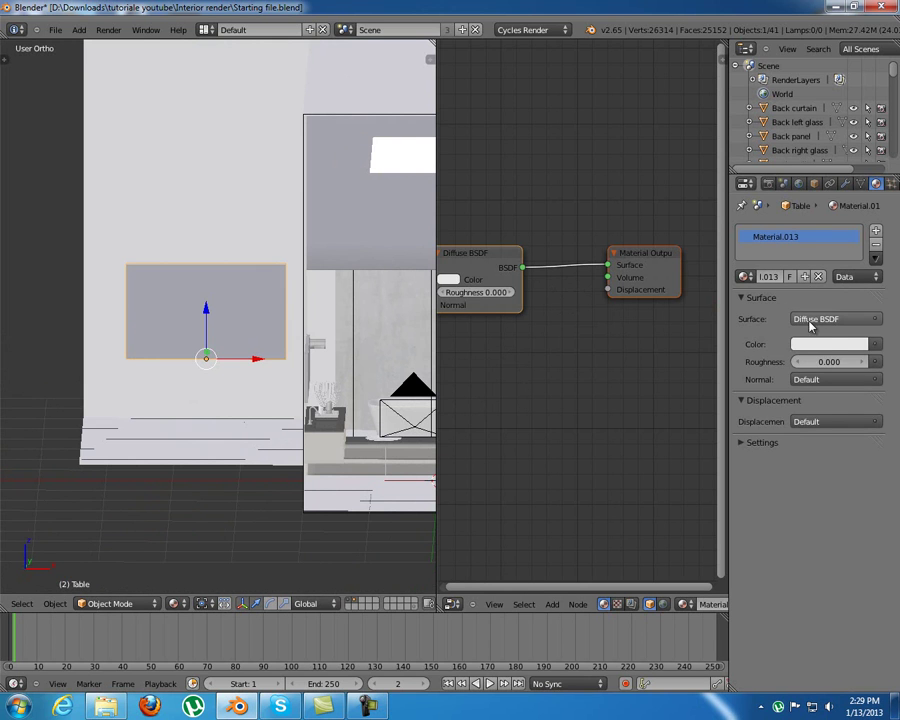
pyautogui.click(877, 345)
pyautogui.click(641, 376)
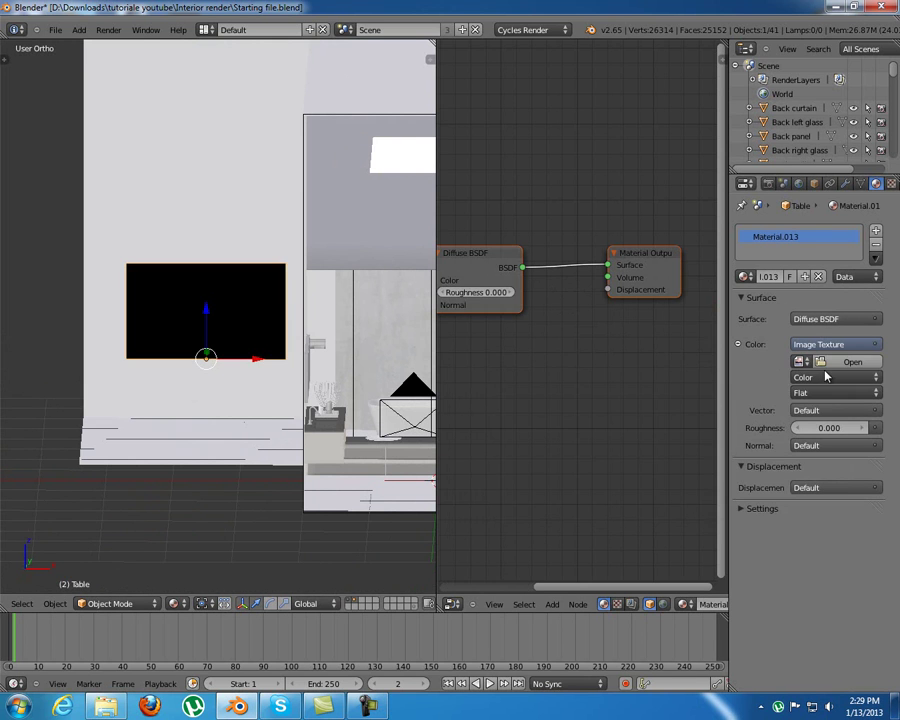
# Load 9721_abstract_colorful.jpg from D:\BLENDER PROJECTS\interior bathroom render as the Table's color texture
pyautogui.click(853, 363)
pyautogui.click(50, 117)
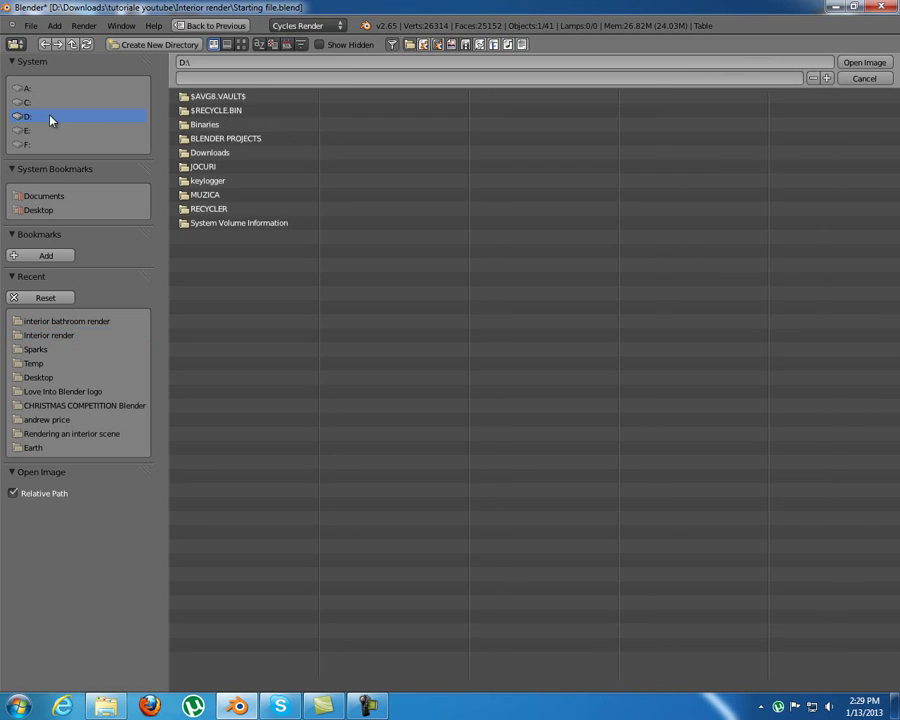
pyautogui.click(236, 139)
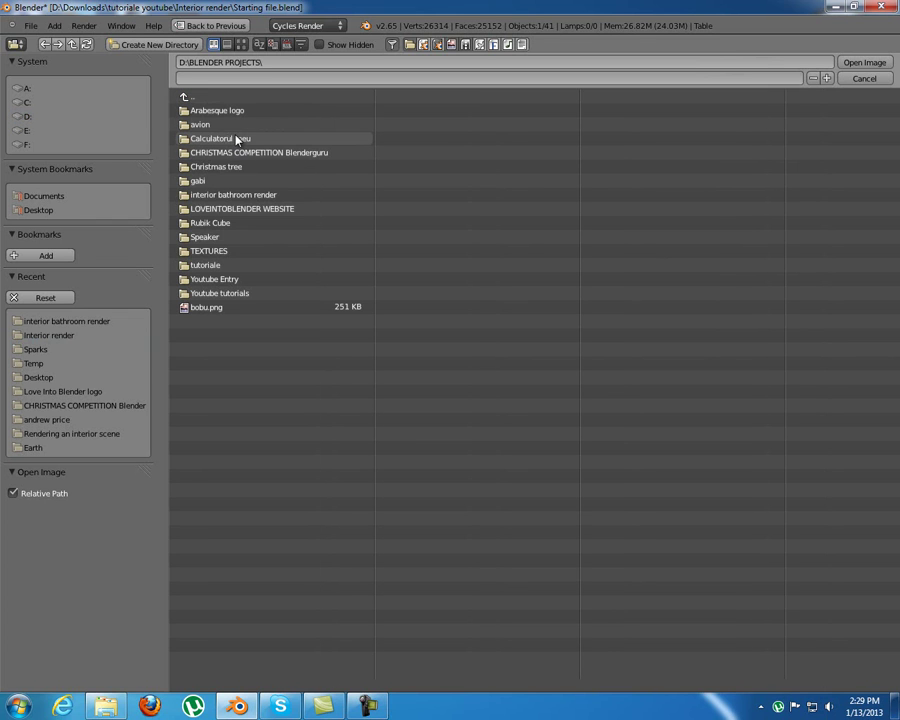
pyautogui.click(240, 195)
pyautogui.click(241, 44)
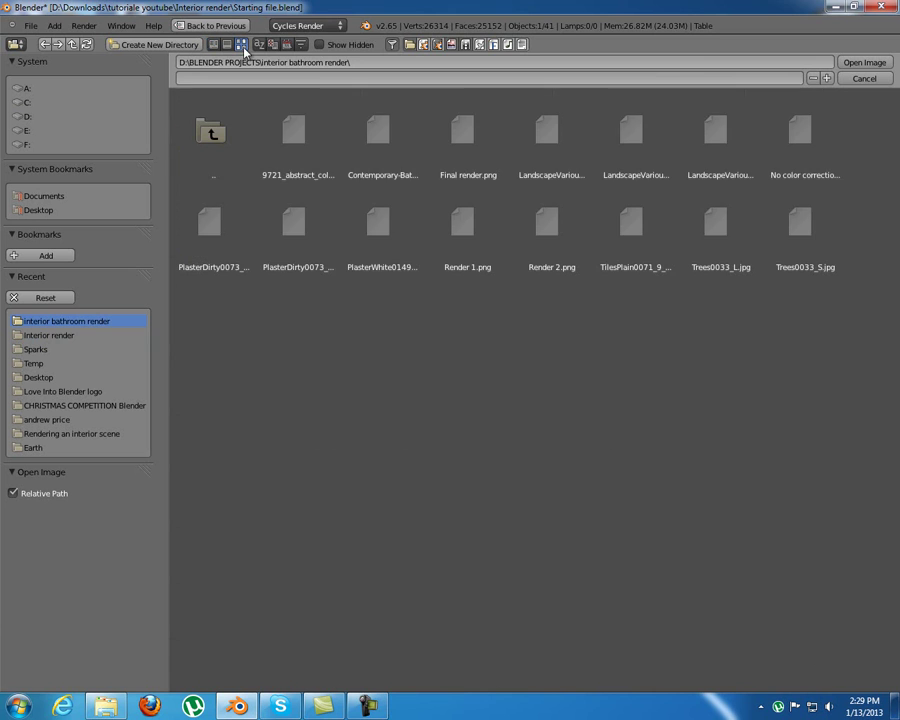
pyautogui.click(305, 150)
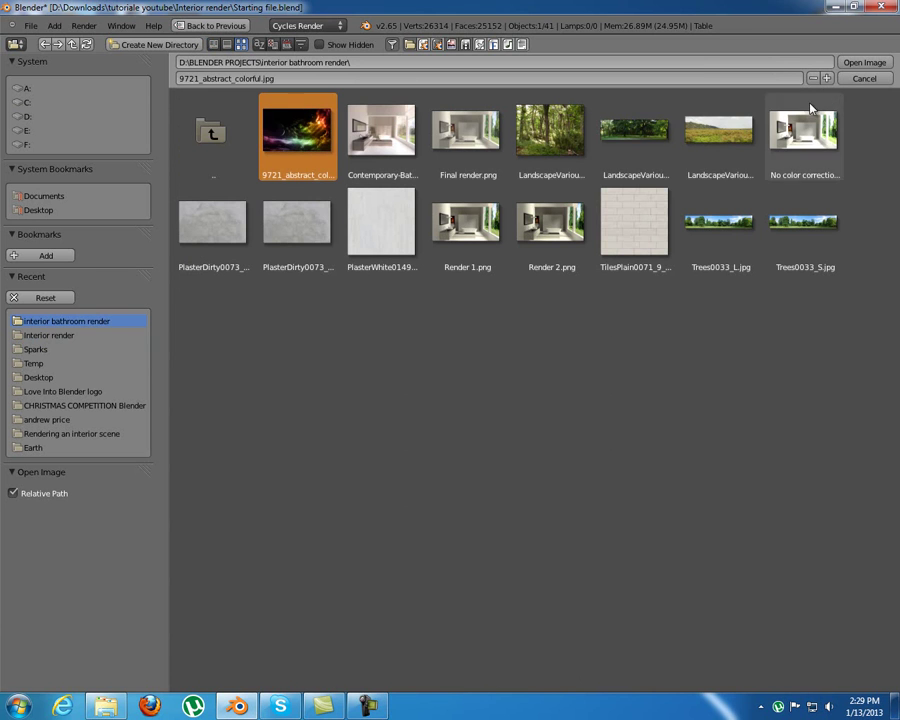
pyautogui.click(864, 62)
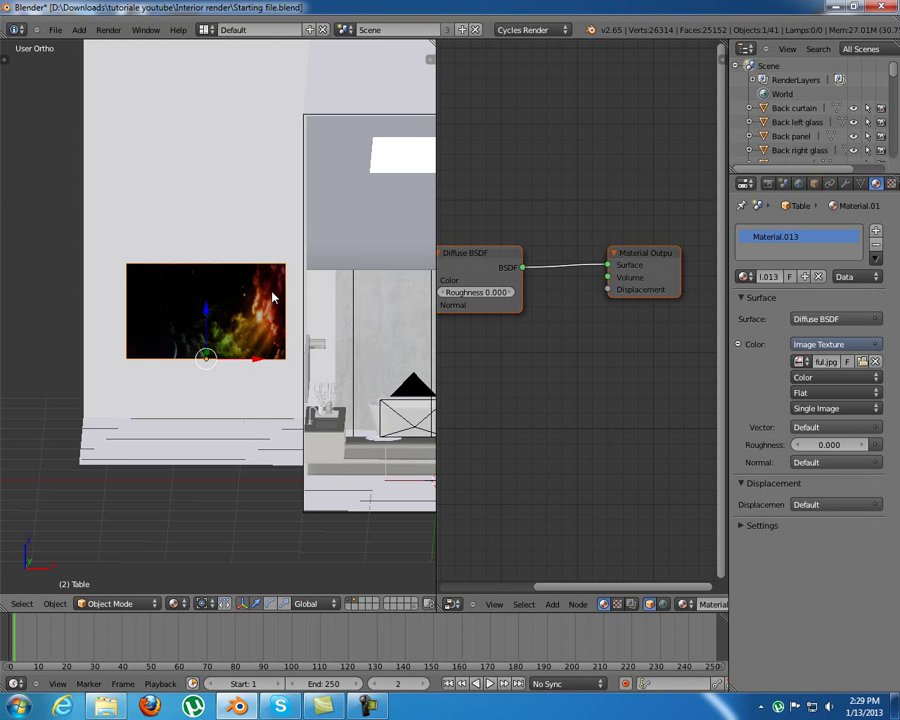
# In Edit Mode, box-select all of the Table's faces except the front one from the right side view, using face selection
pyautogui.scroll(6, 262, 297)
pyautogui.scroll(-3, 250, 370)
pyautogui.moveTo(251, 364); pyautogui.dragTo(210, 291, button='middle')
pyautogui.press('KP_3')
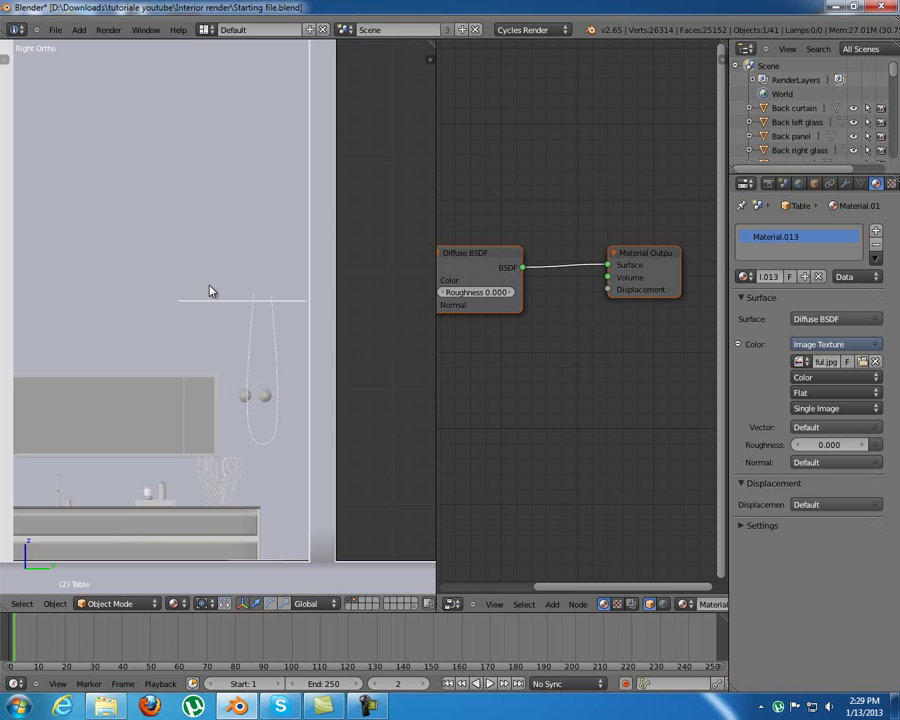
pyautogui.scroll(4, 317, 374)
pyautogui.scroll(-6, 283, 350)
pyautogui.keyDown('shift'); pyautogui.moveTo(281, 333); pyautogui.dragTo(157, 306, button='middle'); pyautogui.keyUp('shift')
pyautogui.scroll(7, 337, 347)
pyautogui.keyDown('shift'); pyautogui.moveTo(337, 350); pyautogui.dragTo(168, 355, button='middle'); pyautogui.keyUp('shift')
pyautogui.scroll(4, 280, 346)
pyautogui.keyDown('shift'); pyautogui.moveTo(304, 346); pyautogui.dragTo(249, 377, button='middle'); pyautogui.keyUp('shift')
pyautogui.press('Tab')
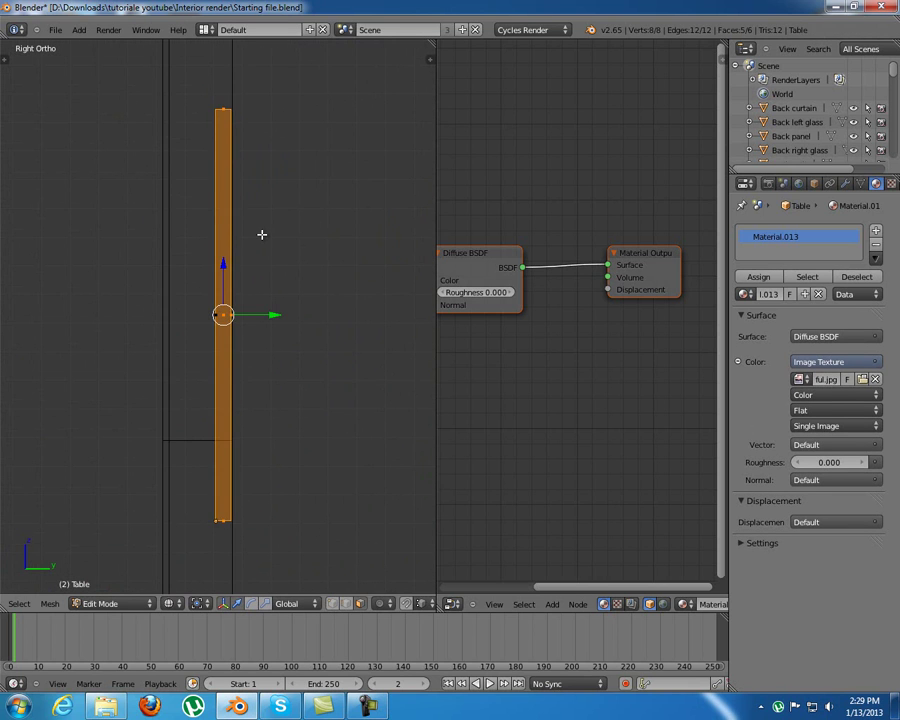
pyautogui.keyDown('shift'); pyautogui.moveTo(261, 231); pyautogui.dragTo(261, 247, button='middle'); pyautogui.keyUp('shift')
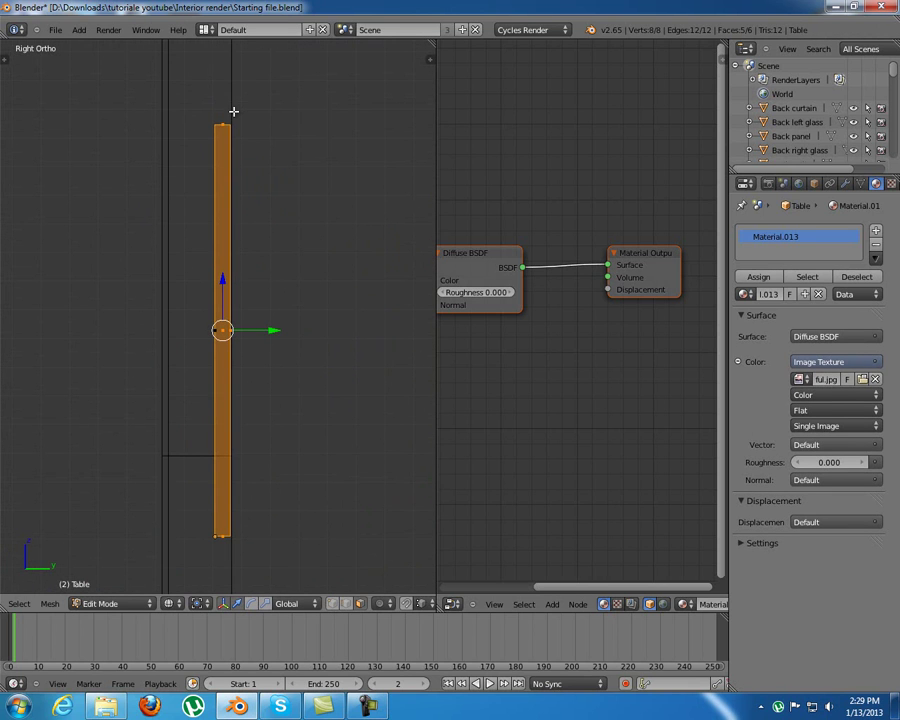
pyautogui.press('a')
pyautogui.press('b')
pyautogui.moveTo(218, 106); pyautogui.dragTo(390, 570)
pyautogui.scroll(1, 140, 322)
pyautogui.moveTo(140, 322); pyautogui.dragTo(150, 321, button='middle')
pyautogui.hotkey('ctrl', 'Tab')
pyautogui.click(153, 318)
# Add a second material slot with a new material, assign it to the Table's selected faces and set its surface to Holdout
pyautogui.click(876, 232)
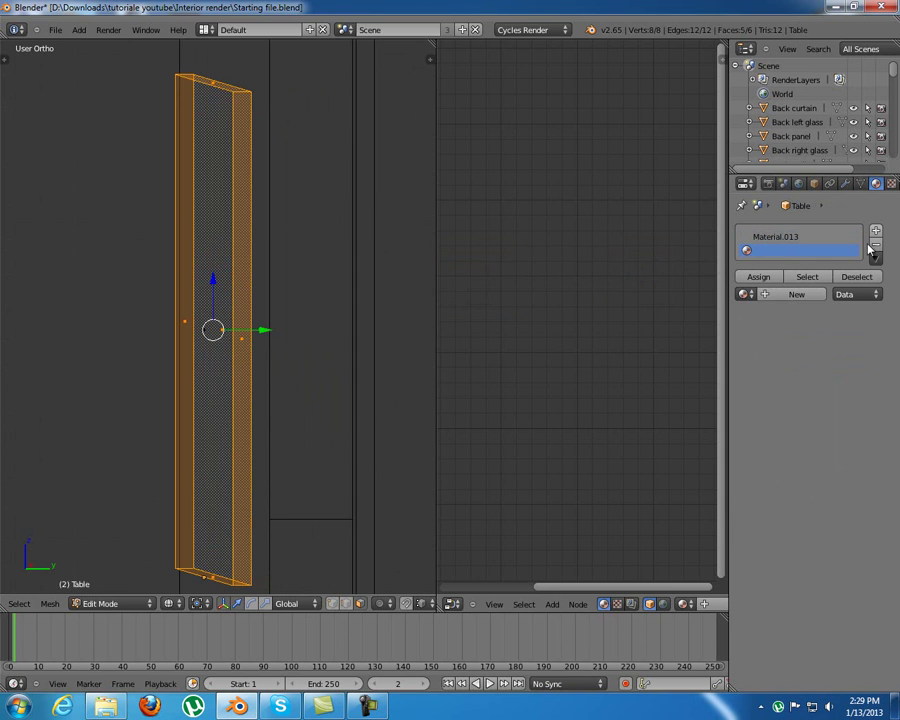
pyautogui.click(791, 294)
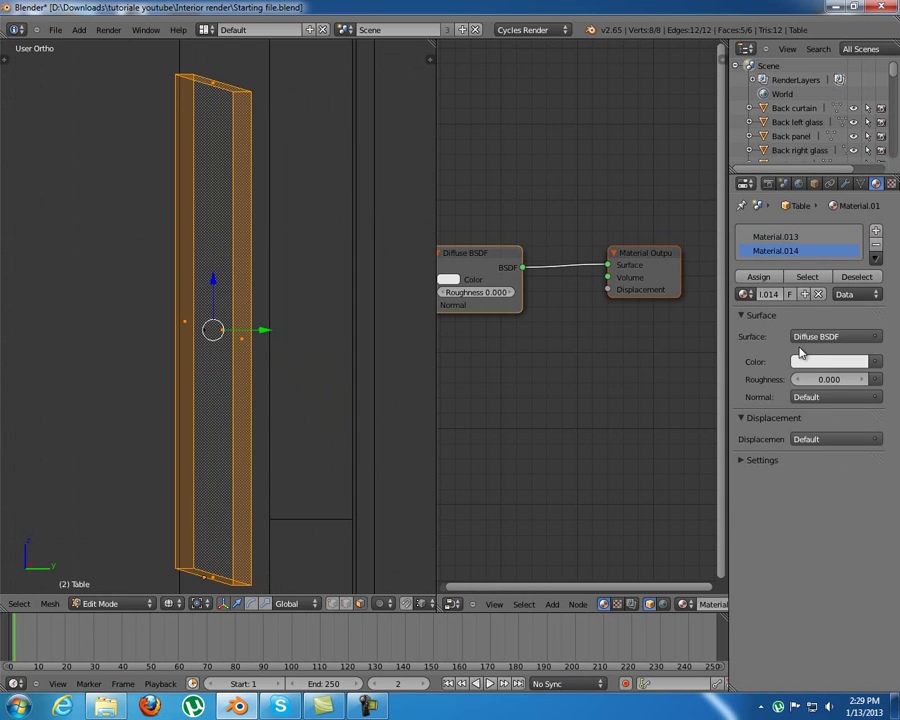
pyautogui.click(758, 281)
pyautogui.press('Tab')
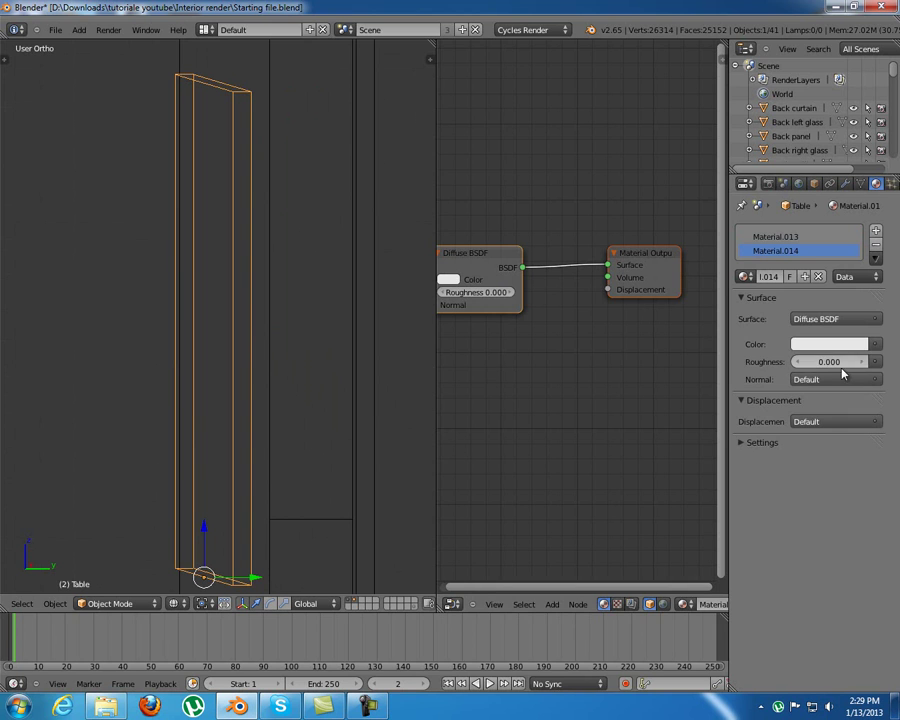
pyautogui.click(835, 320)
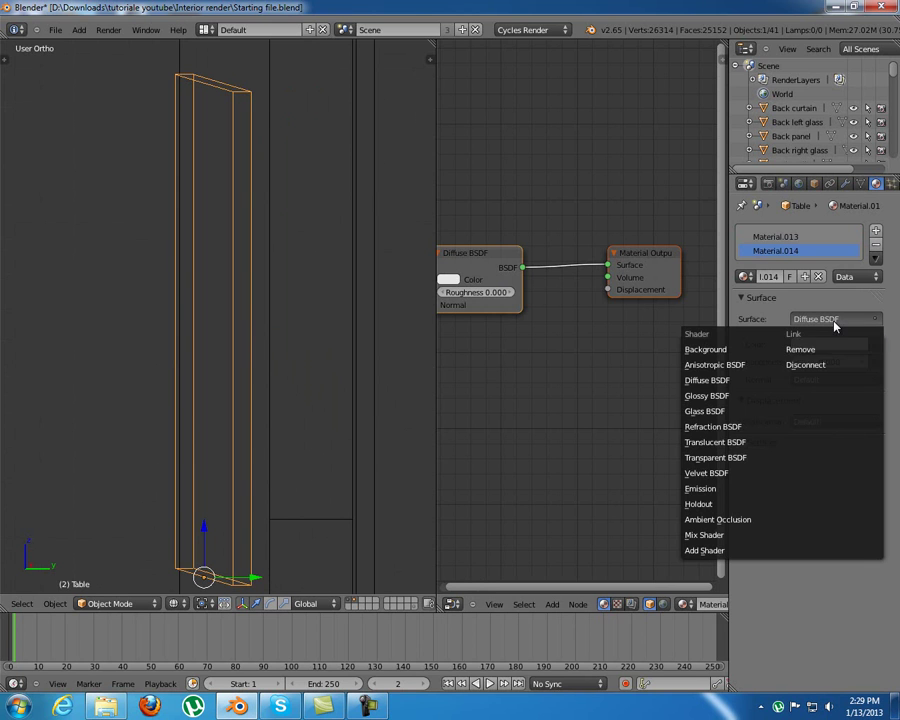
pyautogui.click(731, 502)
# Display the viewport in Material shading and examine the Table's front image and side faces from several angles
pyautogui.scroll(8, 231, 277)
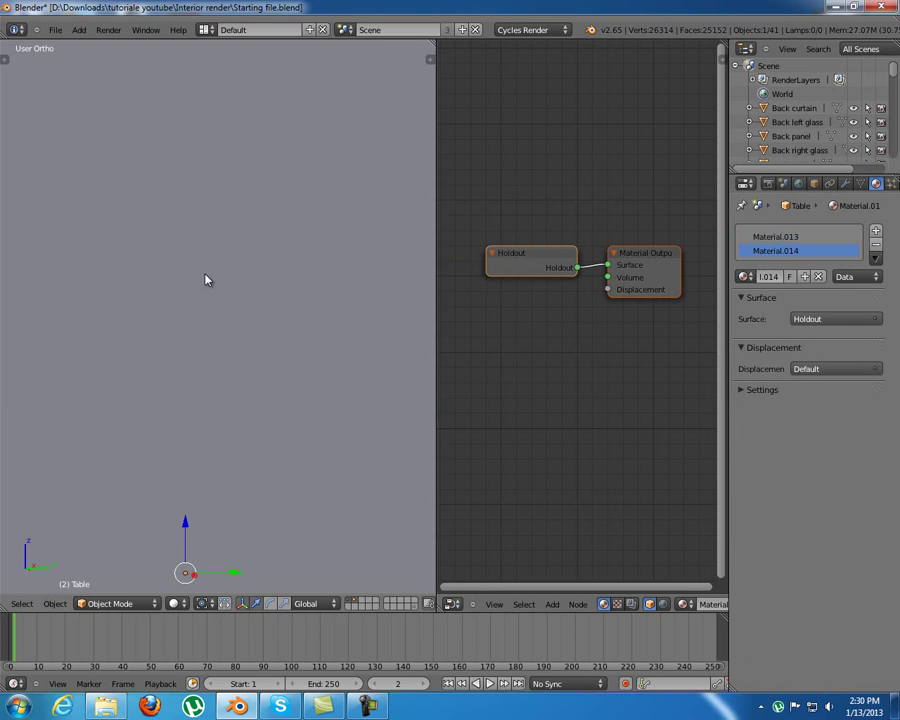
pyautogui.scroll(-8, 240, 278)
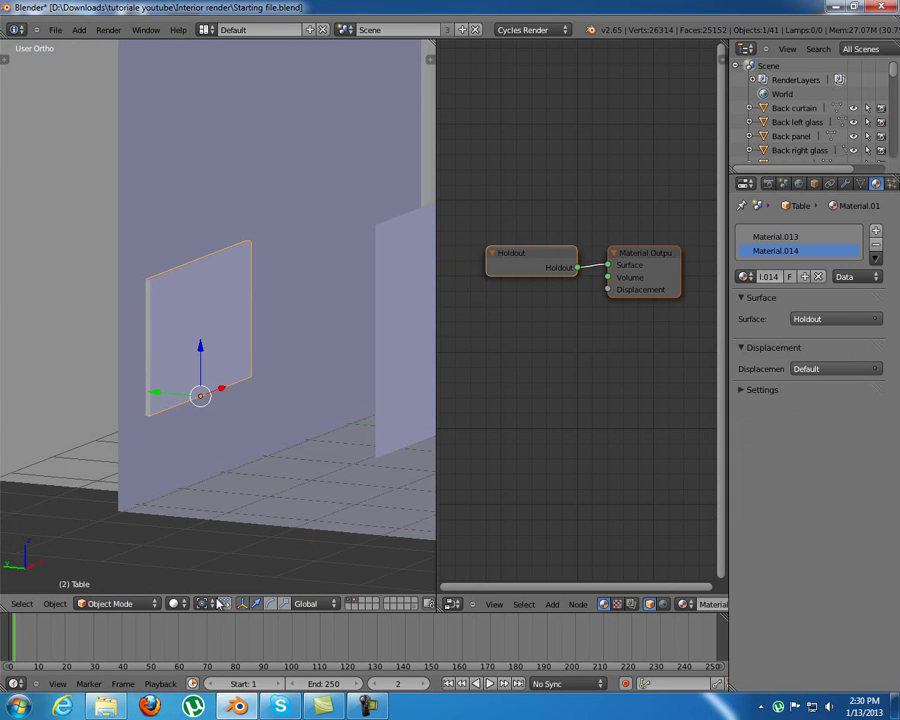
pyautogui.click(177, 603)
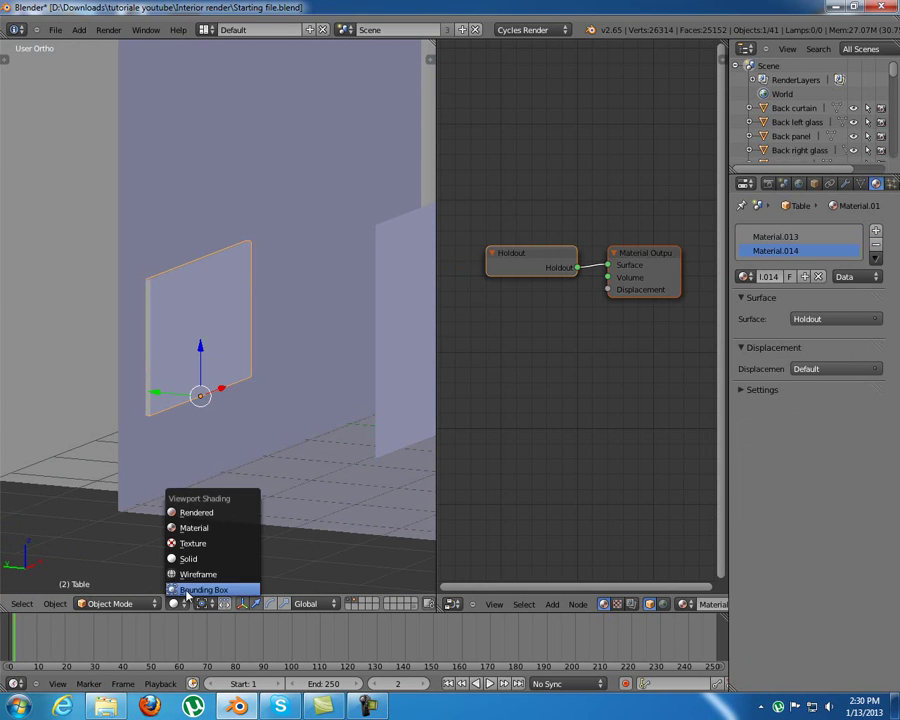
pyautogui.click(212, 528)
pyautogui.scroll(6, 265, 321)
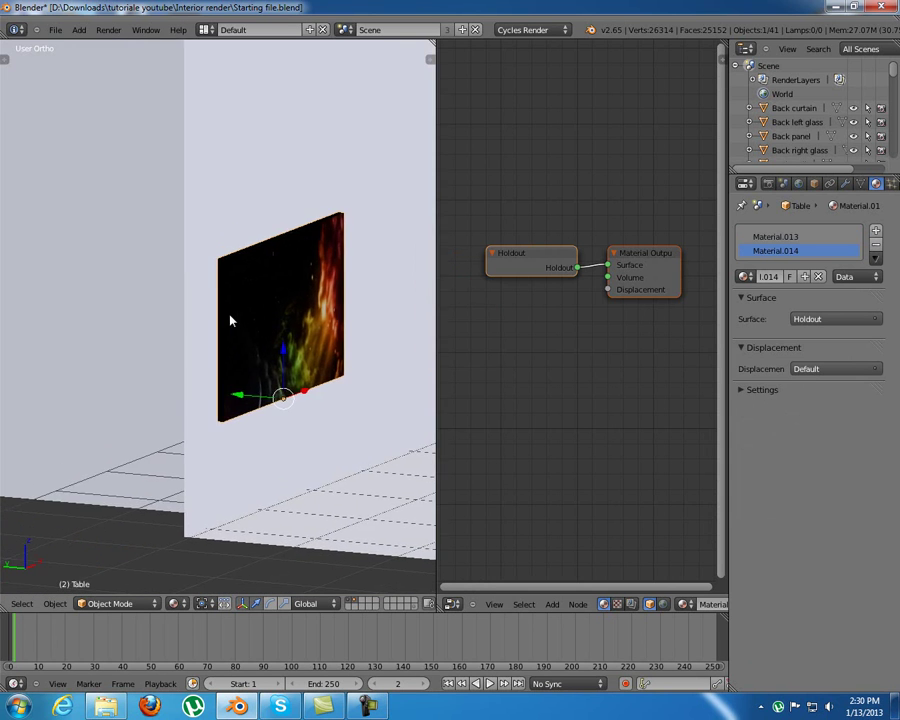
pyautogui.scroll(2, 245, 290)
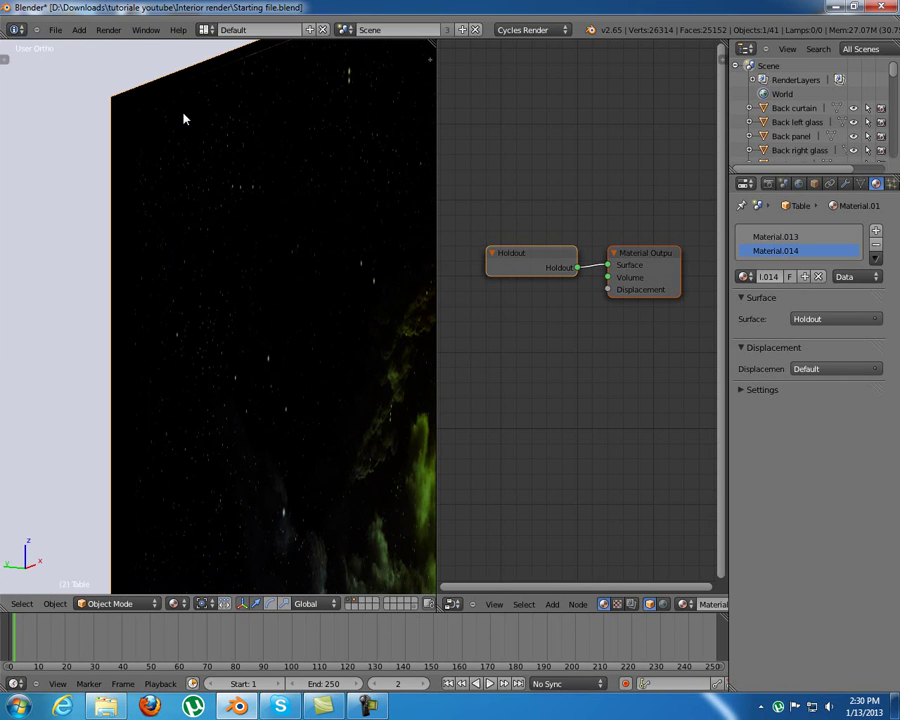
pyautogui.moveTo(86, 189); pyautogui.dragTo(231, 151, button='middle')
pyautogui.moveTo(342, 165); pyautogui.dragTo(130, 167, button='middle')
pyautogui.scroll(-5, 130, 167)
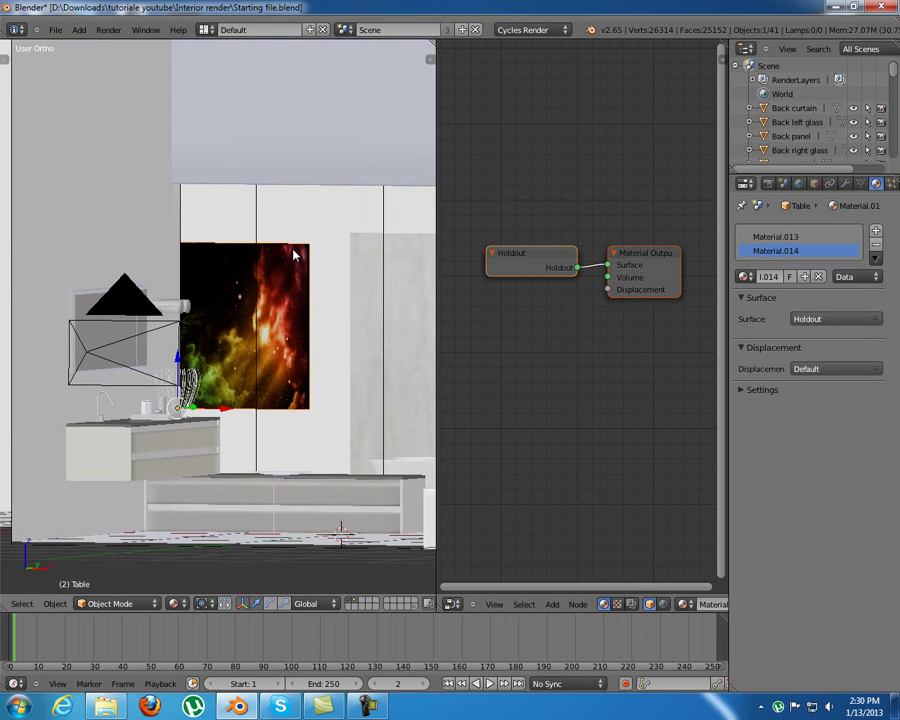
pyautogui.keyDown('shift'); pyautogui.moveTo(329, 280); pyautogui.dragTo(225, 279, button='middle'); pyautogui.keyUp('shift')
pyautogui.scroll(-5, 225, 279)
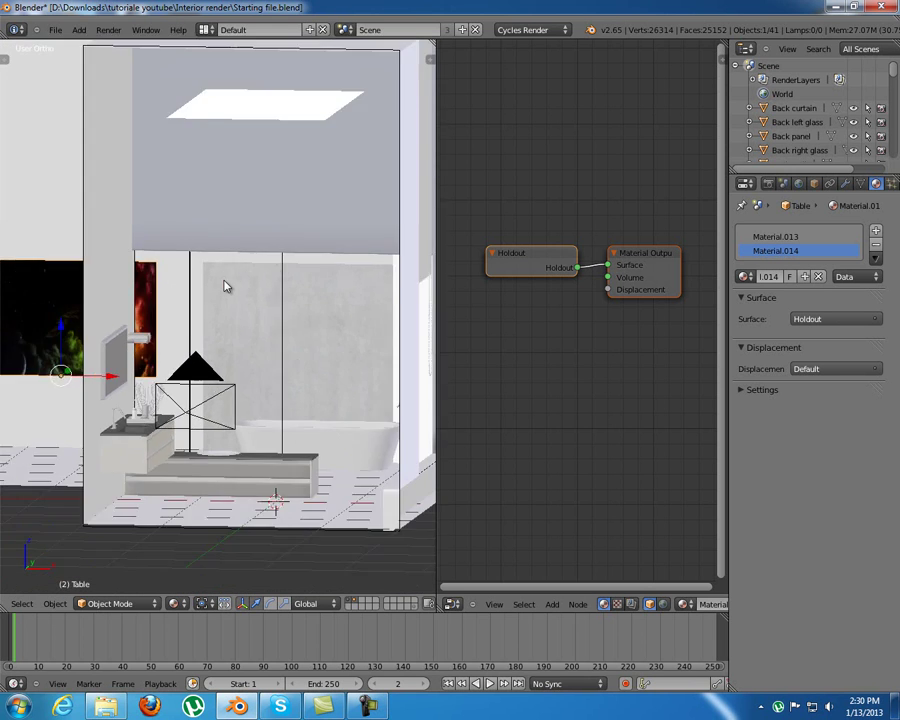
# Select the Back wall behind the picture and create a new Diffuse BSDF material for it
pyautogui.keyDown('shift'); pyautogui.moveTo(284, 235); pyautogui.dragTo(243, 334, button='middle'); pyautogui.keyUp('shift')
pyautogui.keyDown('shift'); pyautogui.moveTo(155, 352); pyautogui.dragTo(299, 343, button='middle'); pyautogui.keyUp('shift')
pyautogui.rightClick(197, 249)
pyautogui.moveTo(197, 249); pyautogui.dragTo(225, 307, button='middle')
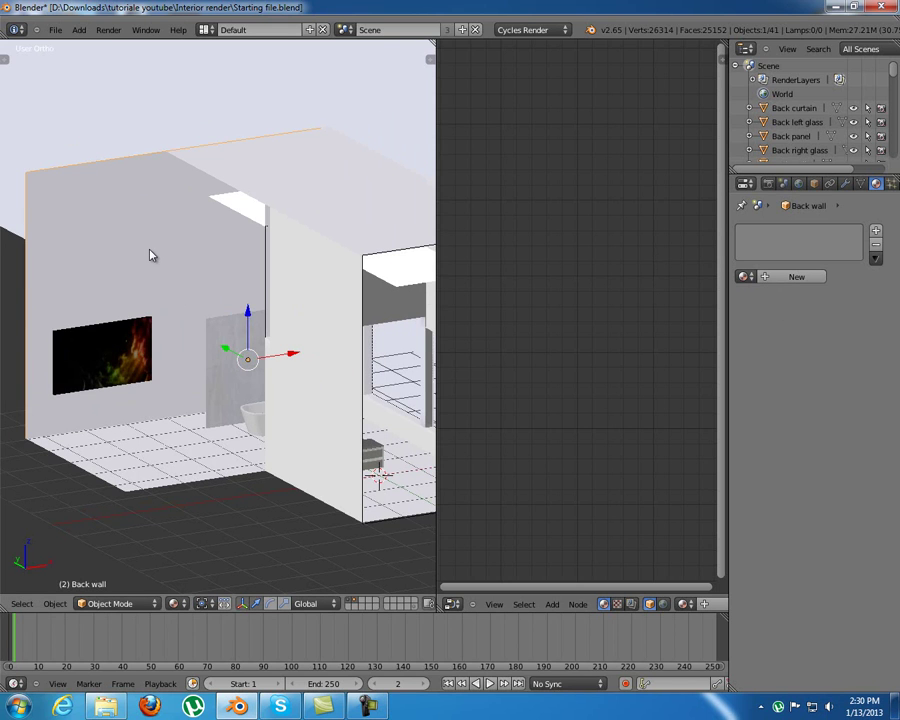
pyautogui.moveTo(313, 275); pyautogui.dragTo(277, 410, button='middle')
pyautogui.click(778, 277)
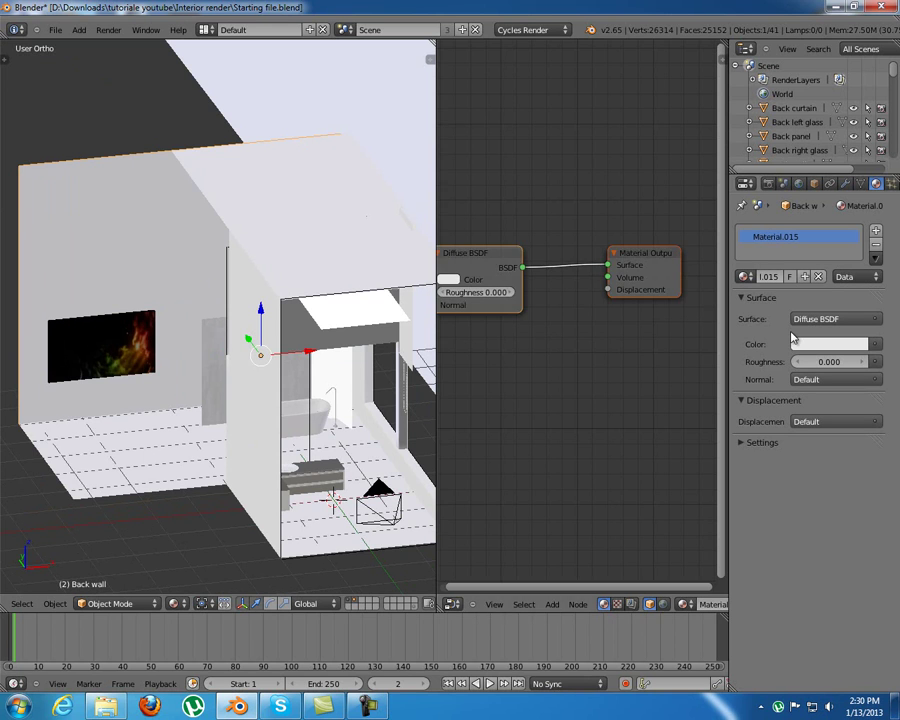
pyautogui.moveTo(517, 313); pyautogui.dragTo(576, 321, button='middle')
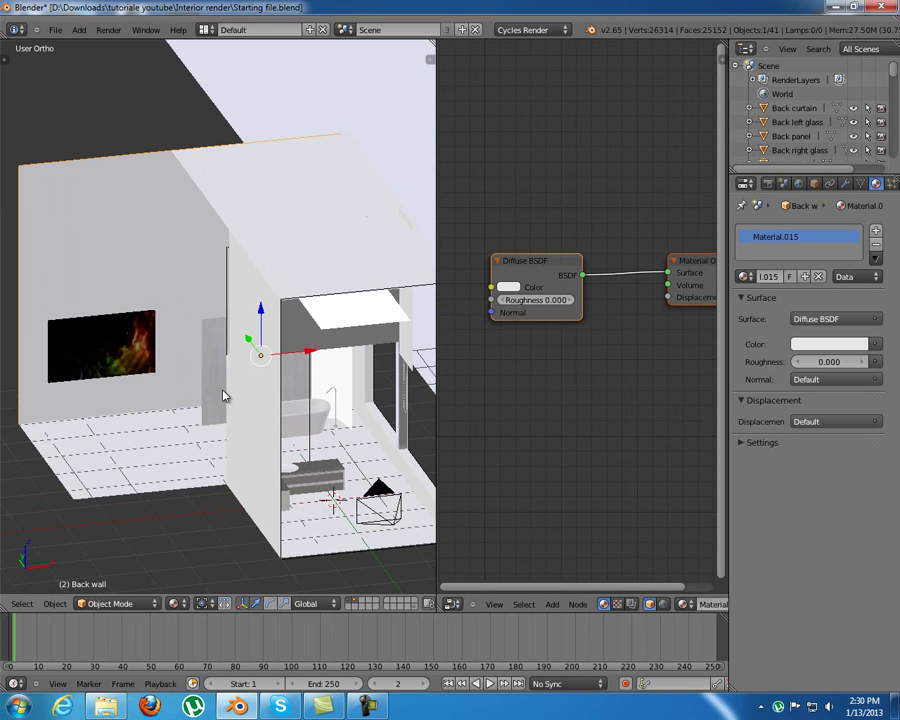
# Use the image texture TilesPlain0071_9_S.jpg from the interior bathroom render folder as the Back wall's diffuse color
pyautogui.click(876, 344)
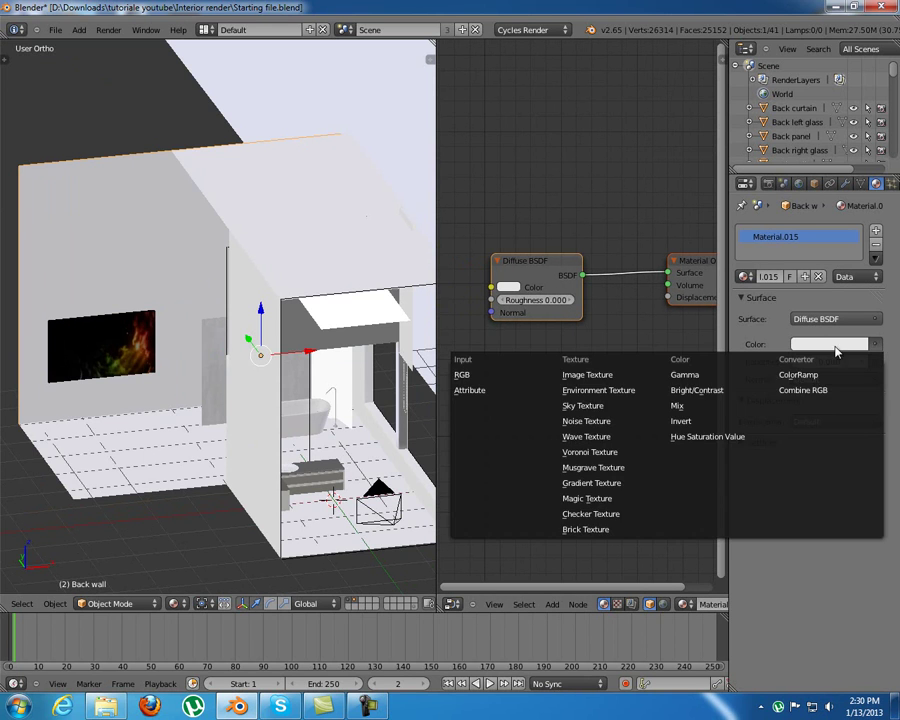
pyautogui.click(613, 374)
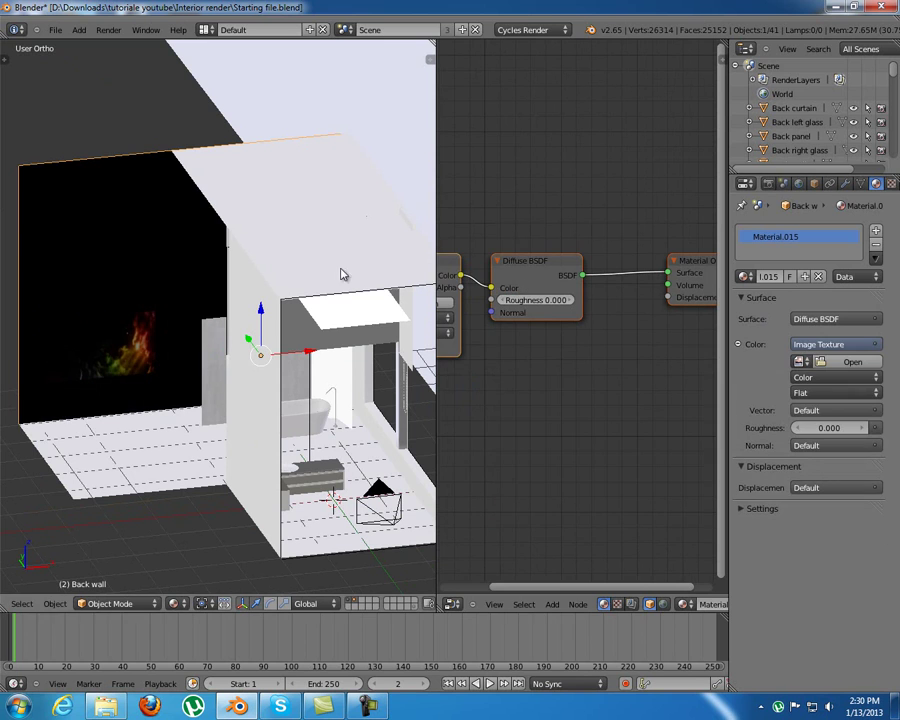
pyautogui.click(850, 361)
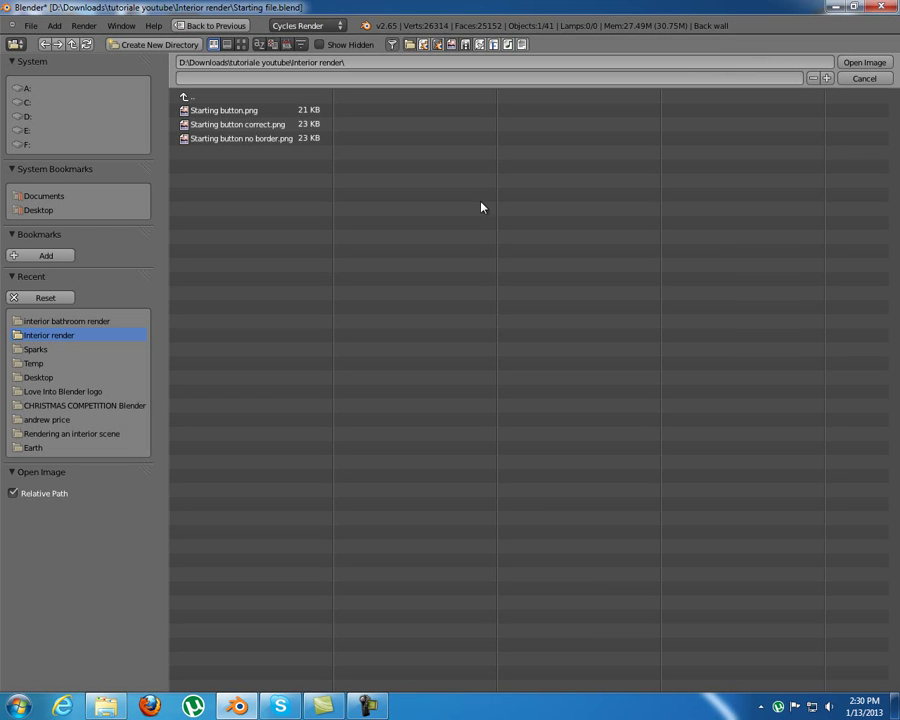
pyautogui.click(86, 324)
pyautogui.click(241, 44)
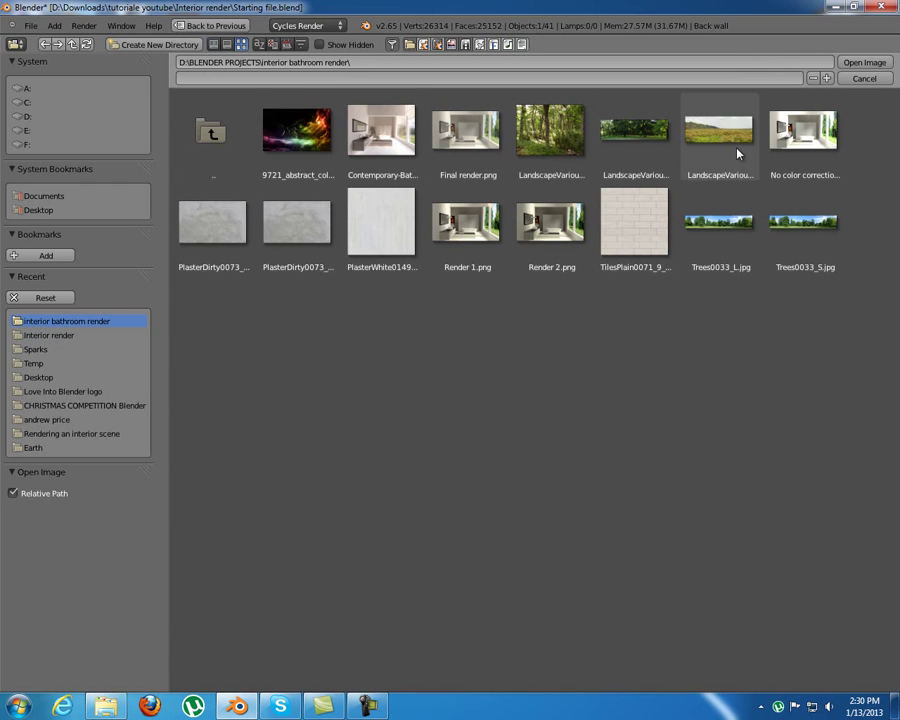
pyautogui.click(648, 228)
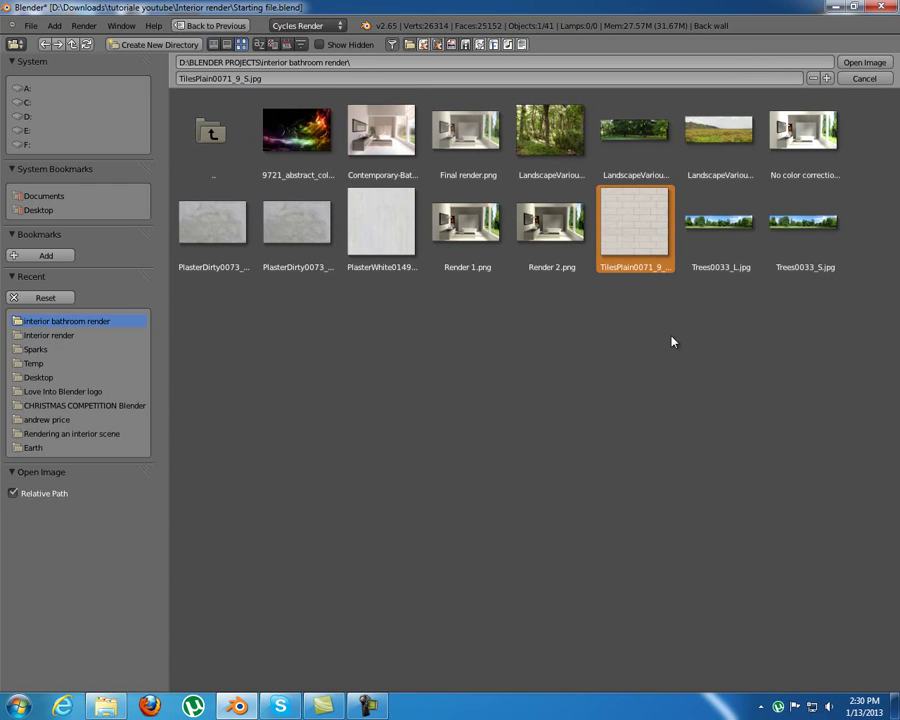
pyautogui.click(866, 63)
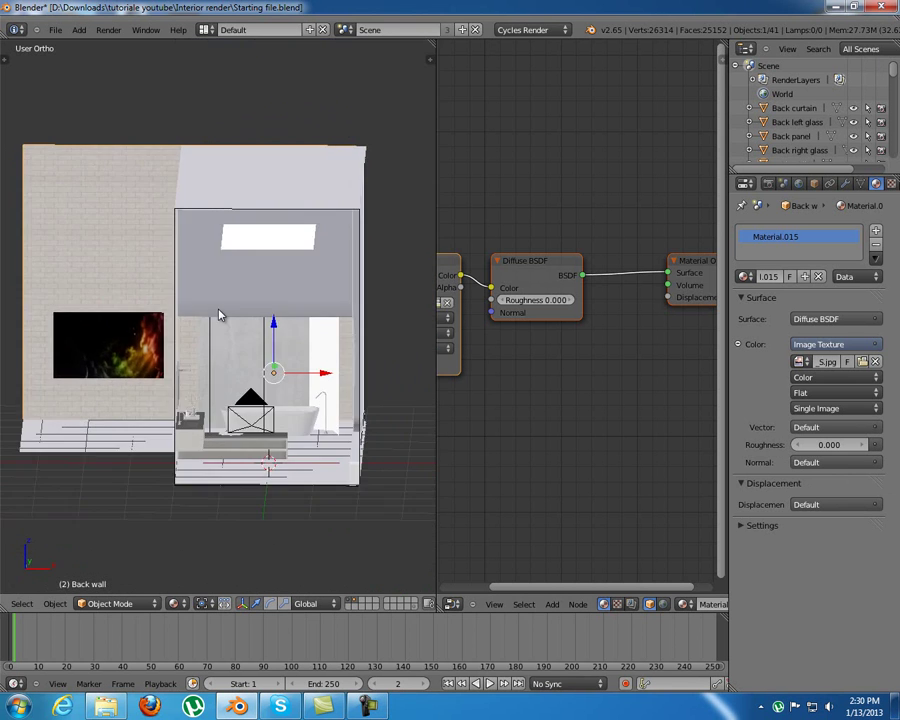
# Put the Back wall in Edit Mode from the front view and split the node editor to open a UV/Image Editor above it
pyautogui.press('Tab')
pyautogui.moveTo(220, 315); pyautogui.dragTo(253, 328, button='middle')
pyautogui.press('KP_1')
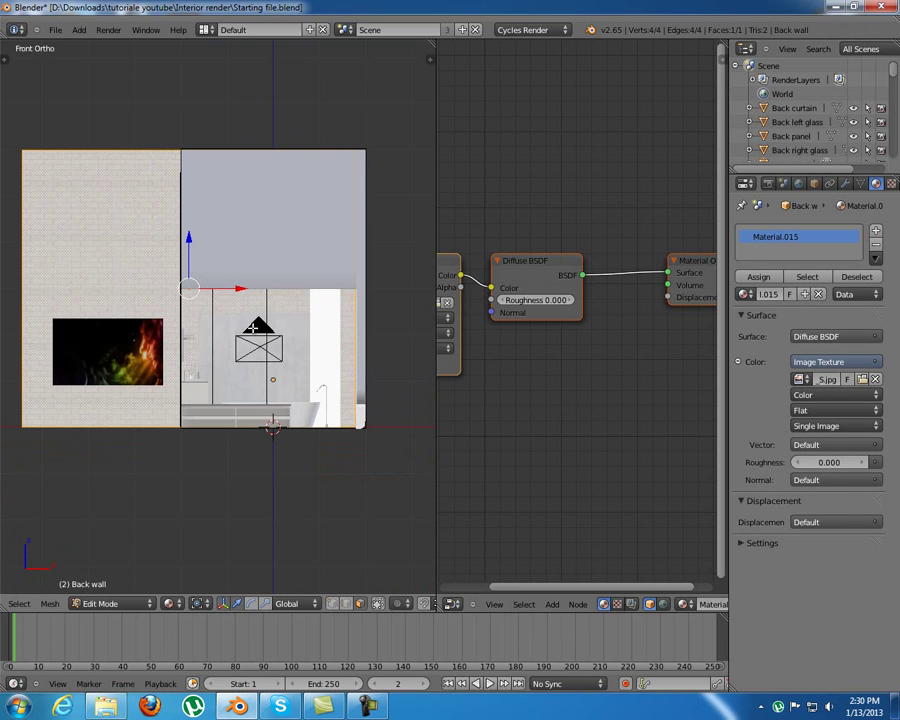
pyautogui.moveTo(723, 45); pyautogui.dragTo(714, 346)
pyautogui.click(452, 345)
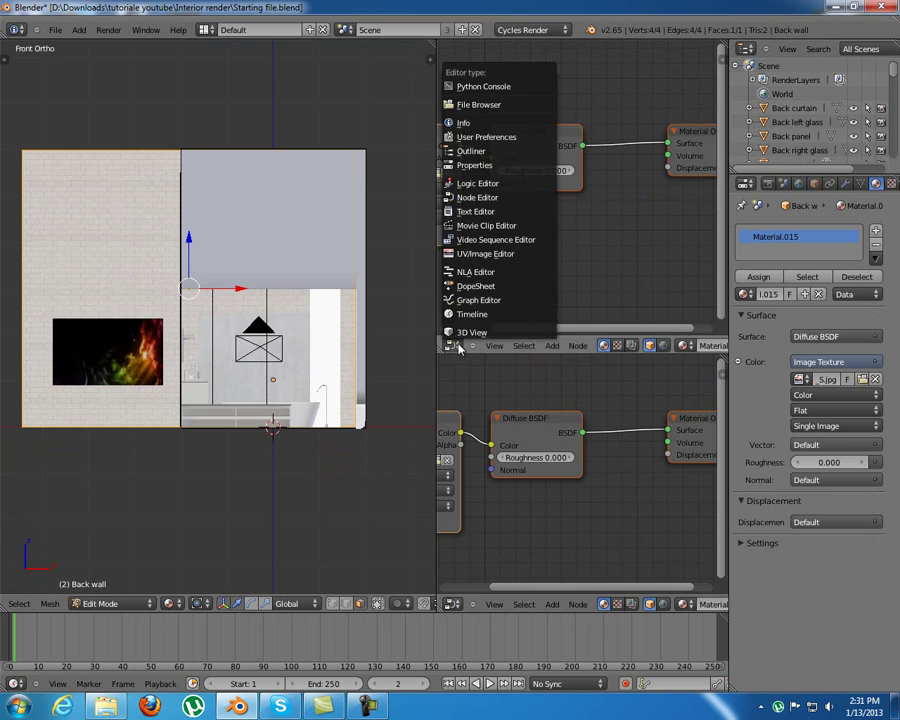
pyautogui.click(512, 255)
pyautogui.moveTo(430, 285); pyautogui.dragTo(363, 287)
pyautogui.scroll(-4, 512, 279)
pyautogui.scroll(2, 512, 279)
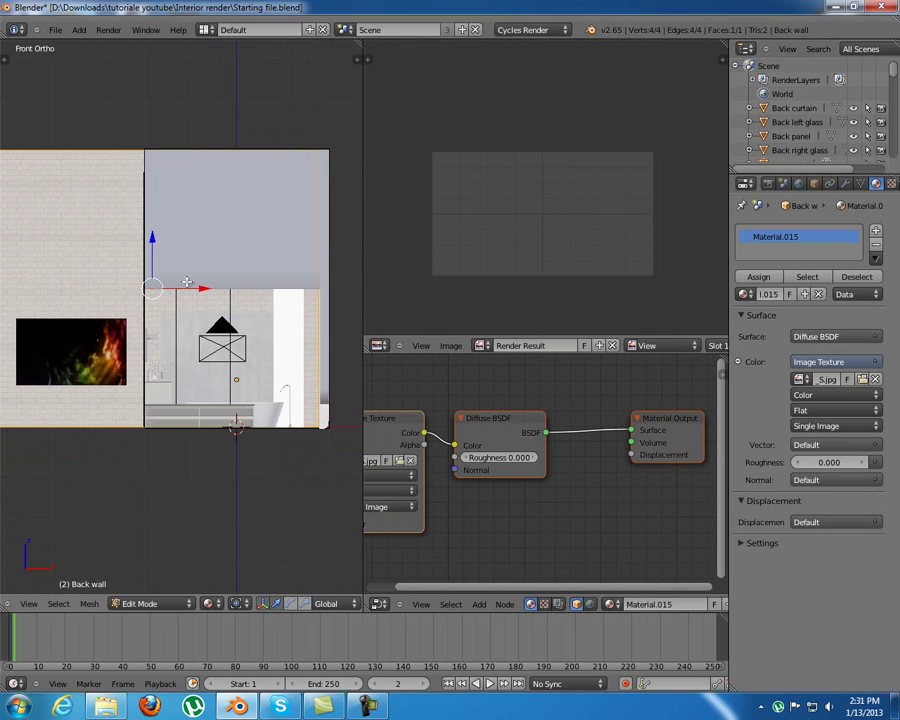
# Unwrap the Back wall with Project From View and show TilesPlain0071_9_S.jpg behind its UVs
pyautogui.keyDown('shift'); pyautogui.moveTo(192, 282); pyautogui.dragTo(218, 281, button='middle'); pyautogui.keyUp('shift')
pyautogui.press('u')
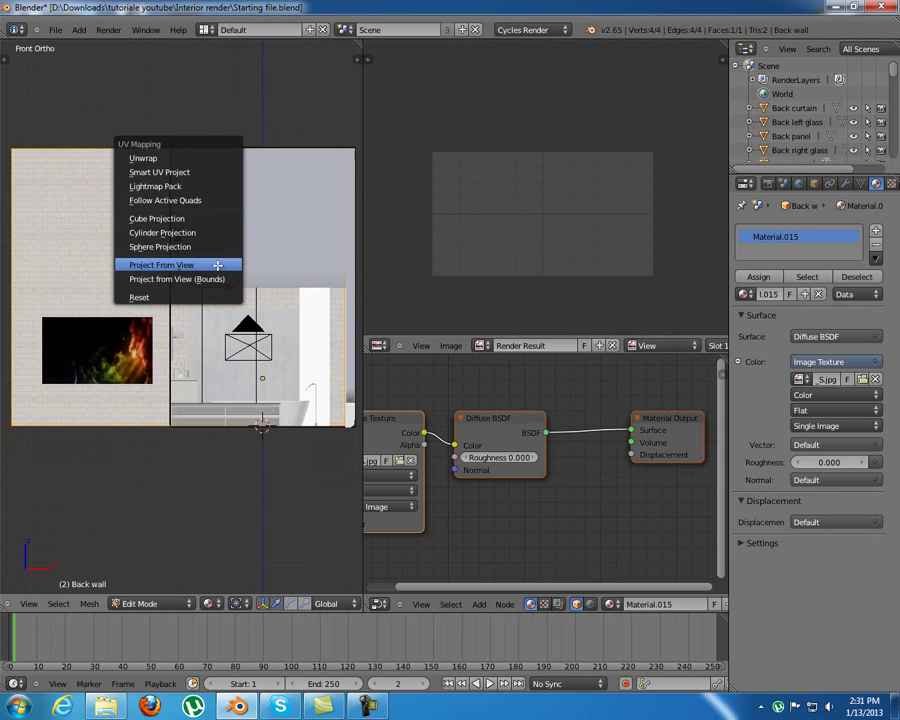
pyautogui.click(218, 265)
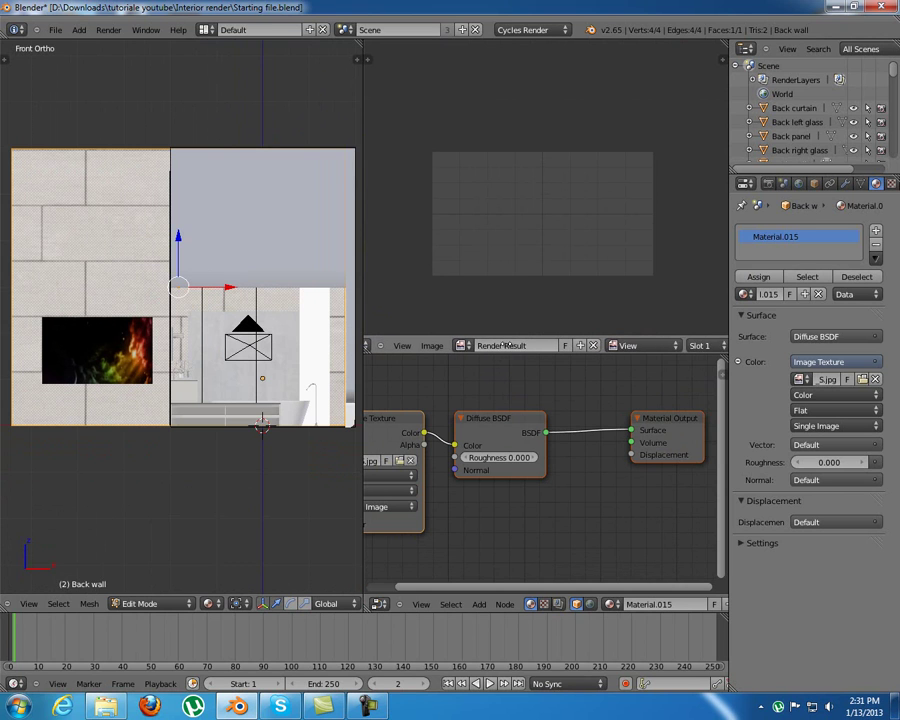
pyautogui.click(488, 348)
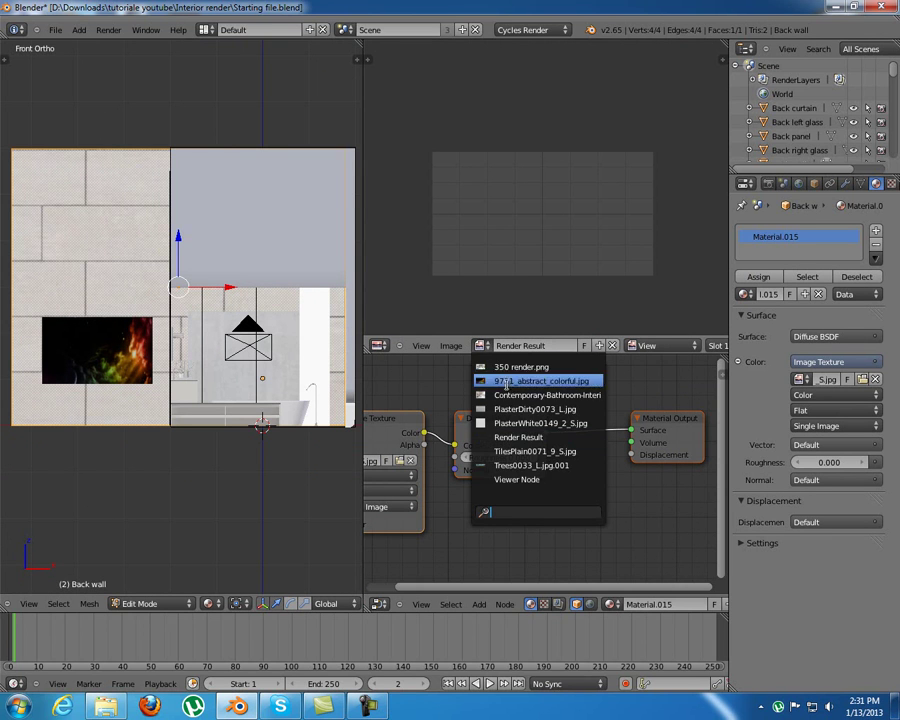
pyautogui.click(532, 451)
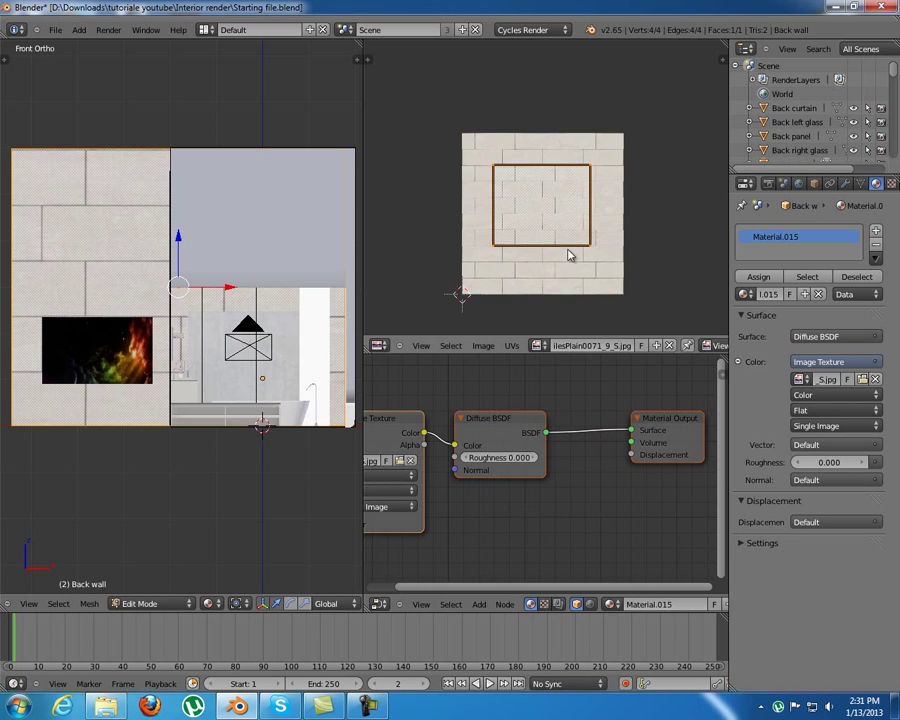
# Scale the Back wall's UVs up well beyond the image bounds to make the tiles much smaller, and inspect the wall
pyautogui.scroll(-5, 577, 276)
pyautogui.press('s')
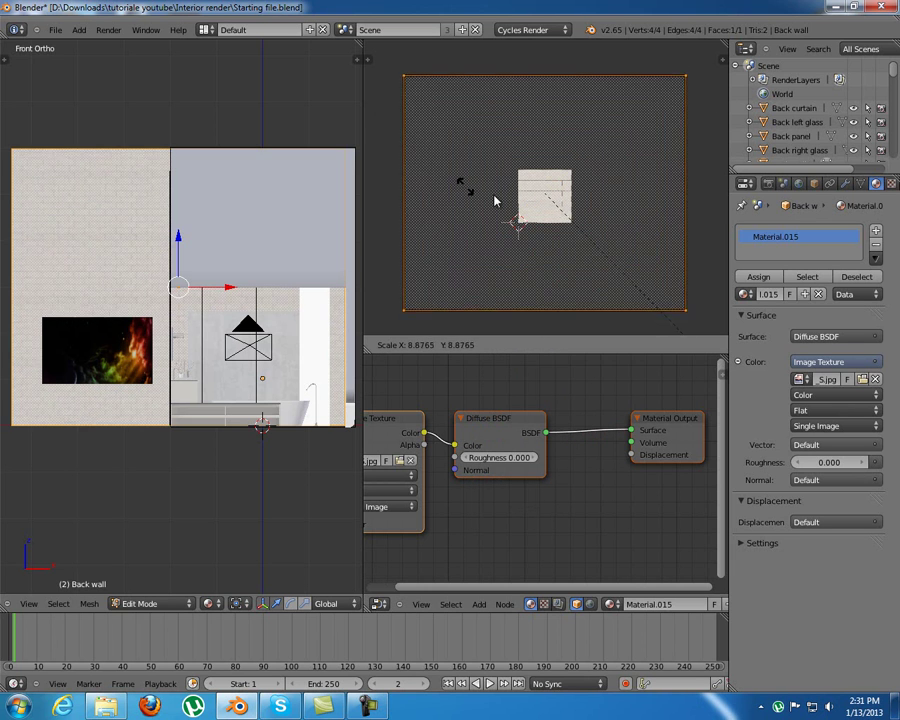
pyautogui.click(572, 216)
pyautogui.moveTo(150, 217); pyautogui.dragTo(270, 280, button='middle')
pyautogui.scroll(4, 244, 270)
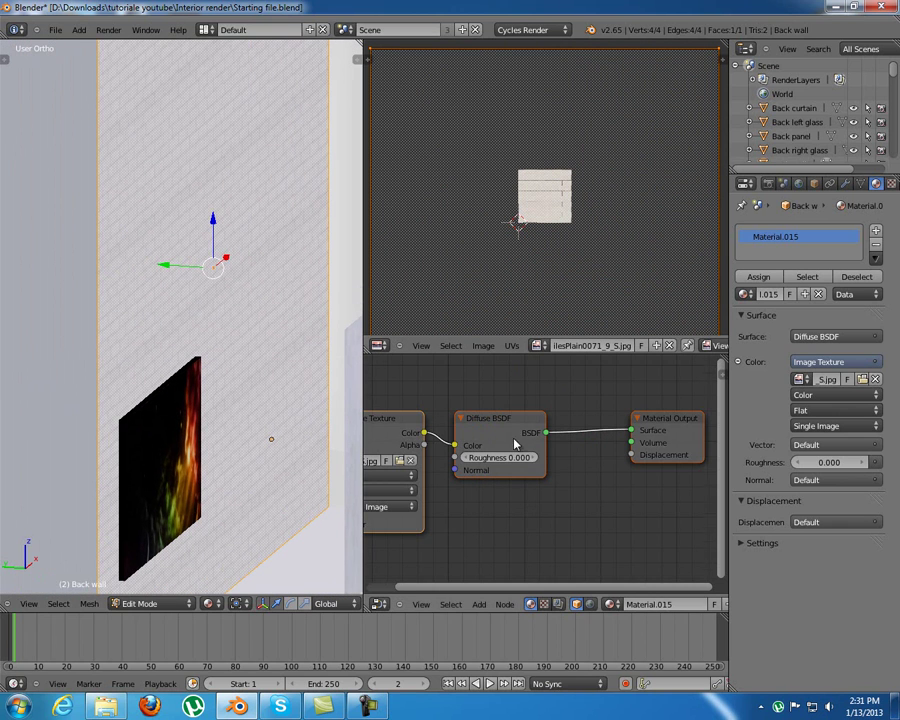
# Duplicate the Back wall's Image Texture node and place the copy below the Diffuse BSDF node
pyautogui.scroll(-2, 537, 506)
pyautogui.moveTo(540, 406); pyautogui.dragTo(539, 340, button='middle')
pyautogui.moveTo(554, 504); pyautogui.dragTo(553, 498, button='middle')
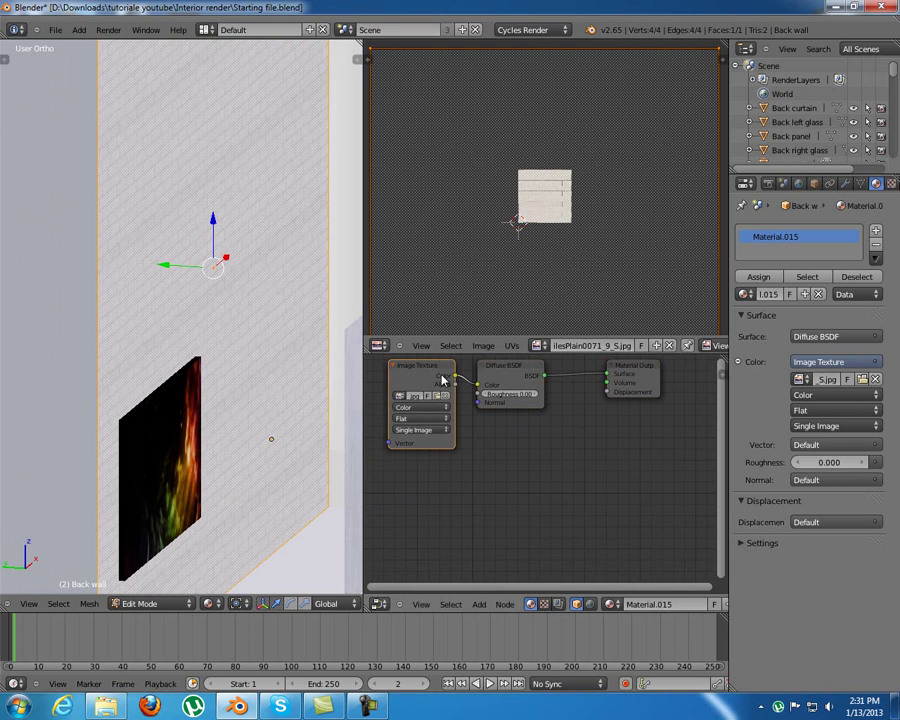
pyautogui.hotkey('shift', 'd')
pyautogui.click(530, 454)
pyautogui.moveTo(567, 457); pyautogui.dragTo(471, 440, button='middle')
pyautogui.hotkey('shift', 'a')
pyautogui.moveTo(460, 436)
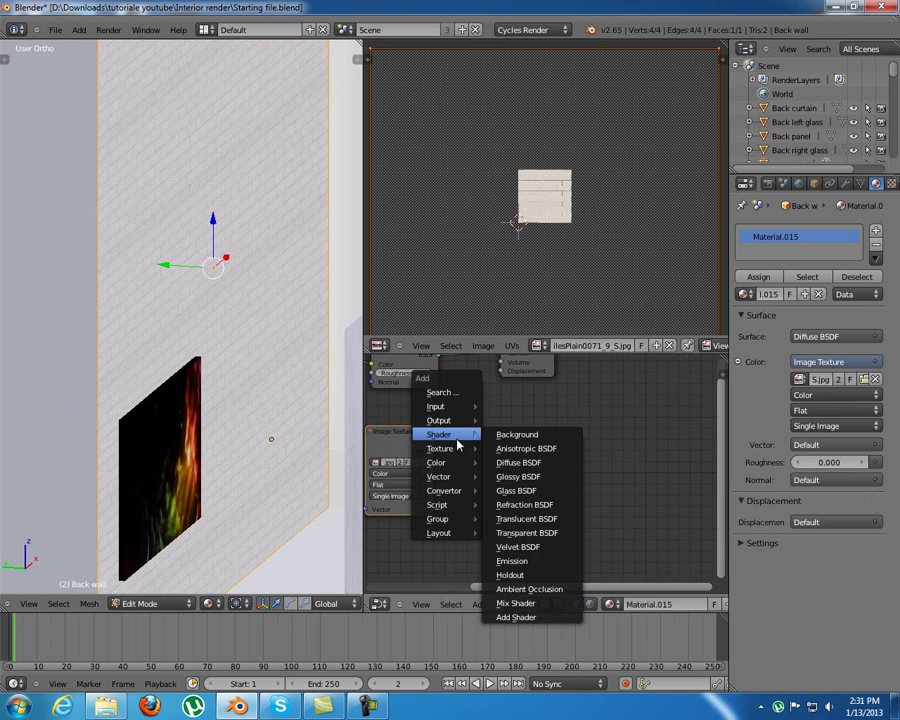
pyautogui.click(547, 604)
pyautogui.click(486, 416)
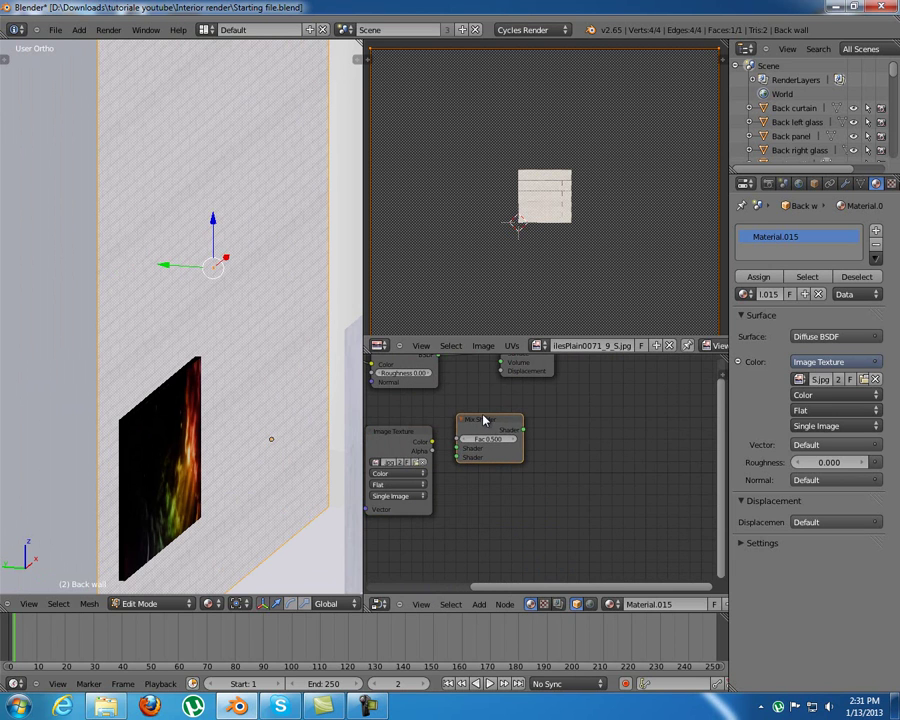
pyautogui.moveTo(486, 416); pyautogui.dragTo(520, 400, button='middle')
# Add a Mix color node beside the duplicated Image Texture node
pyautogui.hotkey('shift', 'a')
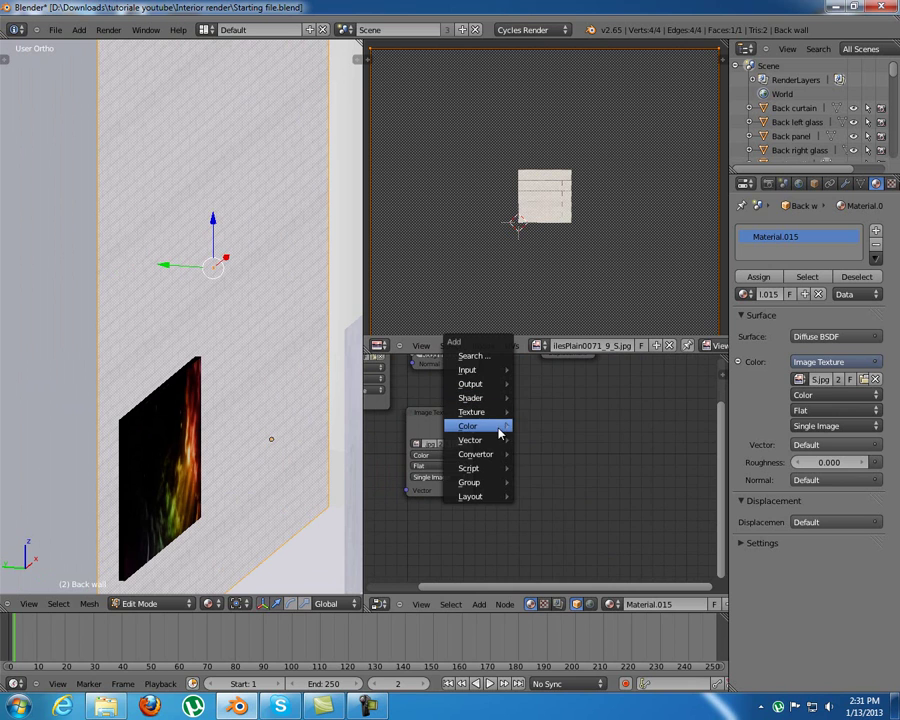
pyautogui.moveTo(496, 426)
pyautogui.click(570, 456)
pyautogui.click(522, 440)
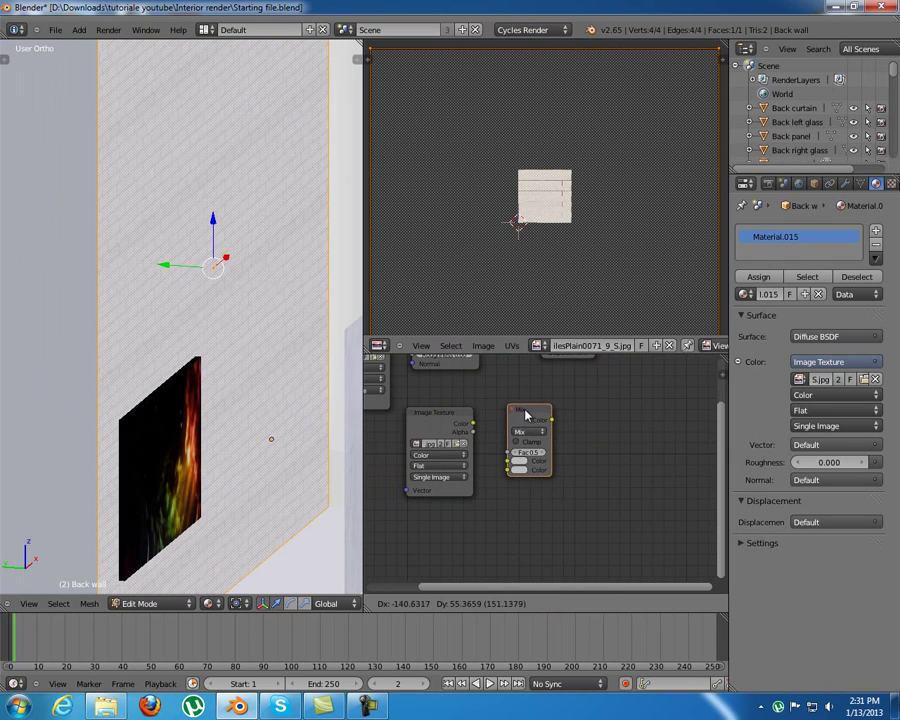
# Link the duplicated texture's Color to the Mix node's Color1 and the Mix output to the material's Displacement
pyautogui.scroll(2, 470, 460)
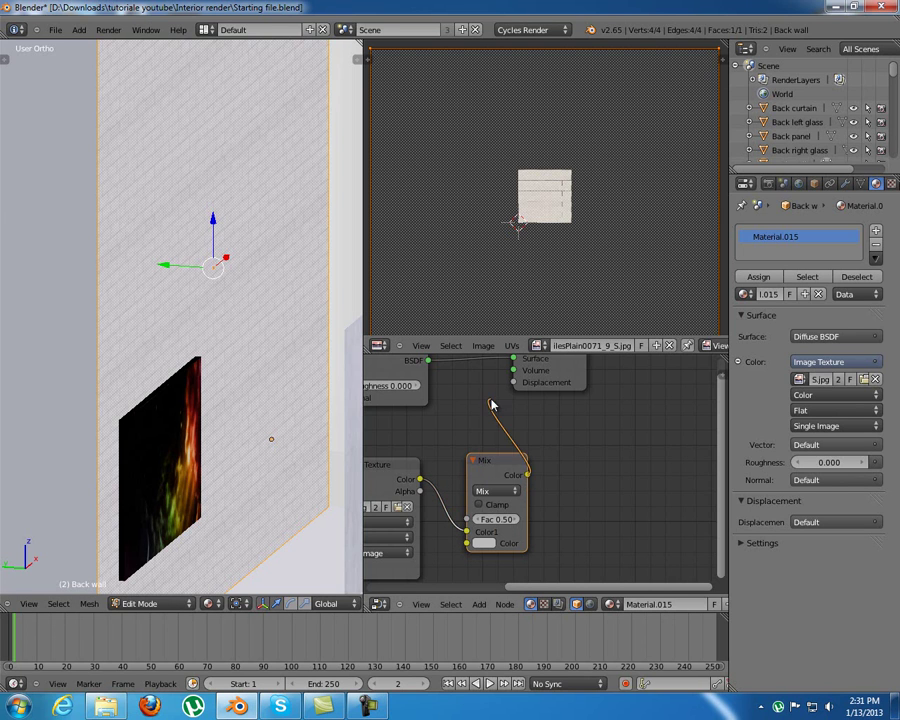
pyautogui.moveTo(505, 391); pyautogui.dragTo(508, 387)
pyautogui.moveTo(500, 465); pyautogui.dragTo(554, 474, button='middle')
pyautogui.moveTo(460, 462); pyautogui.dragTo(442, 467)
pyautogui.moveTo(530, 441)
pyautogui.mouseDown()
pyautogui.moveTo(512, 448)
pyautogui.moveTo(536, 434)
pyautogui.mouseUp()
# Set the Mix node's blend type to Multiply
pyautogui.click(541, 453)
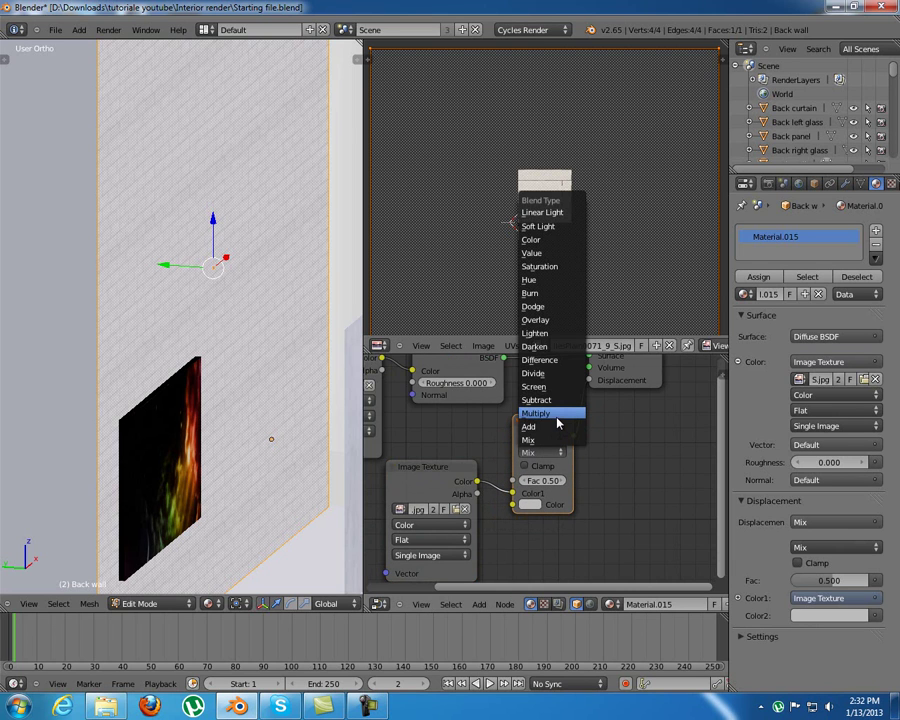
pyautogui.click(557, 414)
pyautogui.keyDown('ctrl'); pyautogui.hscroll(-2, 600, 454); pyautogui.keyUp('ctrl')
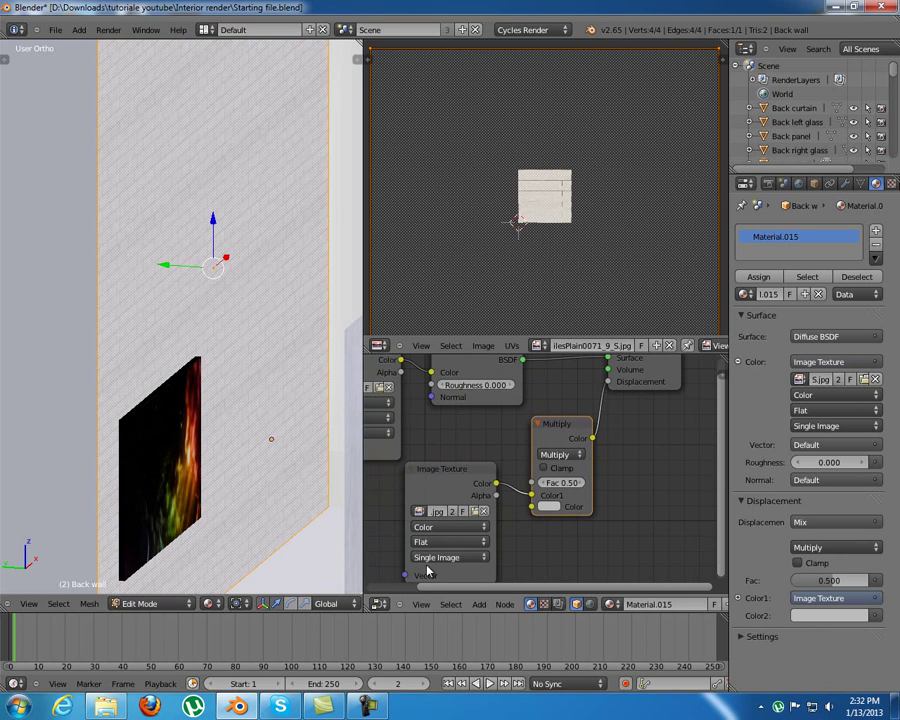
# Preview the Back wall's tile texture and displacement up close in Rendered shading
pyautogui.click(208, 603)
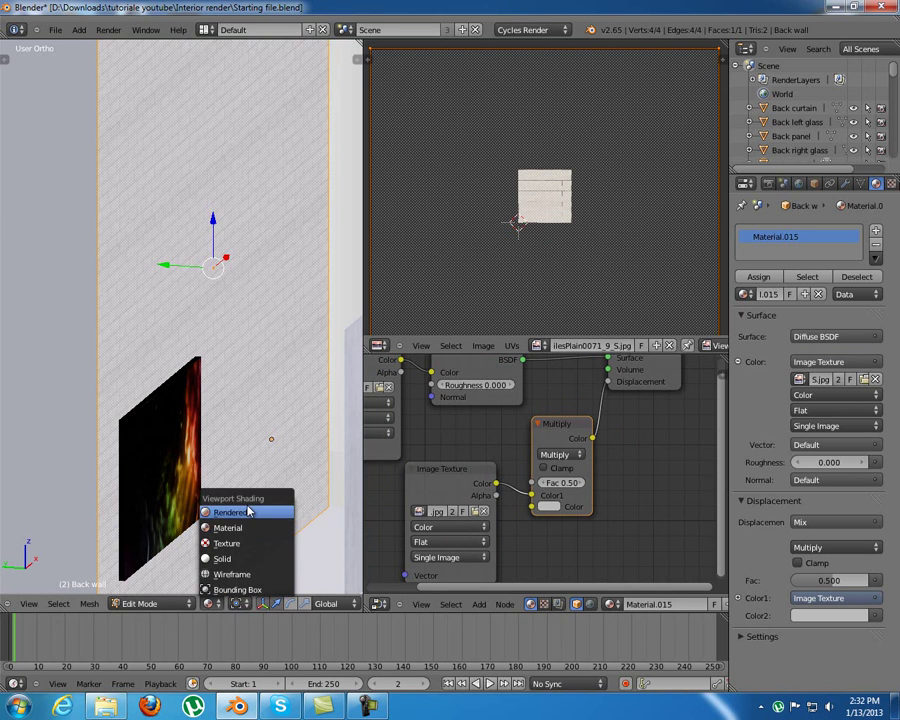
pyautogui.press('Return')
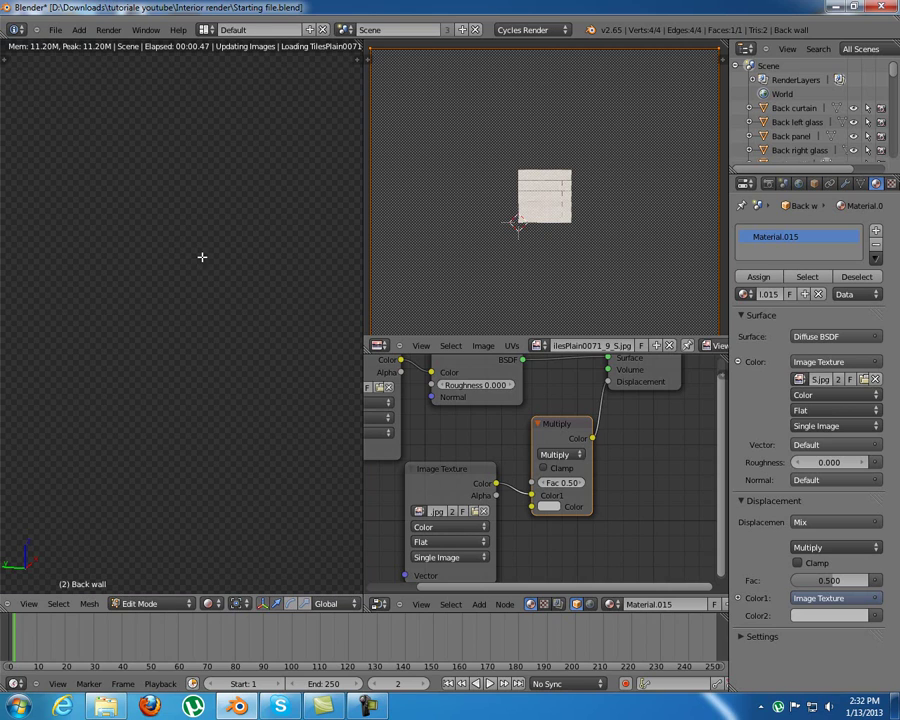
pyautogui.moveTo(190, 360); pyautogui.dragTo(290, 356, button='middle')
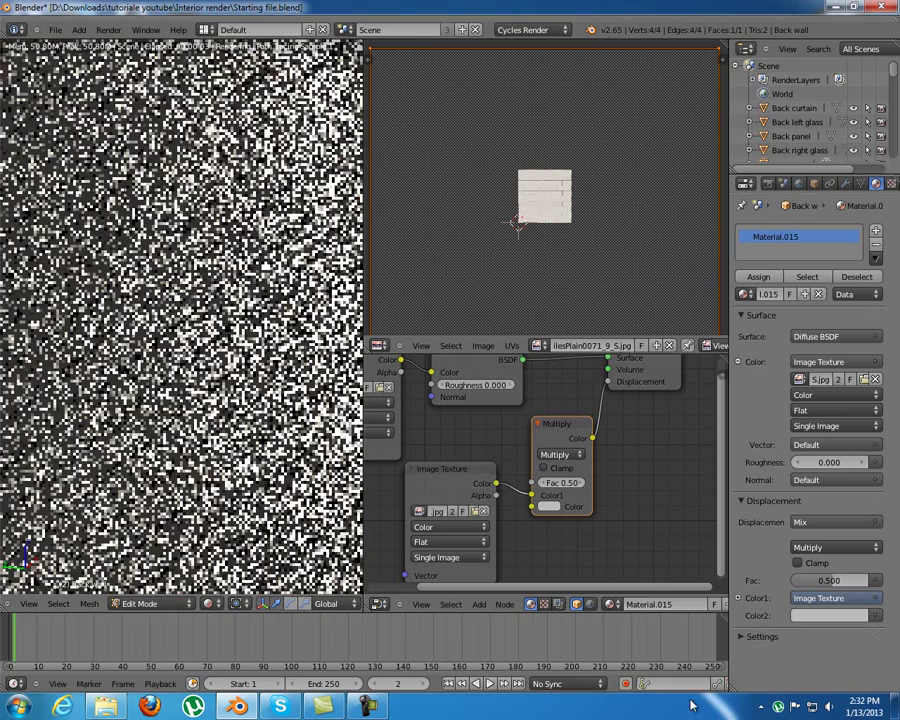
pyautogui.click(370, 706)
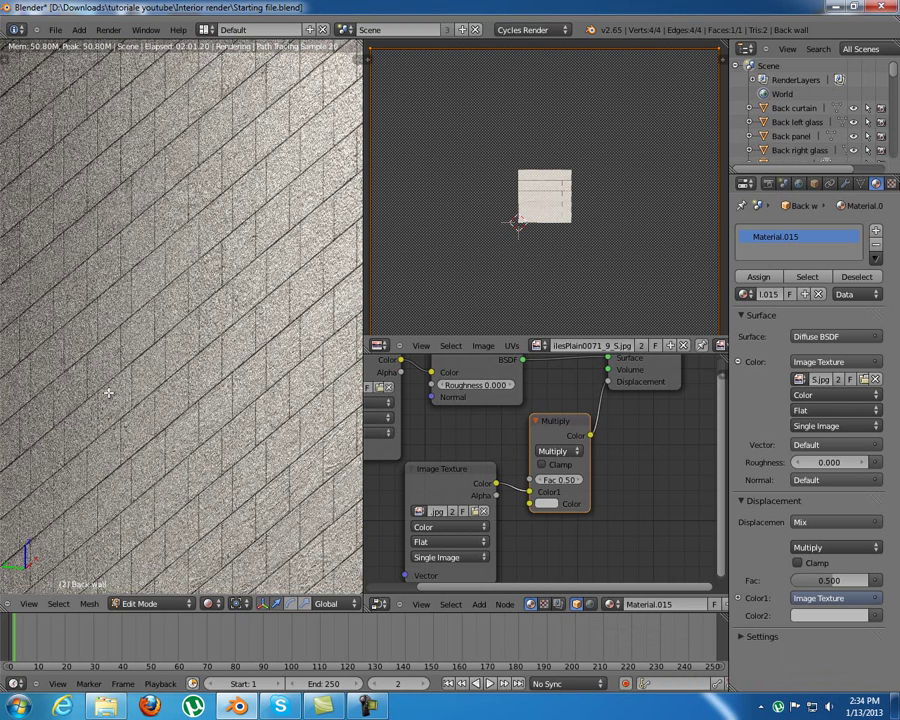
# Widen the Multiply node and link the duplicated texture's Color to its Fac input instead of Color1
pyautogui.moveTo(590, 480); pyautogui.dragTo(608, 480)
pyautogui.click(567, 480)
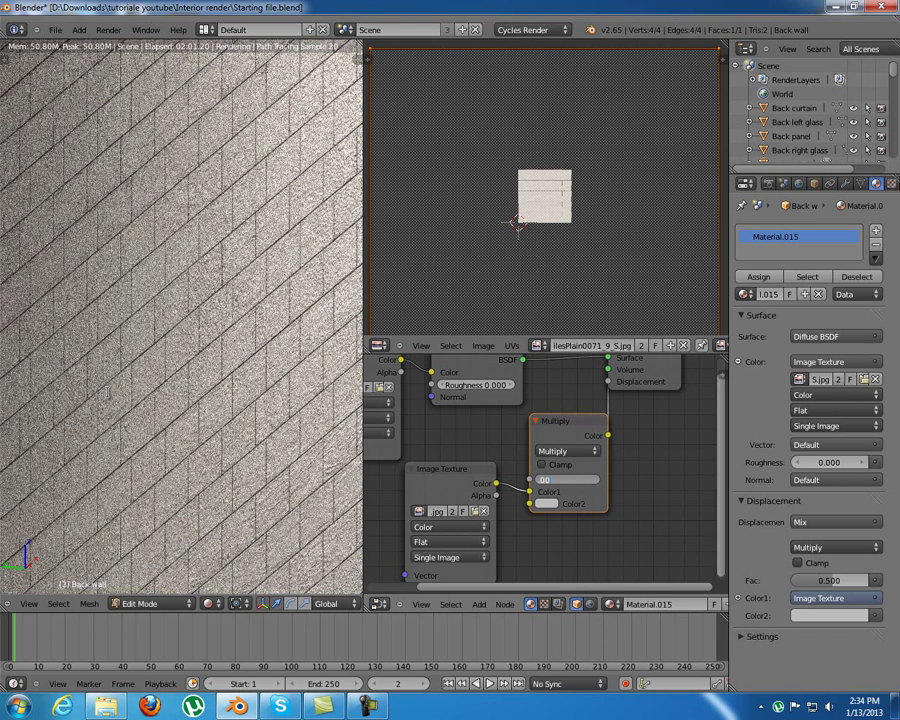
pyautogui.press('Return')
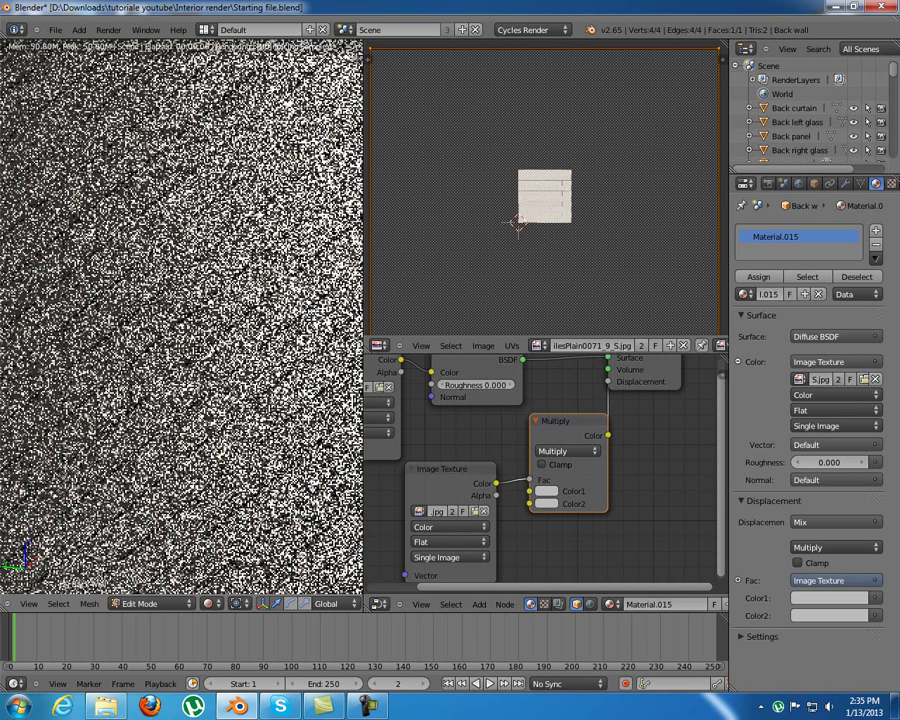
pyautogui.moveTo(570, 422); pyautogui.dragTo(550, 420)
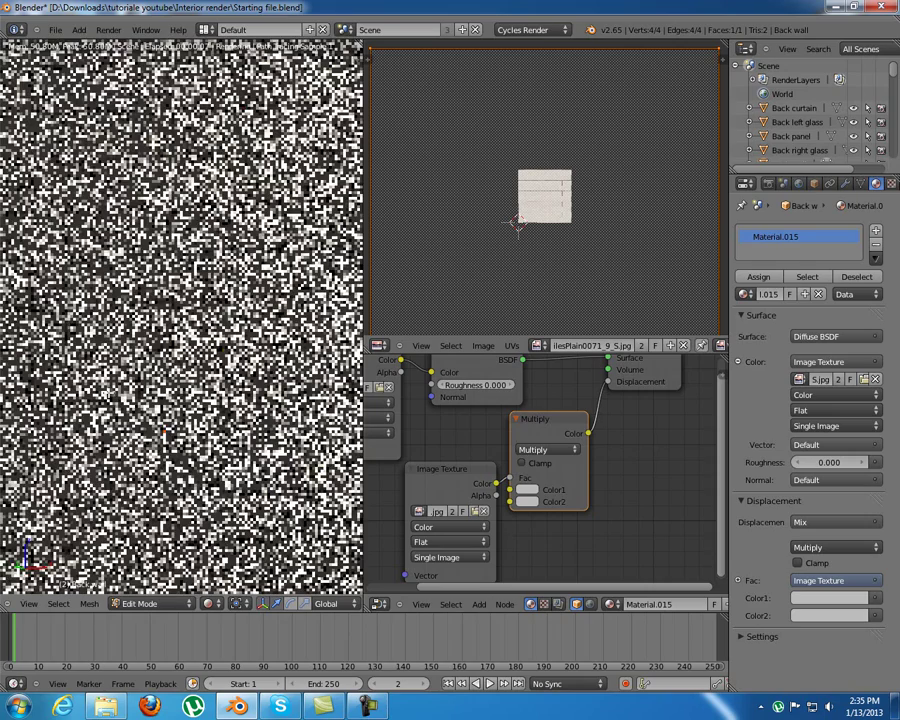
# Return the viewport to Material shading and leave Edit Mode on the Back wall
pyautogui.click(212, 604)
pyautogui.click(228, 527)
pyautogui.scroll(-1, 109, 393)
pyautogui.scroll(-5, 109, 393)
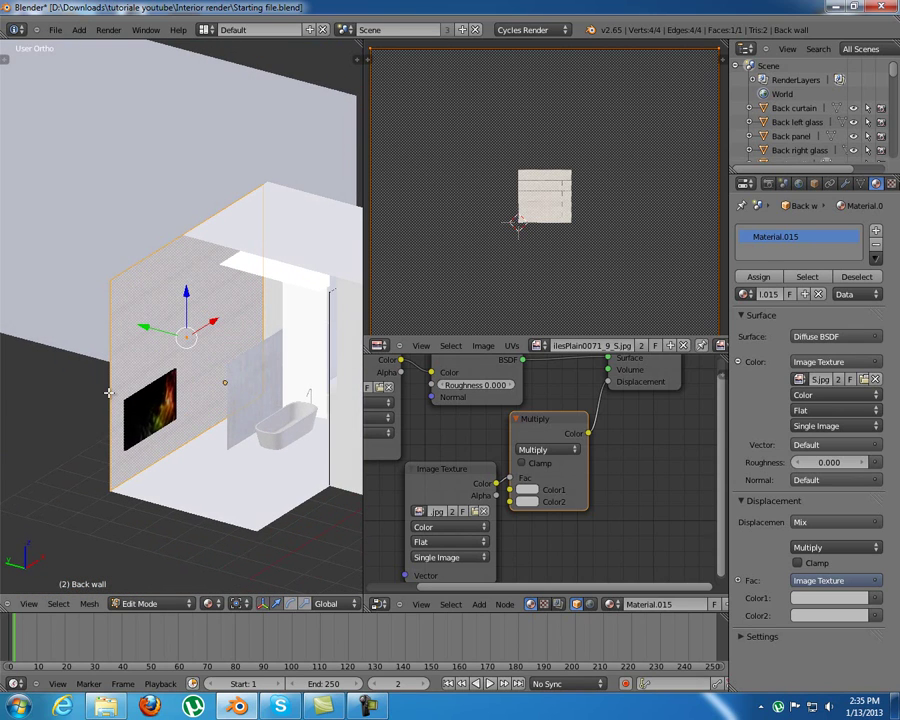
pyautogui.press('Tab')
# Select the Bath floor and create a new material for it named "wall"
pyautogui.rightClick(109, 393)
pyautogui.keyDown('shift'); pyautogui.moveTo(109, 393); pyautogui.dragTo(22, 384, button='middle'); pyautogui.keyUp('shift')
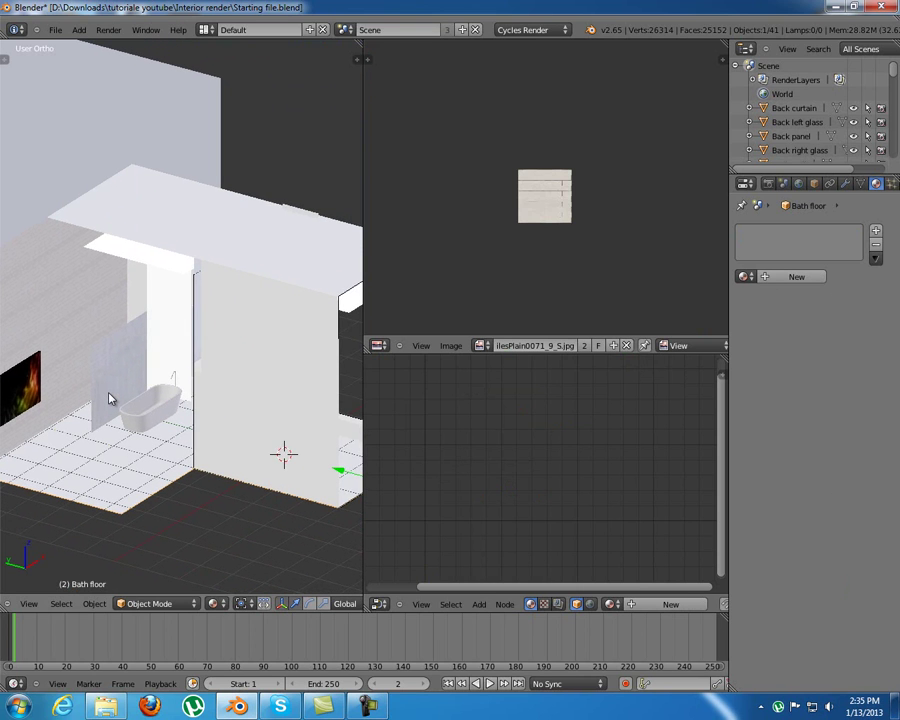
pyautogui.click(797, 277)
pyautogui.click(768, 277)
pyautogui.write('wall')
pyautogui.press('Return')
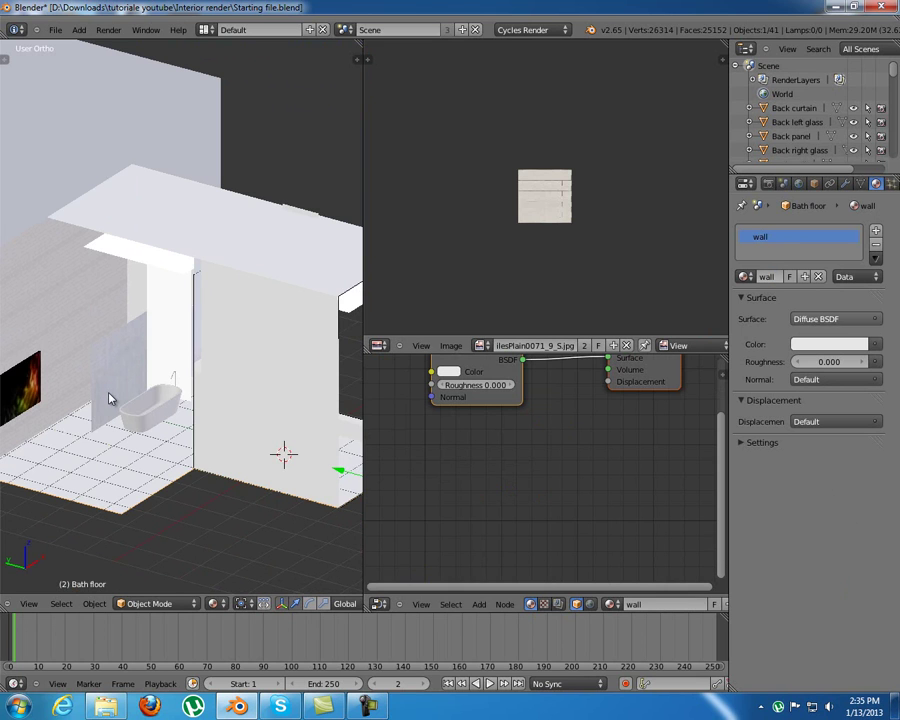
# Change the "wall" material's surface to a Mix Shader combining Diffuse BSDF and Glossy BSDF, and space out the nodes
pyautogui.click(835, 318)
pyautogui.click(704, 535)
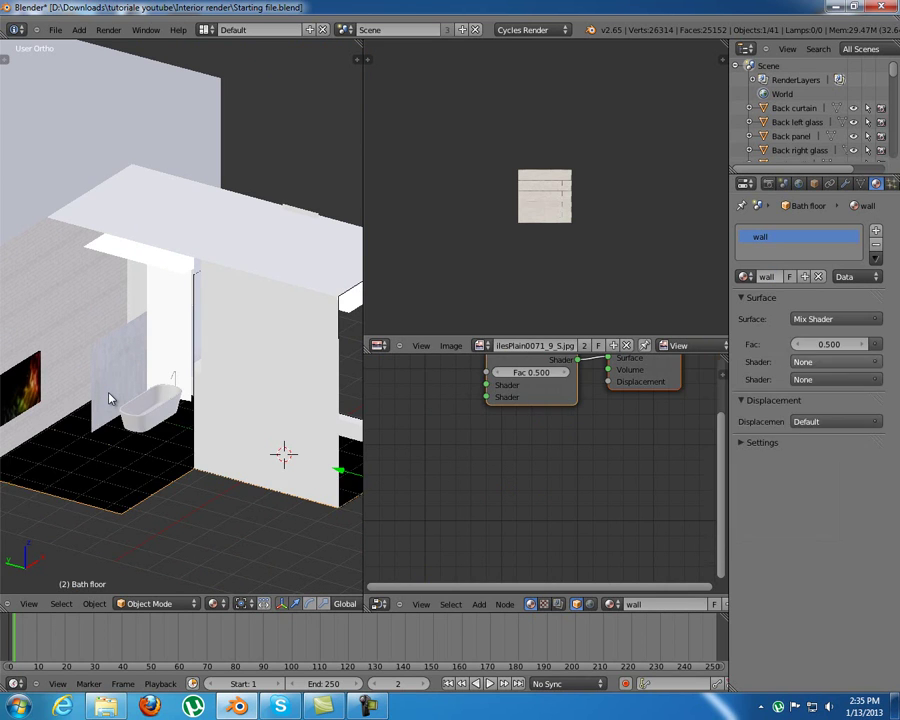
pyautogui.click(835, 361)
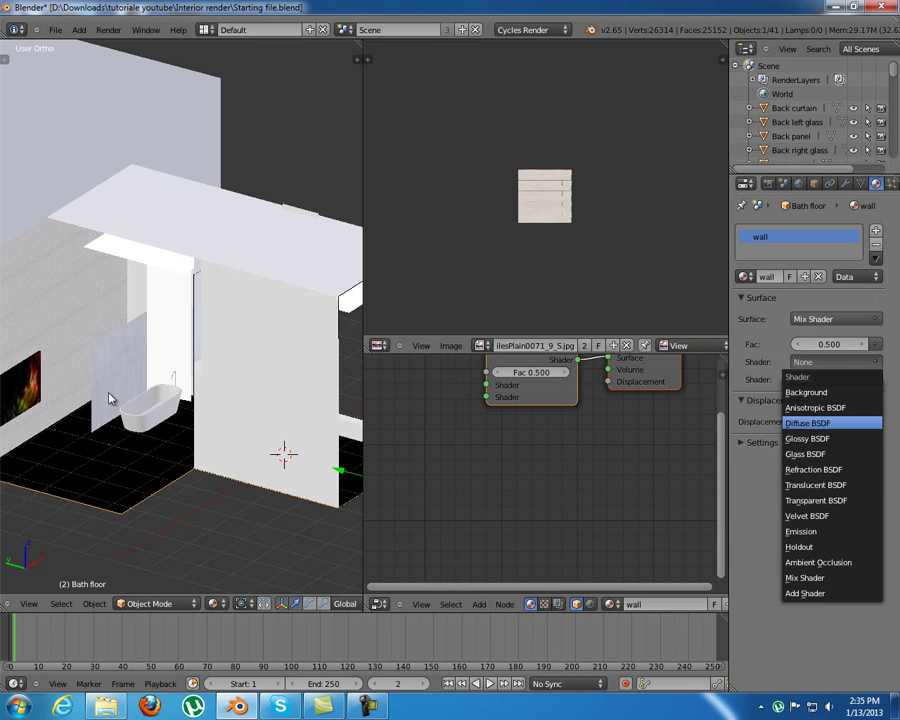
pyautogui.click(807, 423)
pyautogui.click(835, 432)
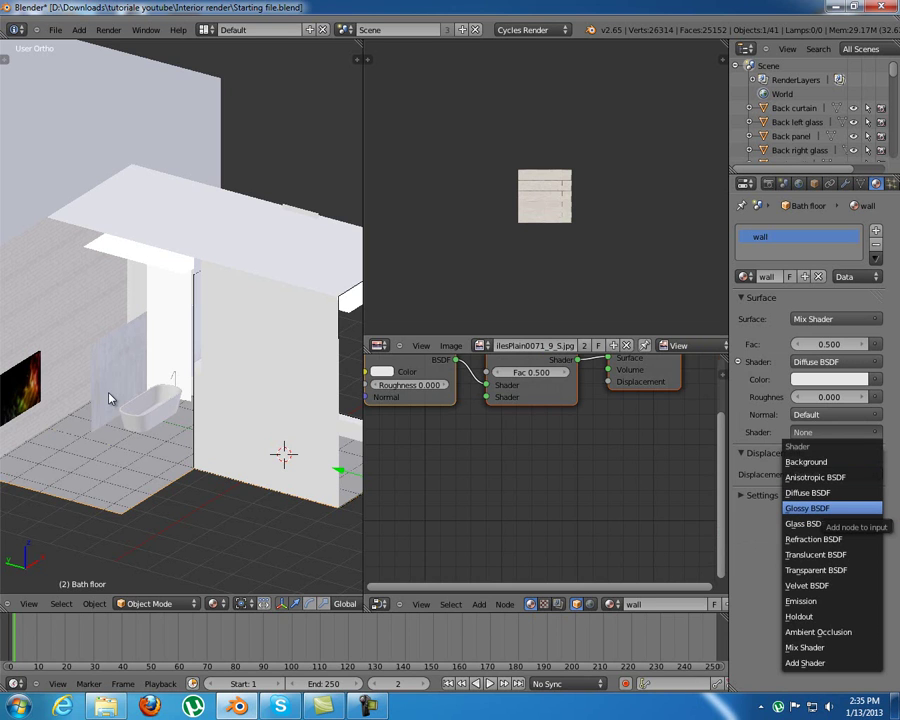
pyautogui.click(808, 508)
pyautogui.moveTo(445, 368); pyautogui.dragTo(445, 458)
pyautogui.moveTo(520, 490); pyautogui.dragTo(490, 503, button='middle')
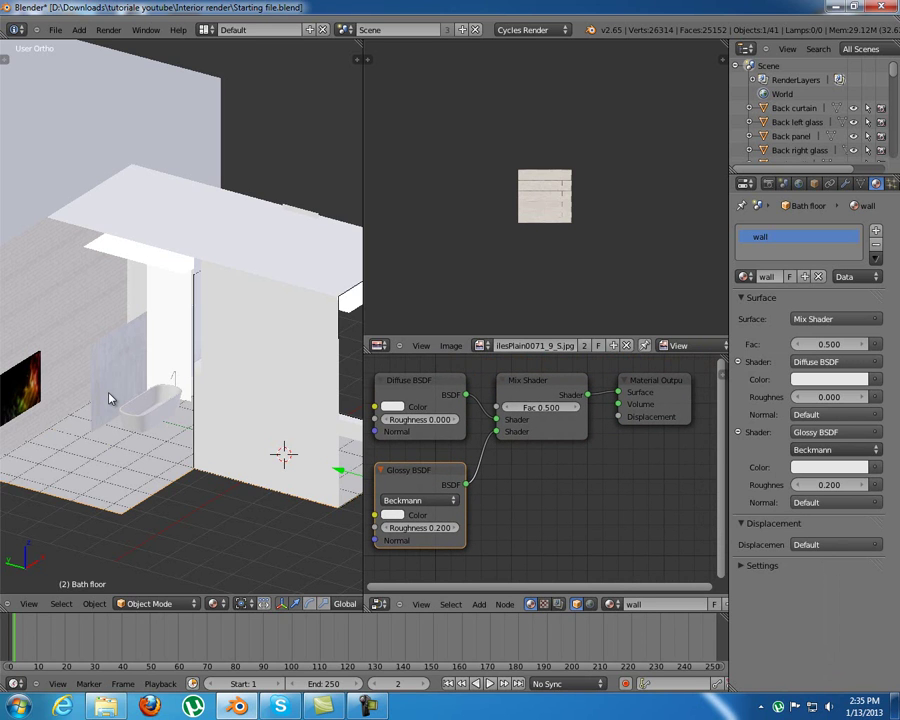
# Set the "wall" material's Mix Shader Fac to 0.300 and the Glossy BSDF's Roughness to 0.900
pyautogui.click(507, 407)
pyautogui.moveTo(430, 381); pyautogui.dragTo(427, 383)
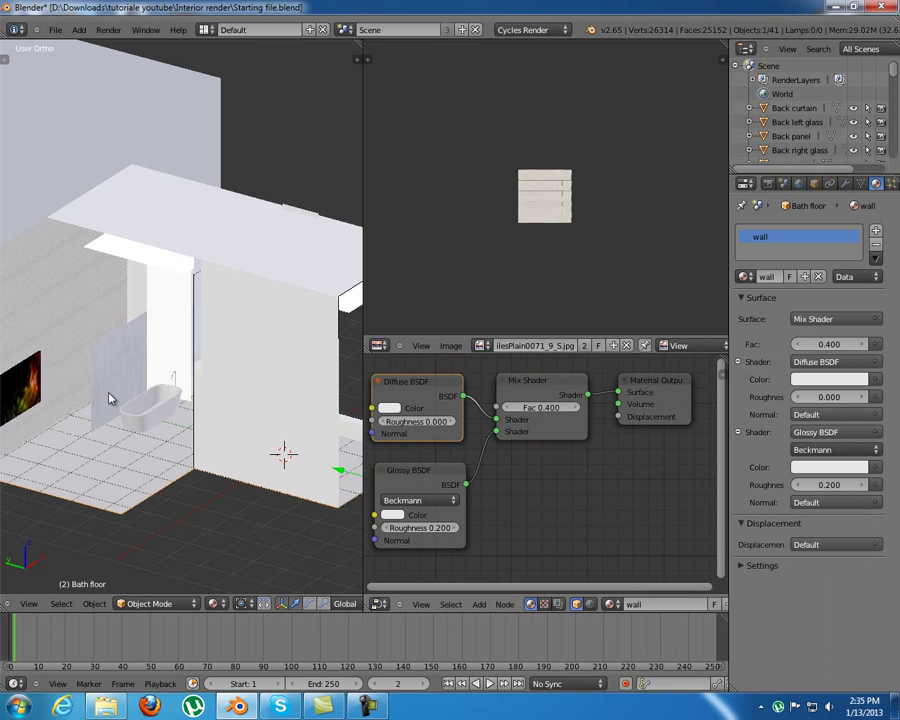
pyautogui.keyDown('ctrl'); pyautogui.moveTo(420, 528); pyautogui.dragTo(640, 528); pyautogui.keyUp('ctrl')
pyautogui.moveTo(420, 470); pyautogui.dragTo(412, 470)
pyautogui.moveTo(412, 470); pyautogui.dragTo(470, 465, button='middle')
pyautogui.moveTo(463, 378); pyautogui.dragTo(455, 380)
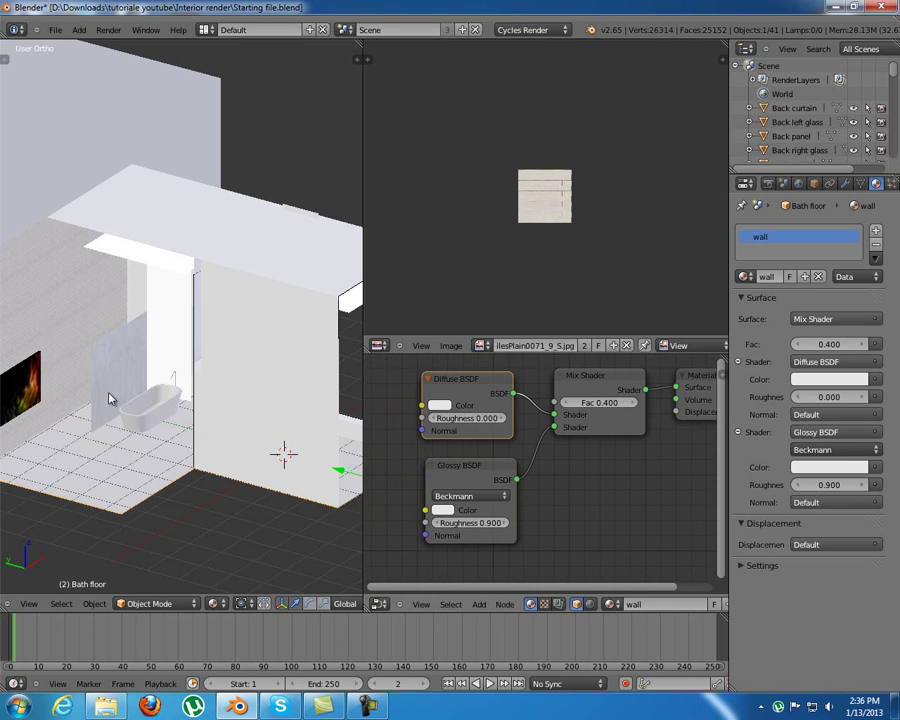
pyautogui.click(564, 403)
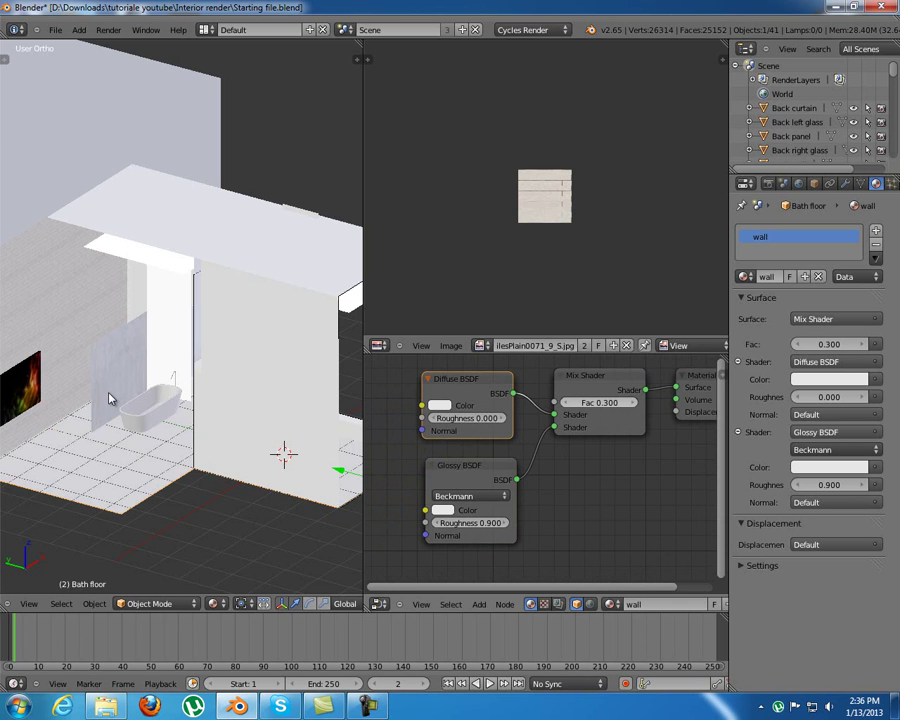
pyautogui.moveTo(200, 400)
pyautogui.mouseDown(button='middle')
pyautogui.moveTo(56, 399)
pyautogui.moveTo(158, 401)
pyautogui.moveTo(120, 400)
pyautogui.moveTo(120, 360)
pyautogui.moveTo(118, 400)
pyautogui.moveTo(150, 396)
pyautogui.mouseUp(button='middle')
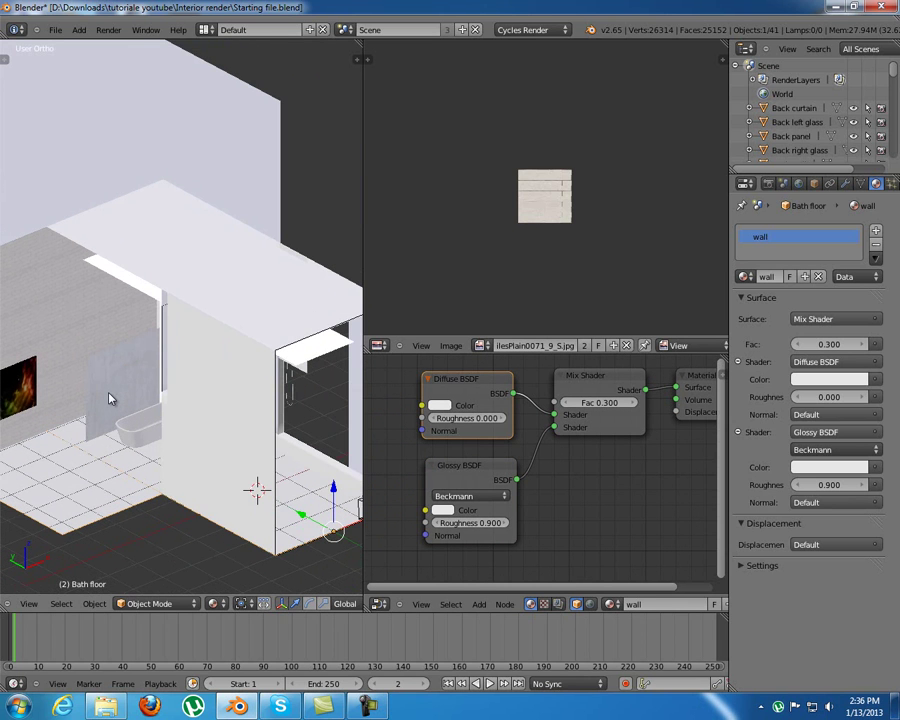
pyautogui.press('g')
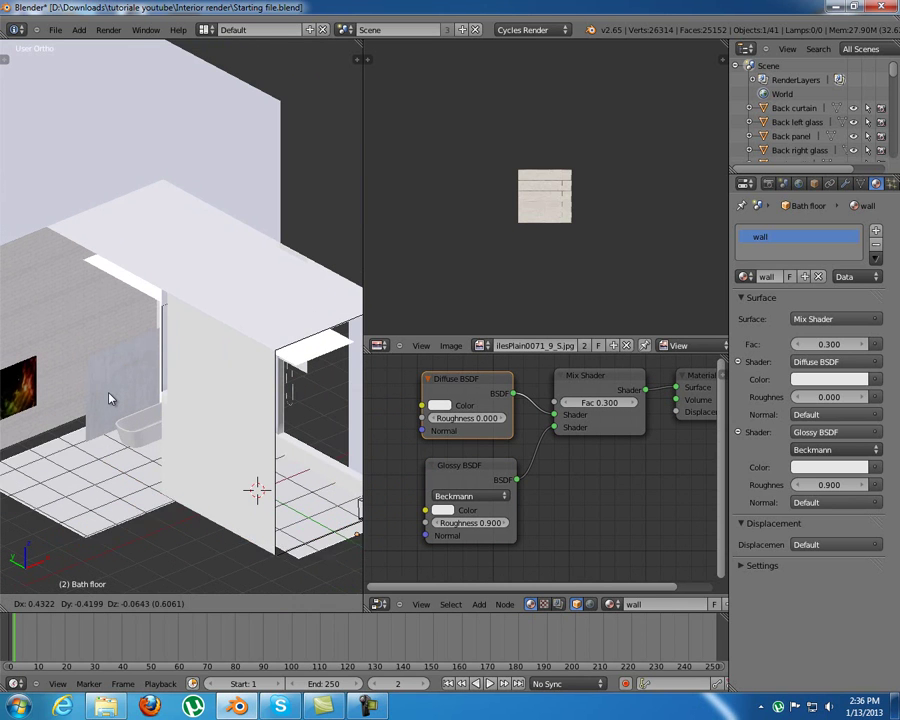
pyautogui.rightClick(111, 398)
# Select the Bath front wall
pyautogui.moveTo(111, 398)
pyautogui.mouseDown(button='middle')
pyautogui.moveTo(15, 398)
pyautogui.moveTo(160, 384)
pyautogui.moveTo(155, 364)
pyautogui.moveTo(183, 388)
pyautogui.moveTo(193, 377)
pyautogui.mouseUp(button='middle')
pyautogui.scroll(4, 111, 398)
pyautogui.scroll(-1, 111, 398)
pyautogui.rightClick(111, 398)
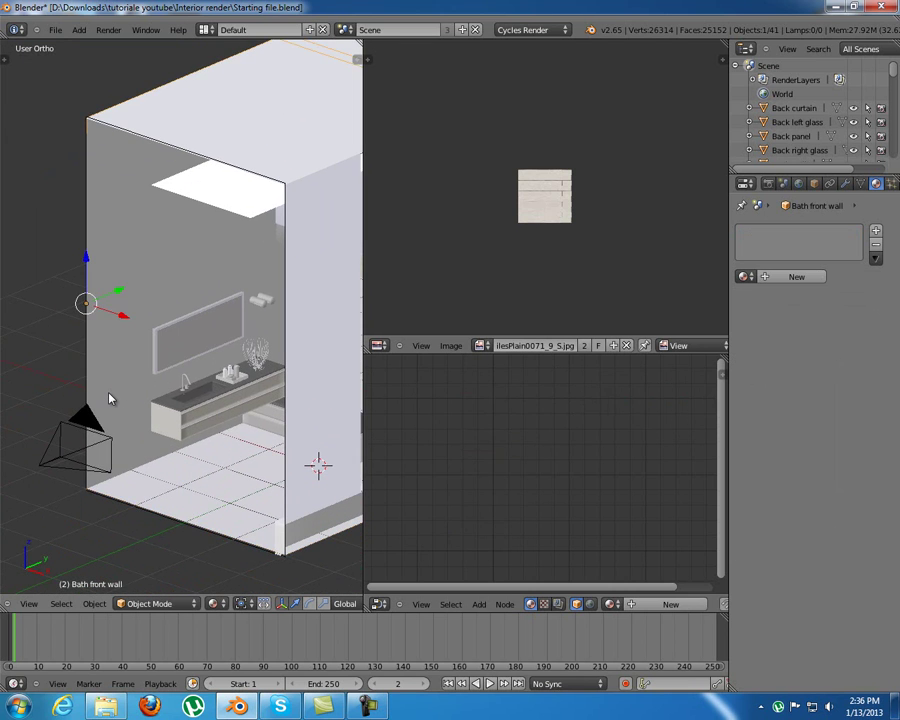
pyautogui.moveTo(111, 398)
pyautogui.mouseDown(button='middle')
pyautogui.moveTo(165, 398)
pyautogui.moveTo(21, 450)
pyautogui.mouseUp(button='middle')
pyautogui.scroll(-3, 111, 398)
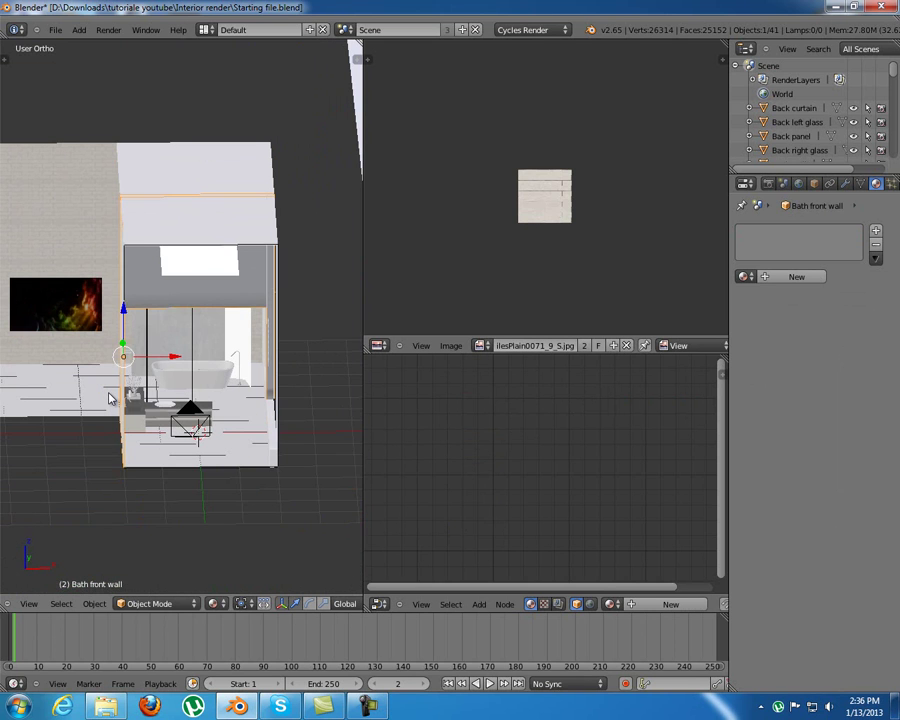
# Extend the selection with another bathroom surface and the Bath left wall, checking the picked objects with cancelled moves
pyautogui.keyDown('shift'); pyautogui.rightClick(111, 398); pyautogui.keyUp('shift')
pyautogui.press('g')
pyautogui.press('Escape')
pyautogui.moveTo(111, 398); pyautogui.dragTo(160, 398, button='middle')
pyautogui.press('g')
pyautogui.press('Escape')
pyautogui.scroll(2, 111, 398)
pyautogui.moveTo(111, 398); pyautogui.dragTo(90, 395, button='middle')
pyautogui.keyDown('shift'); pyautogui.rightClick(110, 398); pyautogui.keyUp('shift')
pyautogui.press('g')
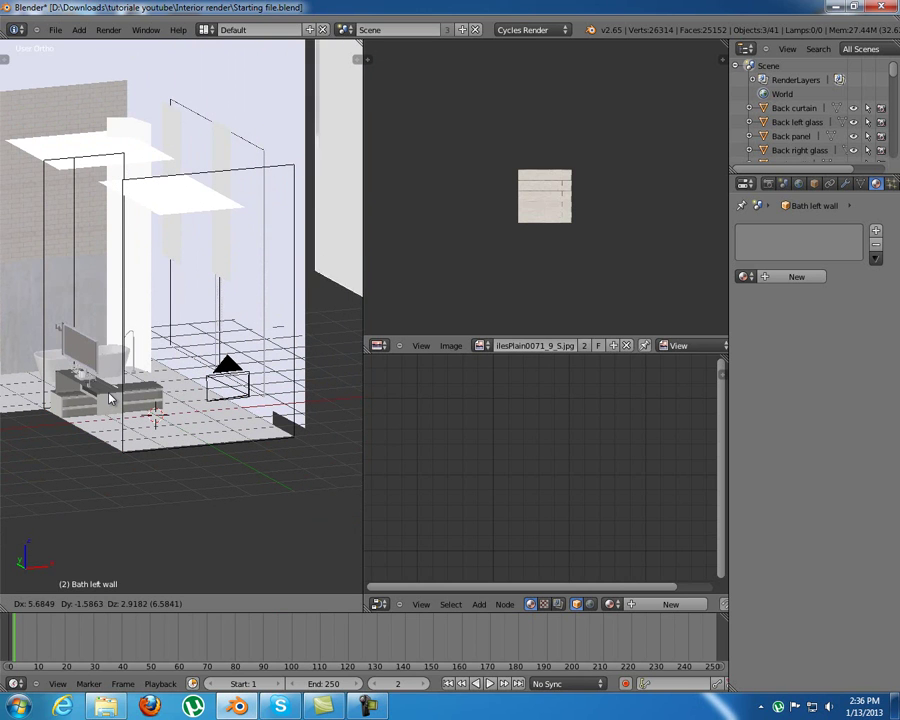
pyautogui.press('Escape')
# Add the Bath floor to the selection as the active object and link its "wall" material to the selected objects
pyautogui.scroll(3, 110, 398)
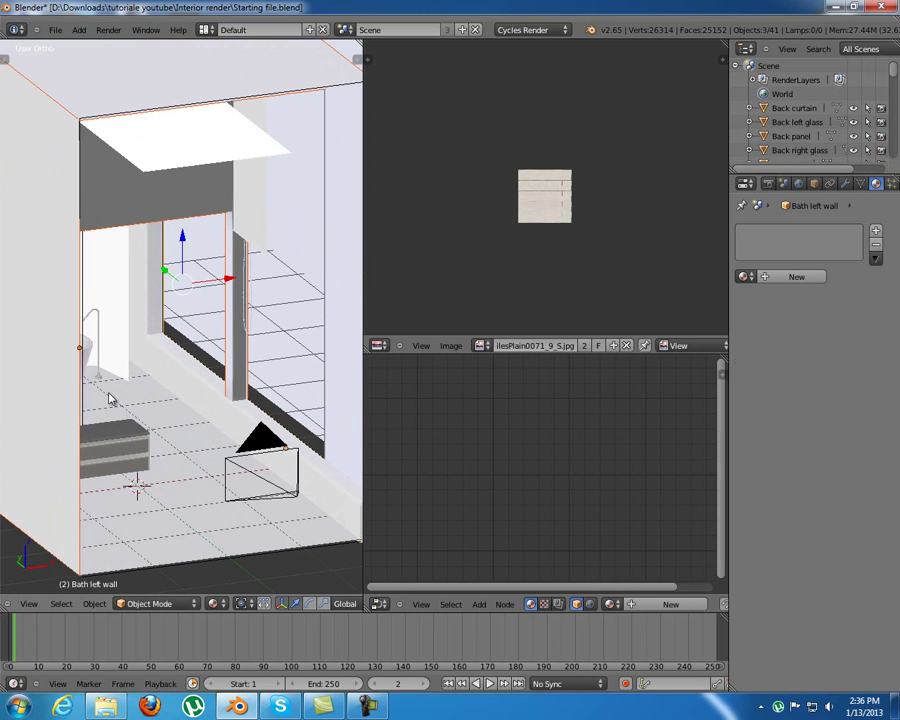
pyautogui.keyDown('shift'); pyautogui.rightClick(110, 398); pyautogui.keyUp('shift')
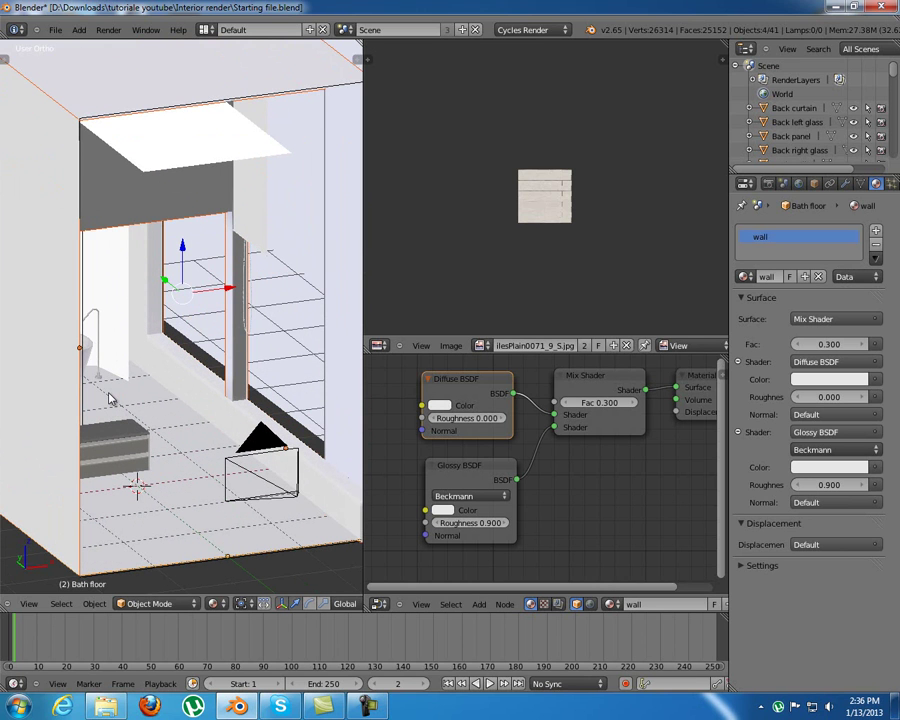
pyautogui.hotkey('ctrl', 'l')
pyautogui.press('Return')
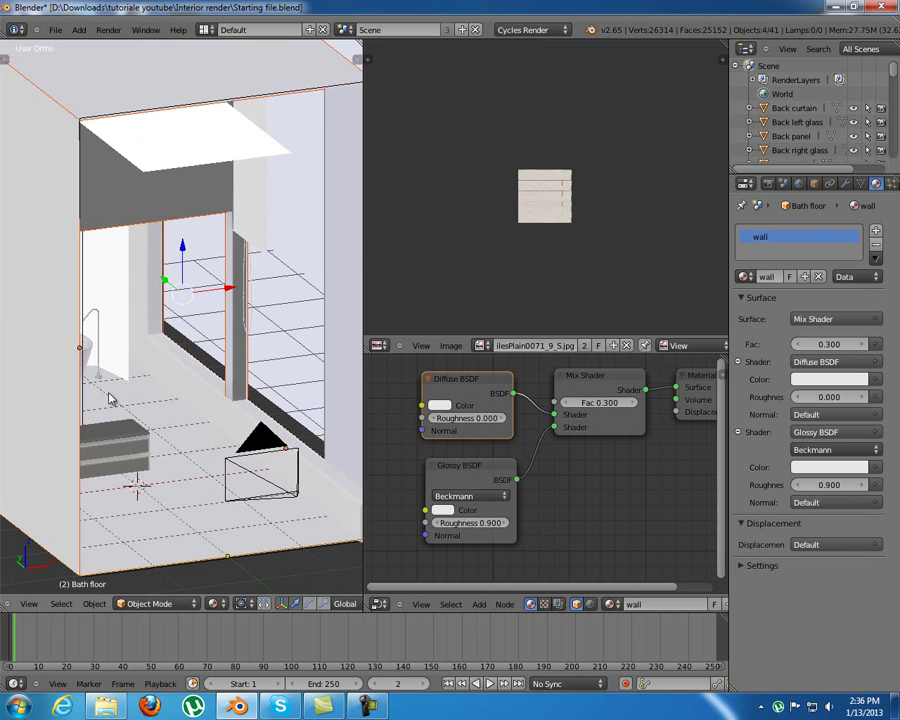
# Link the Vaze's material to the hanging chain beside the Front curtain
pyautogui.rightClick(110, 398)
pyautogui.moveTo(110, 398)
pyautogui.mouseDown(button='middle')
pyautogui.moveTo(95, 391)
pyautogui.moveTo(106, 398)
pyautogui.moveTo(100, 405)
pyautogui.mouseUp(button='middle')
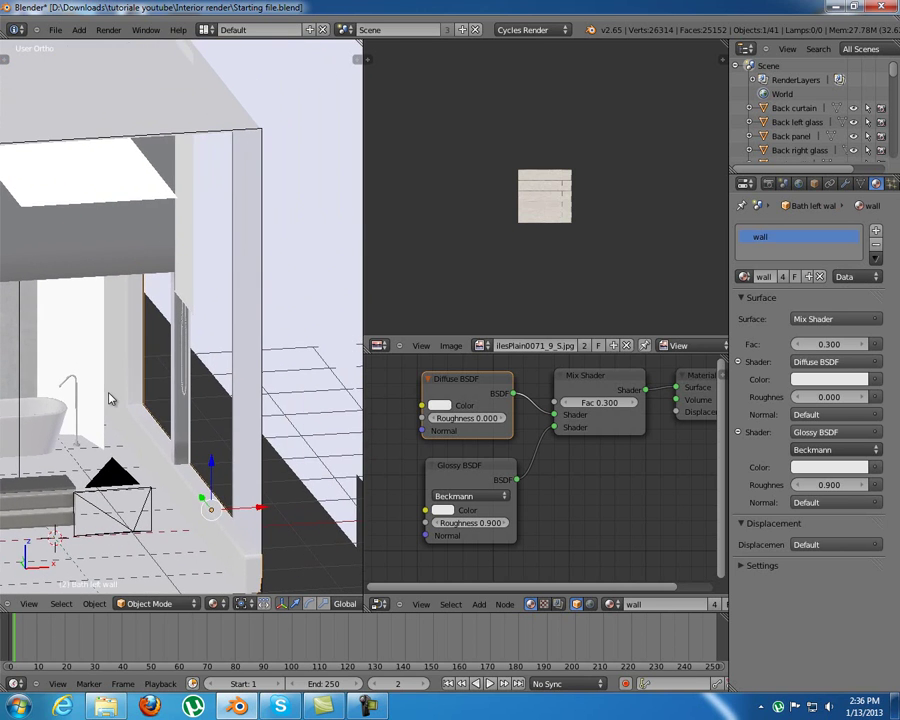
pyautogui.scroll(5, 110, 398)
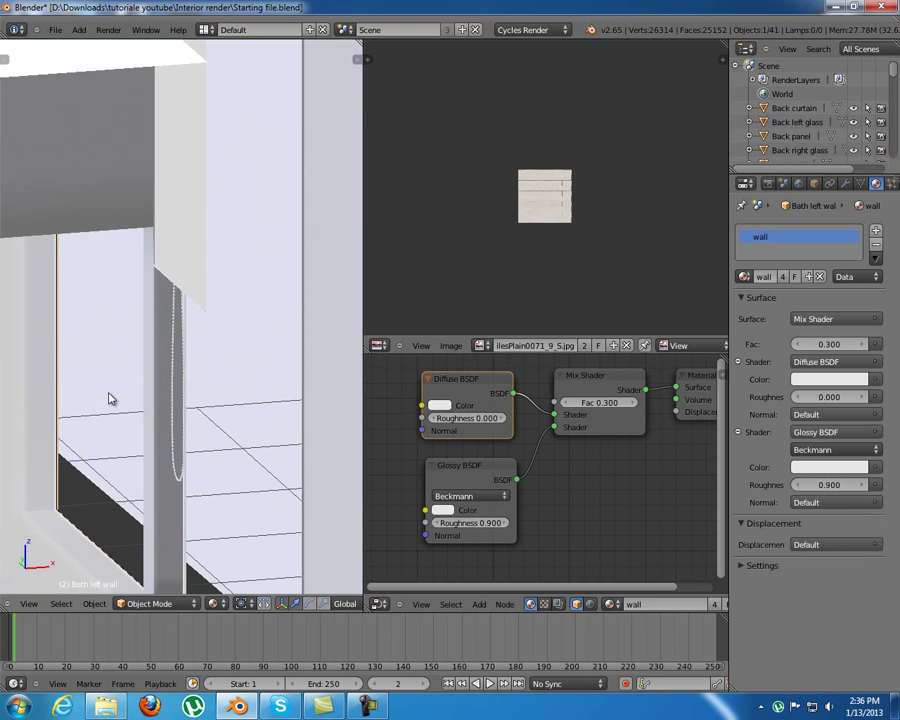
pyautogui.rightClick(110, 398)
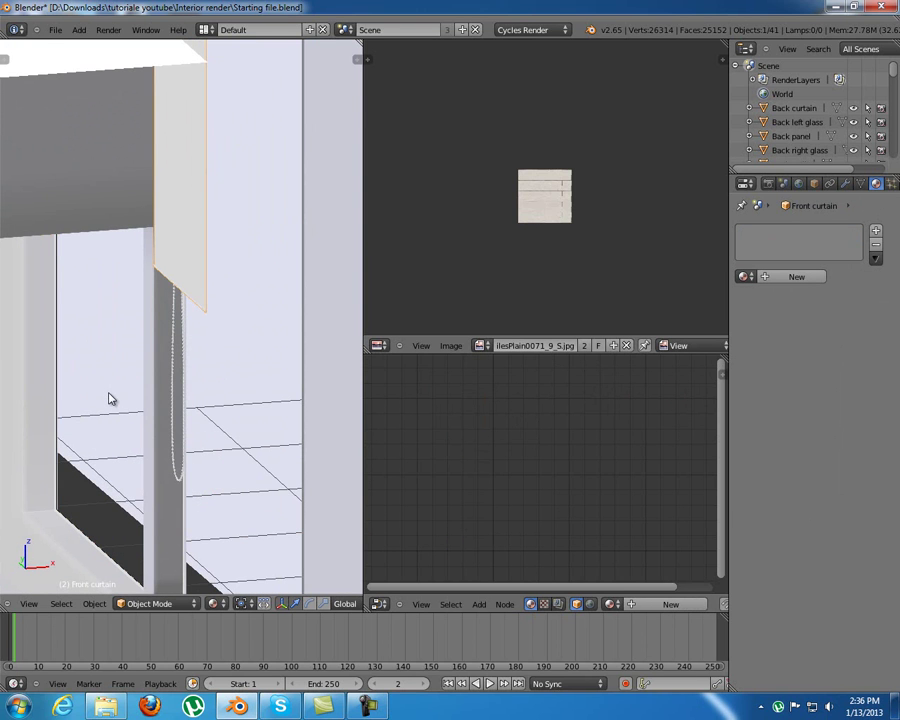
pyautogui.keyDown('shift'); pyautogui.moveTo(110, 398); pyautogui.dragTo(192, 186, button='middle'); pyautogui.keyUp('shift')
pyautogui.rightClick(110, 398)
pyautogui.keyDown('shift'); pyautogui.moveTo(110, 398); pyautogui.dragTo(160, 398, button='middle'); pyautogui.keyUp('shift')
pyautogui.keyDown('shift'); pyautogui.rightClick(110, 396); pyautogui.keyUp('shift')
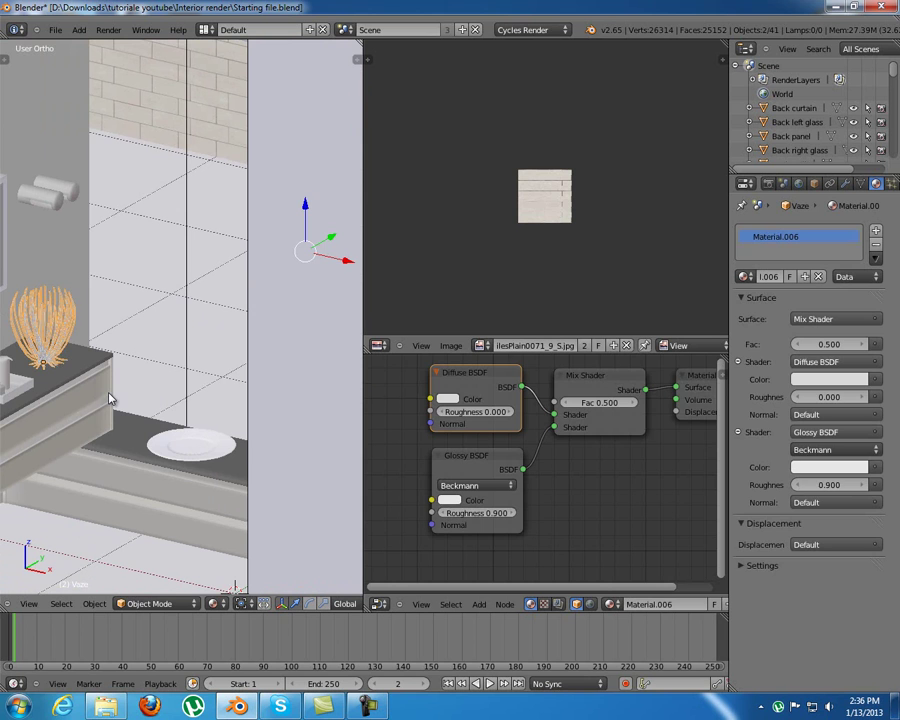
pyautogui.hotkey('ctrl', 'l')
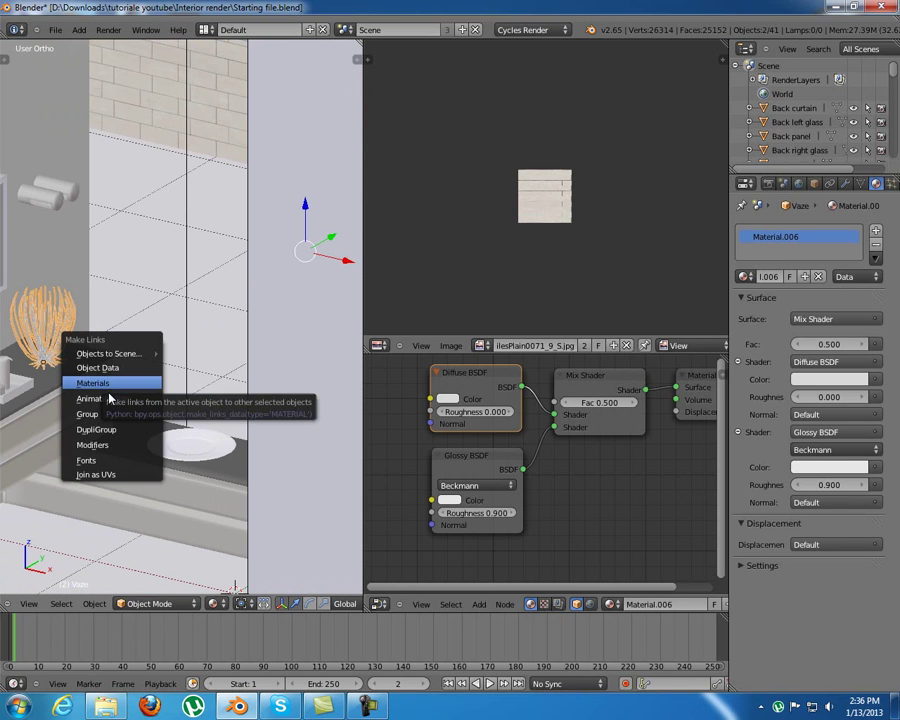
pyautogui.click(109, 394)
# Select the Front curtain again, undoing the accidental selection of the tree backdrop
pyautogui.moveTo(109, 394); pyautogui.dragTo(102, 507, button='middle')
pyautogui.rightClick(211, 196)
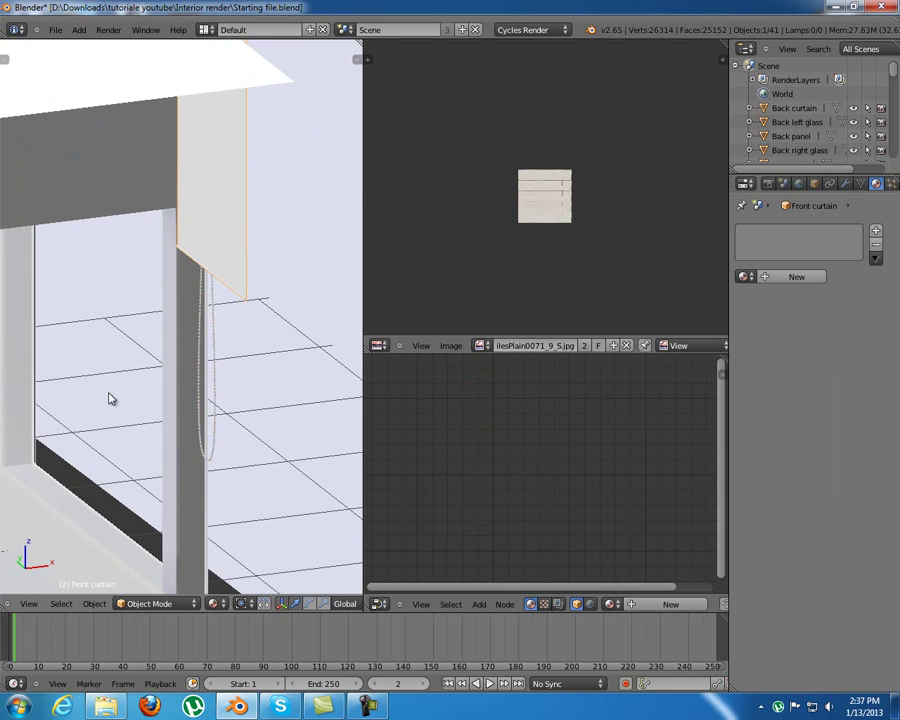
pyautogui.press('KP_Decimal')
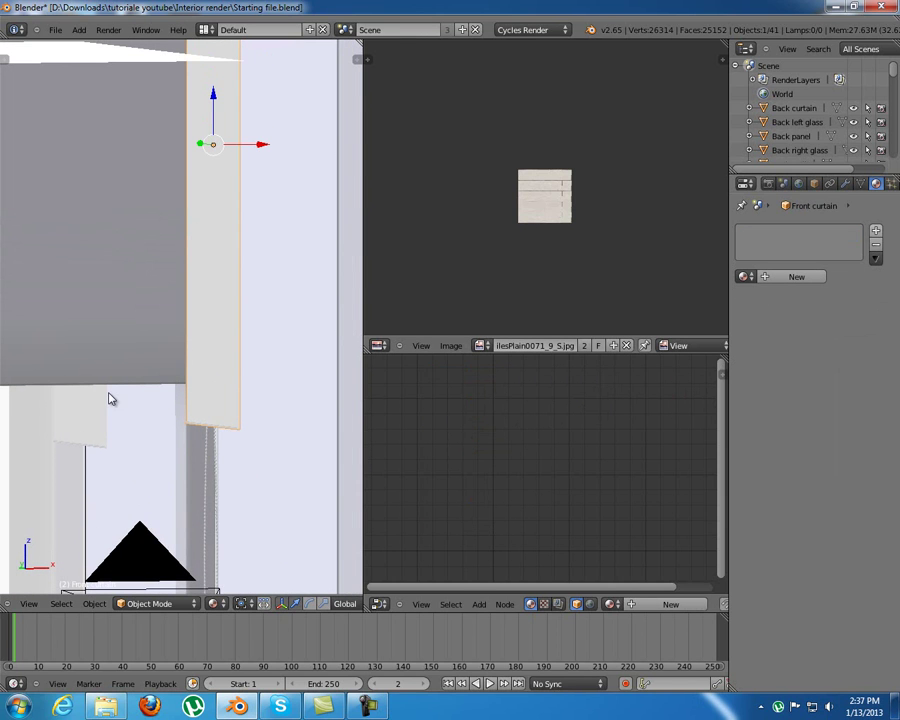
pyautogui.press('KP_5')
pyautogui.rightClick(110, 399)
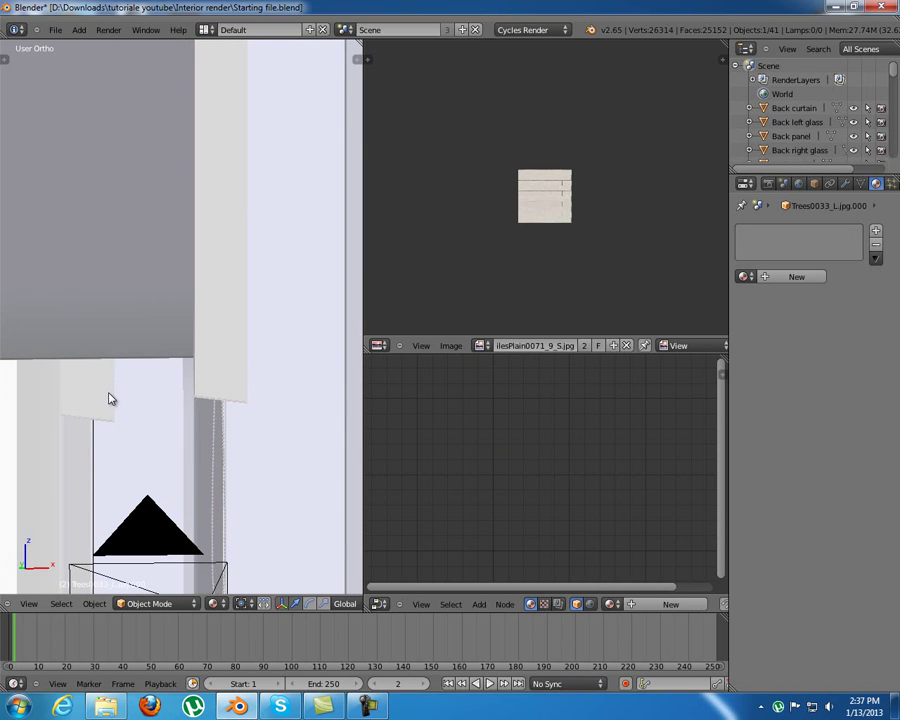
pyautogui.hotkey('ctrl', 'z')
pyautogui.press('g')
pyautogui.rightClick(110, 399)
pyautogui.keyDown('shift'); pyautogui.moveTo(110, 399); pyautogui.dragTo(82, 413, button='middle'); pyautogui.keyUp('shift')
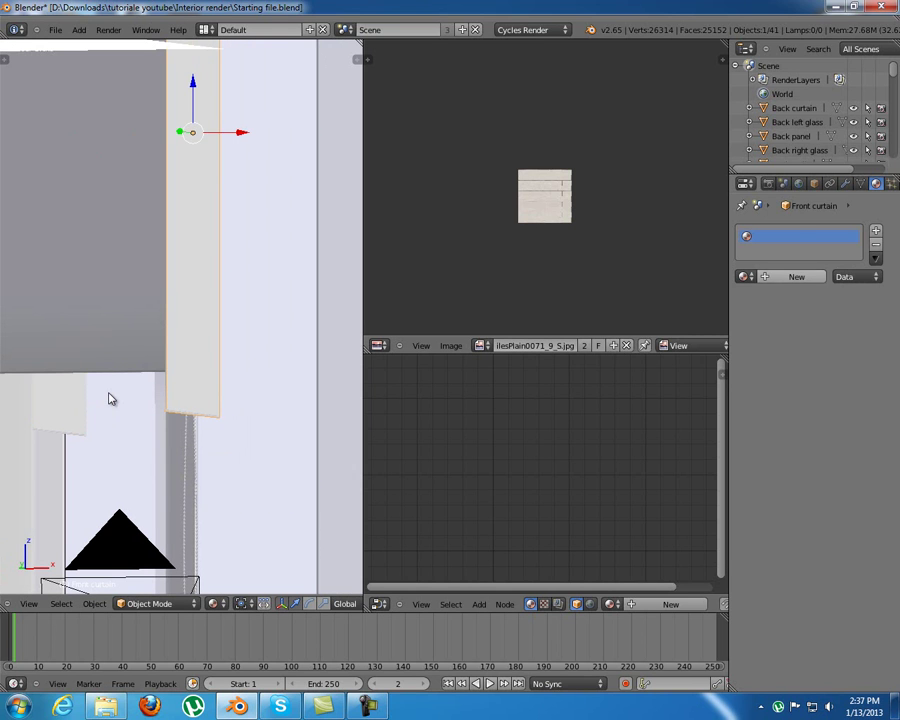
# Create a new material for the Front curtain with a Mix Shader combining Diffuse BSDF and Translucent BSDF
pyautogui.click(796, 276)
pyautogui.click(835, 318)
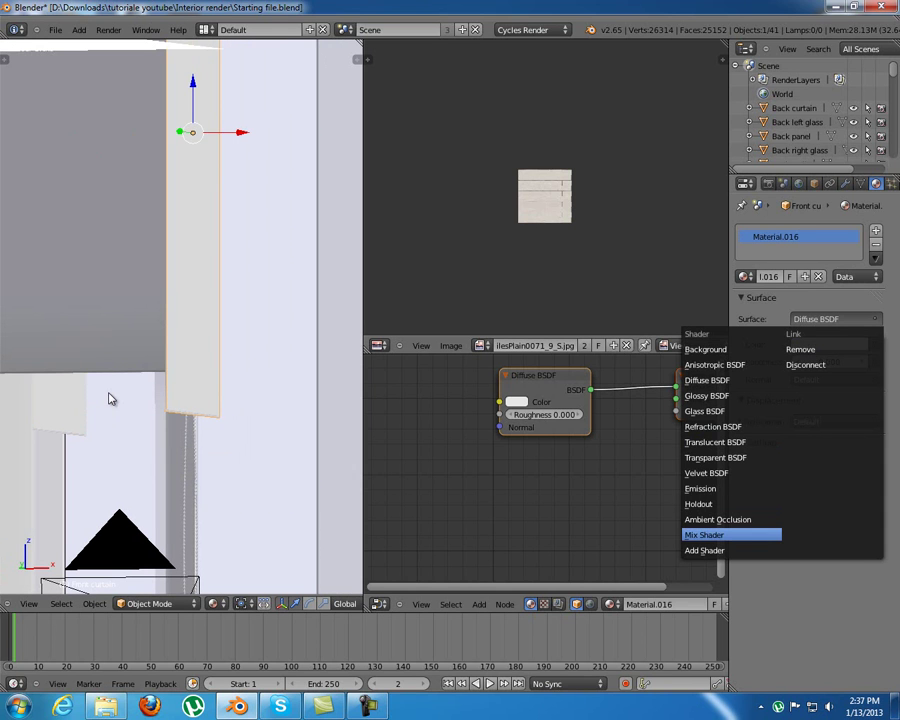
pyautogui.click(730, 535)
pyautogui.click(835, 361)
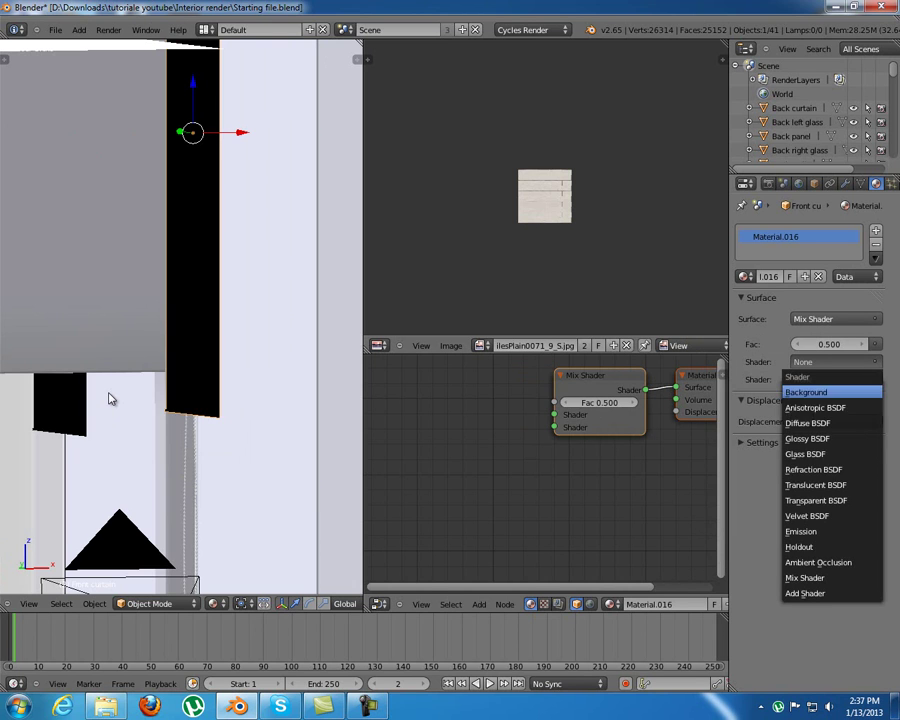
pyautogui.click(808, 423)
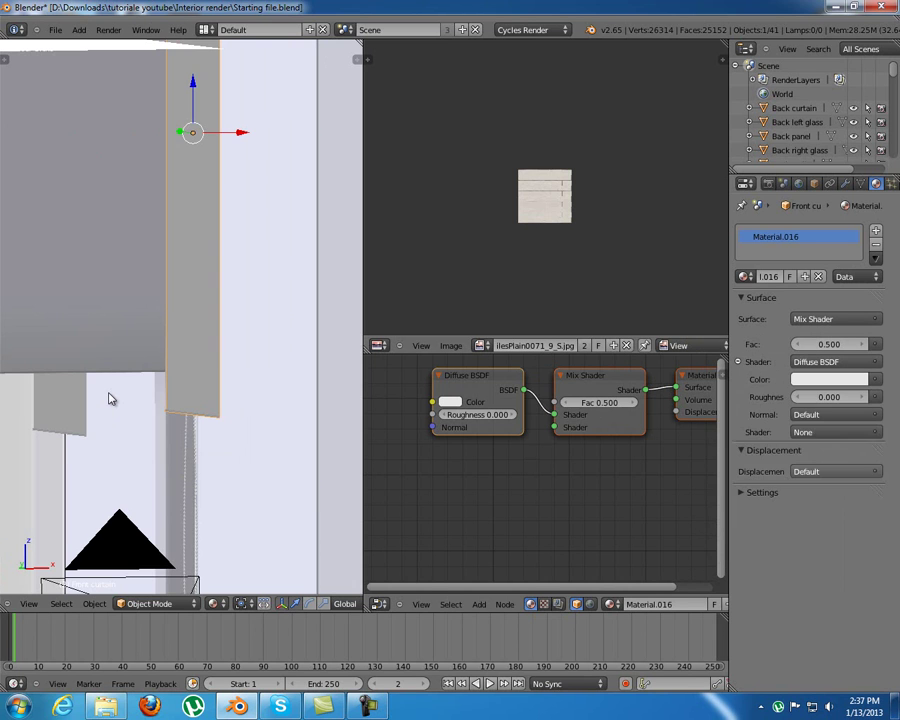
pyautogui.click(835, 431)
pyautogui.press('Down')
pyautogui.press('Down')
pyautogui.press('Up')
pyautogui.press('Return')
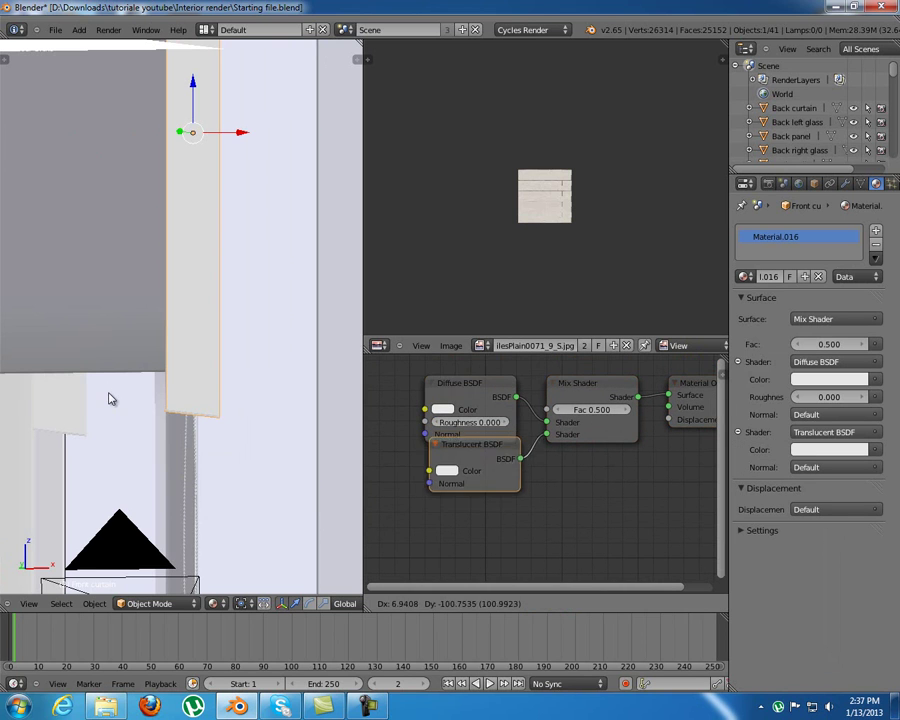
# Set the curtain's Diffuse color to orange (R 0.800, G 0.370, B 0.000), tuck the Translucent node beneath it, and set Fac to 0.700
pyautogui.click(442, 409)
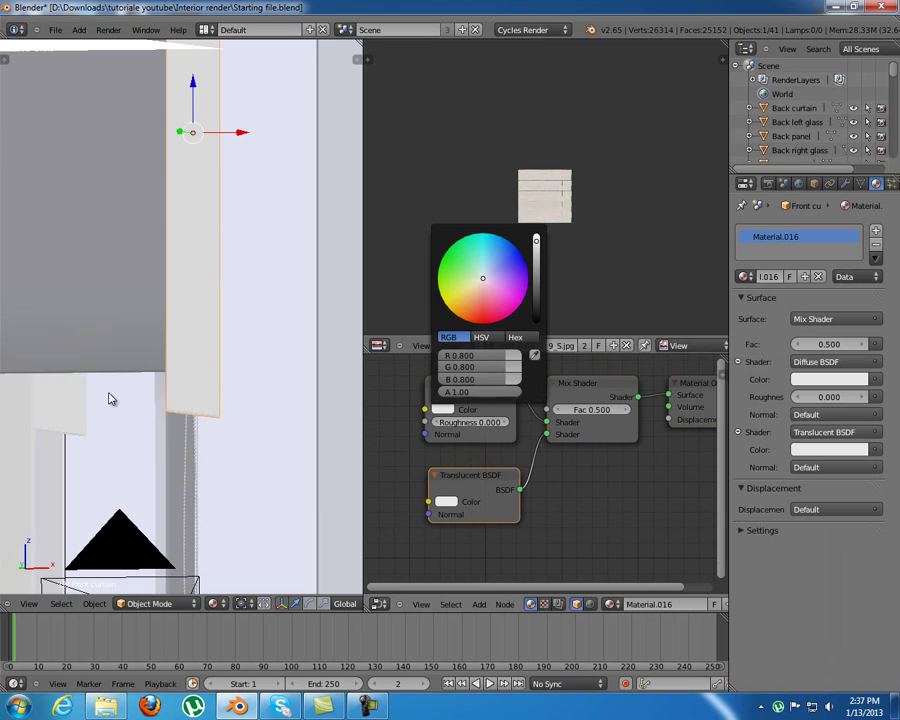
pyautogui.moveTo(462, 313); pyautogui.dragTo(461, 319)
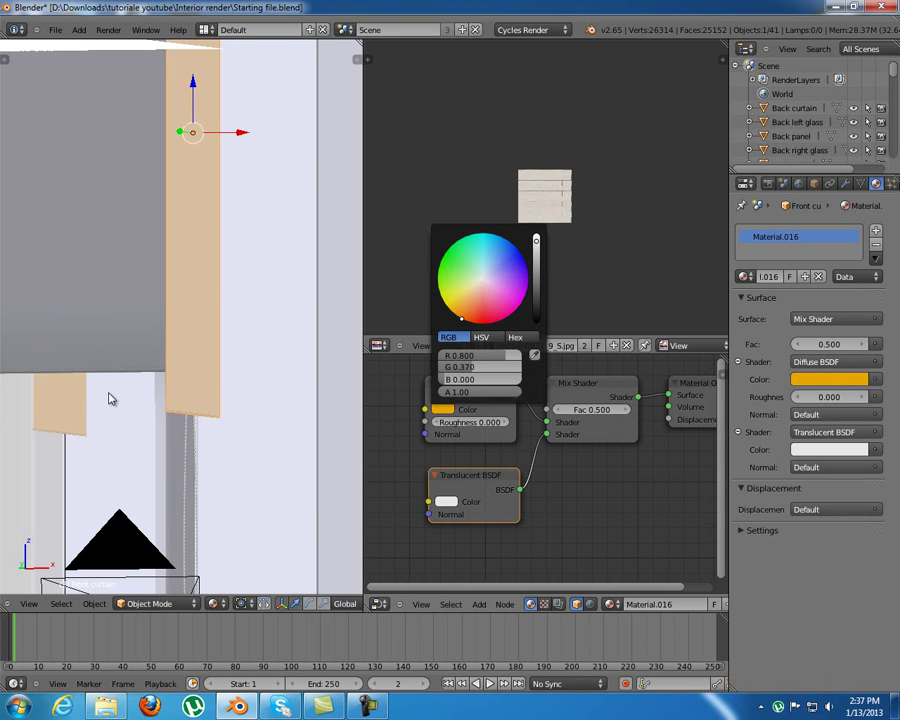
pyautogui.press('g')
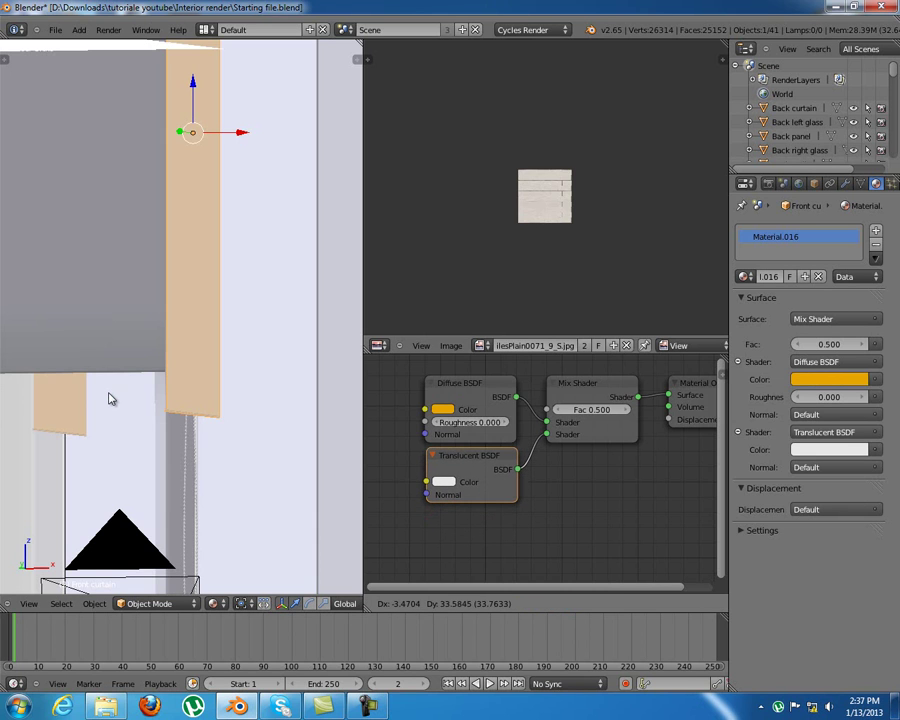
pyautogui.click(108, 393)
pyautogui.moveTo(108, 393); pyautogui.dragTo(95, 400, button='middle')
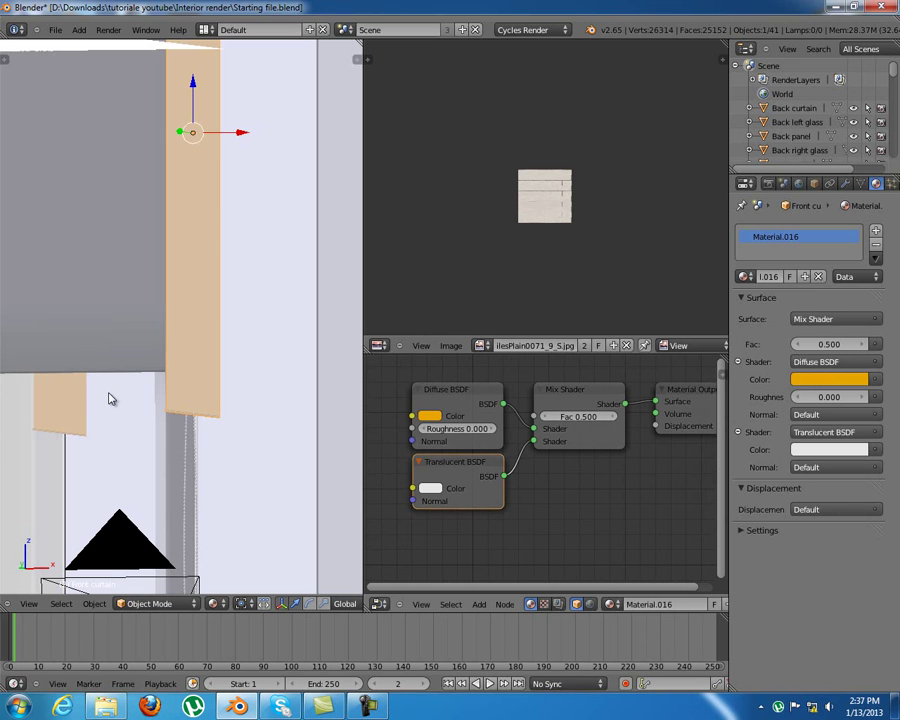
pyautogui.click(430, 488)
pyautogui.moveTo(578, 416); pyautogui.dragTo(600, 416)
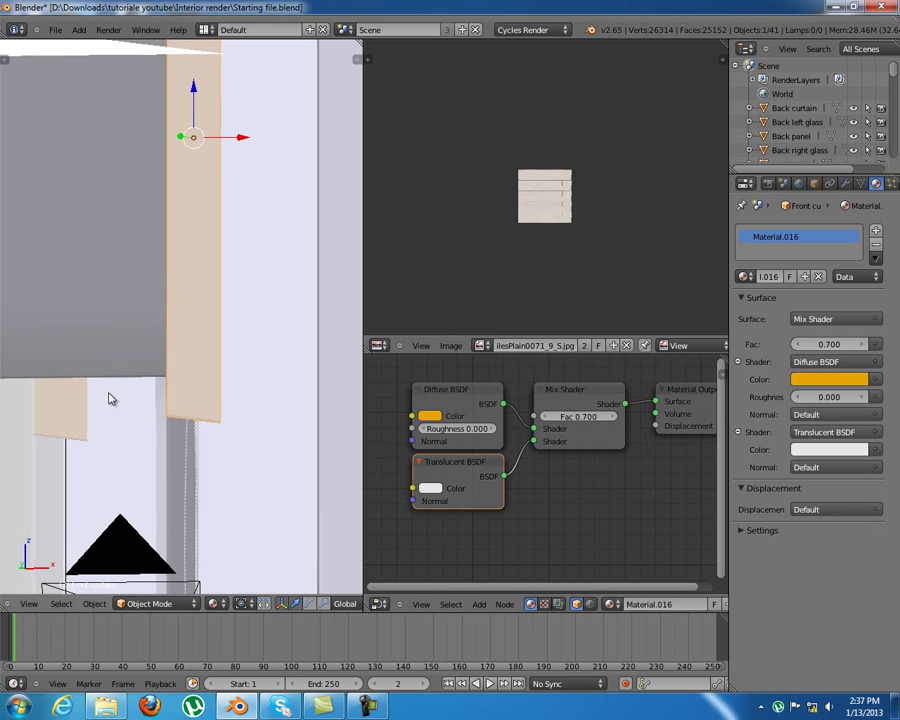
# Examine the Front curtain and its material in the viewport, from a wider view and up close
pyautogui.scroll(-4, 110, 398)
pyautogui.moveTo(110, 398); pyautogui.dragTo(112, 399, button='middle')
pyautogui.rightClick(110, 398)
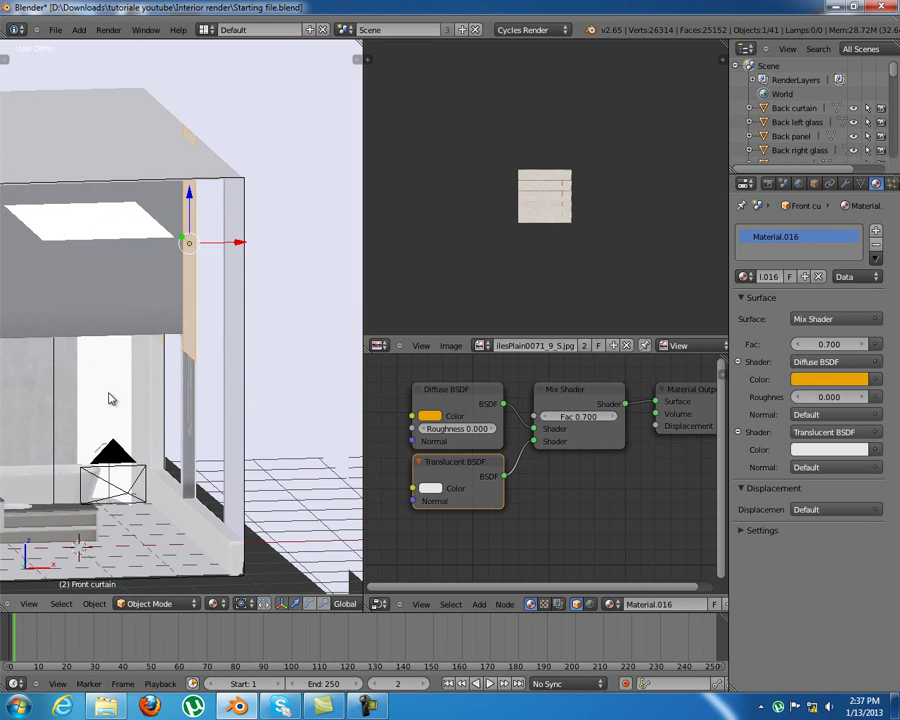
pyautogui.scroll(5, 110, 398)
pyautogui.scroll(2, 110, 398)
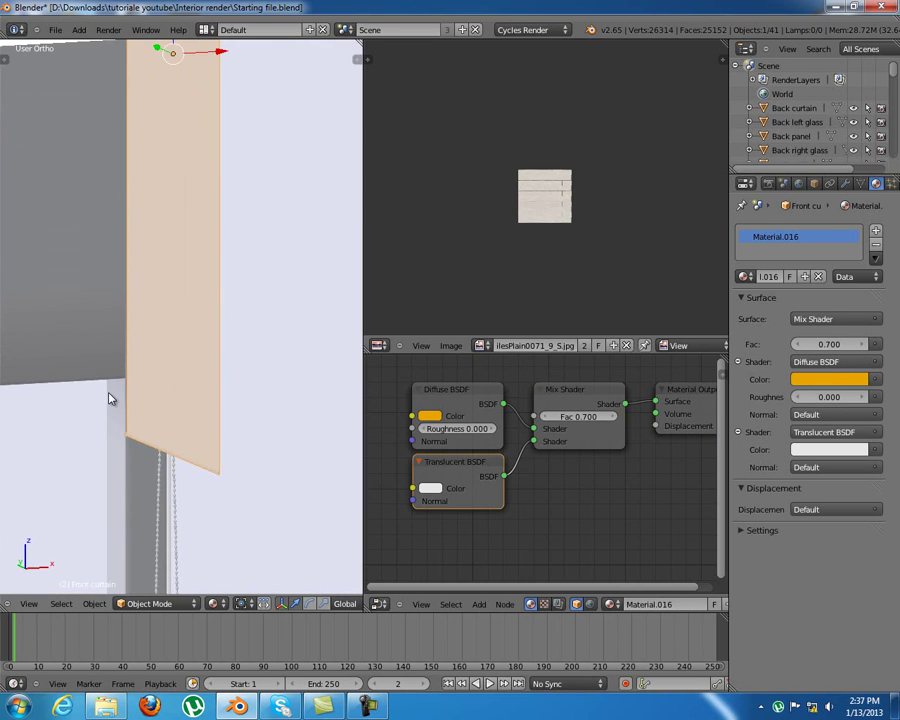
# Set the Mix Shader's Fac in the Front curtain's material to 0.750
pyautogui.click(578, 416)
pyautogui.press('Return')
pyautogui.press('KP_4')
pyautogui.press('KP_4')
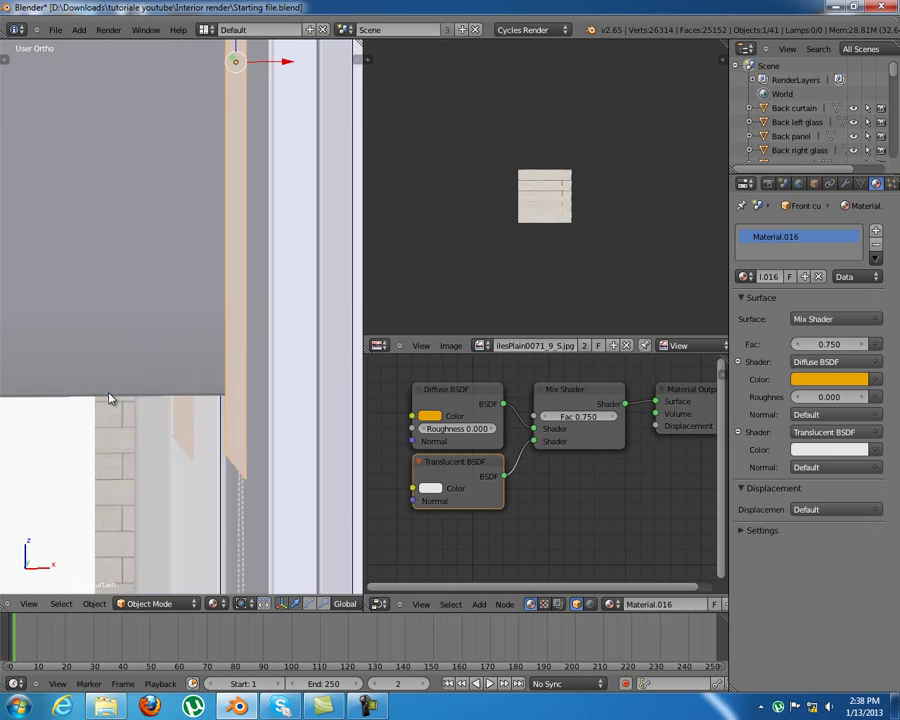
# Add a second material slot to the Front curtain and select the bar geometry at its lower edge in Edit Mode
pyautogui.hotkey('ctrl', 'z')
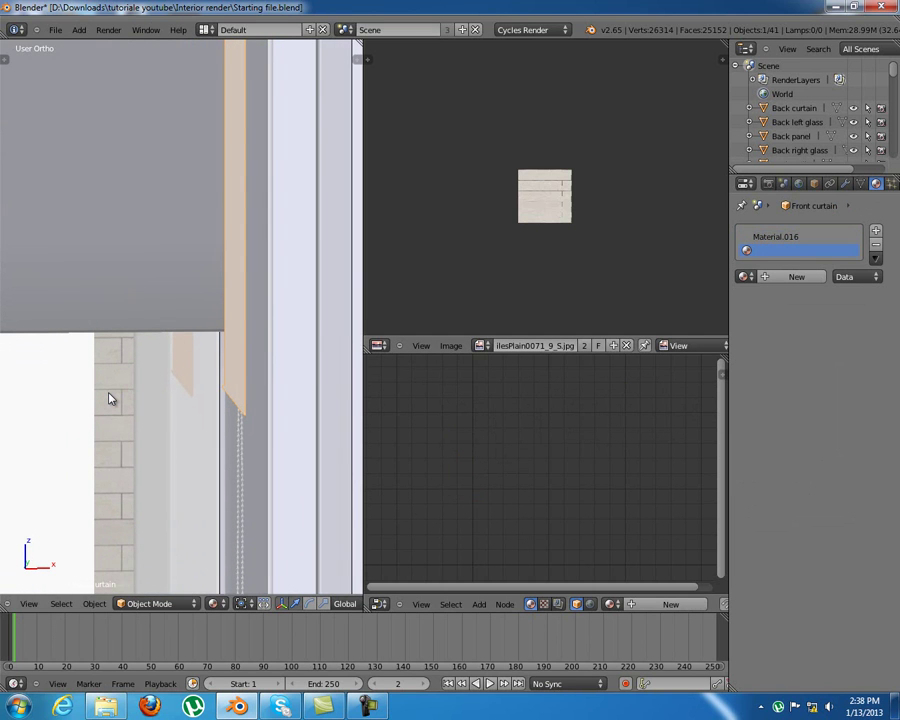
pyautogui.press('KP_3')
pyautogui.press('Tab')
pyautogui.press('KP_1')
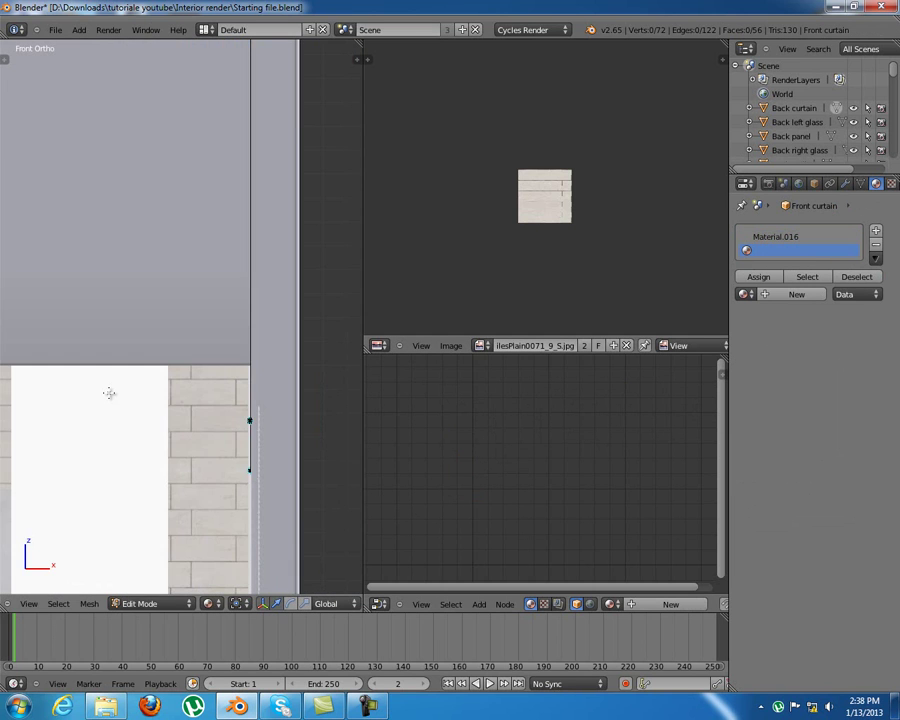
pyautogui.scroll(3, 109, 392)
pyautogui.press('a')
pyautogui.scroll(8, 109, 392)
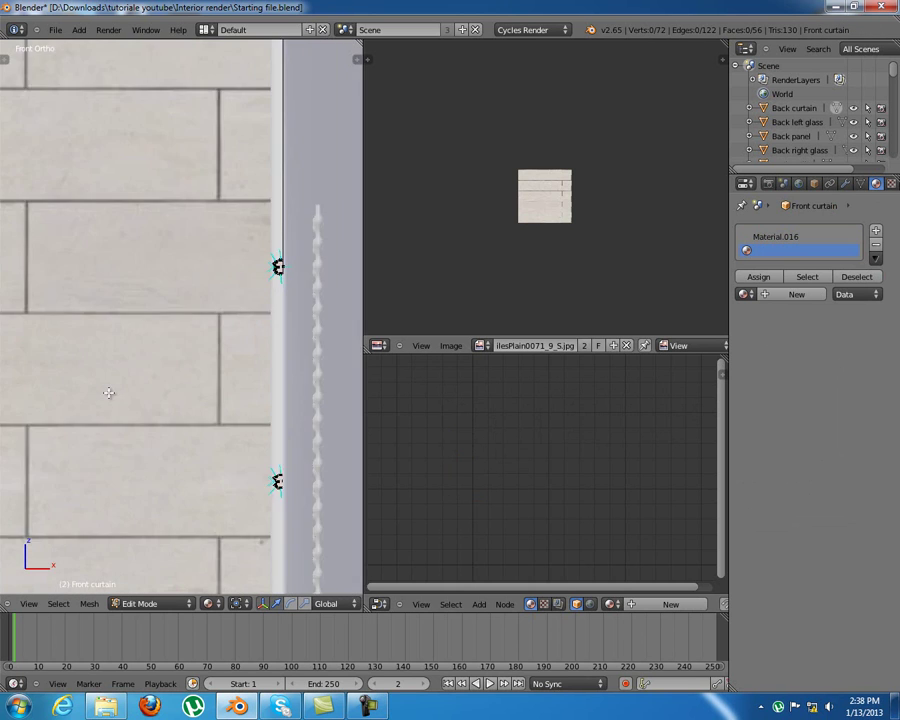
pyautogui.press('a')
pyautogui.press('b')
pyautogui.moveTo(139, 250); pyautogui.dragTo(261, 339)
pyautogui.keyDown('shift'); pyautogui.moveTo(261, 339); pyautogui.dragTo(289, 343, button='middle'); pyautogui.keyUp('shift')
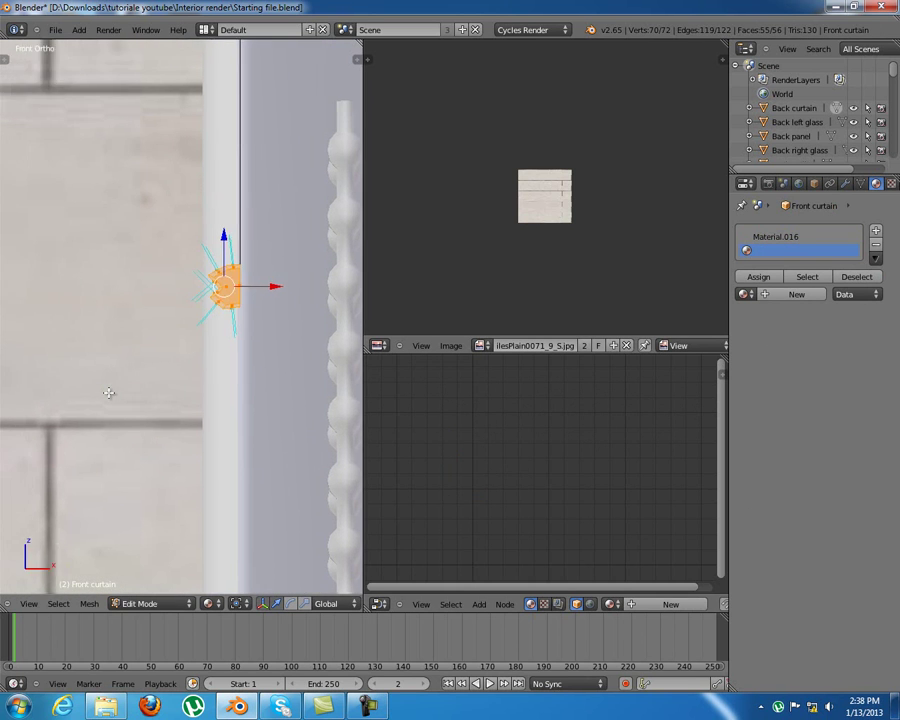
pyautogui.moveTo(109, 392); pyautogui.dragTo(136, 402, button='middle')
pyautogui.scroll(-8, 109, 392)
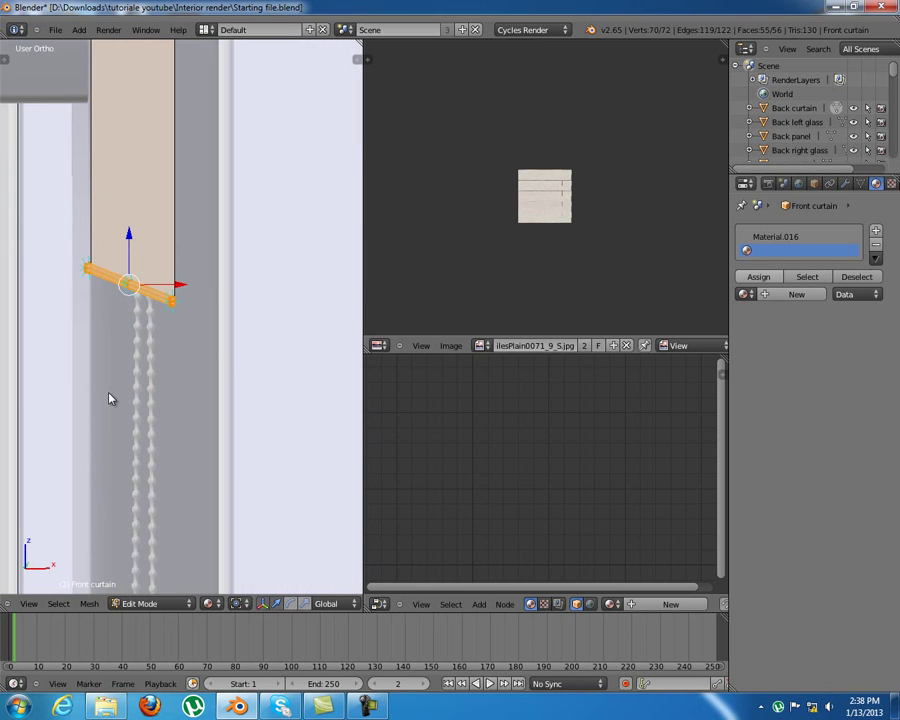
# Create a new Diffuse BSDF material in the curtain's second slot for the lower bar and leave Edit Mode
pyautogui.click(801, 295)
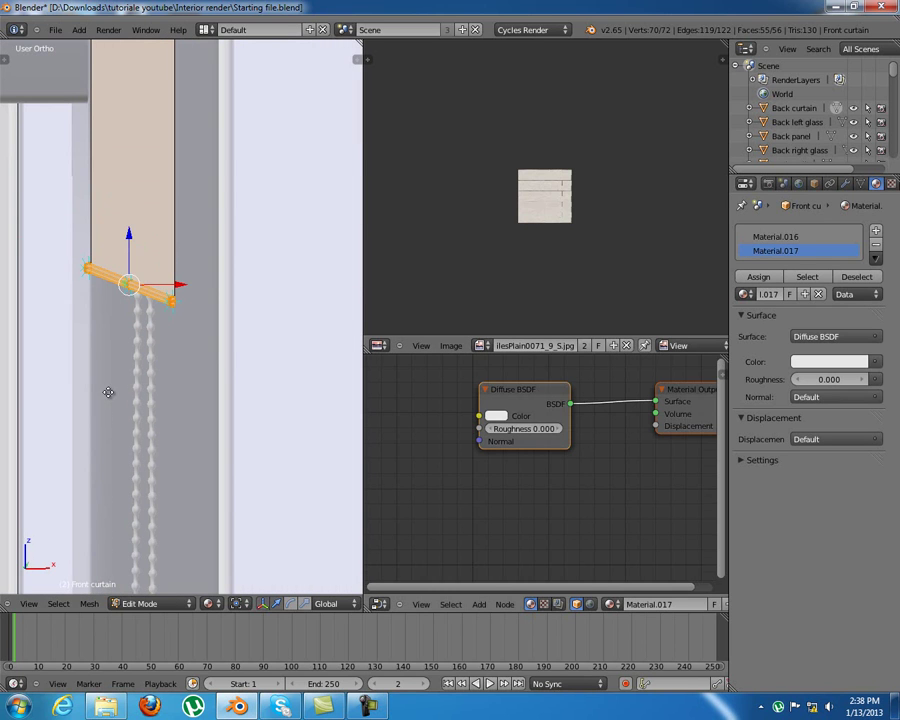
pyautogui.moveTo(573, 487); pyautogui.dragTo(522, 491, button='middle')
pyautogui.moveTo(473, 393); pyautogui.dragTo(474, 397)
pyautogui.moveTo(109, 392)
pyautogui.mouseDown(button='middle')
pyautogui.moveTo(150, 398)
pyautogui.moveTo(120, 396)
pyautogui.mouseUp(button='middle')
pyautogui.scroll(4, 109, 393)
pyautogui.scroll(3, 109, 393)
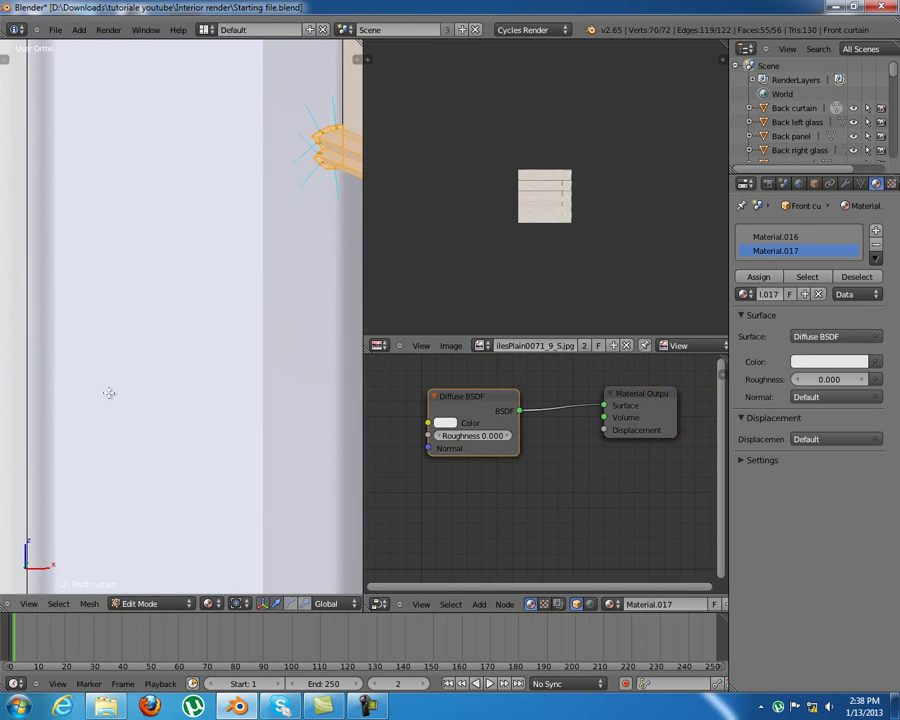
pyautogui.scroll(-9, 109, 393)
pyautogui.press('Tab')
# Select the rear of the two large tree backdrop planes outside the room, leaving its position unchanged
pyautogui.moveTo(109, 393); pyautogui.dragTo(5, 475, button='middle')
pyautogui.scroll(-6, 109, 393)
pyautogui.scroll(-4, 110, 398)
pyautogui.rightClick(218, 260)
pyautogui.keyDown('shift'); pyautogui.moveTo(218, 260); pyautogui.dragTo(275, 425, button='middle'); pyautogui.keyUp('shift')
pyautogui.rightClick(221, 400)
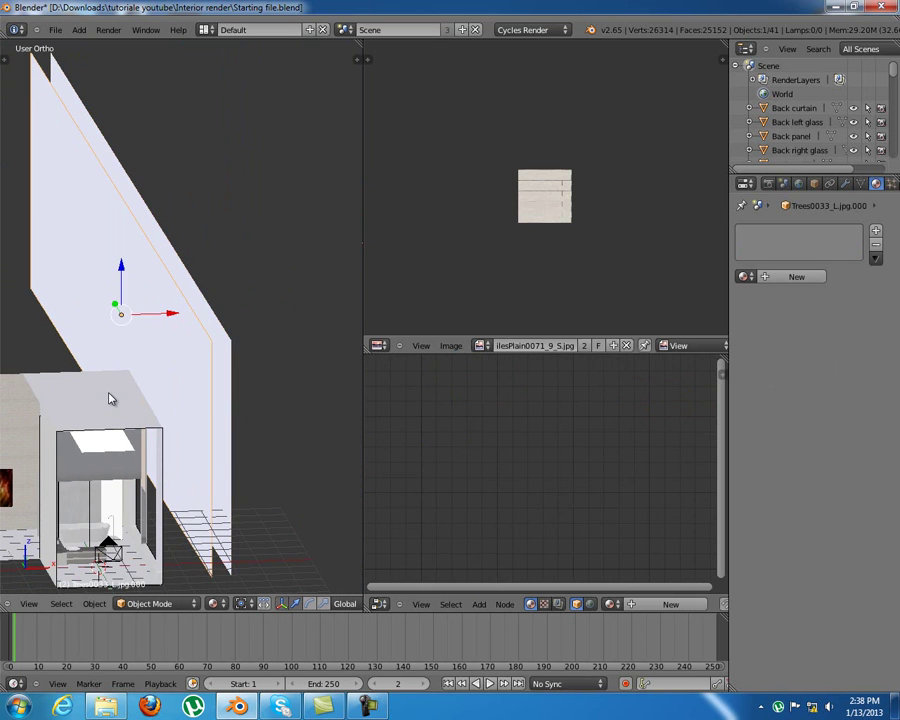
pyautogui.press('g')
pyautogui.rightClick(110, 398)
pyautogui.press('g')
pyautogui.rightClick(110, 398)
# Create a new Diffuse BSDF material for the rear backdrop plane with an Image Texture as its Color
pyautogui.click(797, 277)
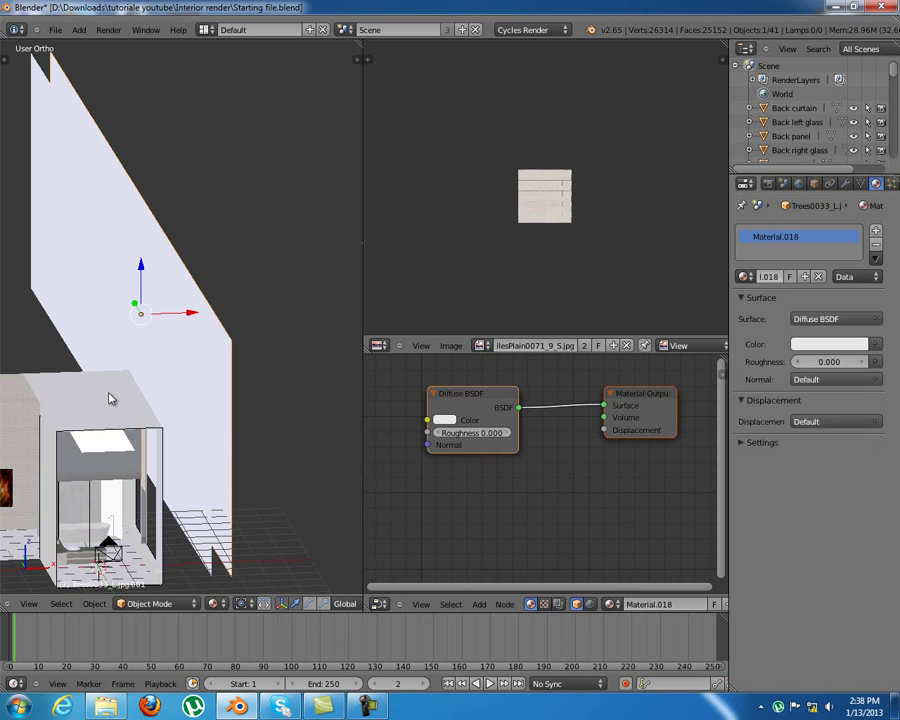
pyautogui.click(836, 319)
pyautogui.click(874, 344)
pyautogui.click(590, 374)
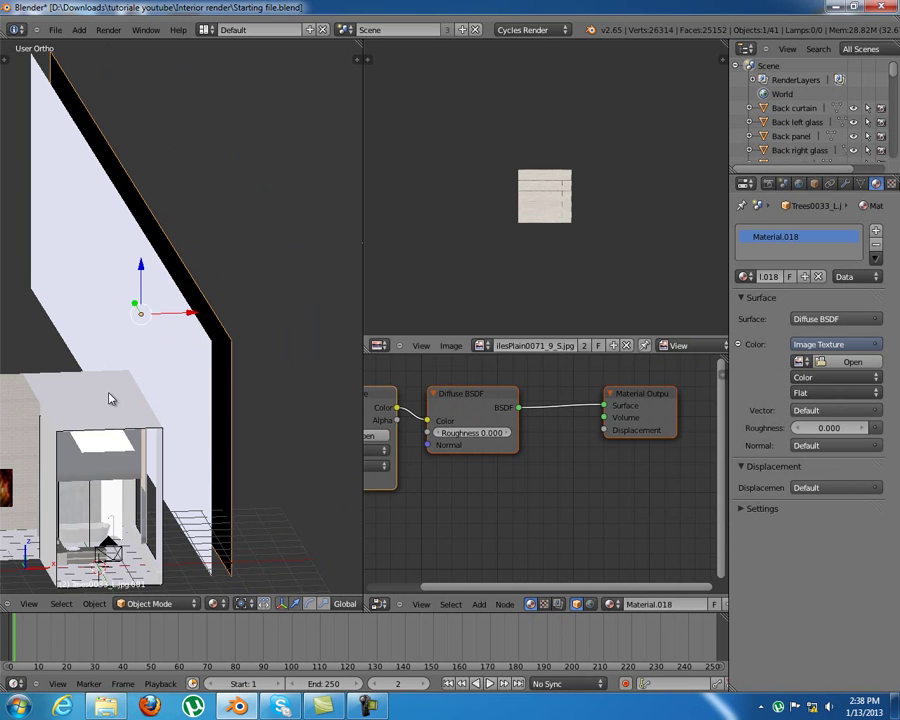
# Load Trees0033_L.jpg from the interior bathroom render folder into the rear backdrop's Image Texture
pyautogui.click(849, 362)
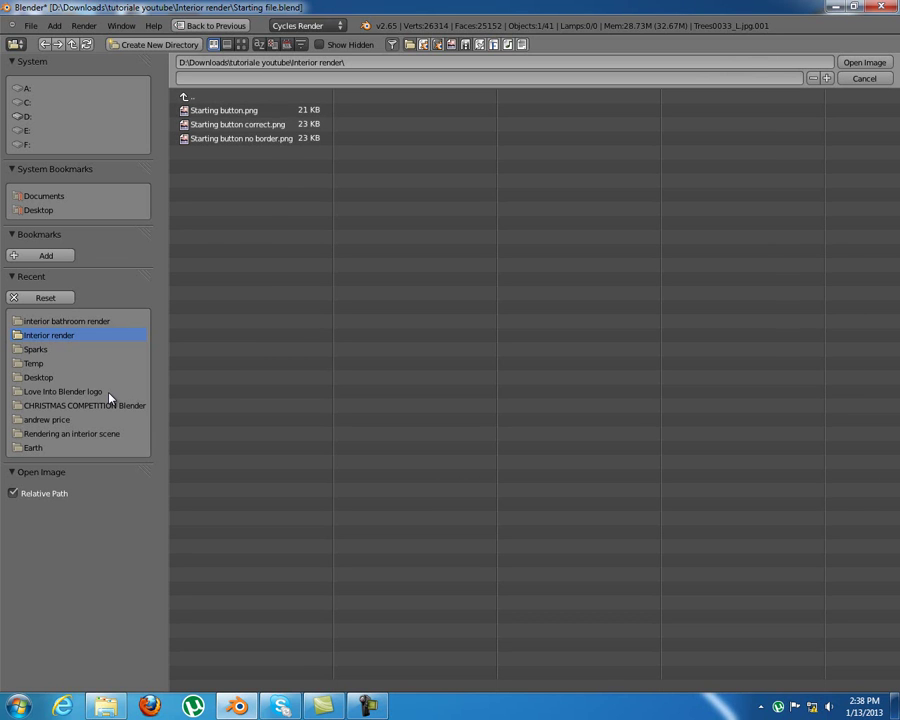
pyautogui.click(66, 321)
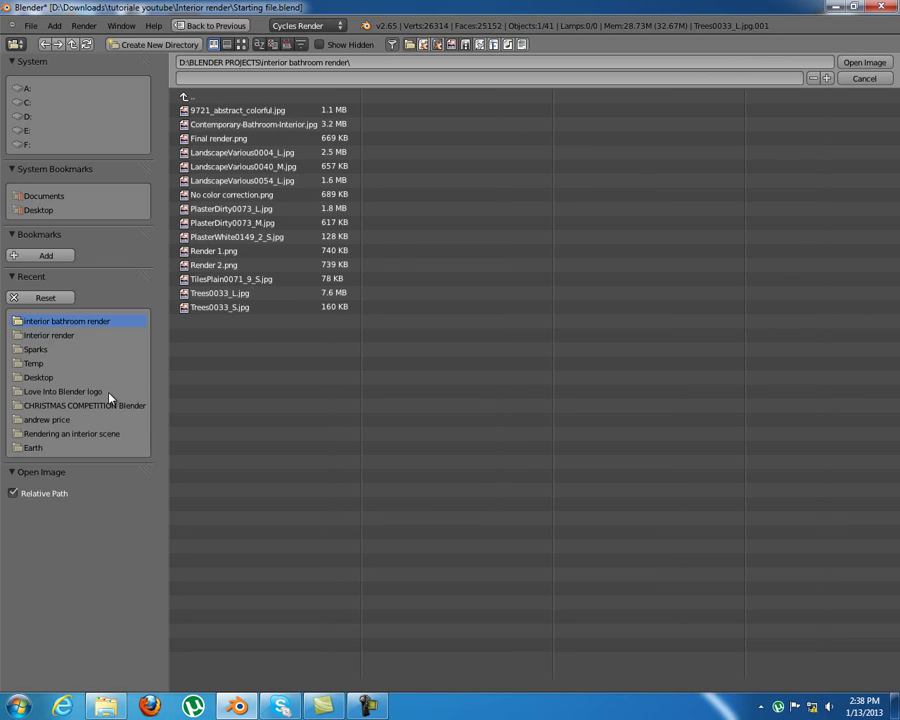
pyautogui.click(241, 44)
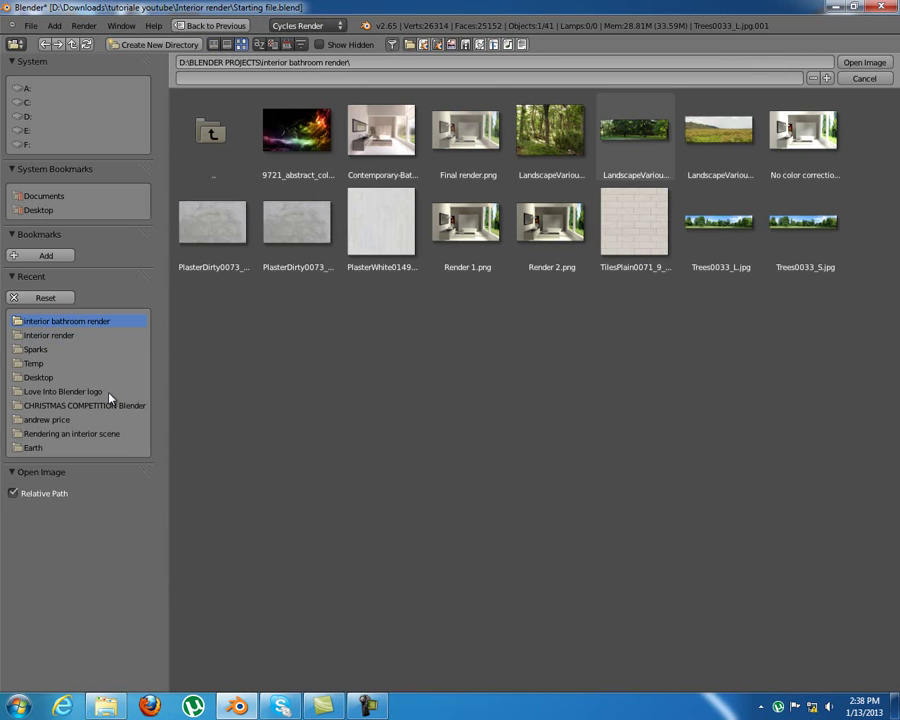
pyautogui.click(720, 229)
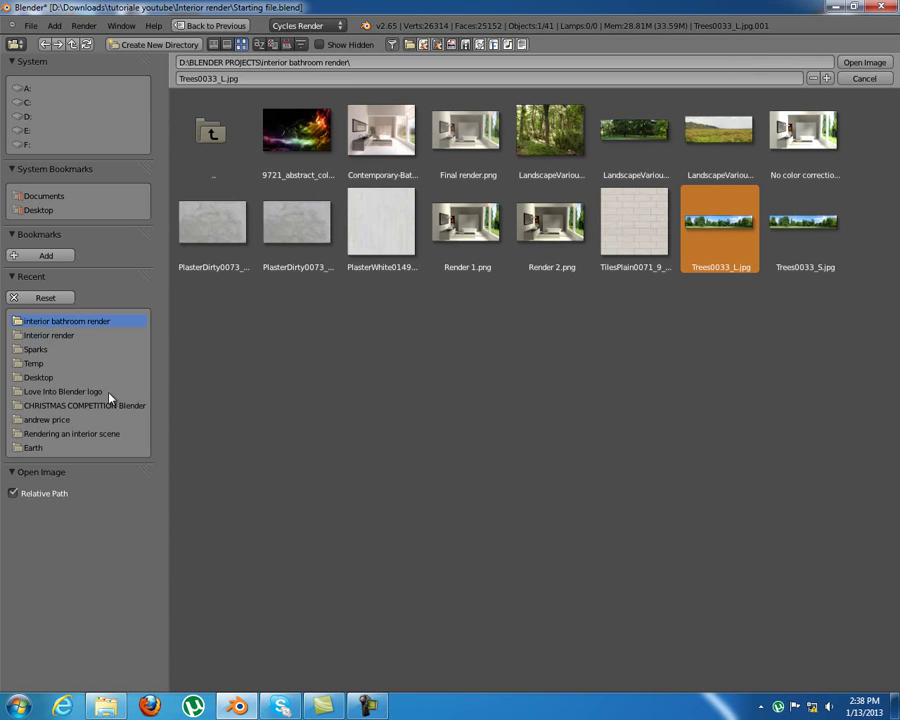
pyautogui.click(865, 62)
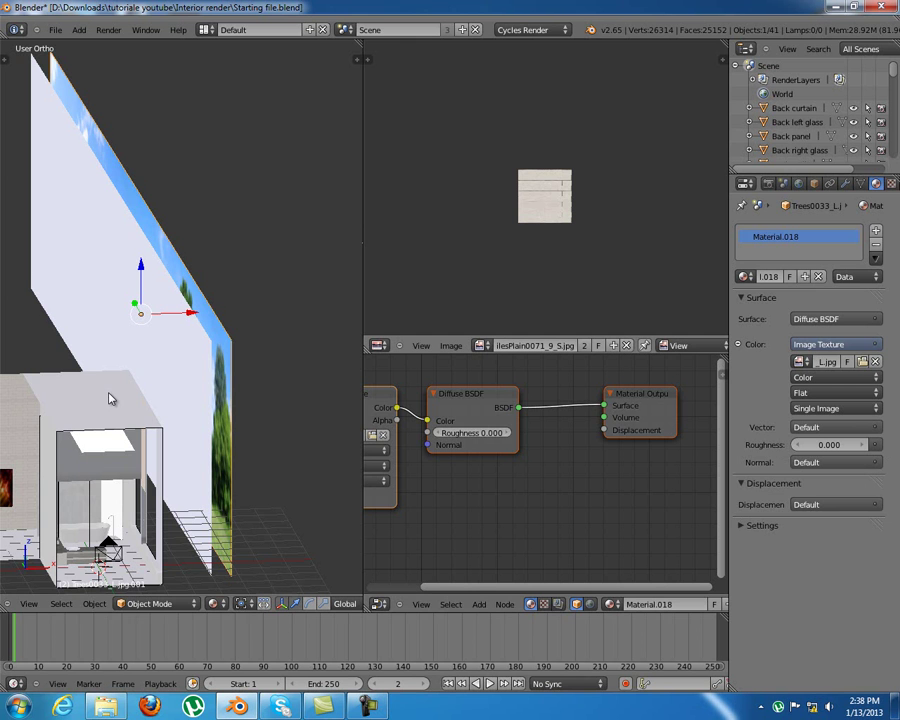
pyautogui.moveTo(111, 398)
pyautogui.mouseDown(button='middle')
pyautogui.moveTo(90, 405)
pyautogui.moveTo(150, 420)
pyautogui.moveTo(125, 402)
pyautogui.mouseUp(button='middle')
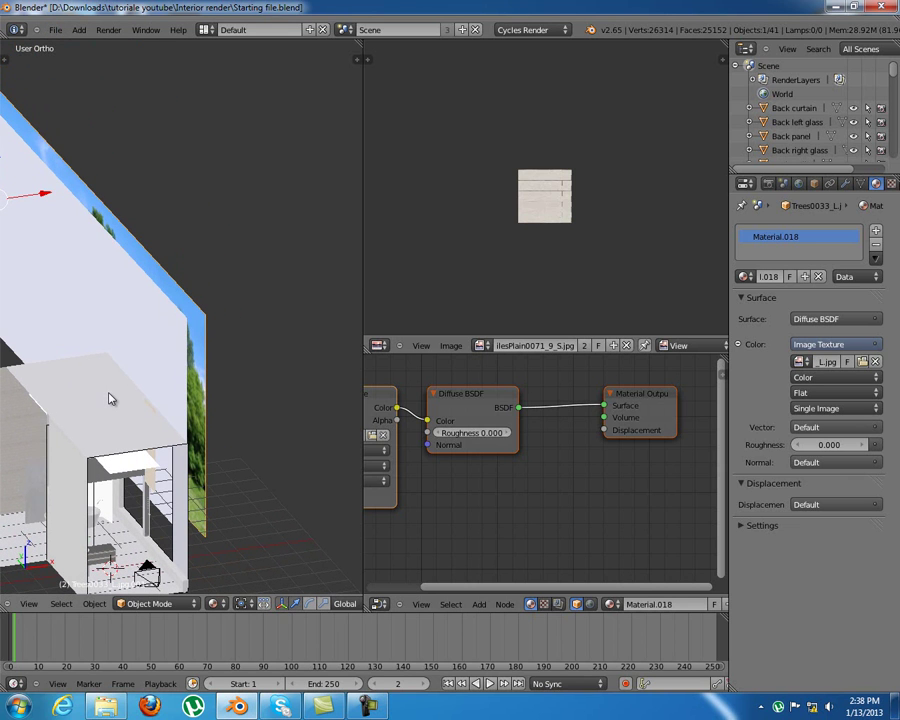
pyautogui.moveTo(111, 398)
pyautogui.mouseDown(button='middle')
pyautogui.moveTo(215, 405)
pyautogui.moveTo(140, 400)
pyautogui.mouseUp(button='middle')
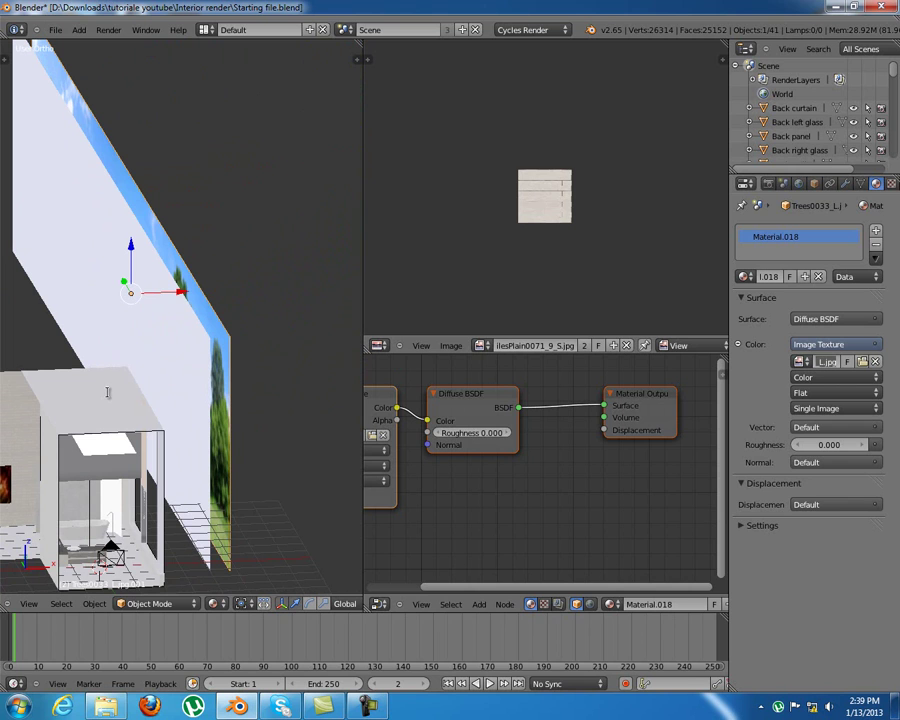
pyautogui.click(825, 362)
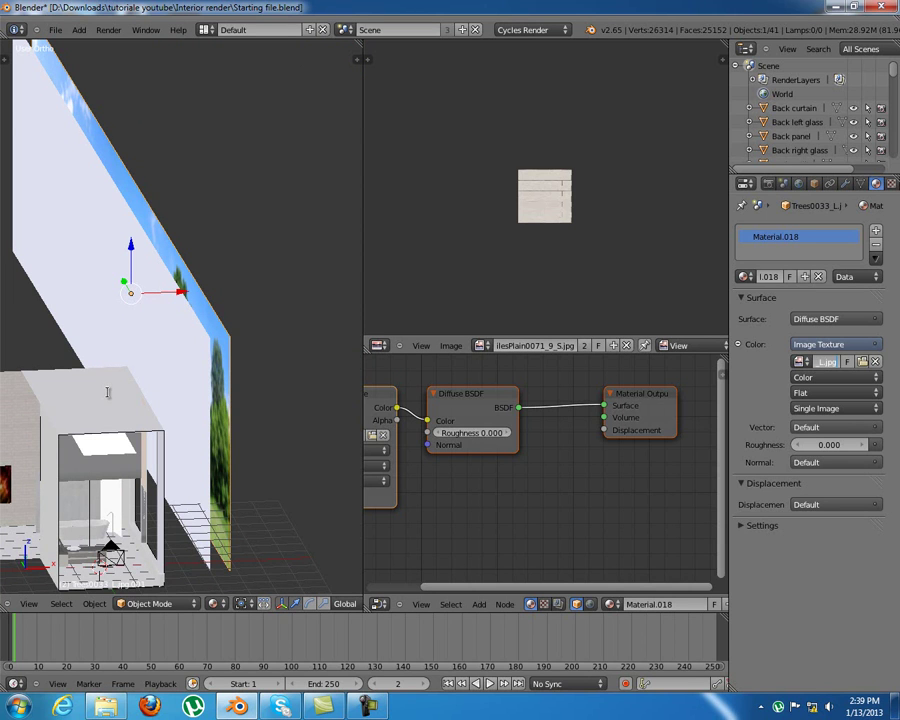
# Look through the Import-Export add-ons in the User Preferences for Import Images as Planes, and close the preferences
pyautogui.click(56, 30)
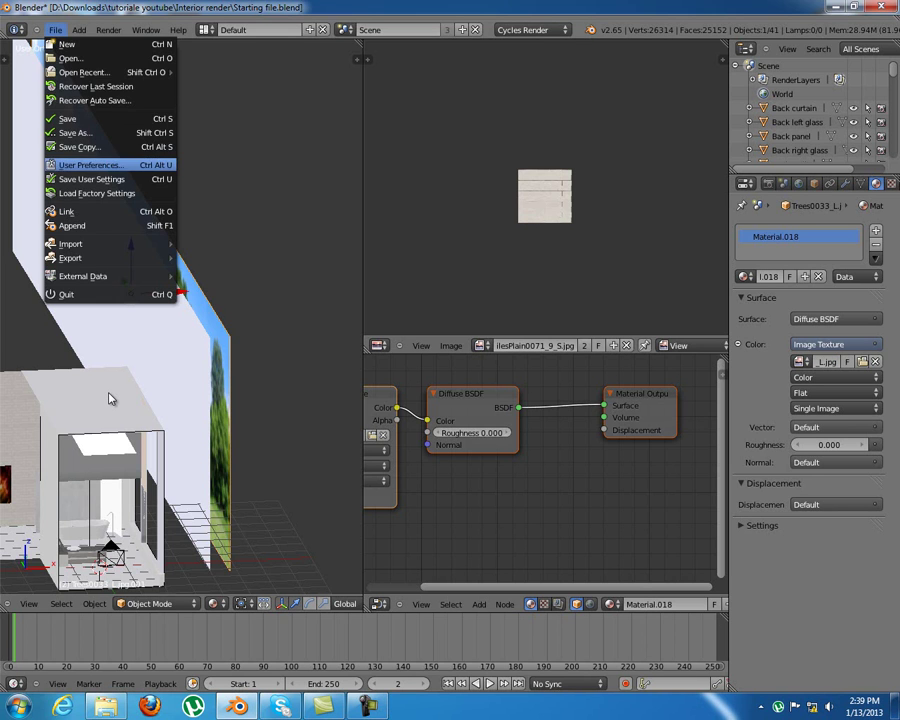
pyautogui.click(91, 165)
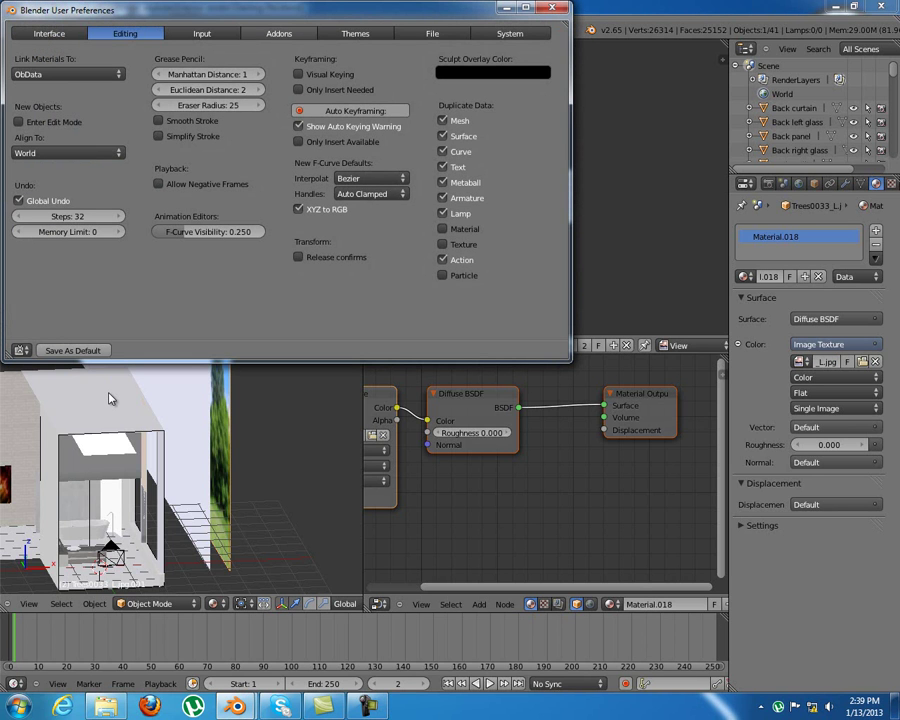
pyautogui.click(279, 33)
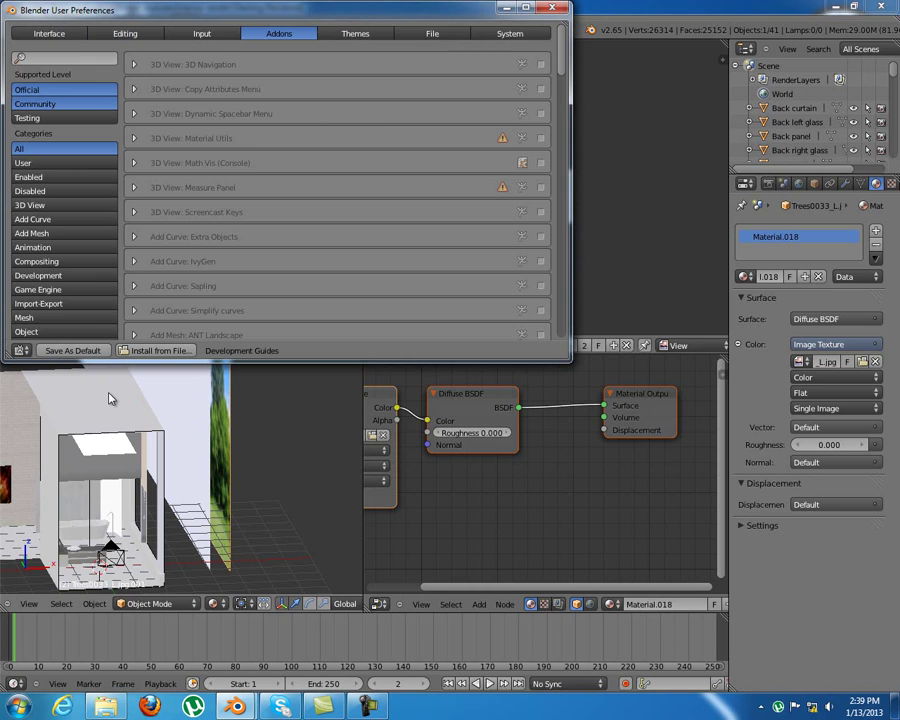
pyautogui.click(24, 317)
pyautogui.scroll(-3, 340, 200)
pyautogui.scroll(-3, 60, 200)
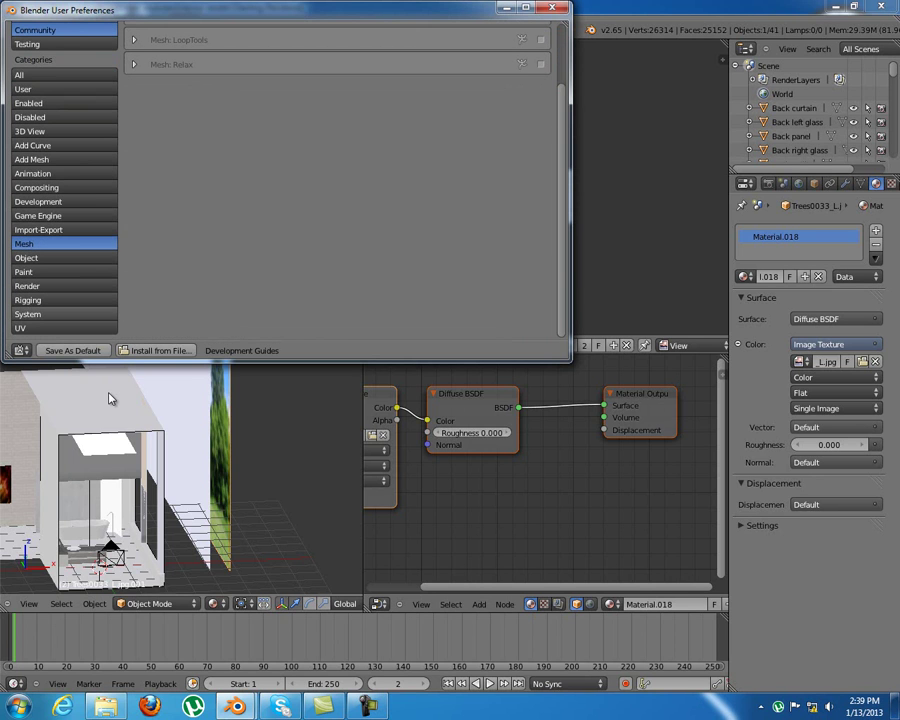
pyautogui.click(39, 230)
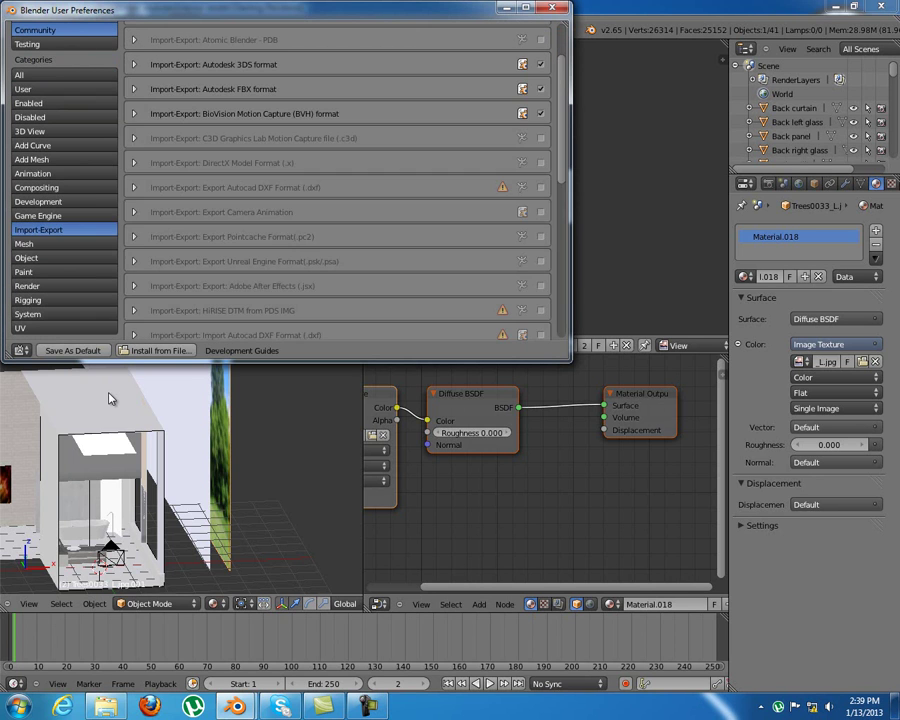
pyautogui.scroll(-5, 340, 200)
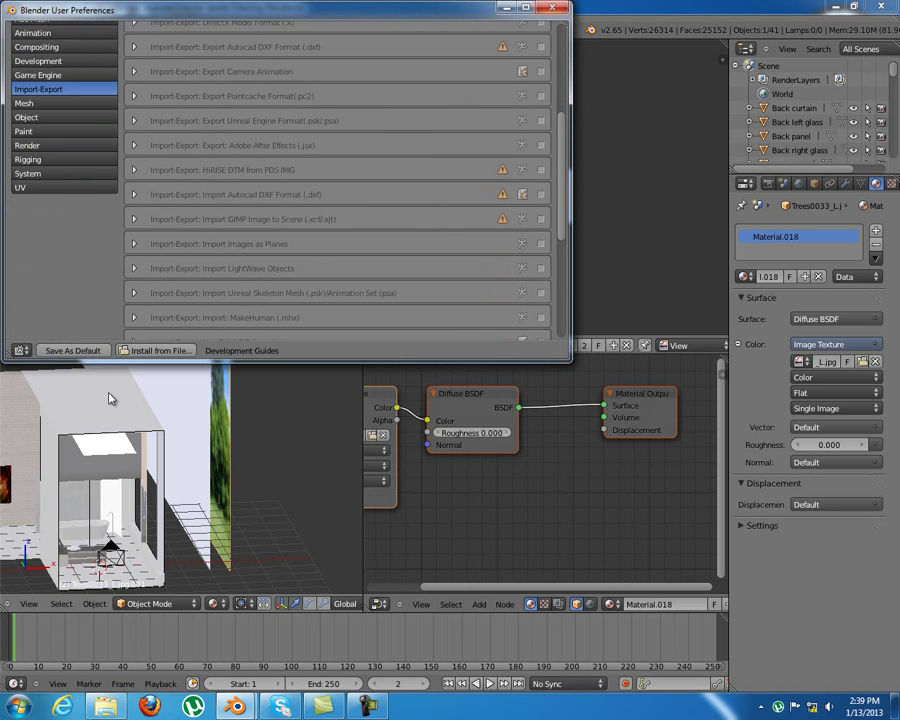
pyautogui.click(552, 7)
# Give the front backdrop plane a new material with an Emission surface and a Strength of 3.000
pyautogui.moveTo(110, 398)
pyautogui.mouseDown(button='middle')
pyautogui.moveTo(90, 370)
pyautogui.moveTo(110, 398)
pyautogui.mouseUp(button='middle')
pyautogui.rightClick(110, 398)
pyautogui.press('g')
pyautogui.rightClick(110, 398)
pyautogui.click(797, 277)
pyautogui.click(835, 319)
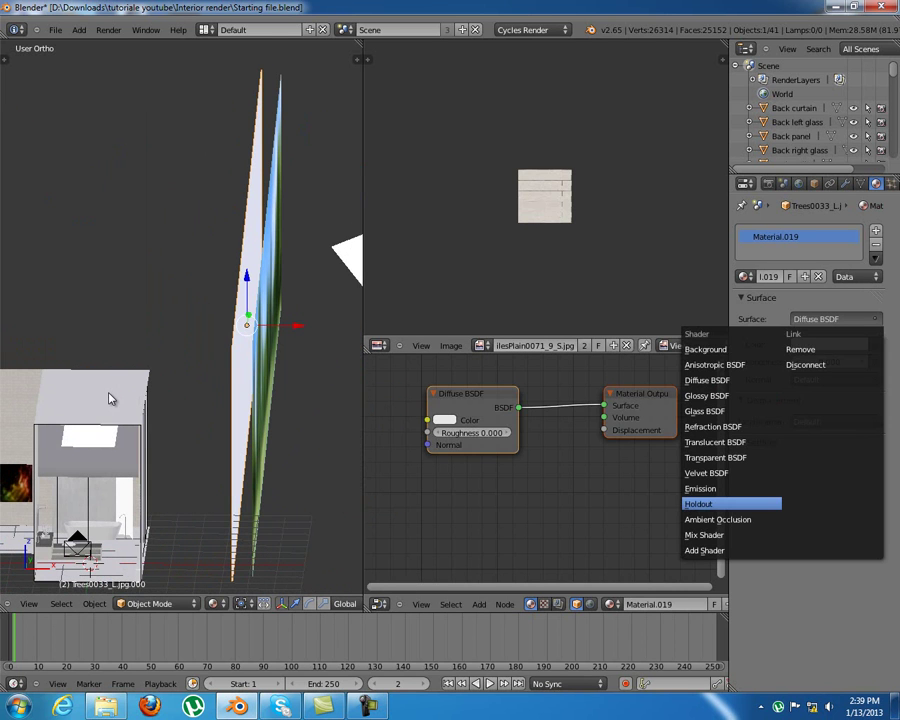
pyautogui.click(700, 488)
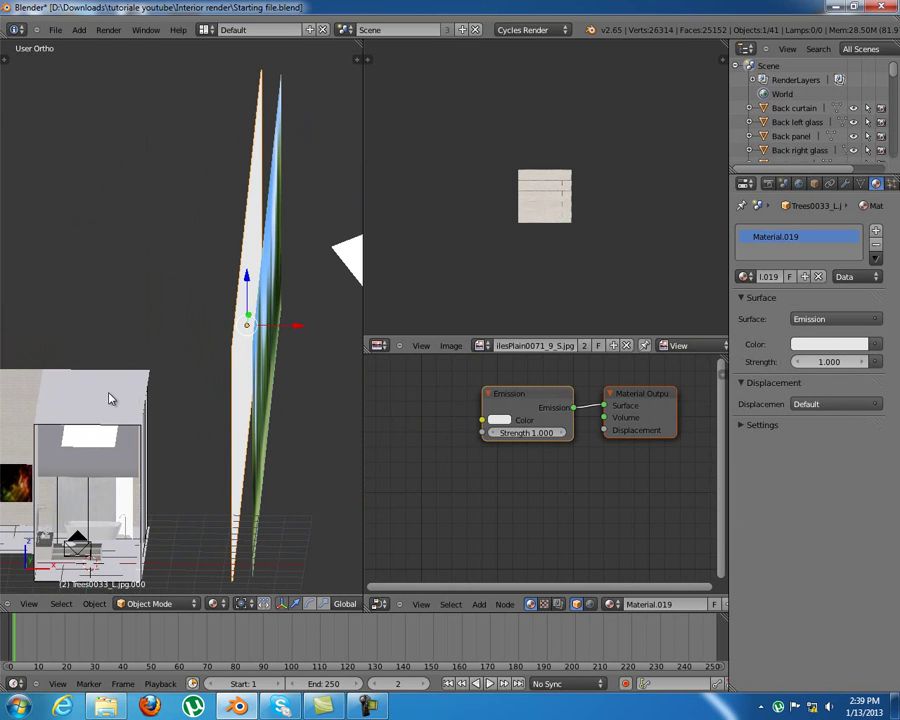
pyautogui.click(830, 361)
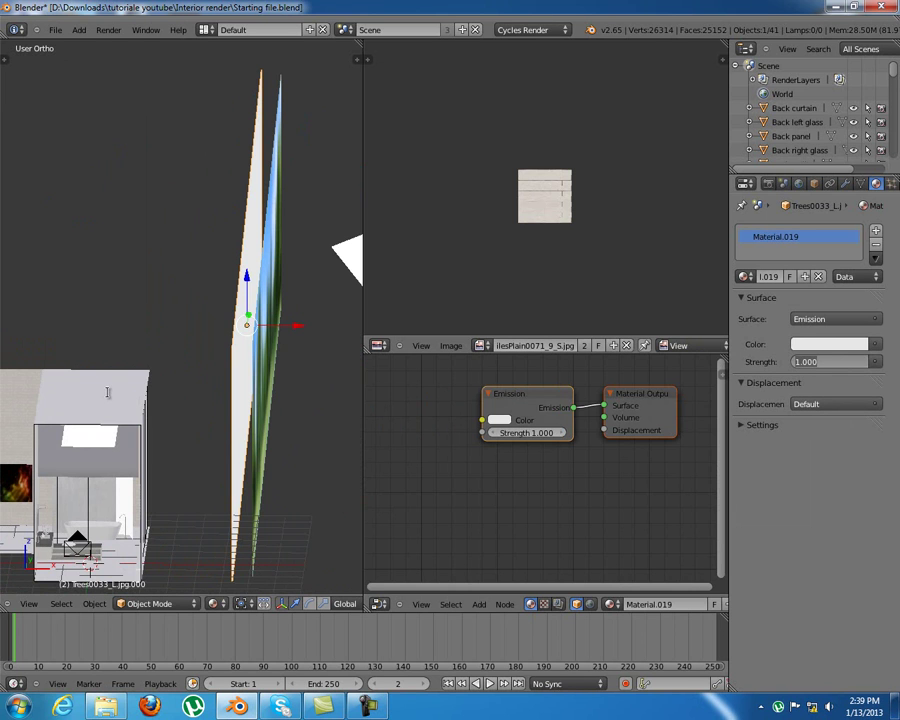
pyautogui.write('3')
pyautogui.press('Return')
# Select the rear tree-textured plane and examine how it sits behind the emissive plane outside the windows
pyautogui.moveTo(108, 393); pyautogui.dragTo(111, 399, button='middle')
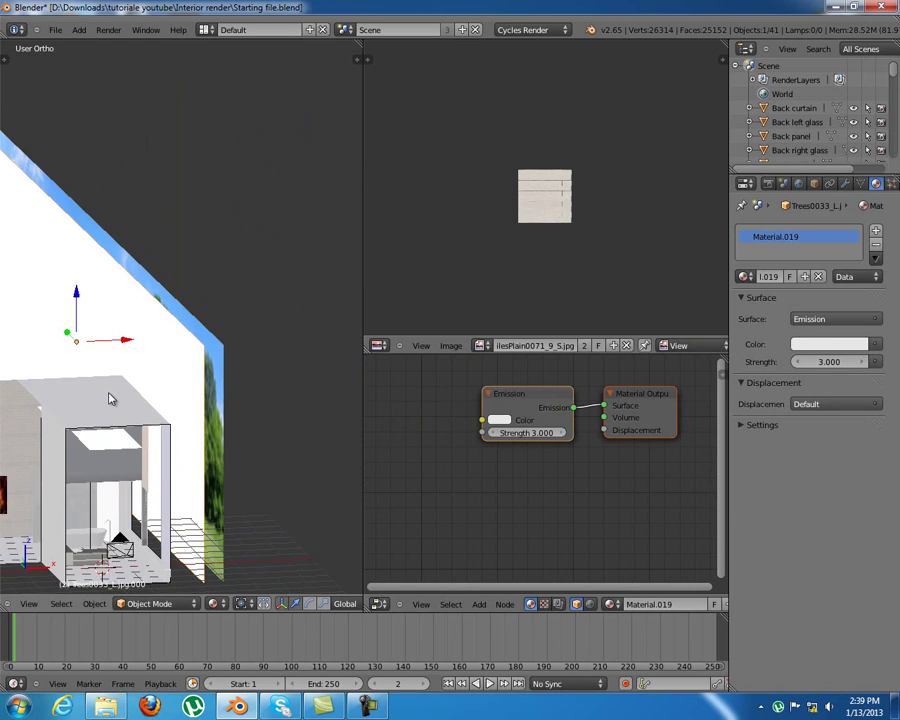
pyautogui.rightClick(111, 399)
pyautogui.press('g')
pyautogui.rightClick(111, 399)
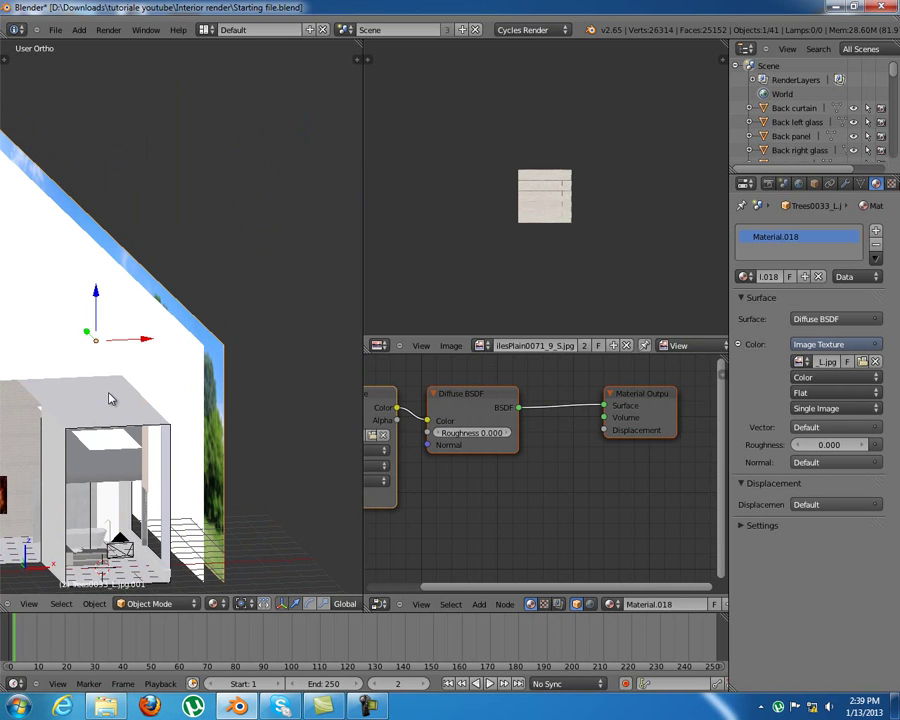
pyautogui.moveTo(111, 399); pyautogui.dragTo(110, 398, button='middle')
pyautogui.scroll(5, 110, 398)
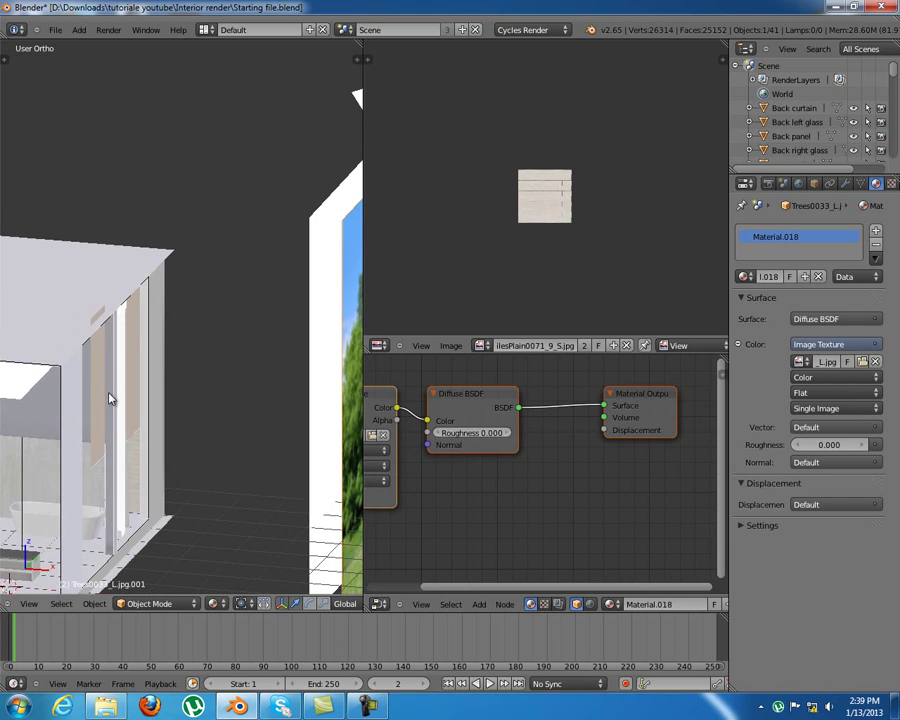
# Select the emissive front plane and turn off its Camera ray visibility in the object settings
pyautogui.rightClick(110, 398)
pyautogui.press('g')
pyautogui.rightClick(110, 398)
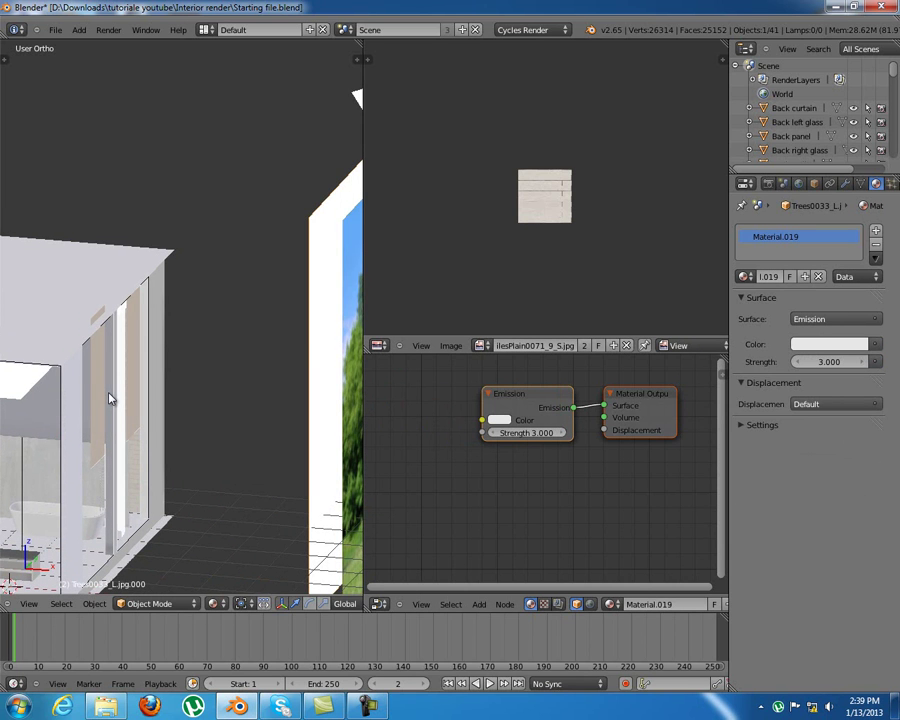
pyautogui.moveTo(110, 398); pyautogui.dragTo(110, 396, button='middle')
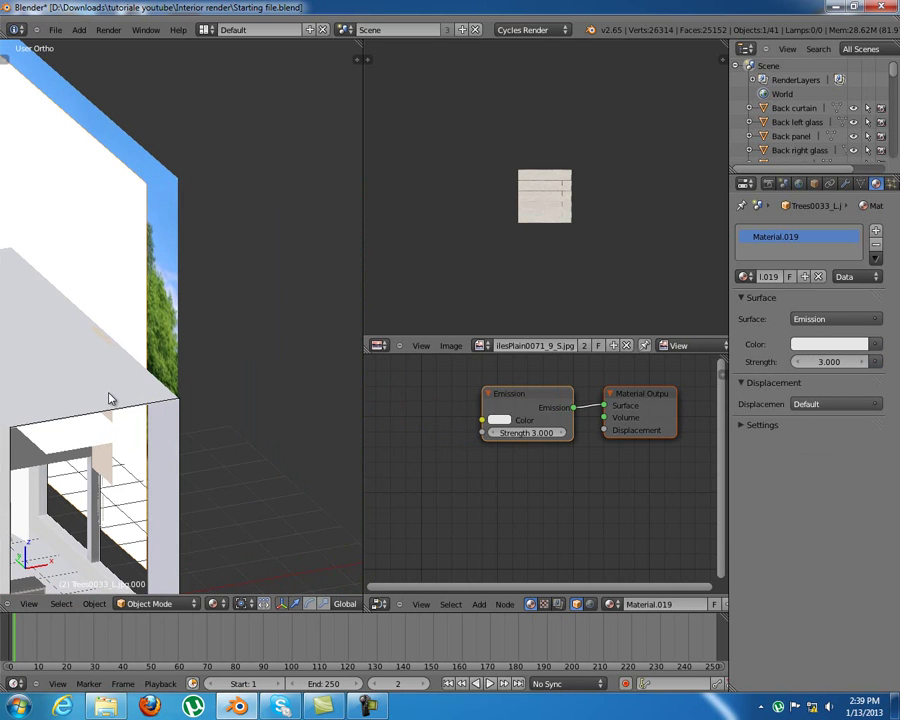
pyautogui.click(814, 184)
pyautogui.scroll(-2, 809, 400)
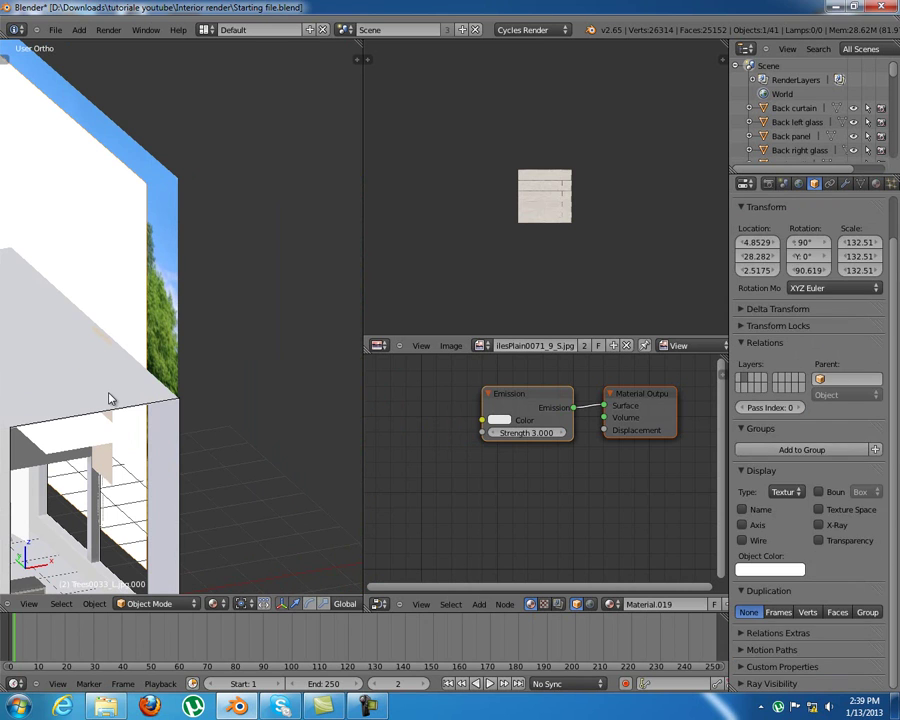
pyautogui.scroll(-2, 809, 400)
pyautogui.click(742, 647)
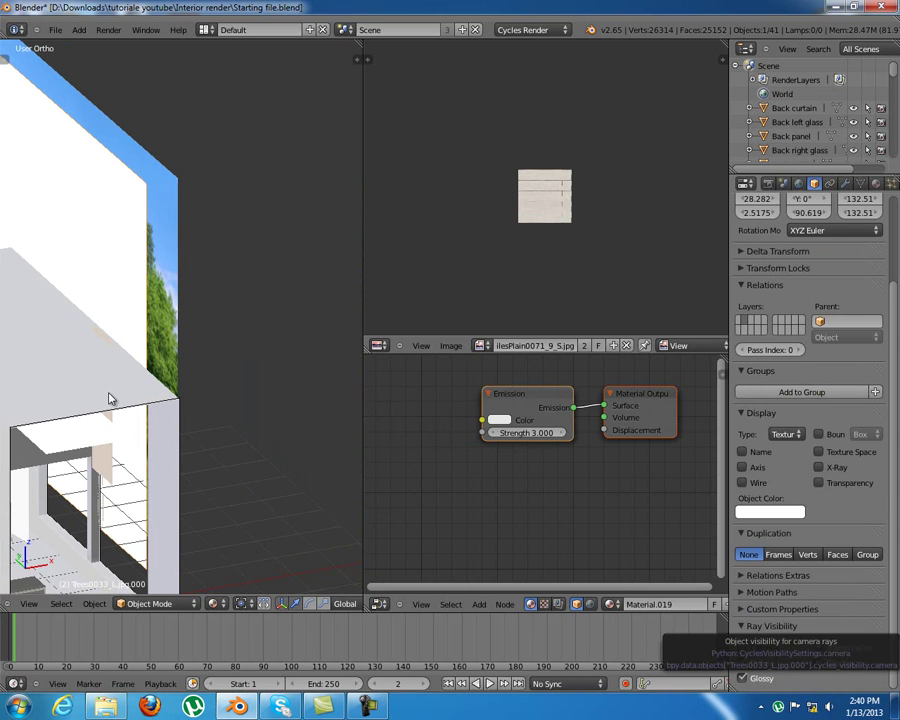
# Select the light block wall in front of the camera and examine its placement and ray visibility settings
pyautogui.scroll(4, 809, 450)
pyautogui.moveTo(110, 398); pyautogui.dragTo(65, 480, button='middle')
pyautogui.keyDown('shift'); pyautogui.moveTo(65, 480); pyautogui.dragTo(178, 307, button='middle'); pyautogui.keyUp('shift')
pyautogui.scroll(1, 178, 307)
pyautogui.scroll(7, 110, 398)
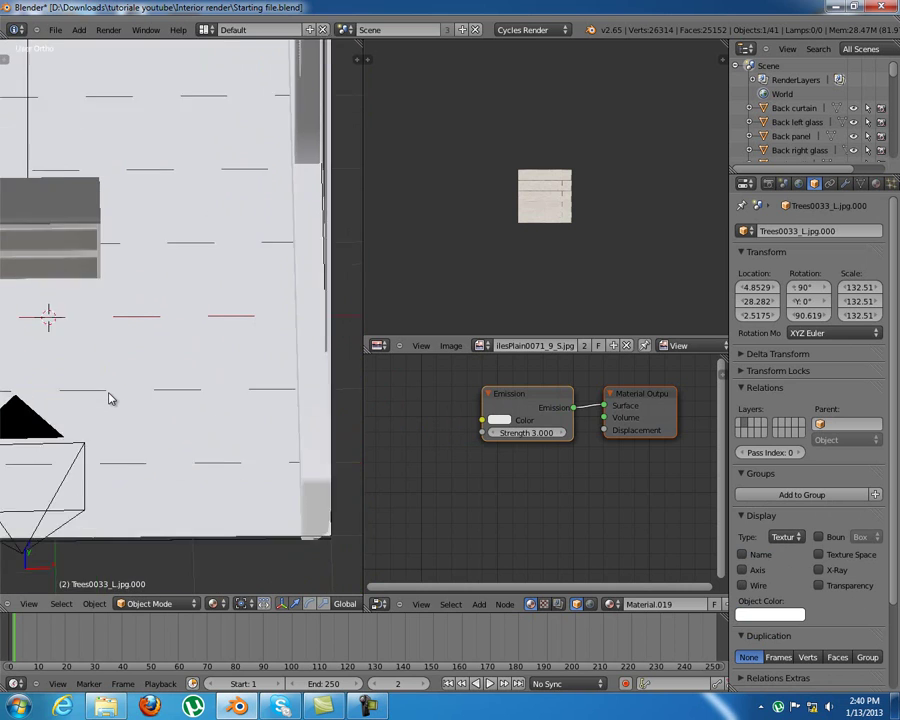
pyautogui.rightClick(110, 398)
pyautogui.press('g')
pyautogui.rightClick(110, 398)
pyautogui.scroll(-4, 809, 450)
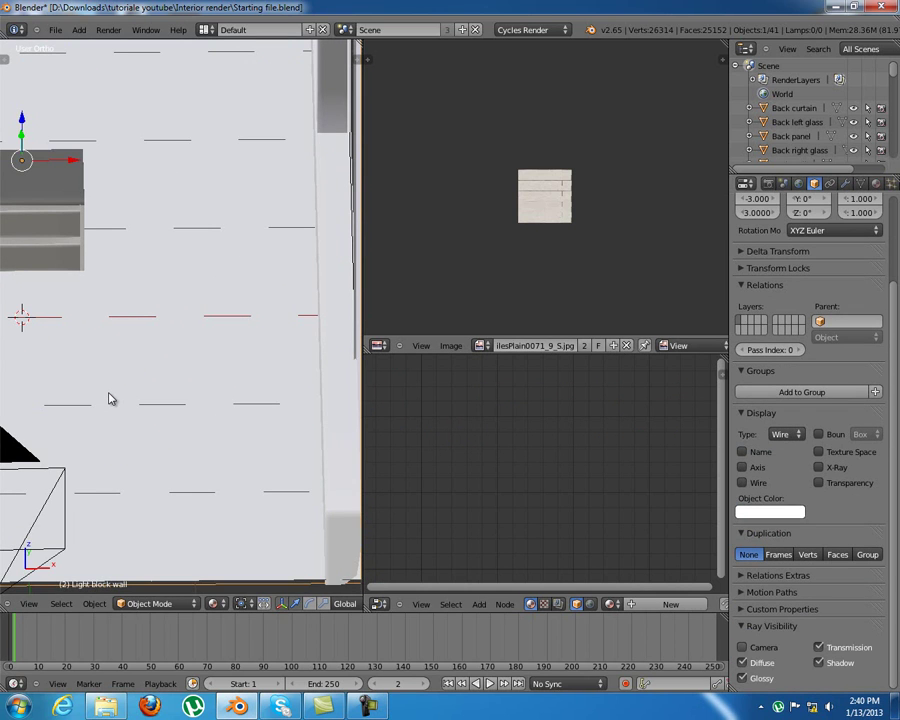
pyautogui.scroll(-6, 110, 398)
pyautogui.moveTo(110, 398); pyautogui.dragTo(98, 536, button='middle')
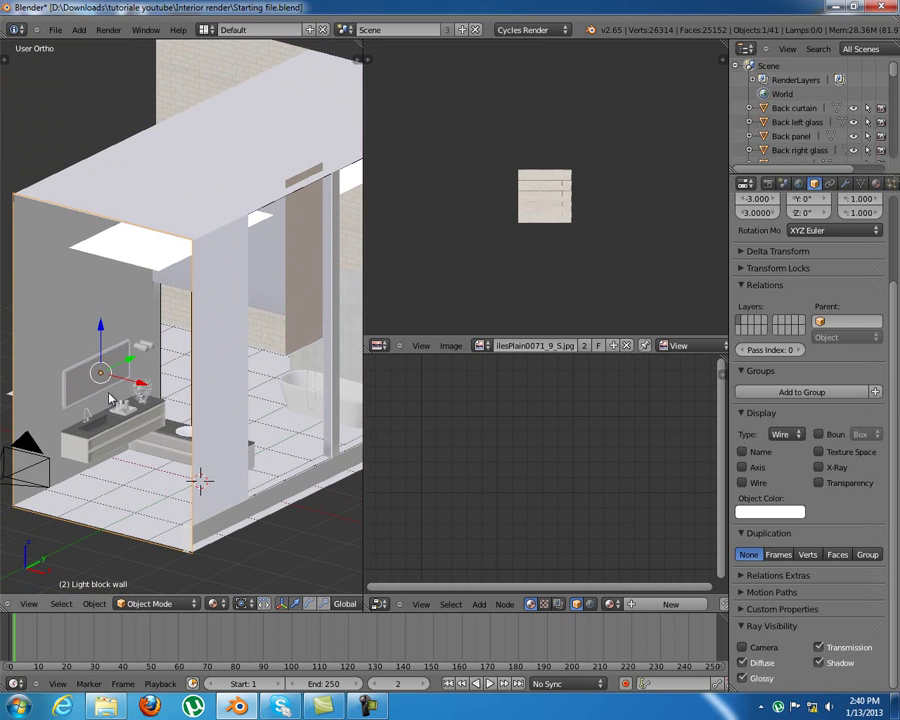
pyautogui.moveTo(110, 398)
pyautogui.mouseDown(button='middle')
pyautogui.moveTo(50, 418)
pyautogui.moveTo(110, 398)
pyautogui.mouseUp(button='middle')
# Turn on the Limits display for the camera and set its depth of field distance to 7.500
pyautogui.rightClick(20, 470)
pyautogui.rightClick(20, 470)
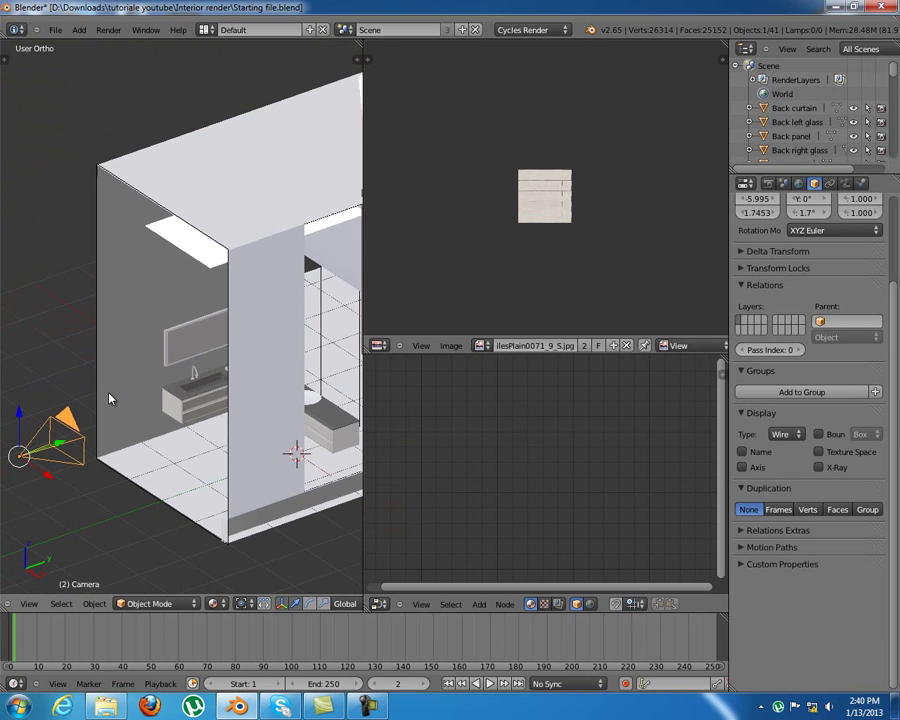
pyautogui.scroll(4, 810, 400)
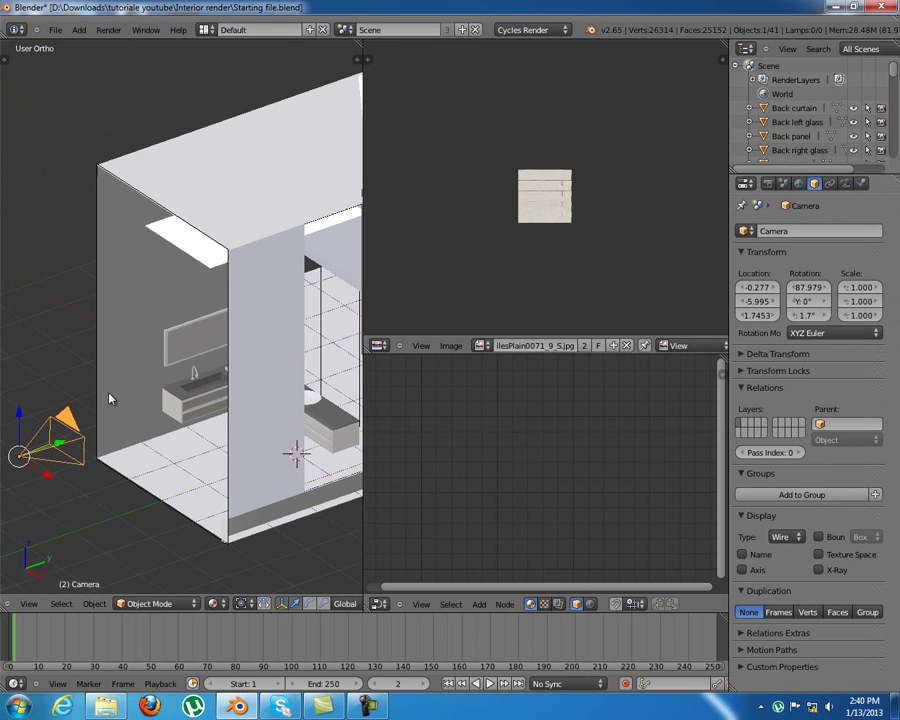
pyautogui.click(846, 184)
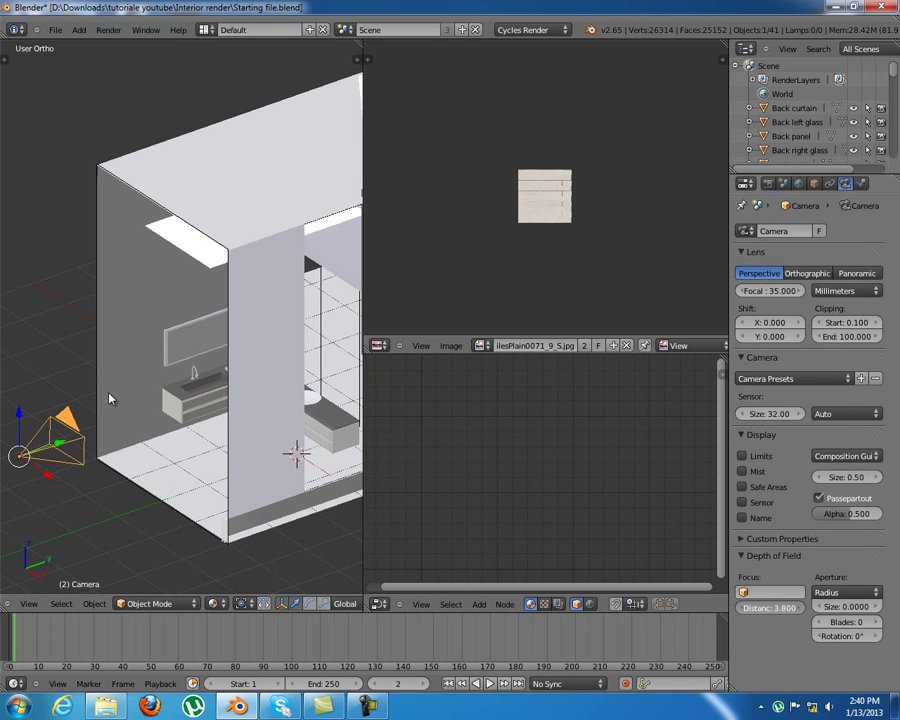
pyautogui.click(742, 456)
pyautogui.moveTo(770, 608); pyautogui.dragTo(800, 608)
pyautogui.moveTo(110, 398); pyautogui.dragTo(110, 398, button='middle')
pyautogui.moveTo(770, 607); pyautogui.dragTo(746, 607)
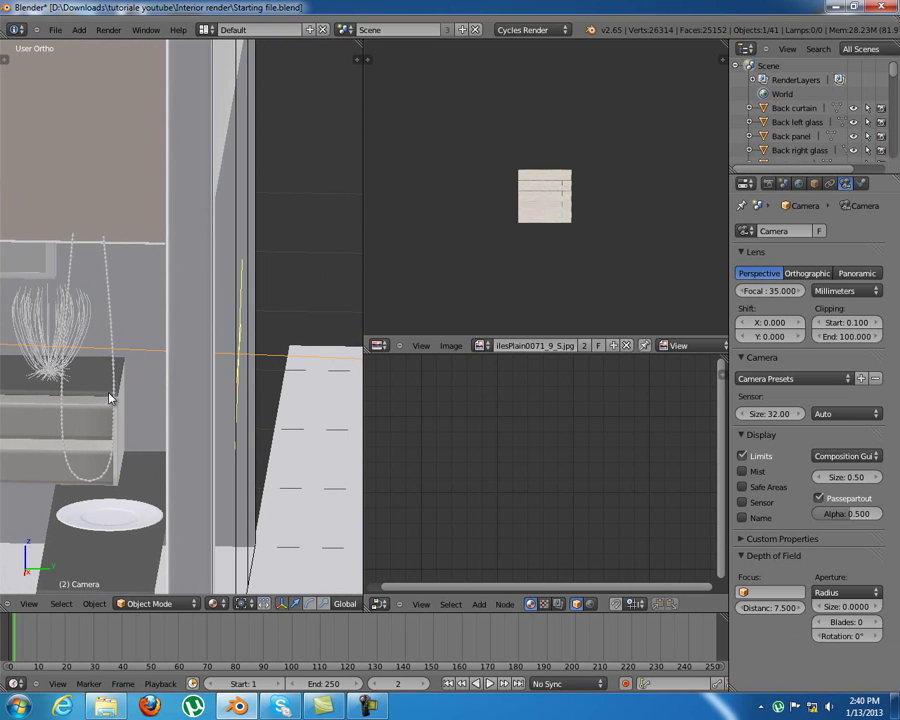
# Switch the camera's depth of field aperture to F/stop with a number of 4.9
pyautogui.click(845, 592)
pyautogui.click(842, 564)
pyautogui.click(846, 606)
pyautogui.hotkey('ctrl', 'a')
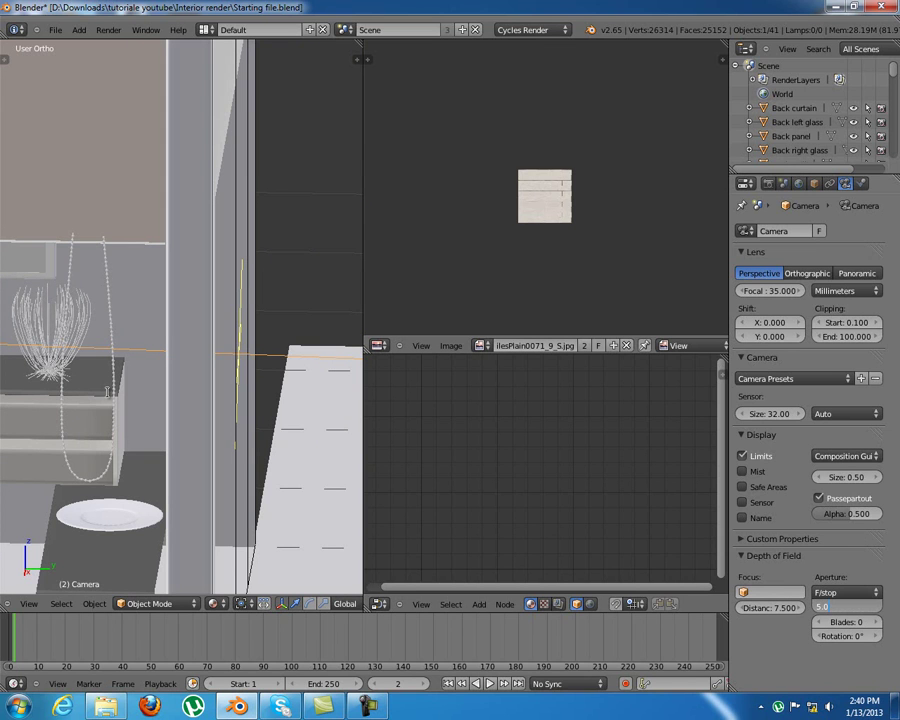
pyautogui.press('Left')
pyautogui.press('Return')
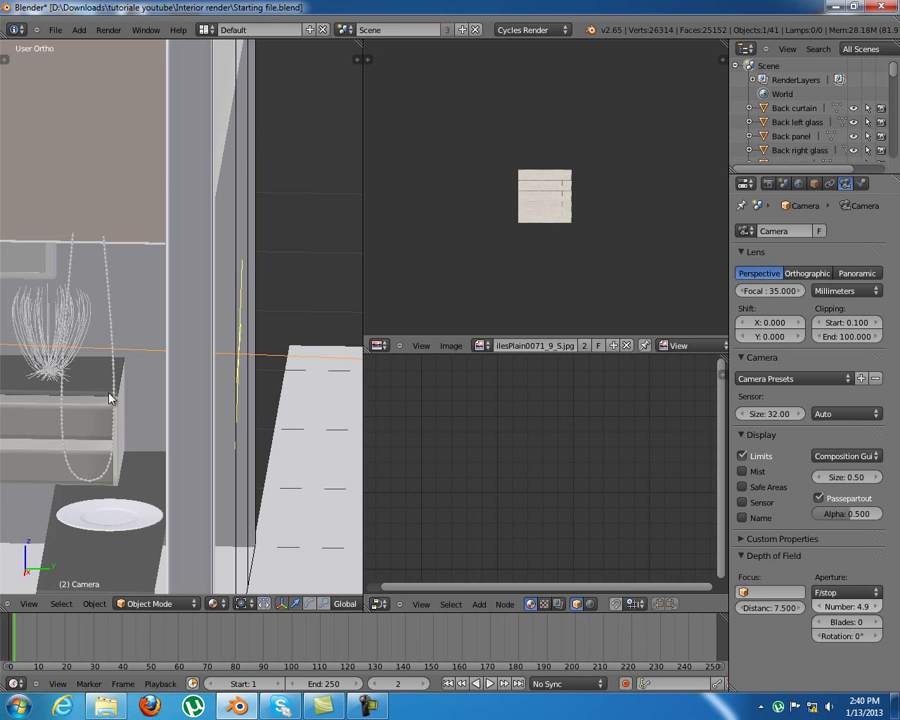
# Give the plate on the low cabinet a new material with a Mix Shader surface
pyautogui.scroll(-6, 110, 398)
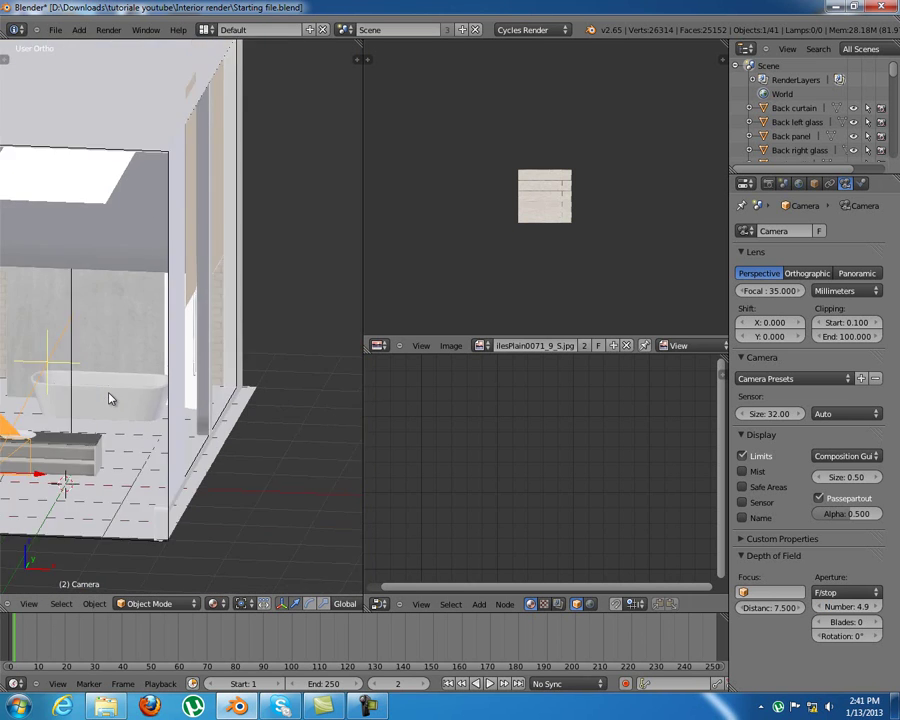
pyautogui.scroll(-1, 110, 398)
pyautogui.scroll(6, 110, 398)
pyautogui.moveTo(110, 398); pyautogui.dragTo(110, 398, button='middle')
pyautogui.rightClick(155, 415)
pyautogui.scroll(5, 110, 398)
pyautogui.scroll(3, 110, 398)
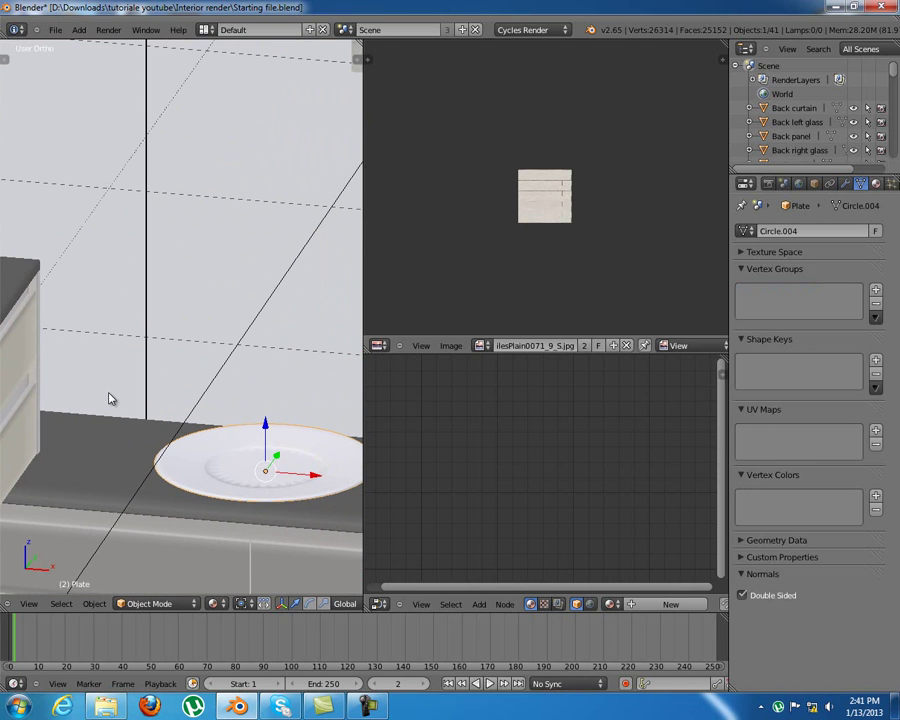
pyautogui.click(875, 184)
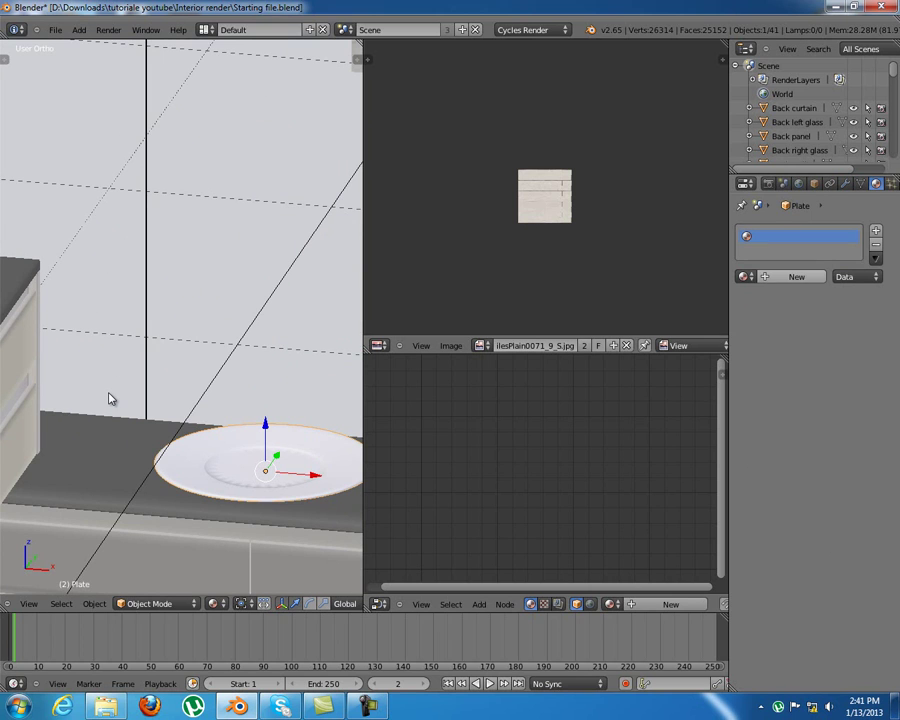
pyautogui.click(796, 276)
pyautogui.click(833, 318)
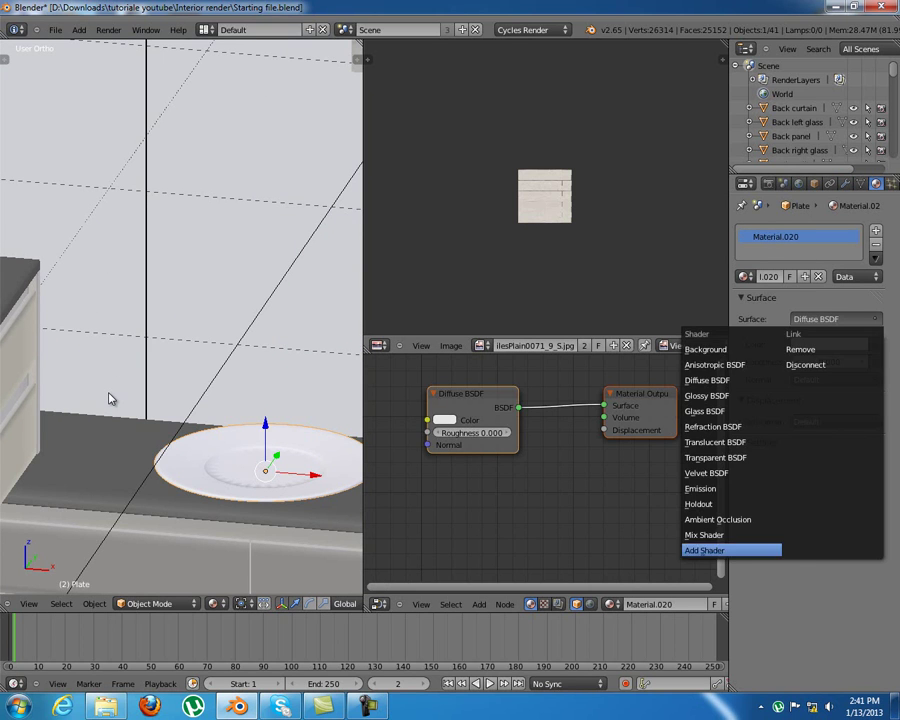
pyautogui.click(704, 535)
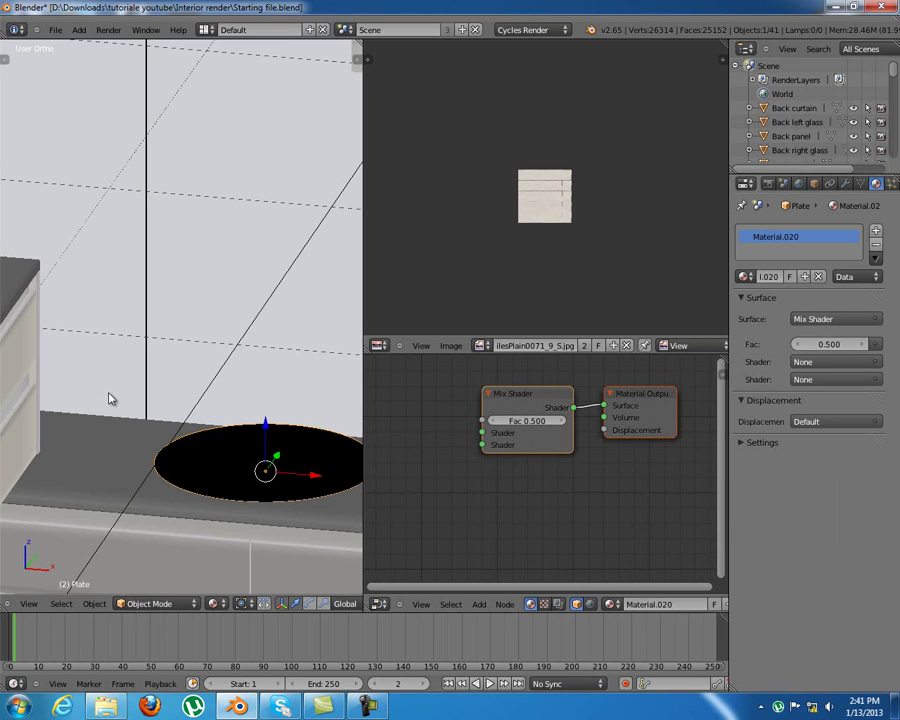
# Mix a Diffuse BSDF with a Glossy BSDF in the plate's material and set the mix factor to 0.700
pyautogui.click(835, 361)
pyautogui.click(807, 423)
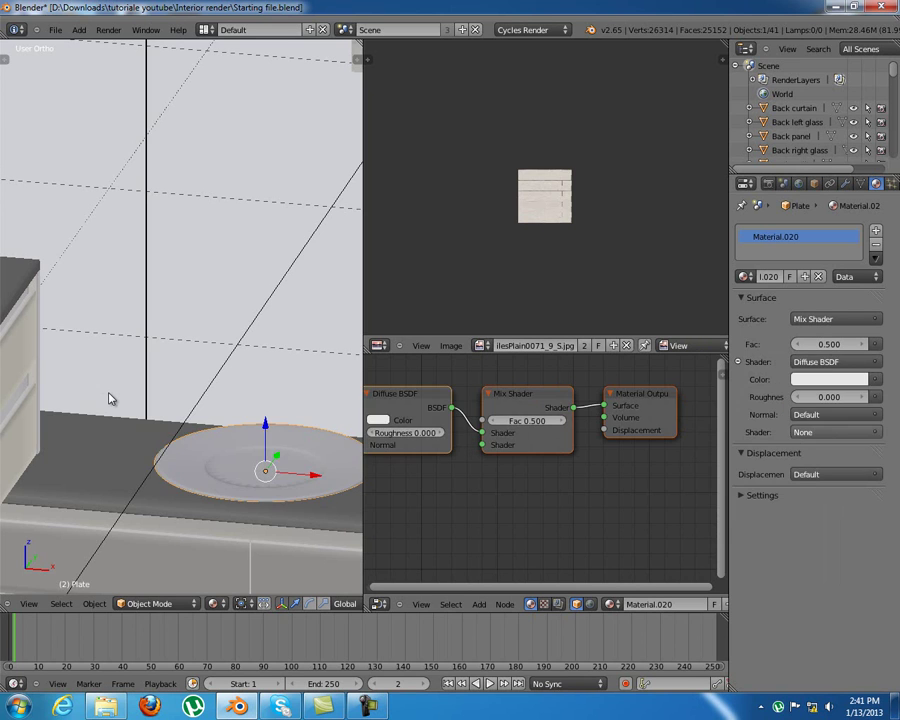
pyautogui.click(835, 429)
pyautogui.click(807, 505)
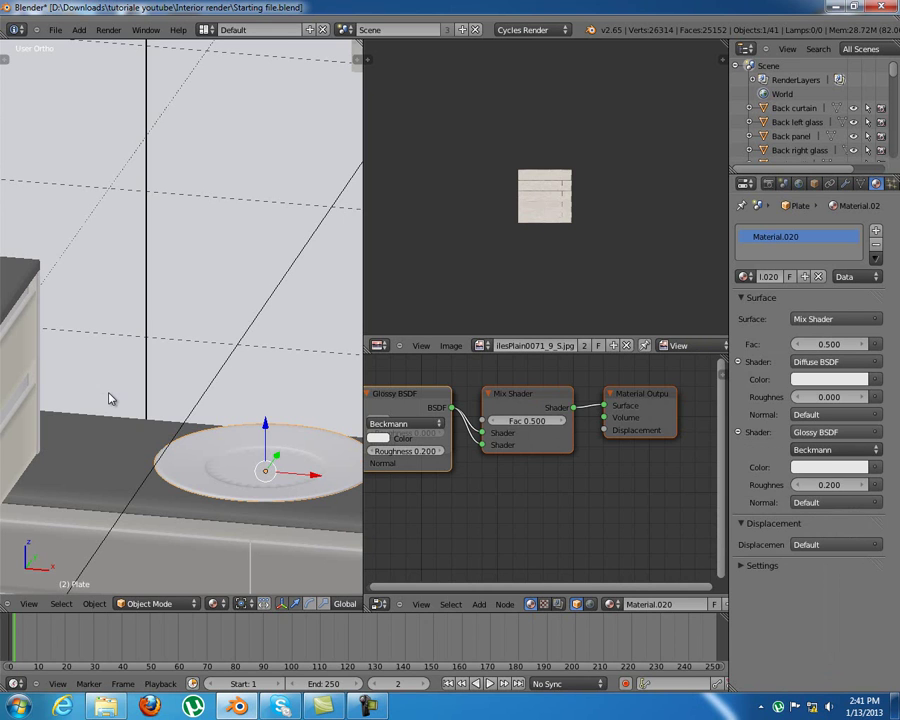
pyautogui.click(527, 421)
pyautogui.press('BackSpace')
pyautogui.write('0.7')
pyautogui.press('Return')
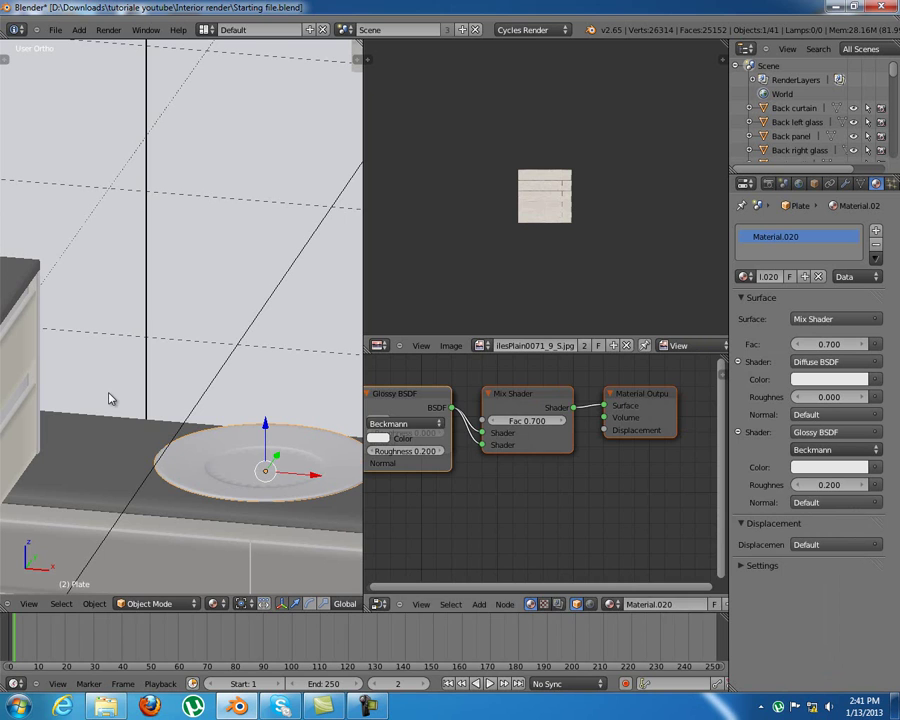
# Place the plate's Glossy BSDF node below the Diffuse BSDF node and set its roughness to 0.500
pyautogui.press('g')
pyautogui.press('Return')
pyautogui.moveTo(540, 470); pyautogui.dragTo(597, 458, button='middle')
pyautogui.write('0.5')
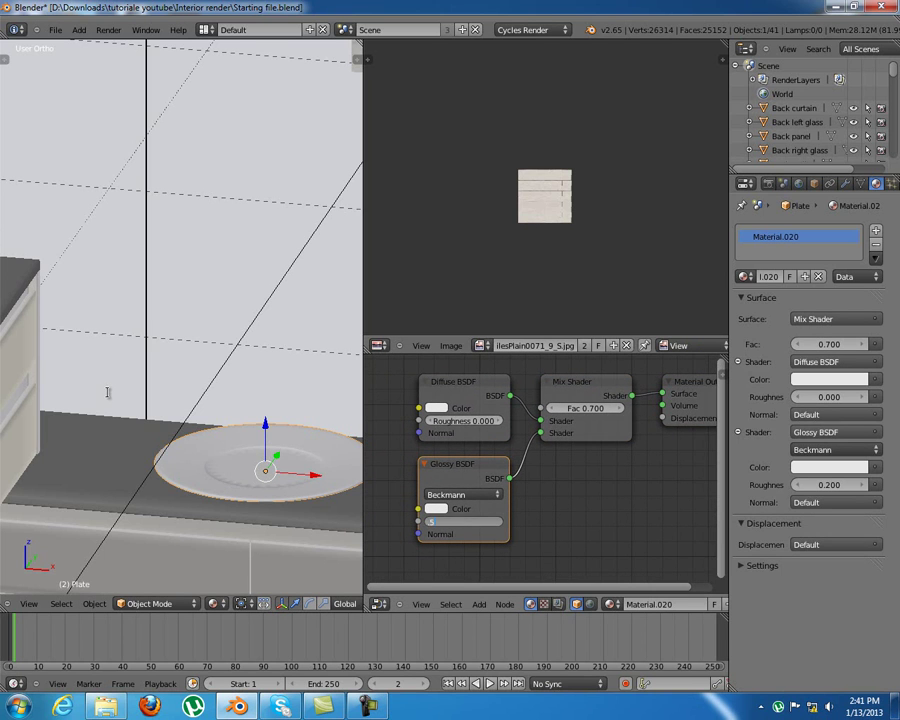
pyautogui.press('Return')
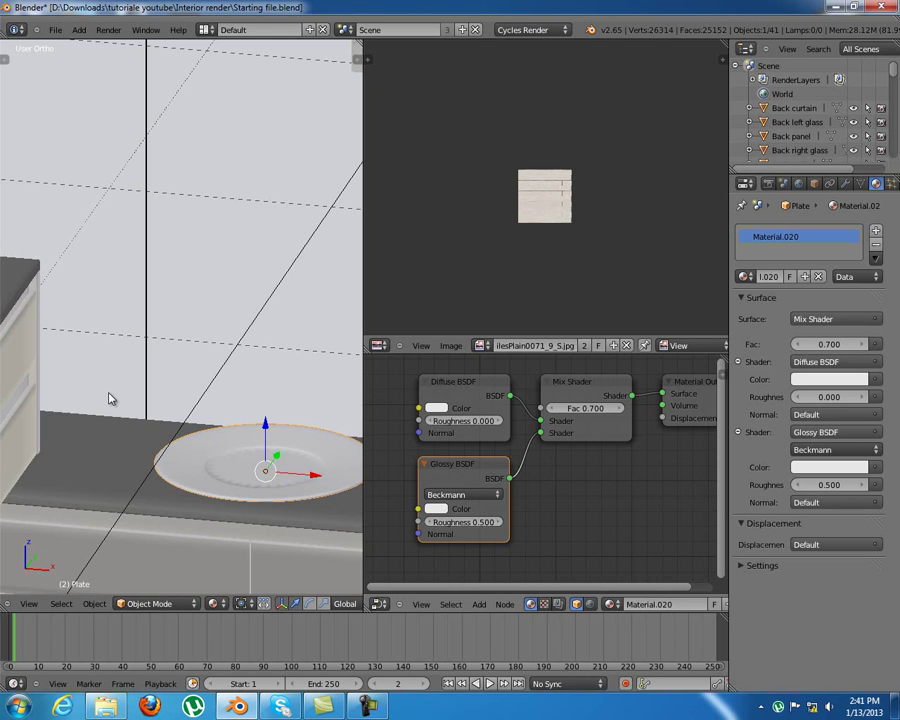
# Set the render resolution percentage to 25% and the number of render samples to 500
pyautogui.scroll(-6, 110, 398)
pyautogui.moveTo(110, 398)
pyautogui.mouseDown(button='middle')
pyautogui.moveTo(62, 390)
pyautogui.moveTo(112, 398)
pyautogui.moveTo(124, 389)
pyautogui.moveTo(111, 399)
pyautogui.moveTo(108, 391)
pyautogui.mouseUp(button='middle')
pyautogui.scroll(-3, 112, 398)
pyautogui.scroll(6, 110, 398)
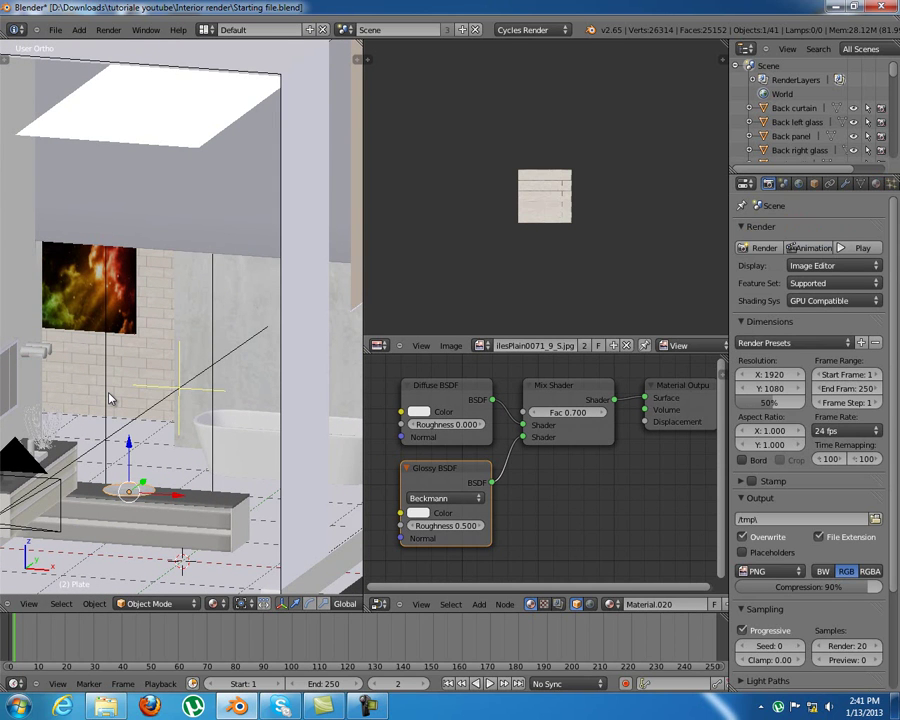
pyautogui.scroll(-2, 810, 420)
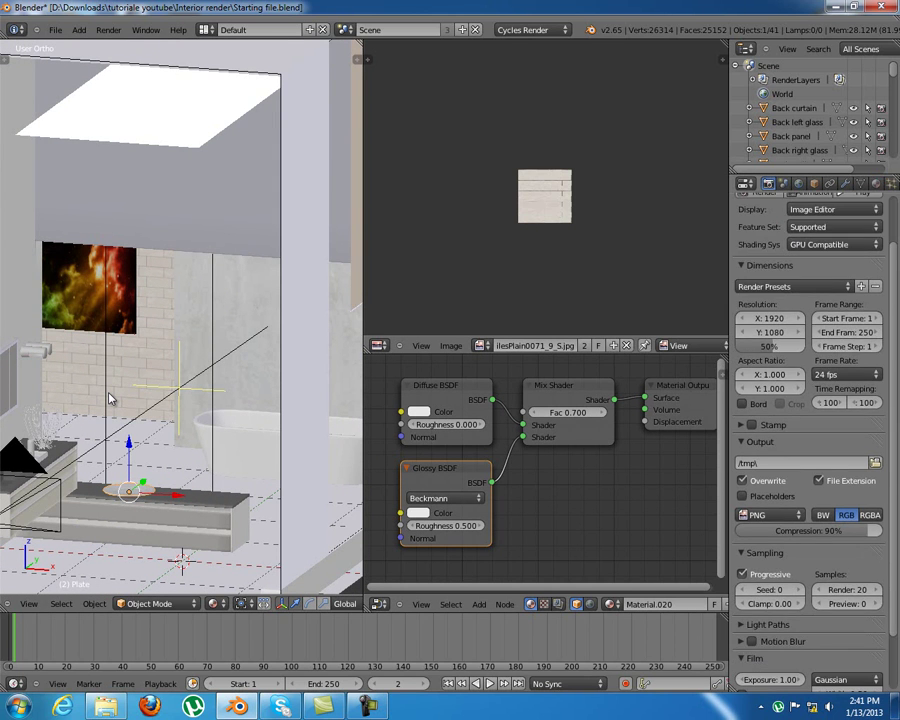
pyautogui.press('Return')
pyautogui.scroll(-3, 840, 560)
pyautogui.click(846, 524)
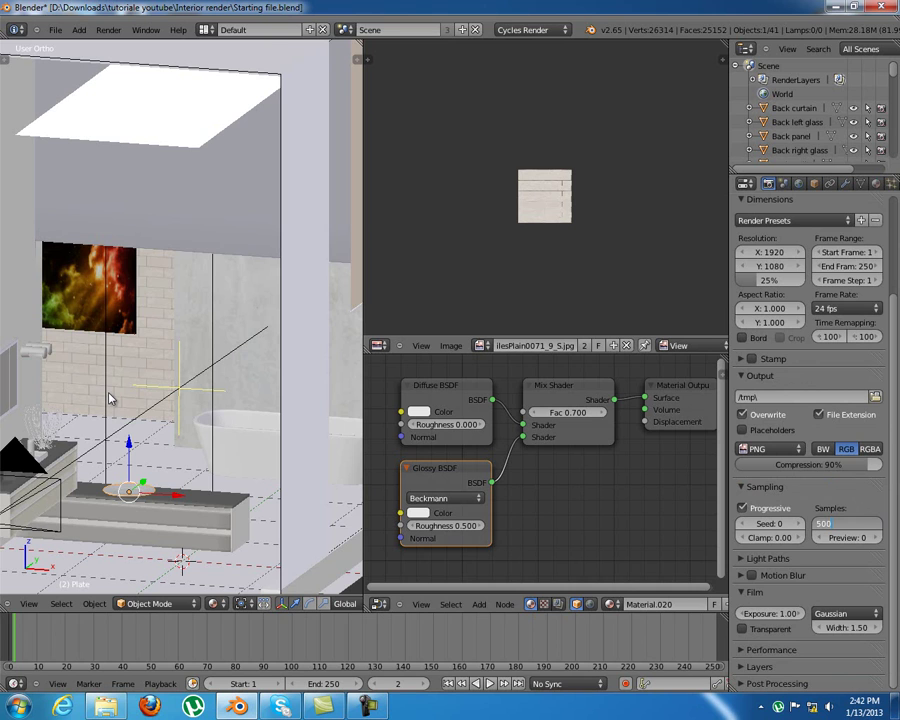
pyautogui.press('Return')
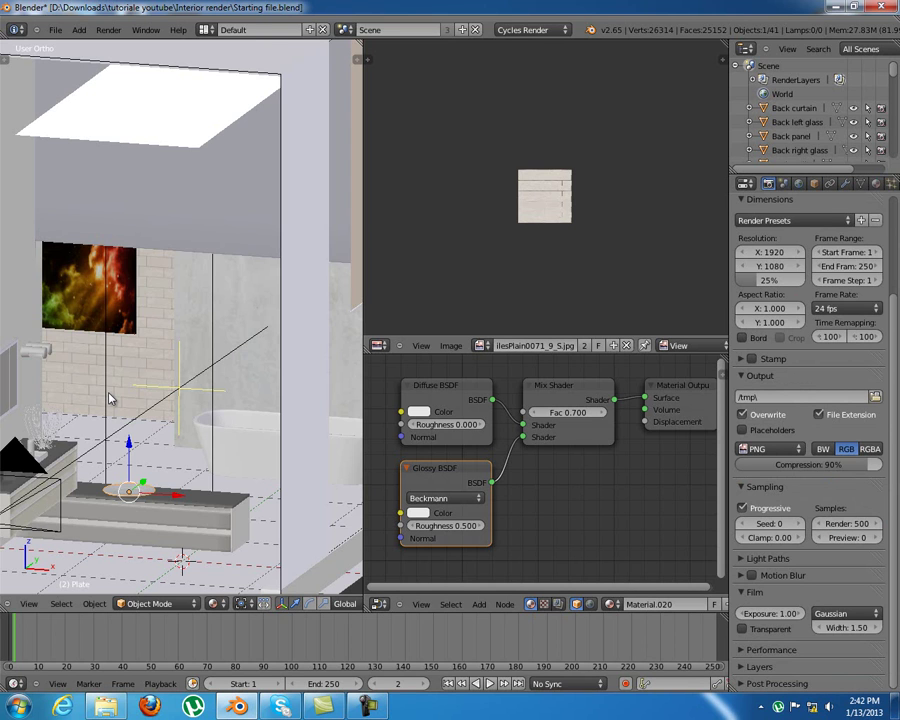
# Render the scene and show the Render Result in the image editor above the node editor
pyautogui.press('F12')
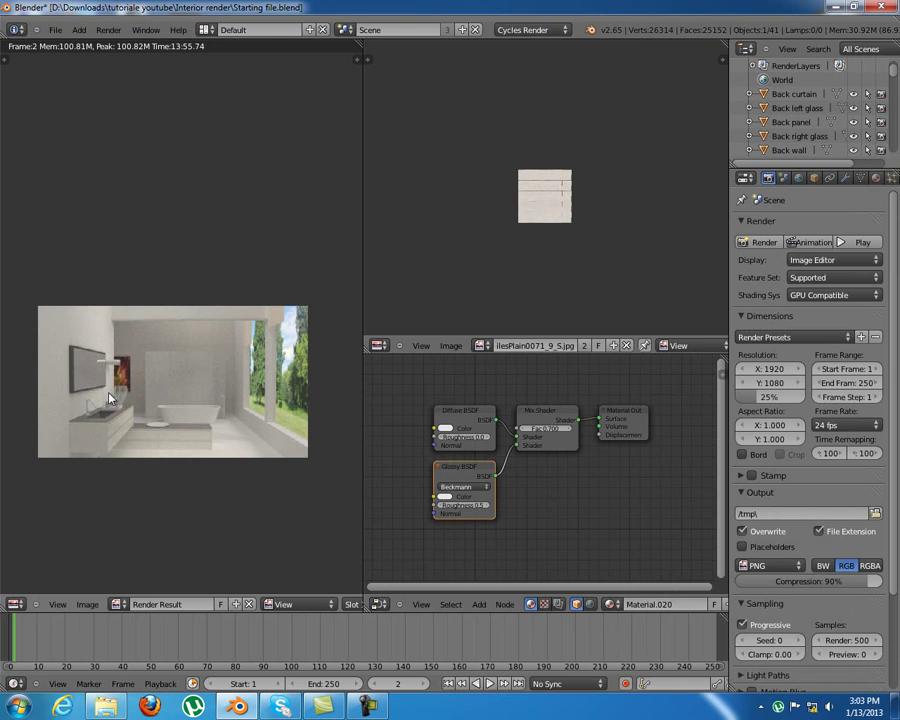
pyautogui.click(482, 346)
pyautogui.click(519, 437)
pyautogui.scroll(9, 546, 240)
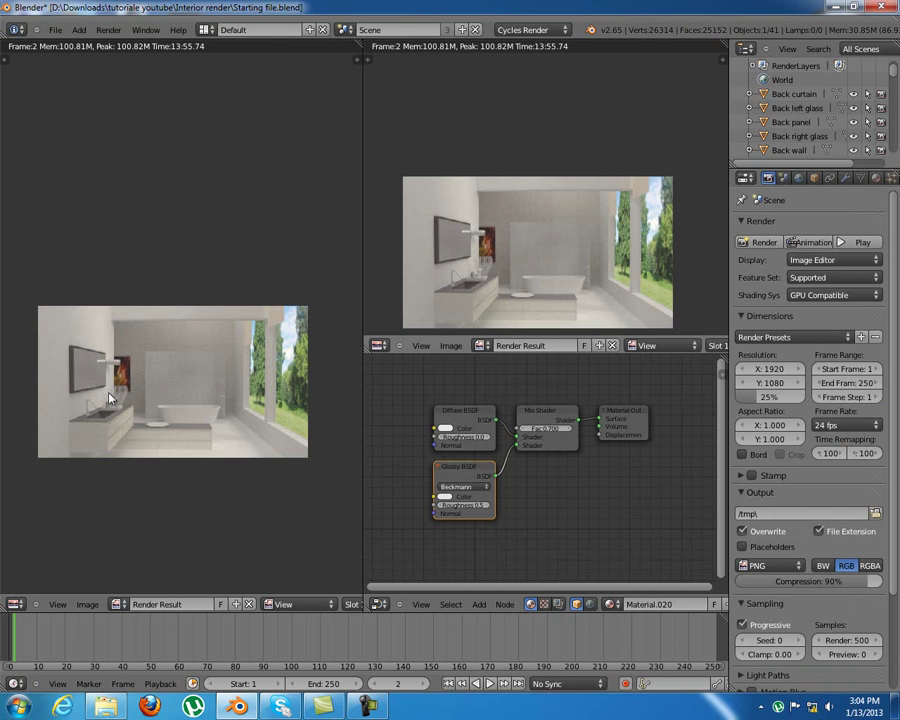
pyautogui.scroll(6, 546, 240)
pyautogui.scroll(-3, 546, 240)
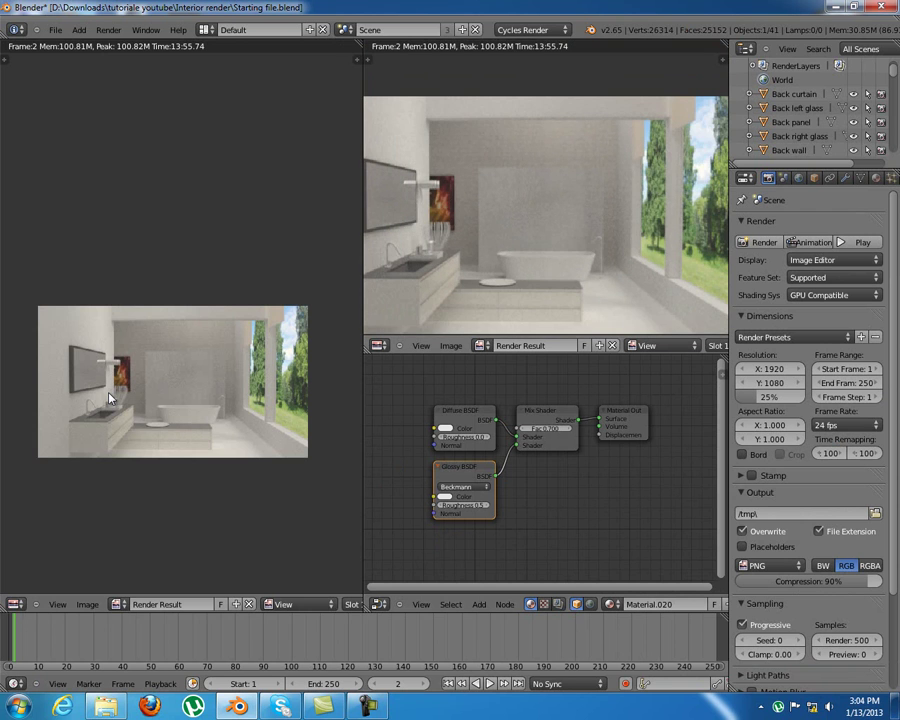
# Widen the image and node editors across the 3D view area and examine the whole rendered bathroom
pyautogui.moveTo(363, 240); pyautogui.dragTo(23, 240)
pyautogui.scroll(1, 325, 201)
pyautogui.click(325, 201)
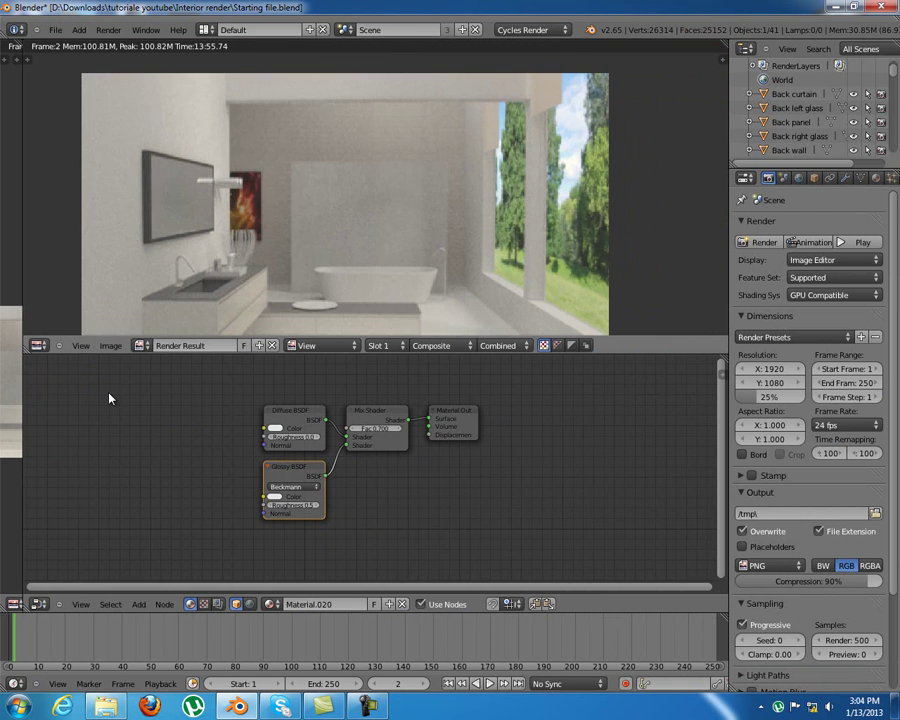
pyautogui.scroll(-1, 325, 201)
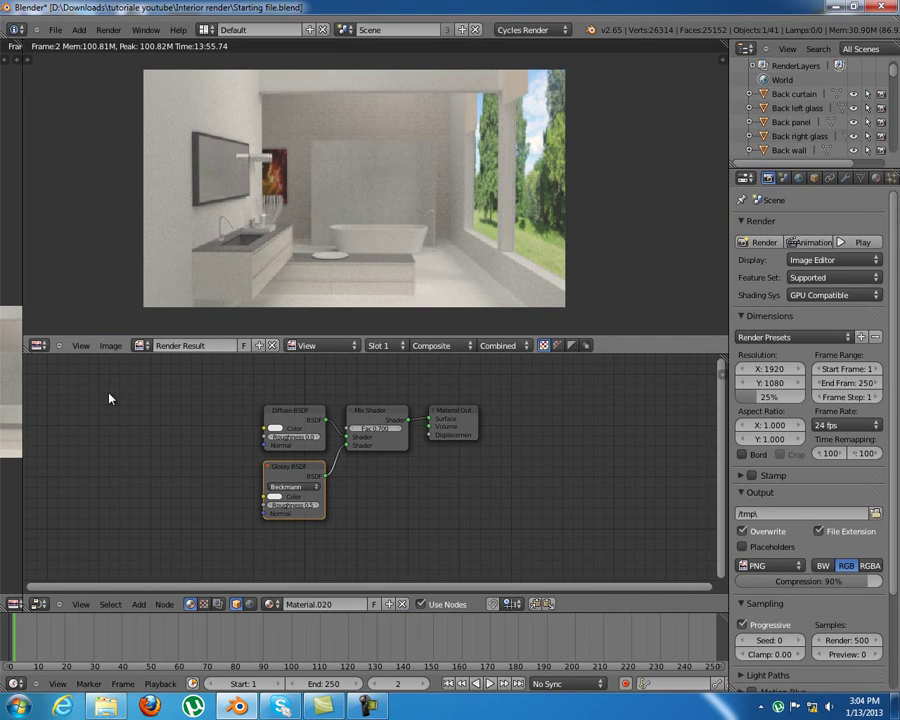
pyautogui.moveTo(115, 394); pyautogui.dragTo(108, 393, button='middle')
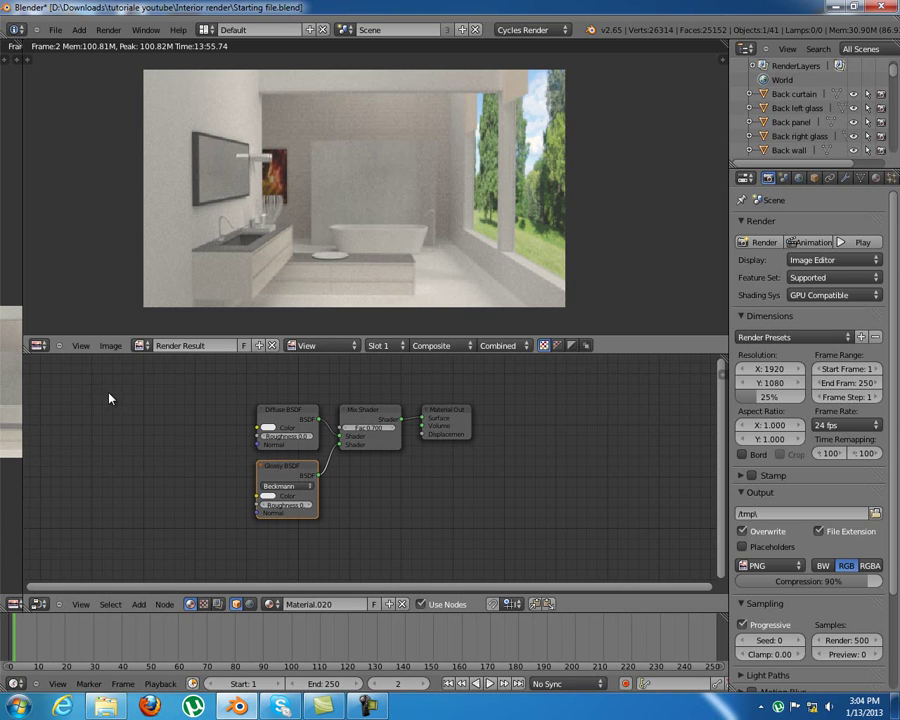
# Rearrange the plate material's shader nodes and switch the node editor to the compositing nodes
pyautogui.moveTo(283, 410); pyautogui.dragTo(267, 411)
pyautogui.moveTo(282, 466); pyautogui.dragTo(267, 465)
pyautogui.moveTo(363, 410); pyautogui.dragTo(363, 416)
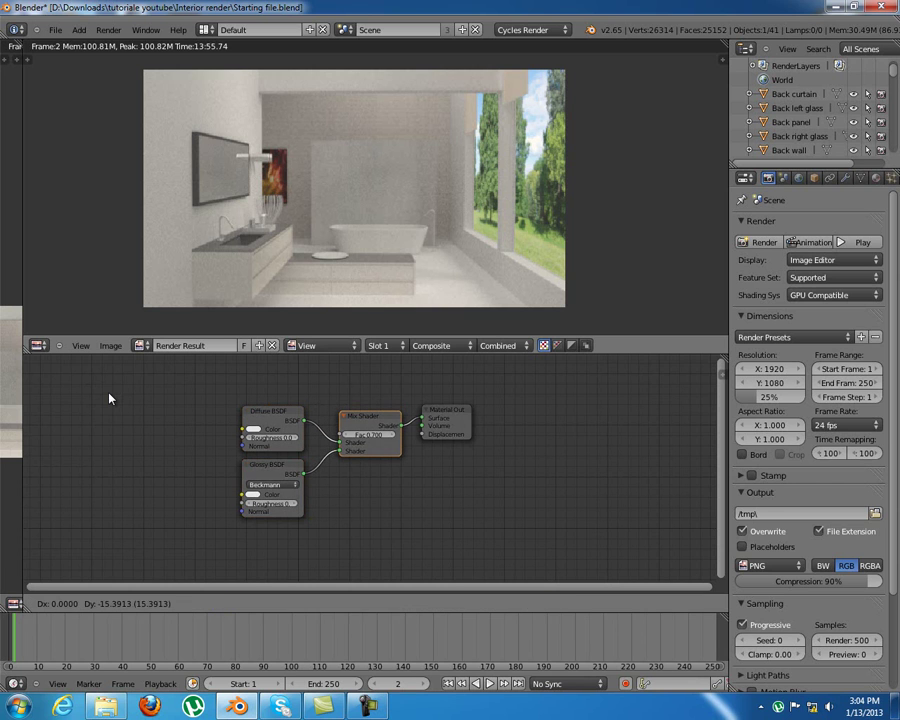
pyautogui.moveTo(445, 410); pyautogui.dragTo(445, 416)
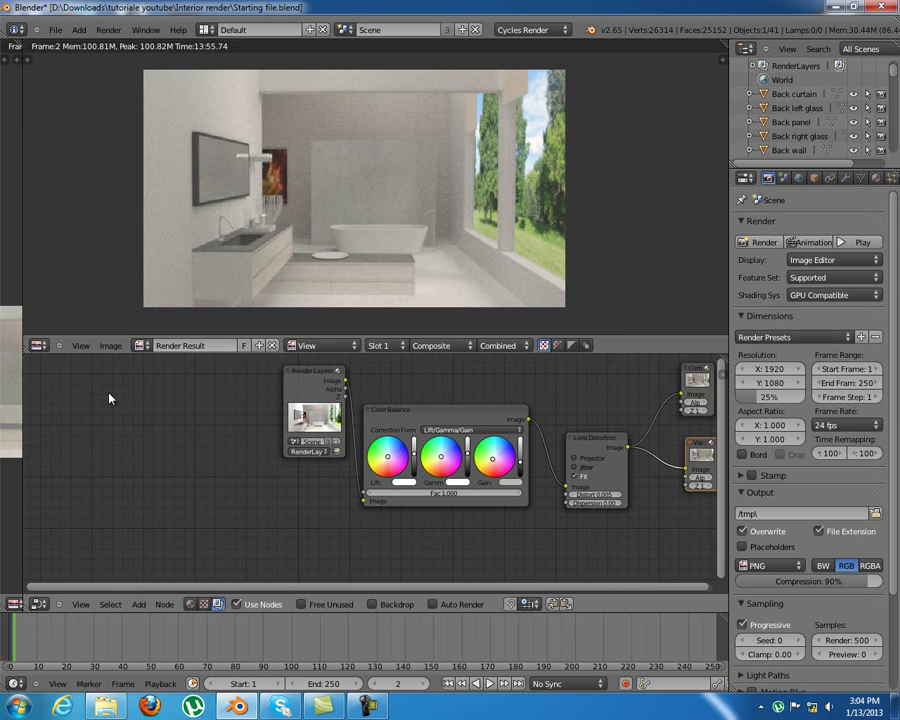
# Remove the Color Balance and Lens Distortion nodes from the compositing setup
pyautogui.press('Home')
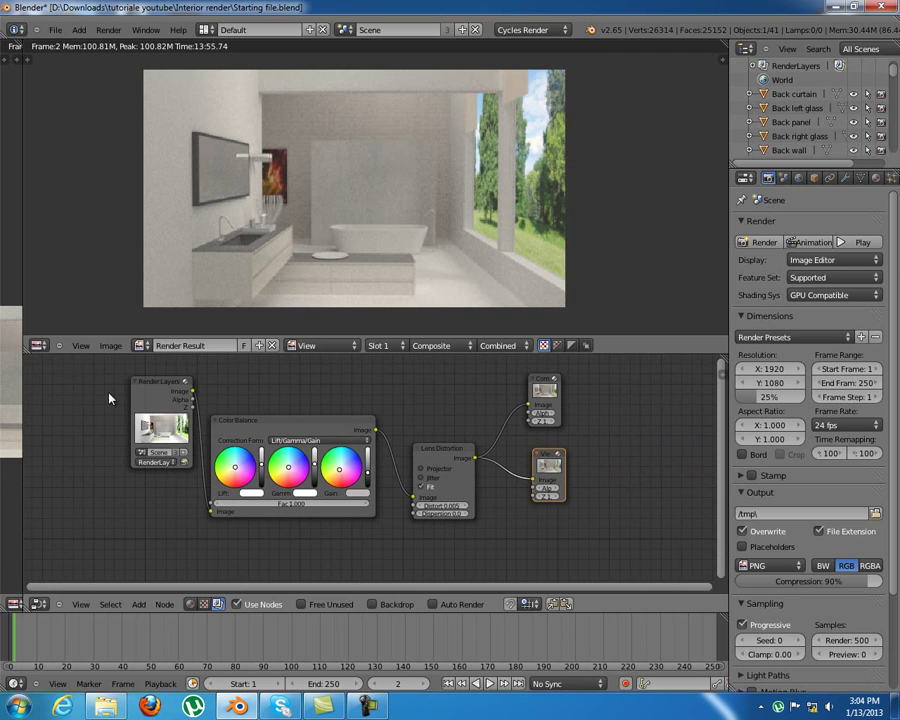
pyautogui.hotkey('ctrl', 'z')
pyautogui.hotkey('ctrl', 'z')
pyautogui.hotkey('ctrl', 'z')
pyautogui.hotkey('ctrl', 'z')
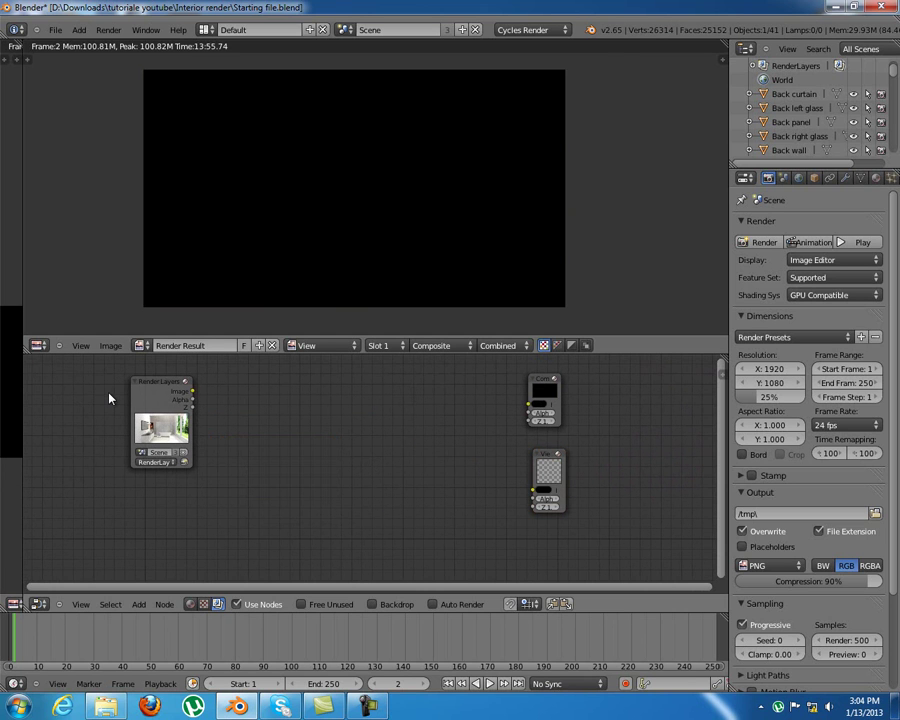
# Link the Render Layers node's image, moved closer, directly to the Composite node and remove the Viewer node
pyautogui.moveTo(160, 400); pyautogui.dragTo(400, 400)
pyautogui.press('f')
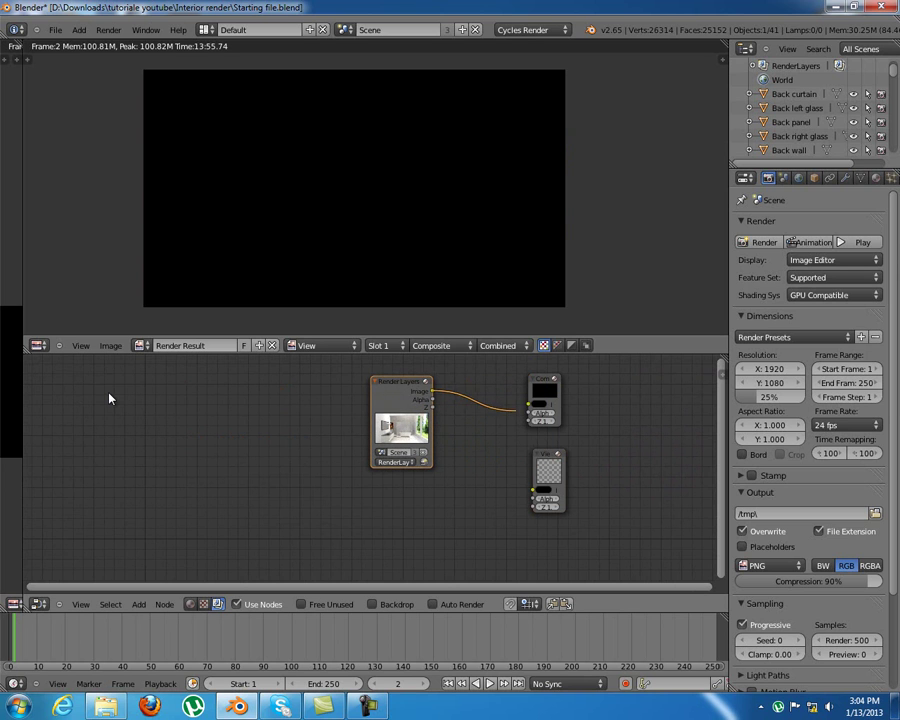
pyautogui.hotkey('ctrl', 'z')
pyautogui.hotkey('ctrl', 'z')
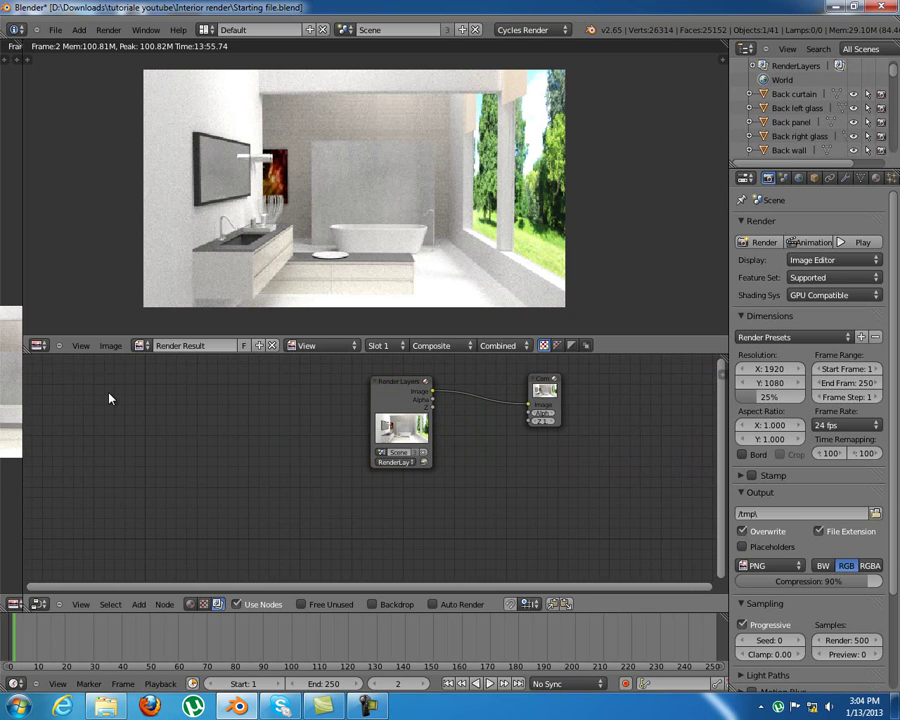
# Move the Render Layers node well away from the Composite node to make room for more nodes
pyautogui.moveTo(384, 403); pyautogui.dragTo(110, 399)
pyautogui.hotkey('shift', 'a')
pyautogui.moveTo(188, 401)
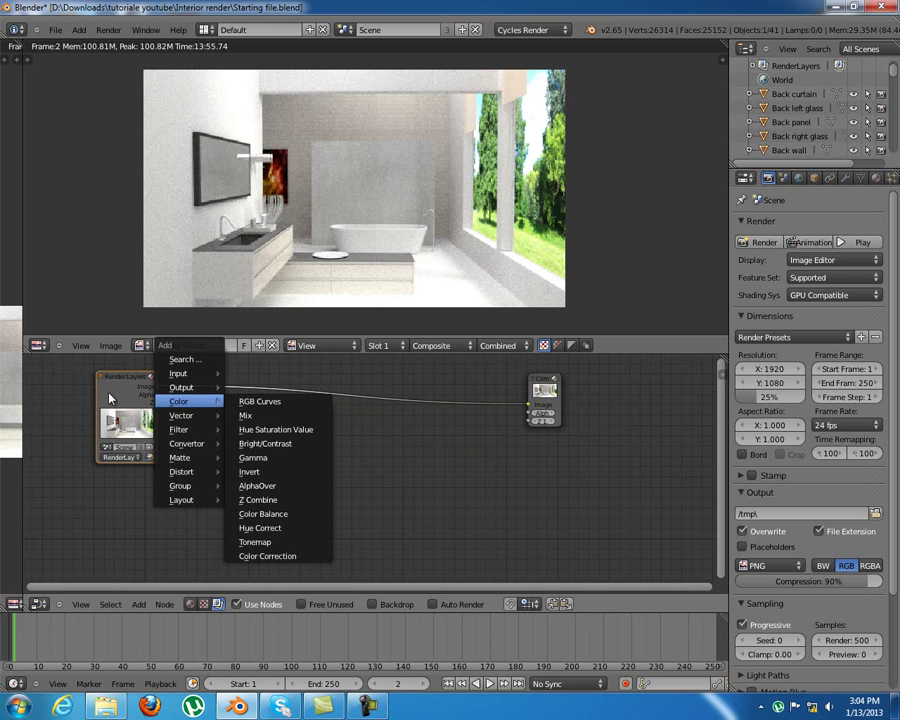
pyautogui.press('Escape')
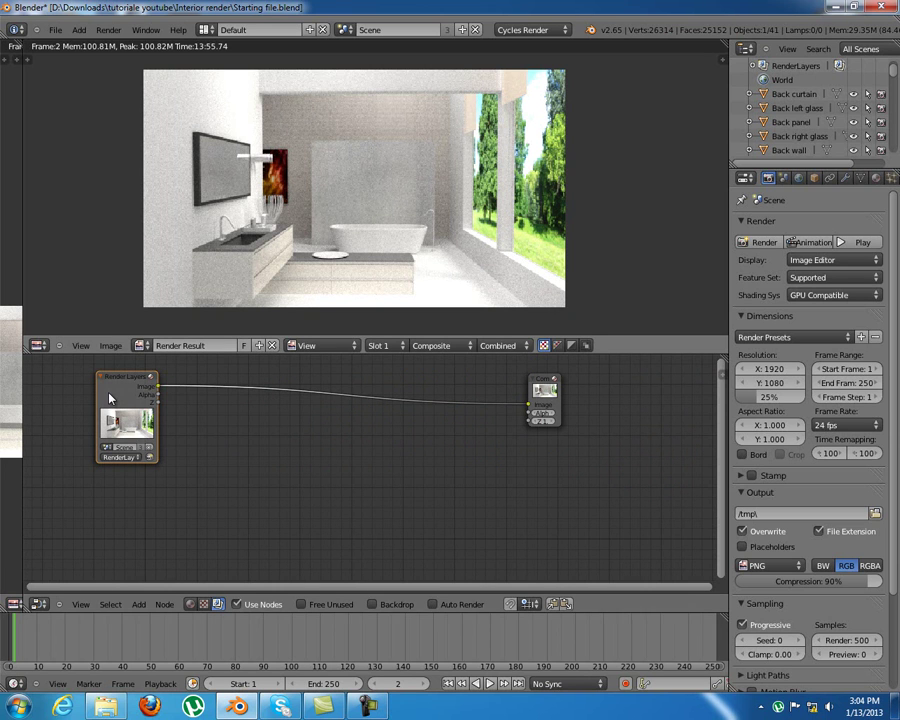
pyautogui.hotkey('shift', 'a')
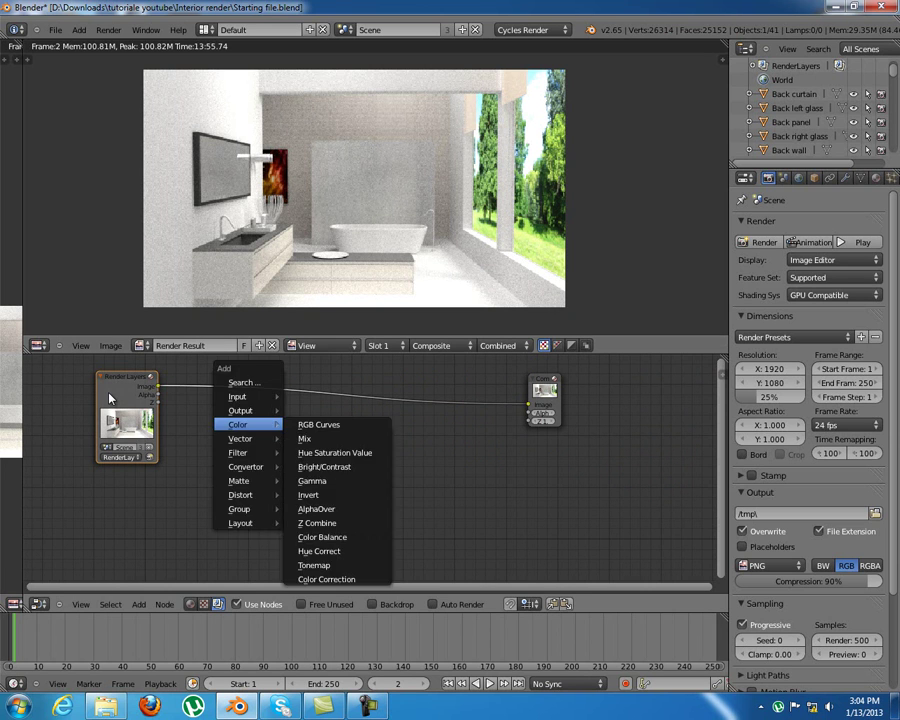
pyautogui.press('Escape')
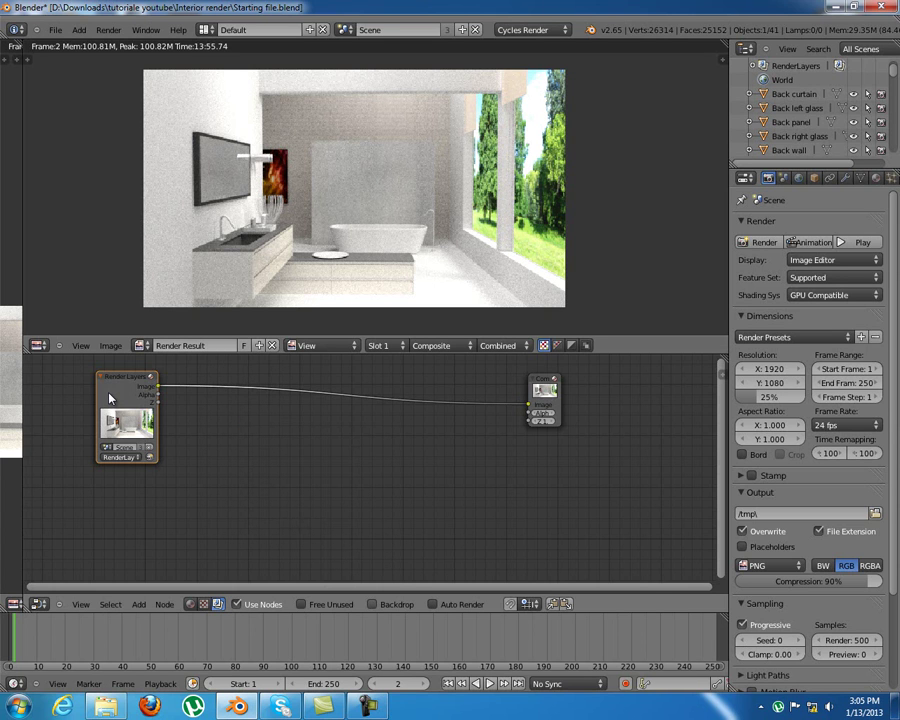
# Enable the compositor backdrop and add a Viewer node fed by the Render Layers node's image
pyautogui.click(372, 604)
pyautogui.hotkey('shift', 'a')
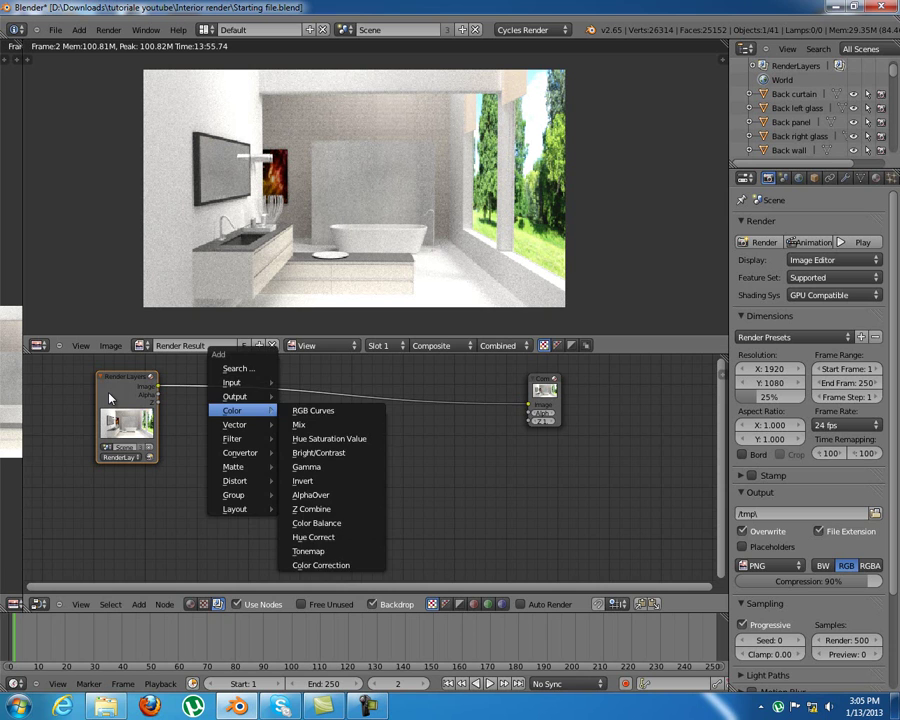
pyautogui.moveTo(234, 396)
pyautogui.click(305, 411)
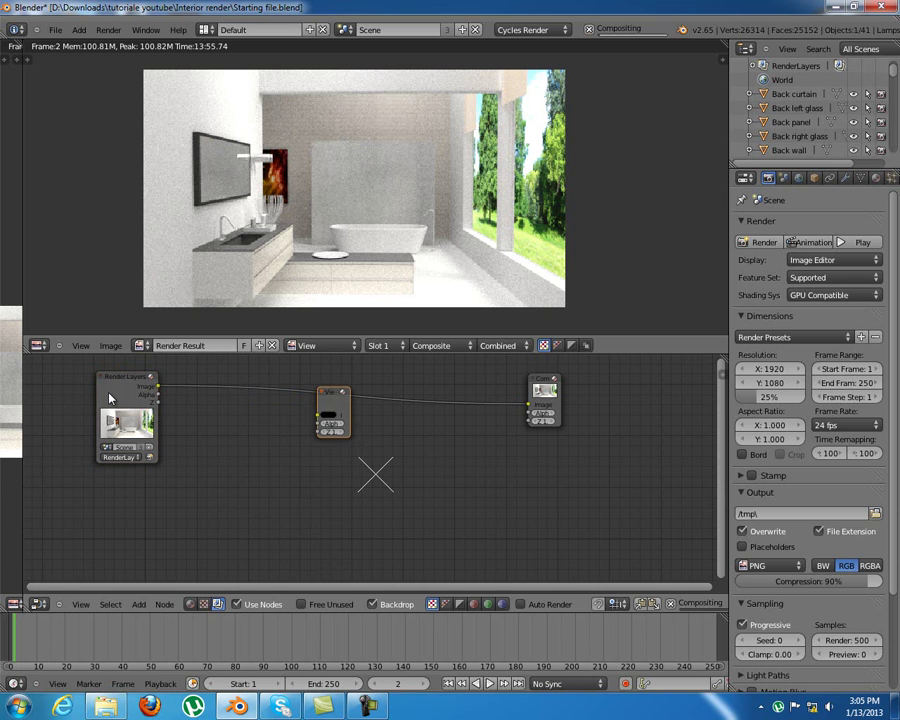
pyautogui.moveTo(333, 412); pyautogui.dragTo(456, 441)
pyautogui.moveTo(158, 386); pyautogui.dragTo(441, 447)
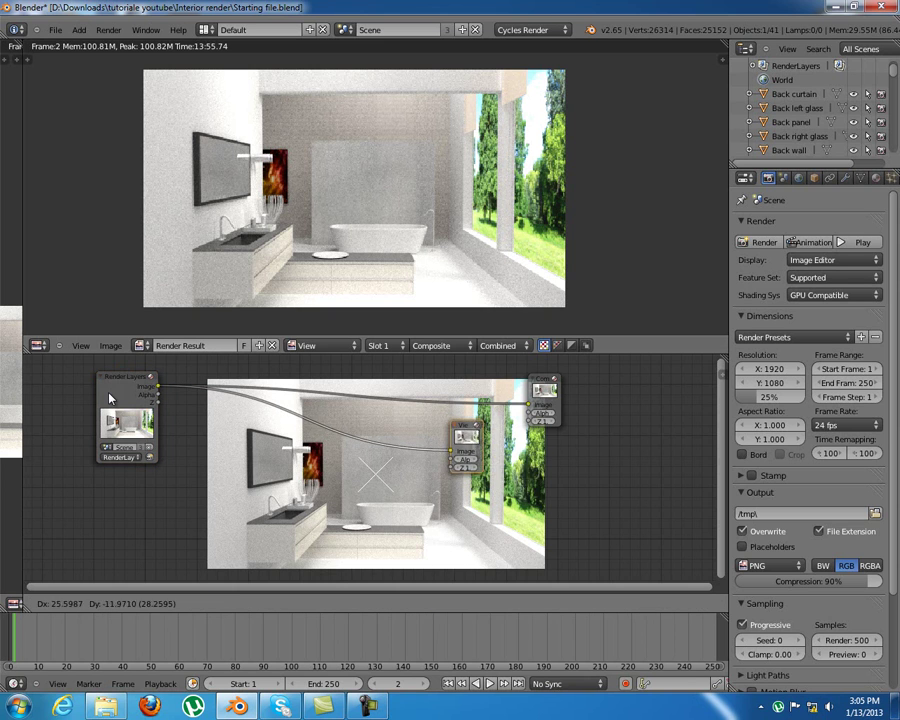
# Insert a Lens Distortion node on the link between the Render Layers and Viewer nodes
pyautogui.hotkey('shift', 'a')
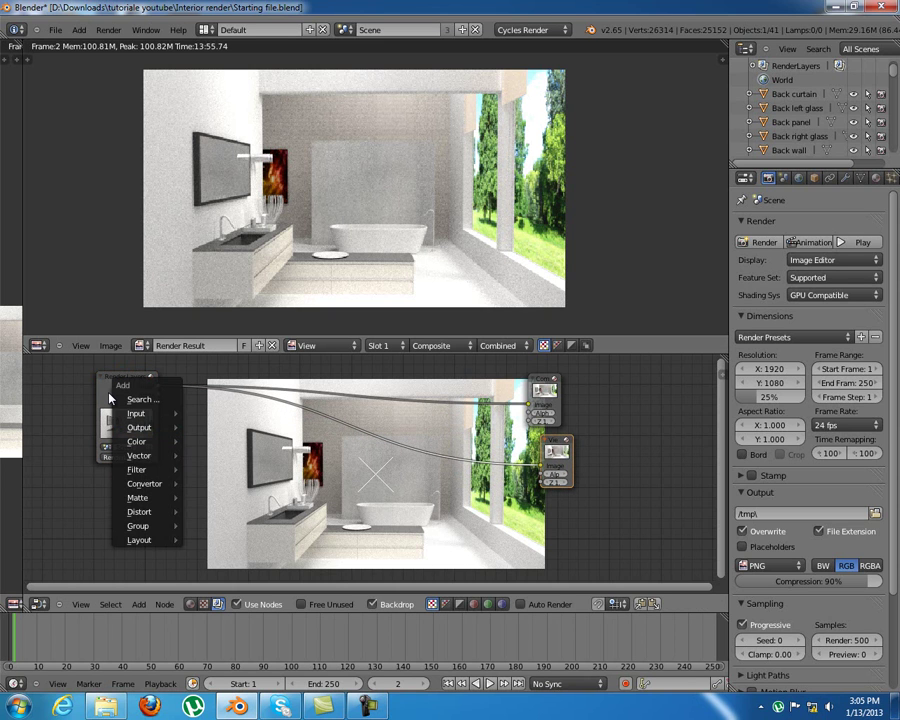
pyautogui.moveTo(140, 427)
pyautogui.moveTo(140, 455)
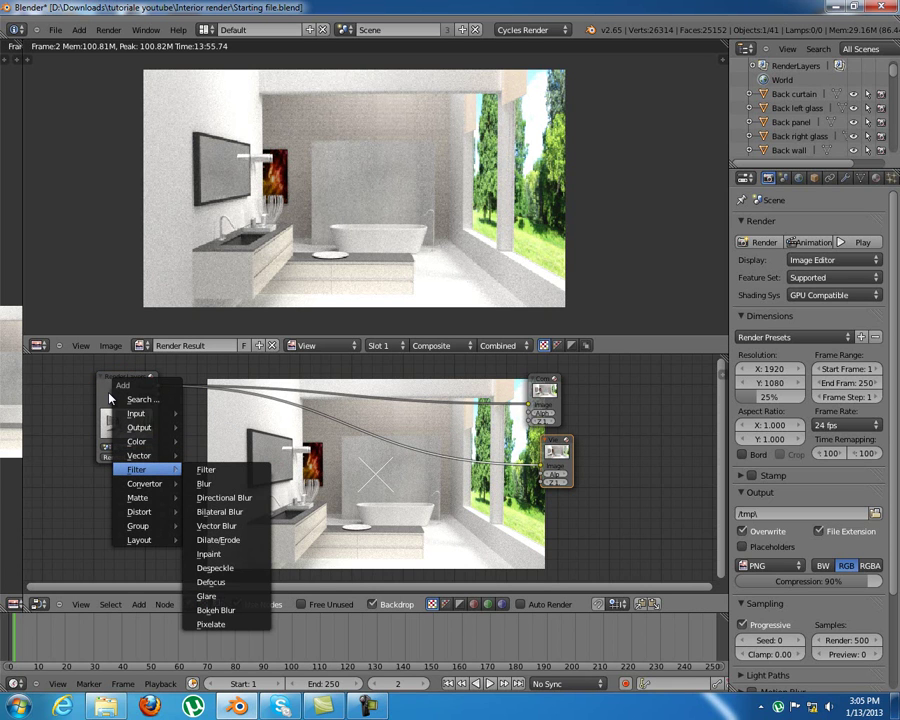
pyautogui.moveTo(140, 511)
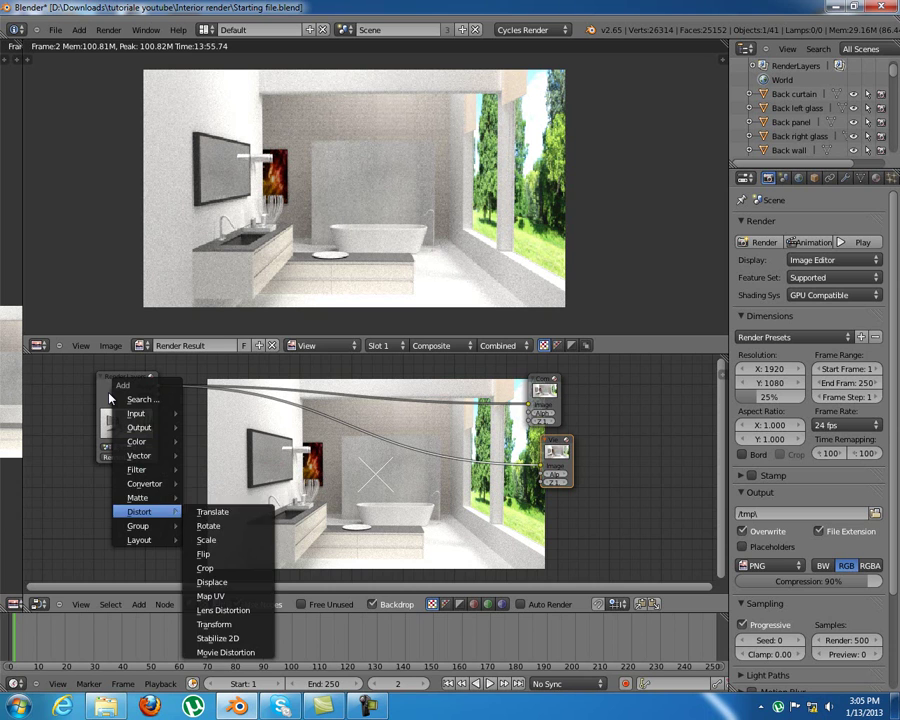
pyautogui.click(223, 610)
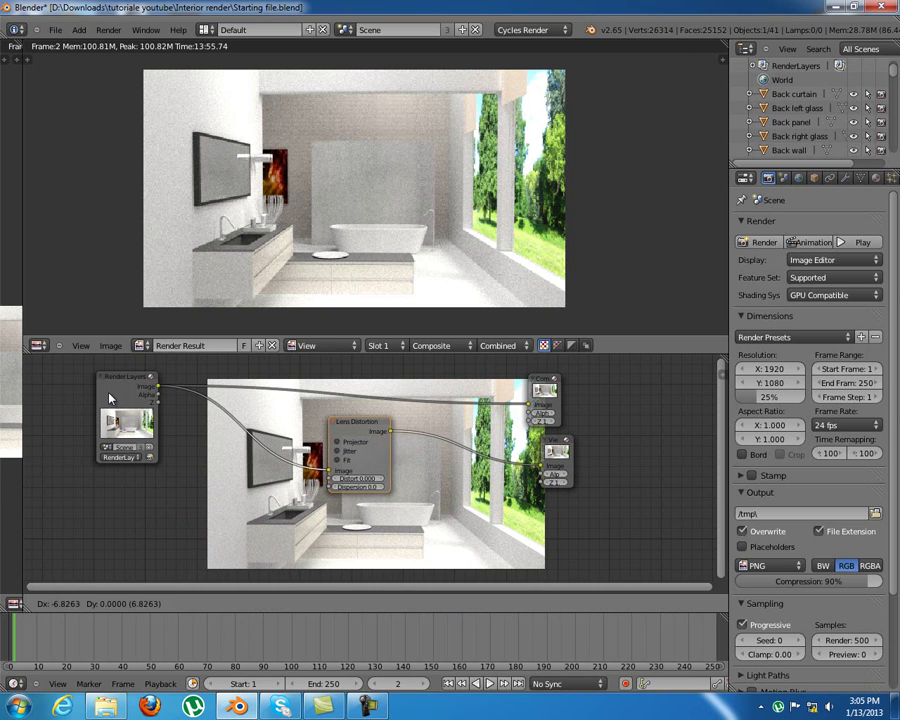
pyautogui.click(109, 398)
# Try Distort values of 0.001 and 0.005 on the Lens Distortion node
pyautogui.moveTo(109, 398); pyautogui.dragTo(88, 392, button='middle')
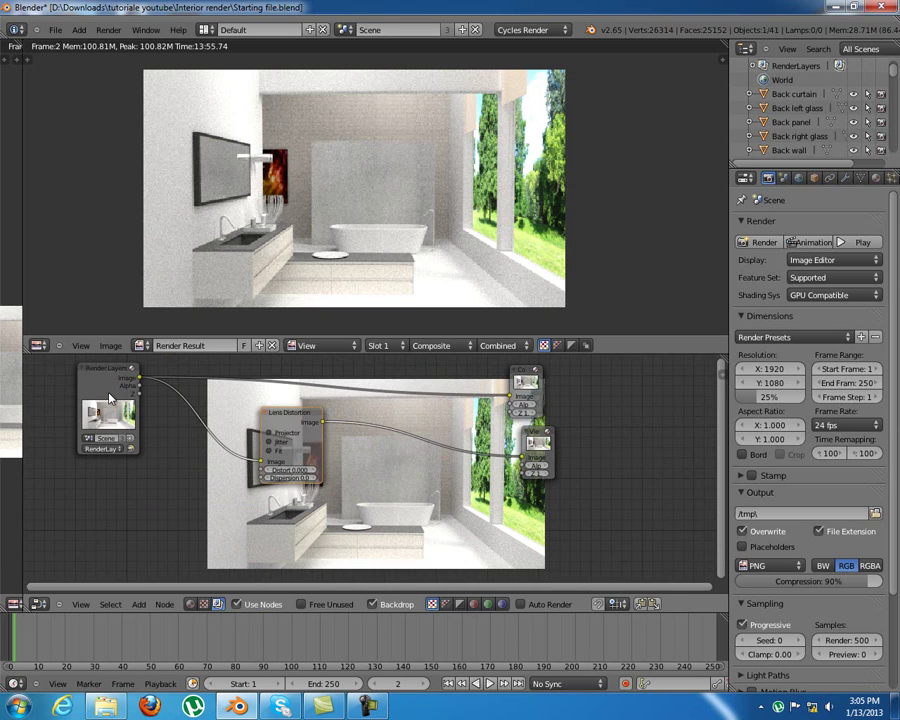
pyautogui.scroll(1, 109, 398)
pyautogui.scroll(3, 109, 398)
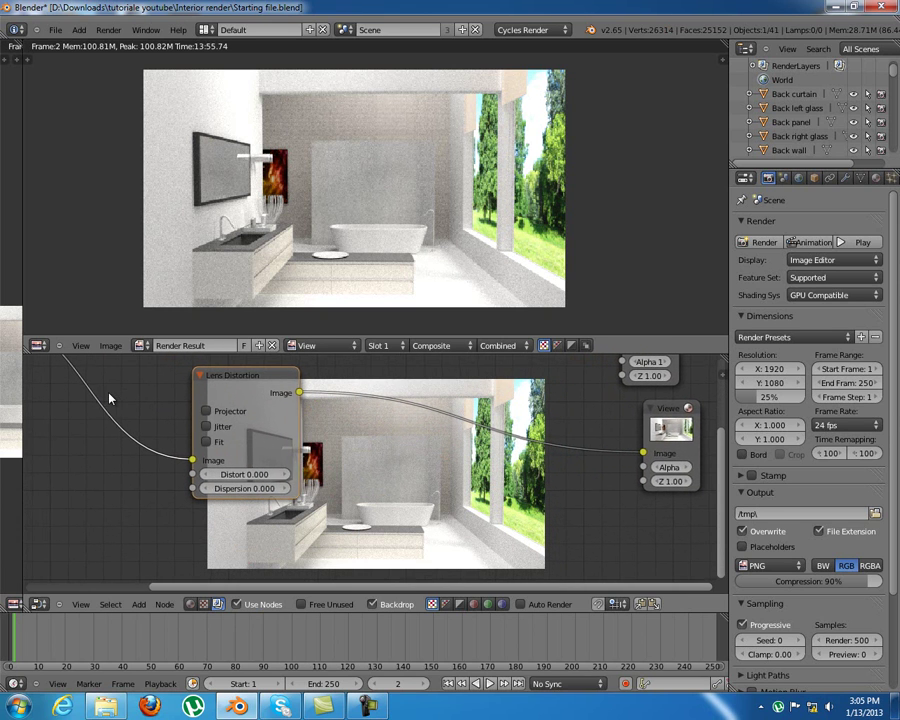
pyautogui.click(287, 475)
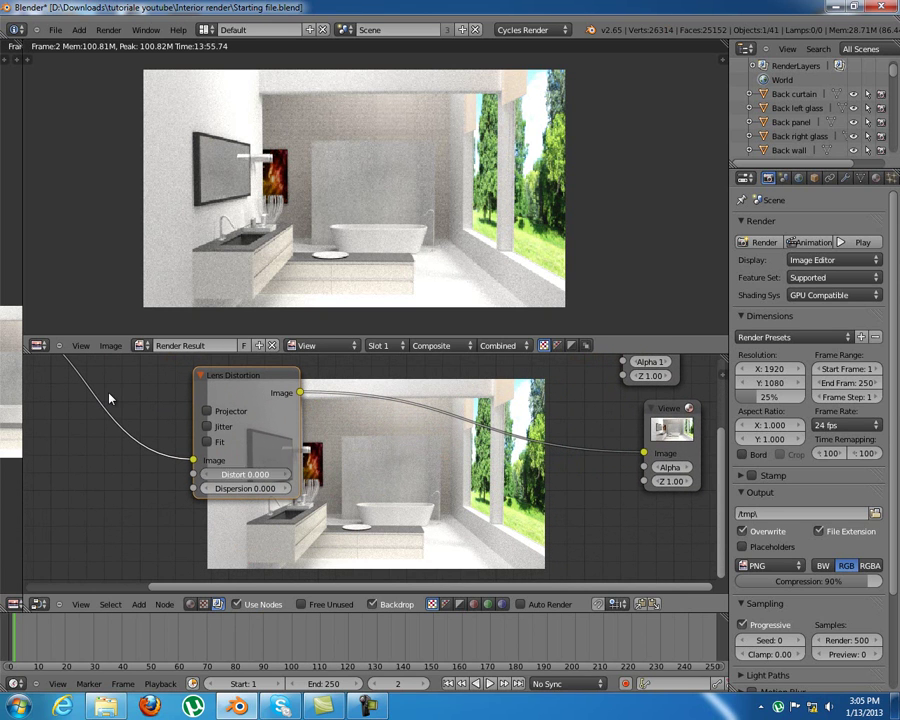
pyautogui.click(245, 474)
pyautogui.write('0')
pyautogui.write('.001')
pyautogui.press('Return')
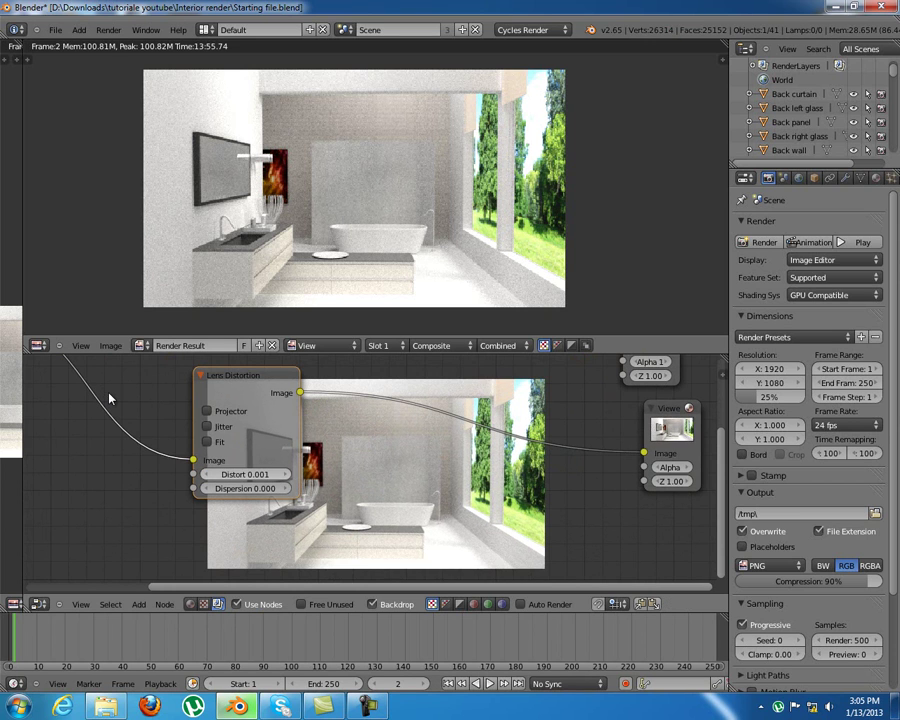
pyautogui.click(245, 474)
pyautogui.write('0.005')
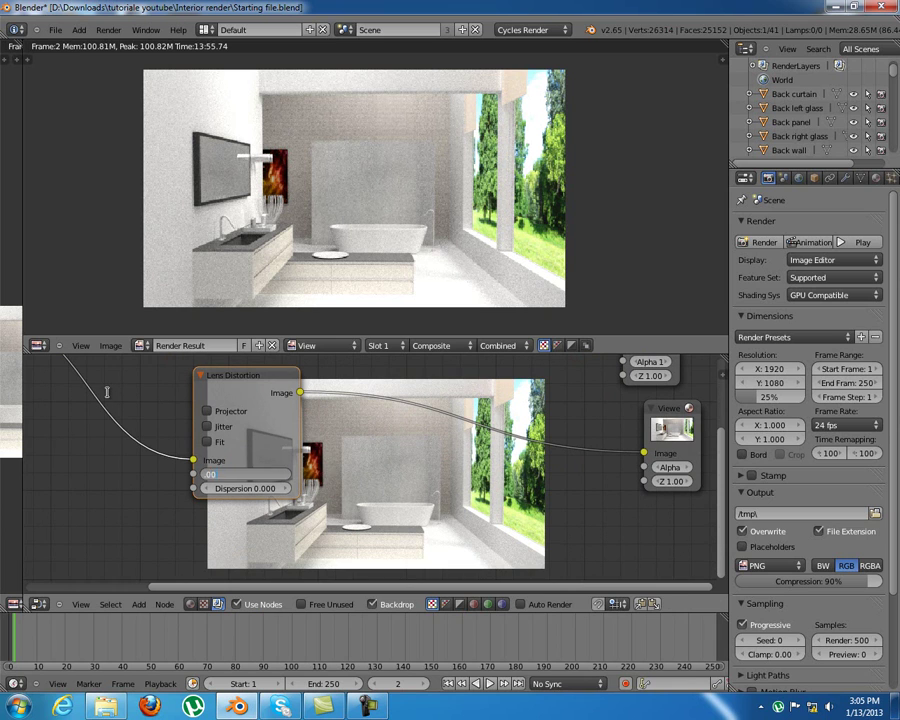
pyautogui.press('Return')
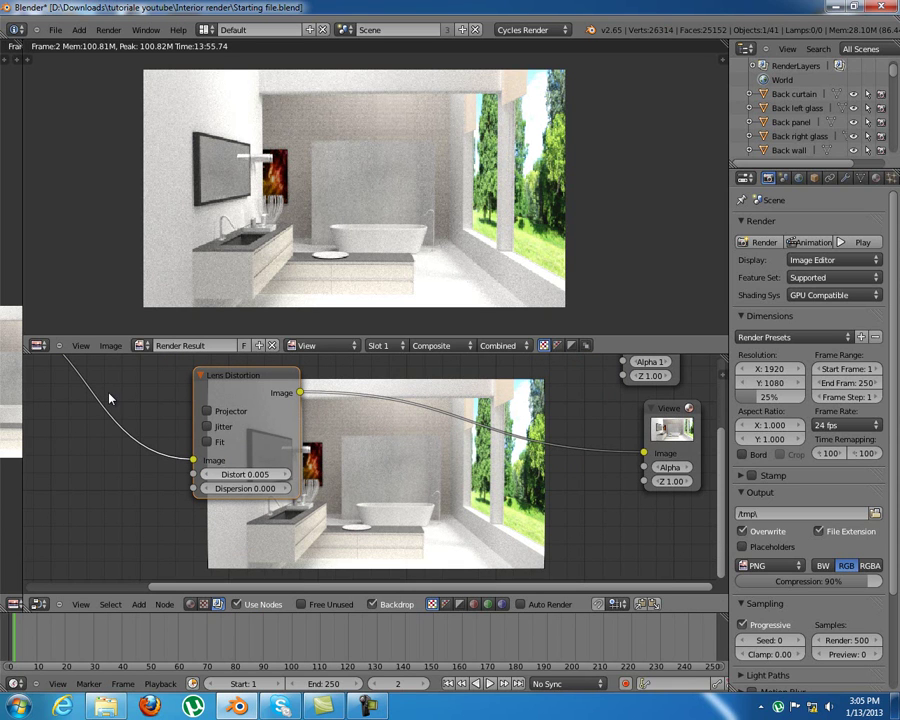
# Set the Lens Distortion node's Distort to 0.009 and enable its Fit option
pyautogui.press('Return')
pyautogui.write('0.009')
pyautogui.press('Return')
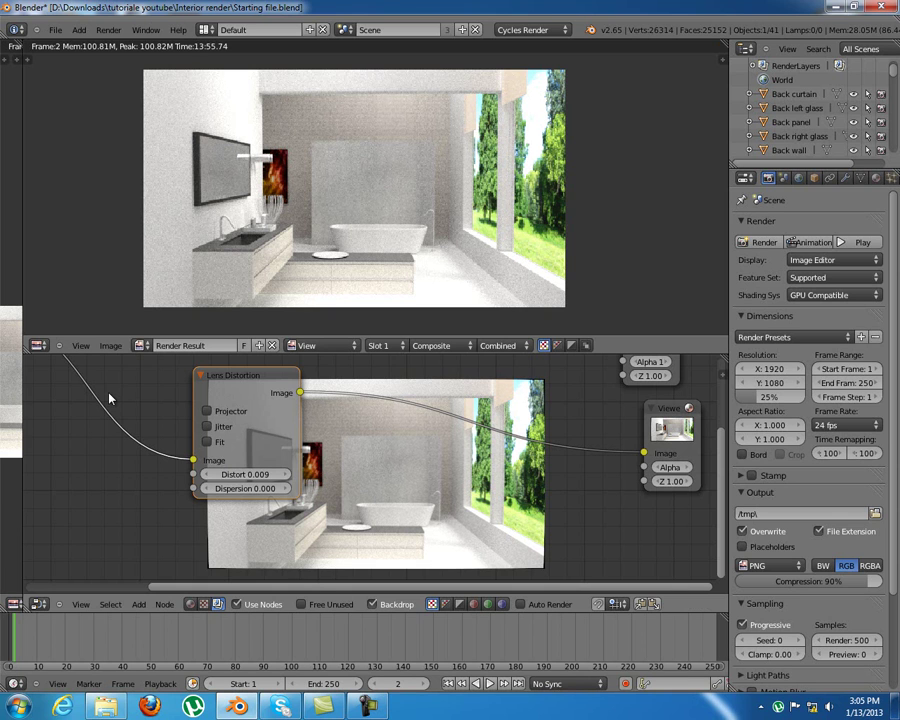
pyautogui.press('g')
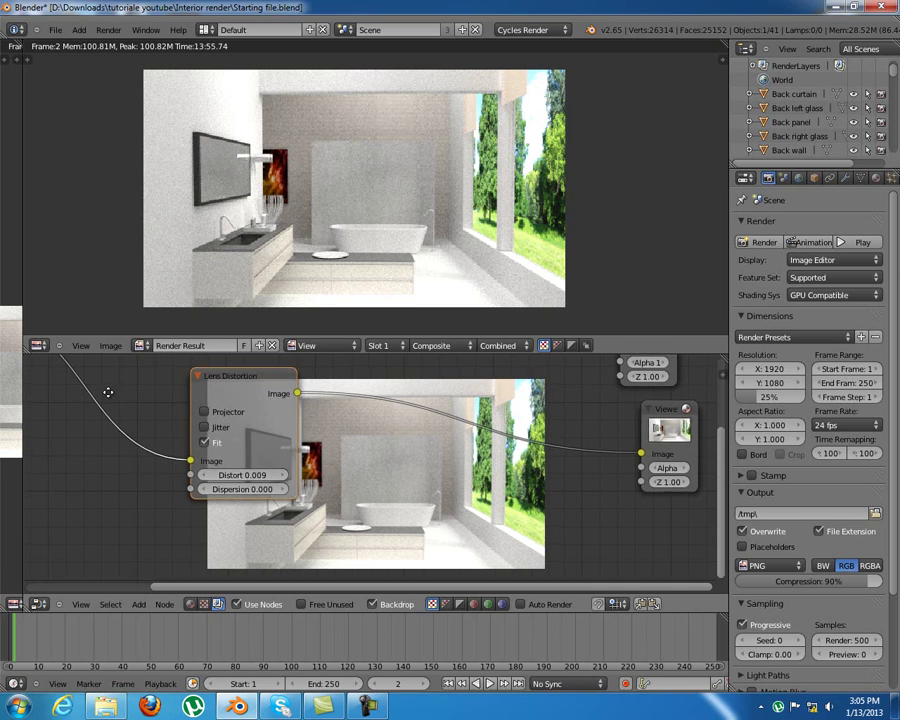
pyautogui.click(110, 398)
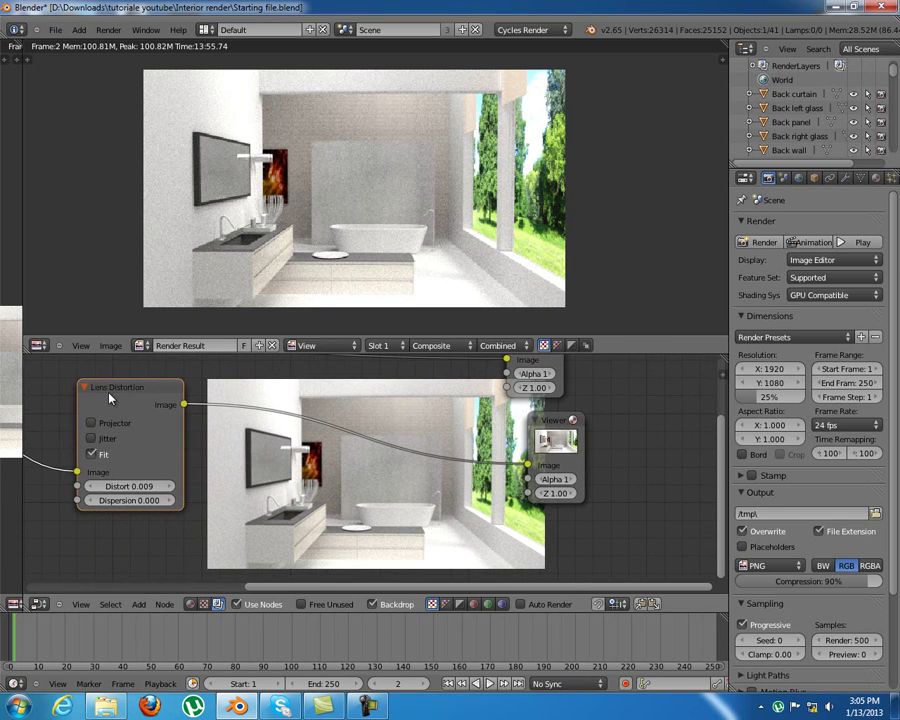
# Insert a Color Balance node between the Lens Distortion and Viewer nodes and move the Viewer farther from it
pyautogui.keyDown('ctrl'); pyautogui.hscroll(-4, 110, 398); pyautogui.keyUp('ctrl')
pyautogui.keyDown('ctrl'); pyautogui.hscroll(5, 110, 398); pyautogui.keyUp('ctrl')
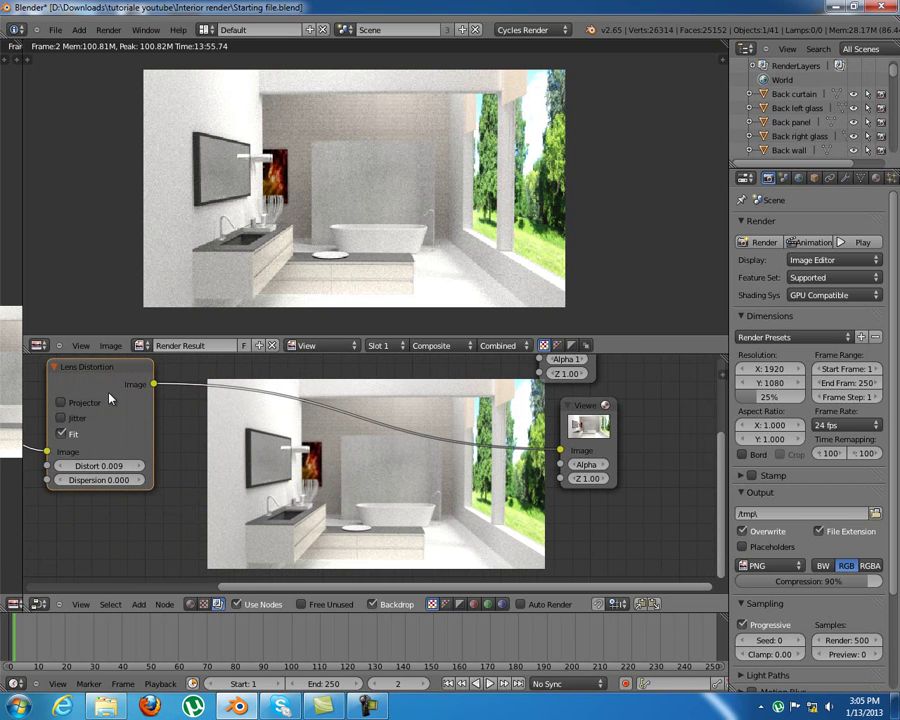
pyautogui.hotkey('shift', 'a')
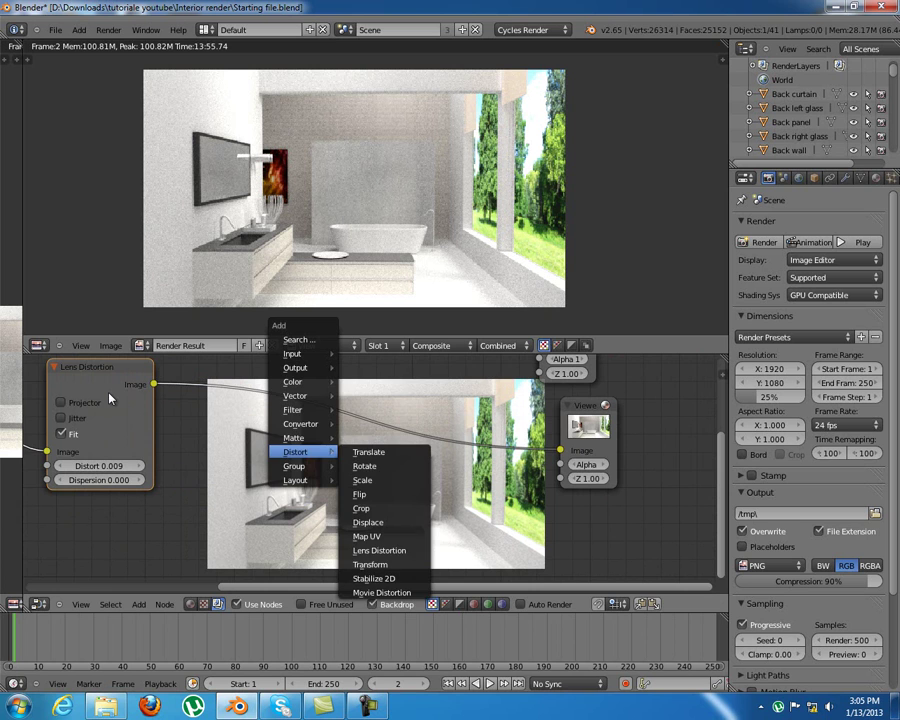
pyautogui.moveTo(292, 381)
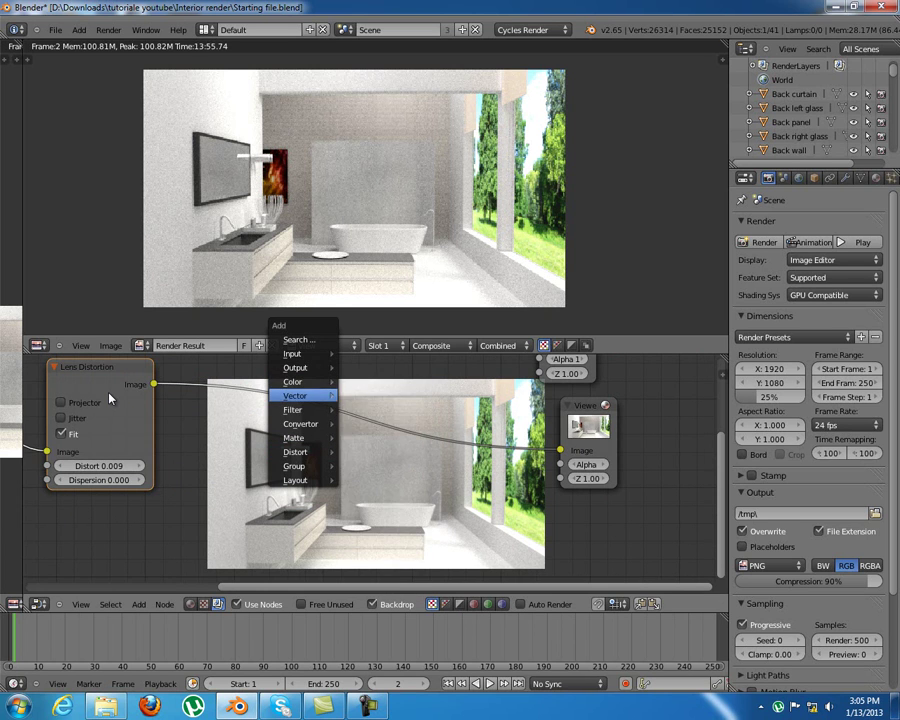
pyautogui.moveTo(292, 410)
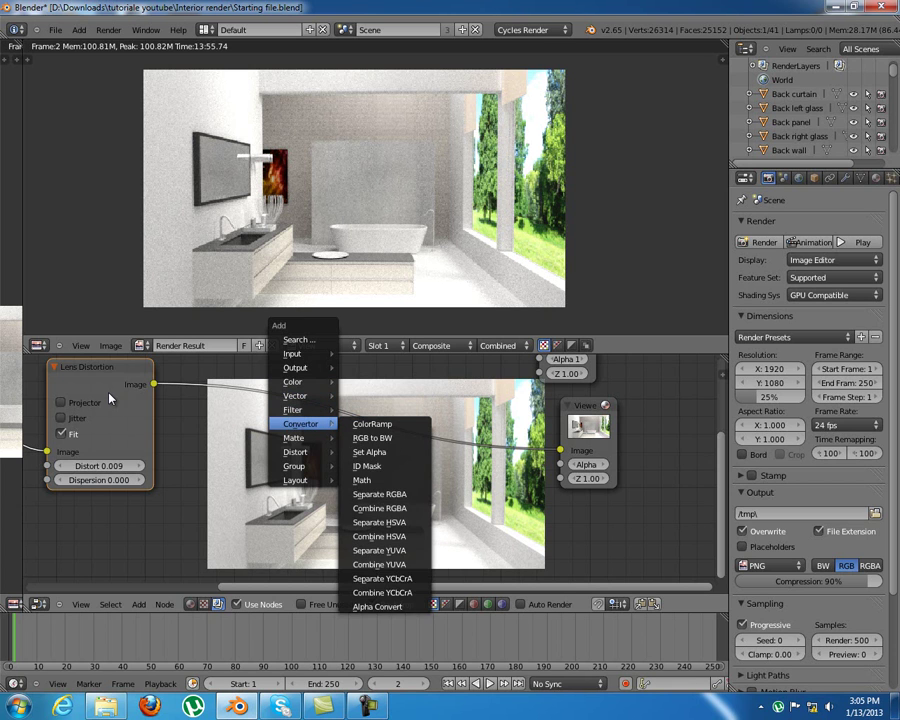
pyautogui.press('Up')
pyautogui.press('Up')
pyautogui.press('Up')
pyautogui.press('Right')
pyautogui.press('Down')
pyautogui.press('Down')
pyautogui.press('Down')
pyautogui.press('Down')
pyautogui.press('Down')
pyautogui.press('Down')
pyautogui.press('Down')
pyautogui.press('Down')
pyautogui.press('Return')
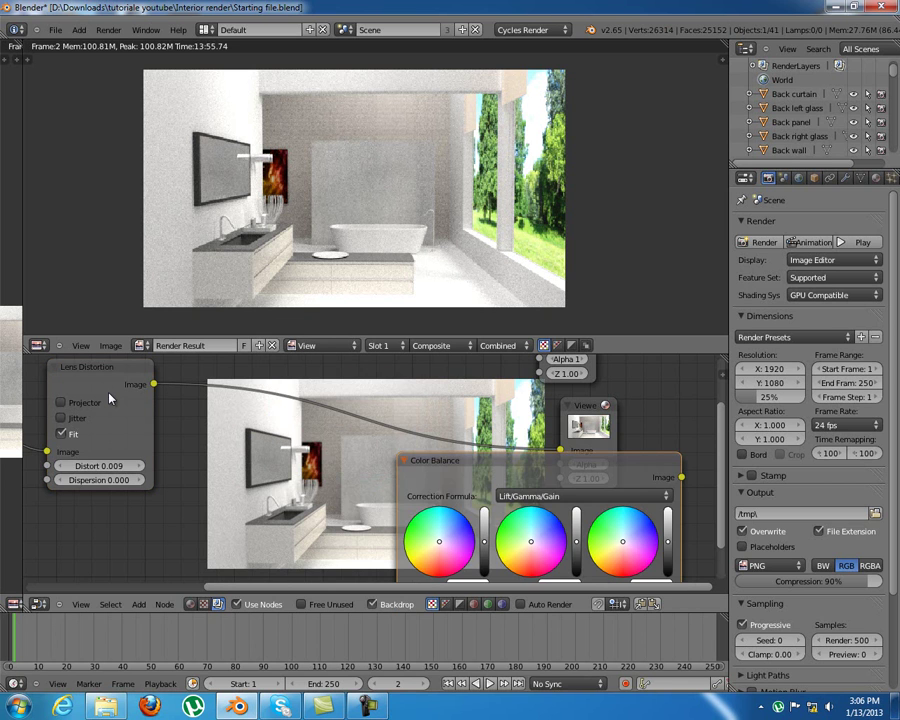
pyautogui.press('Return')
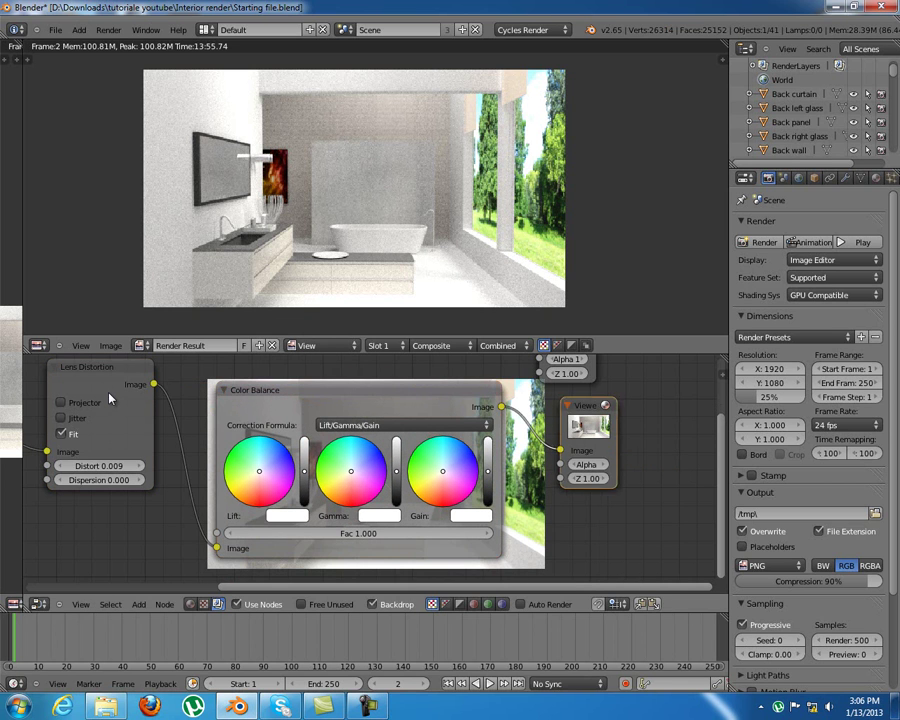
pyautogui.keyDown('ctrl'); pyautogui.scroll(-6, 110, 399); pyautogui.keyUp('ctrl')
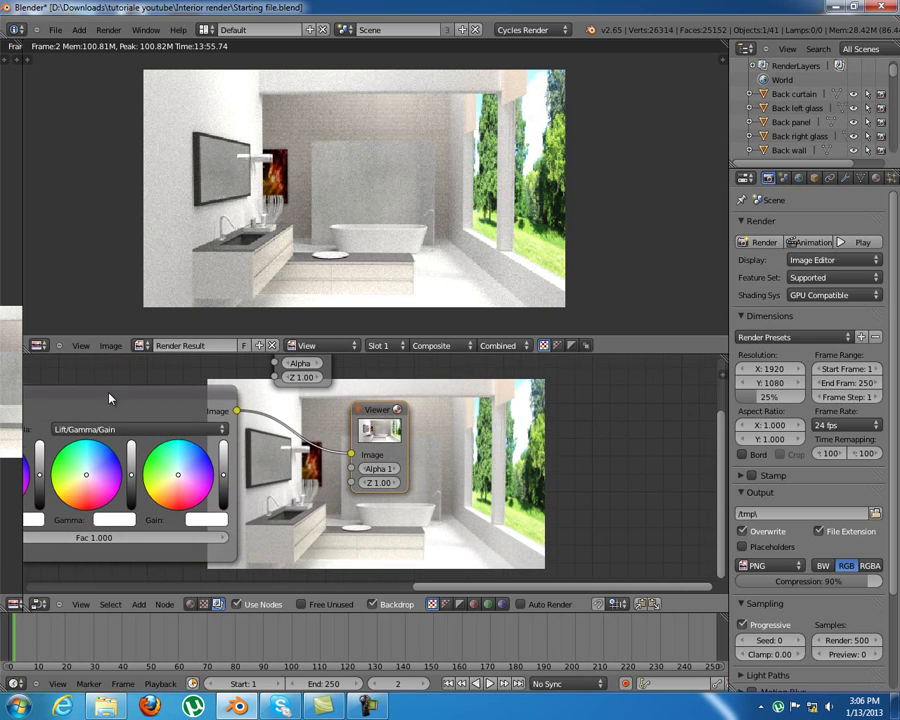
pyautogui.press('g')
pyautogui.click(108, 392)
# Darken the Color Balance node's Gamma slightly and tint it toward a warm yellow
pyautogui.moveTo(108, 392)
pyautogui.mouseDown(button='middle')
pyautogui.moveTo(191, 373)
pyautogui.moveTo(64, 358)
pyautogui.moveTo(124, 350)
pyautogui.moveTo(82, 400)
pyautogui.moveTo(105, 352)
pyautogui.moveTo(111, 398)
pyautogui.mouseUp(button='middle')
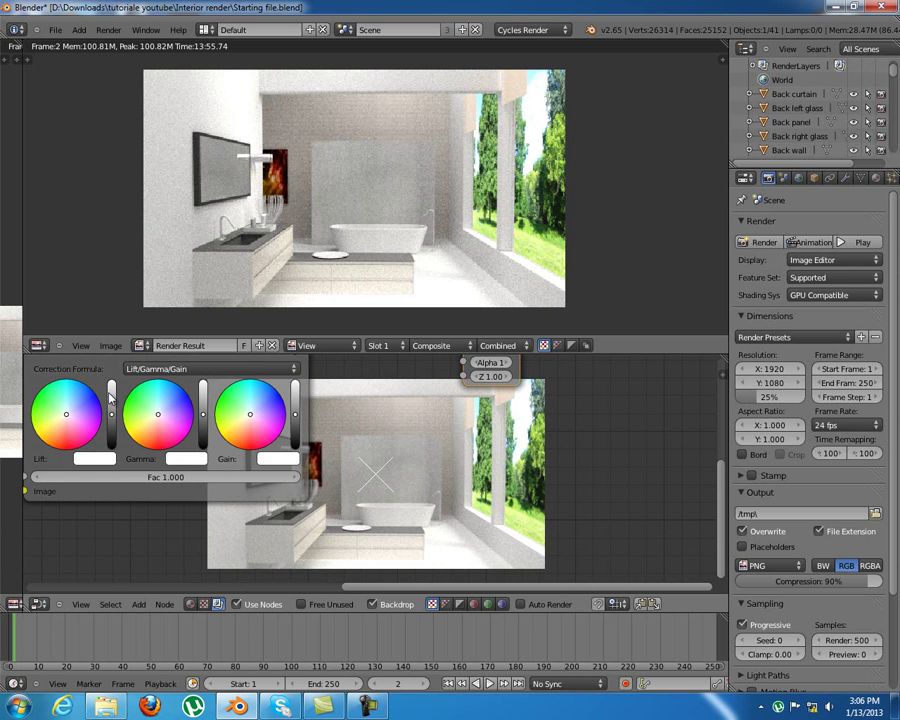
pyautogui.moveTo(110, 398); pyautogui.dragTo(53, 401, button='middle')
pyautogui.moveTo(108, 392); pyautogui.dragTo(110, 398, button='middle')
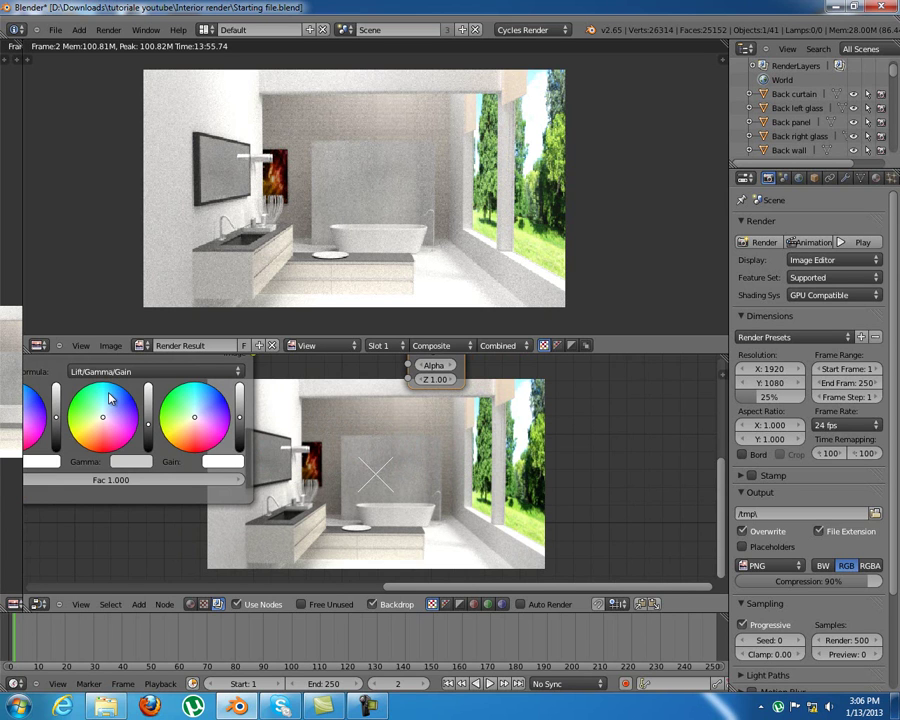
pyautogui.hotkey('ctrl', 'shift', 'z')
pyautogui.moveTo(134, 394); pyautogui.dragTo(109, 398, button='middle')
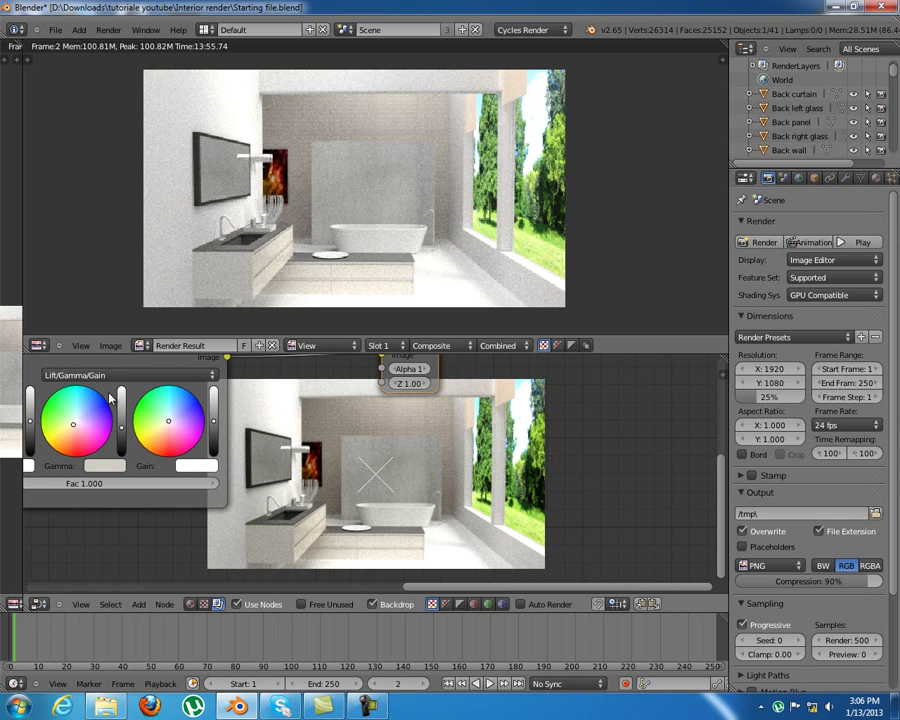
pyautogui.moveTo(30, 414); pyautogui.dragTo(111, 400, button='middle')
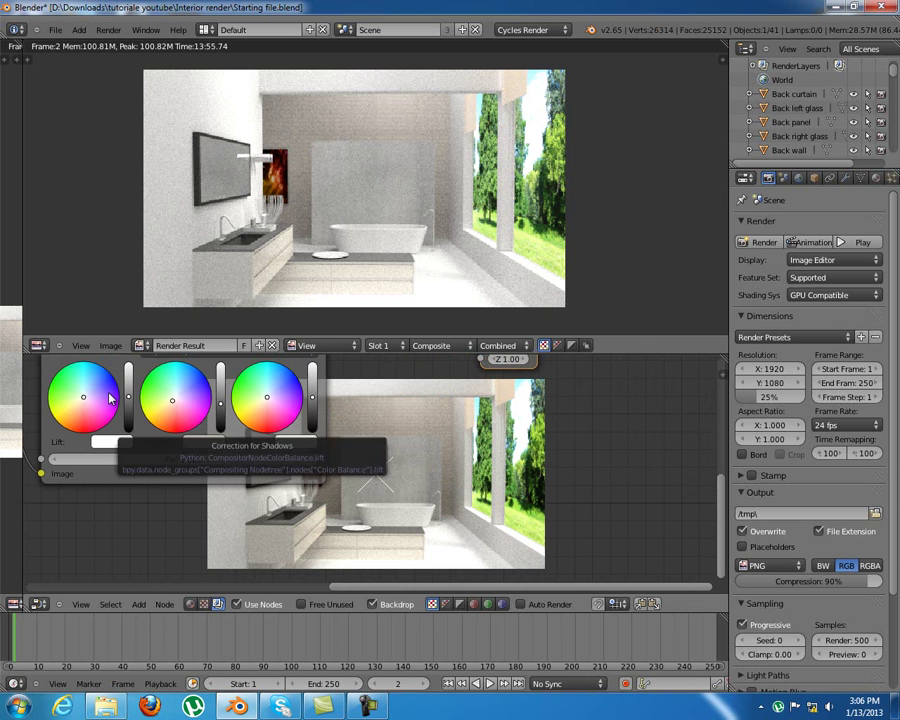
pyautogui.moveTo(216, 363); pyautogui.dragTo(128, 438, button='middle')
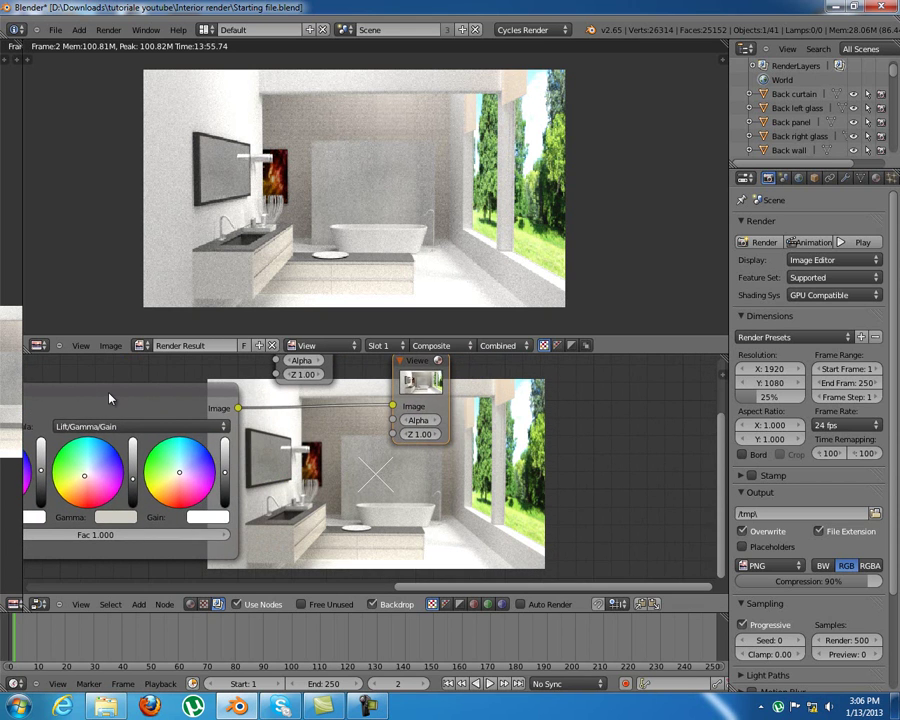
# Link the Color Balance node's image output to the Composite node and space the Composite and Viewer nodes apart
pyautogui.scroll(-4, 110, 399)
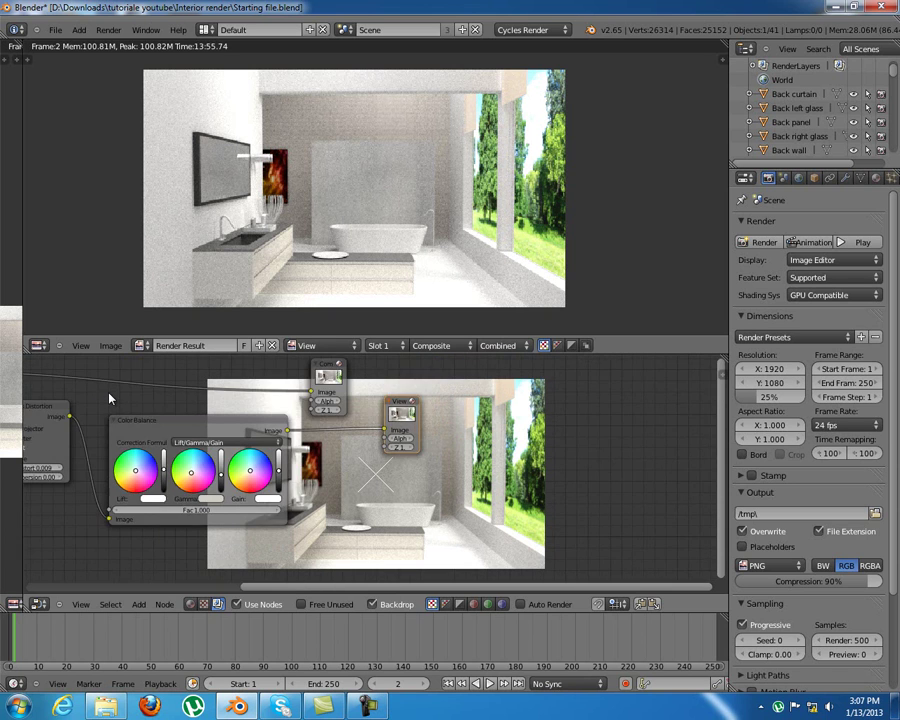
pyautogui.moveTo(344, 412); pyautogui.dragTo(411, 460)
pyautogui.moveTo(318, 444); pyautogui.dragTo(408, 412)
pyautogui.moveTo(109, 393)
pyautogui.mouseDown(button='middle')
pyautogui.moveTo(83, 400)
pyautogui.moveTo(108, 396)
pyautogui.mouseUp(button='middle')
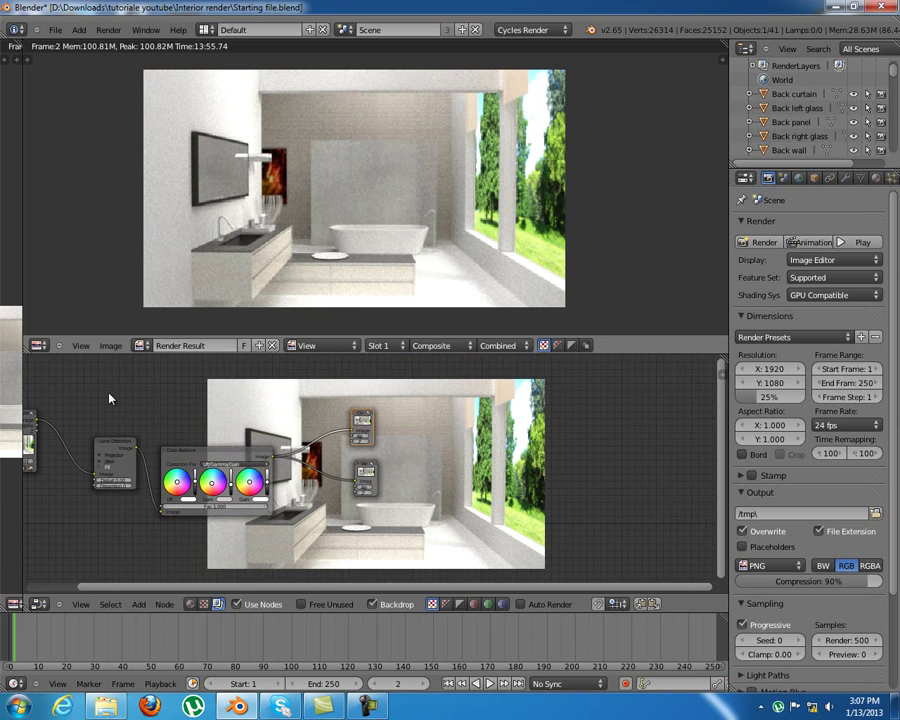
pyautogui.scroll(3, 110, 399)
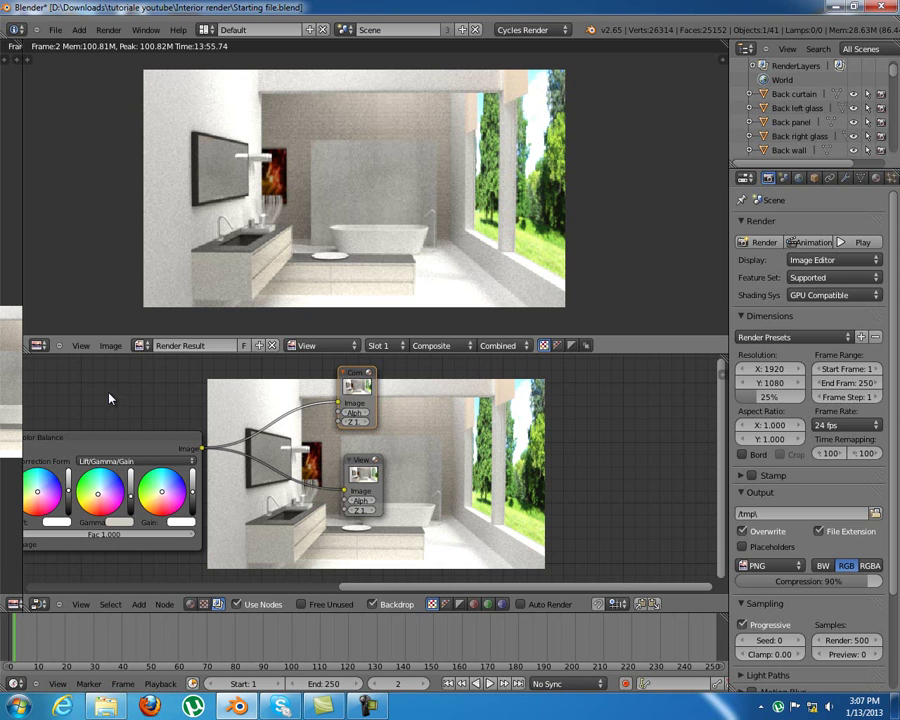
# Reposition the Color Balance, Composite and Viewer nodes closer together in the node tree and save the blend file over itself
pyautogui.press('g')
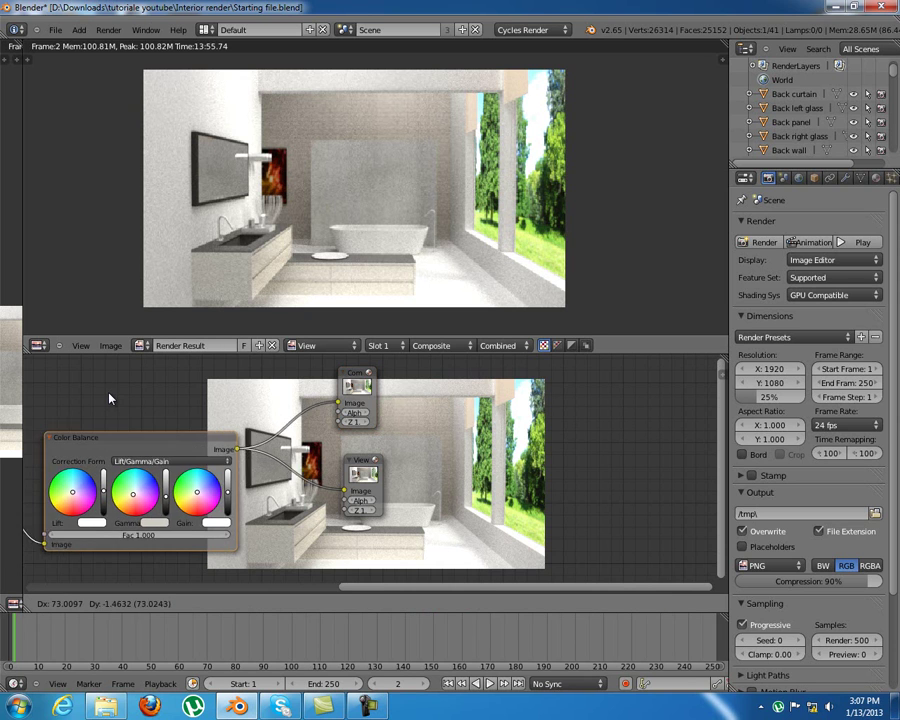
pyautogui.moveTo(150, 434); pyautogui.dragTo(93, 434)
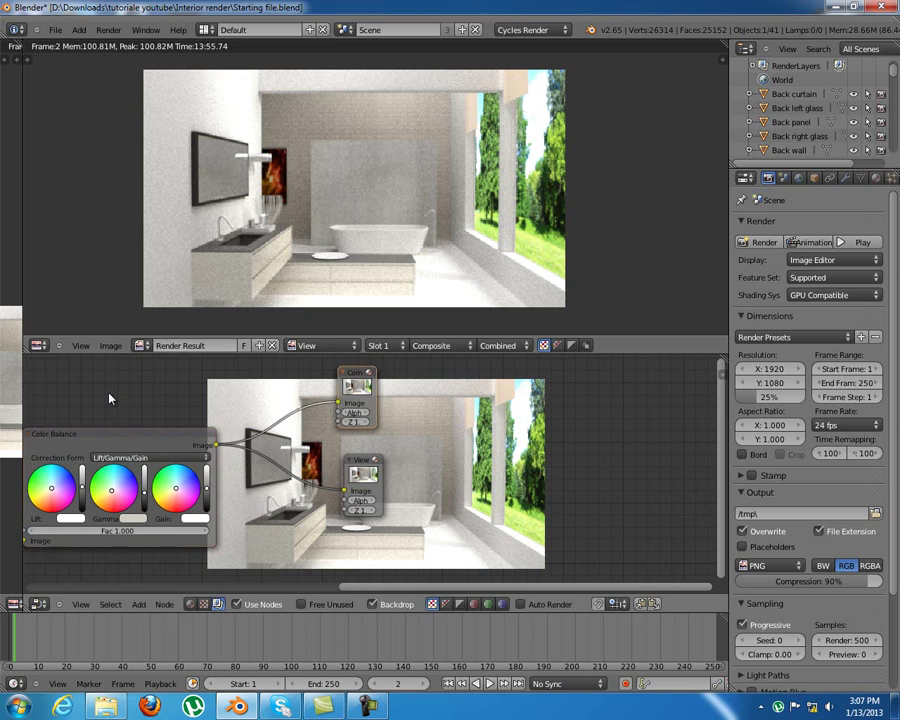
pyautogui.moveTo(355, 373); pyautogui.dragTo(331, 375)
pyautogui.moveTo(362, 461); pyautogui.dragTo(331, 459)
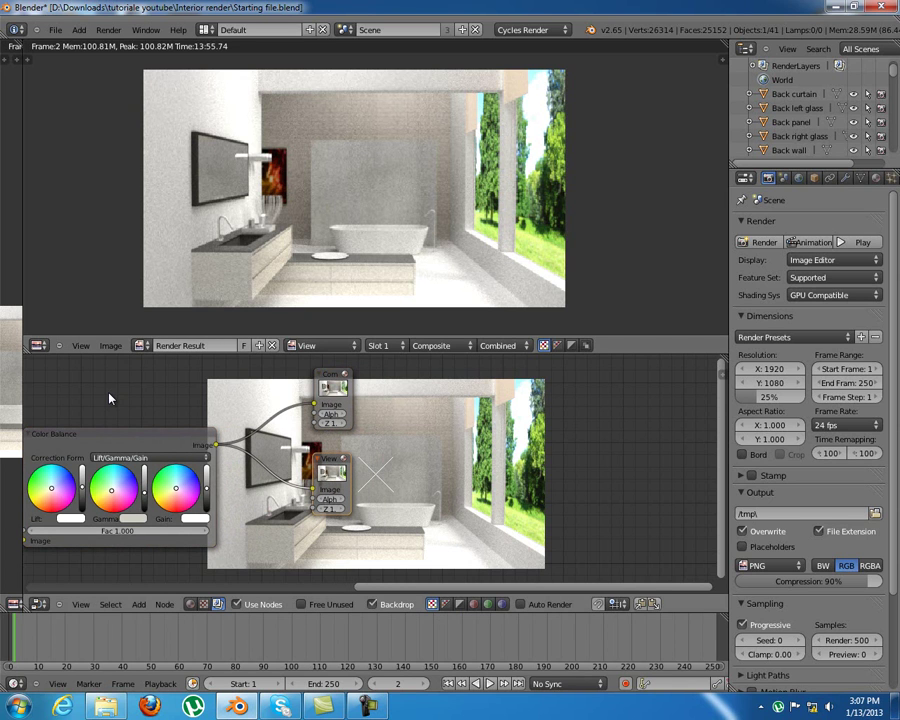
pyautogui.moveTo(110, 399); pyautogui.dragTo(350, 399, button='middle')
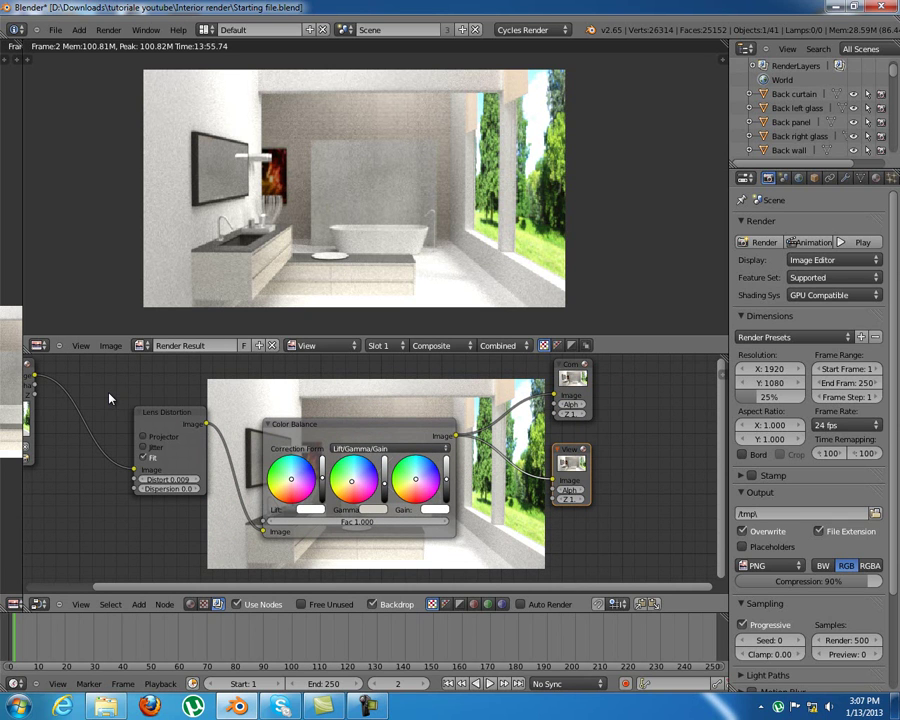
pyautogui.moveTo(110, 397); pyautogui.dragTo(130, 398, button='middle')
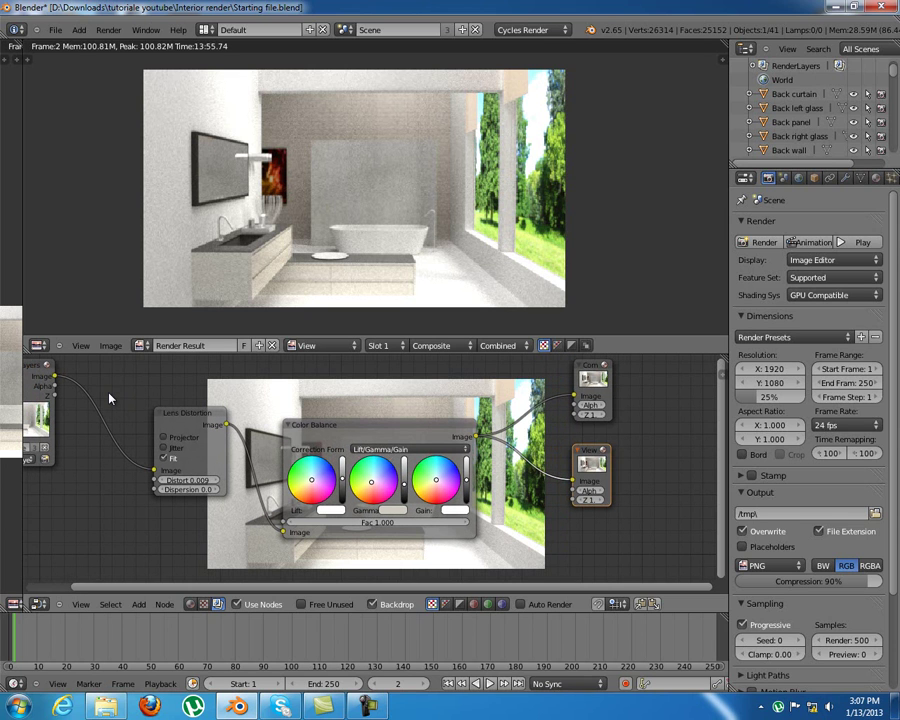
pyautogui.hotkey('ctrl', 's')
pyautogui.press('Return')
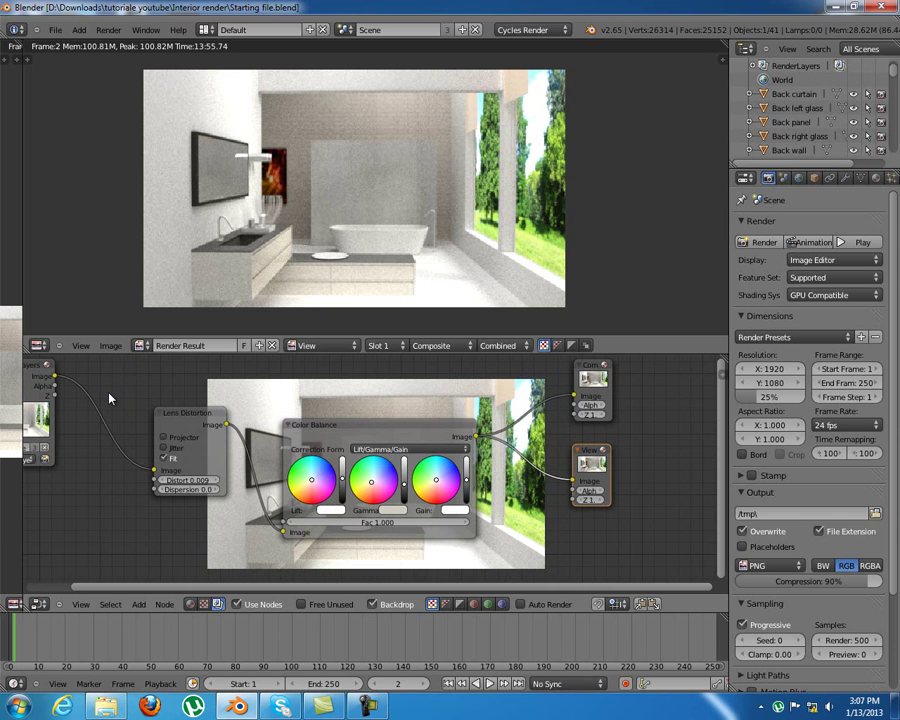
pyautogui.moveTo(109, 393); pyautogui.dragTo(142, 532, button='middle')
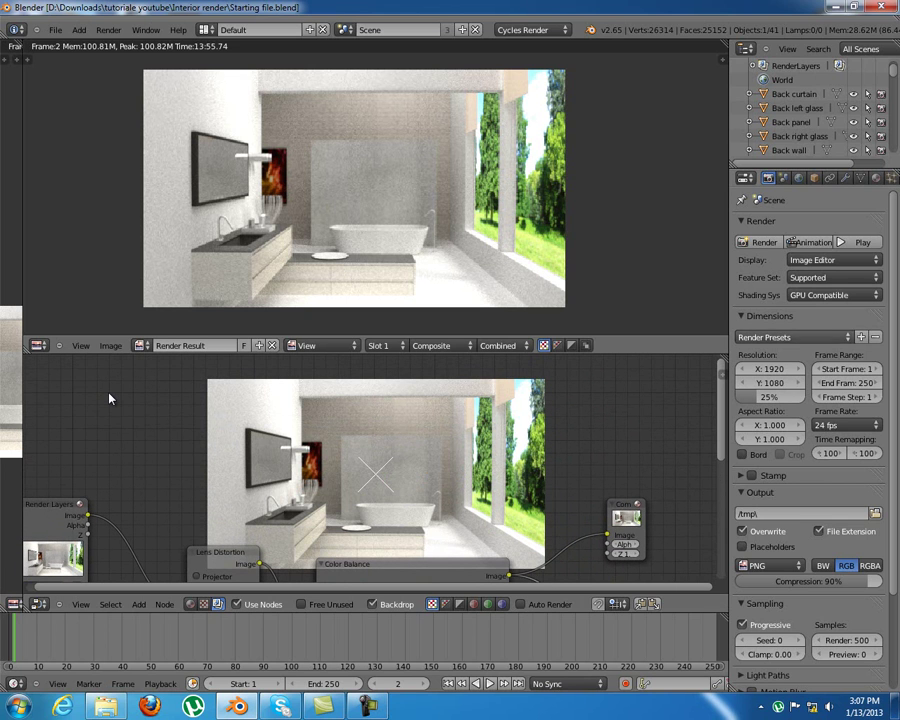
pyautogui.scroll(-5, 776, 440)
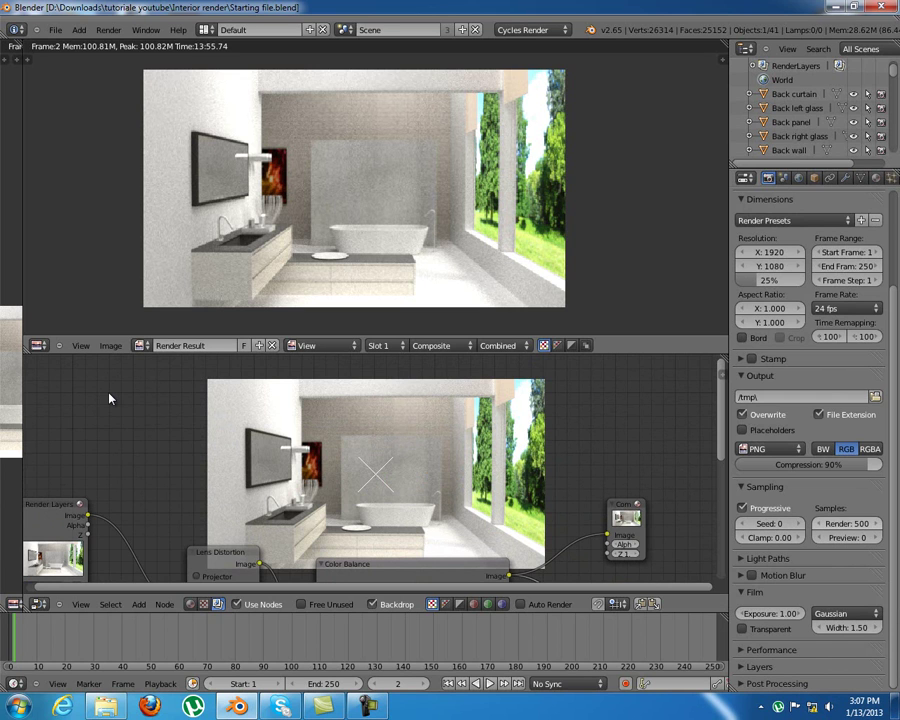
pyautogui.click(847, 524)
pyautogui.press('Return')
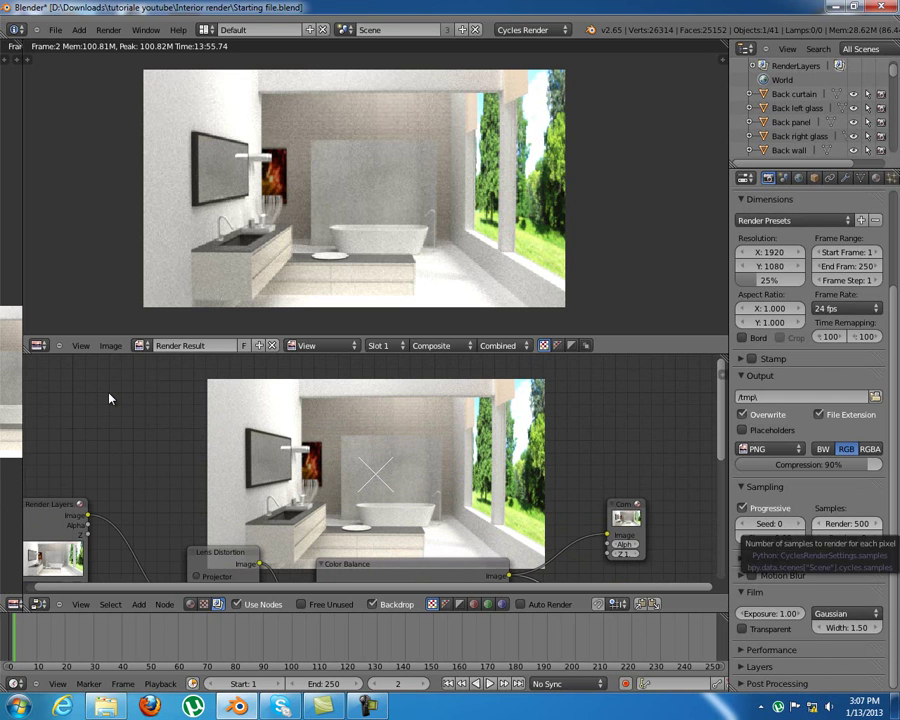
pyautogui.click(847, 524)
pyautogui.press('Return')
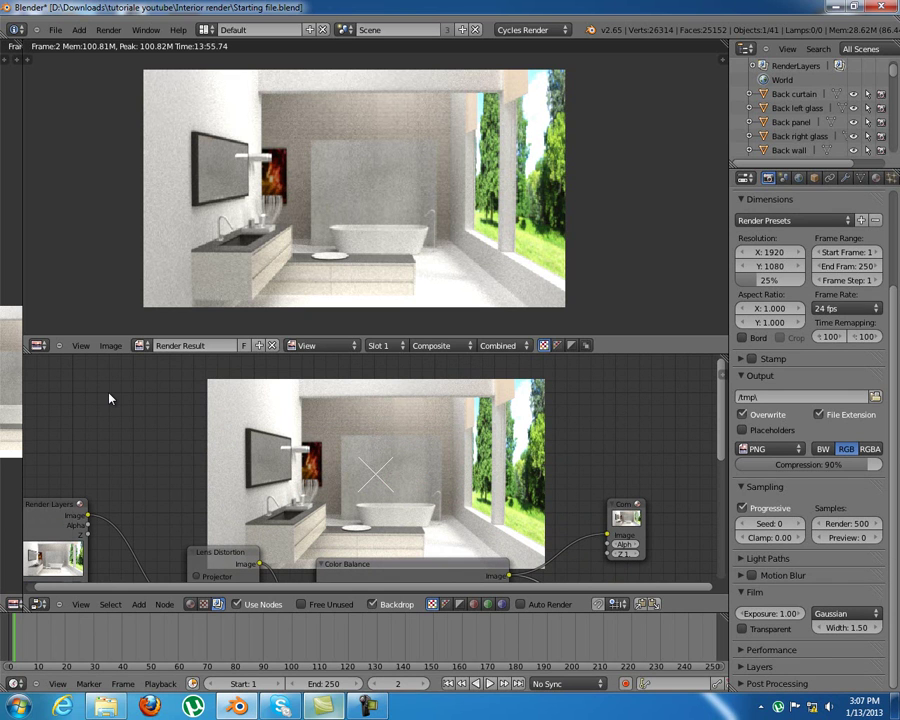
# Switch to Windows Explorer and view Render 1.png from the interior bathroom render folder inside BLENDER PROJECTS on drive D
pyautogui.hotkey('alt', 'Tab')
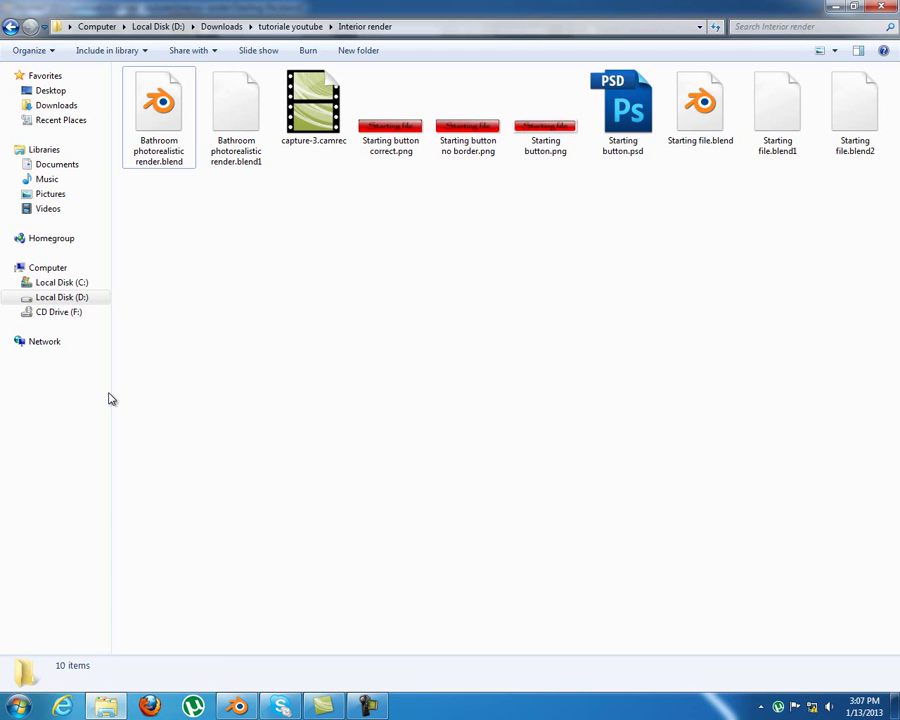
pyautogui.press('Up')
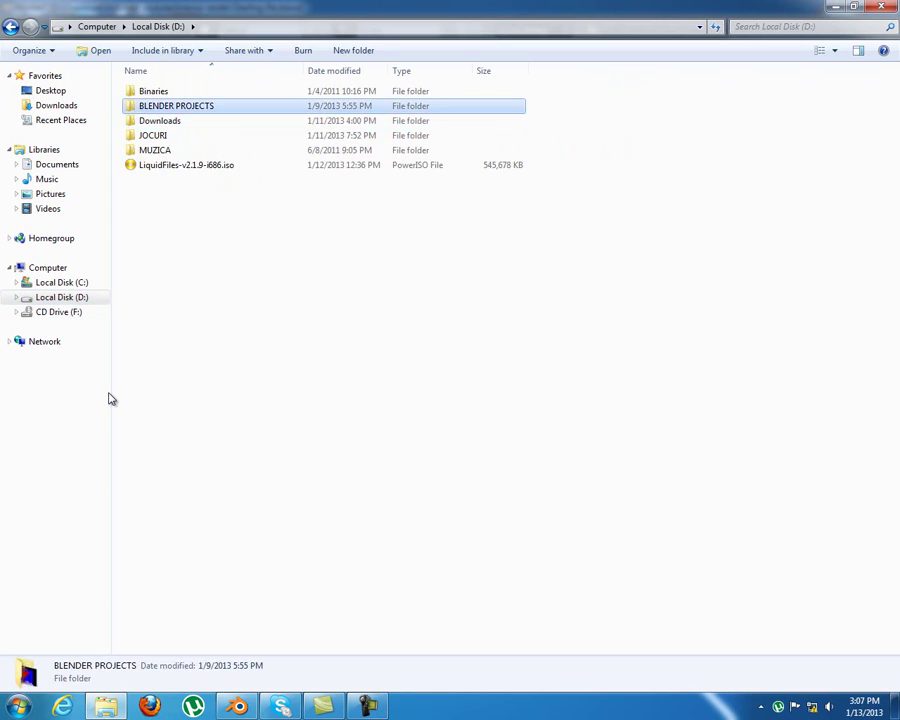
pyautogui.press('Return')
pyautogui.press('Down')
pyautogui.press('Return')
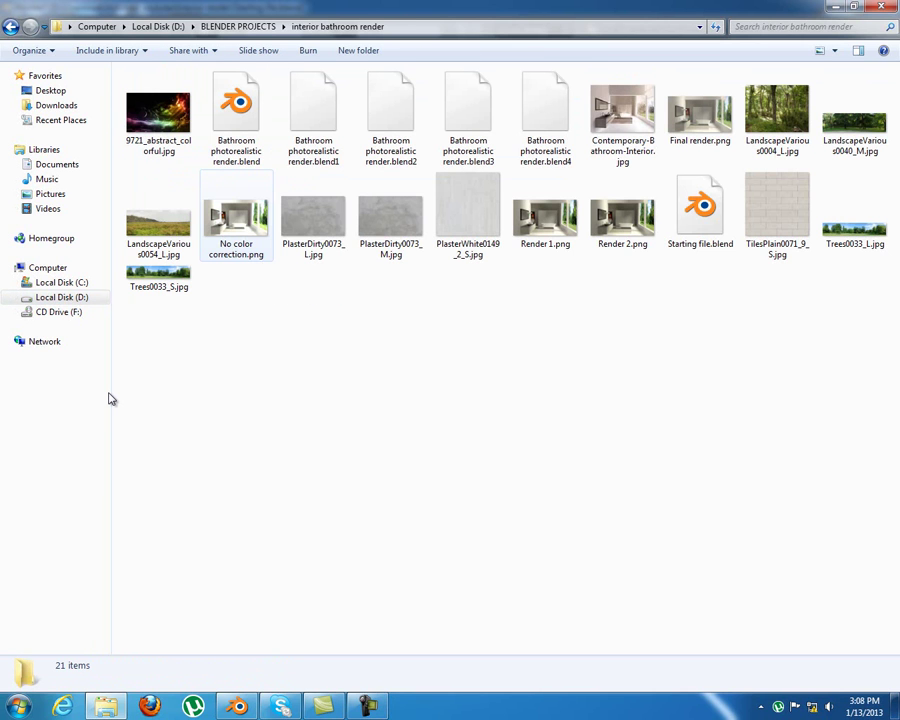
pyautogui.press('r')
pyautogui.press('Return')
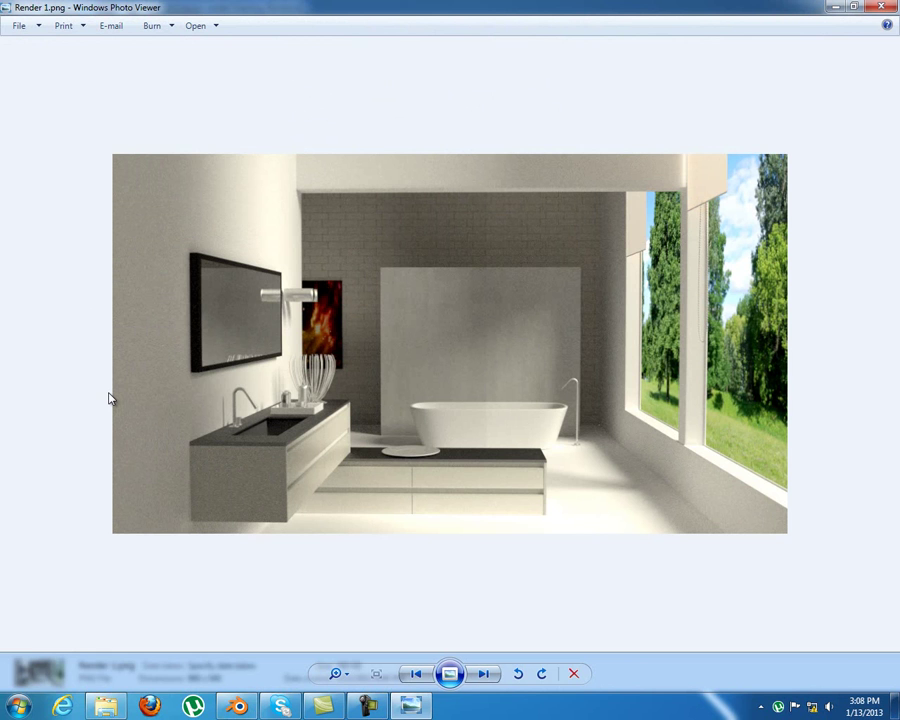
# Switch back to Blender and set the Cycles render samples to 3000
pyautogui.hotkey('alt', 'Tab')
pyautogui.write('2')
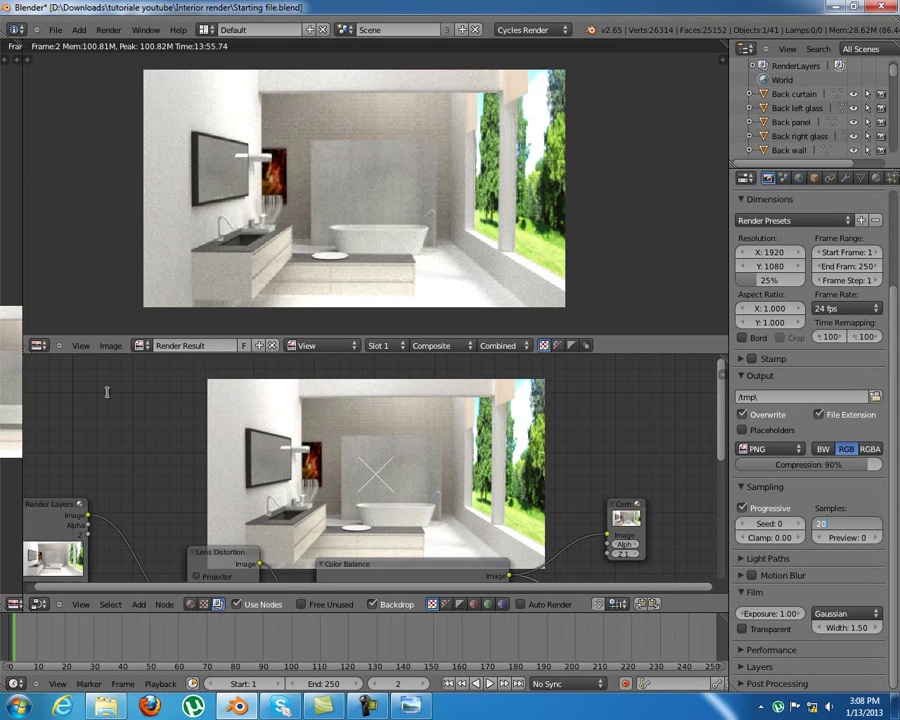
pyautogui.write('000')
pyautogui.press('BackSpace')
pyautogui.press('BackSpace')
pyautogui.press('BackSpace')
pyautogui.press('BackSpace')
pyautogui.write('3000')
pyautogui.press('Return')
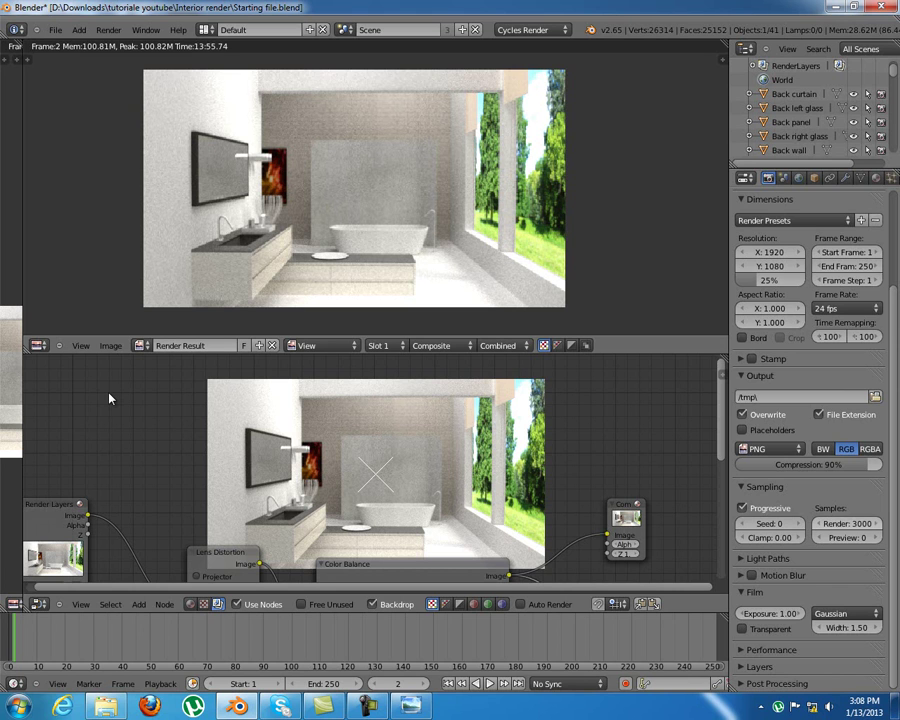
# Collapse the Film settings, expand the Performance settings and set the render tile size to 256 in both X and Y
pyautogui.click(755, 592)
pyautogui.click(771, 609)
pyautogui.scroll(-3, 771, 609)
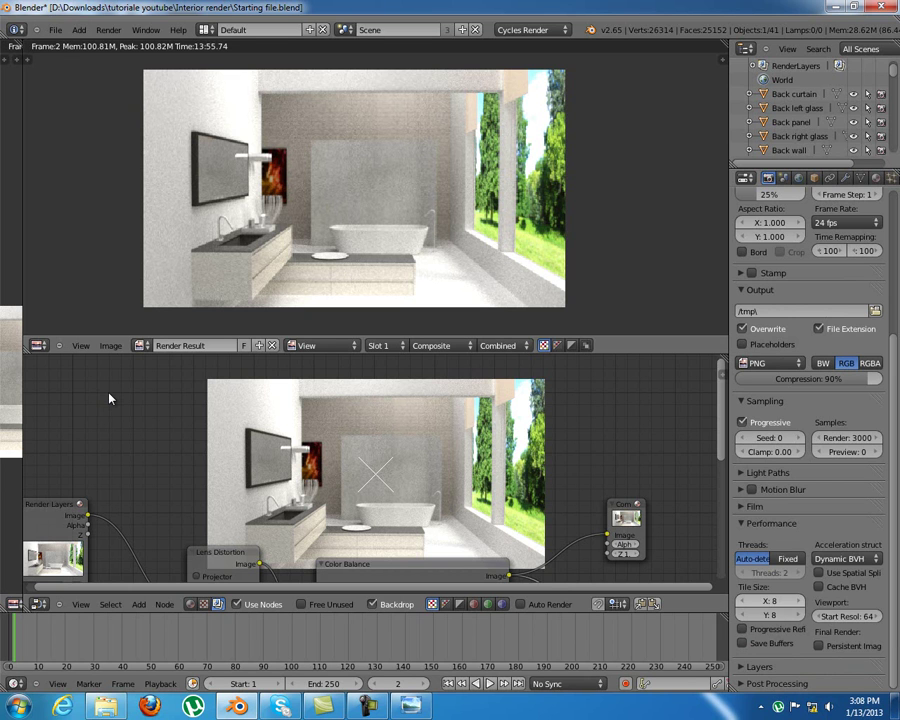
pyautogui.scroll(5, 812, 430)
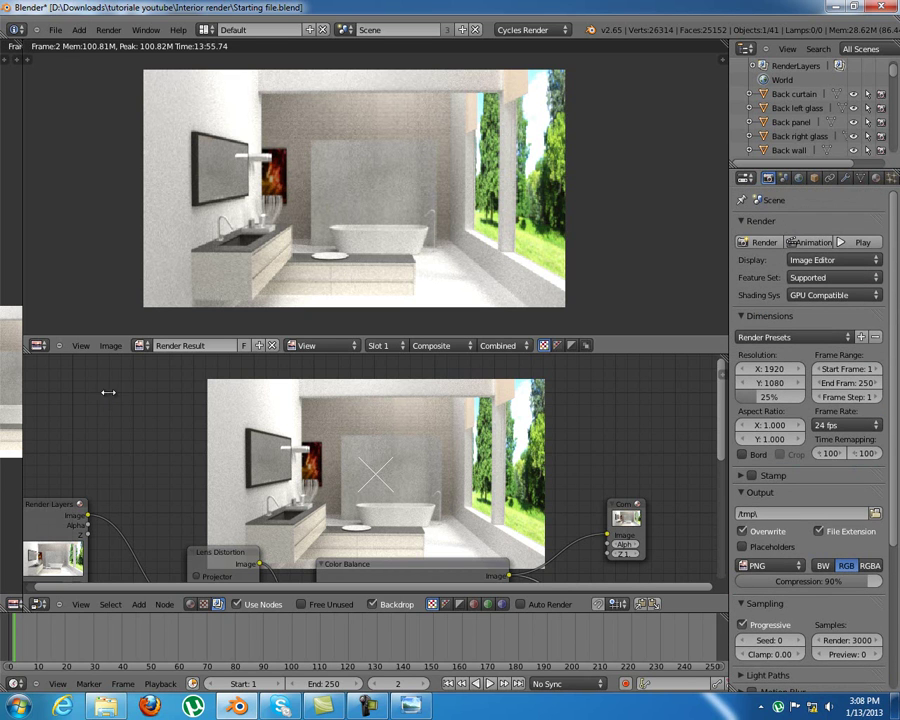
pyautogui.scroll(-5, 812, 430)
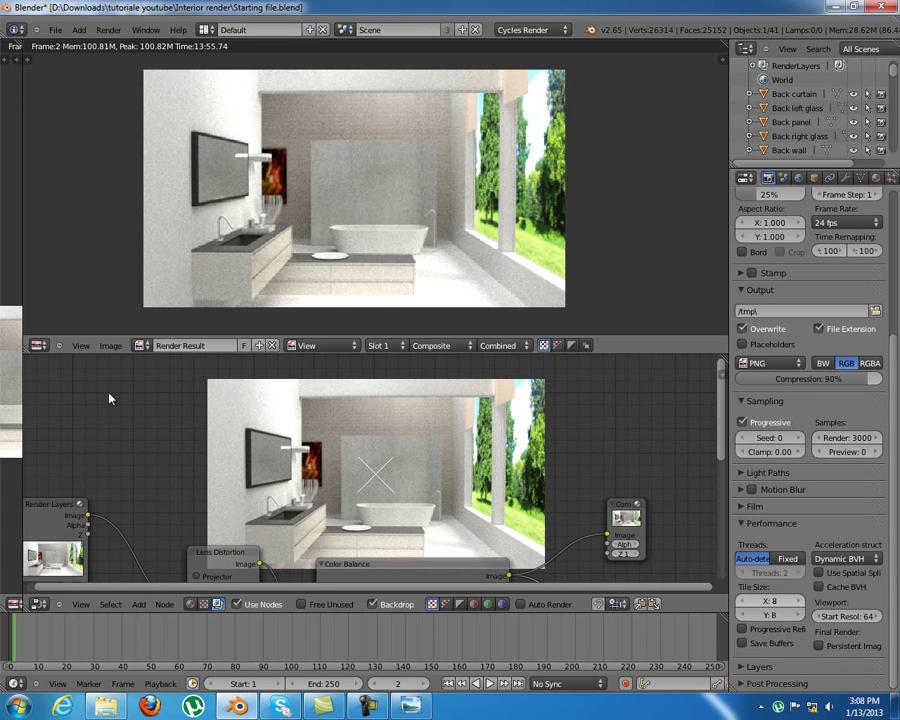
pyautogui.click(770, 600)
pyautogui.write('256')
pyautogui.press('Return')
pyautogui.write('256')
pyautogui.press('Return')
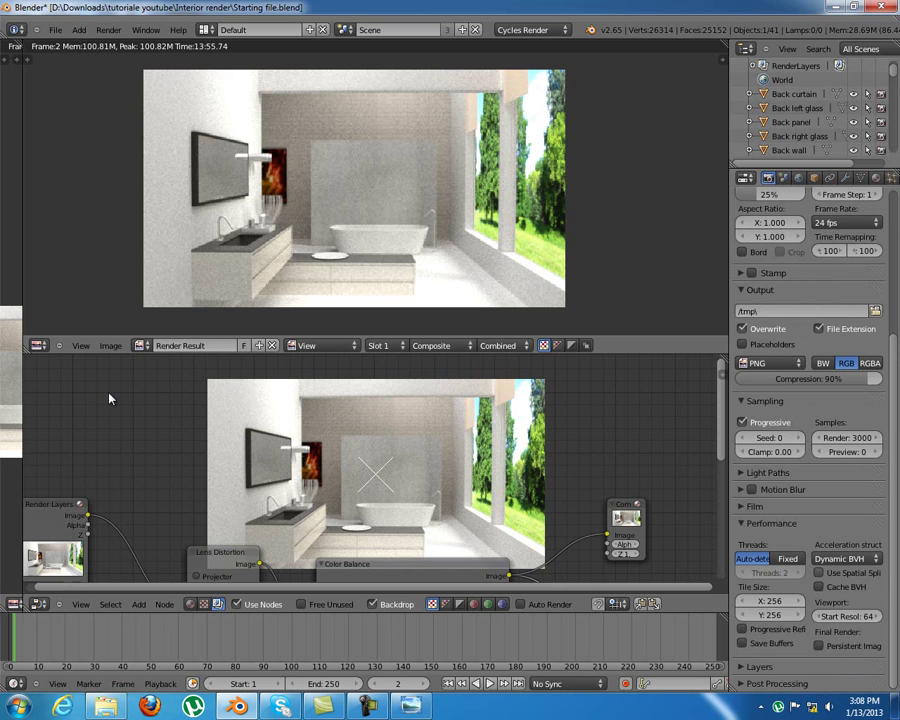
pyautogui.scroll(3, 810, 400)
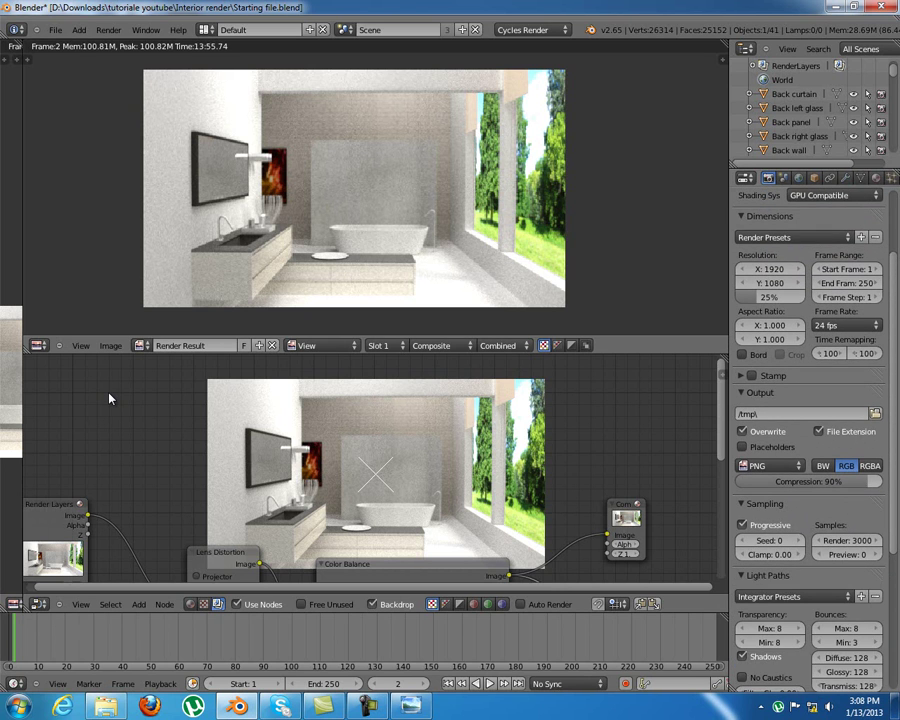
pyautogui.scroll(1, 810, 400)
pyautogui.scroll(3, 810, 400)
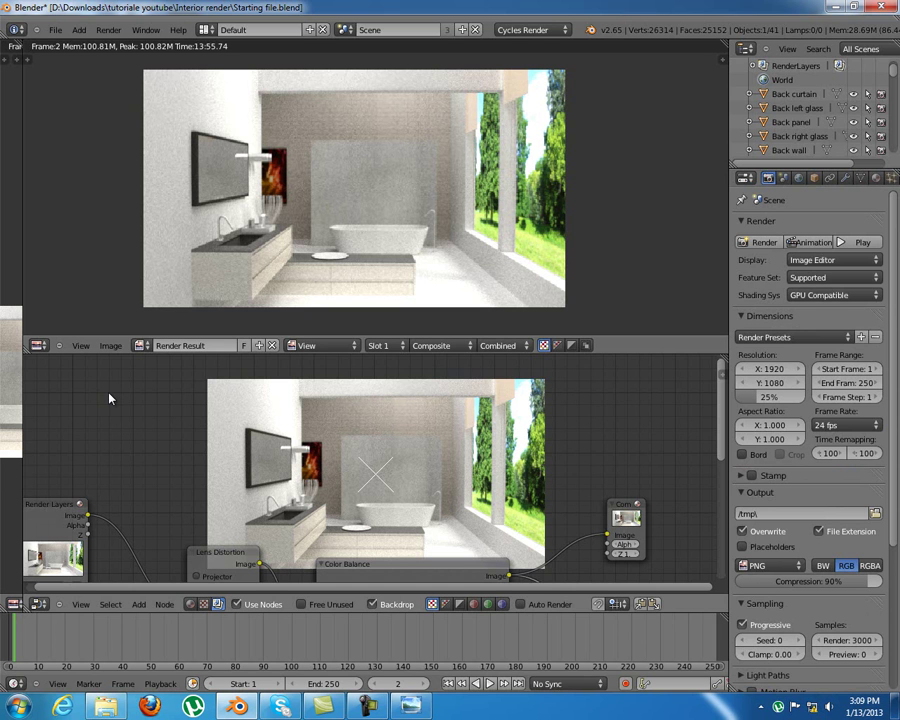
pyautogui.press('Home')
pyautogui.moveTo(140, 449); pyautogui.dragTo(109, 394, button='middle')
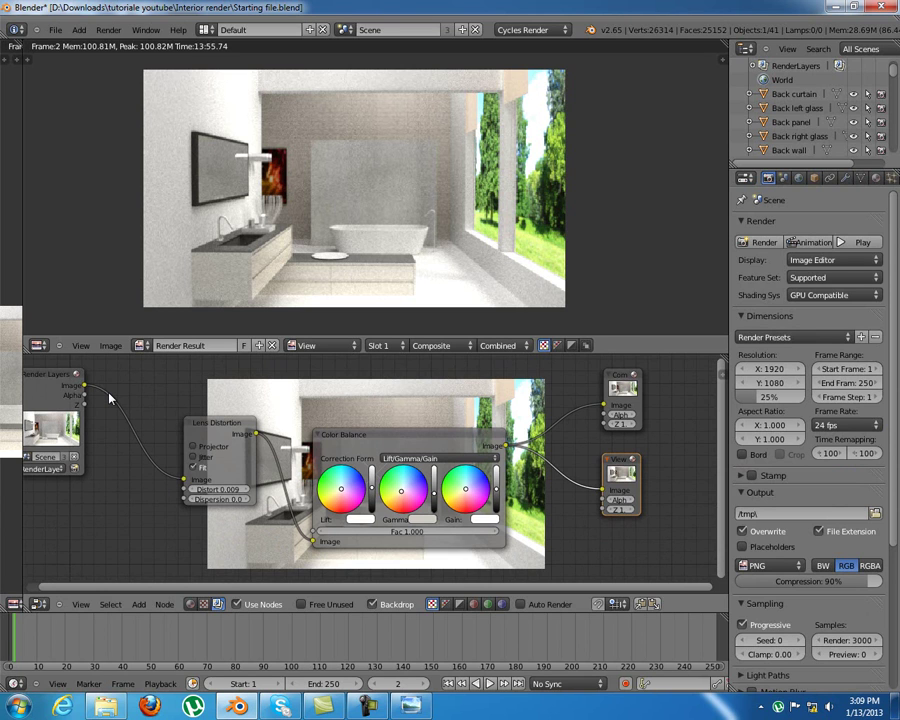